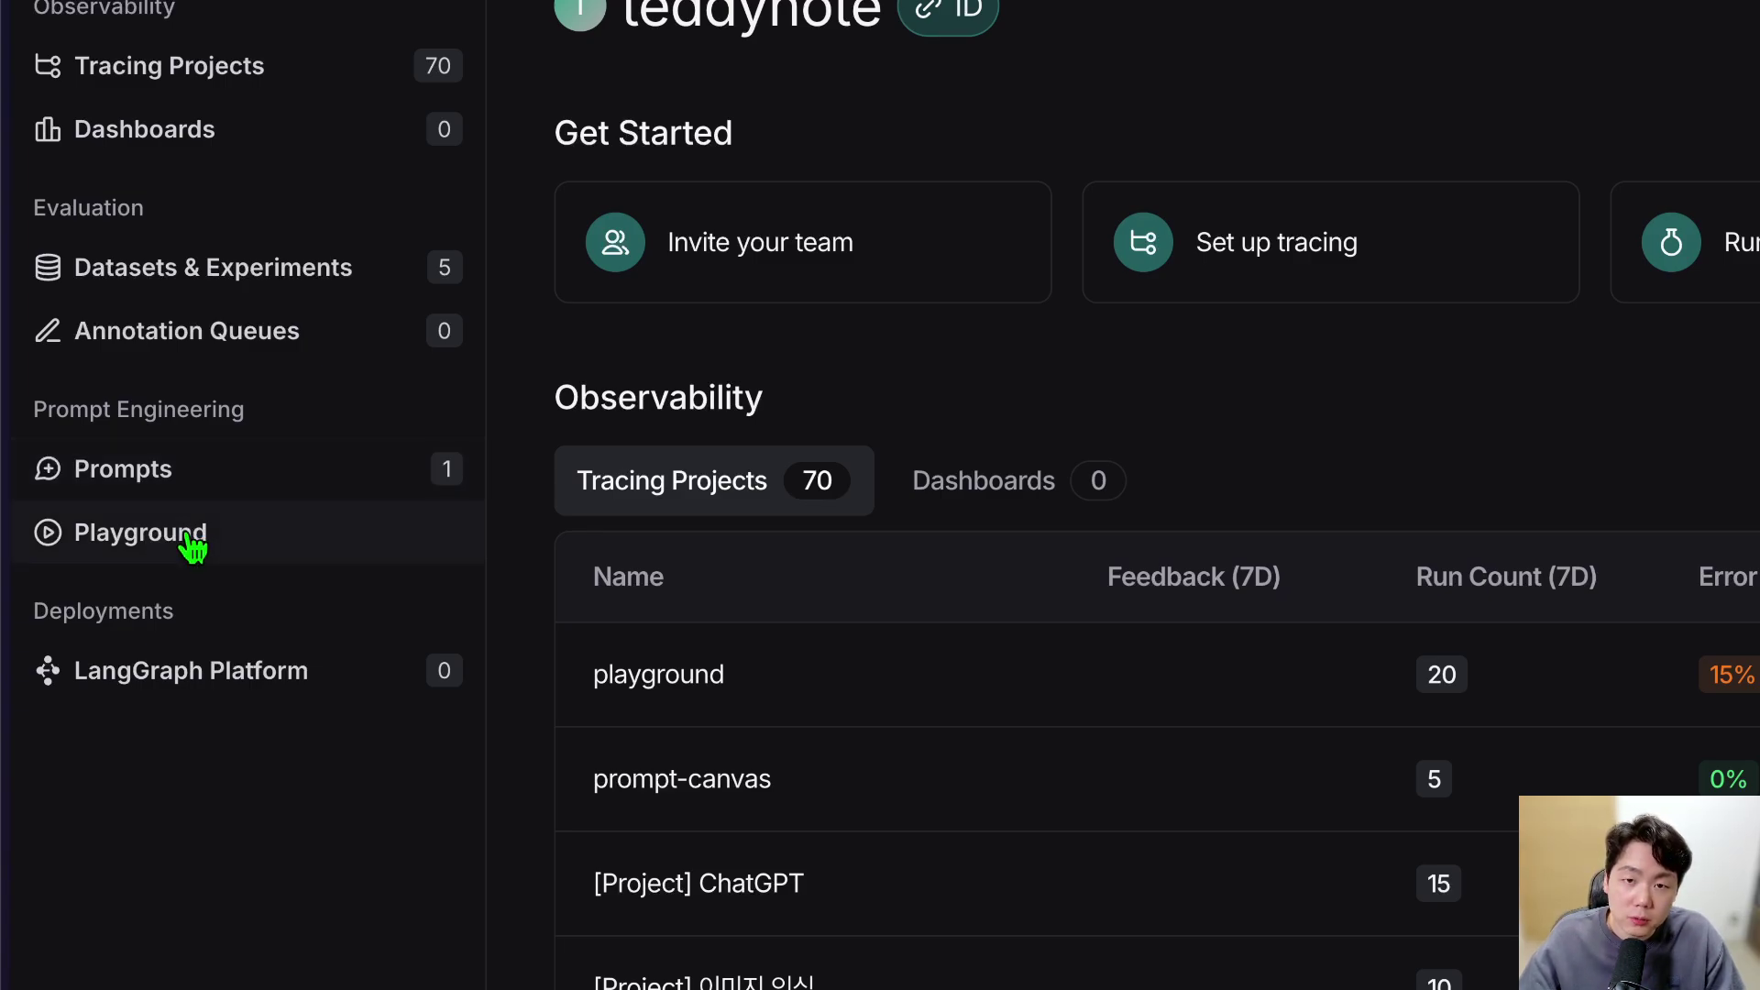
Step: Open the Playground for prompt engineering
click(237, 548)
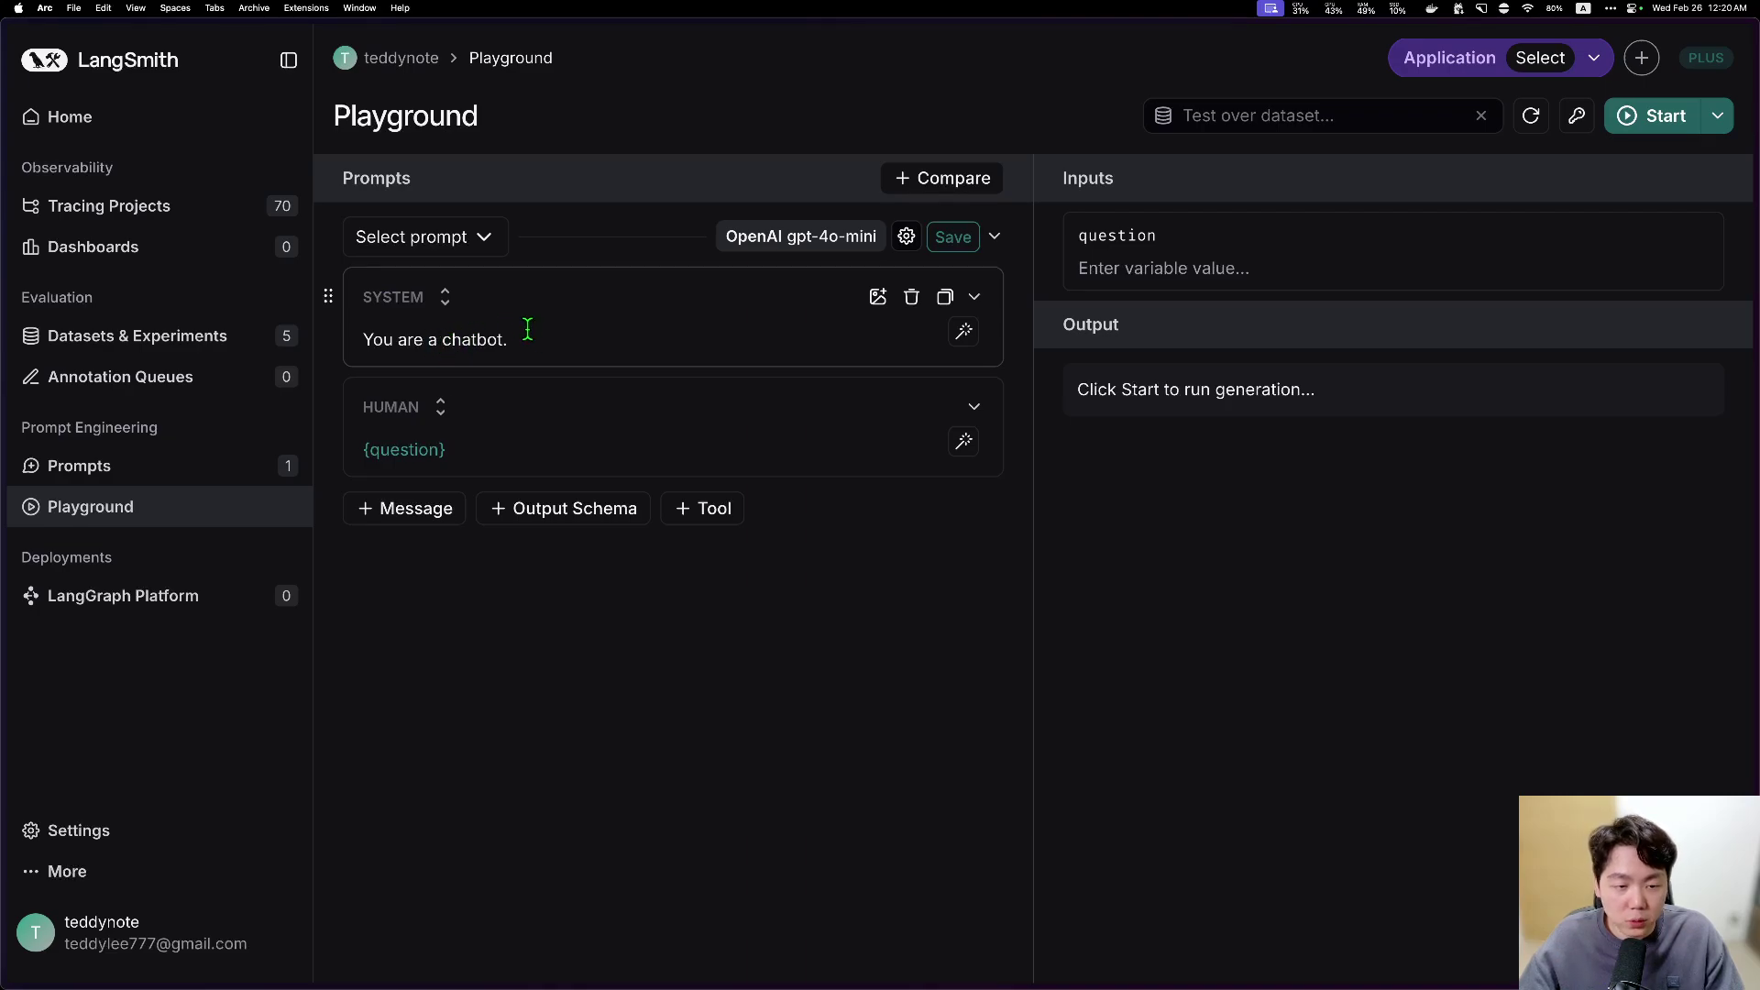
Step: Delete the {question} variable from the human message and undo the deletion
click(452, 449)
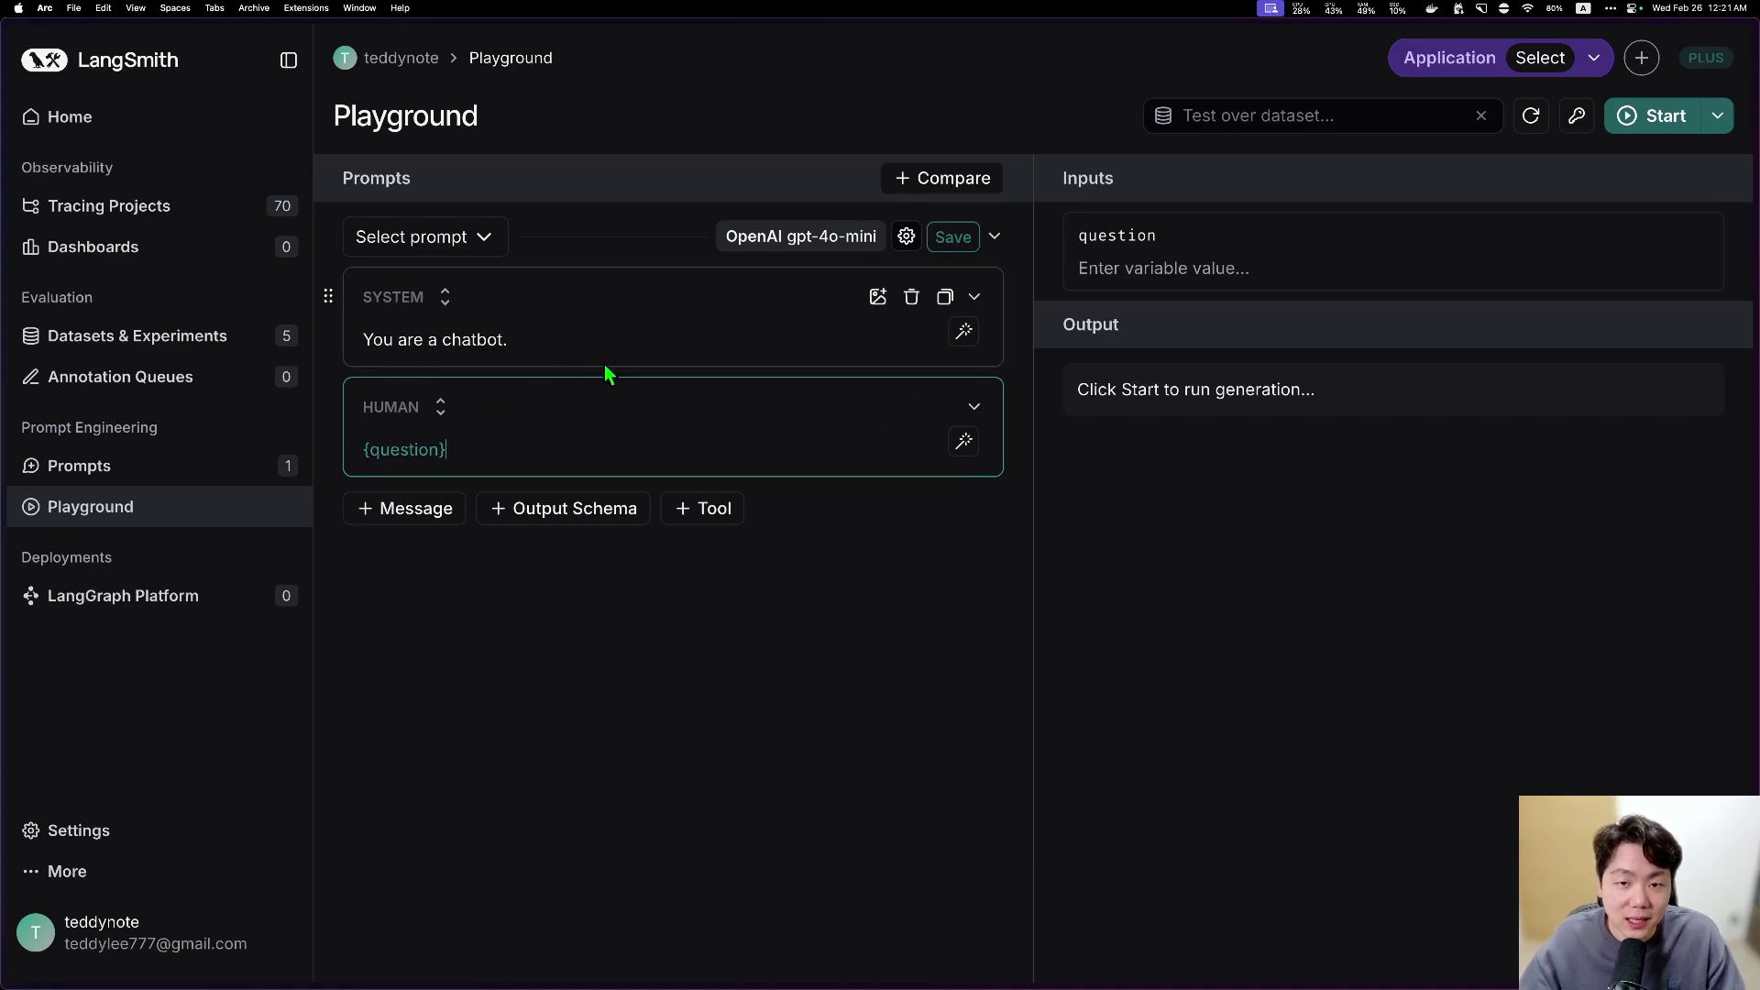
drag(450, 449, 344, 461)
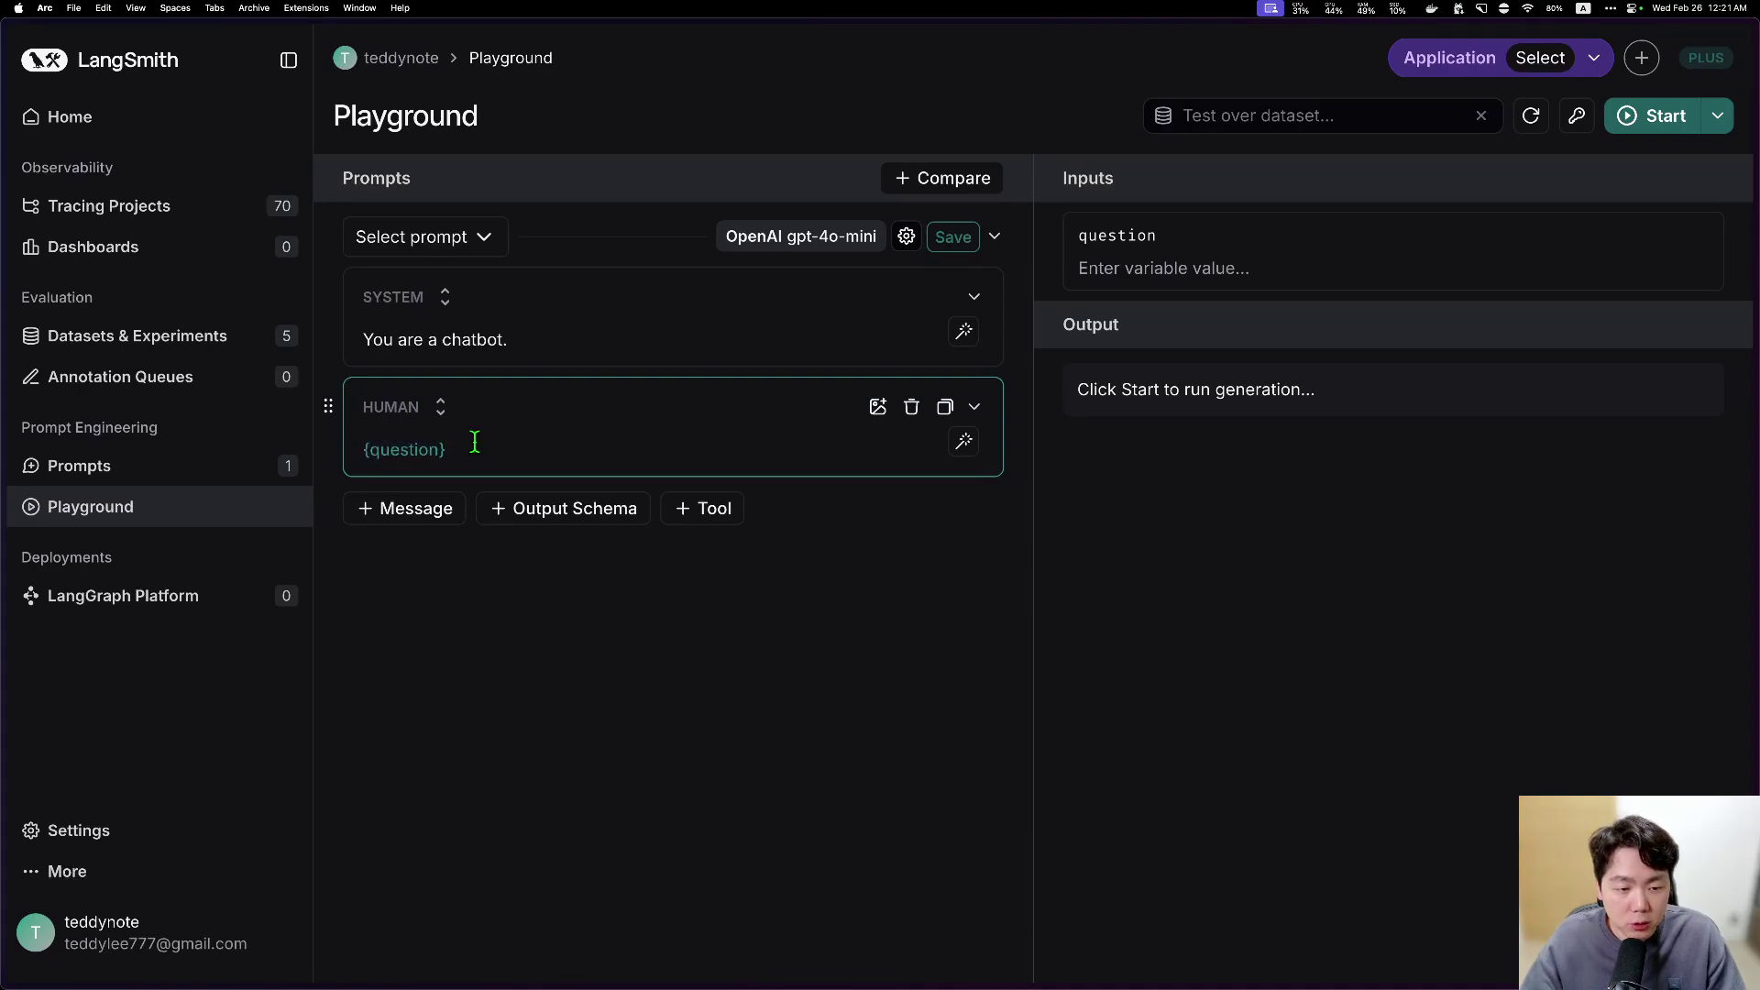
key(BackSpace)
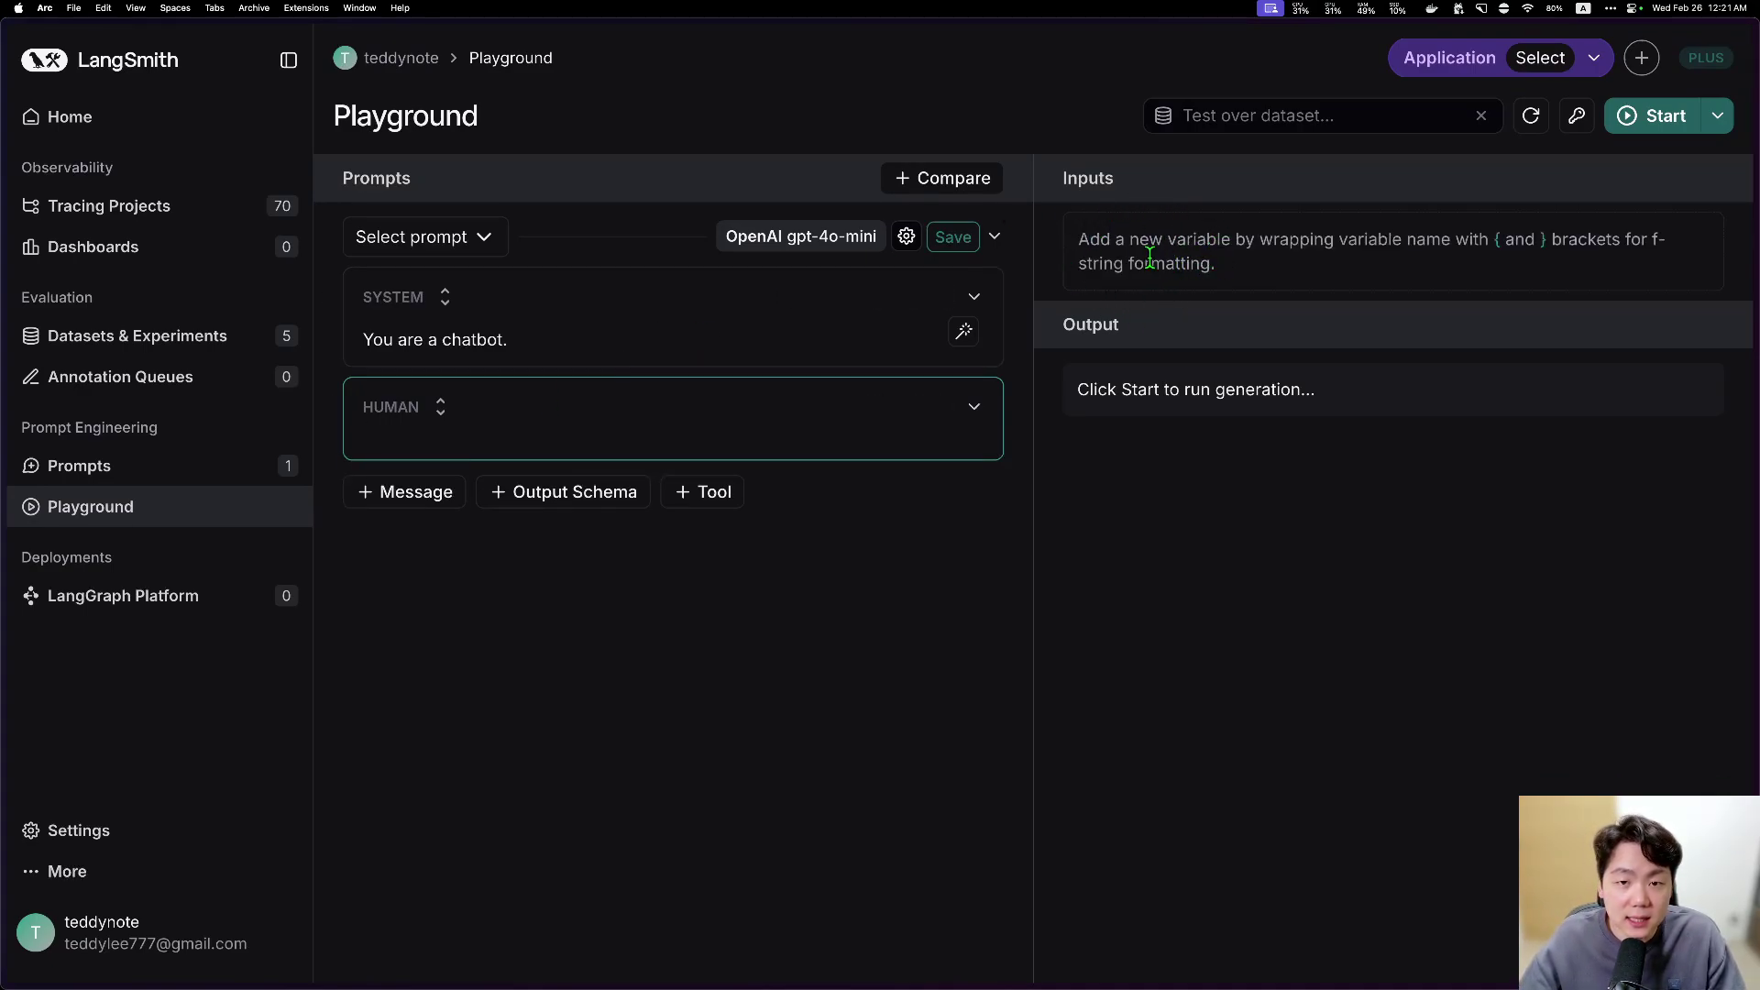
key(super+z)
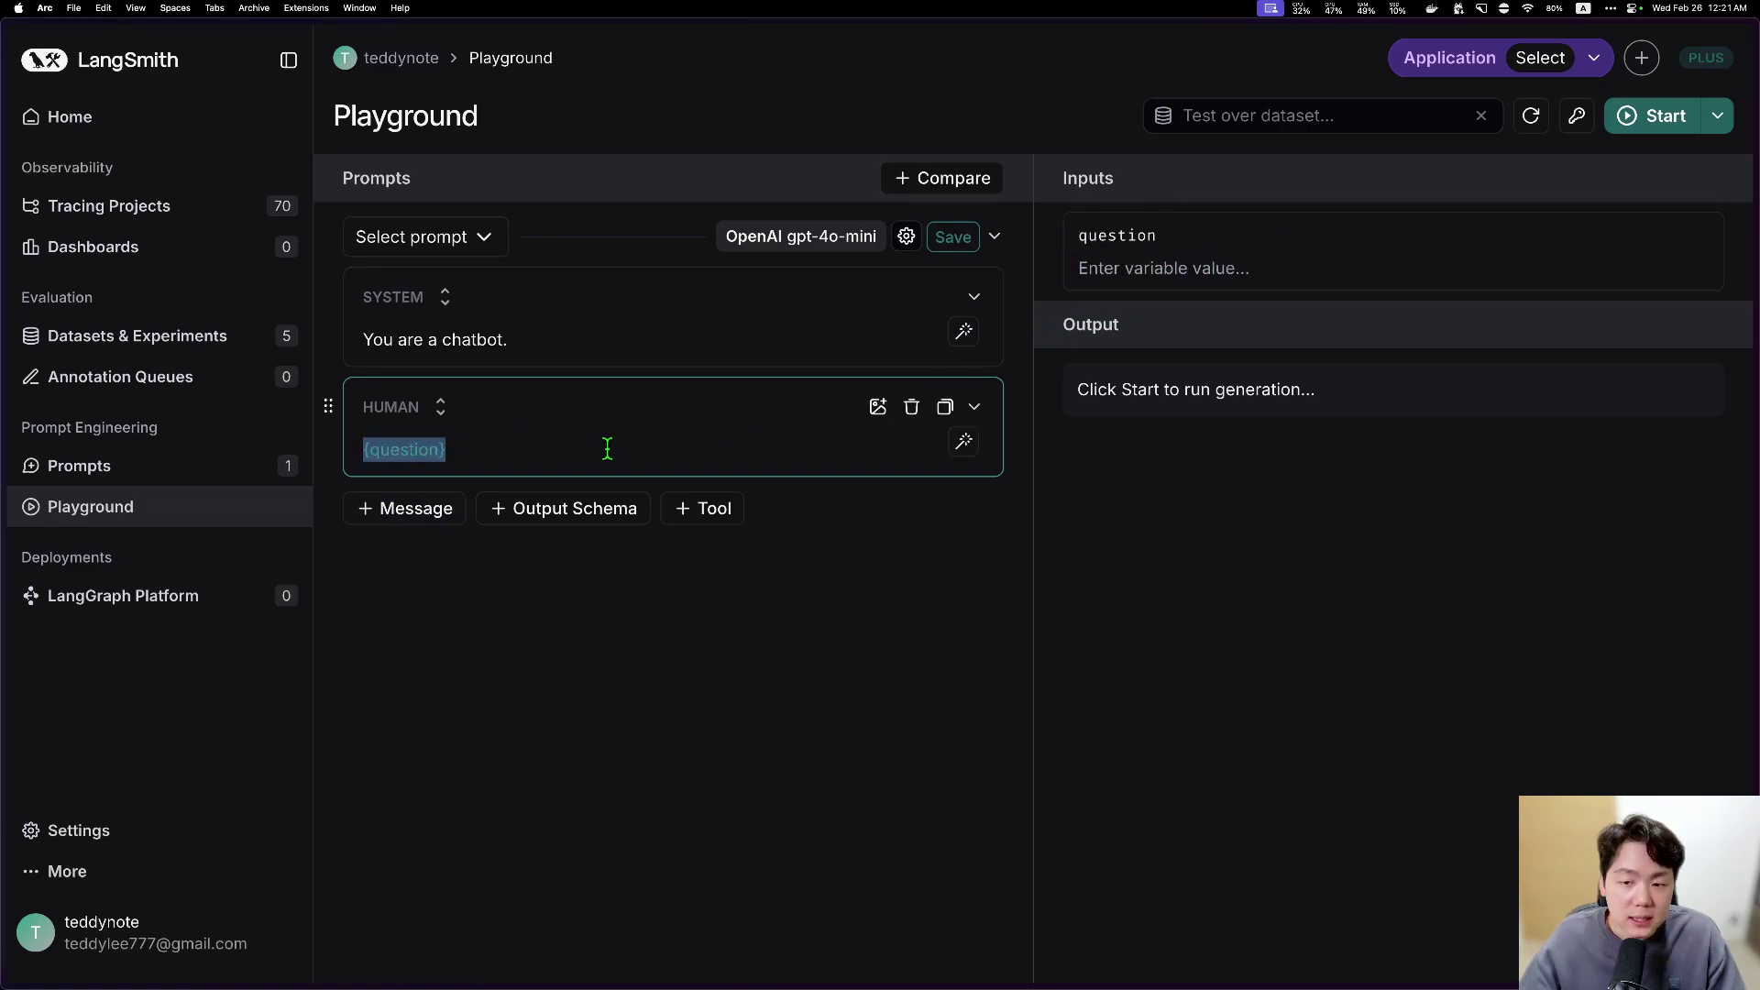
Step: Set the question input to "안녕" and run the prompt with the gpt-4o-mini model
click(1196, 260)
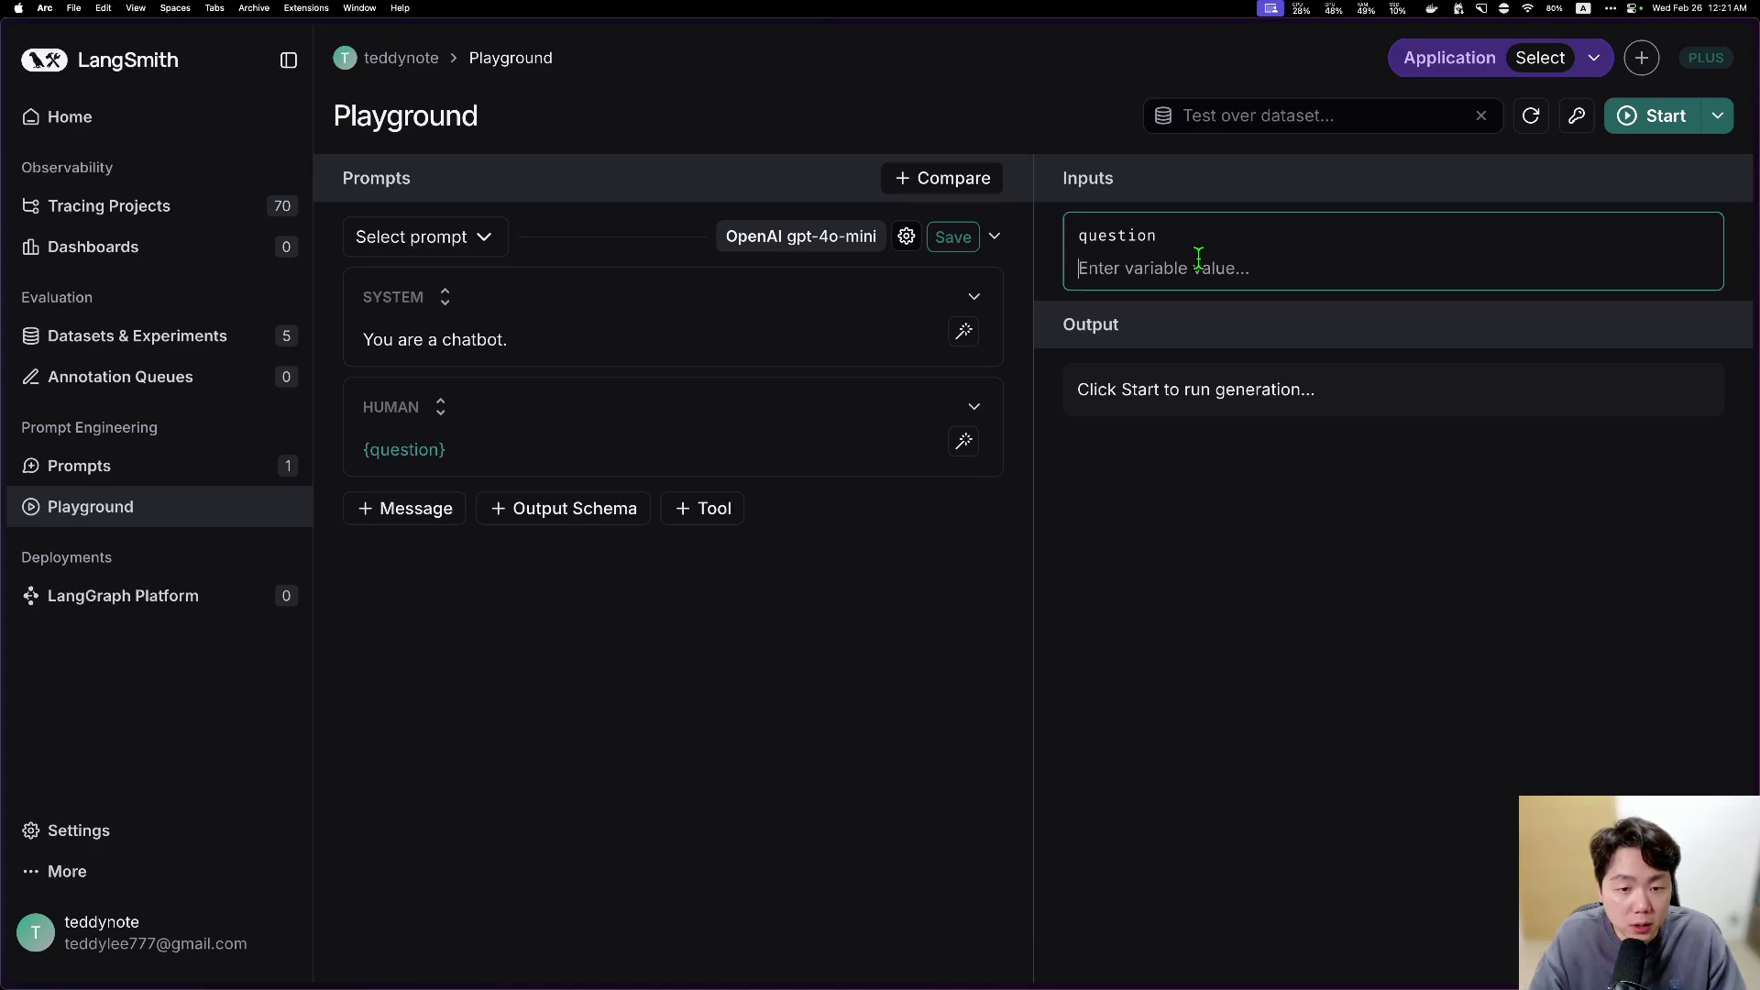
text(안ㄴㅕㅇ)
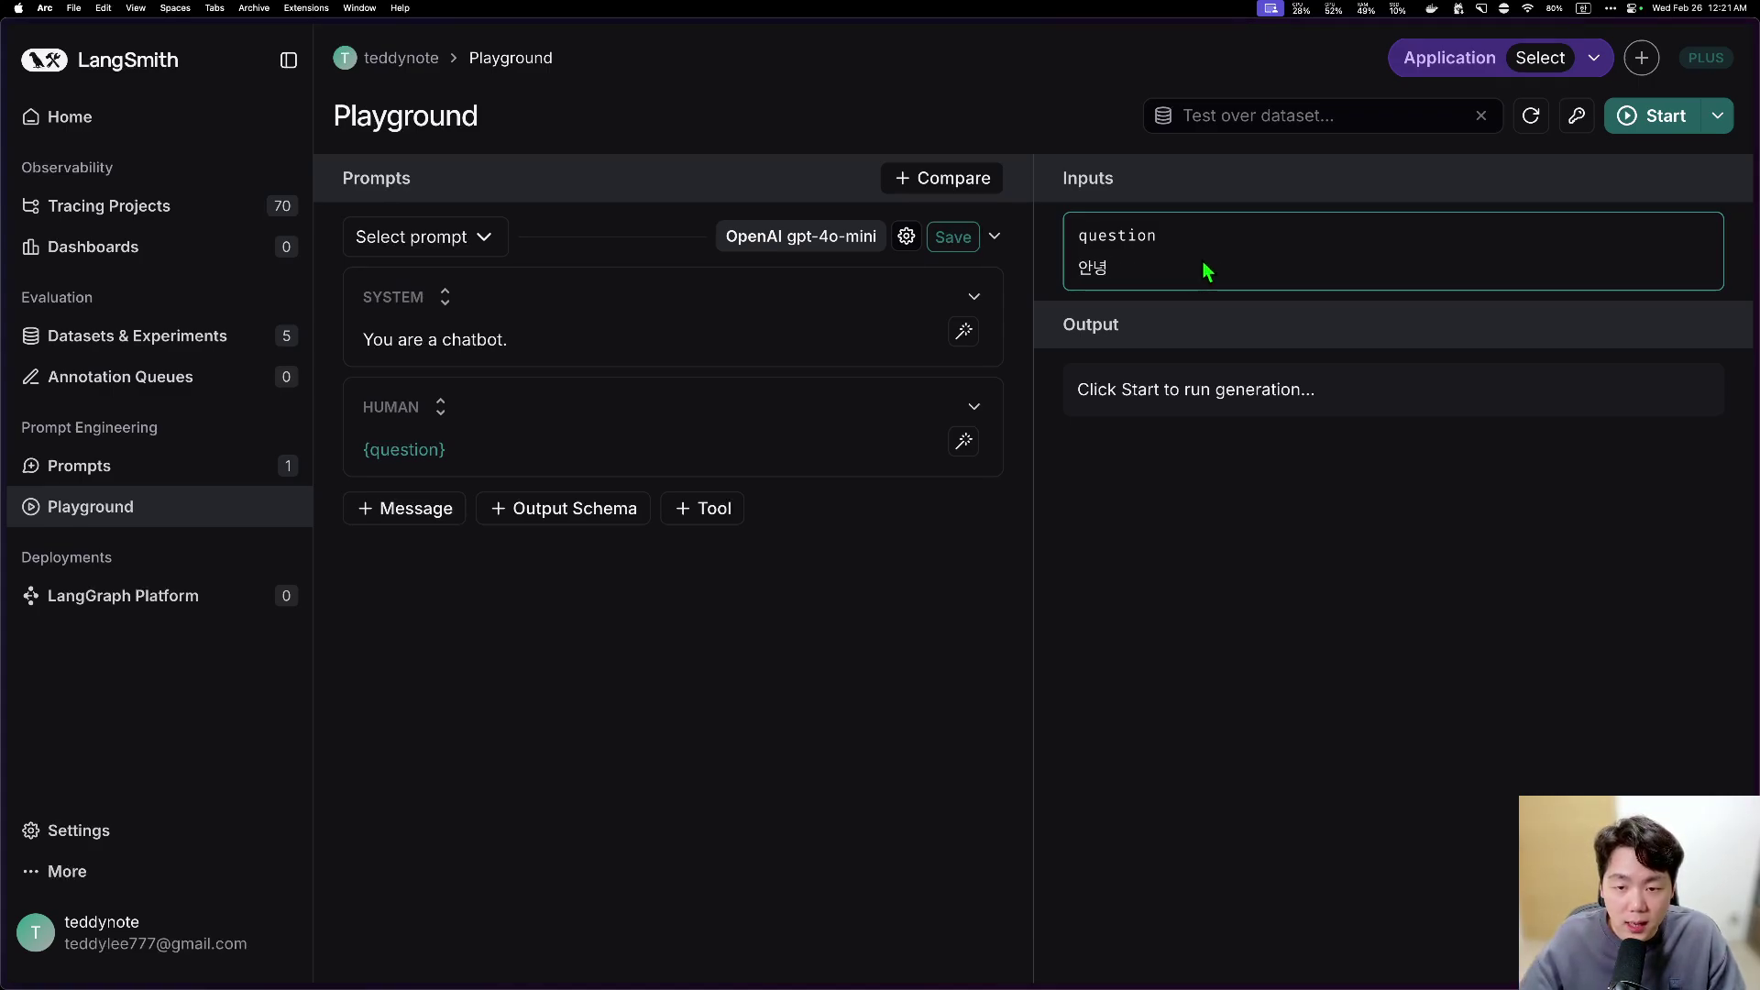
click(1647, 116)
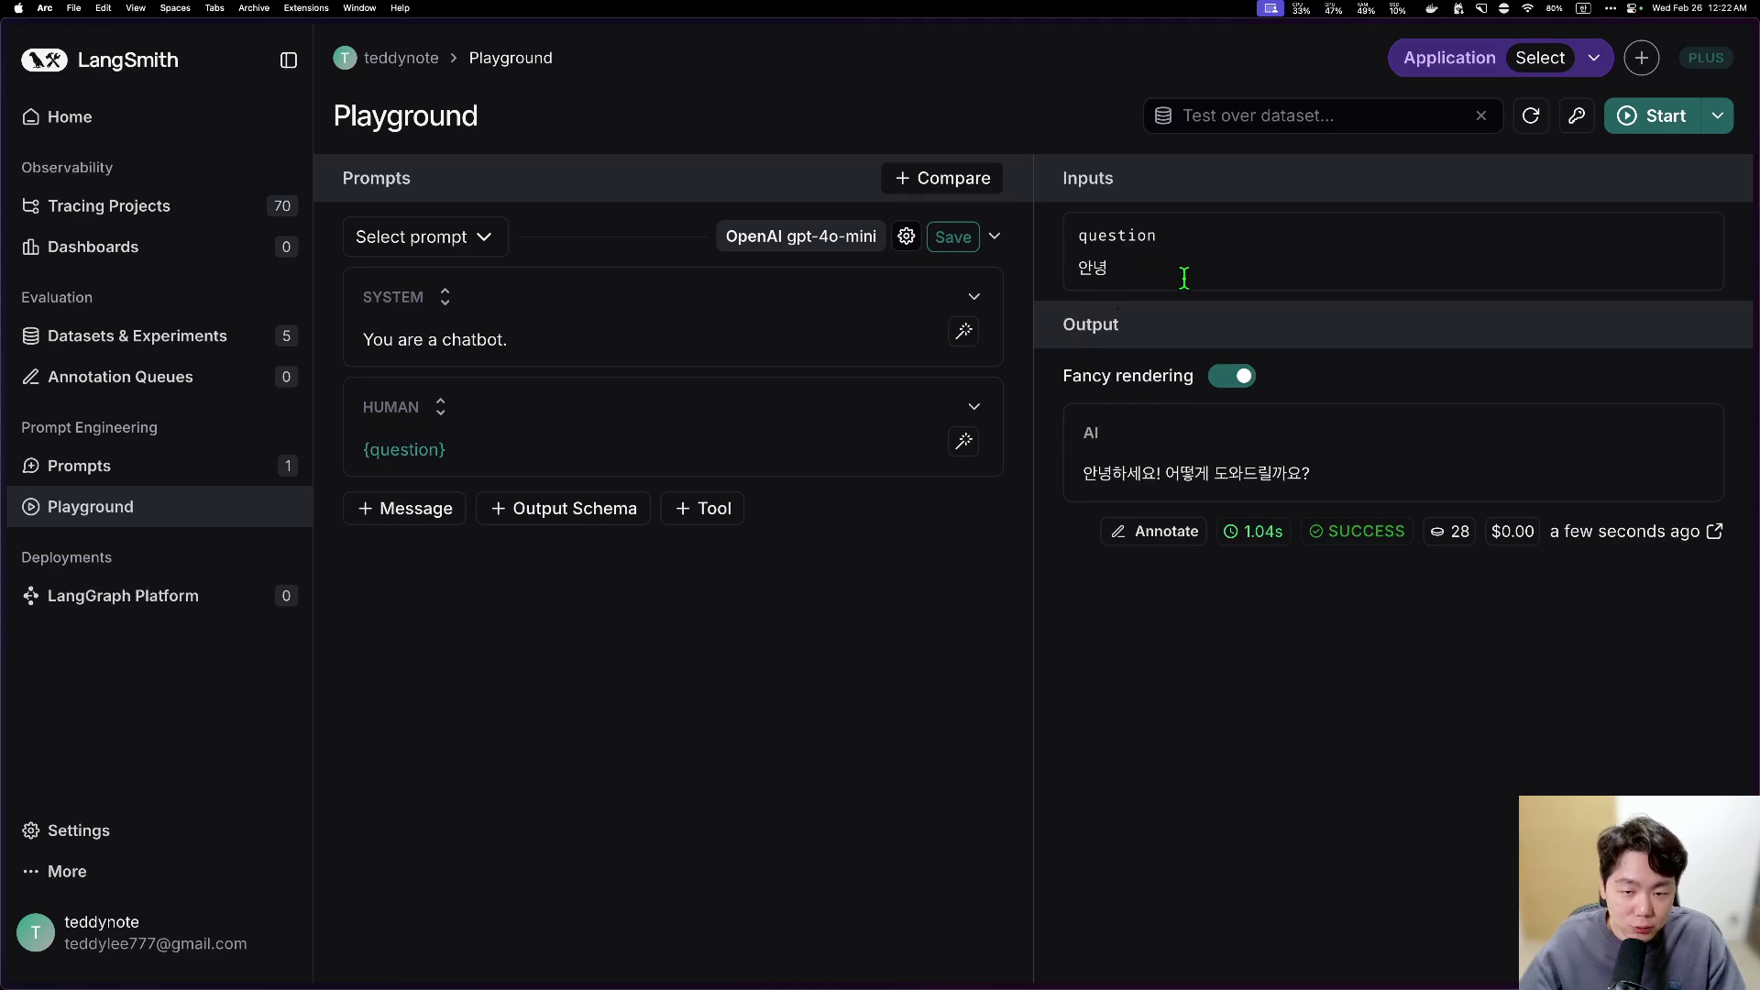
Step: Open the prompt's model configuration and set the provider to Azure OpenAI
mouse_move(884, 326)
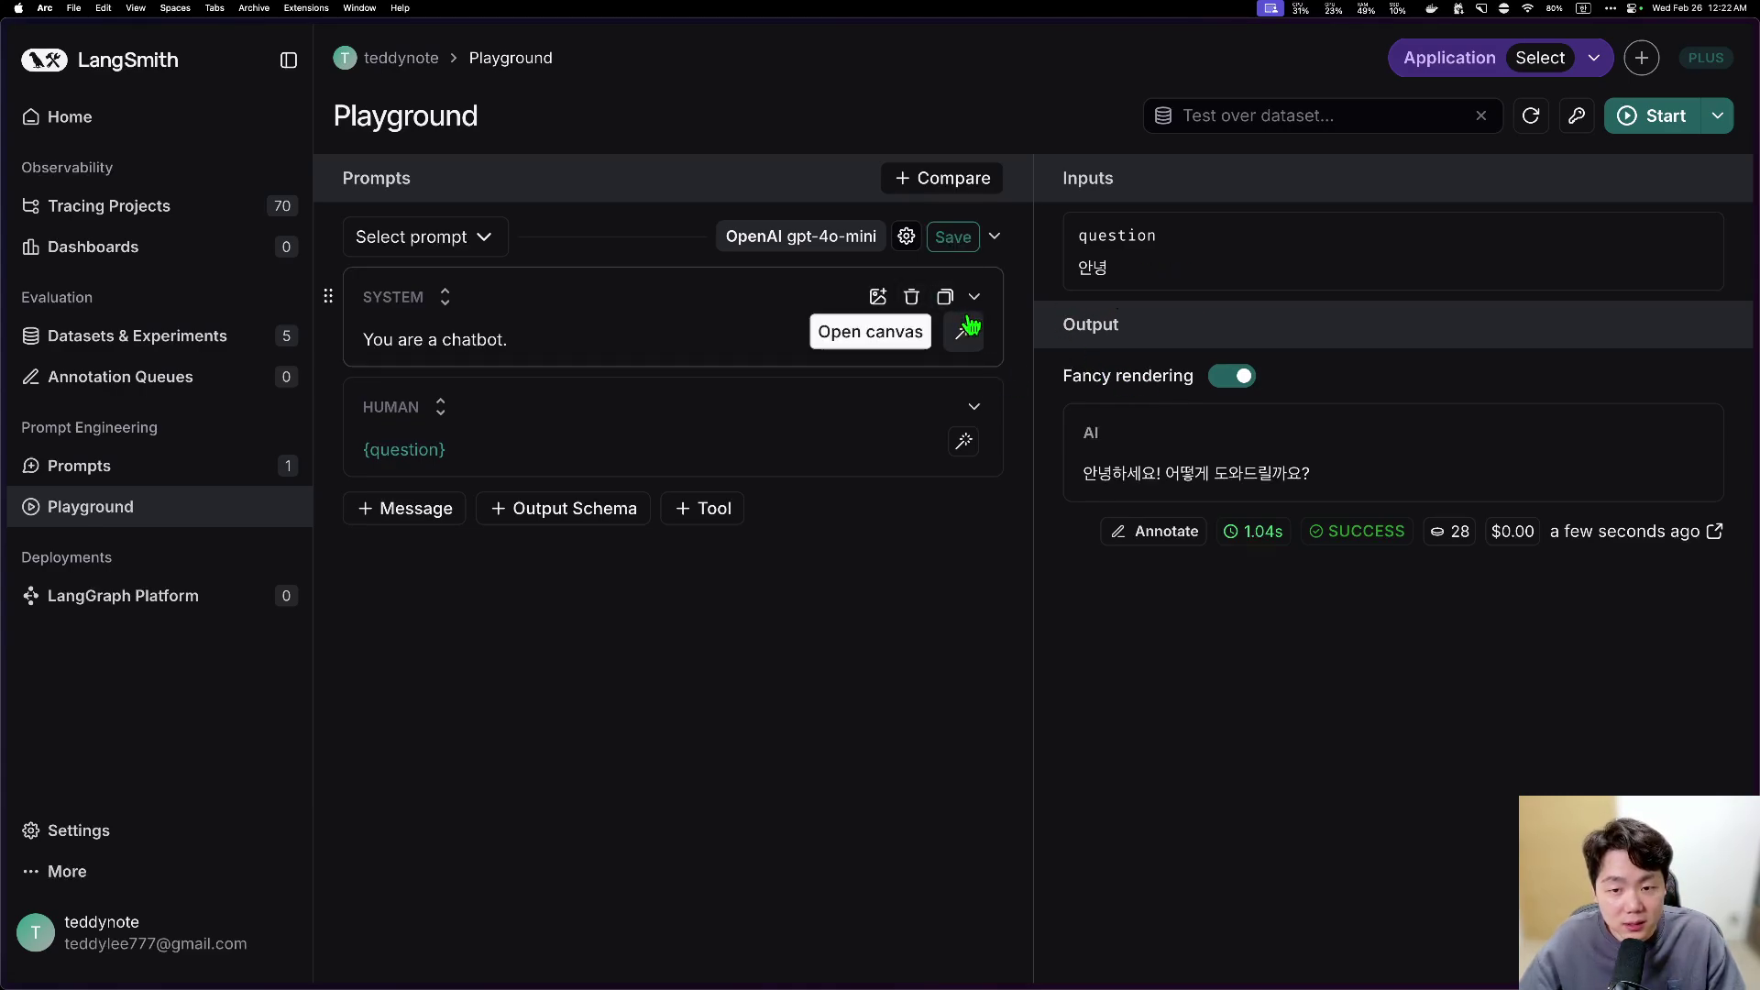
click(907, 238)
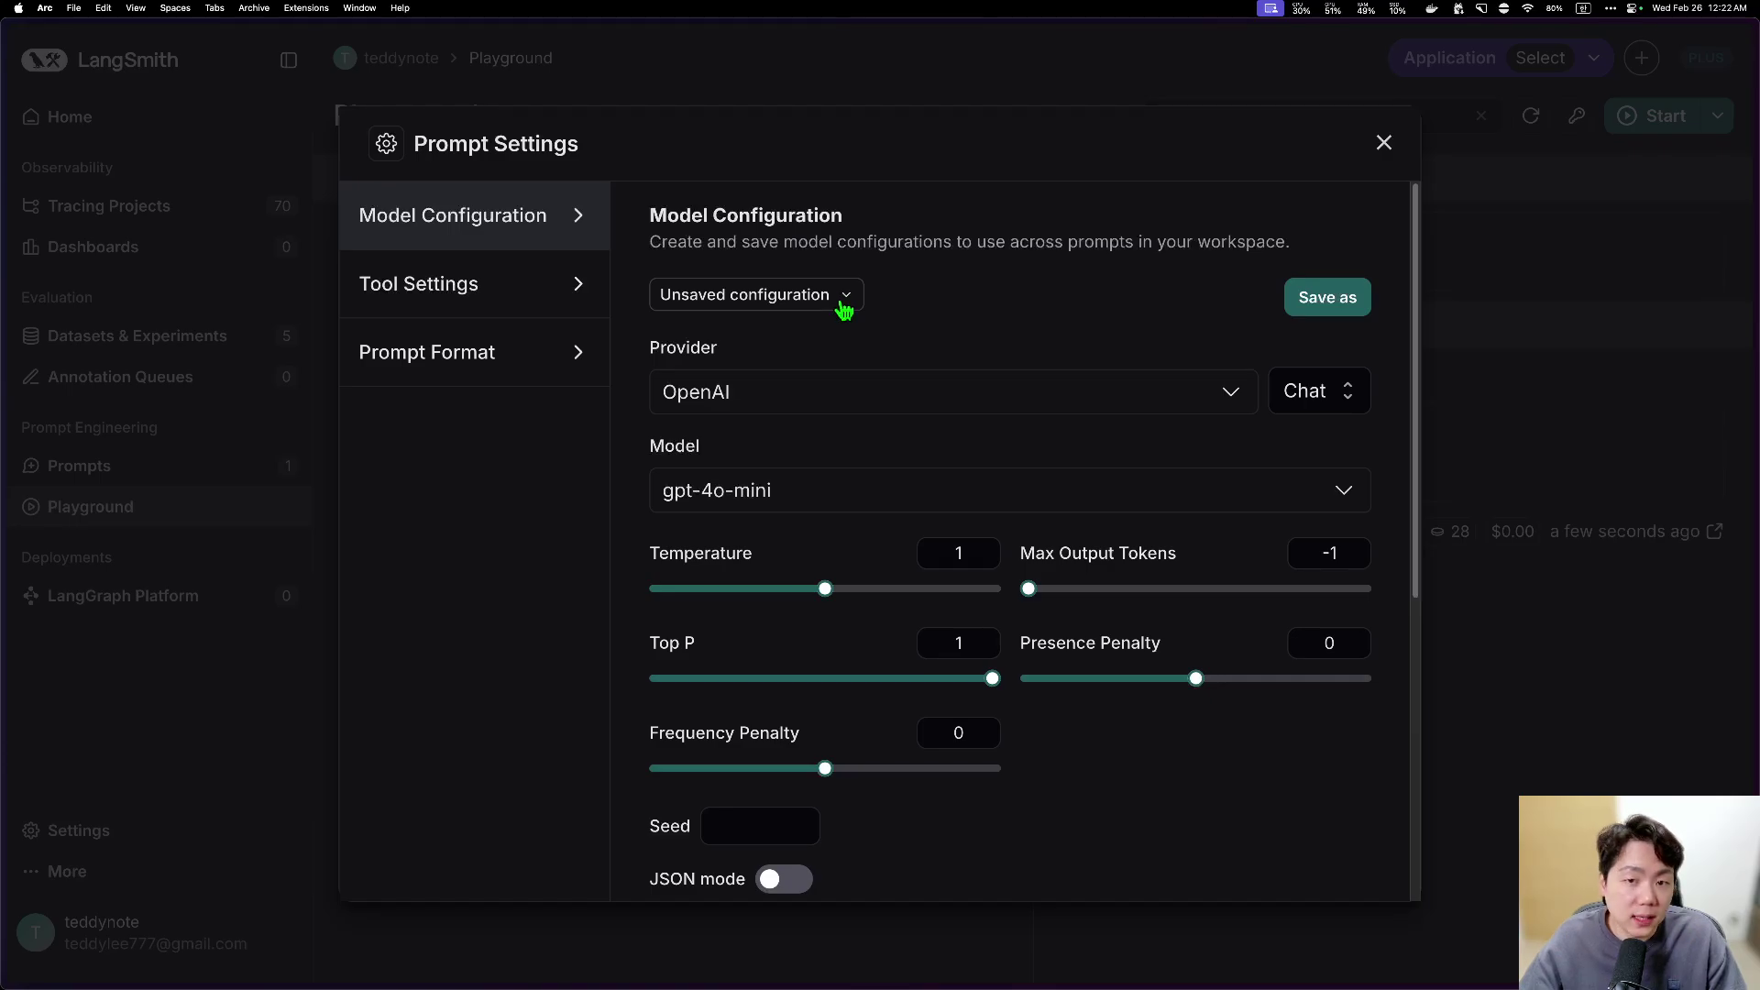
click(709, 397)
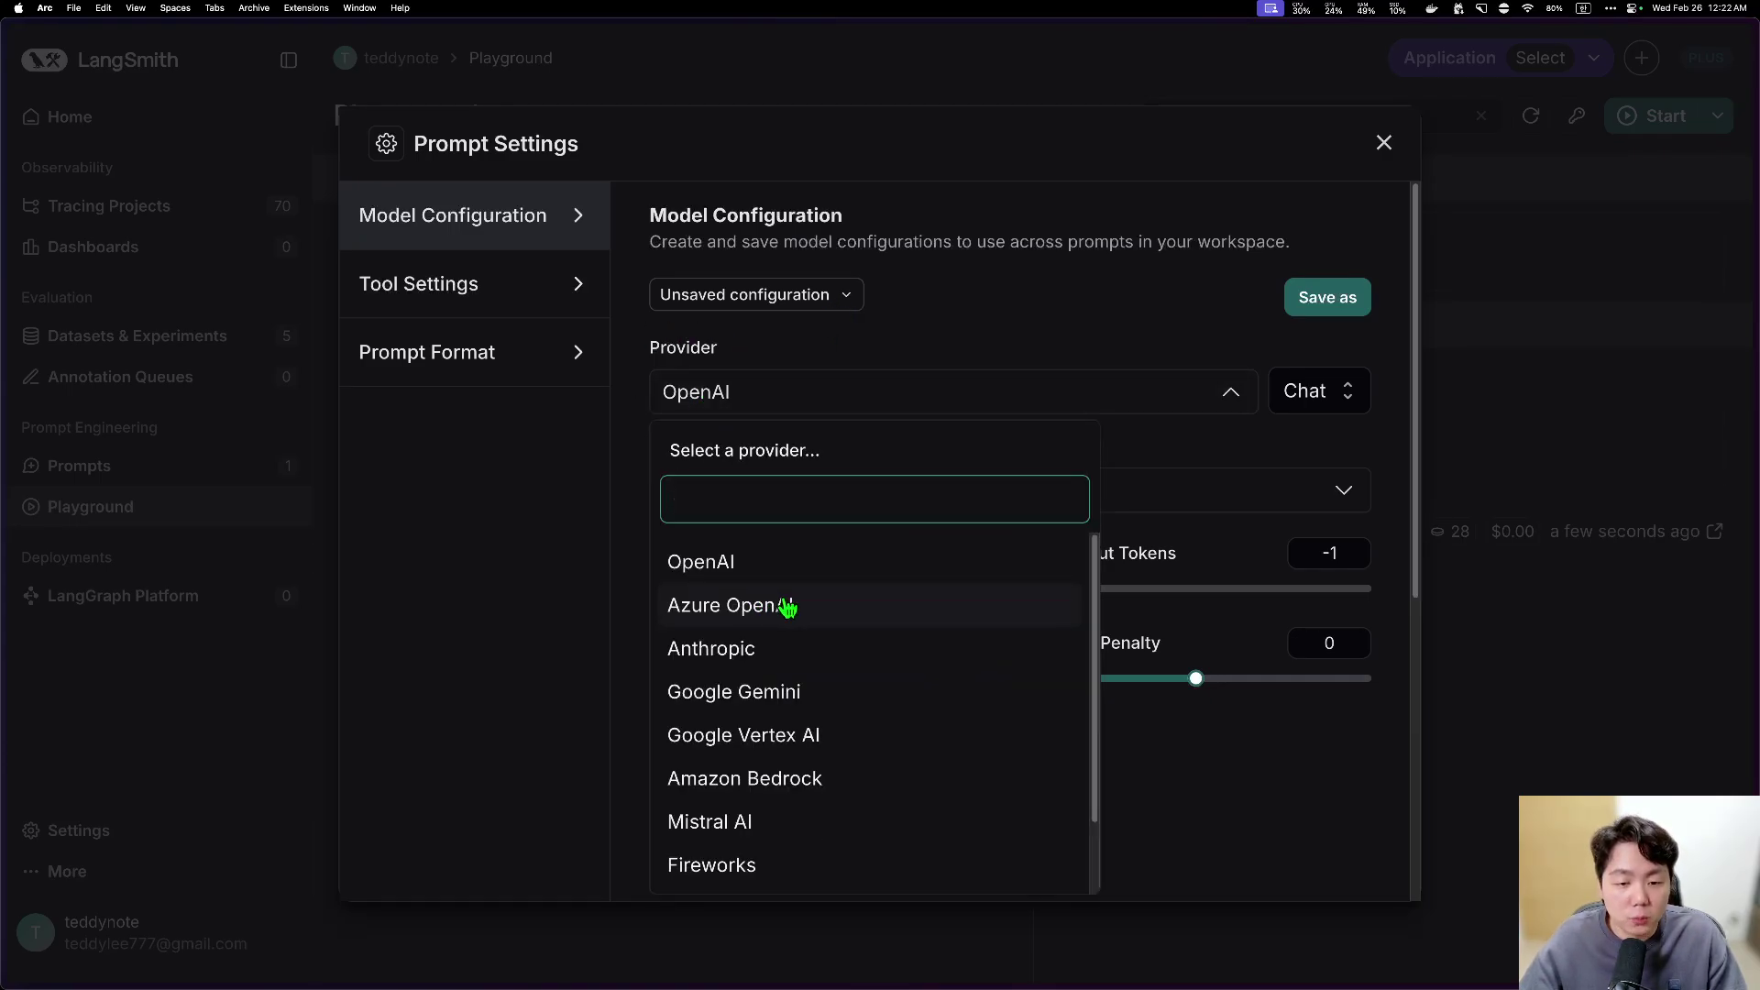
click(787, 608)
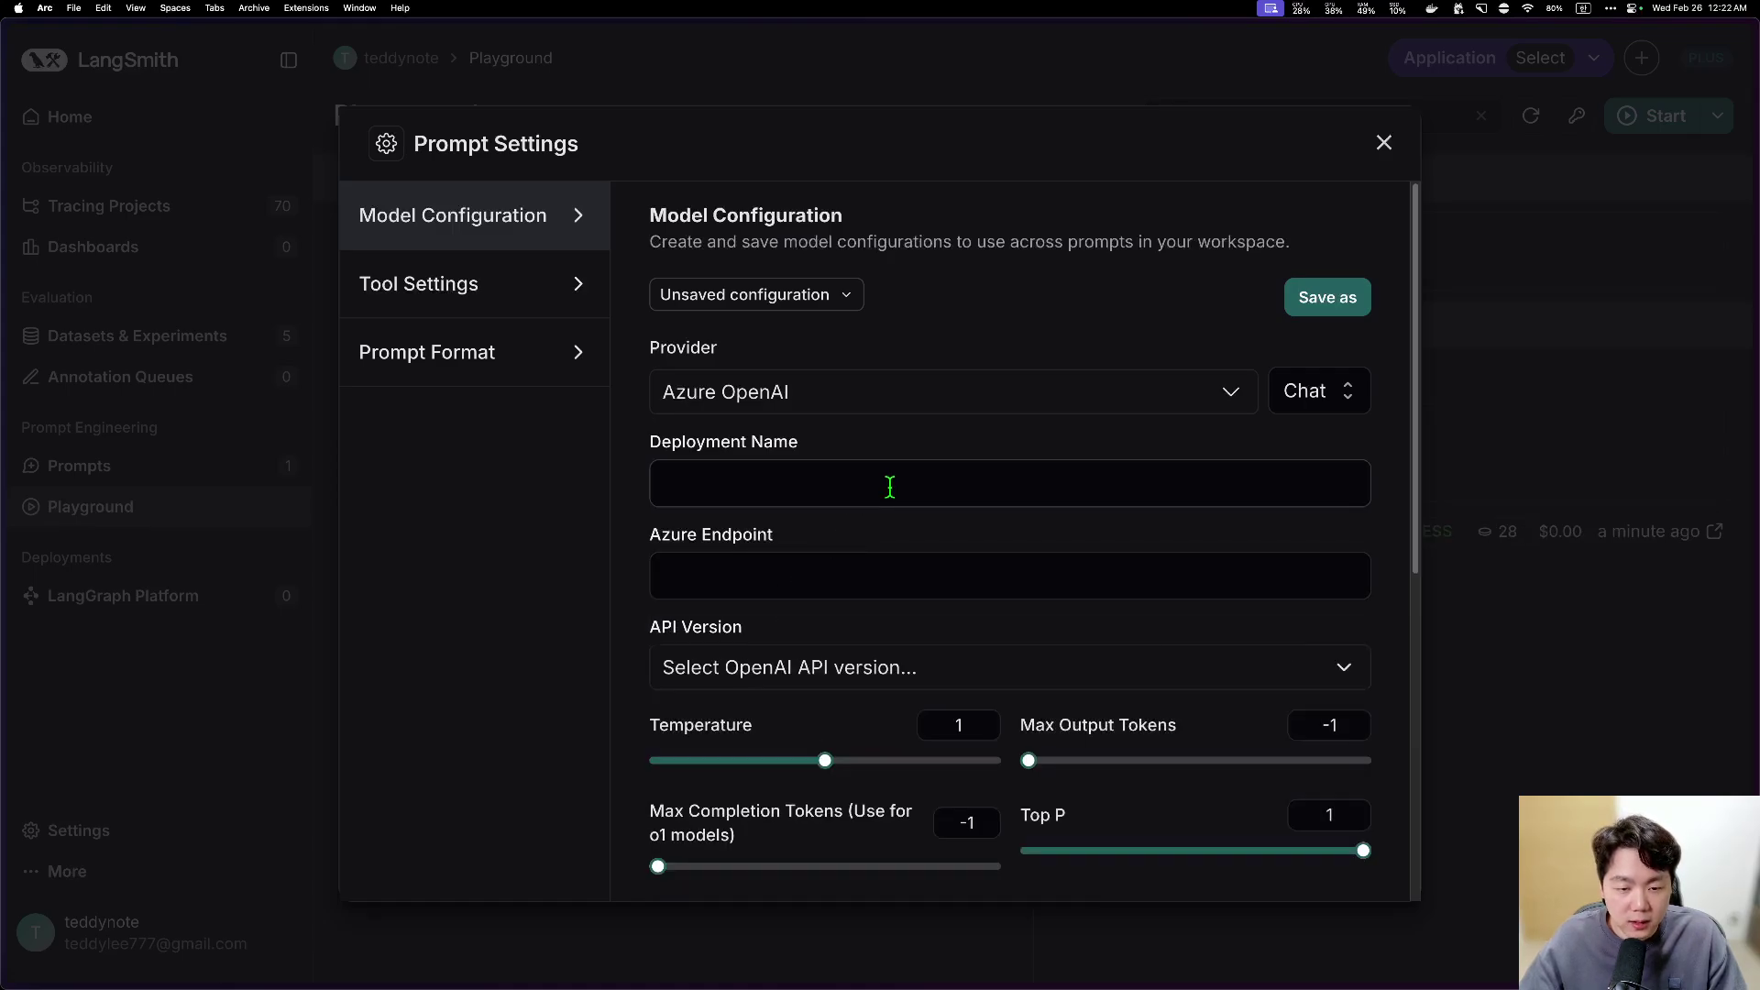
click(875, 495)
click(807, 562)
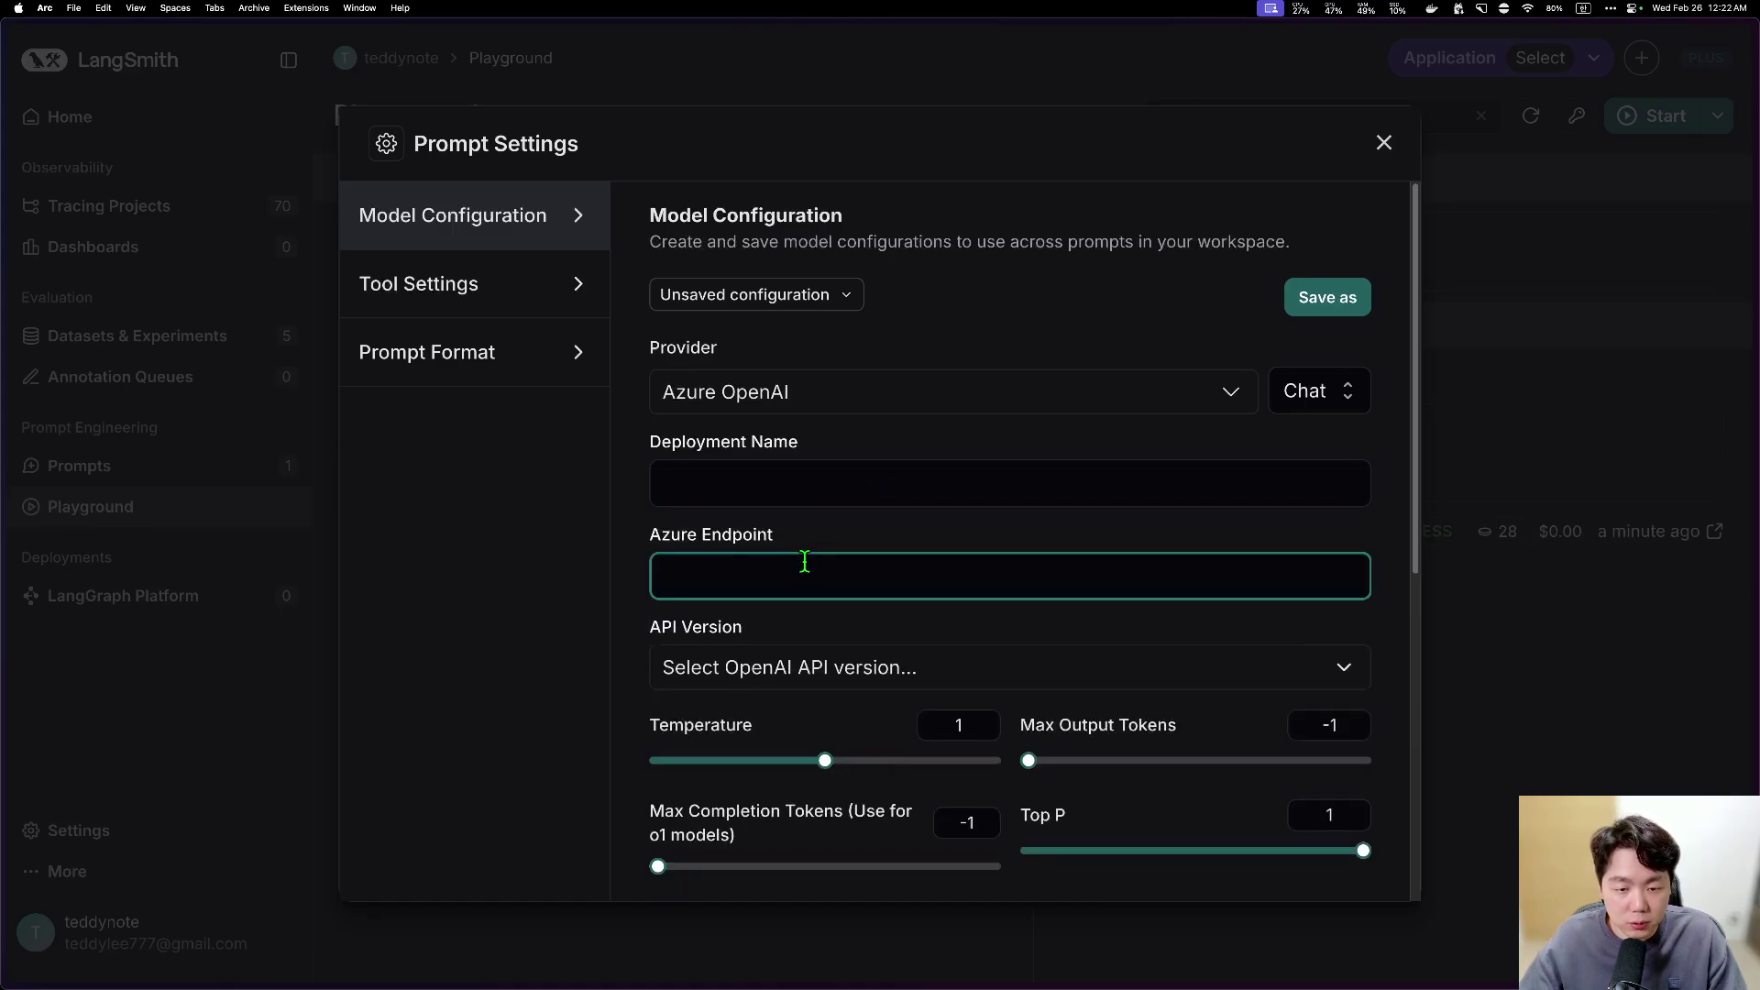
Step: Look through the list of available model providers and leave the selection as is
click(817, 396)
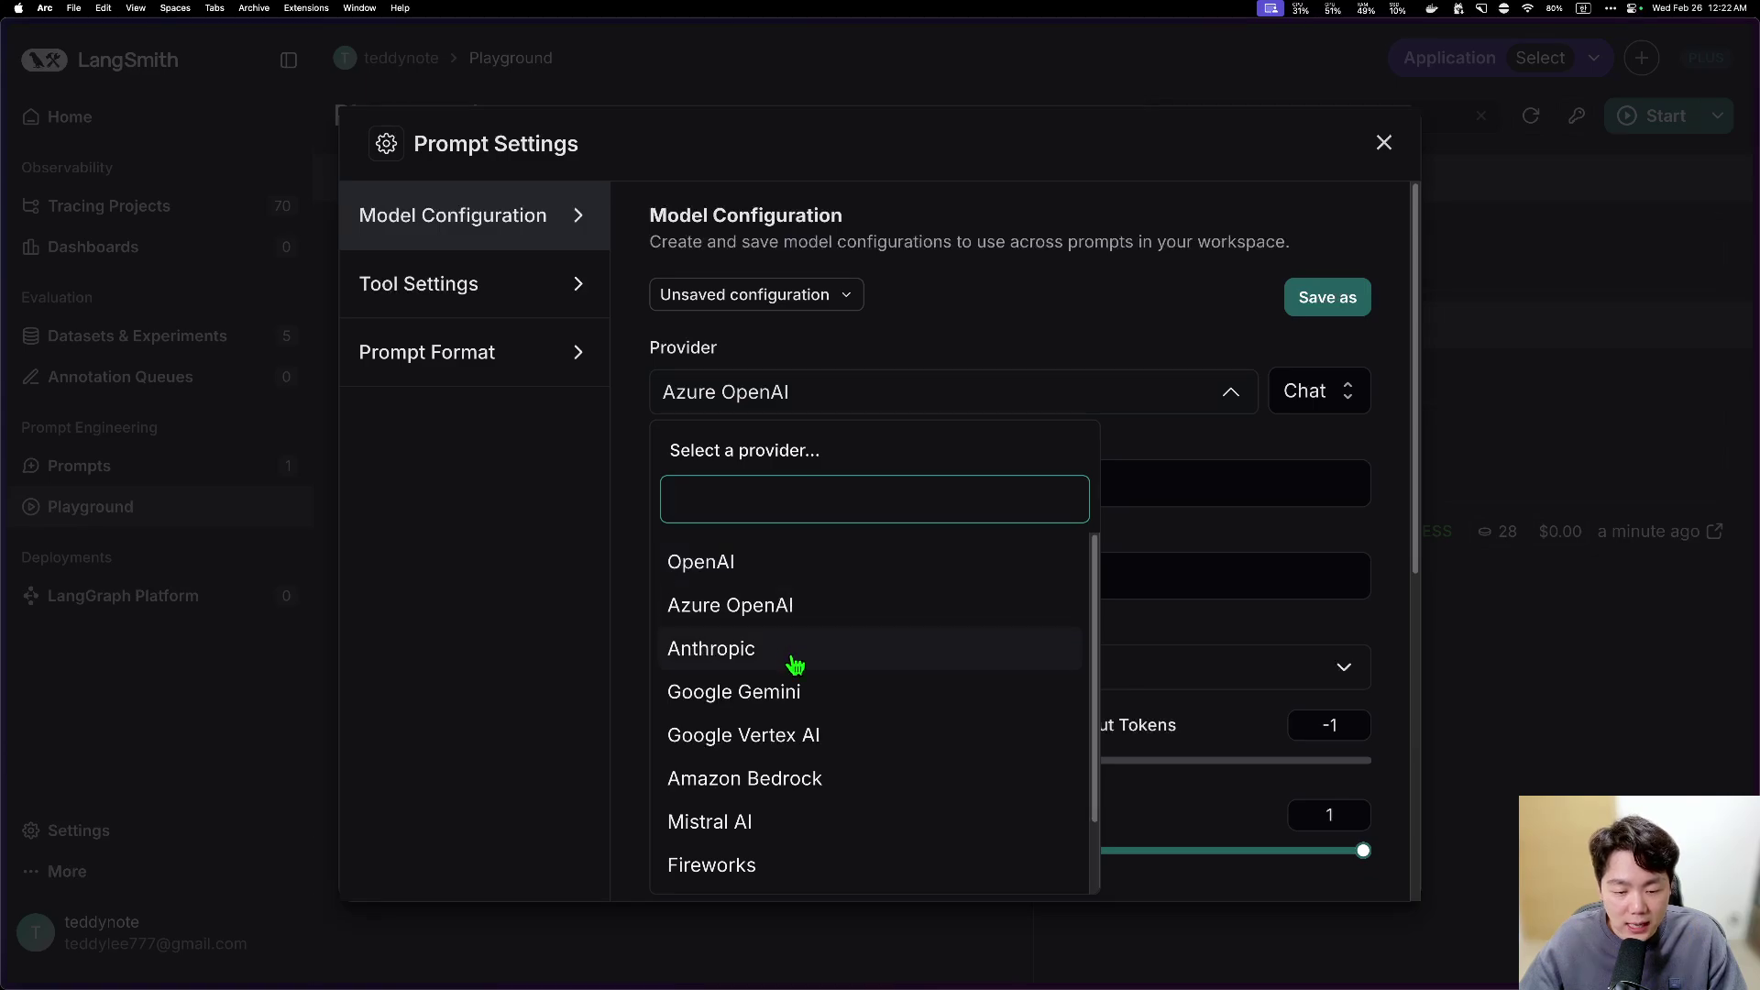
scroll(800, 680, down, 1)
scroll(800, 706, down, 1)
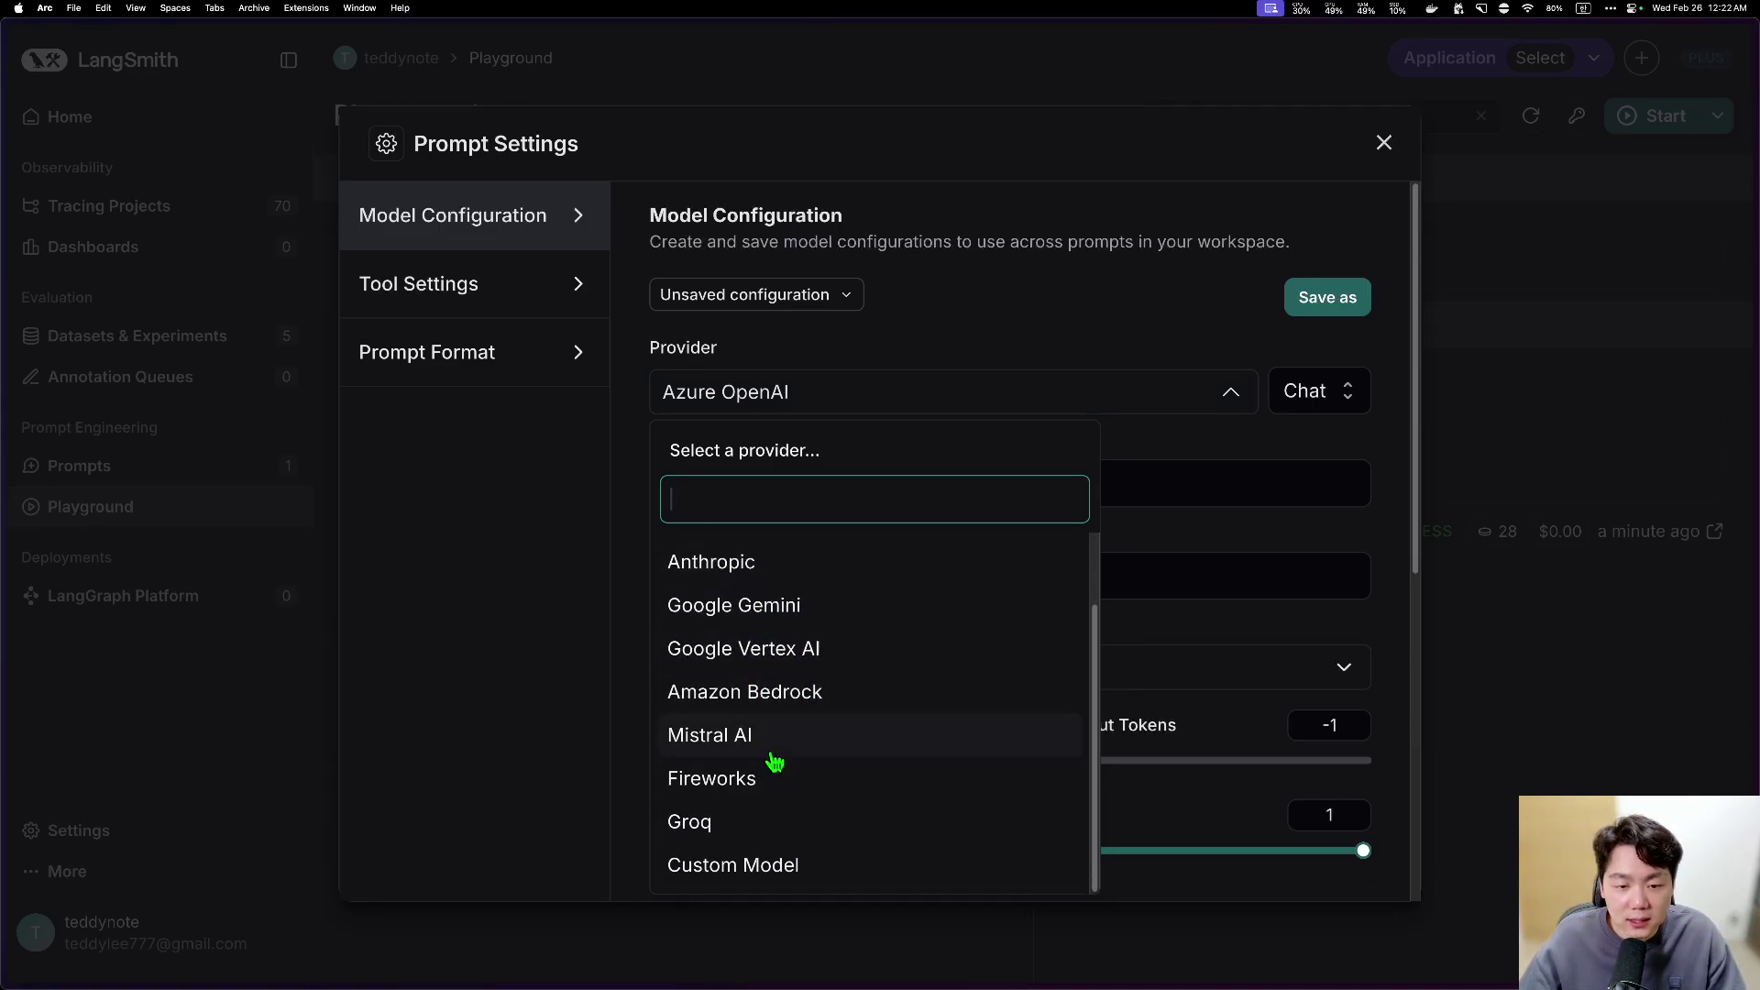
click(868, 314)
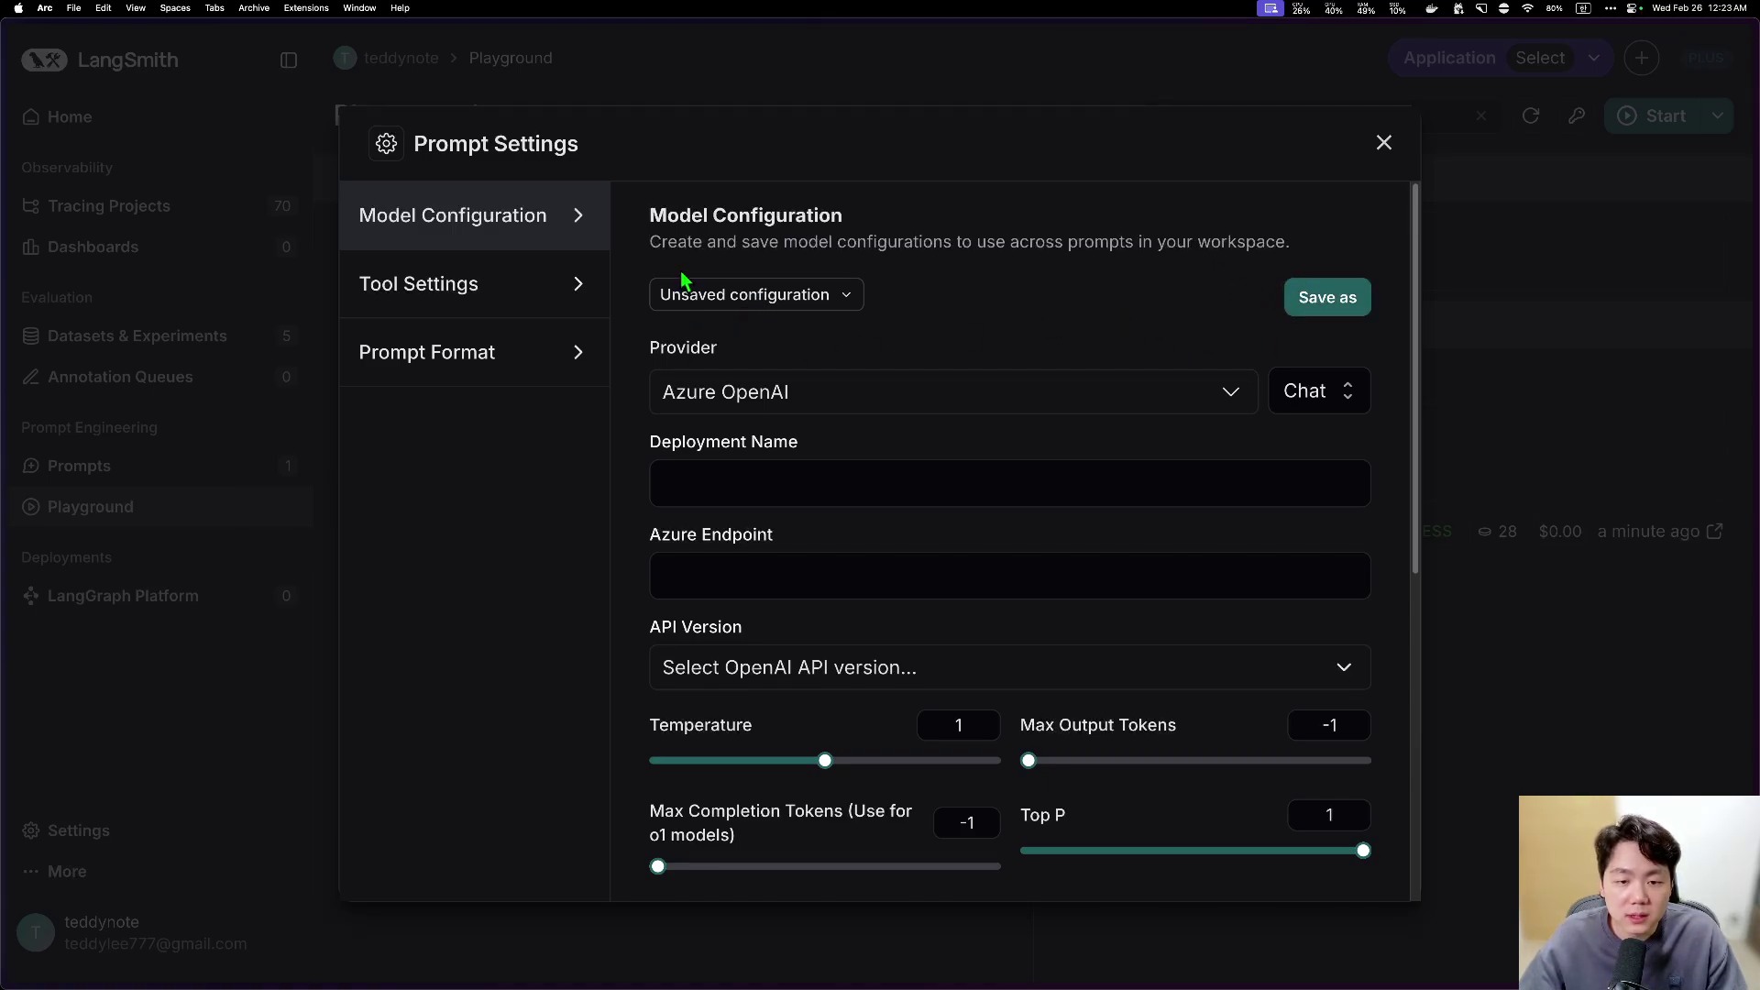
Step: Load the saved Azure GPT-4o model configuration and review its parameters
click(765, 294)
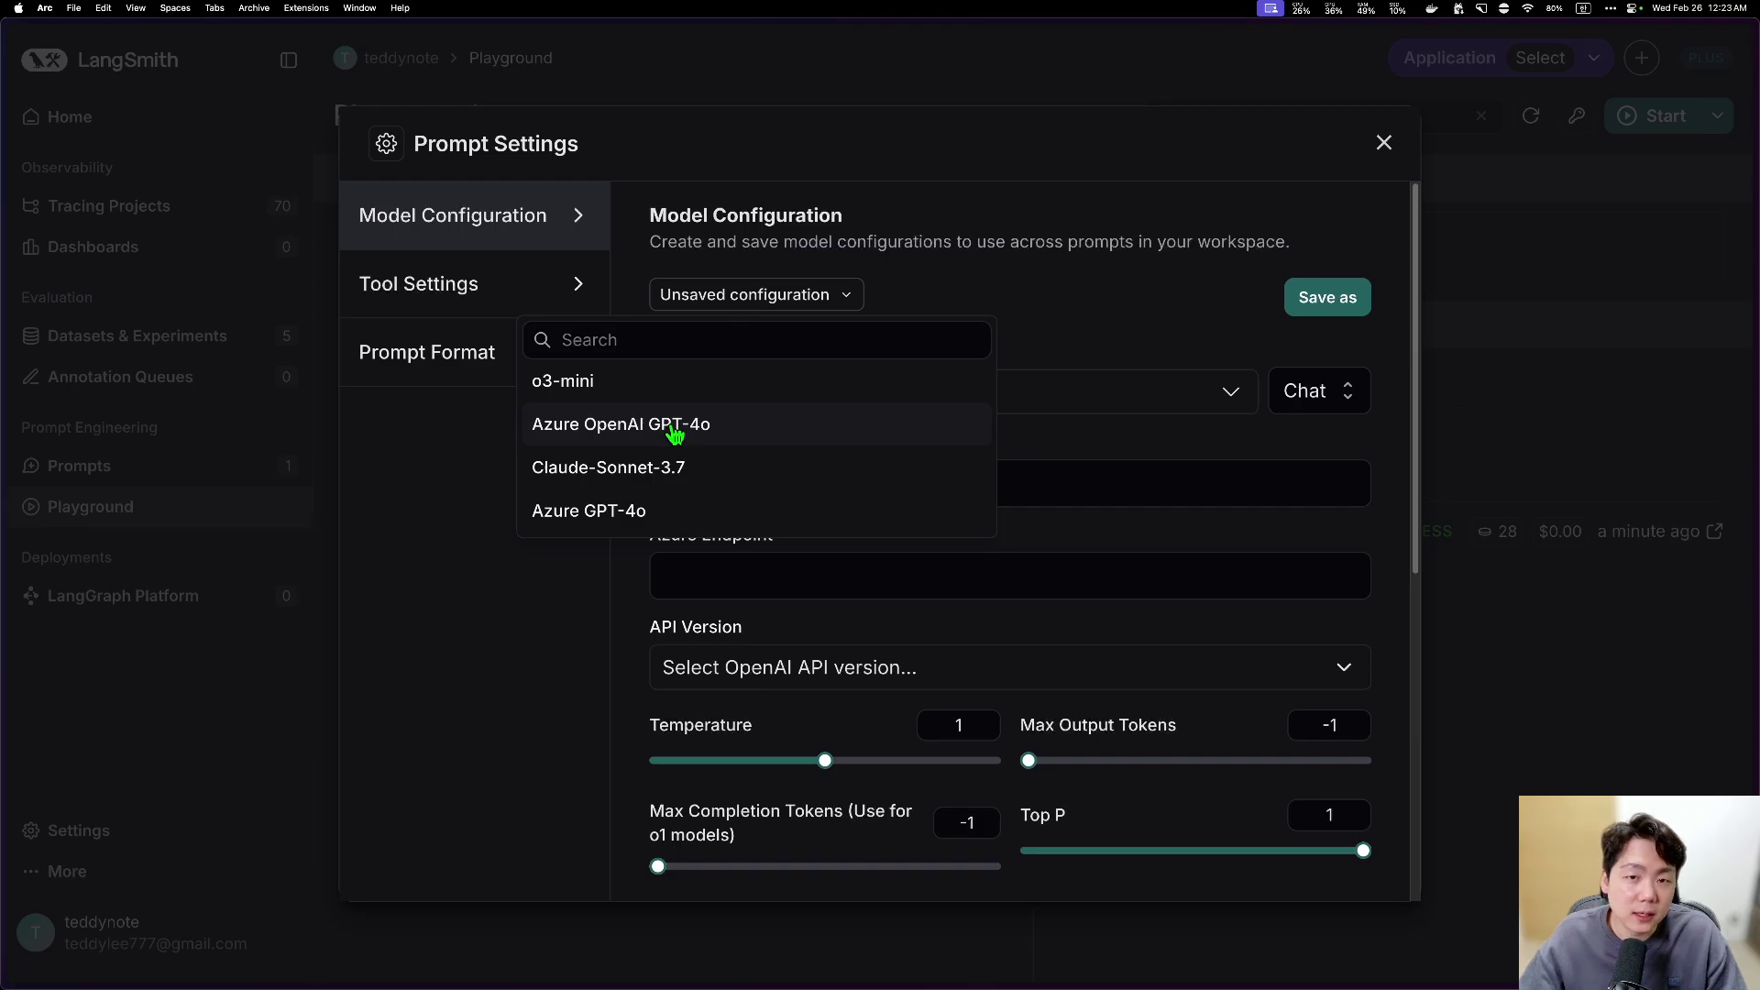
click(633, 515)
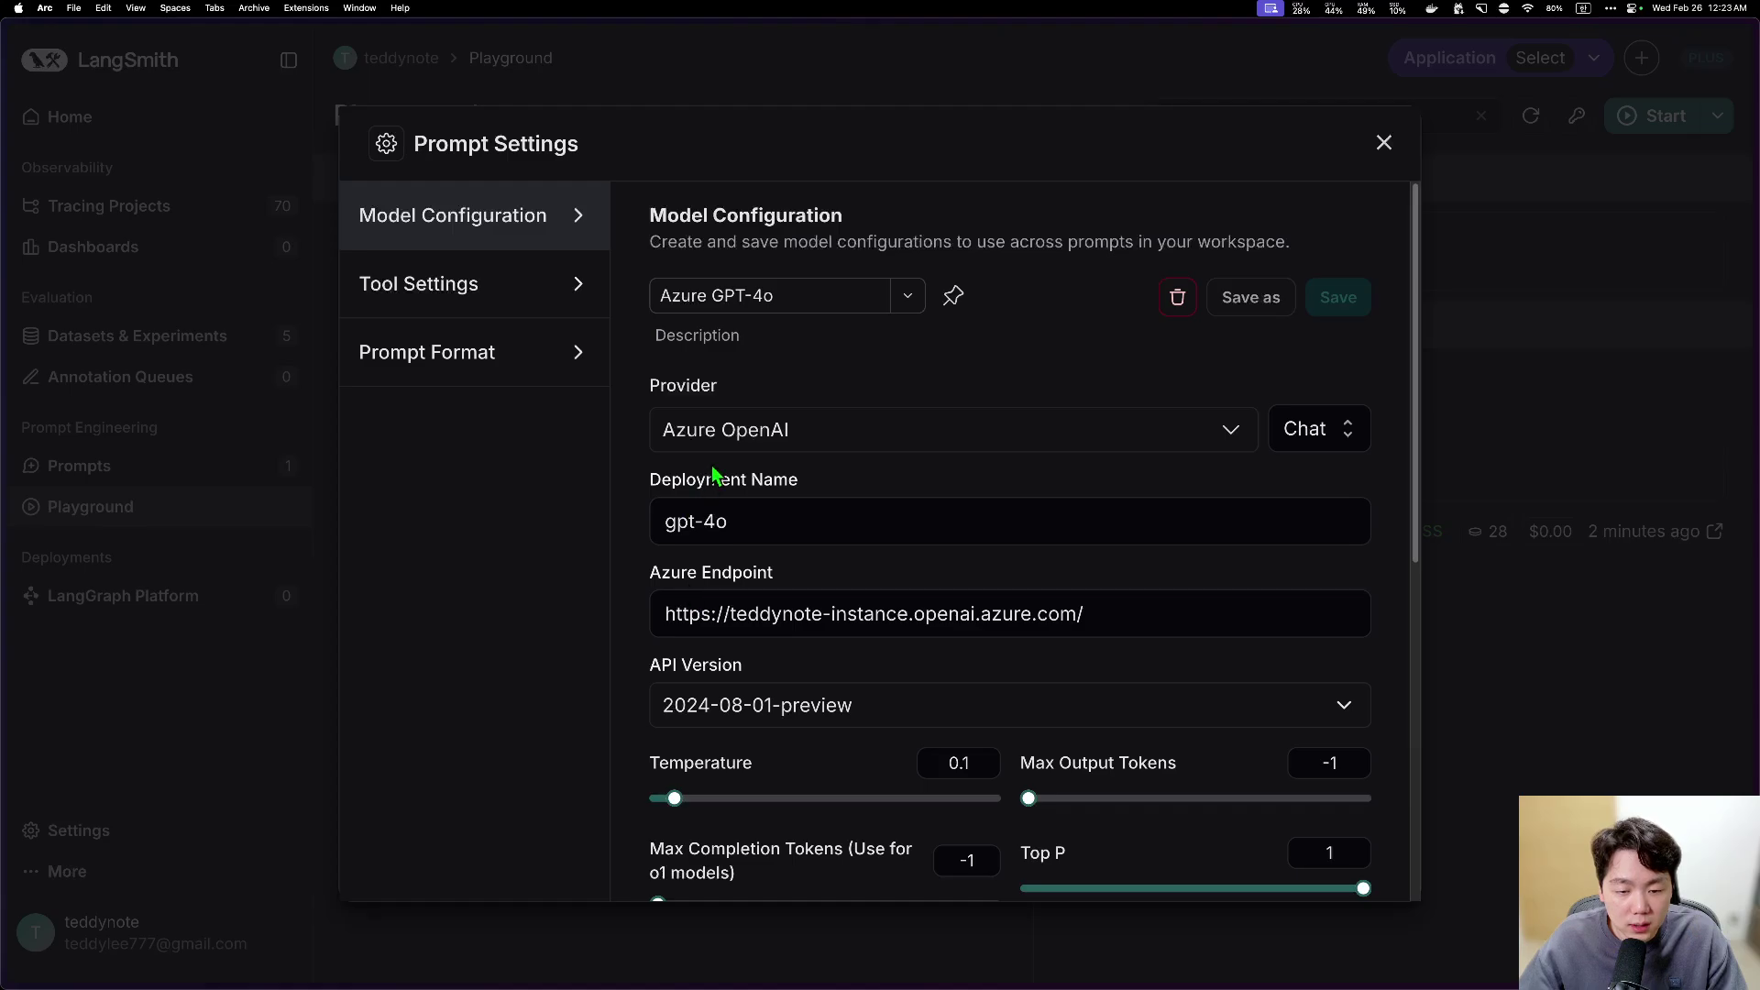
scroll(861, 514, down, 5)
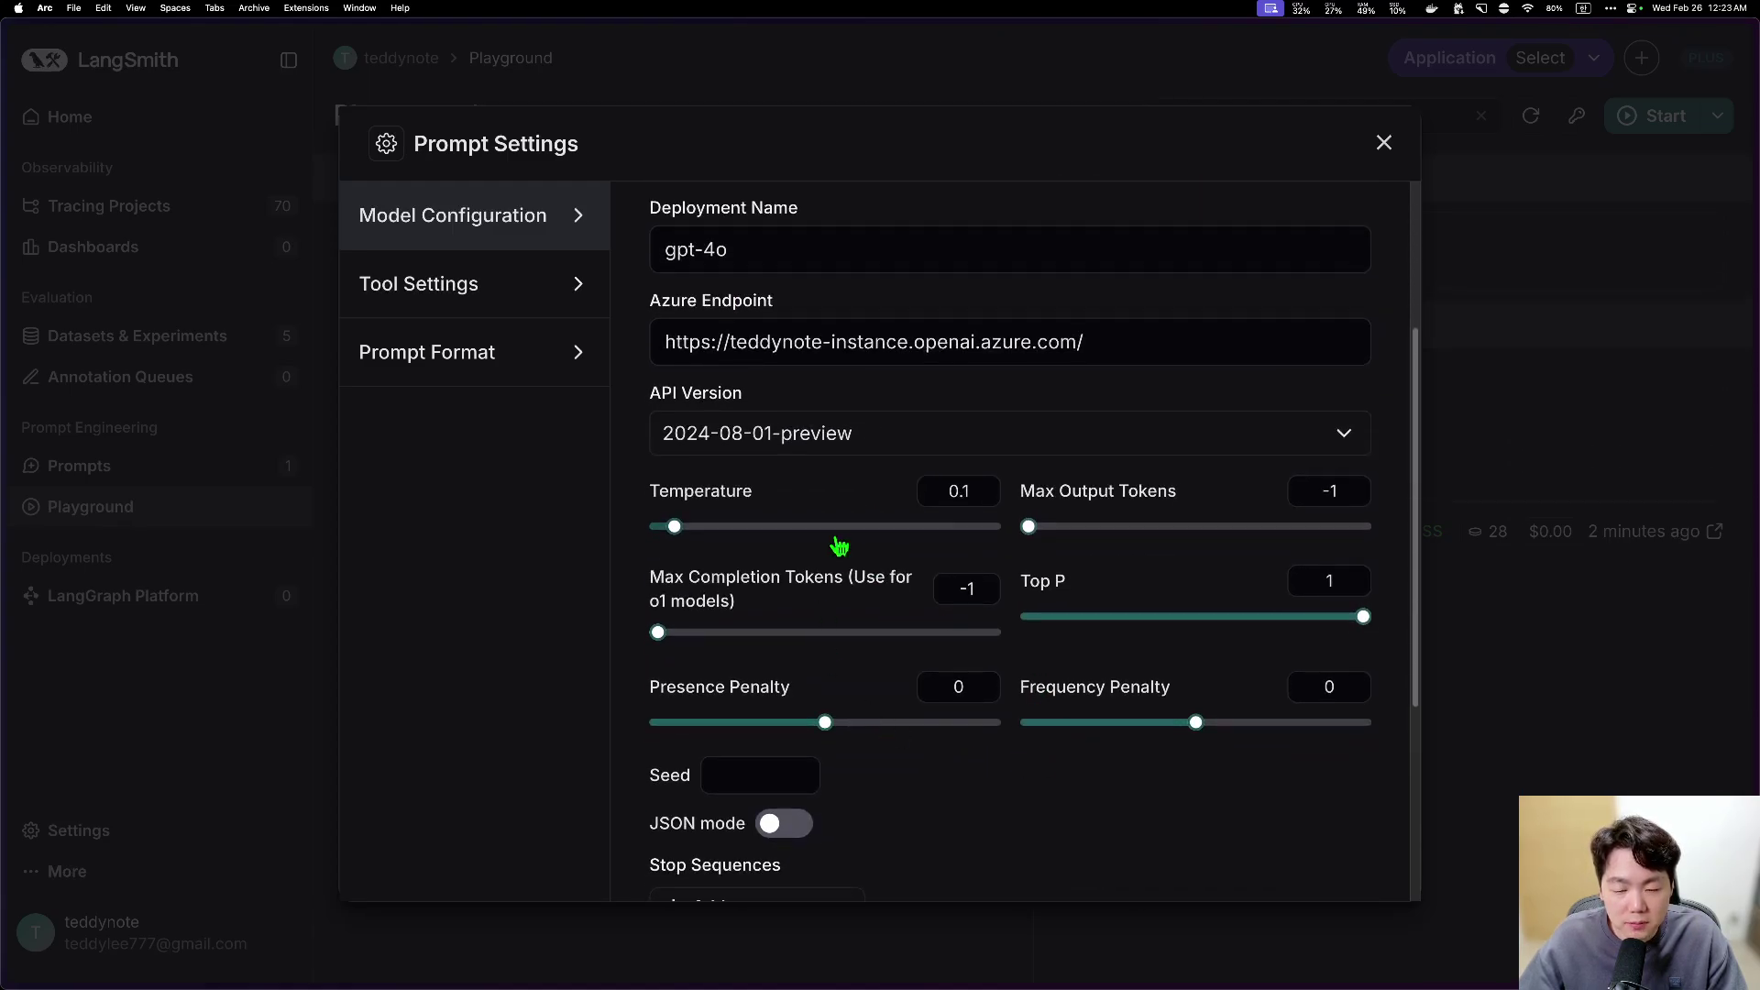
scroll(1141, 548, up, 5)
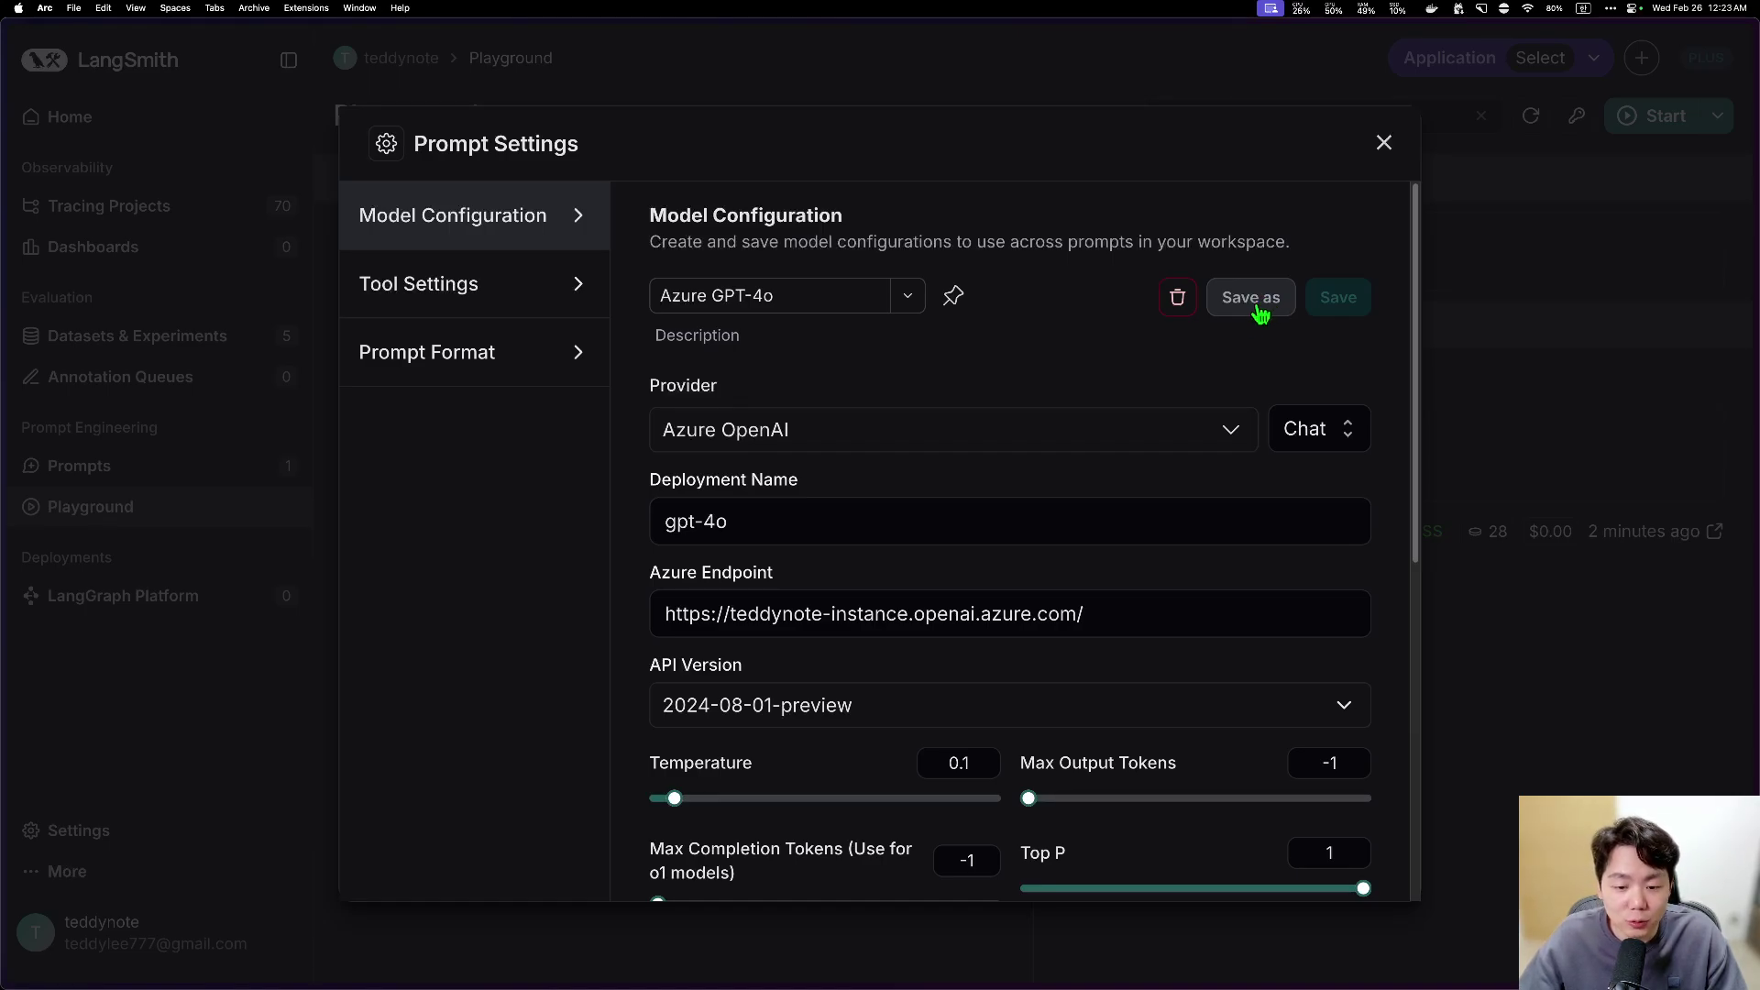
scroll(1009, 425, down, 5)
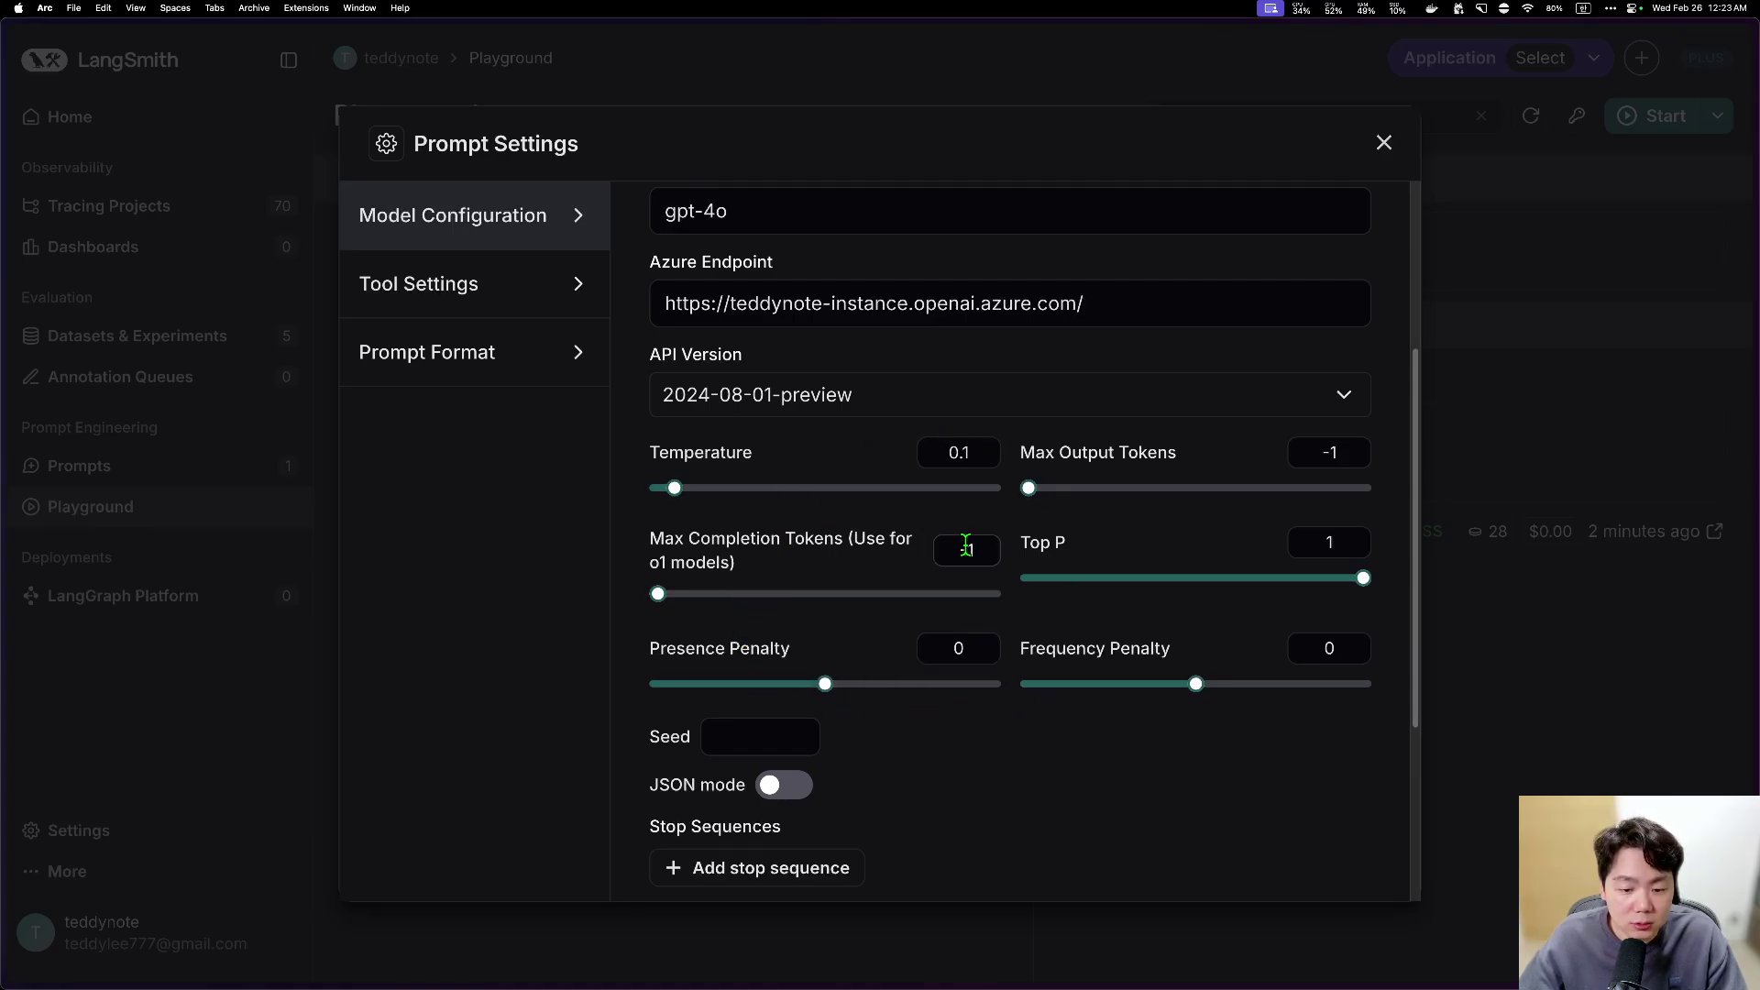
scroll(1086, 477, up, 3)
scroll(994, 584, up, 2)
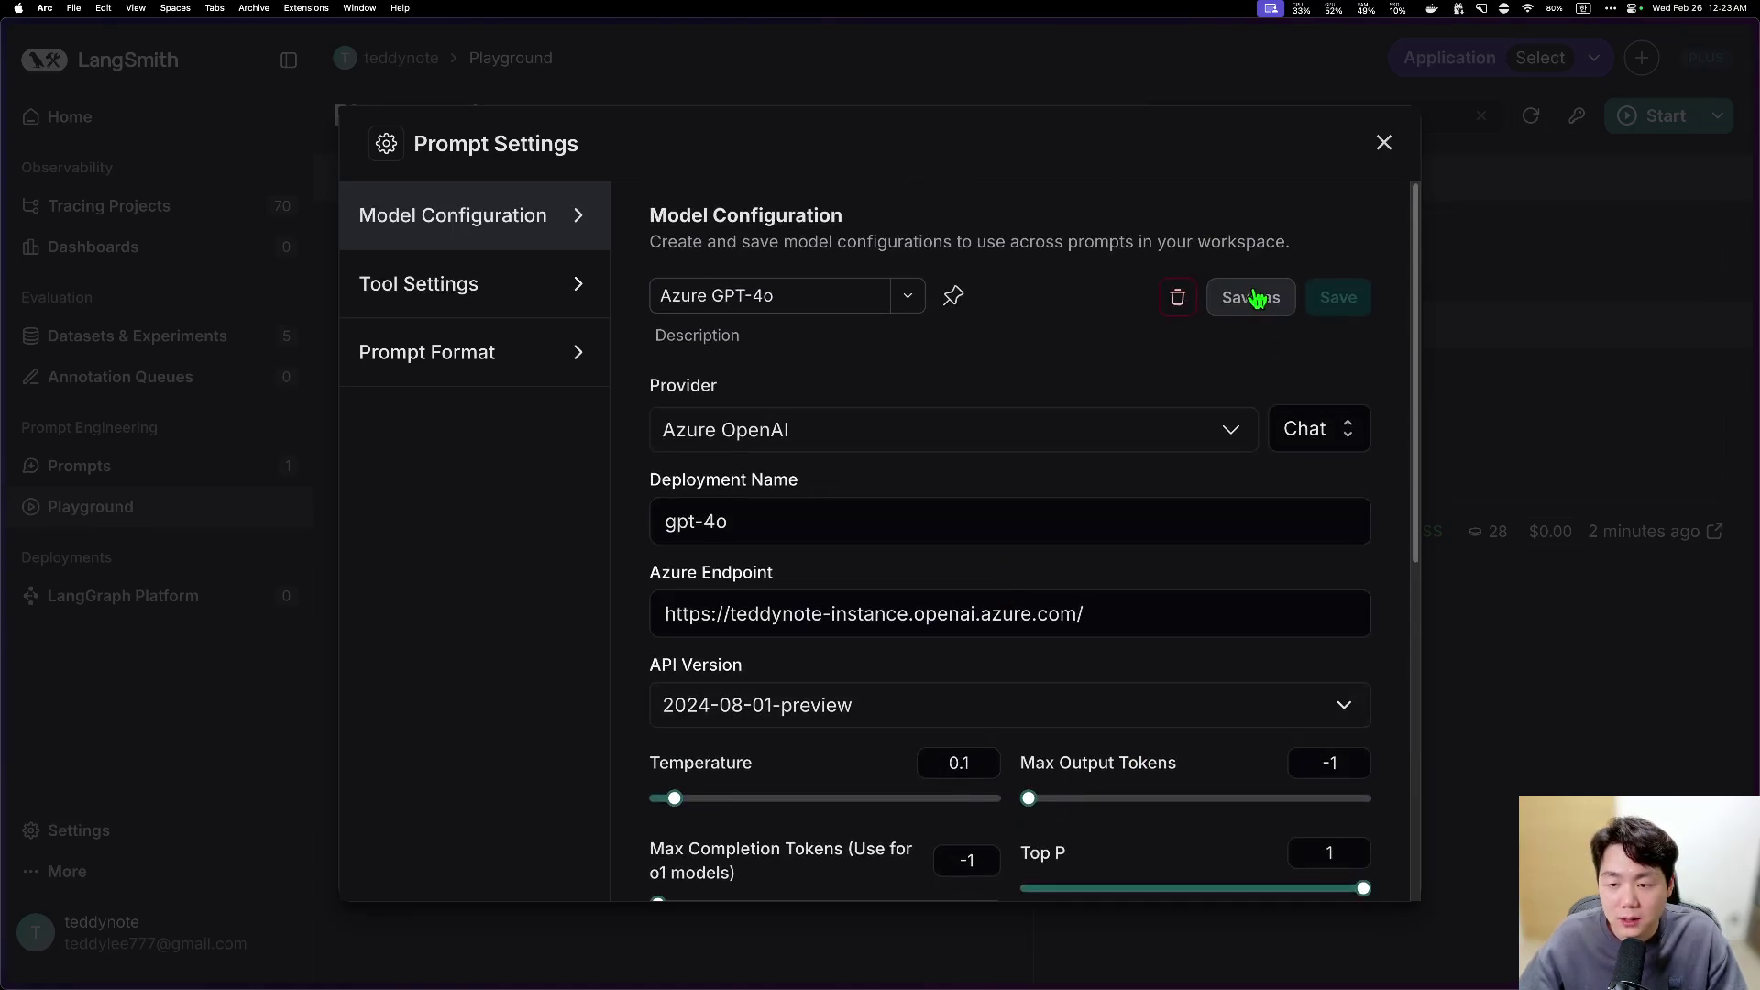
click(1261, 300)
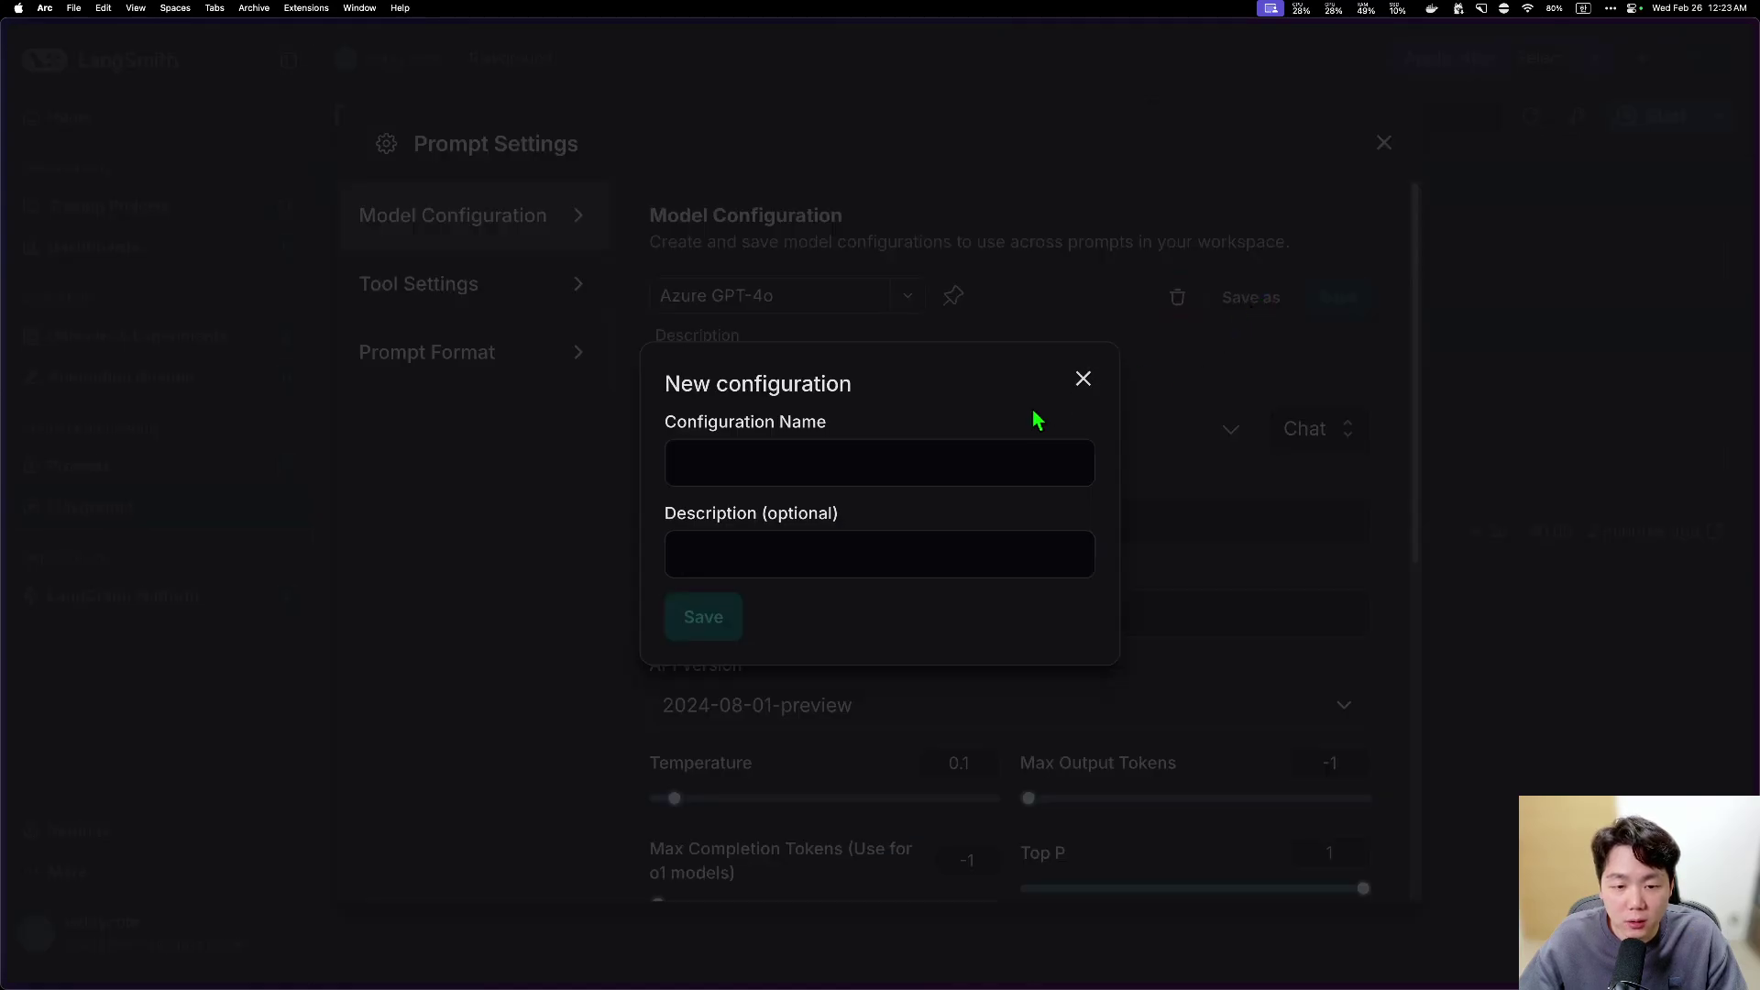
click(825, 471)
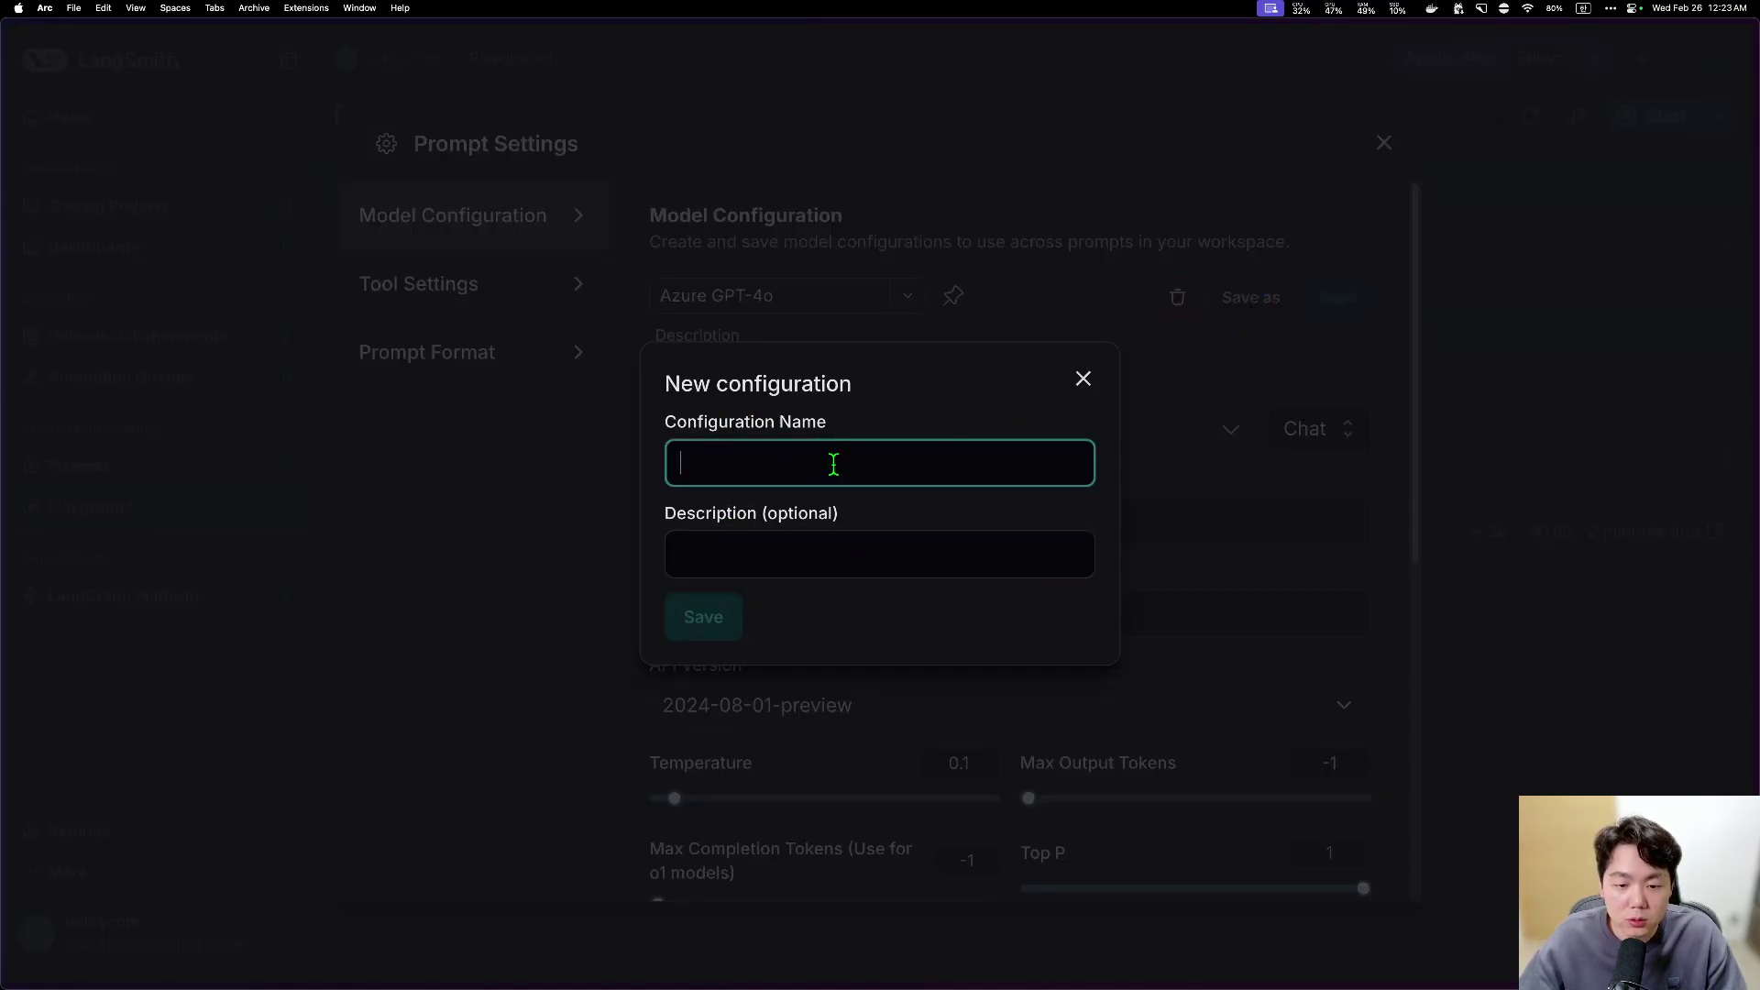
click(1084, 379)
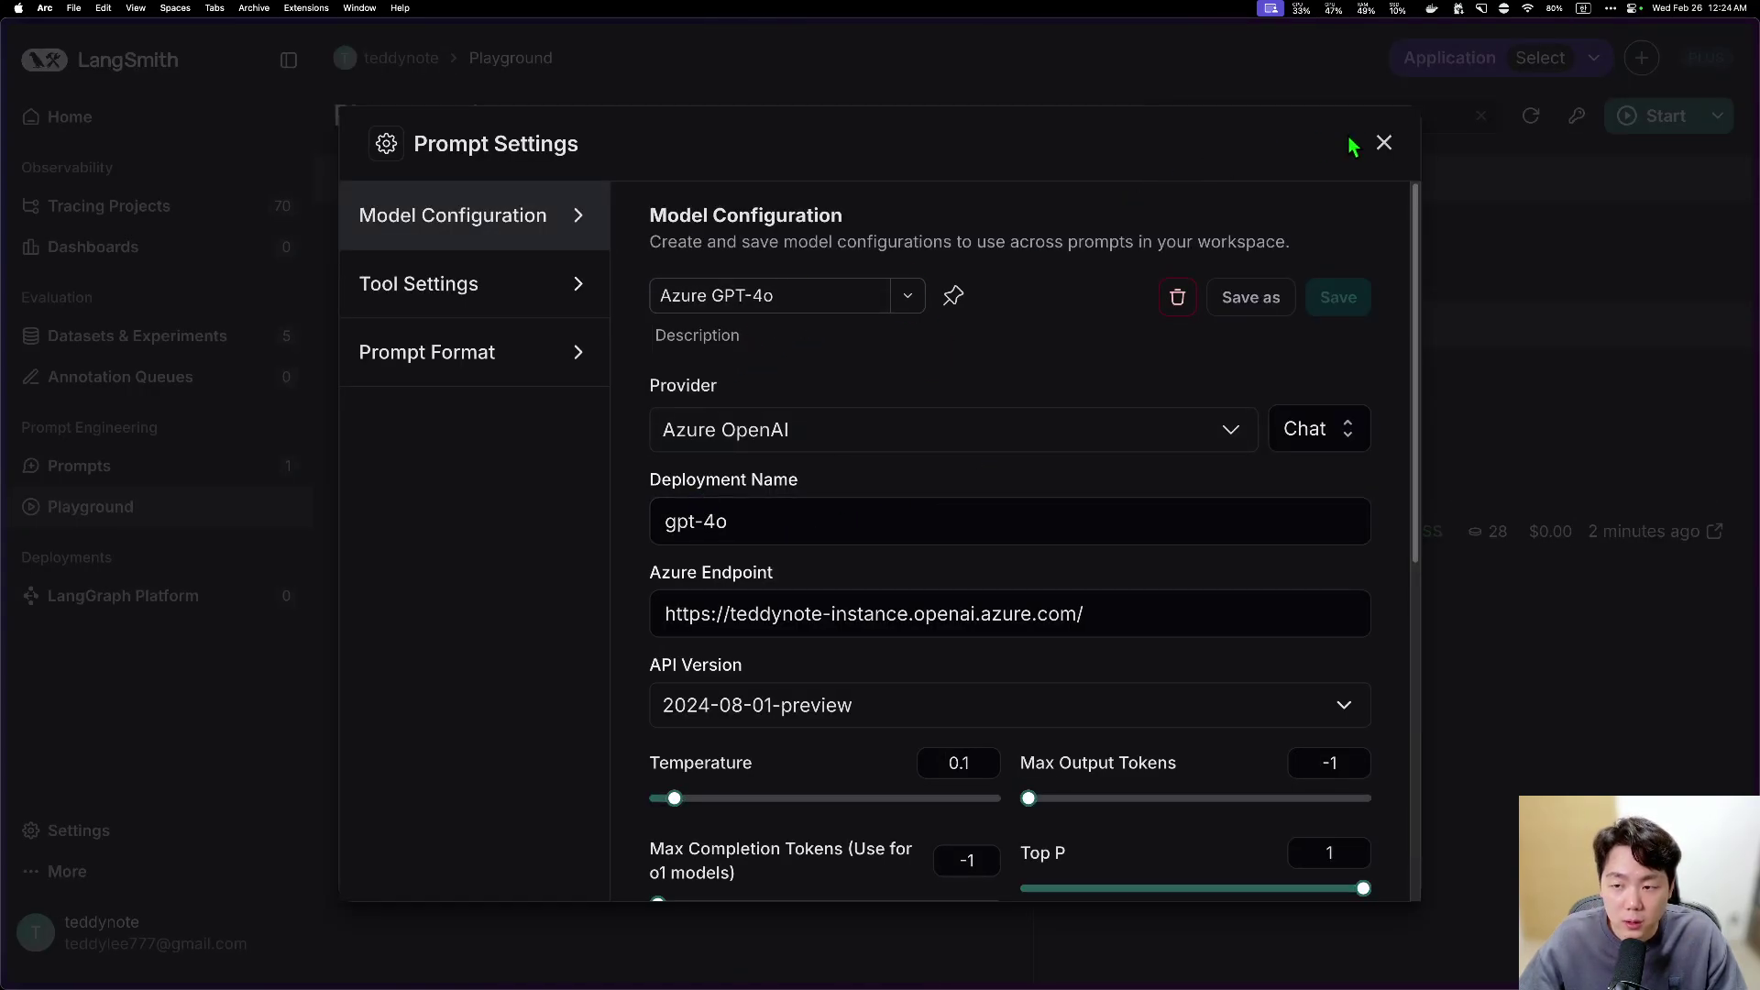
Step: Close the prompt settings to return to the playground
click(1383, 143)
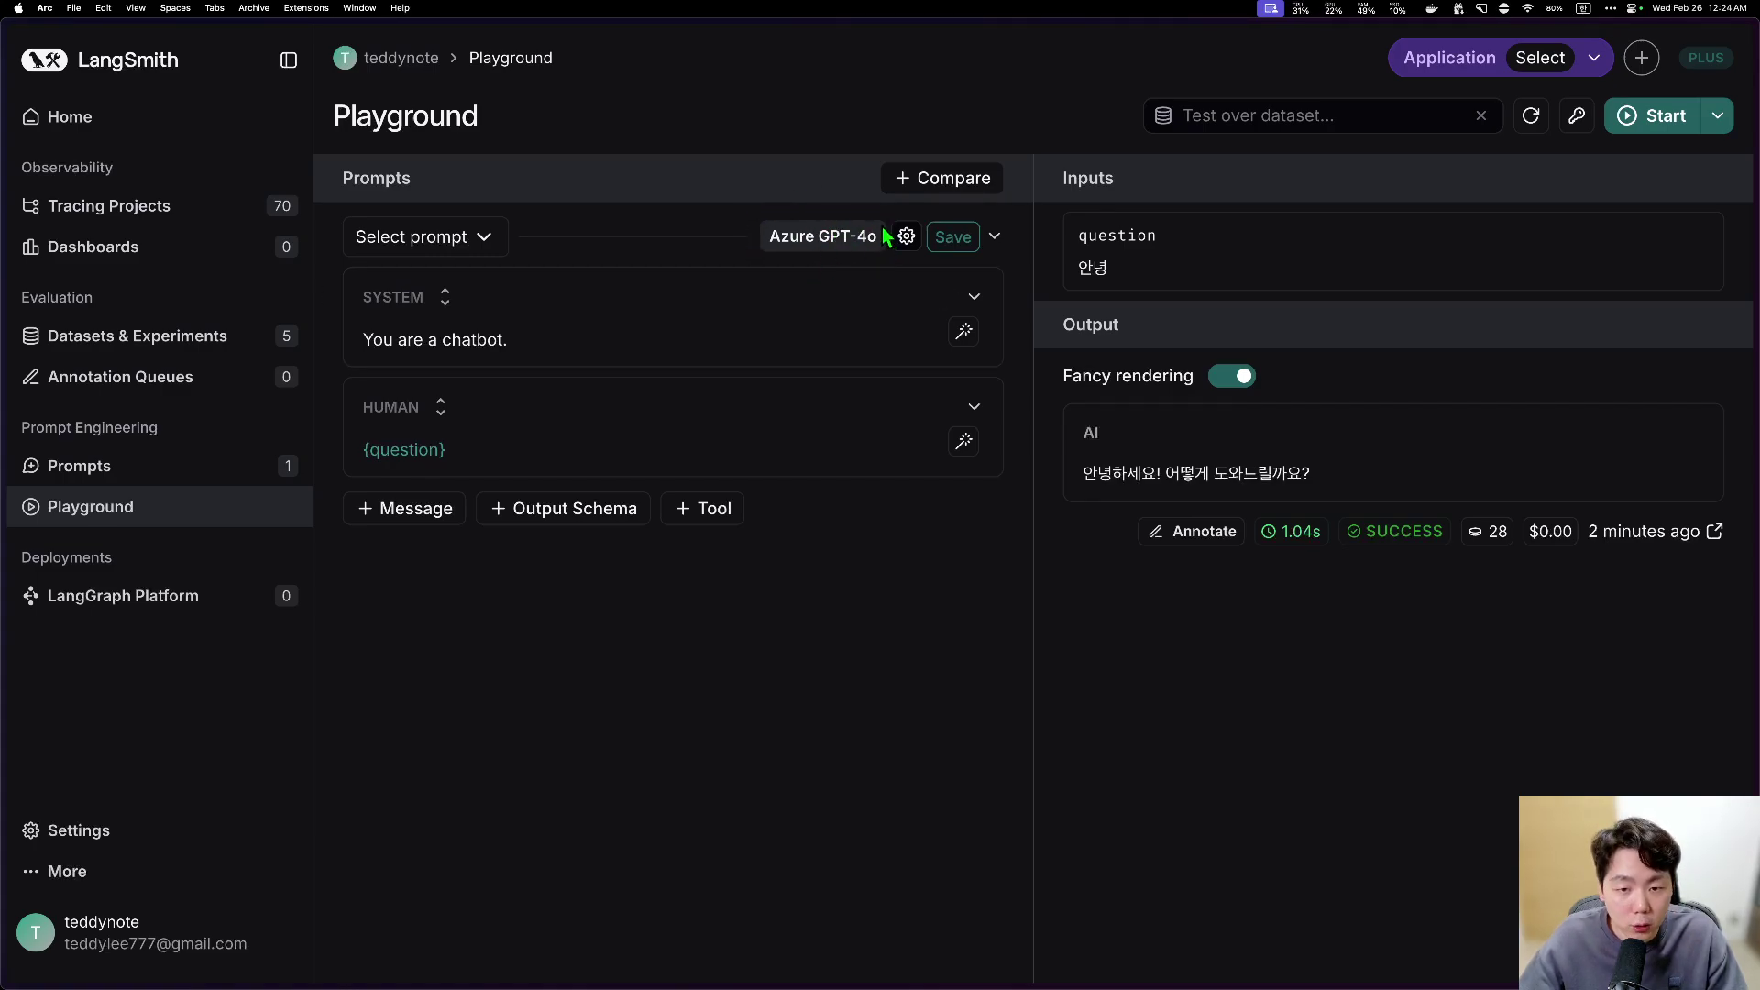
Step: Switch the prompt to the saved Claude-Sonnet-3.7 model configuration and close the settings
click(906, 237)
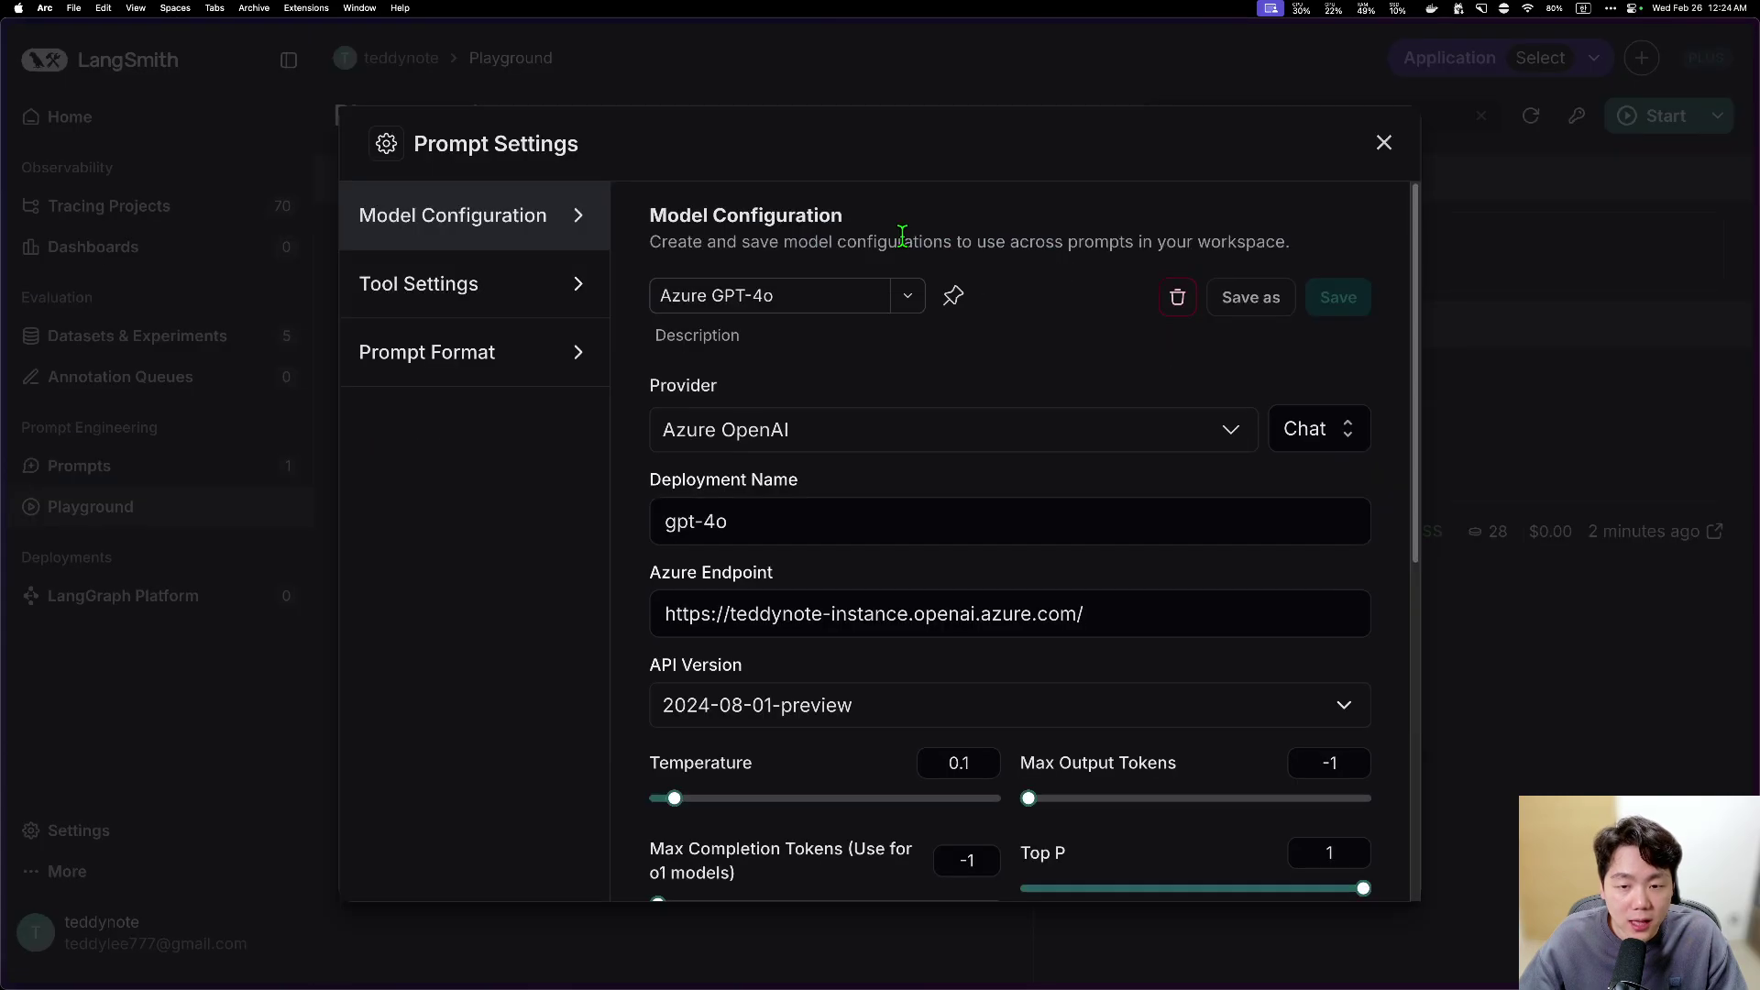
click(891, 299)
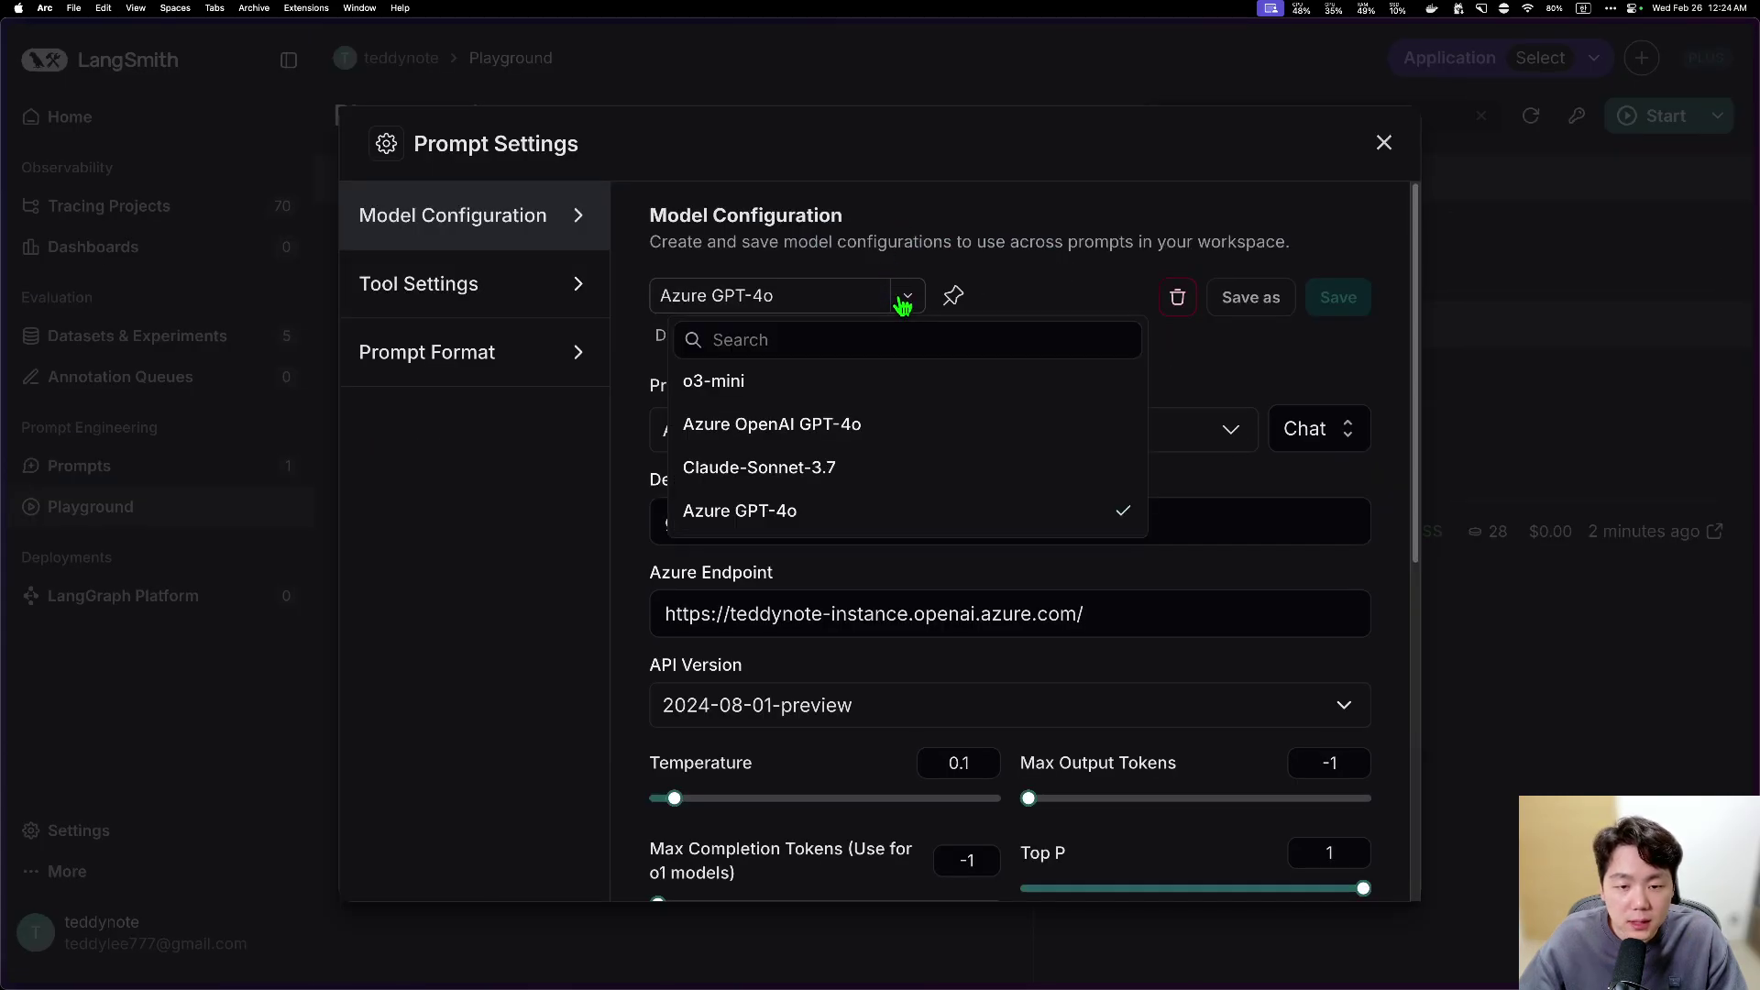
click(850, 472)
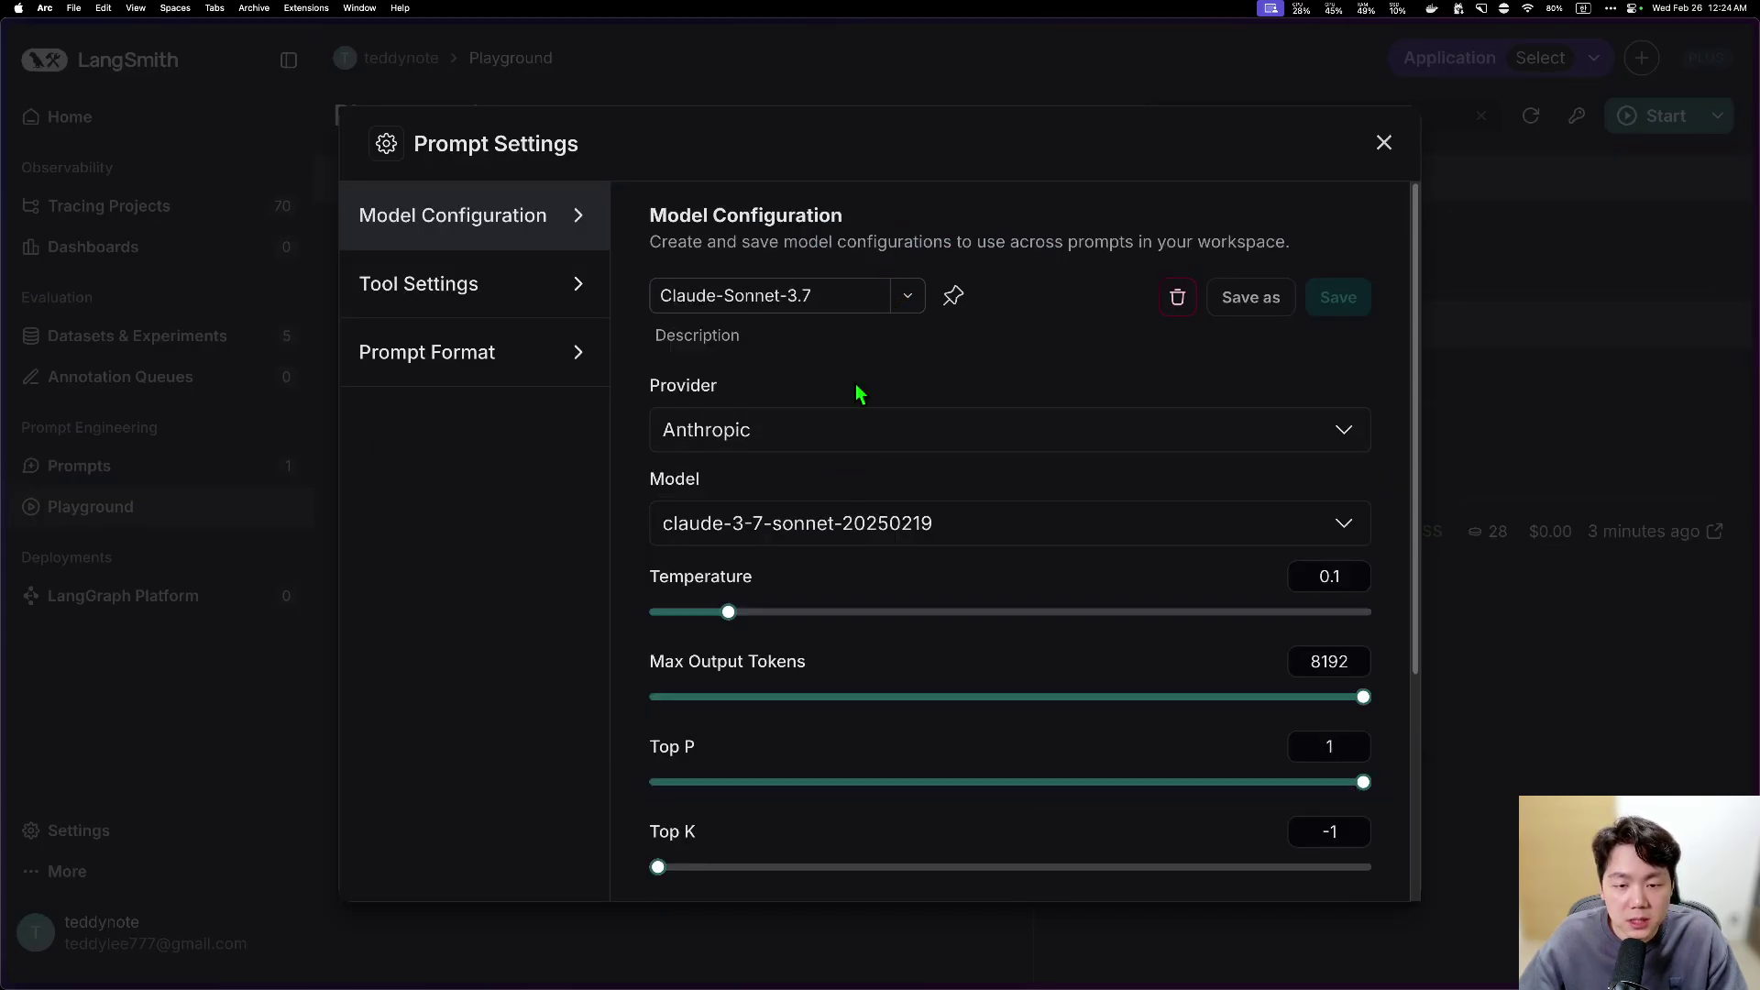
click(1382, 144)
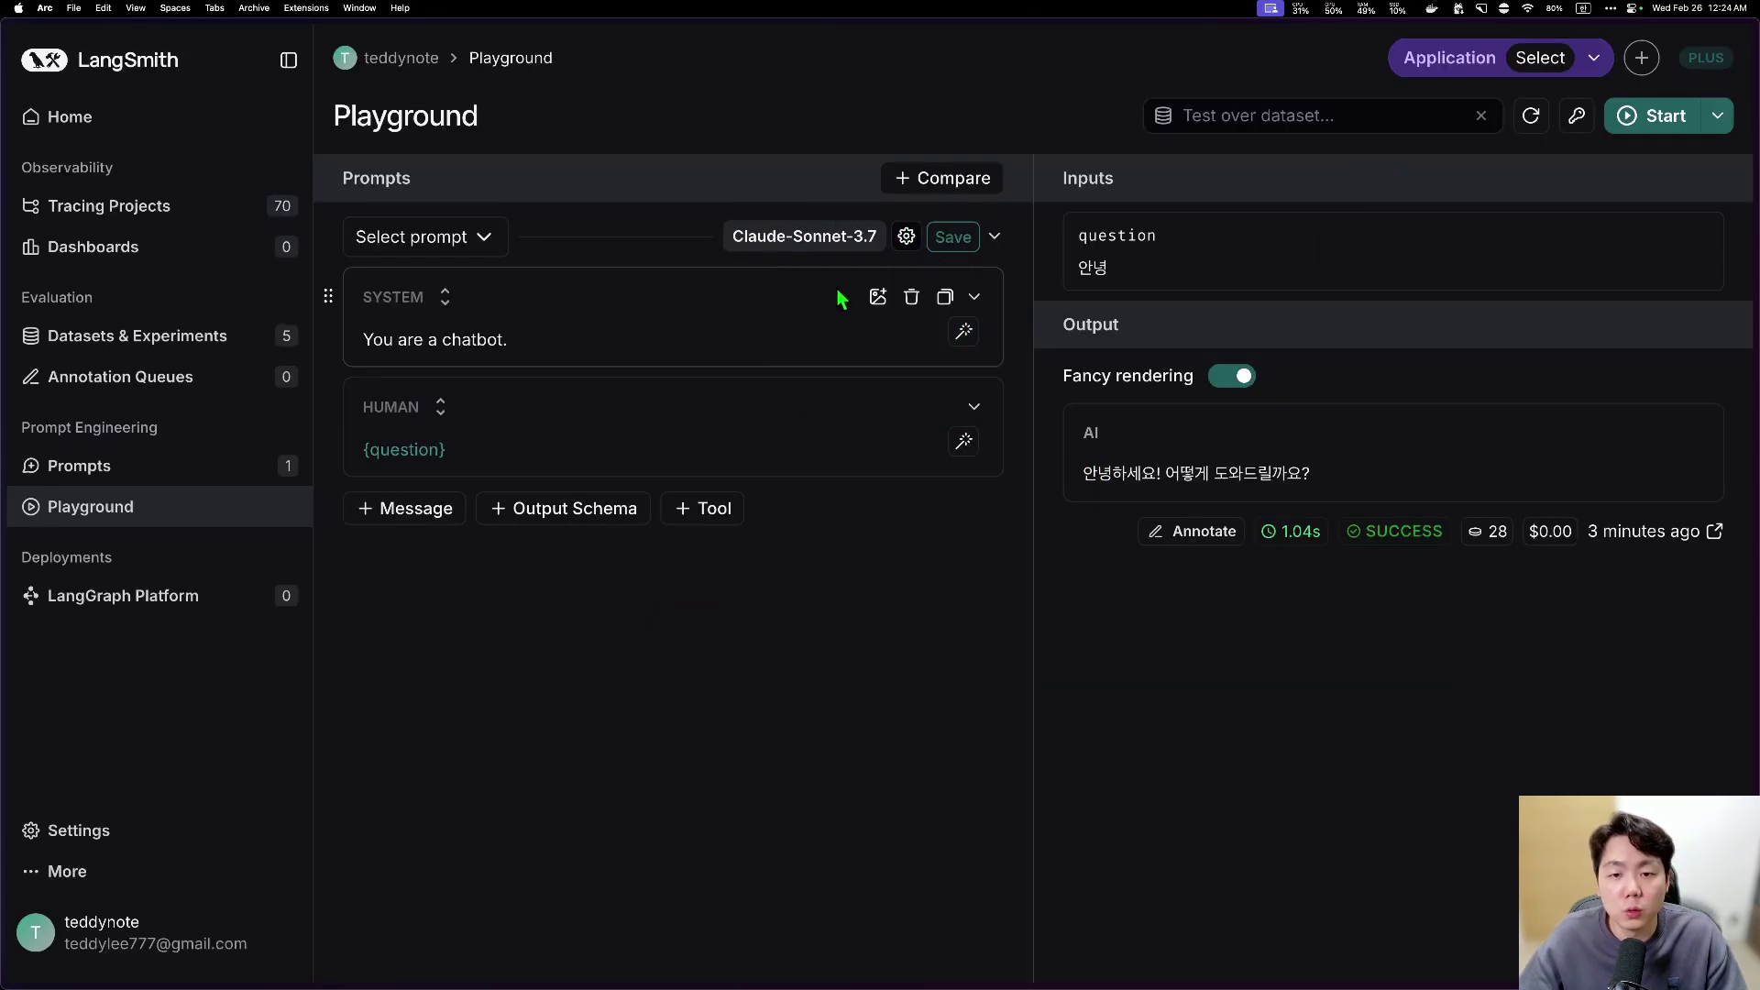
Step: Select the saved Azure GPT-4o model configuration again and run the prompt with the existing question input
click(904, 236)
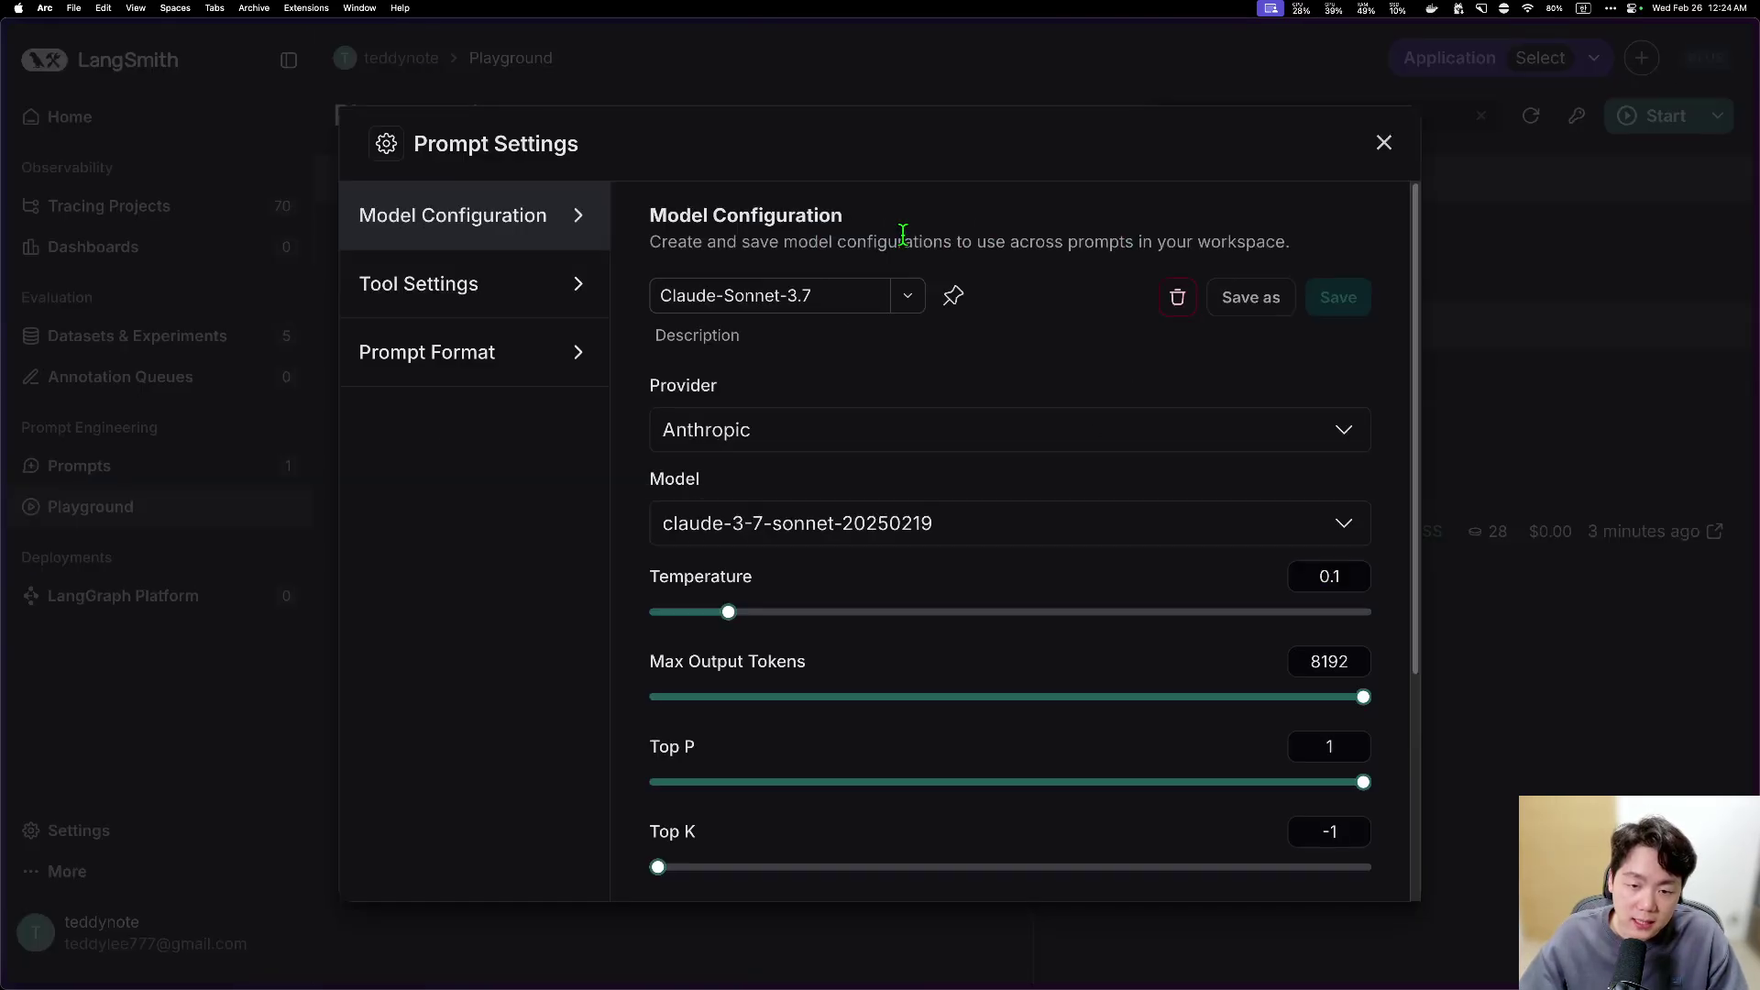
click(907, 295)
click(801, 511)
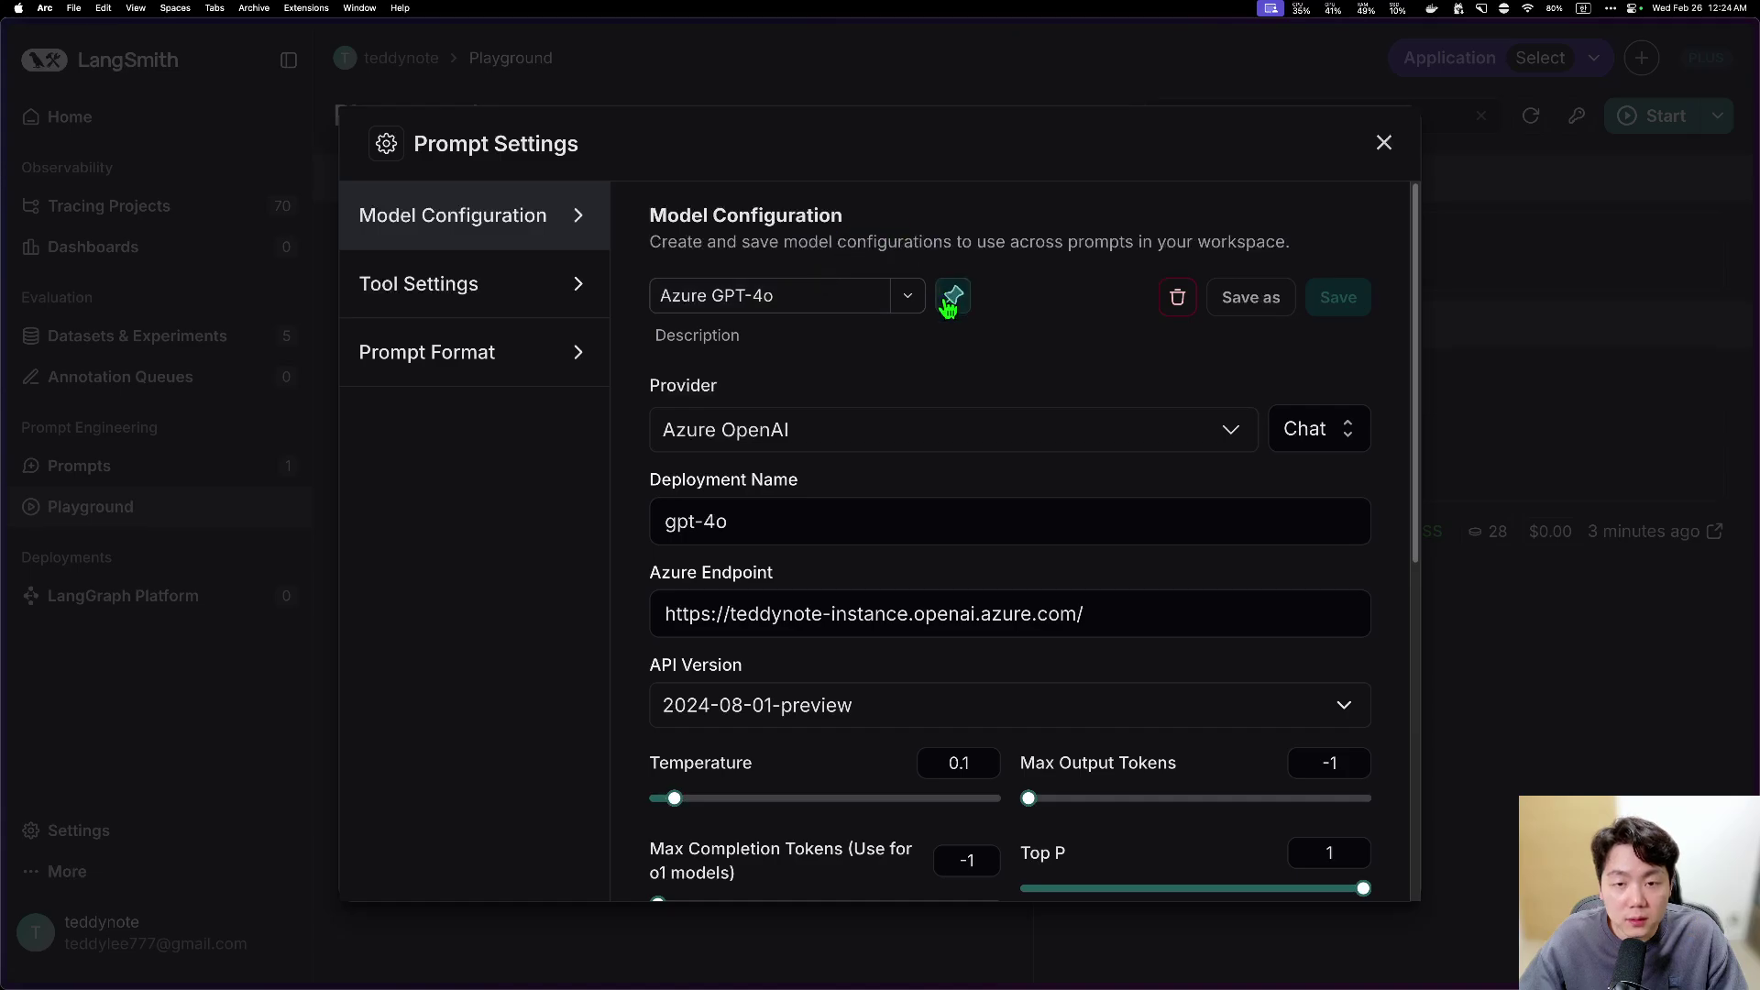
click(1383, 142)
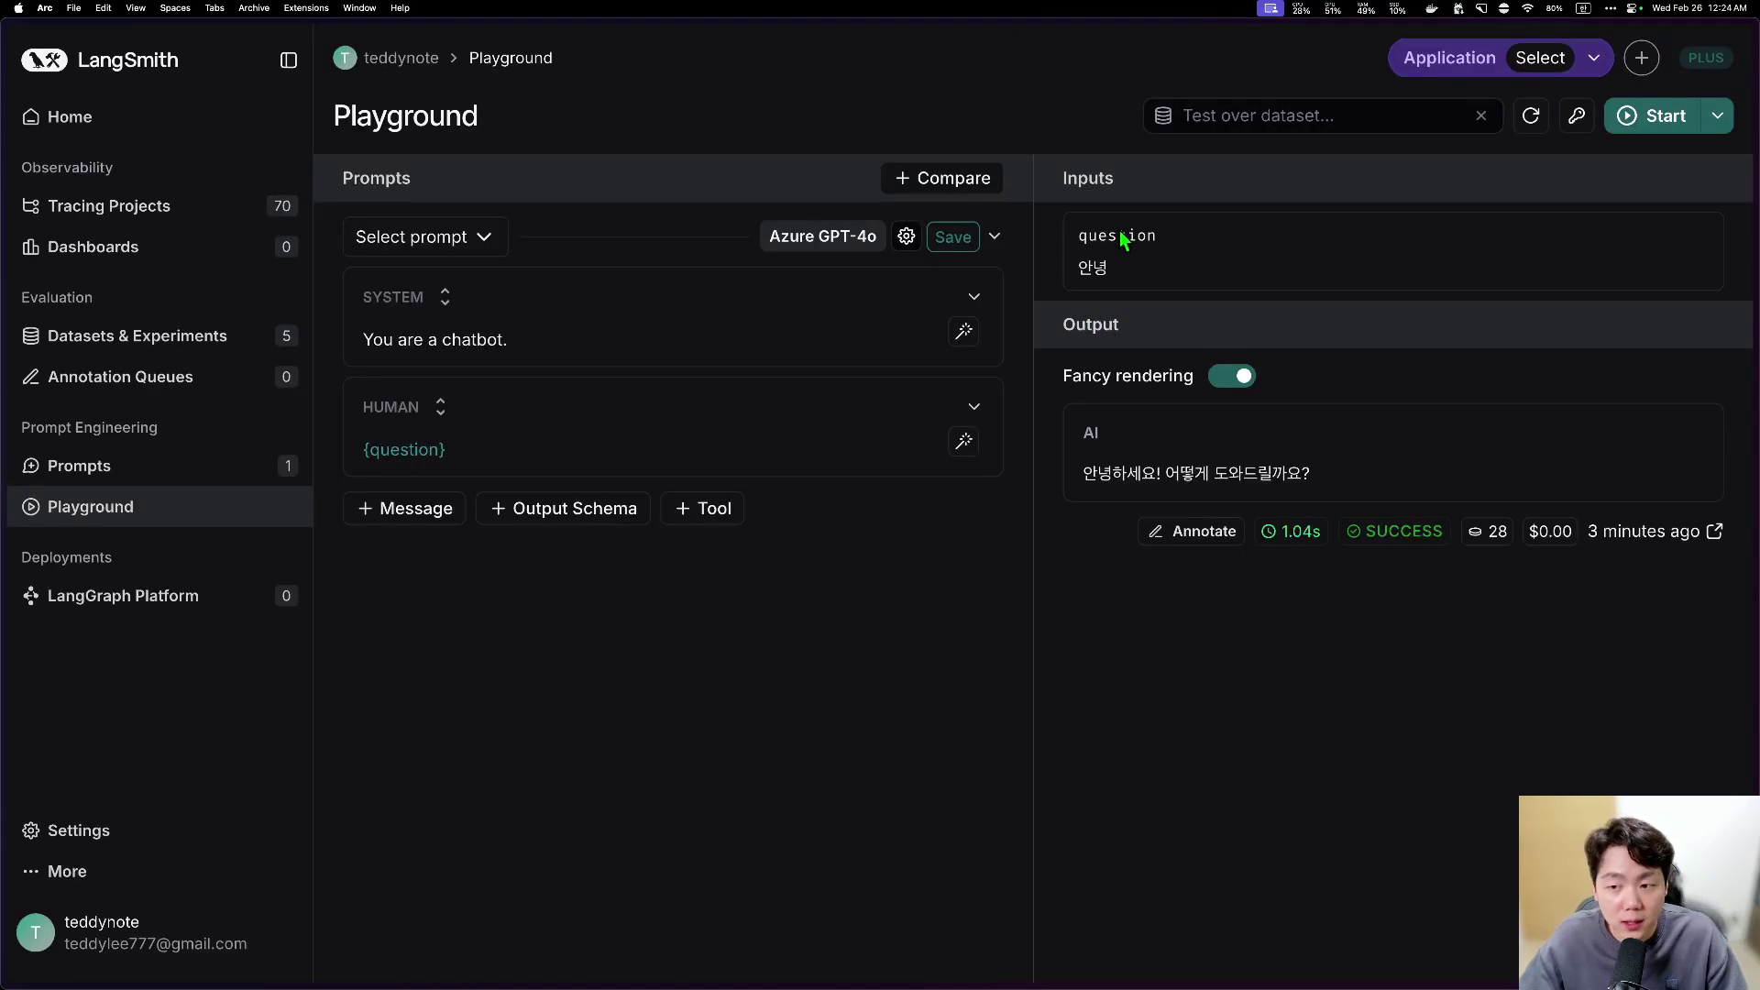
click(1650, 116)
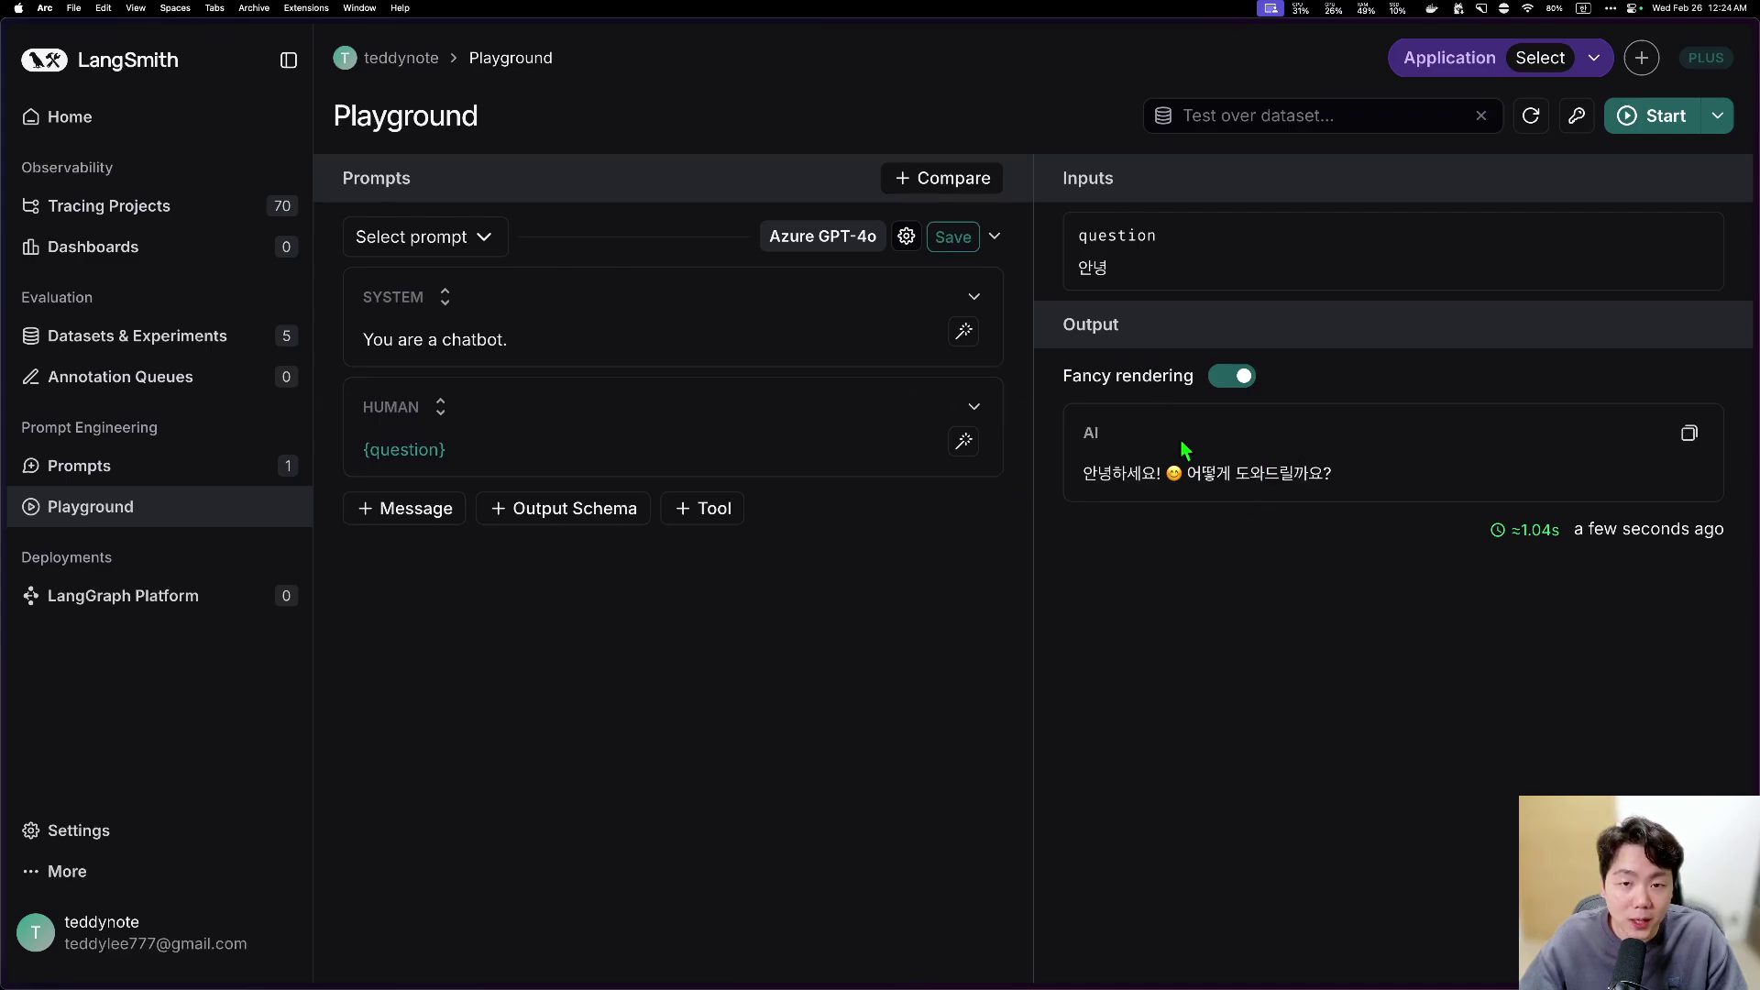
Step: Add a {context} variable two lines below {question} in the human message and go to its empty input value
click(801, 570)
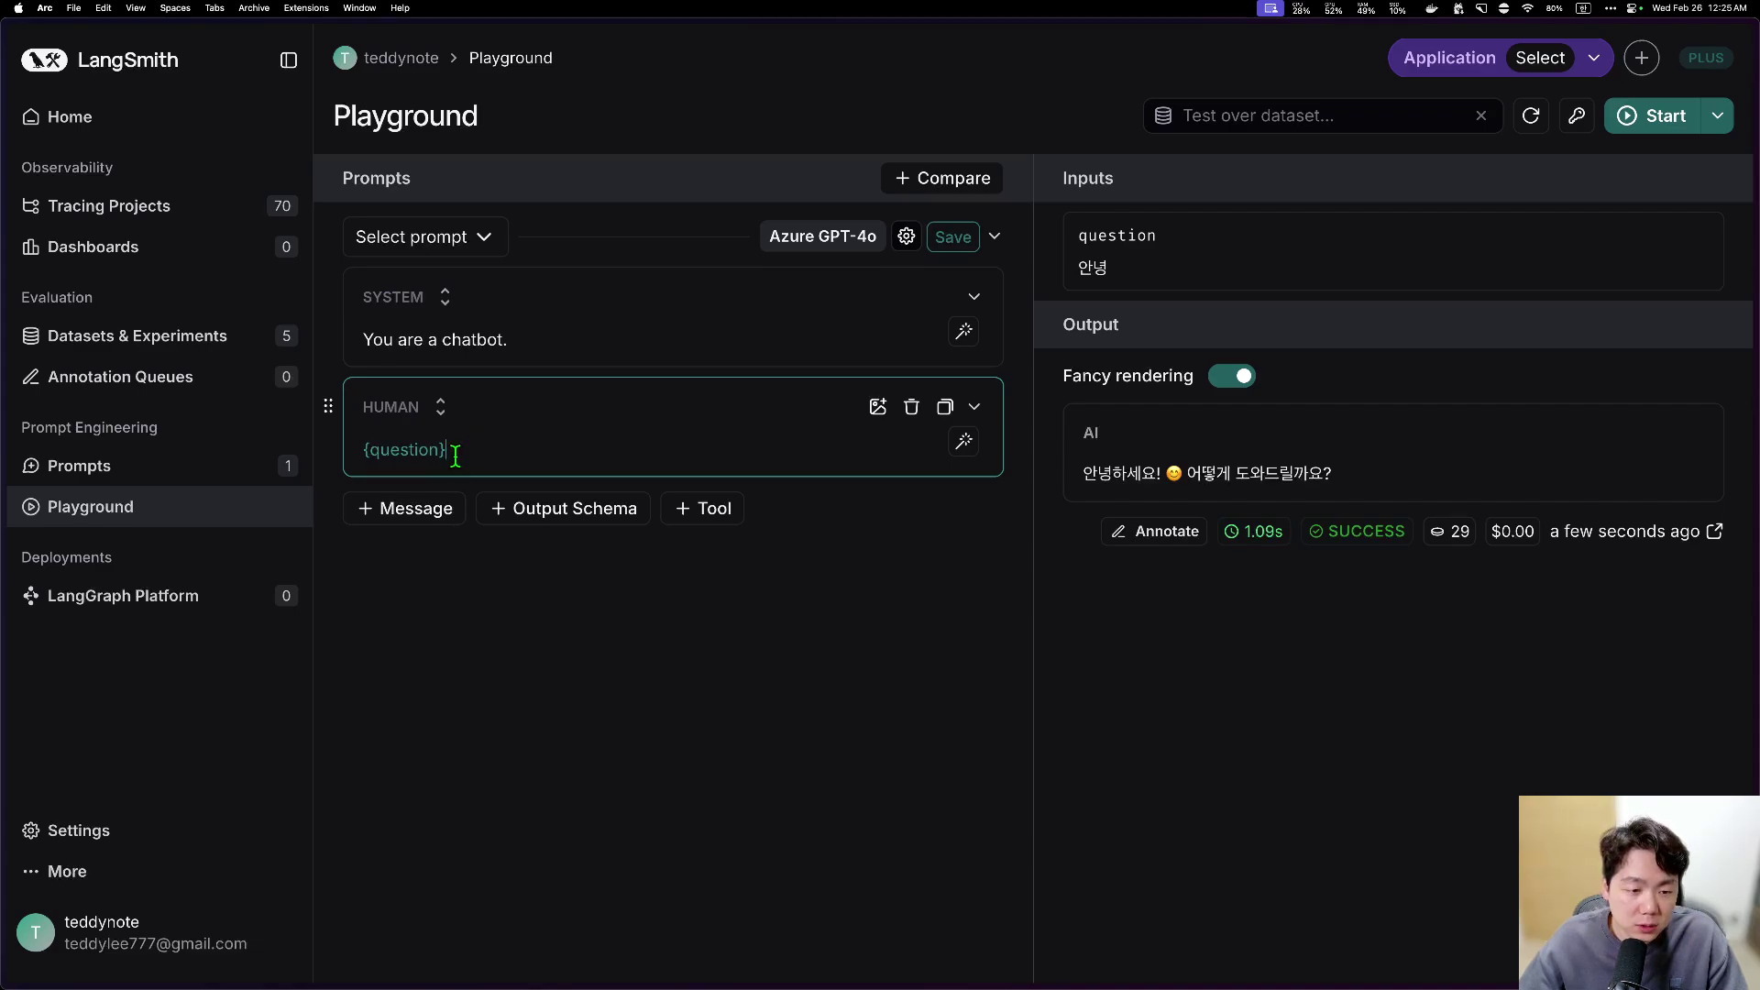
drag(449, 451, 365, 453)
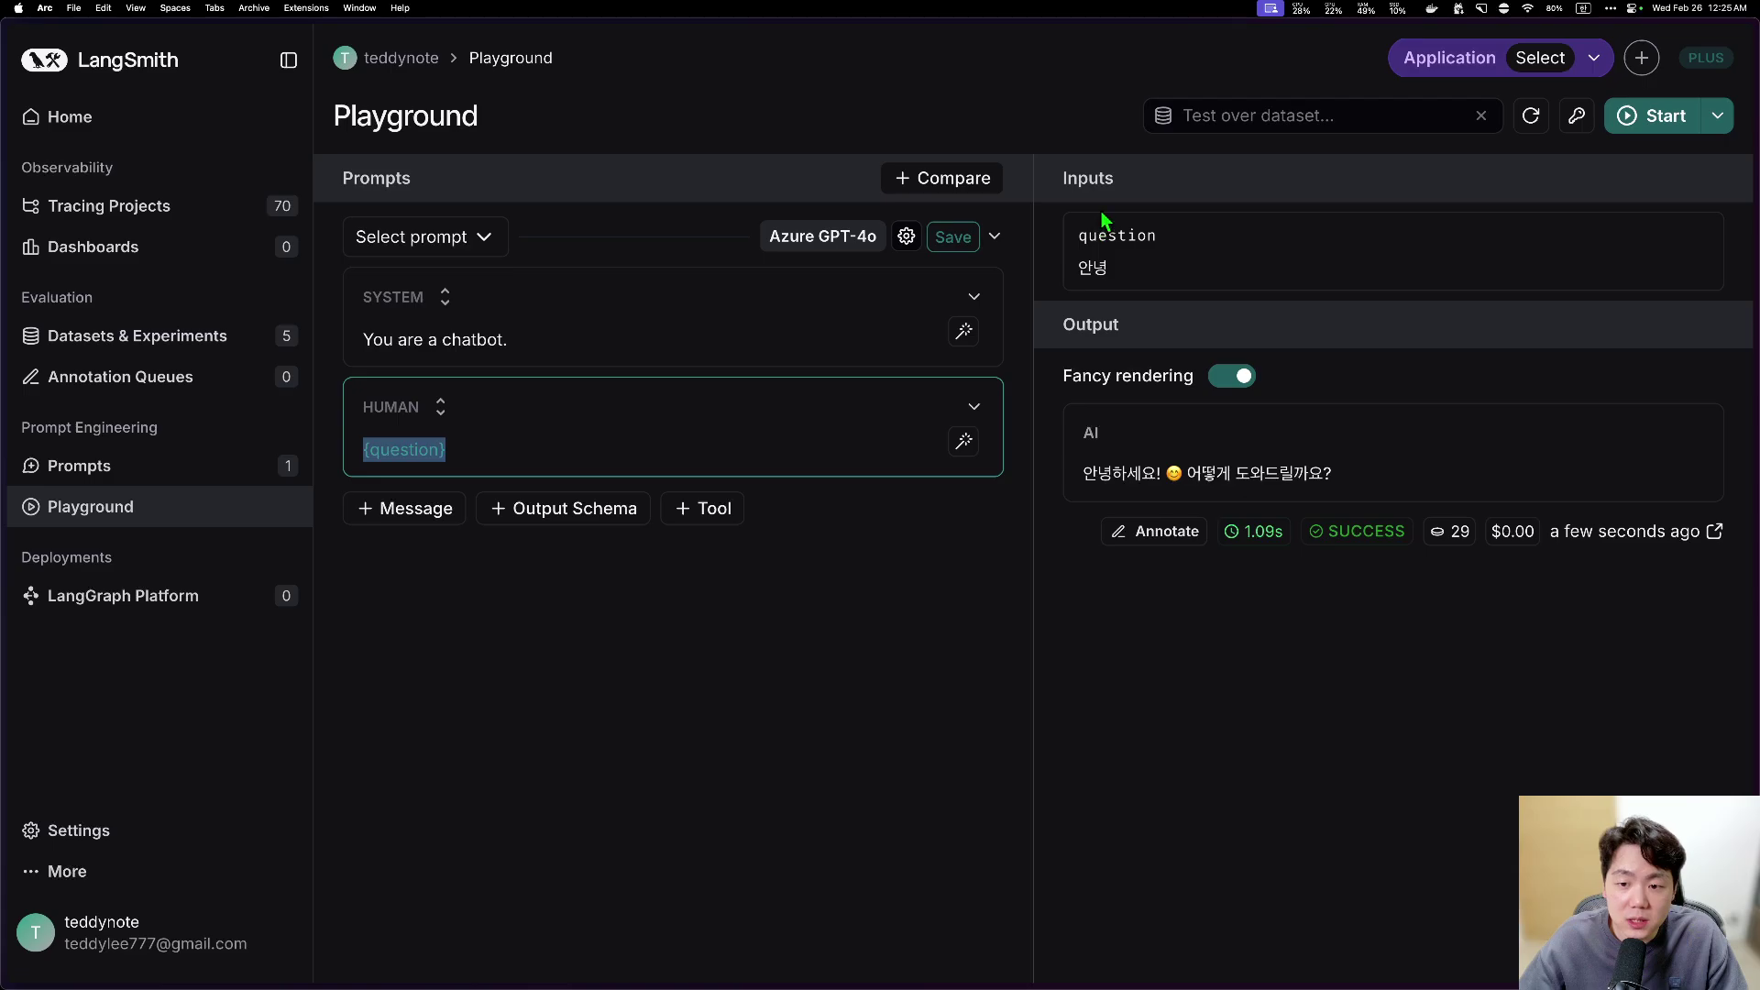
click(700, 428)
key(Return)
key(Return)
text({con)
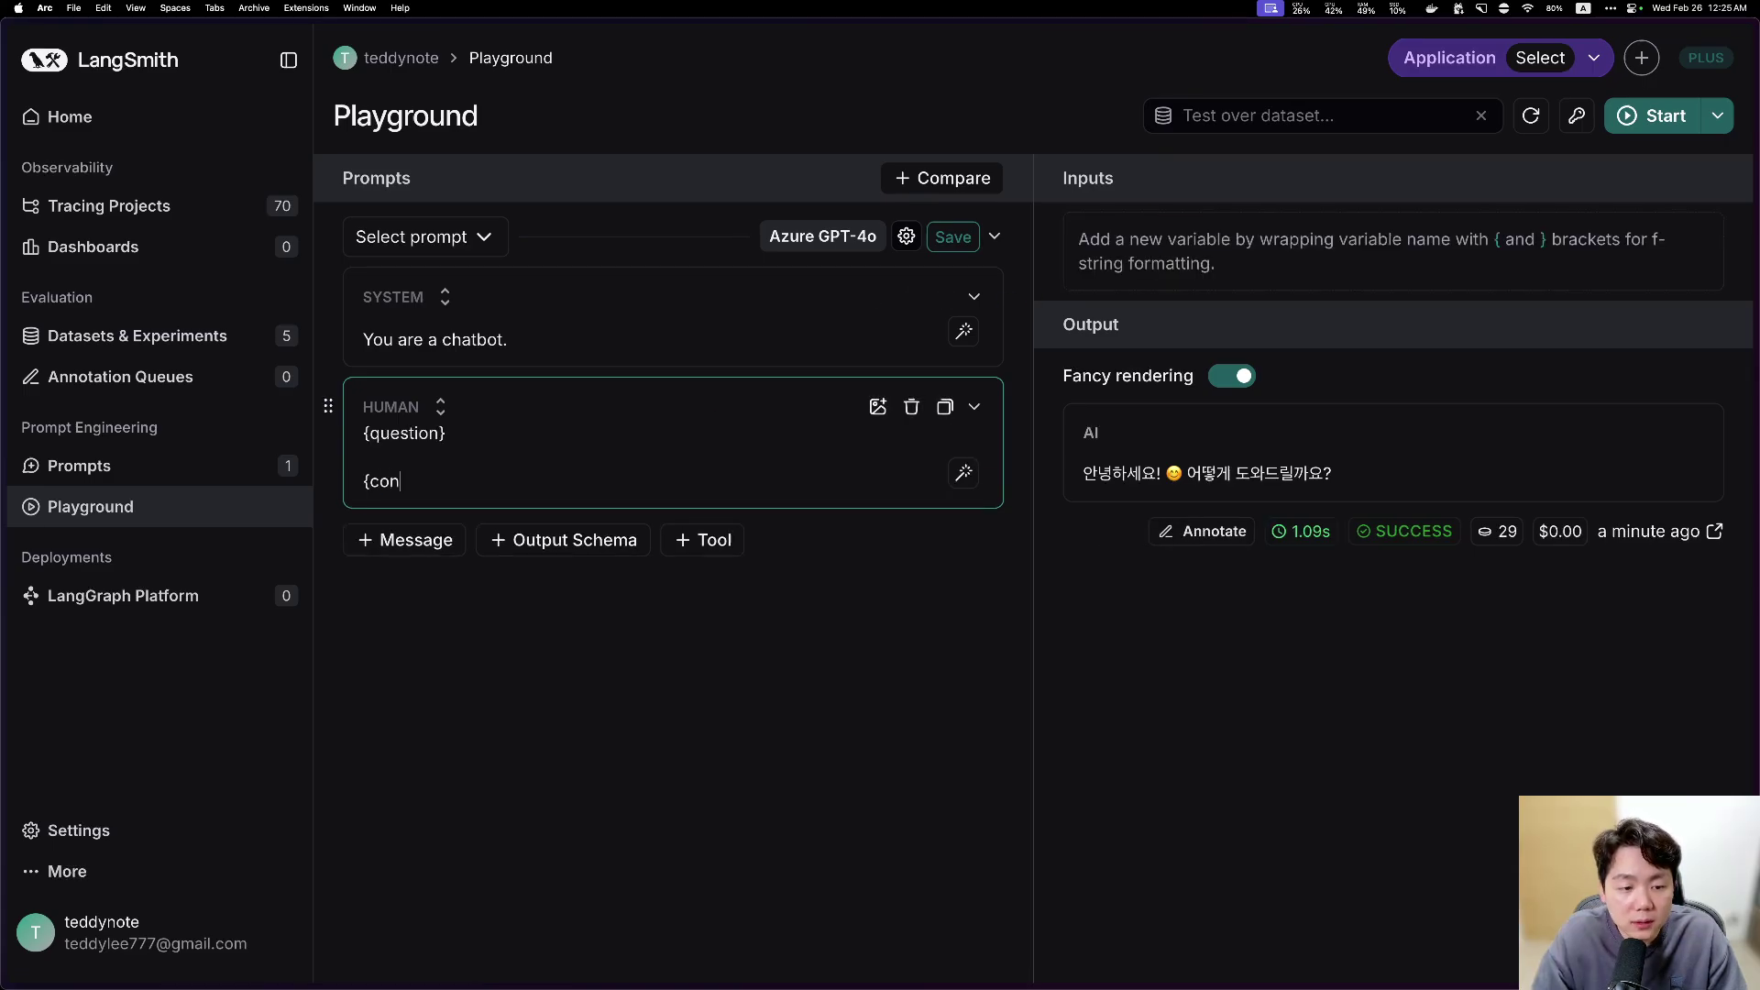
text(text})
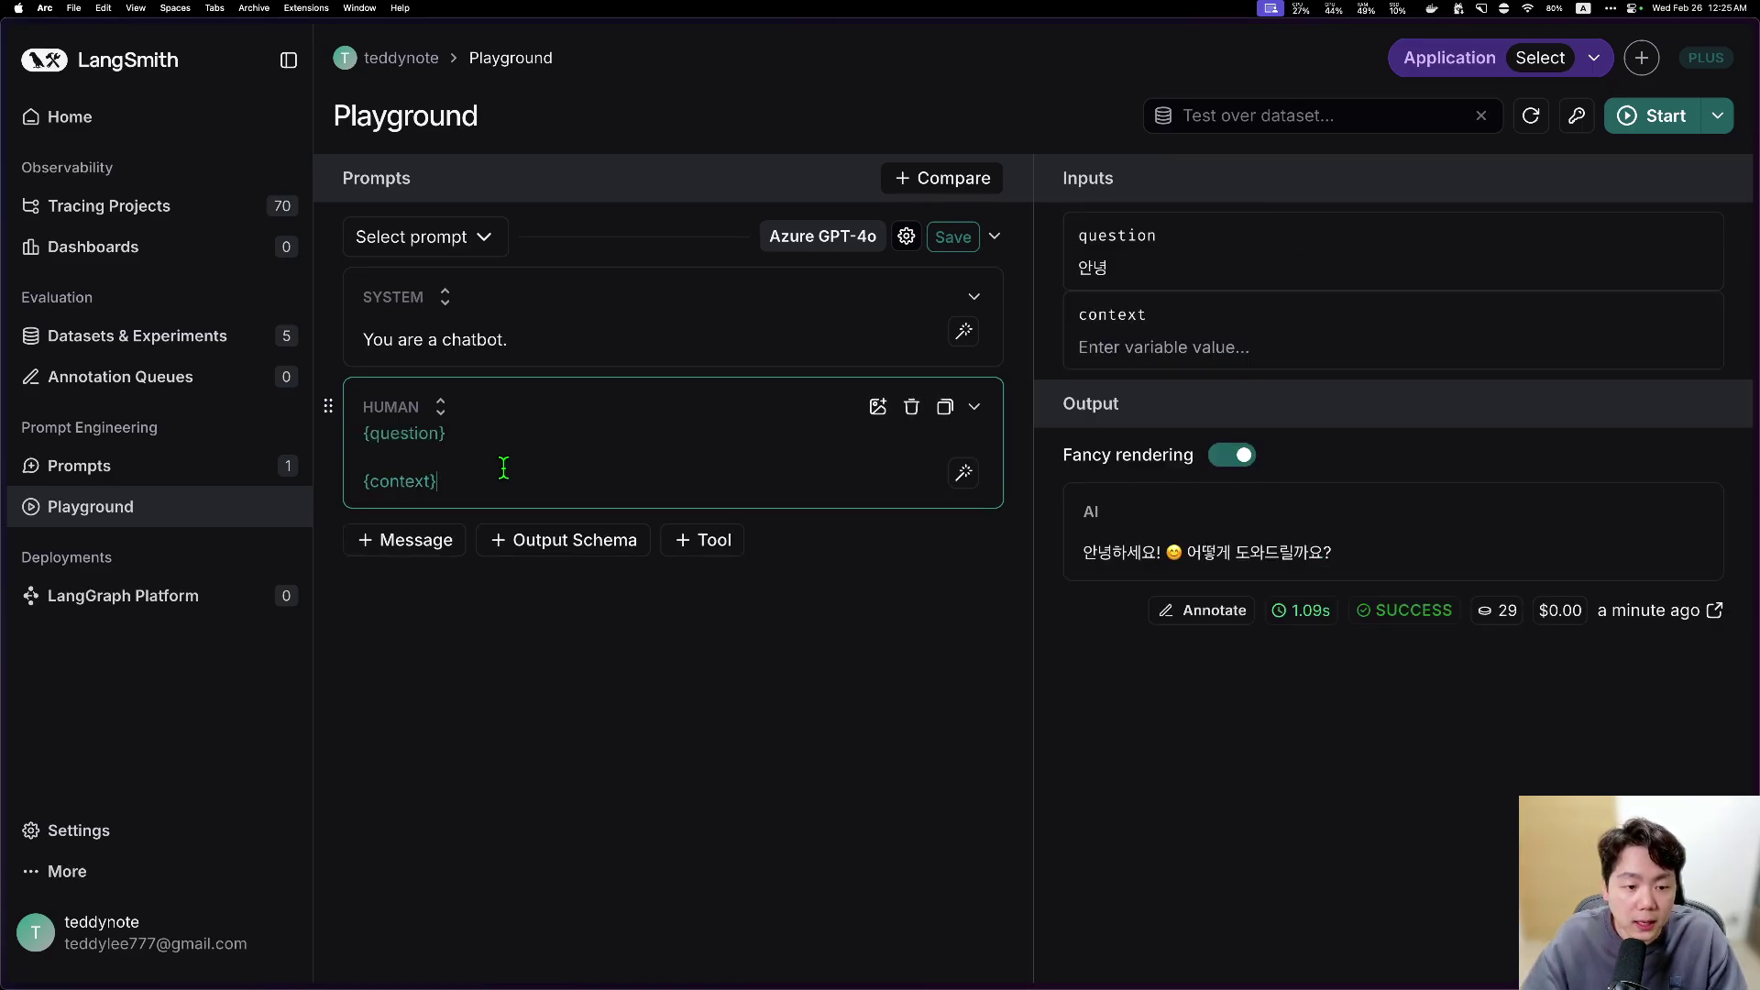
drag(446, 479, 349, 484)
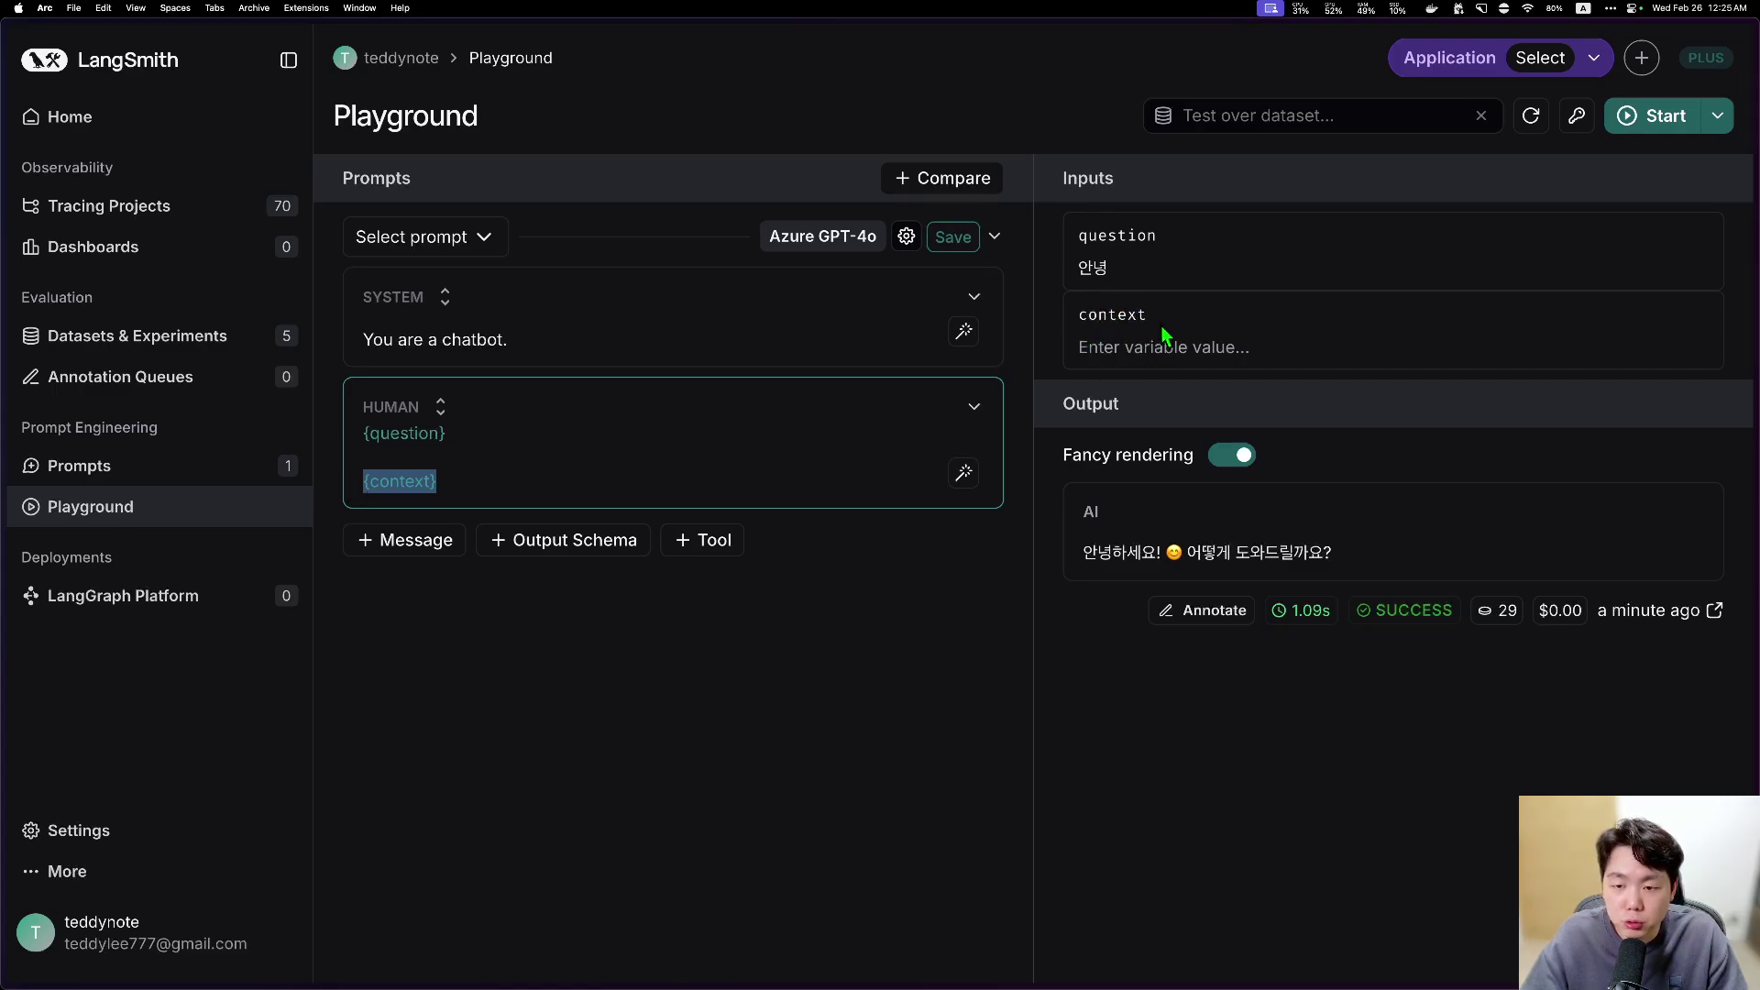
click(1146, 347)
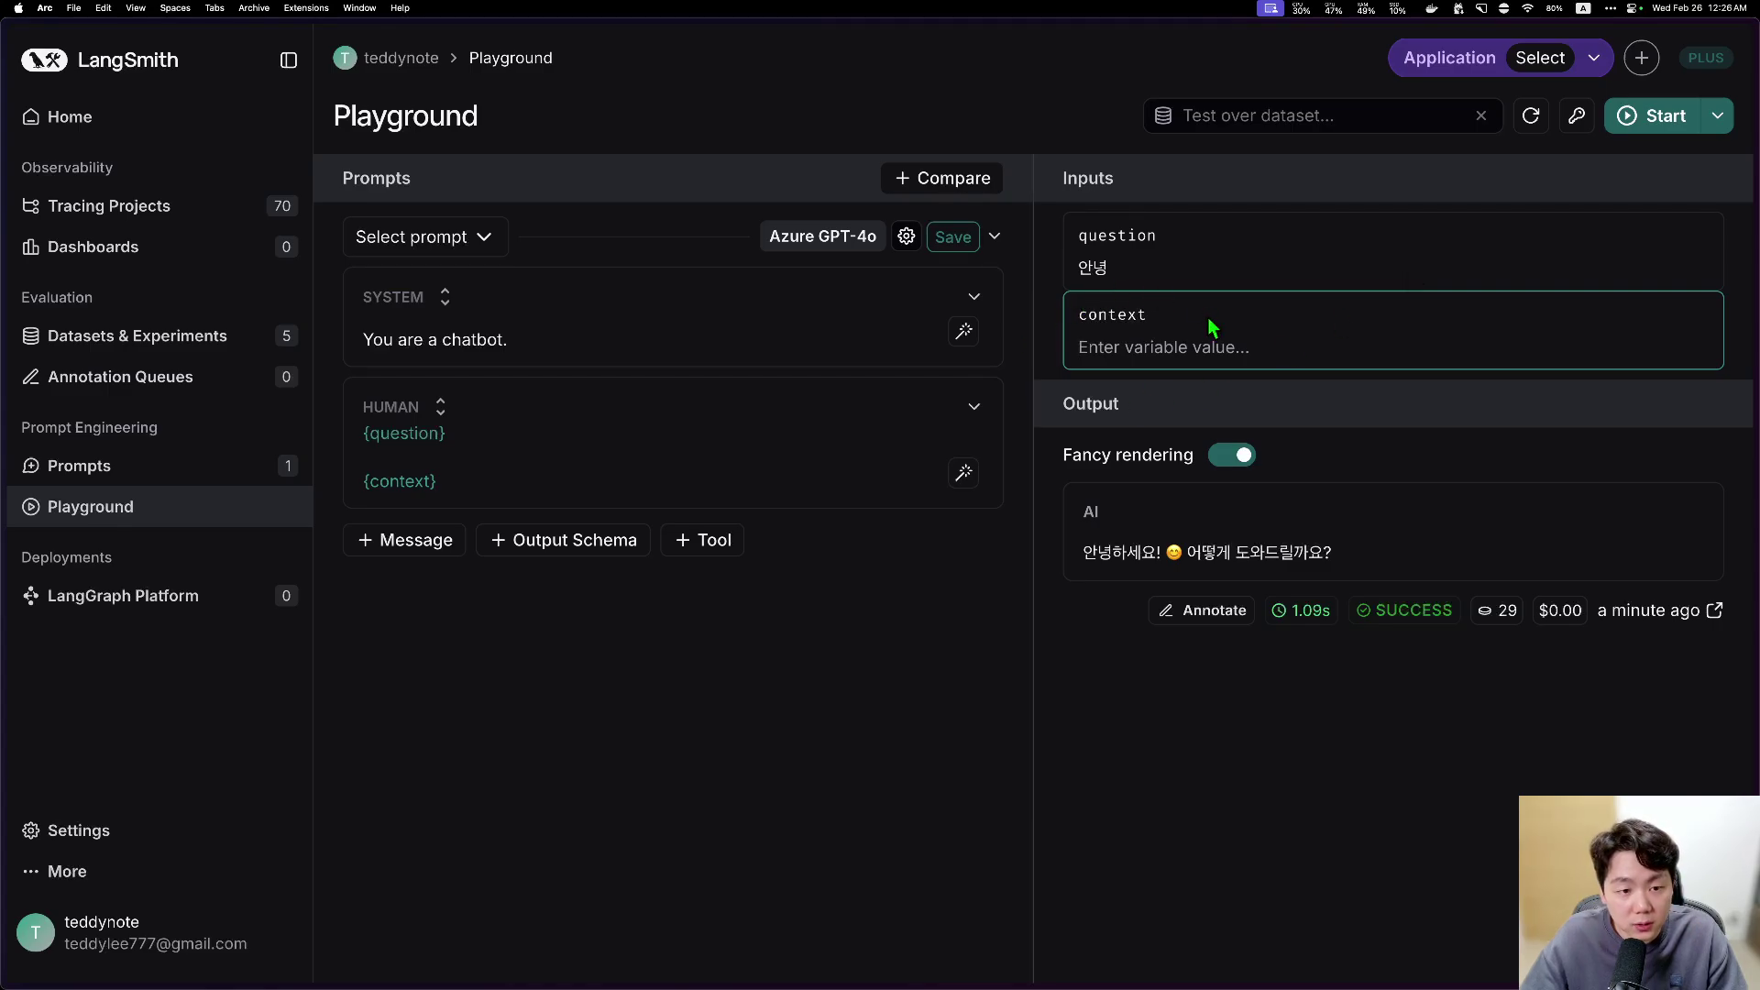
Step: Remove the {context} variable and the blank line above it from the human message, leaving only {question}
drag(476, 484, 356, 448)
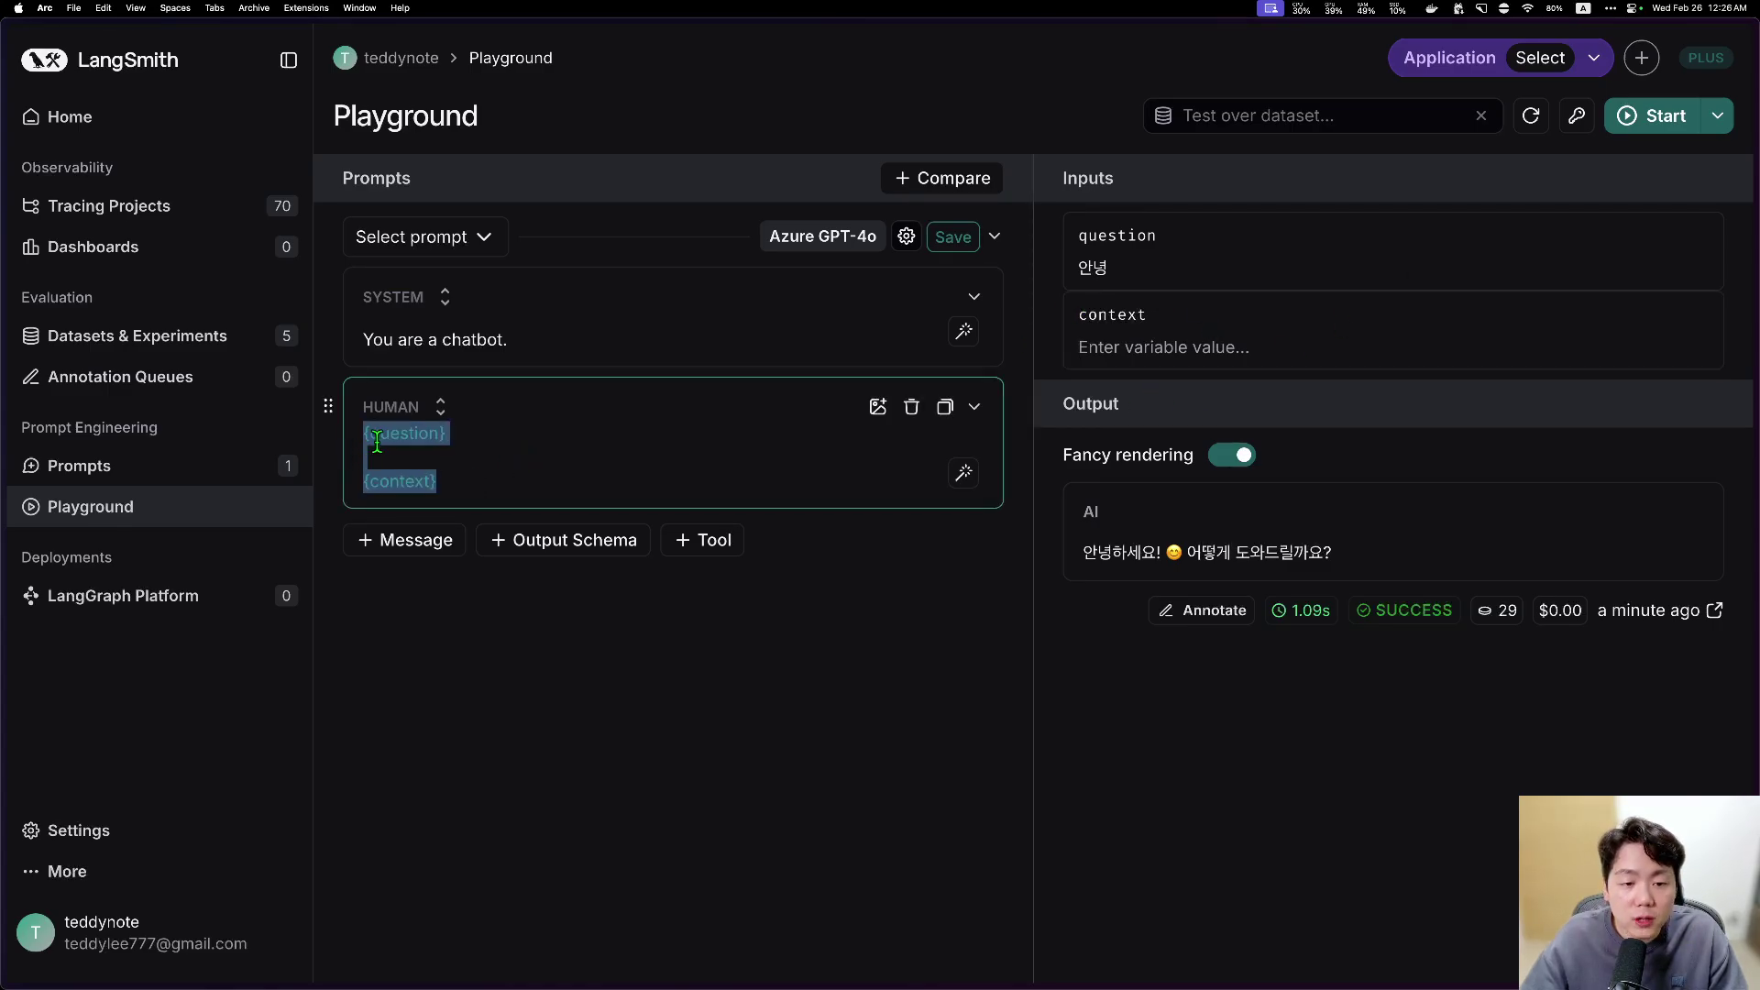
drag(491, 478, 366, 457)
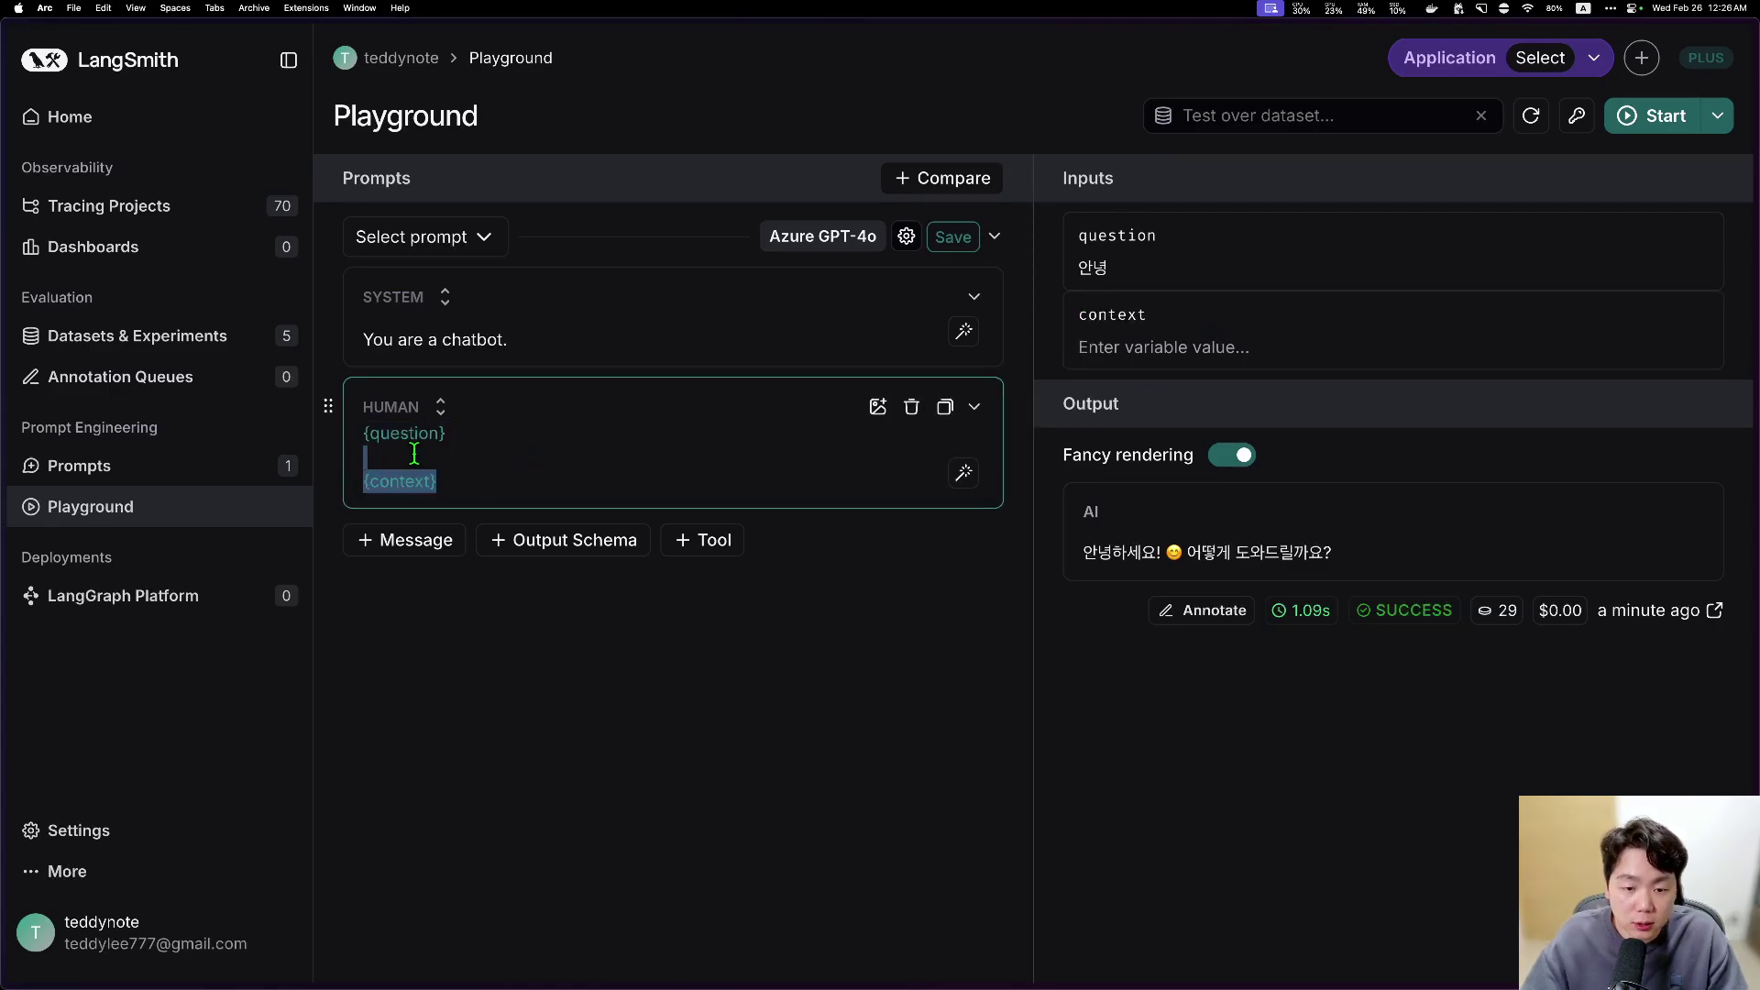
key(BackSpace)
key(BackSpace)
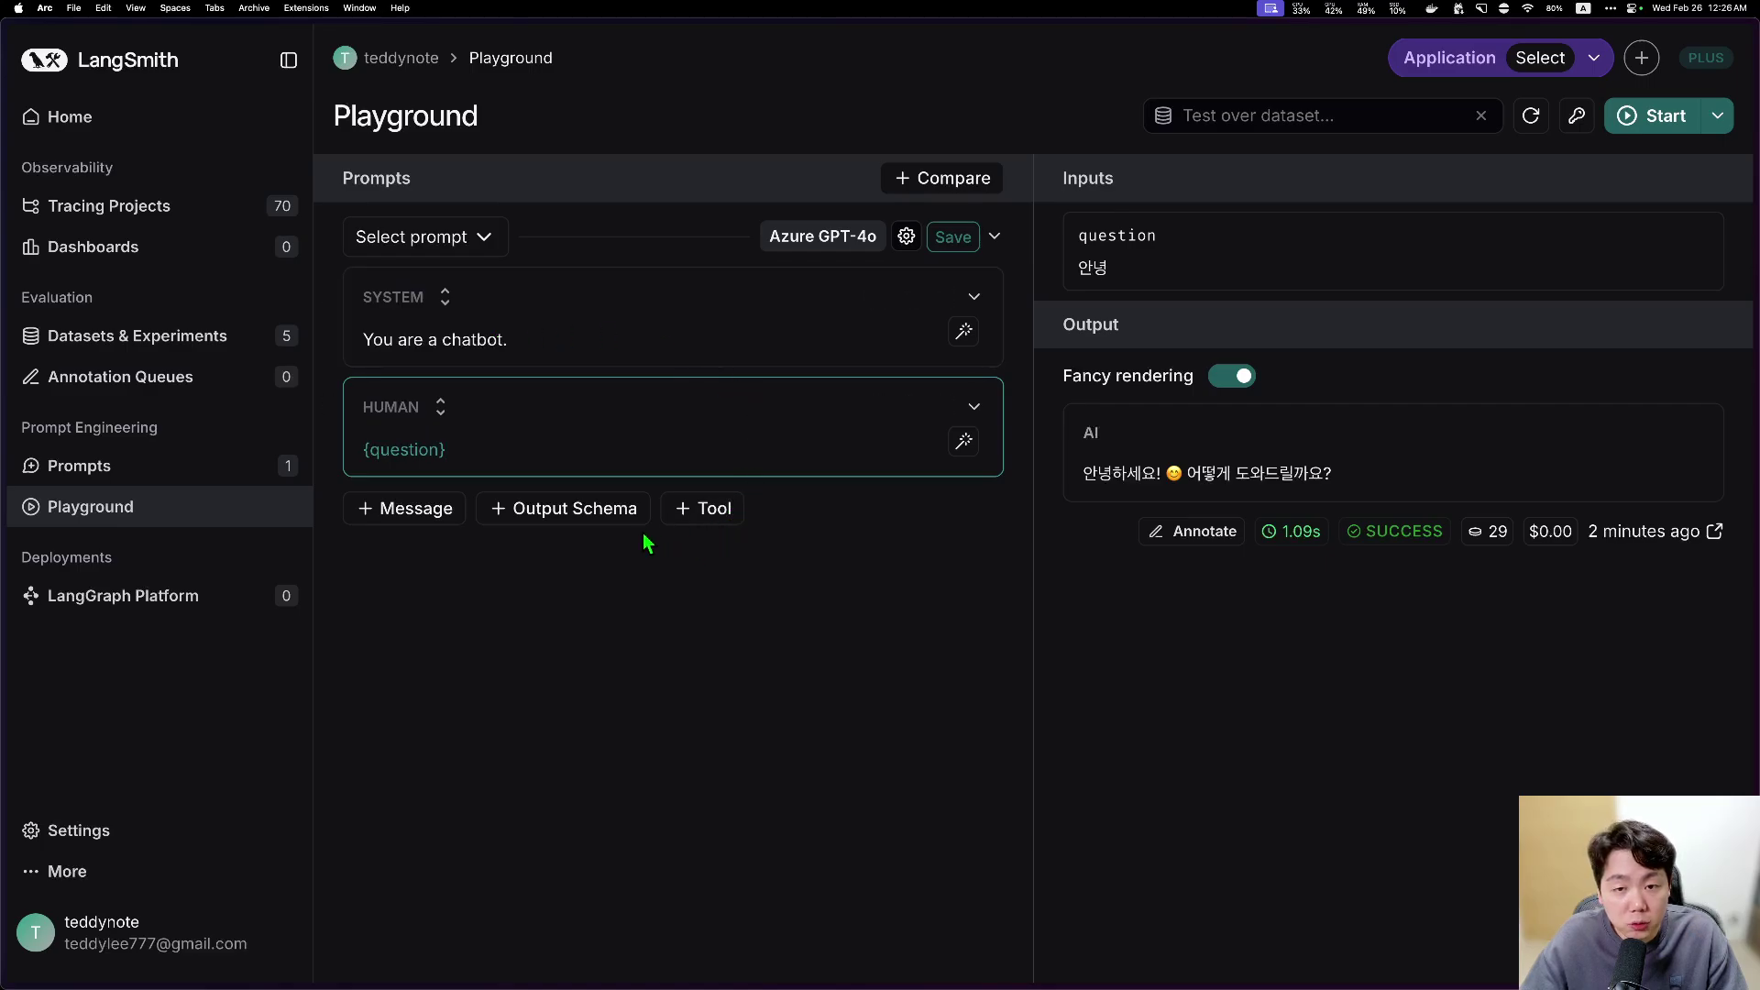
Step: Add an AI message and a second human message to the prompt, and move {question} into the new human message
click(413, 509)
click(409, 604)
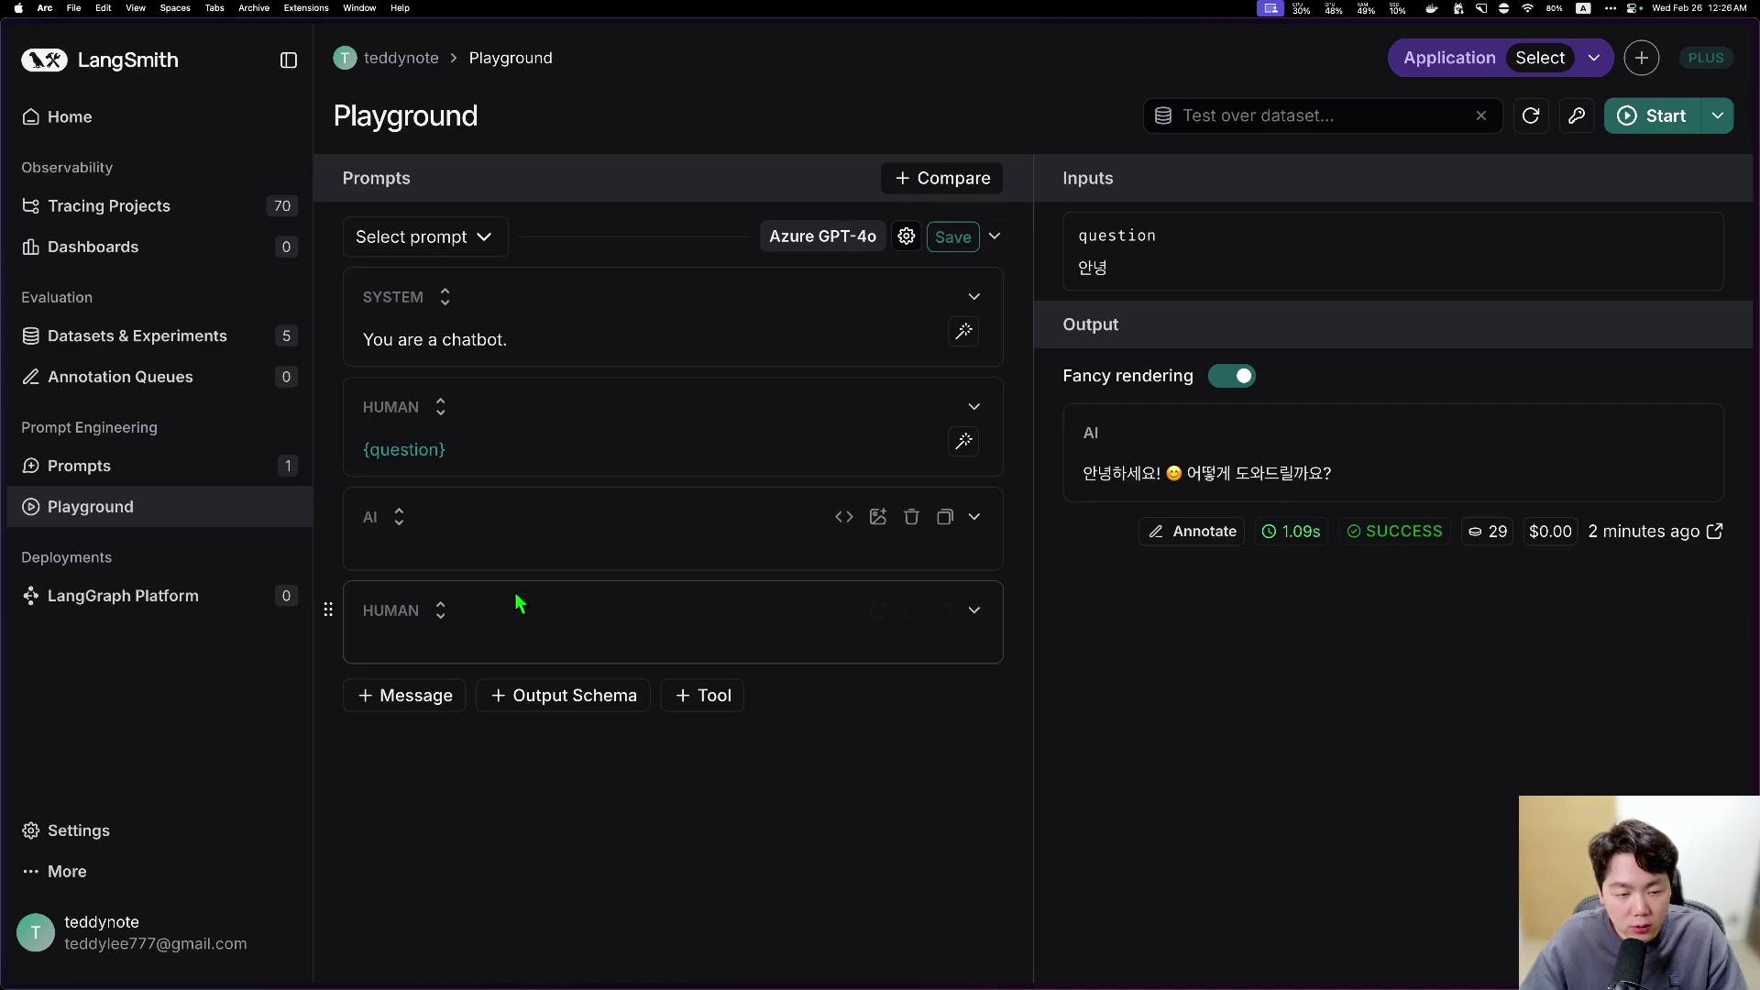
click(503, 633)
triple_click(483, 449)
key(super+c)
click(446, 633)
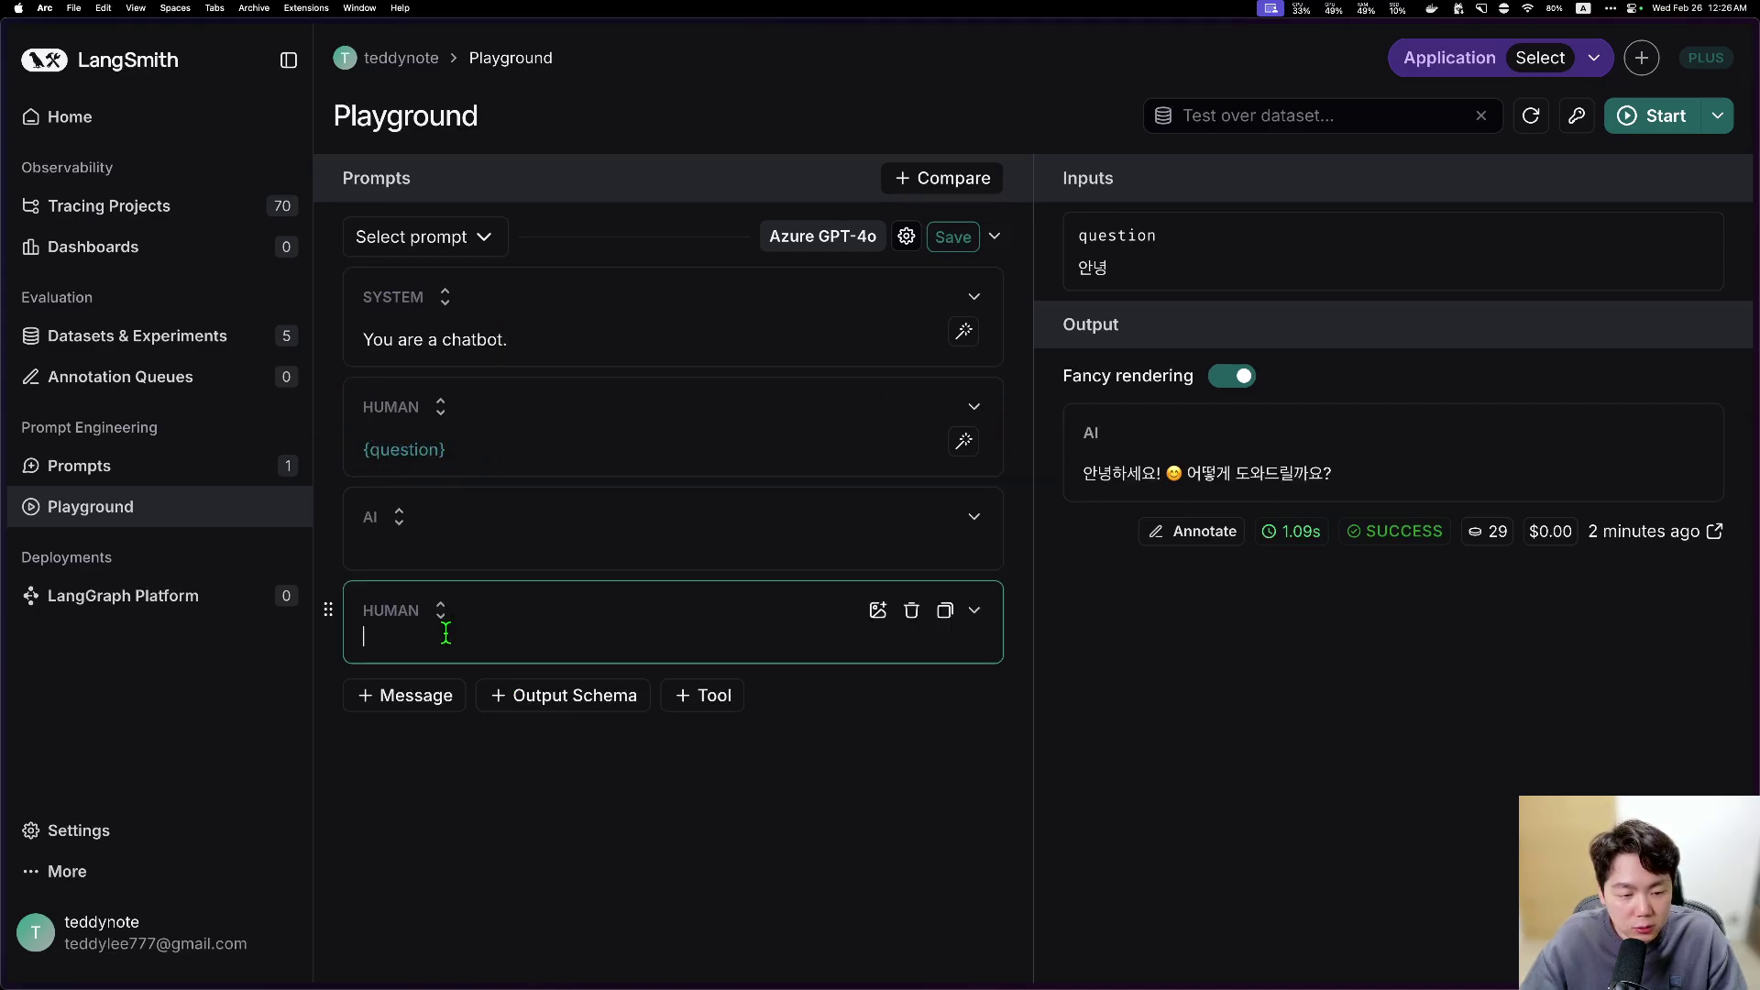
key(super+v)
triple_click(354, 442)
key(BackSpace)
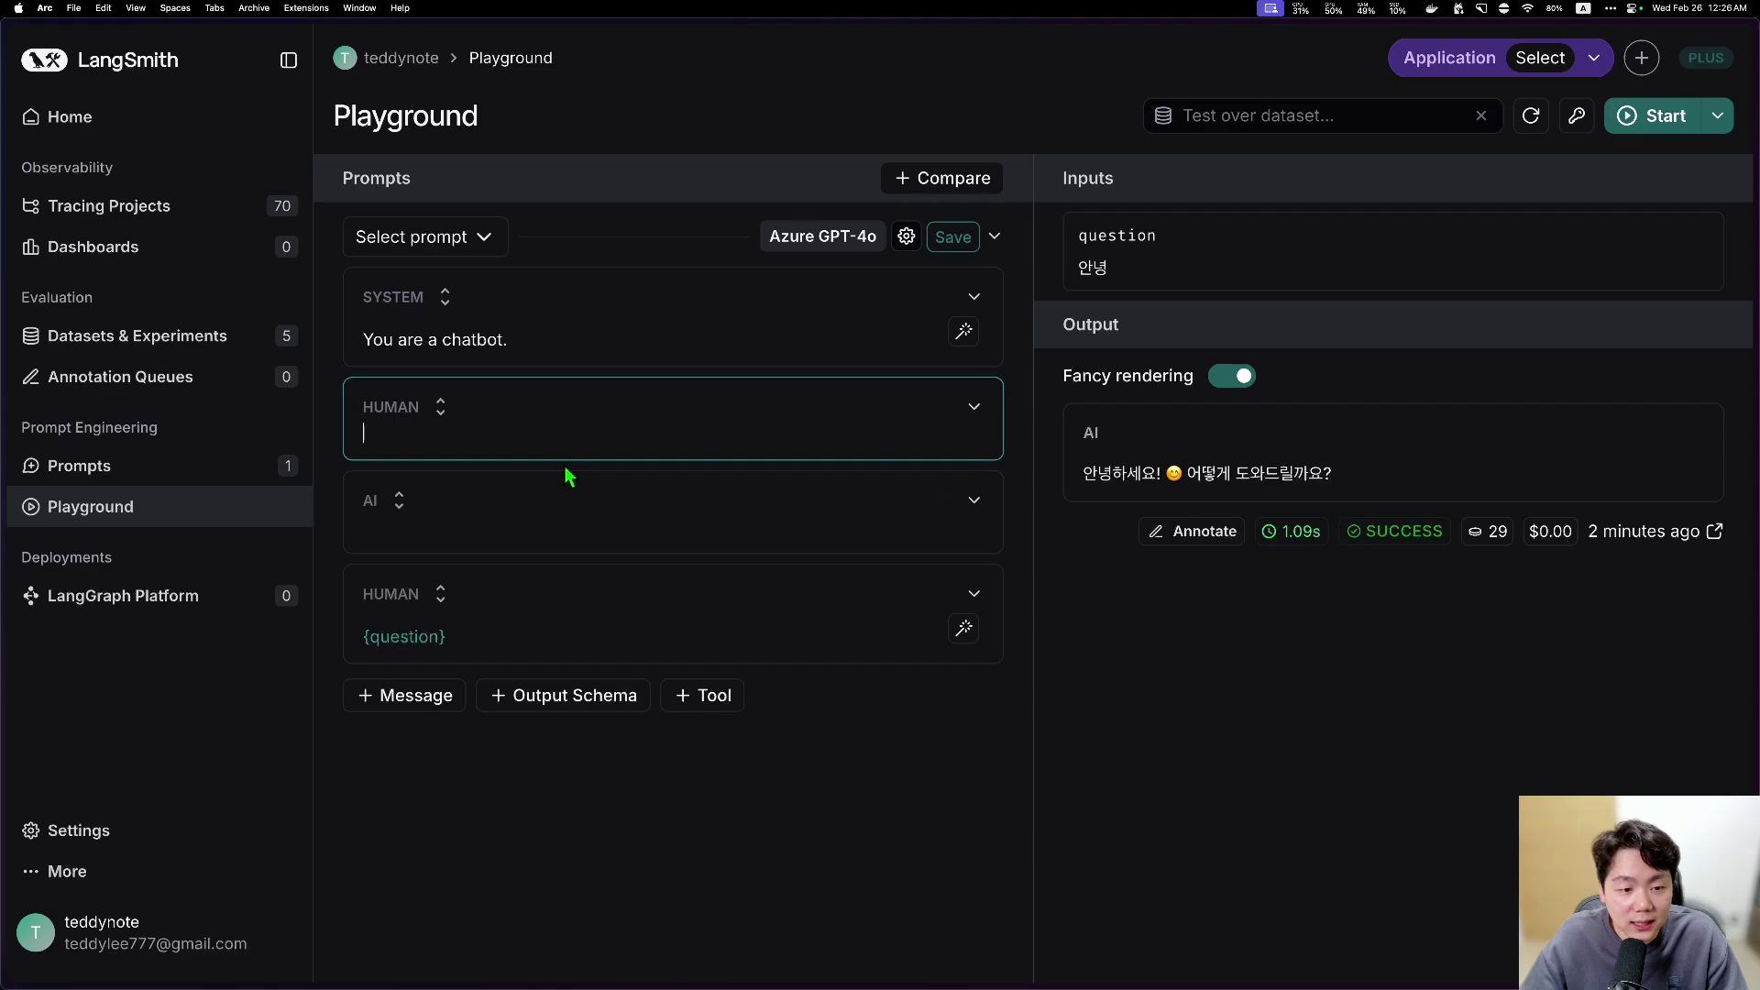
Step: Restore {question} in the first human message and delete the added AI and human messages
key(super+z)
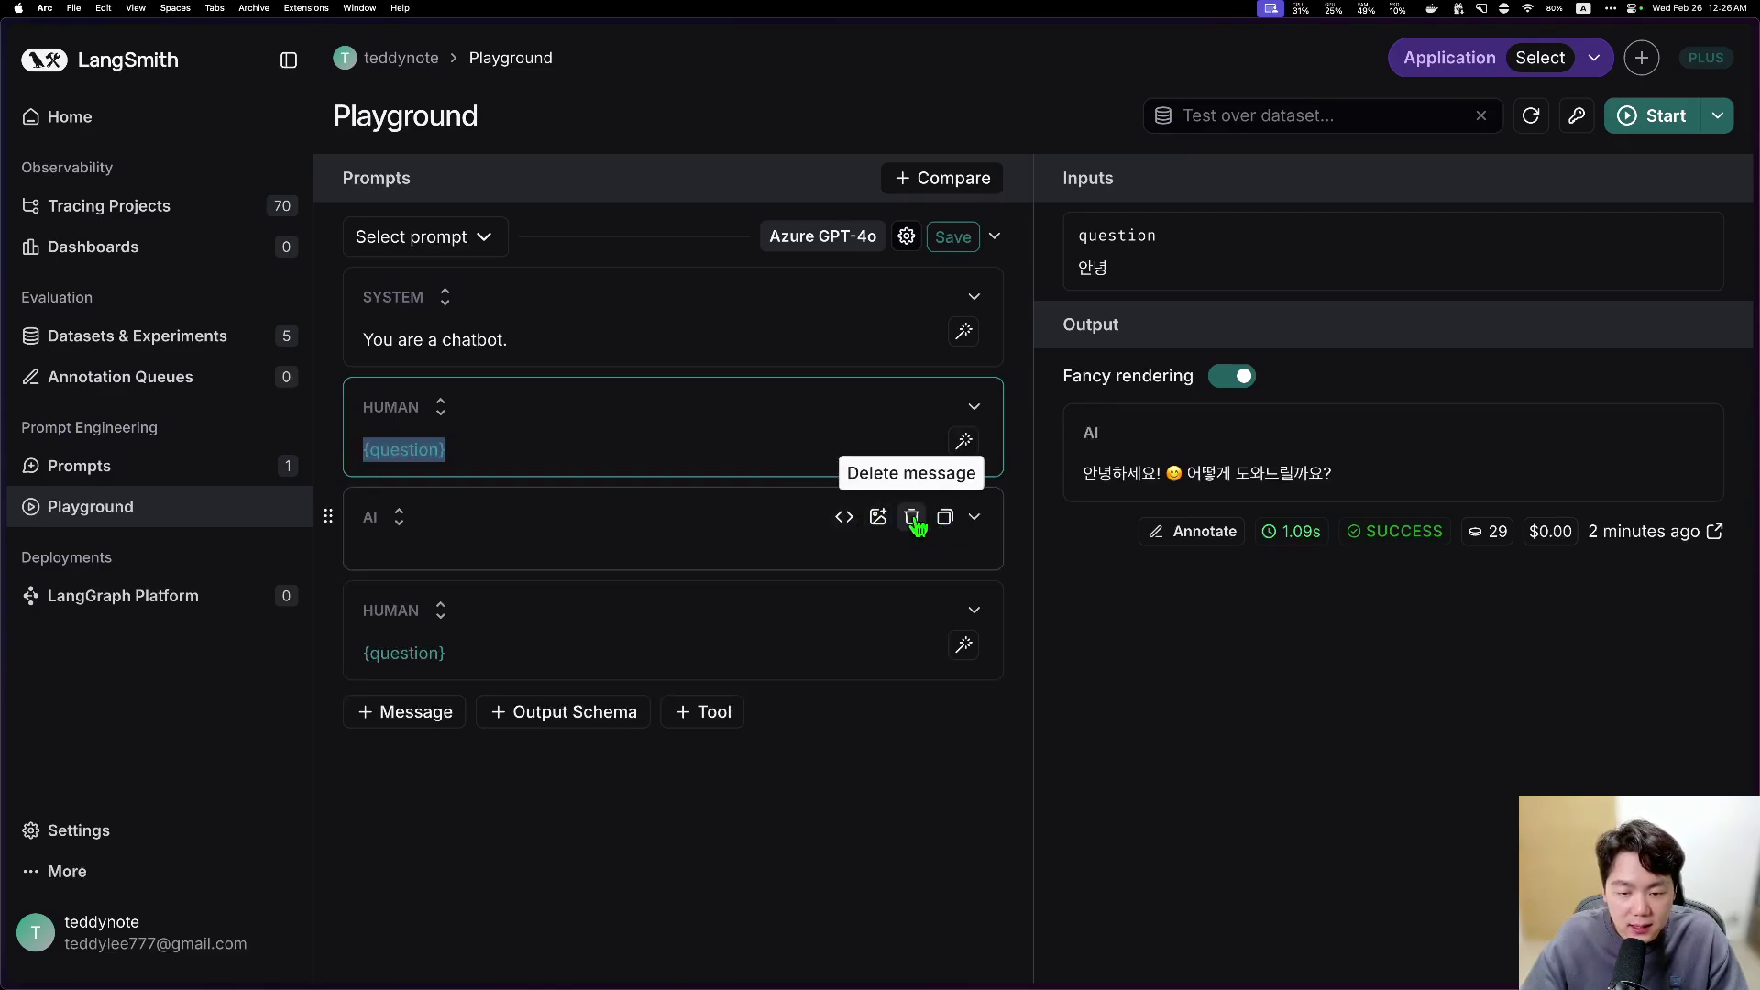
click(912, 518)
click(913, 518)
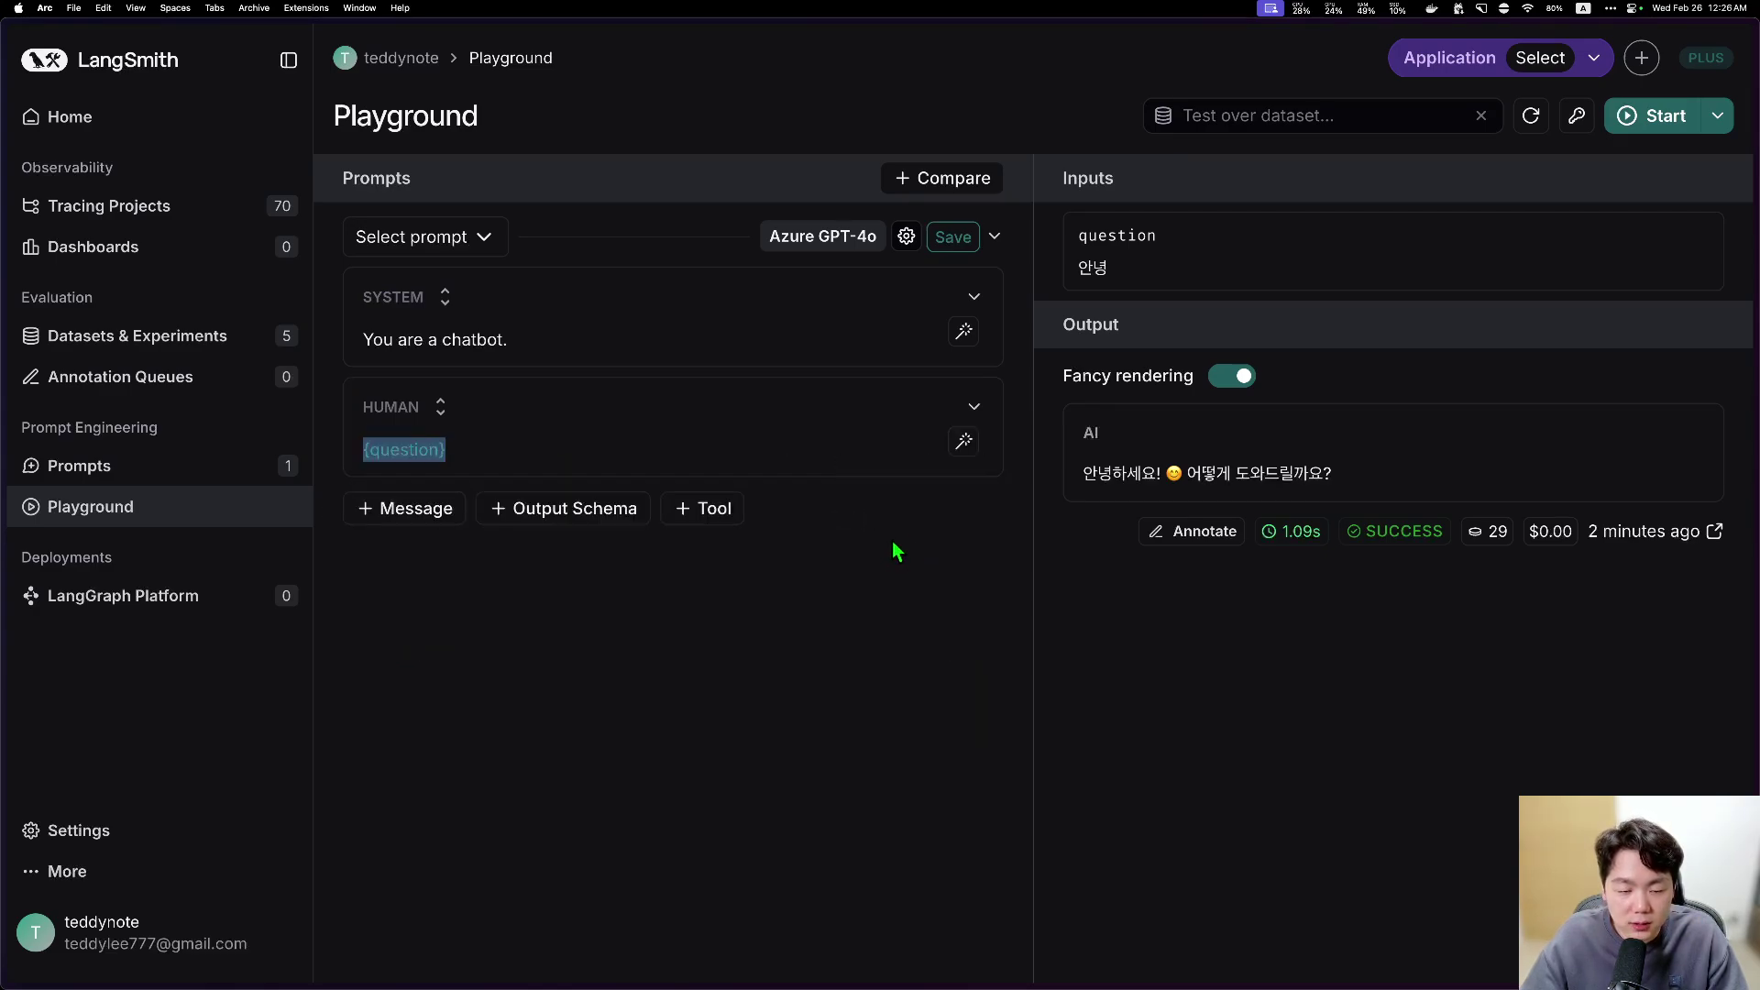
Step: Add an output schema with the default name extract and its required Boolean property correctness, keeping additional properties allowed
click(610, 518)
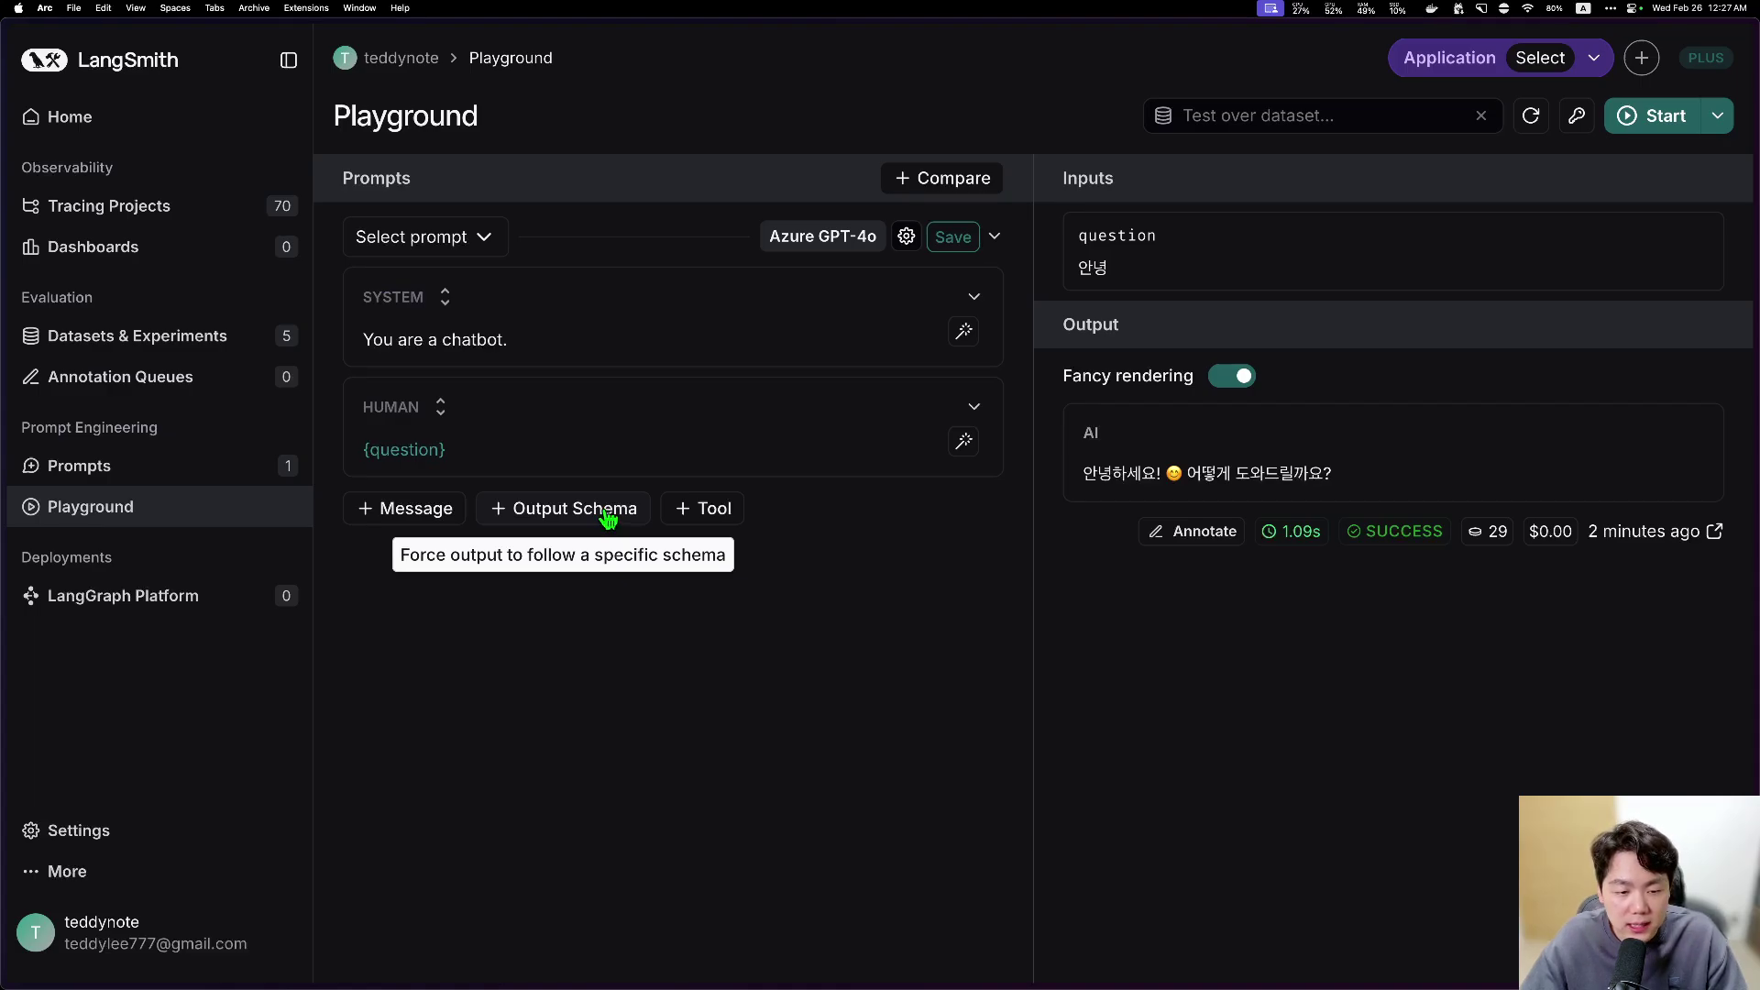
click(609, 516)
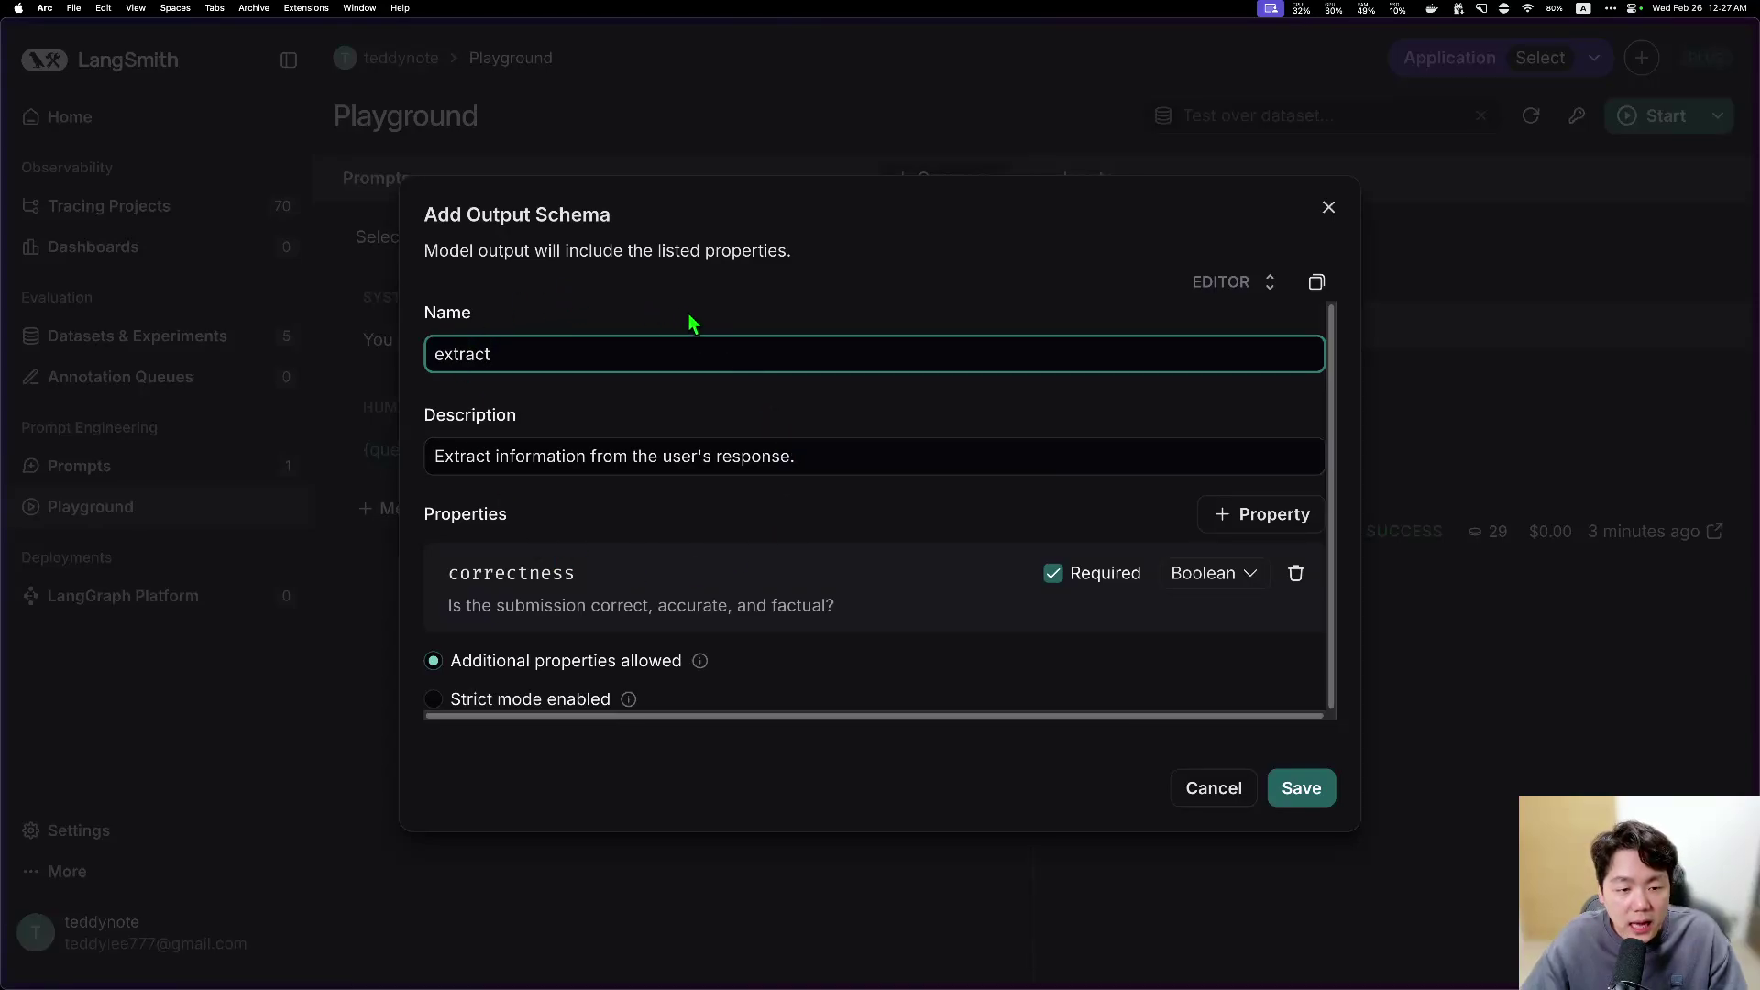
drag(523, 356, 423, 354)
drag(445, 455, 795, 461)
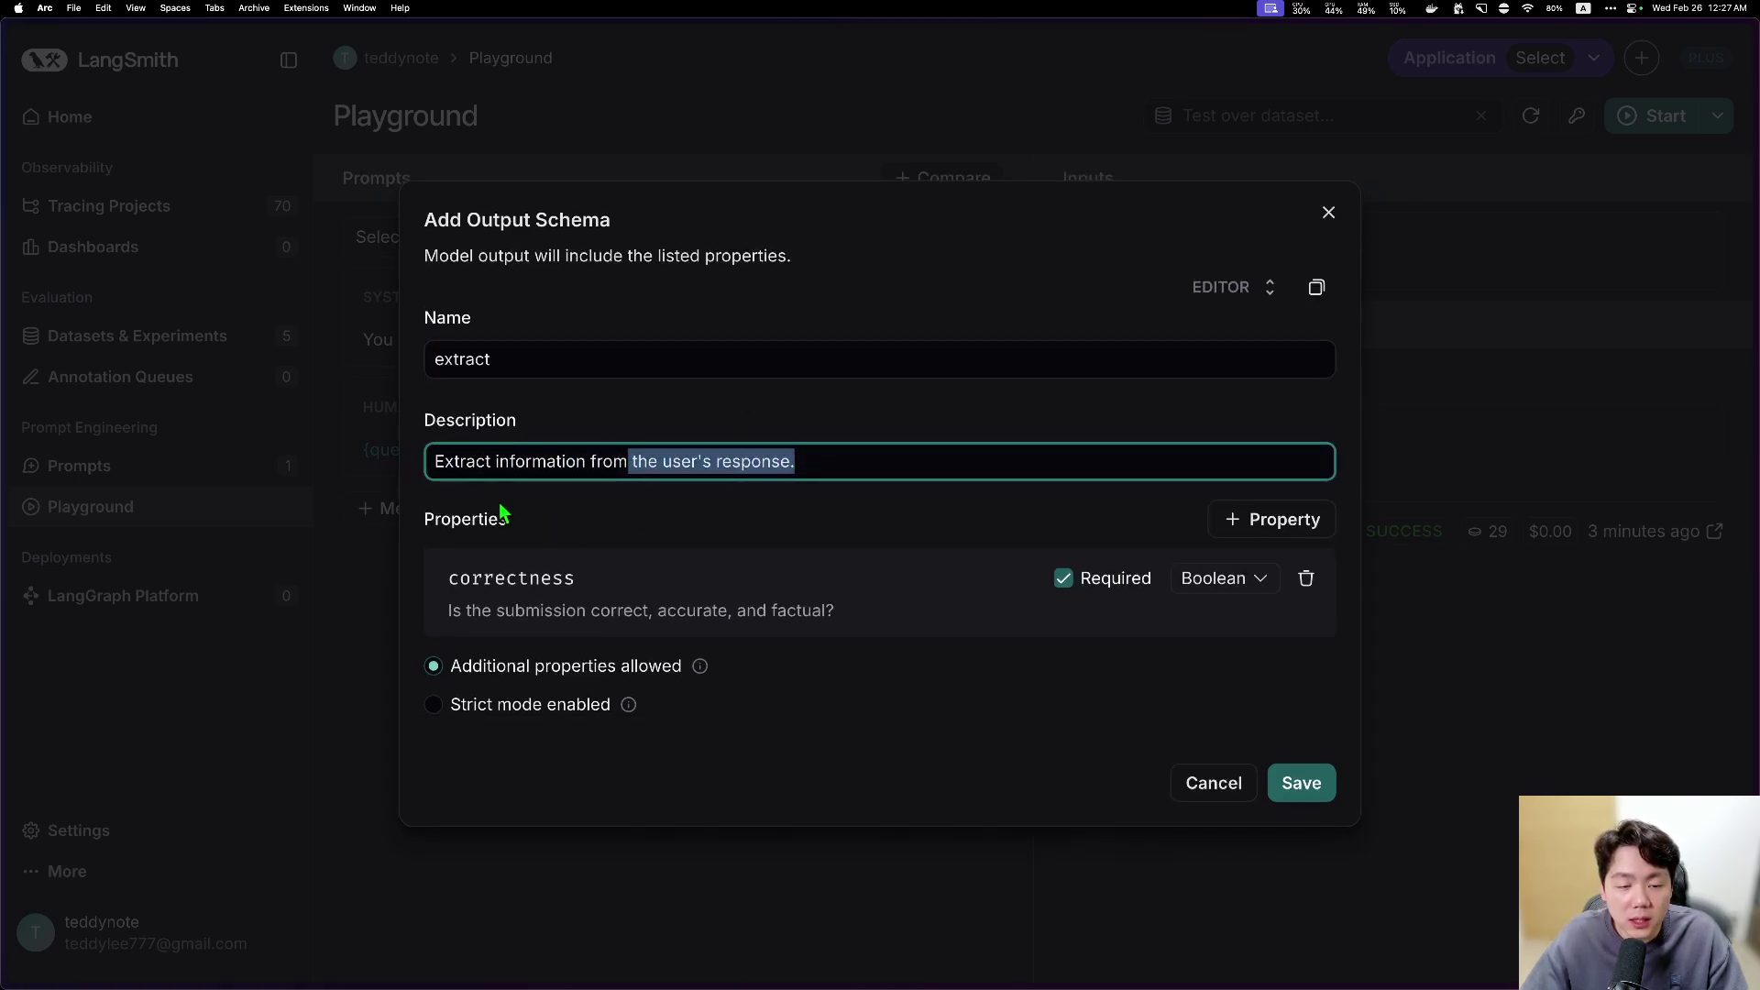
click(469, 356)
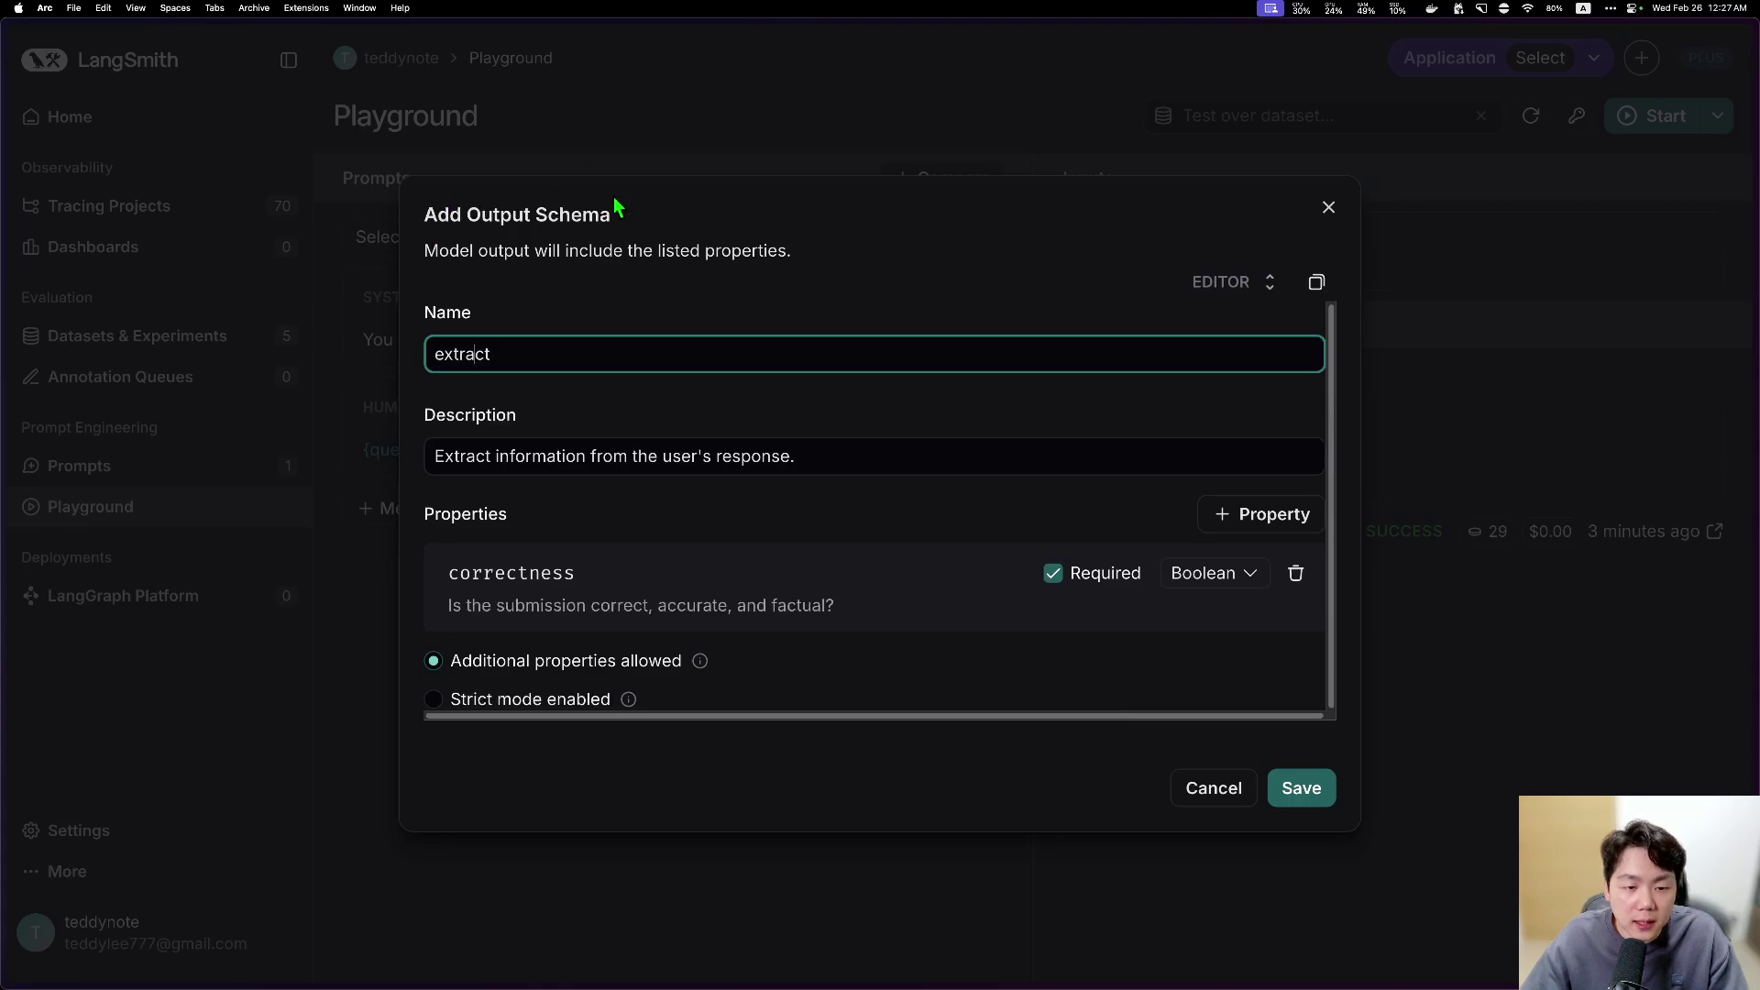
drag(647, 461, 796, 461)
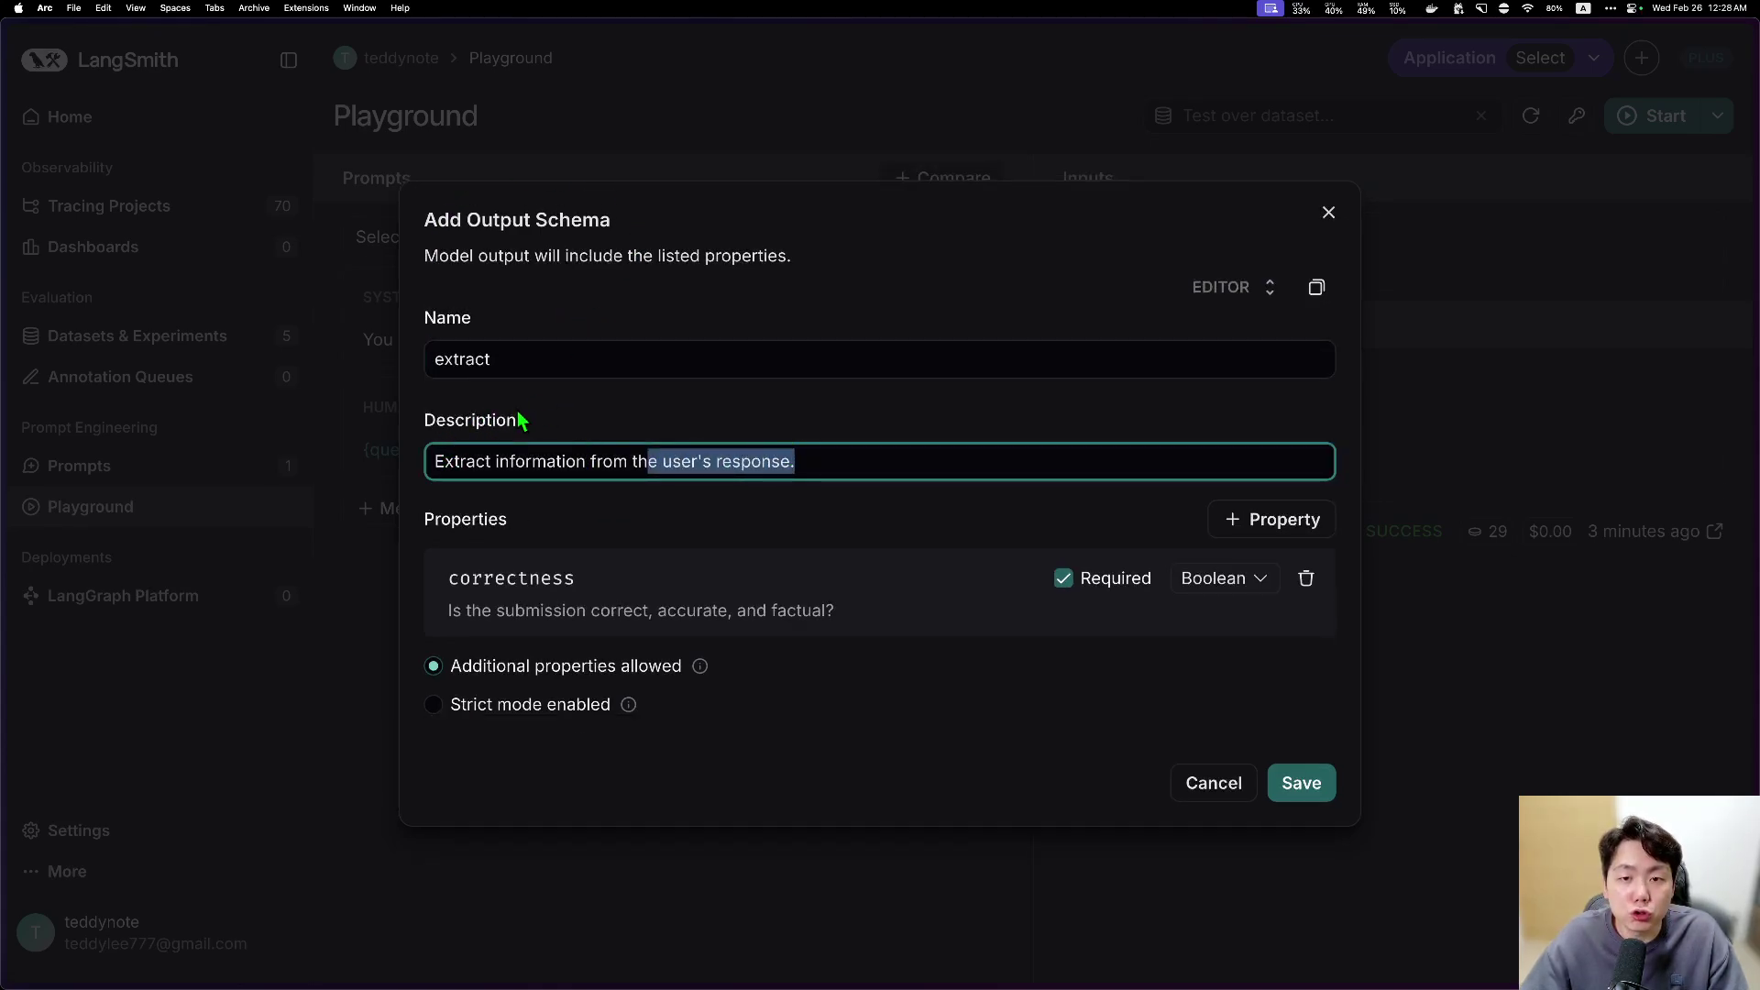
drag(589, 461, 470, 465)
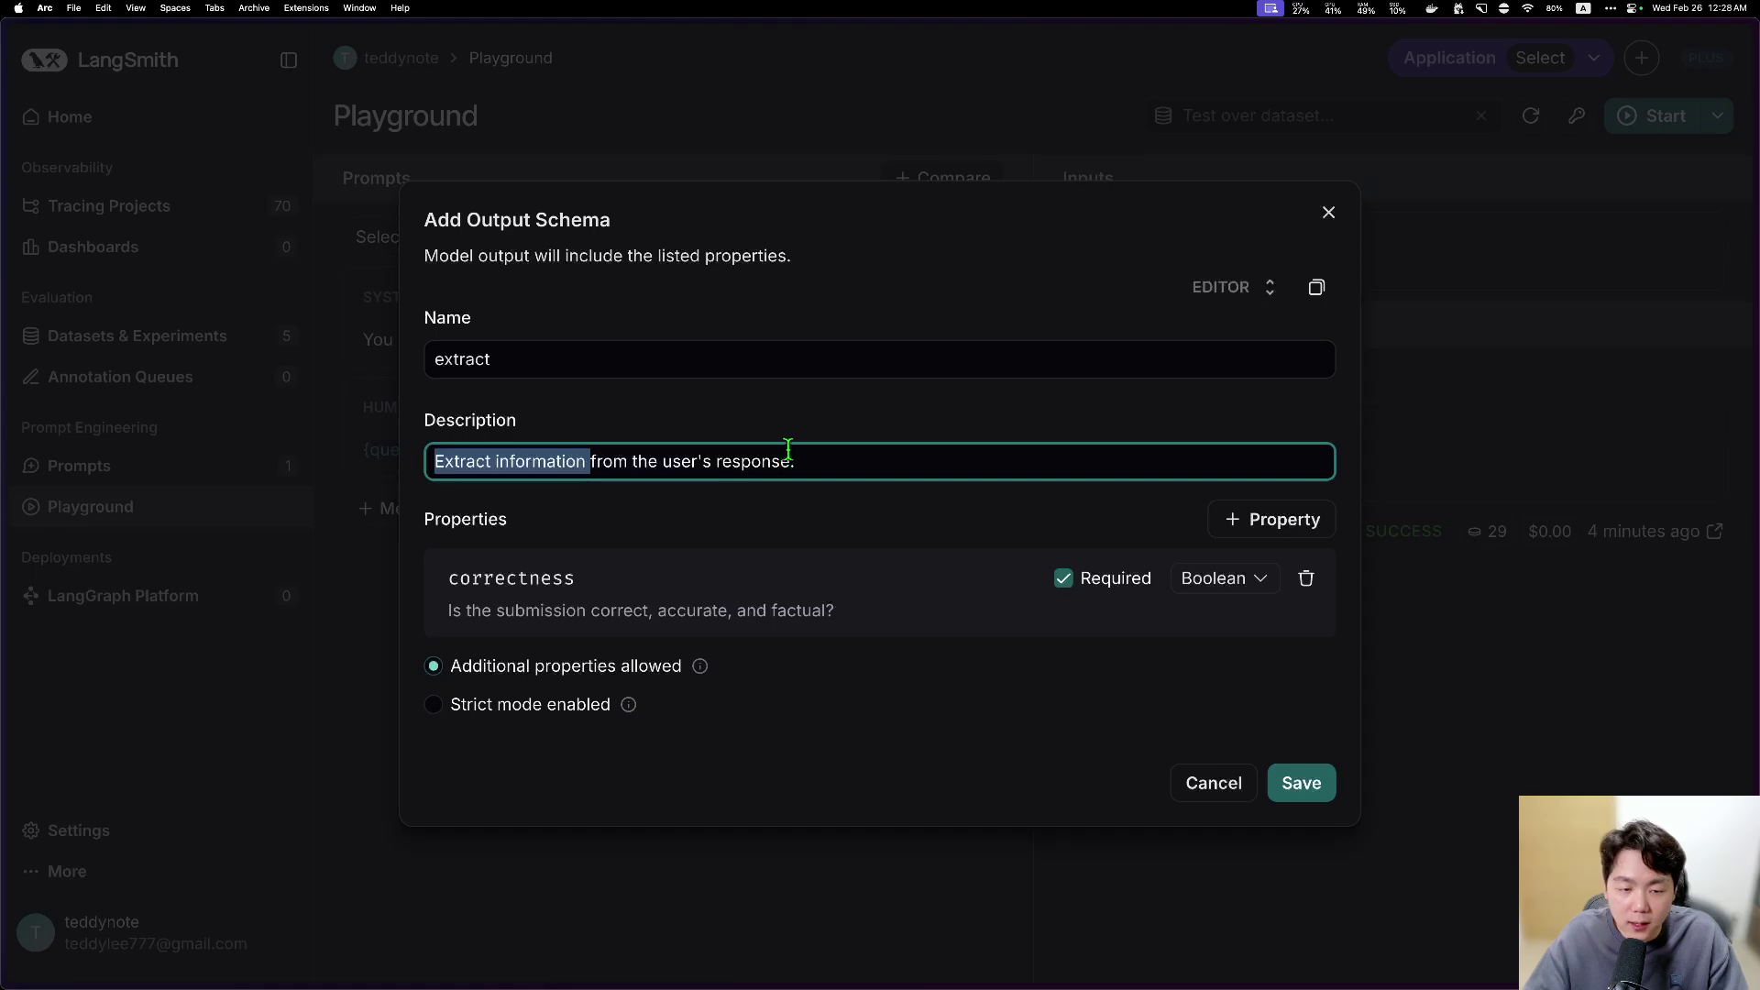
click(730, 464)
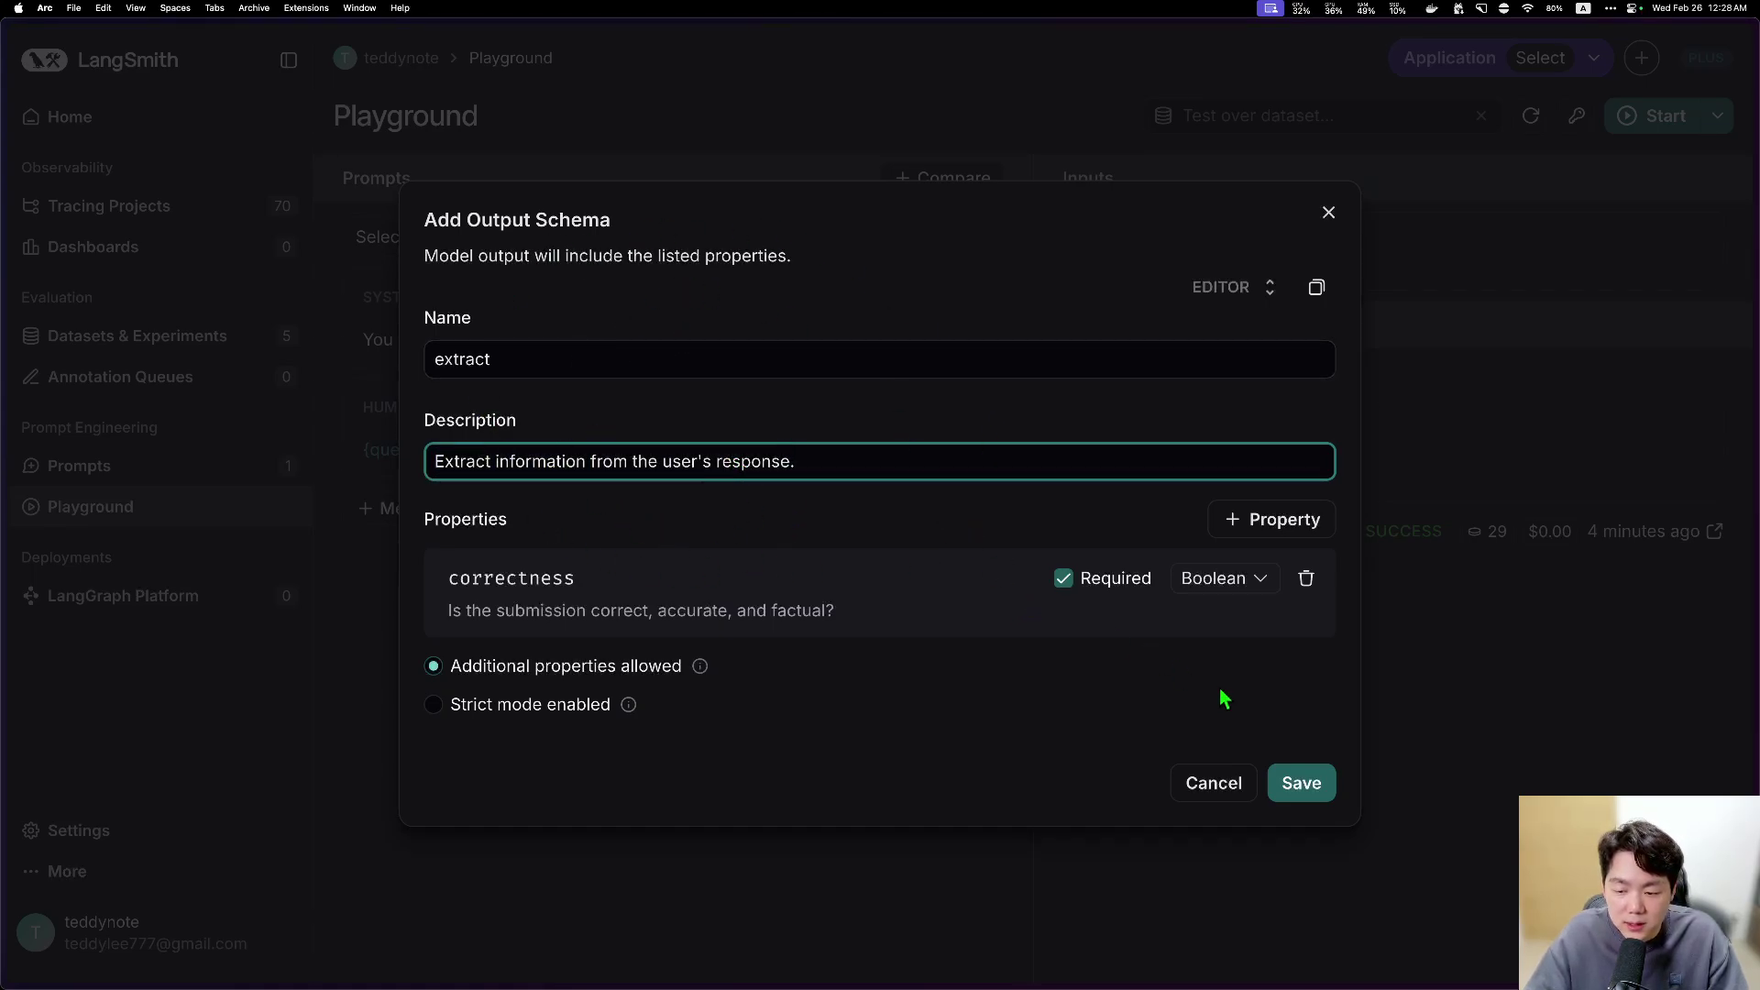
click(1318, 783)
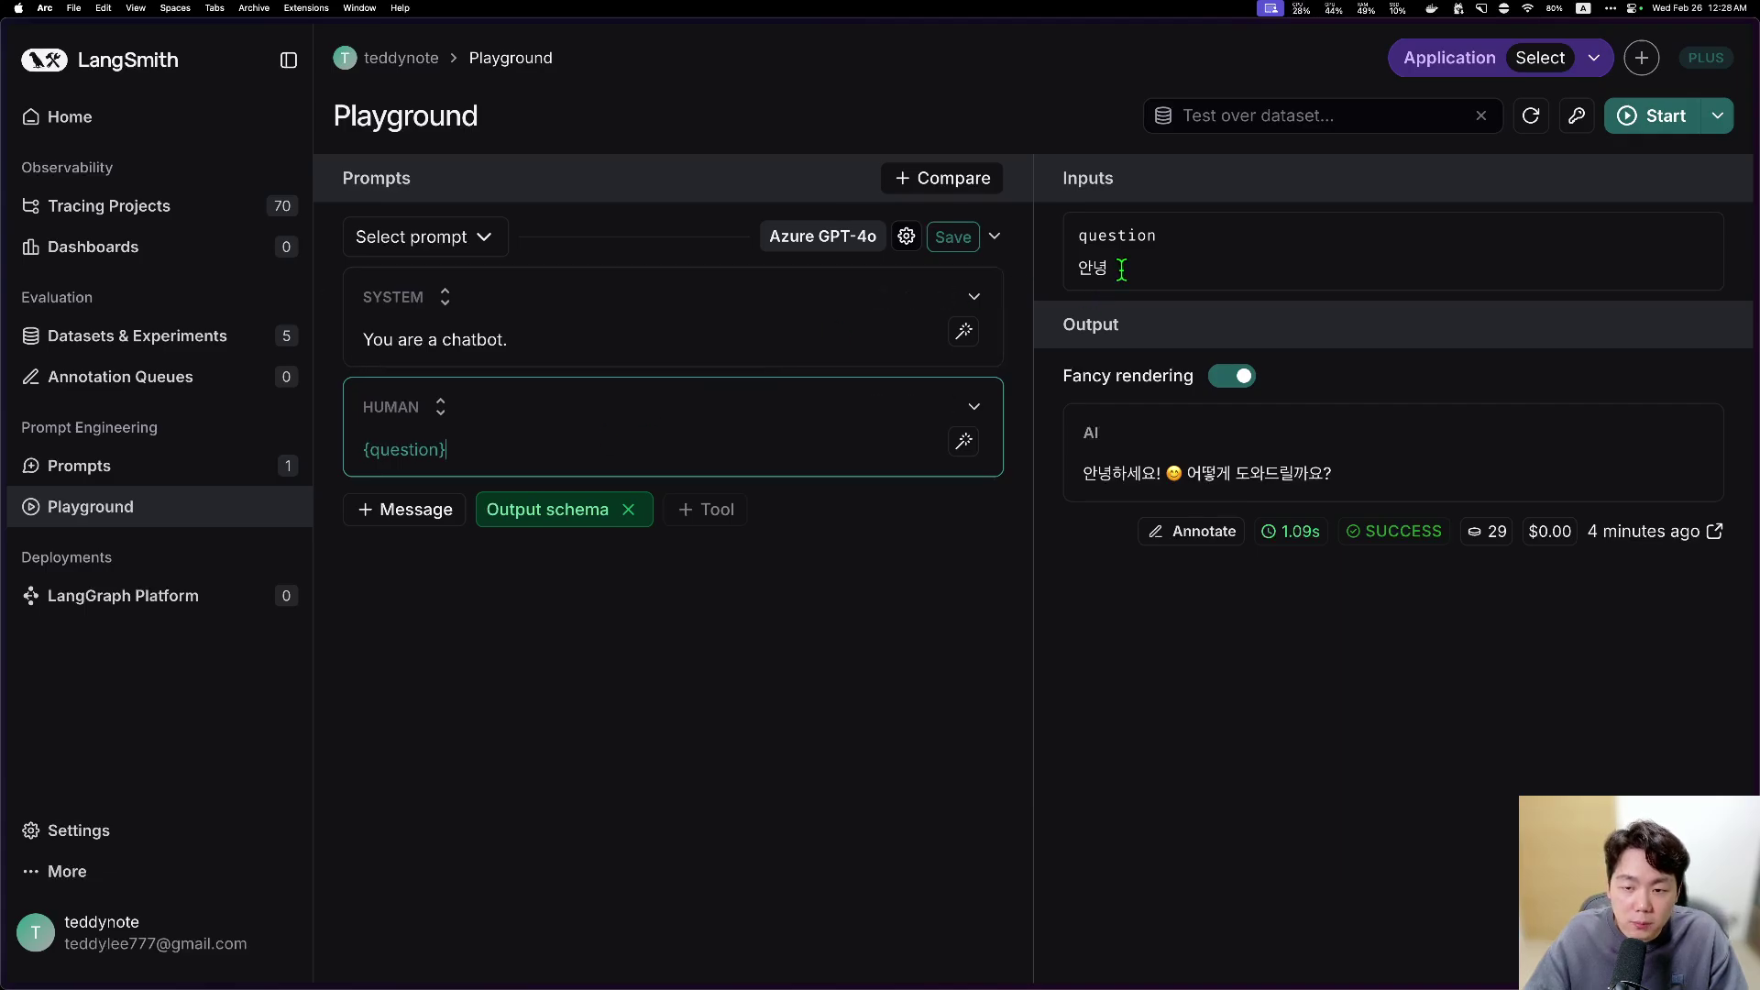
Step: Set the question input to "대한민국의 수도는 서울입니다." and run the prompt with the output schema
drag(1121, 268, 1052, 268)
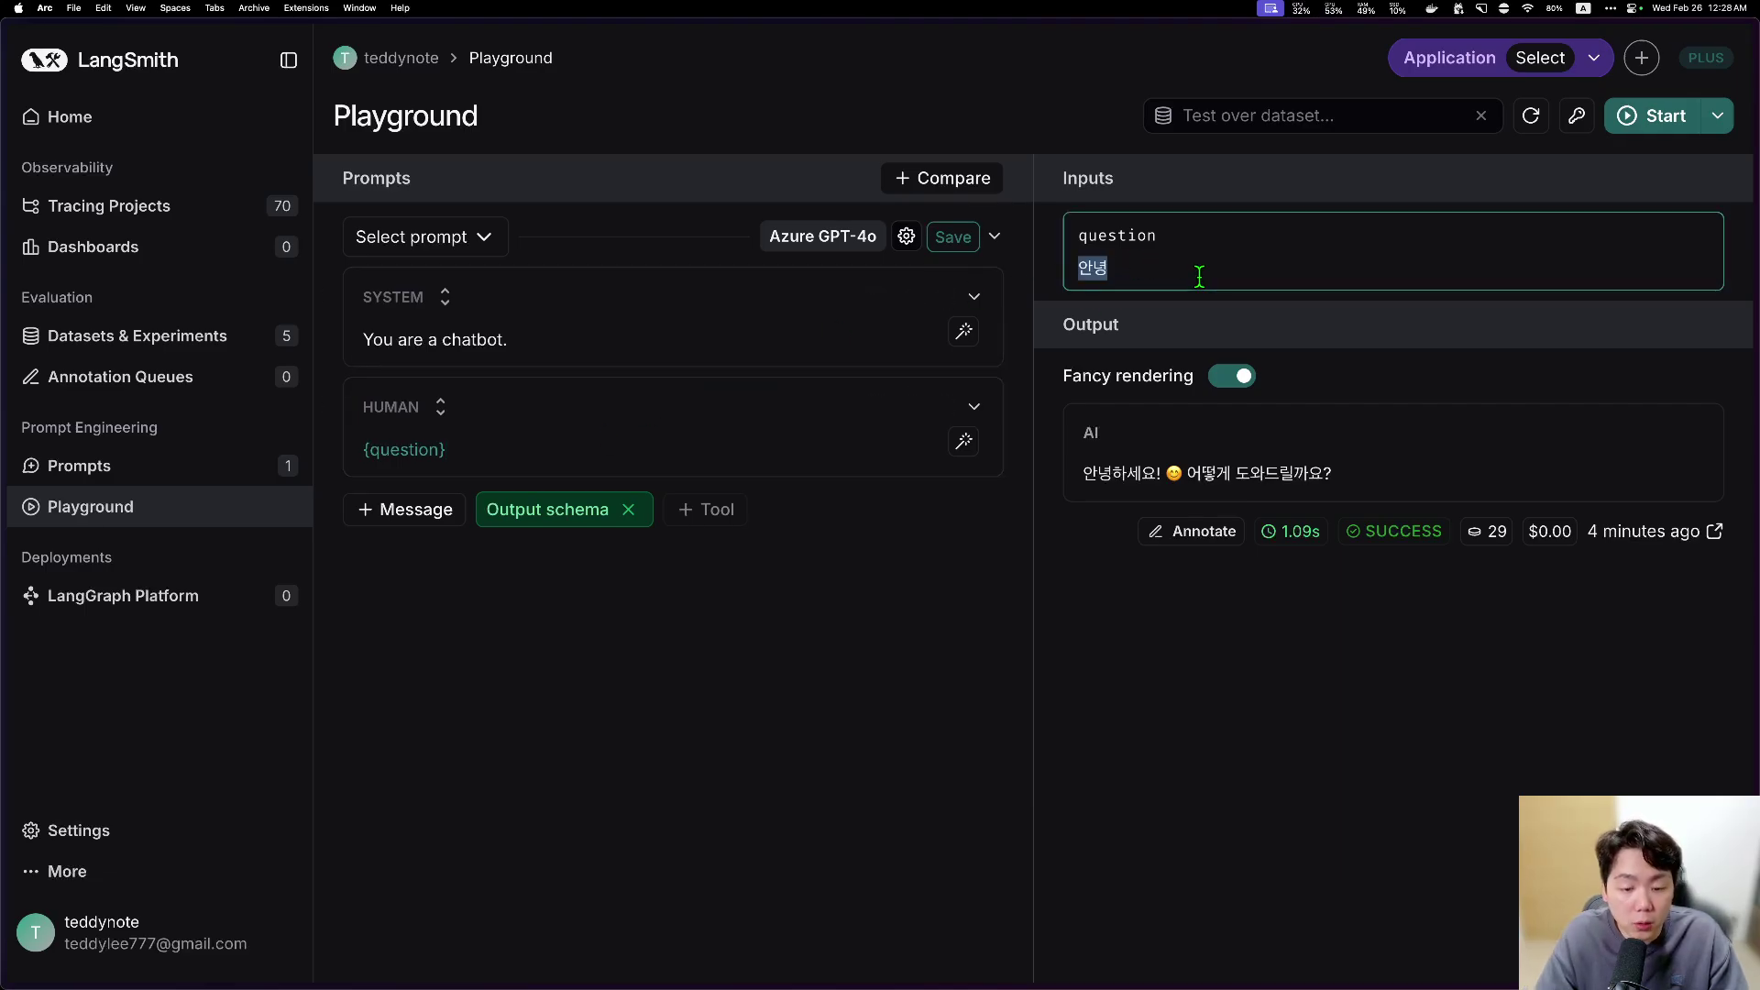
text(대한민국의 수도는 서)
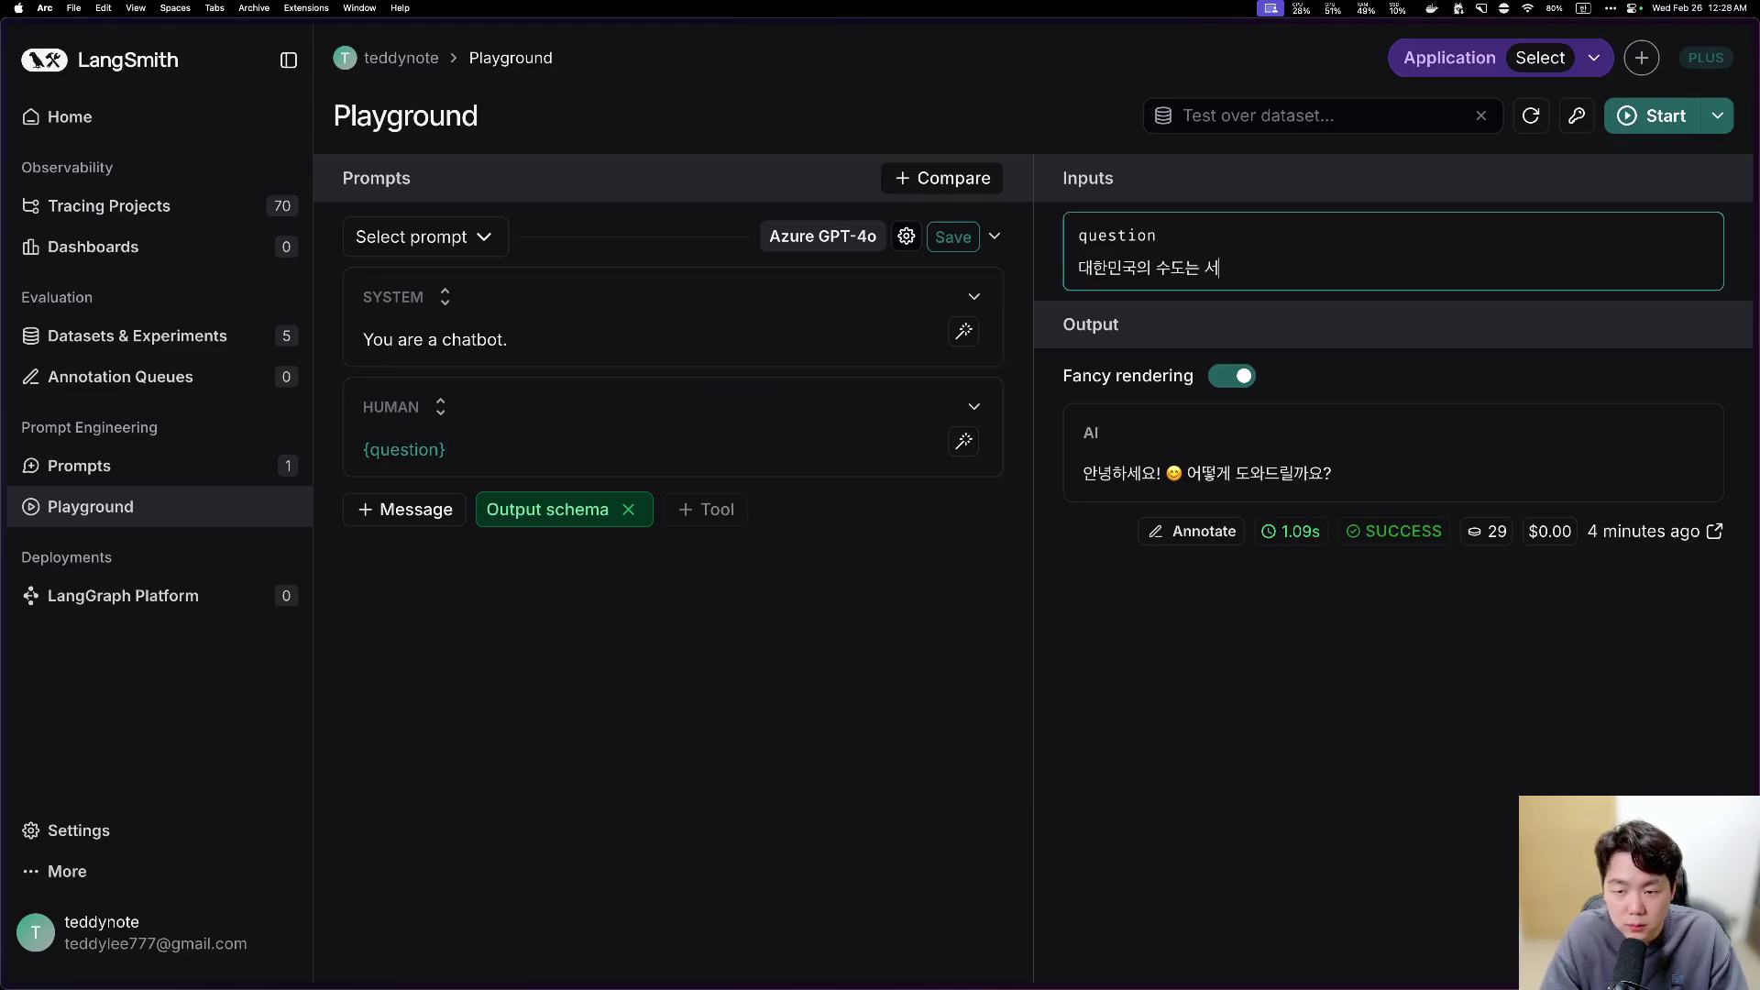
text(울입니다.)
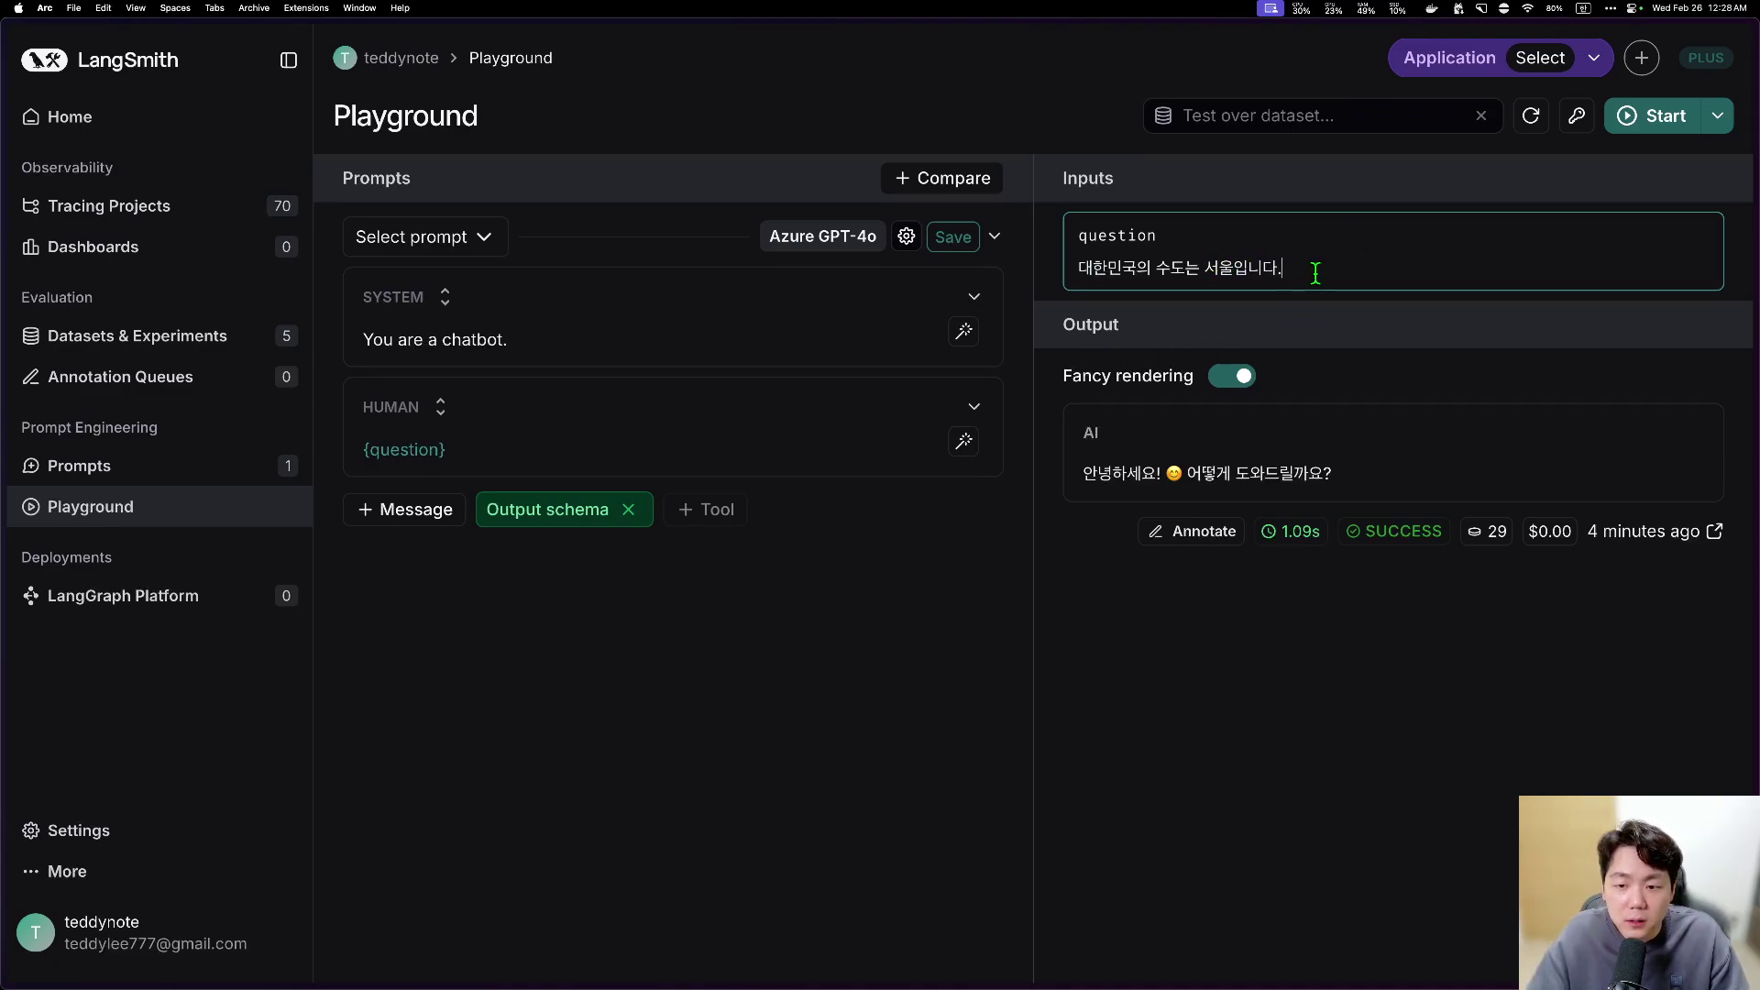
drag(1316, 272, 1080, 267)
drag(463, 449, 362, 444)
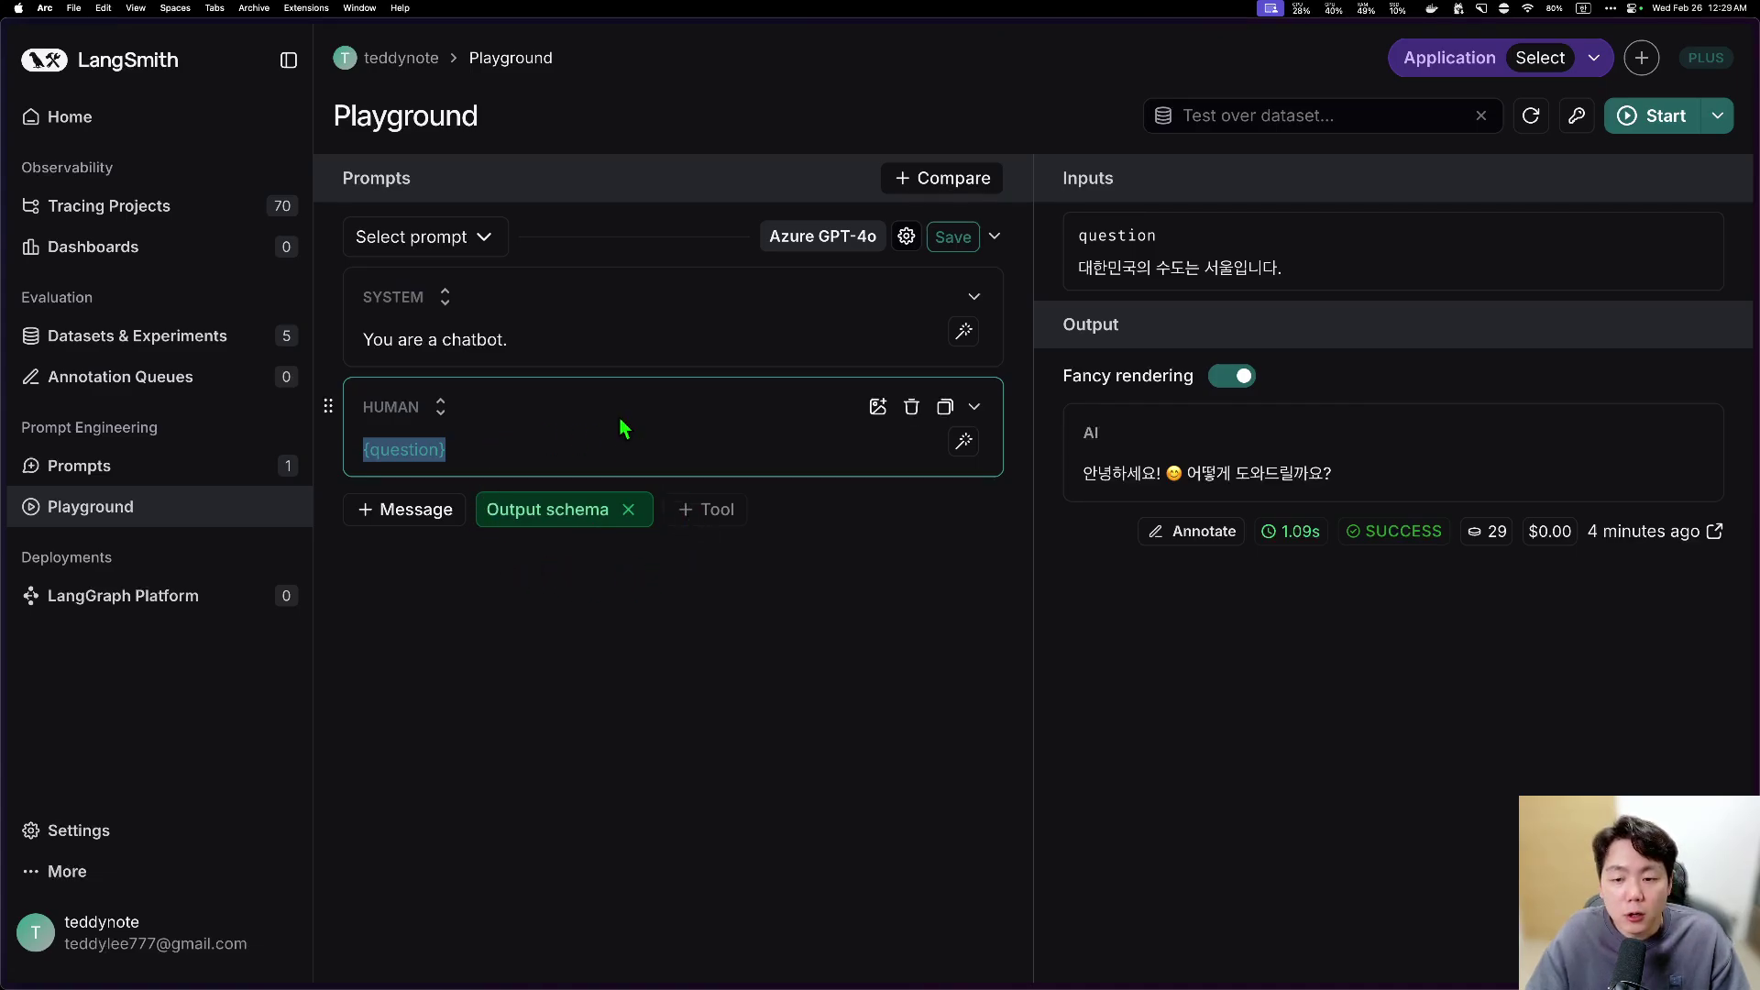
drag(1080, 483, 1342, 482)
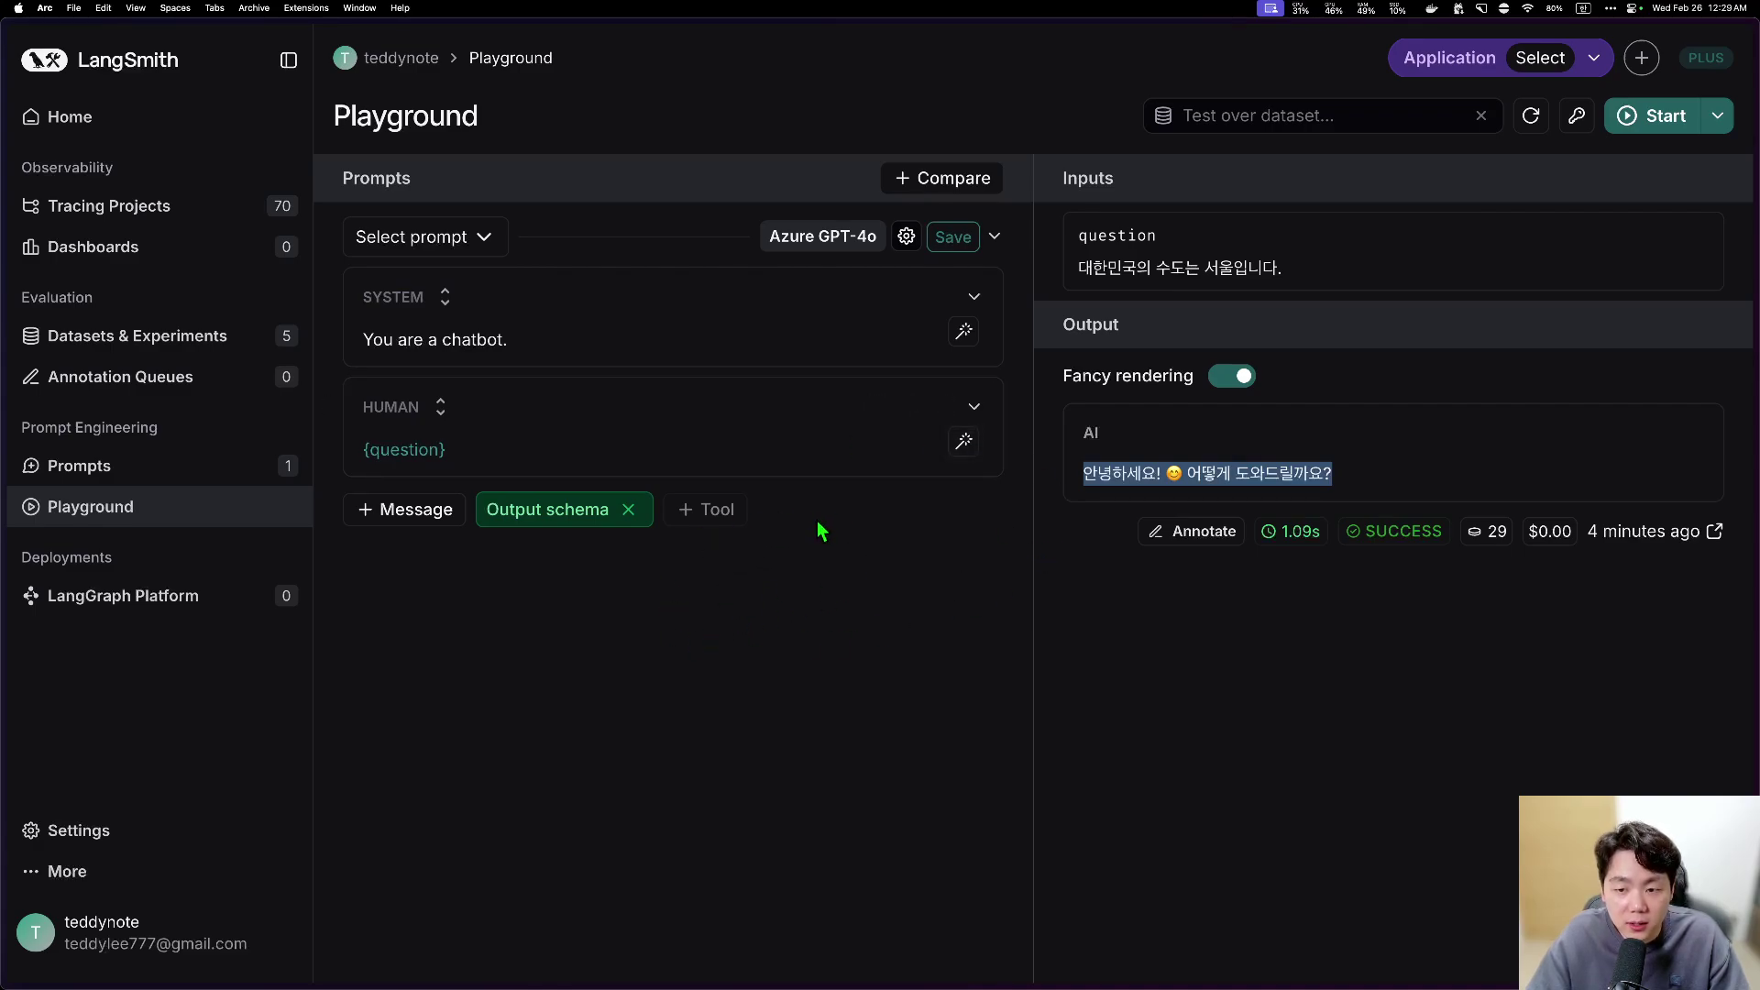
click(1655, 115)
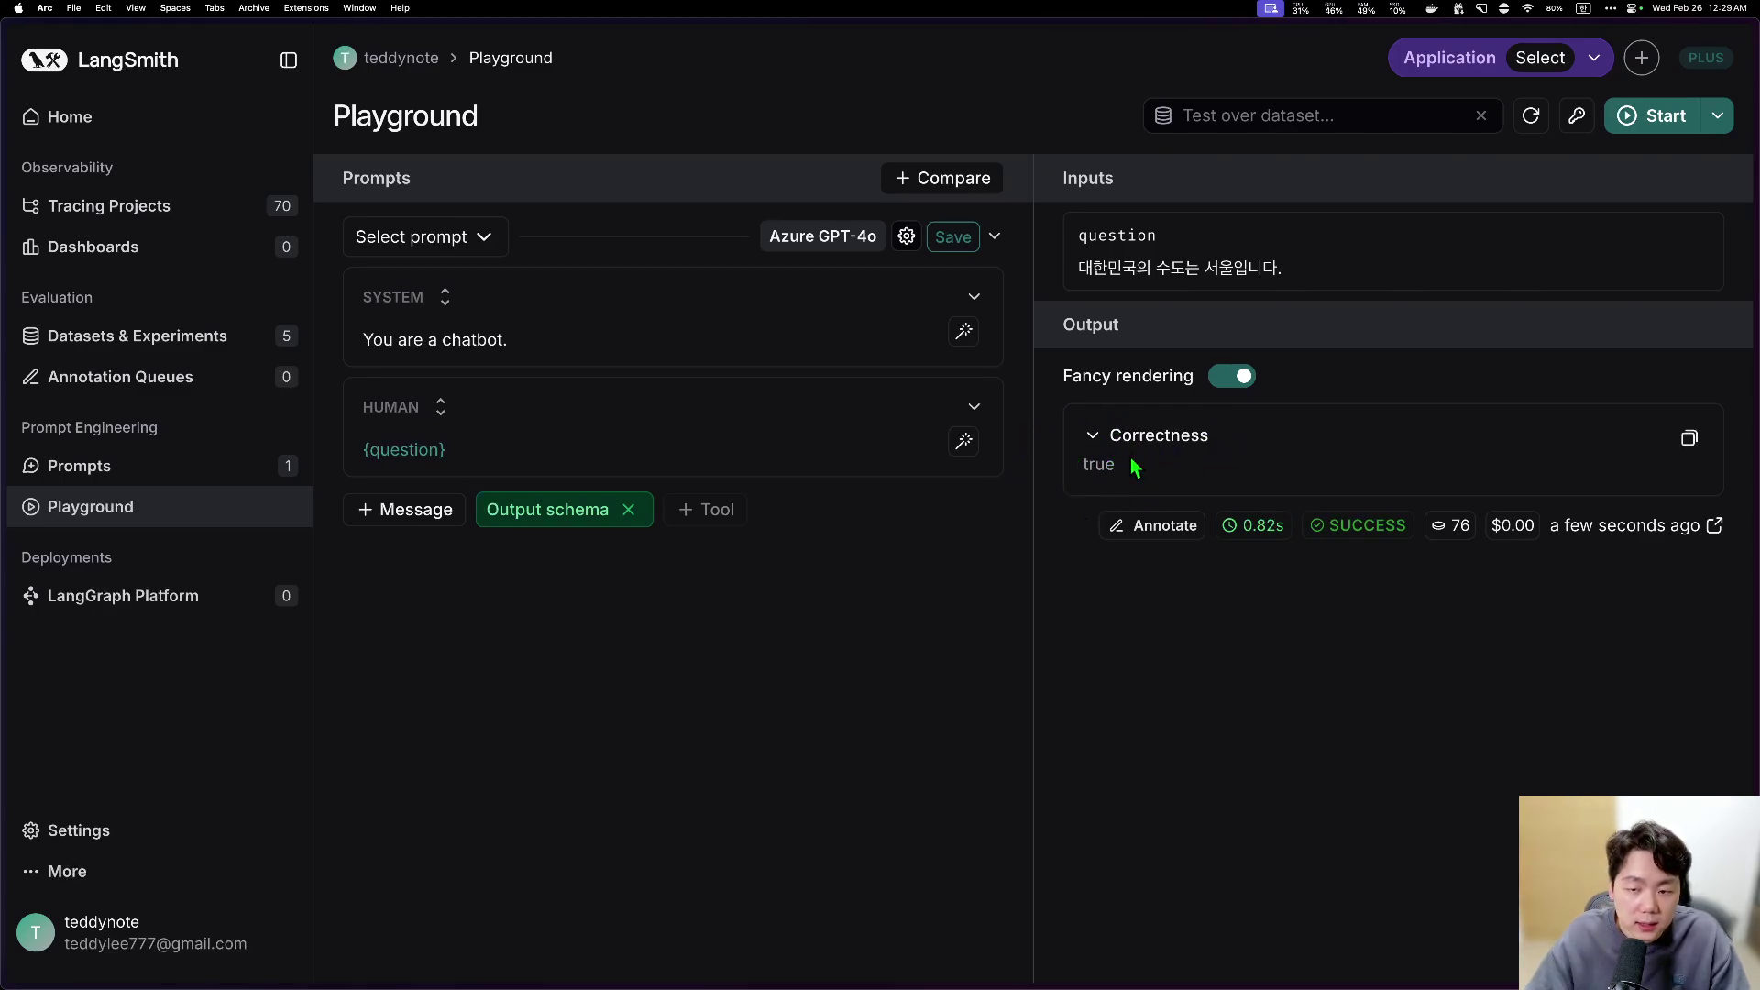
Step: Review the question input, the output schema's description and correctness property, and the Correctness output without changing the schema
drag(1078, 266, 1283, 267)
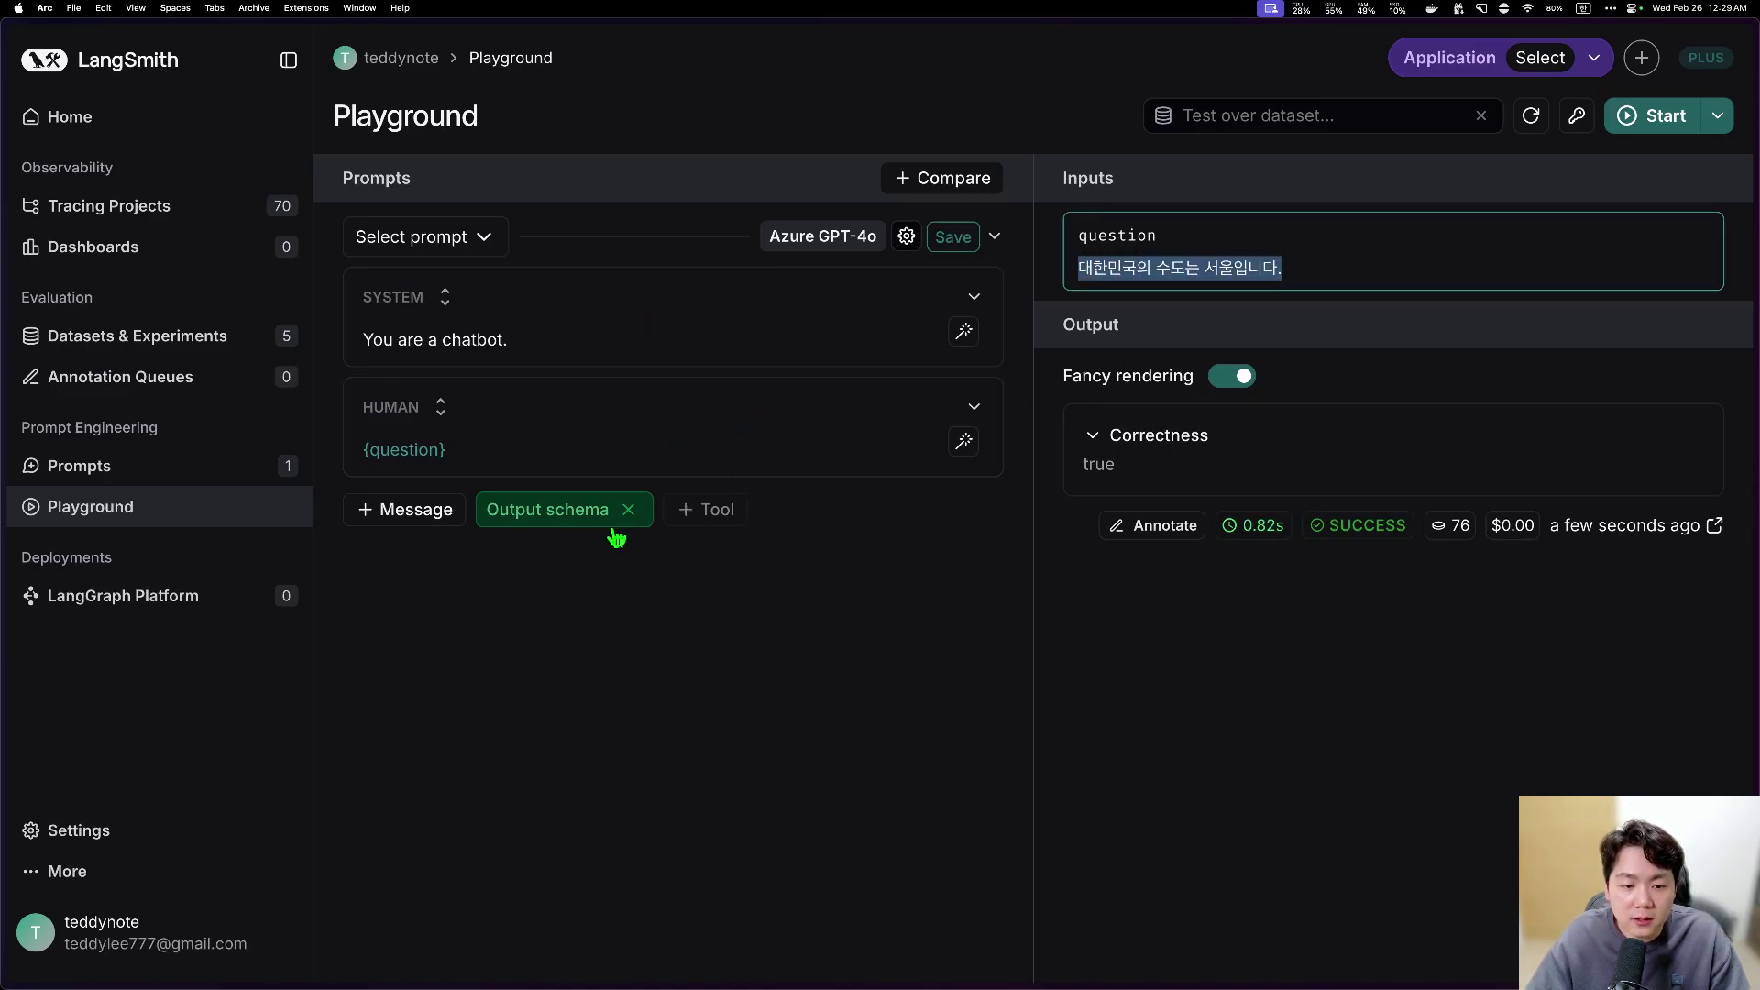
click(555, 511)
drag(468, 463, 605, 541)
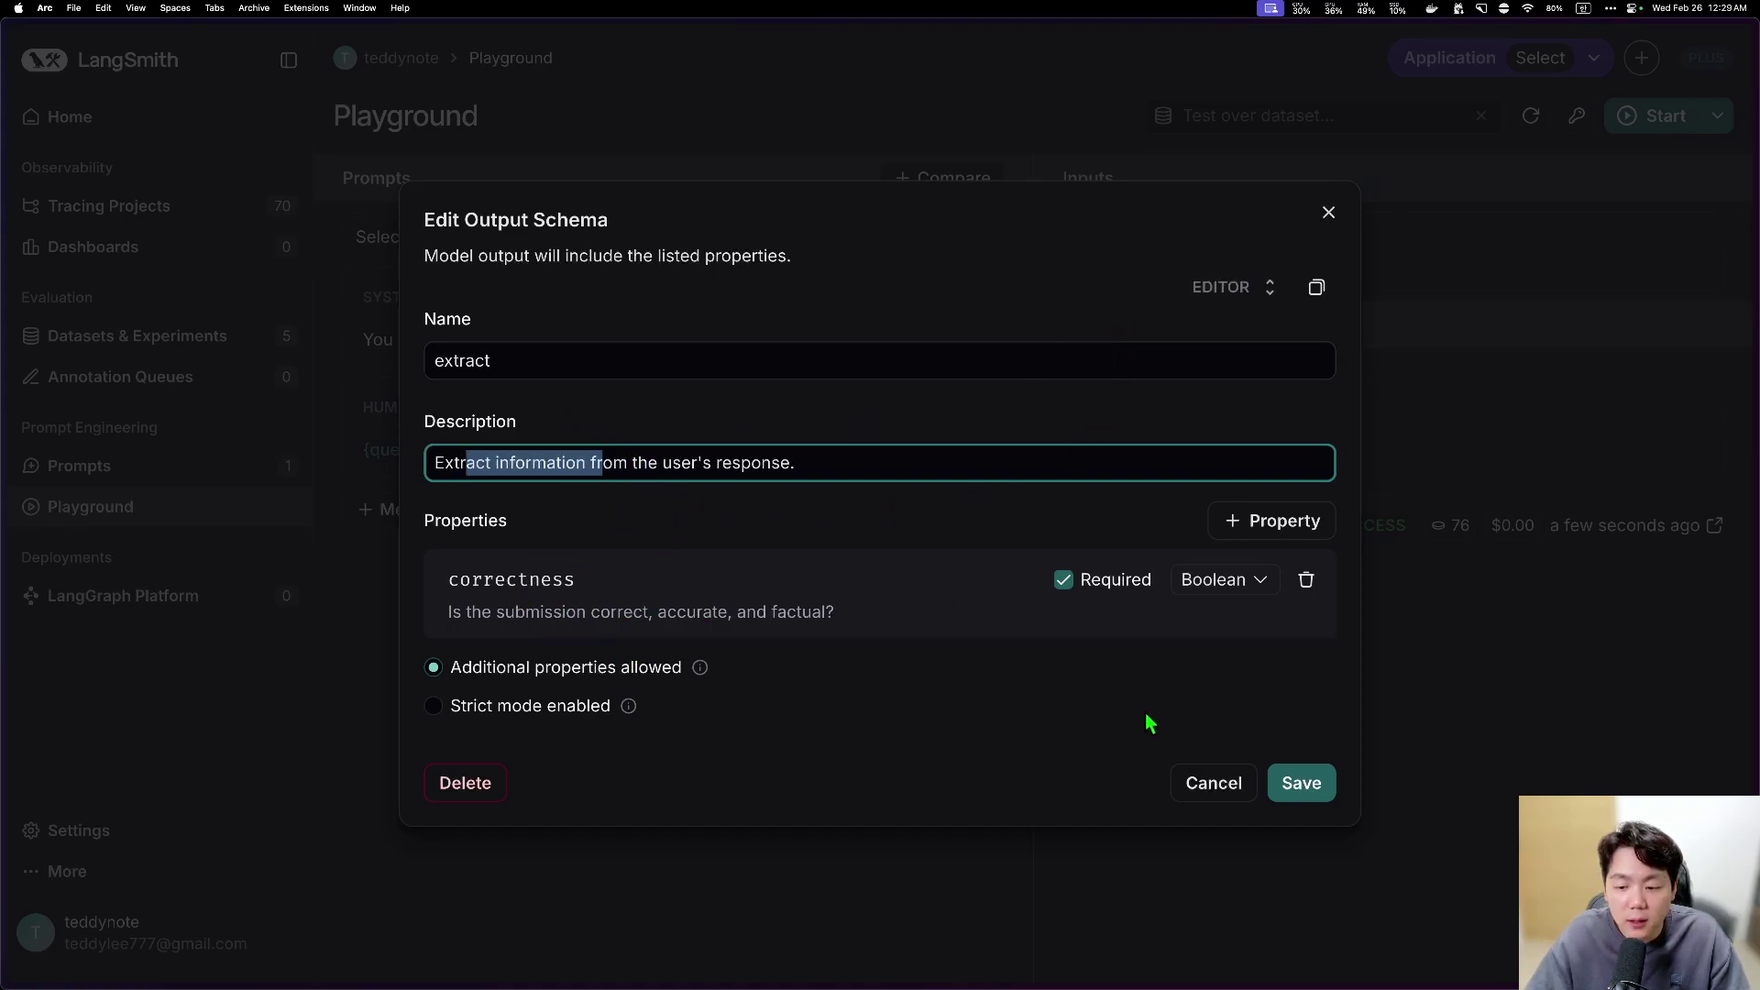
click(1212, 784)
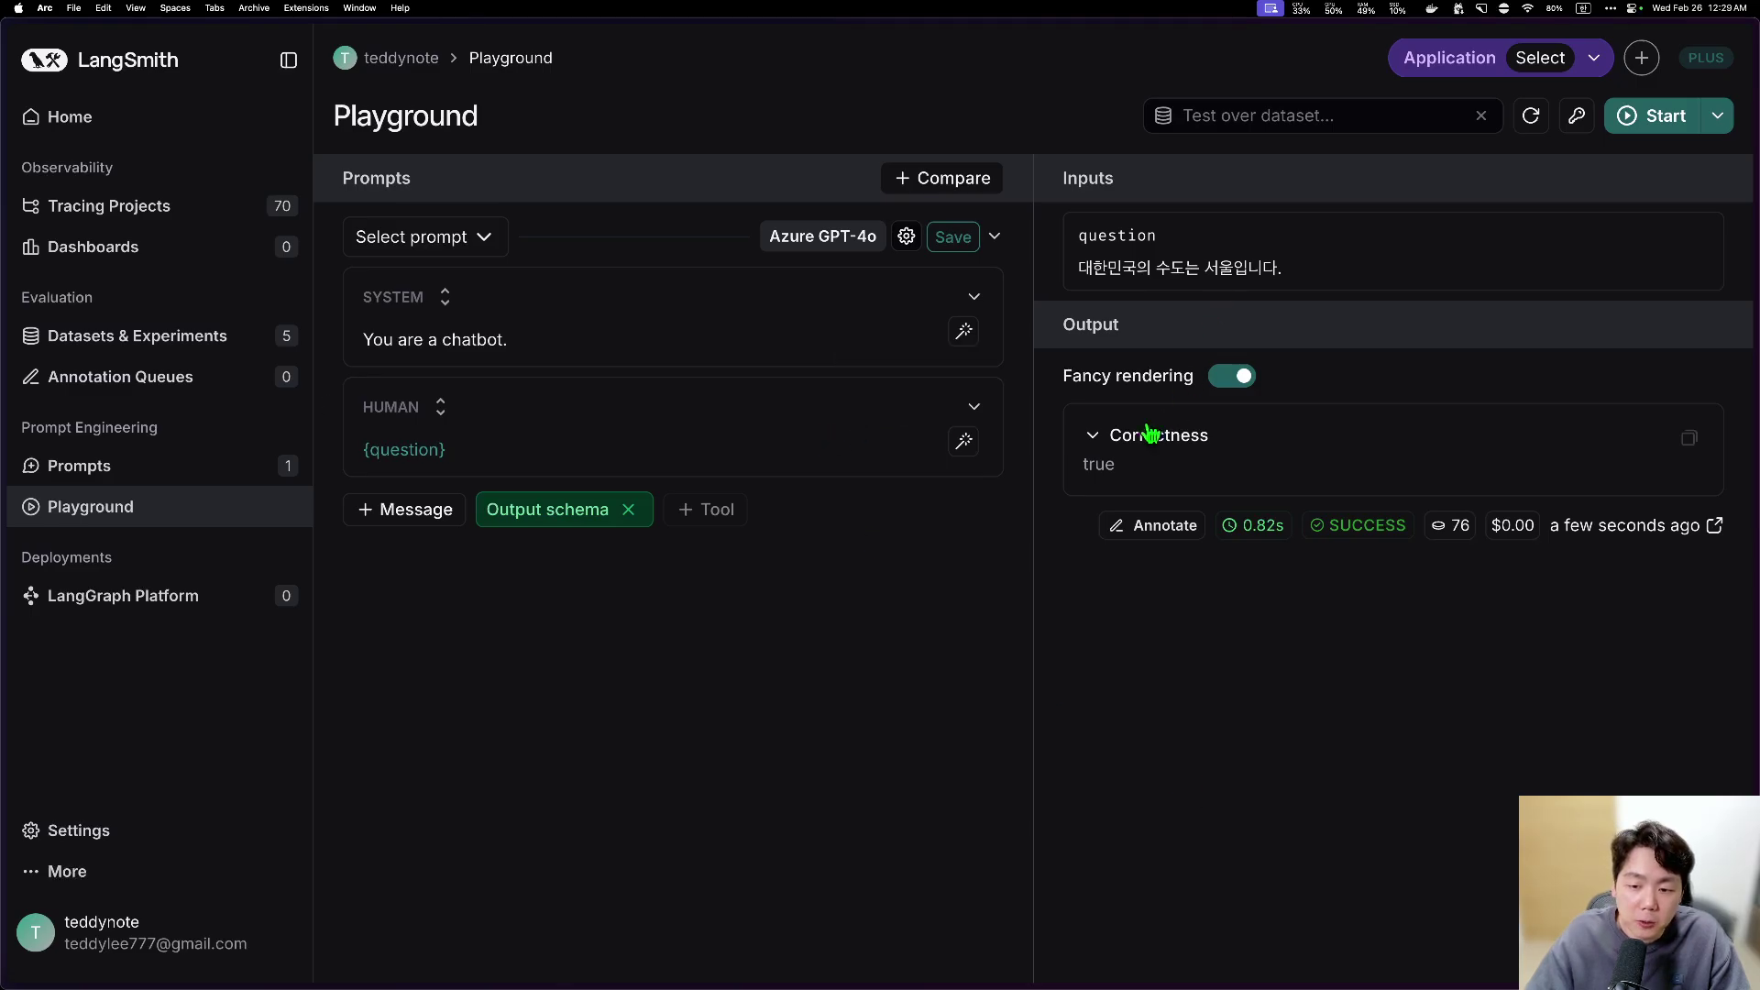
drag(1088, 465, 1141, 470)
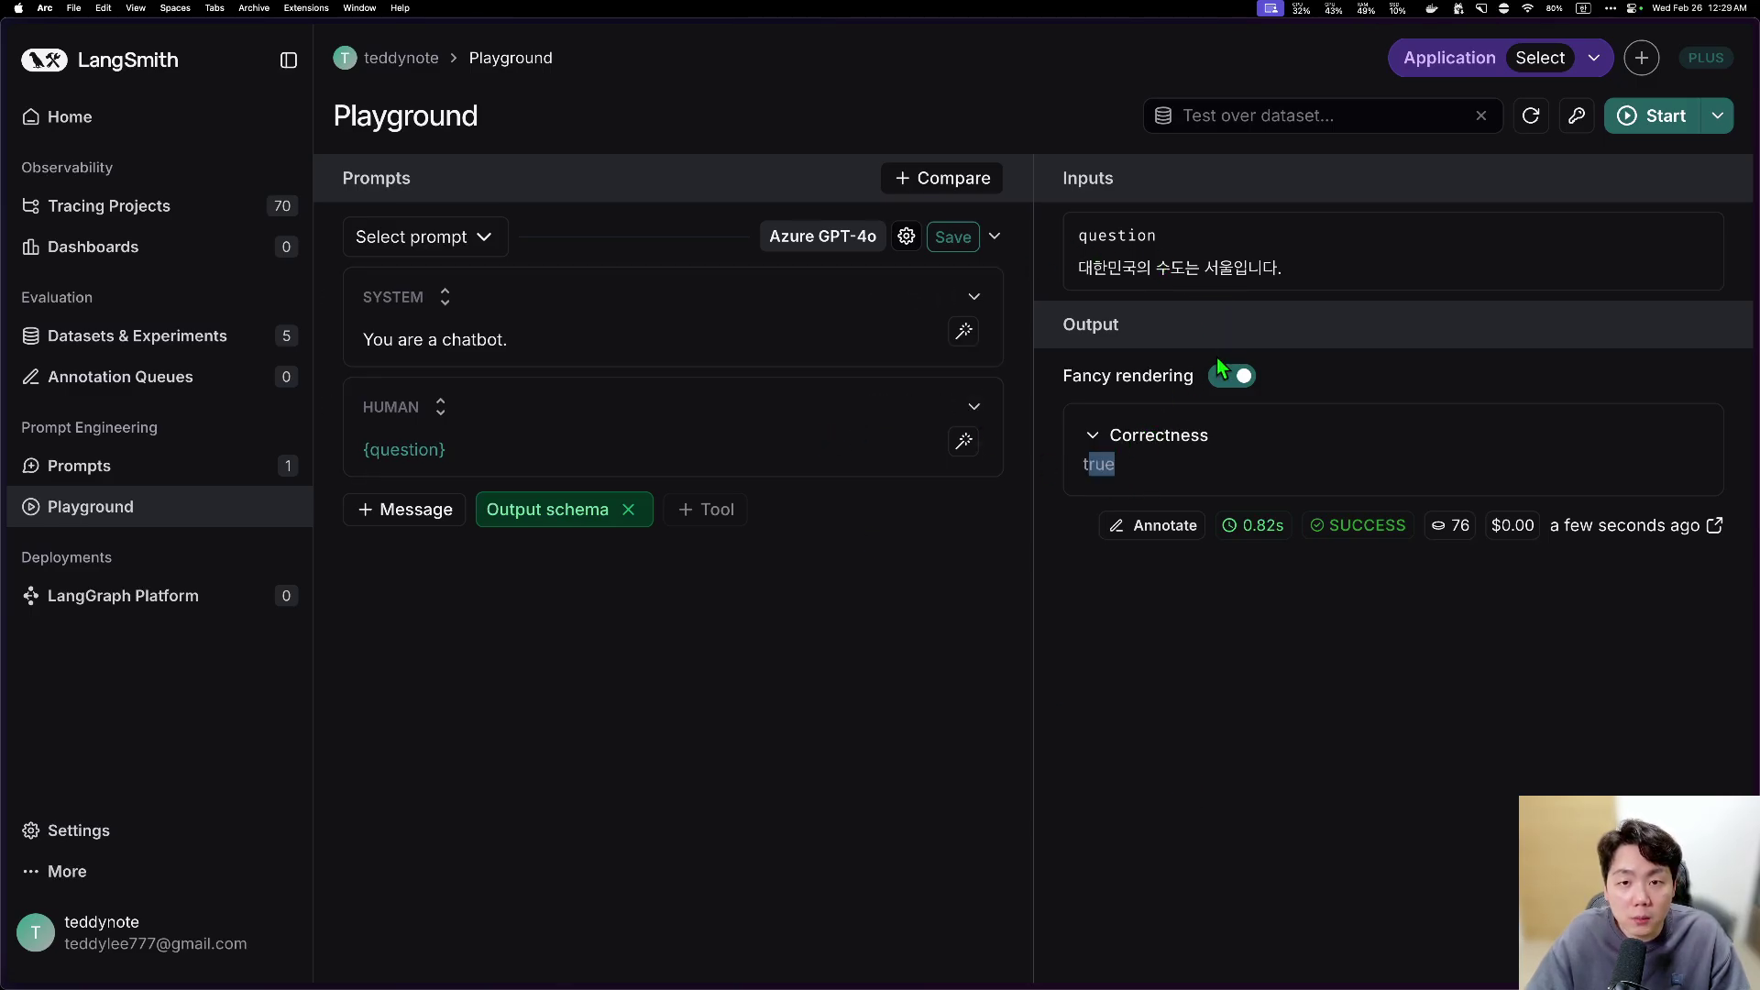
Step: Change the question input to "대한민국의 수도는 부산입니다." and run the prompt again
click(1229, 267)
key(BackSpace)
key(BackSpace)
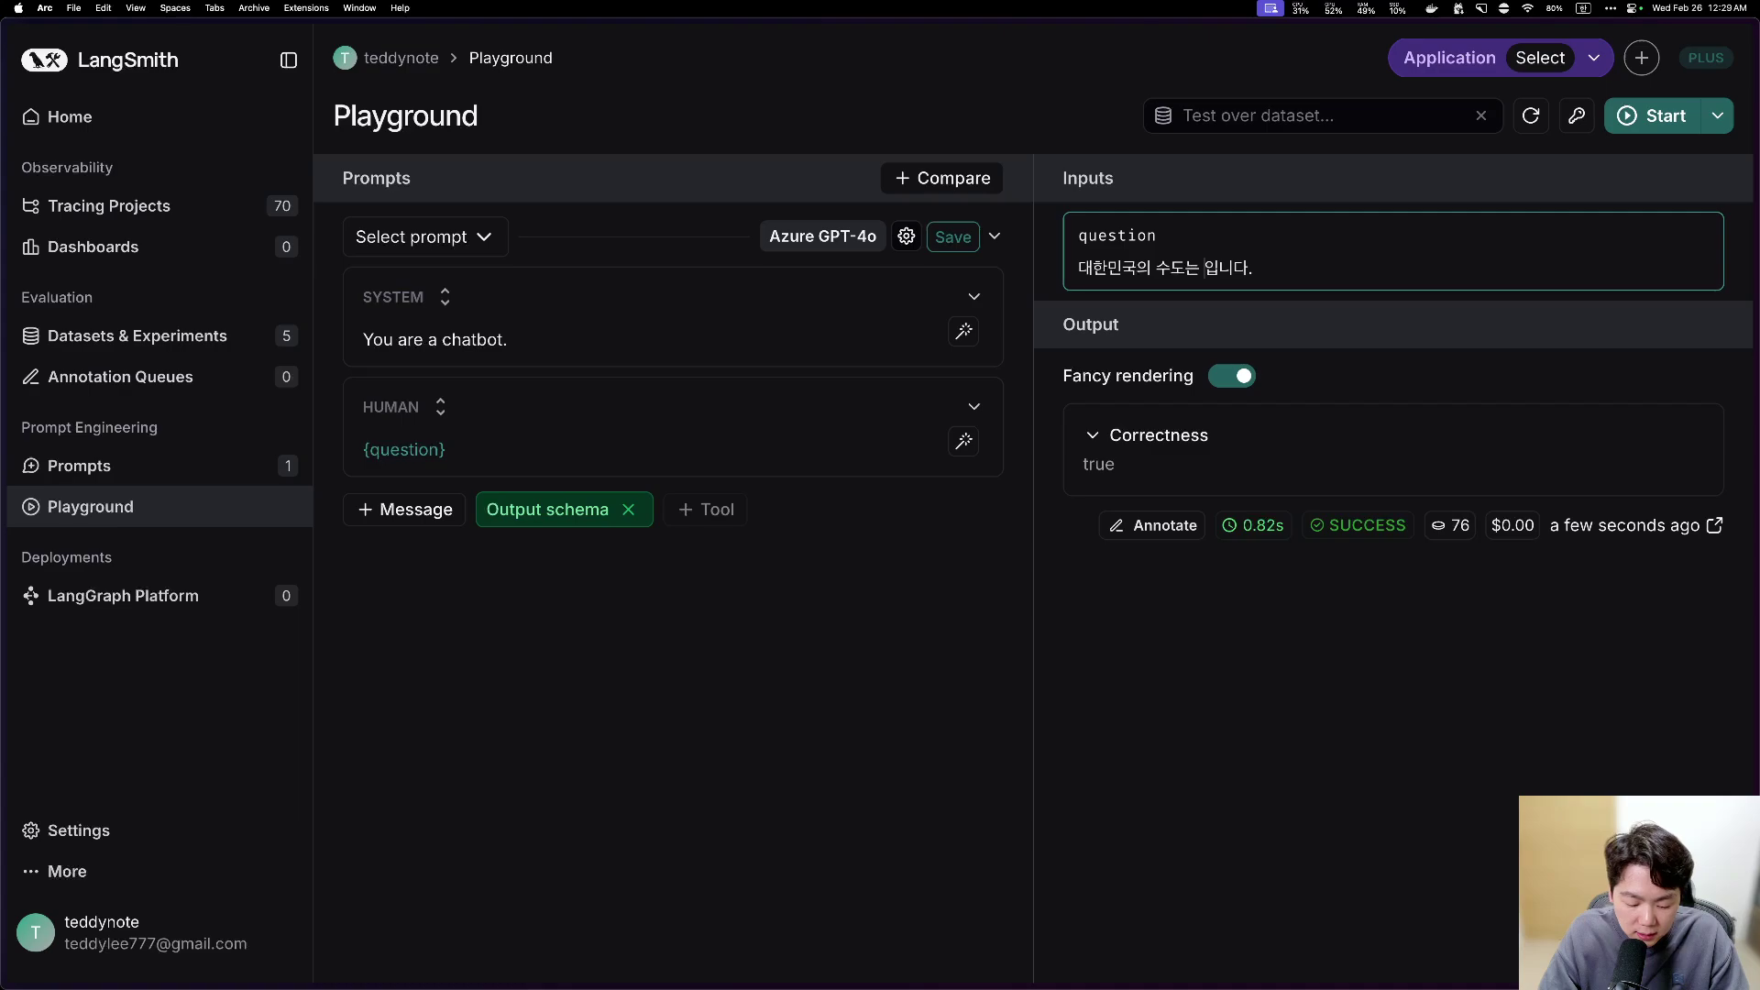
text(부산)
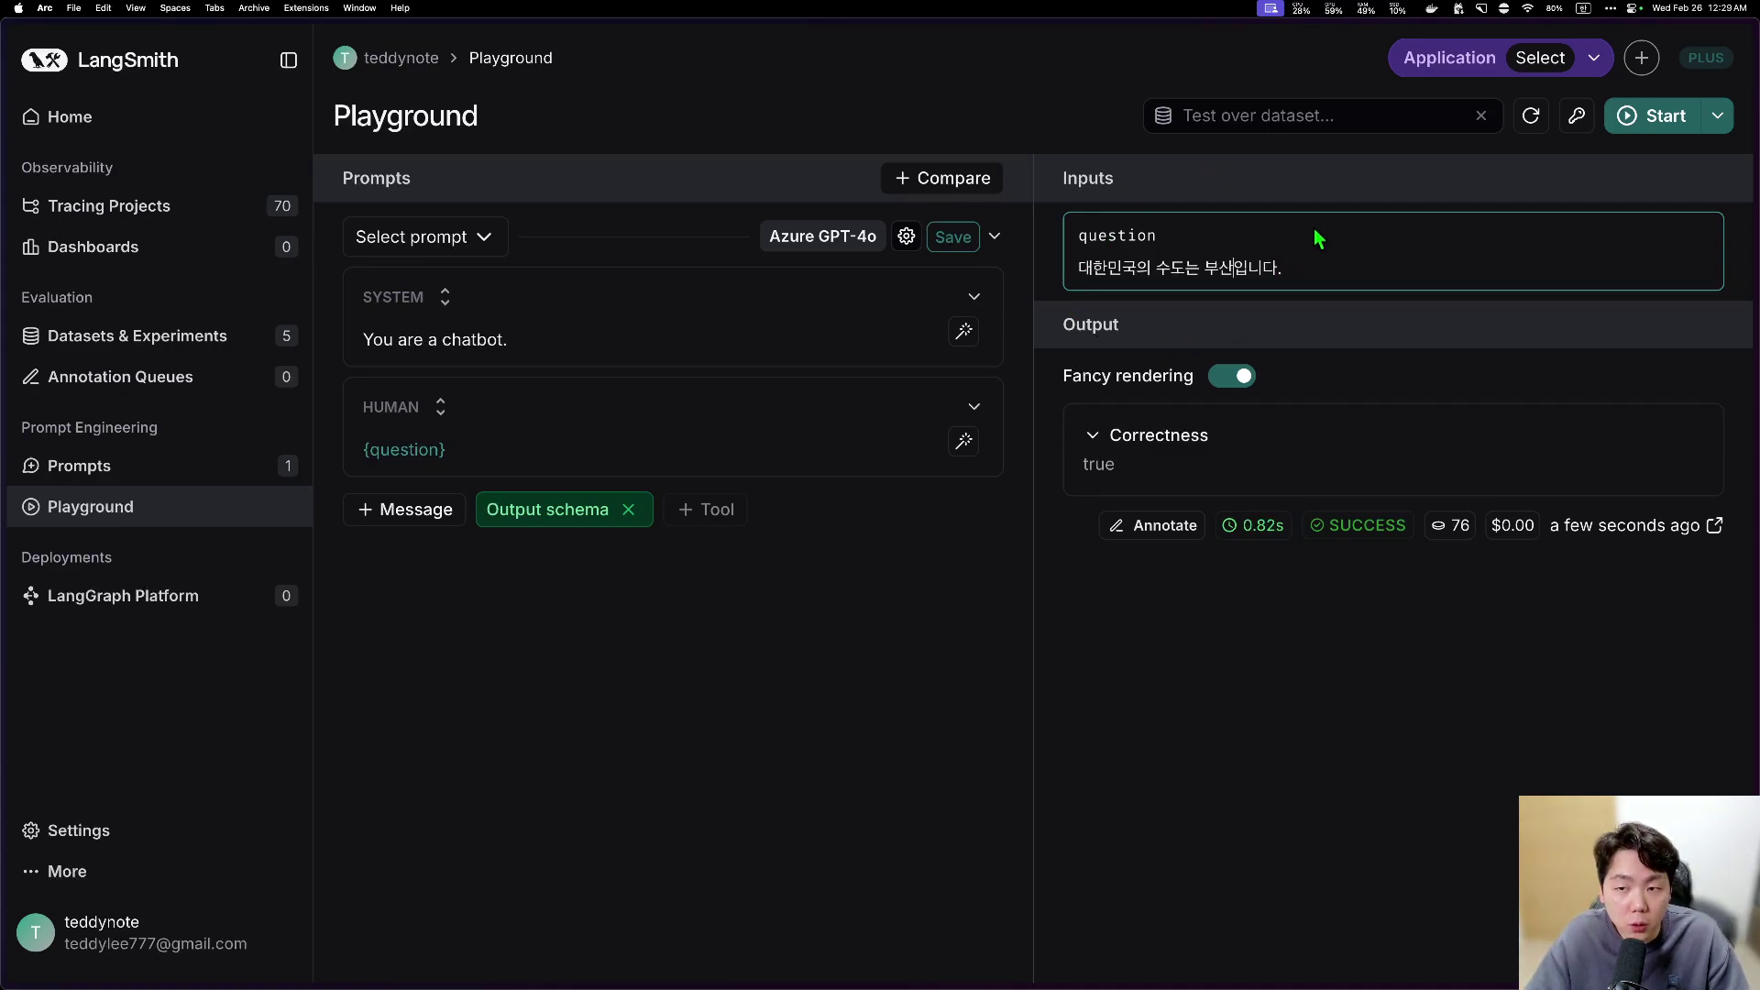
click(1666, 132)
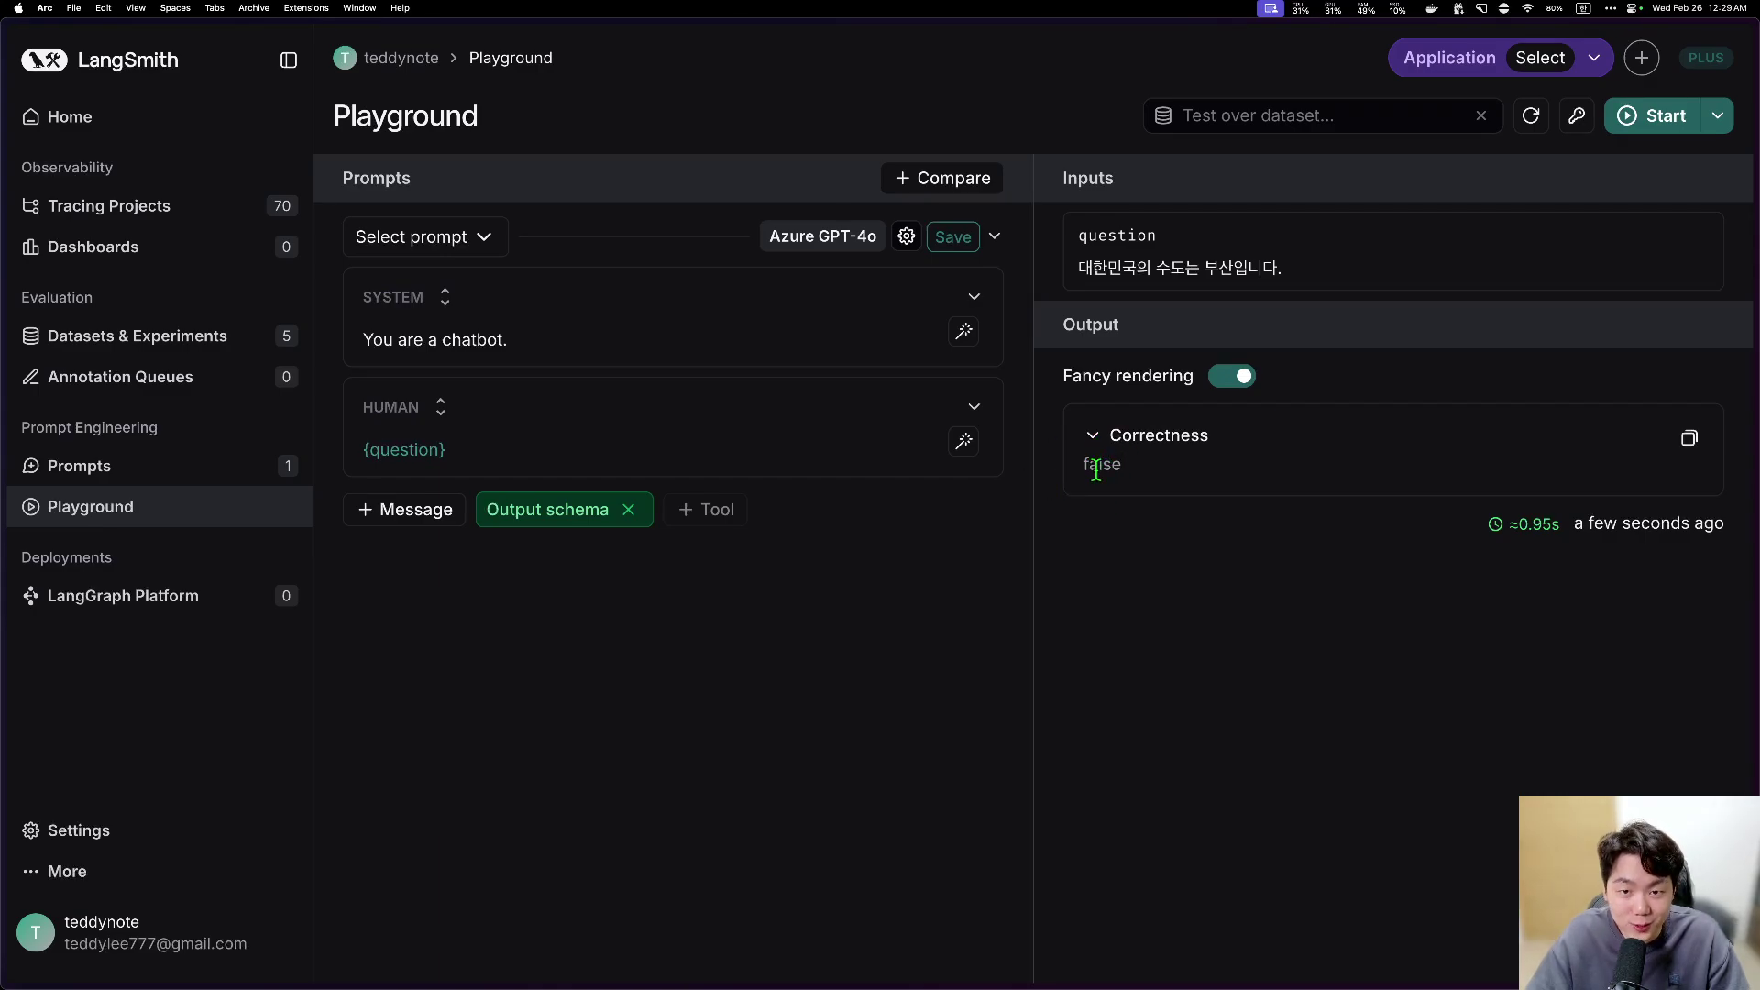
Step: Remove the output schema from the prompt and view the blank new-tool form without adding a tool
click(629, 510)
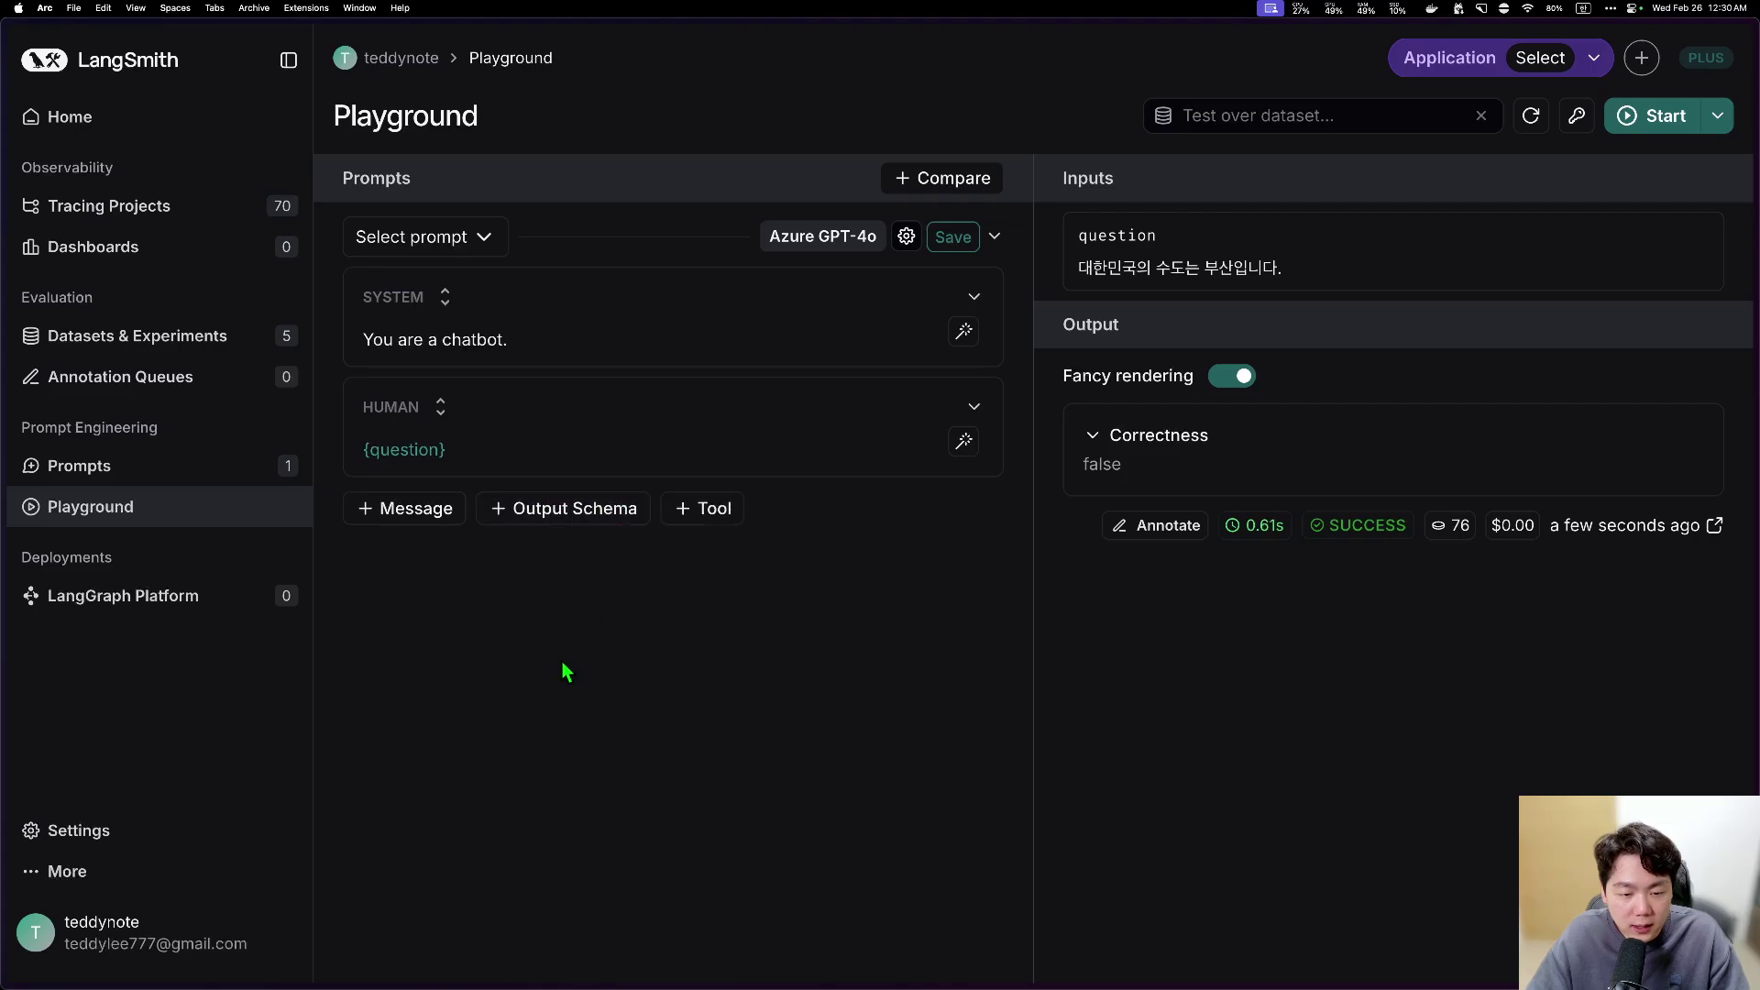
click(742, 510)
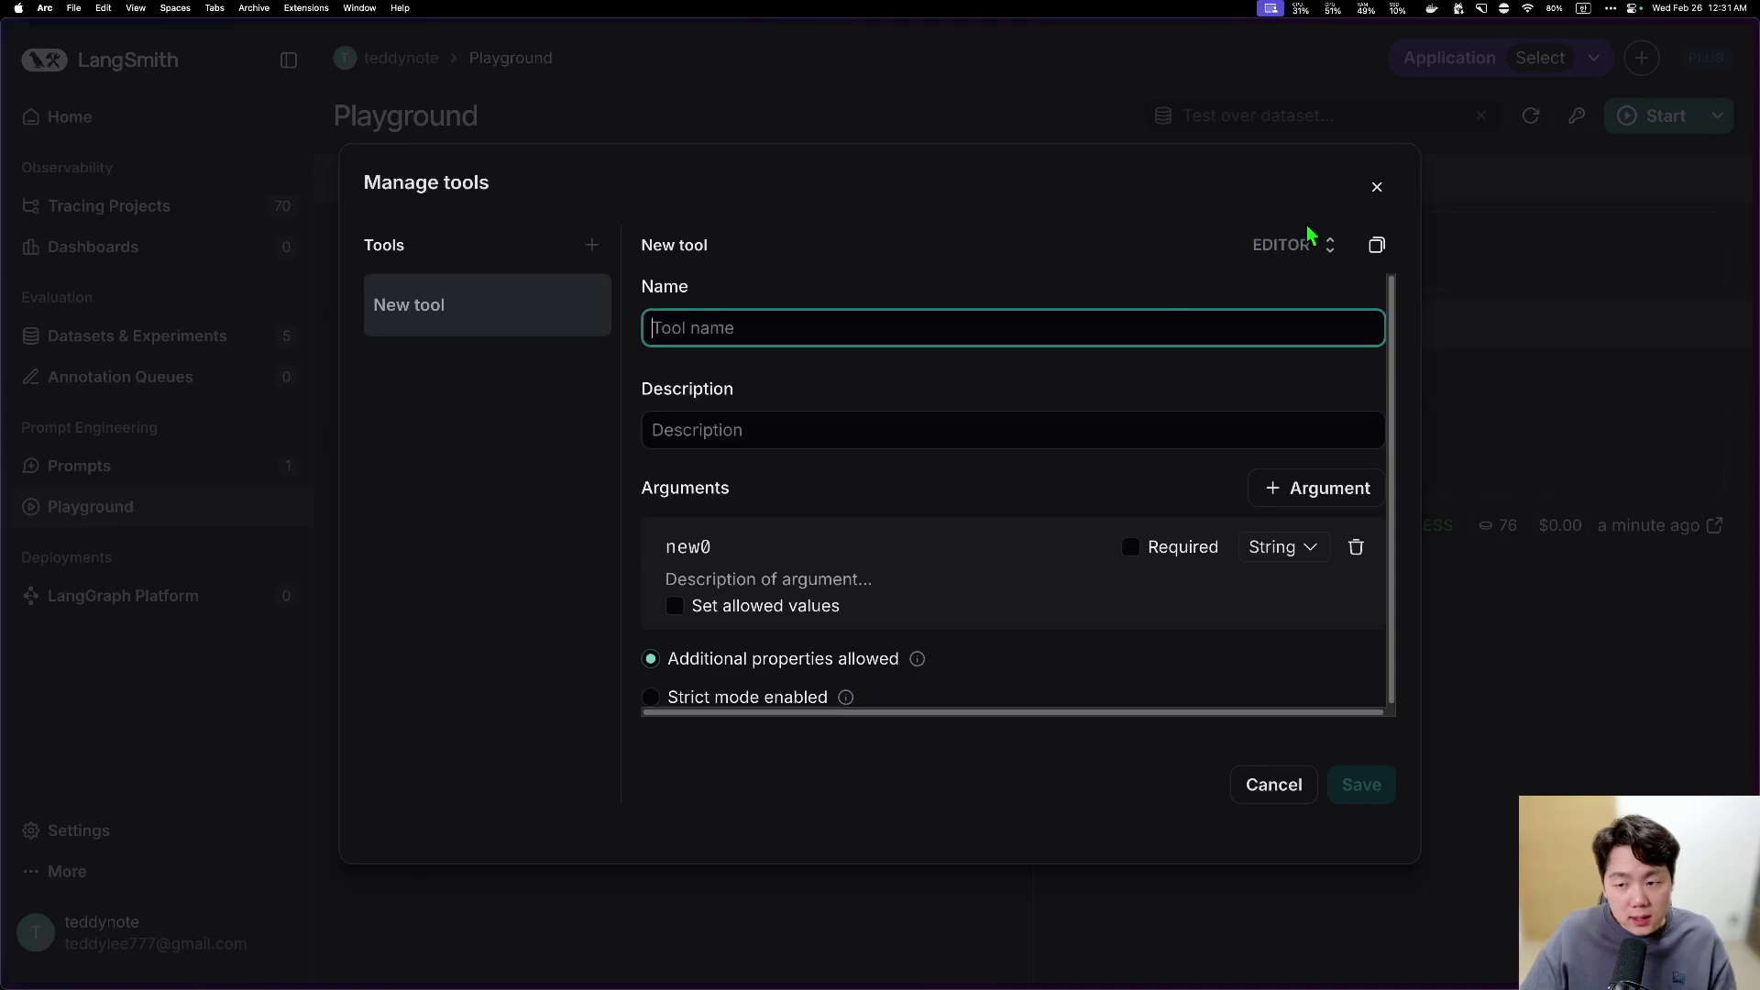
click(1377, 188)
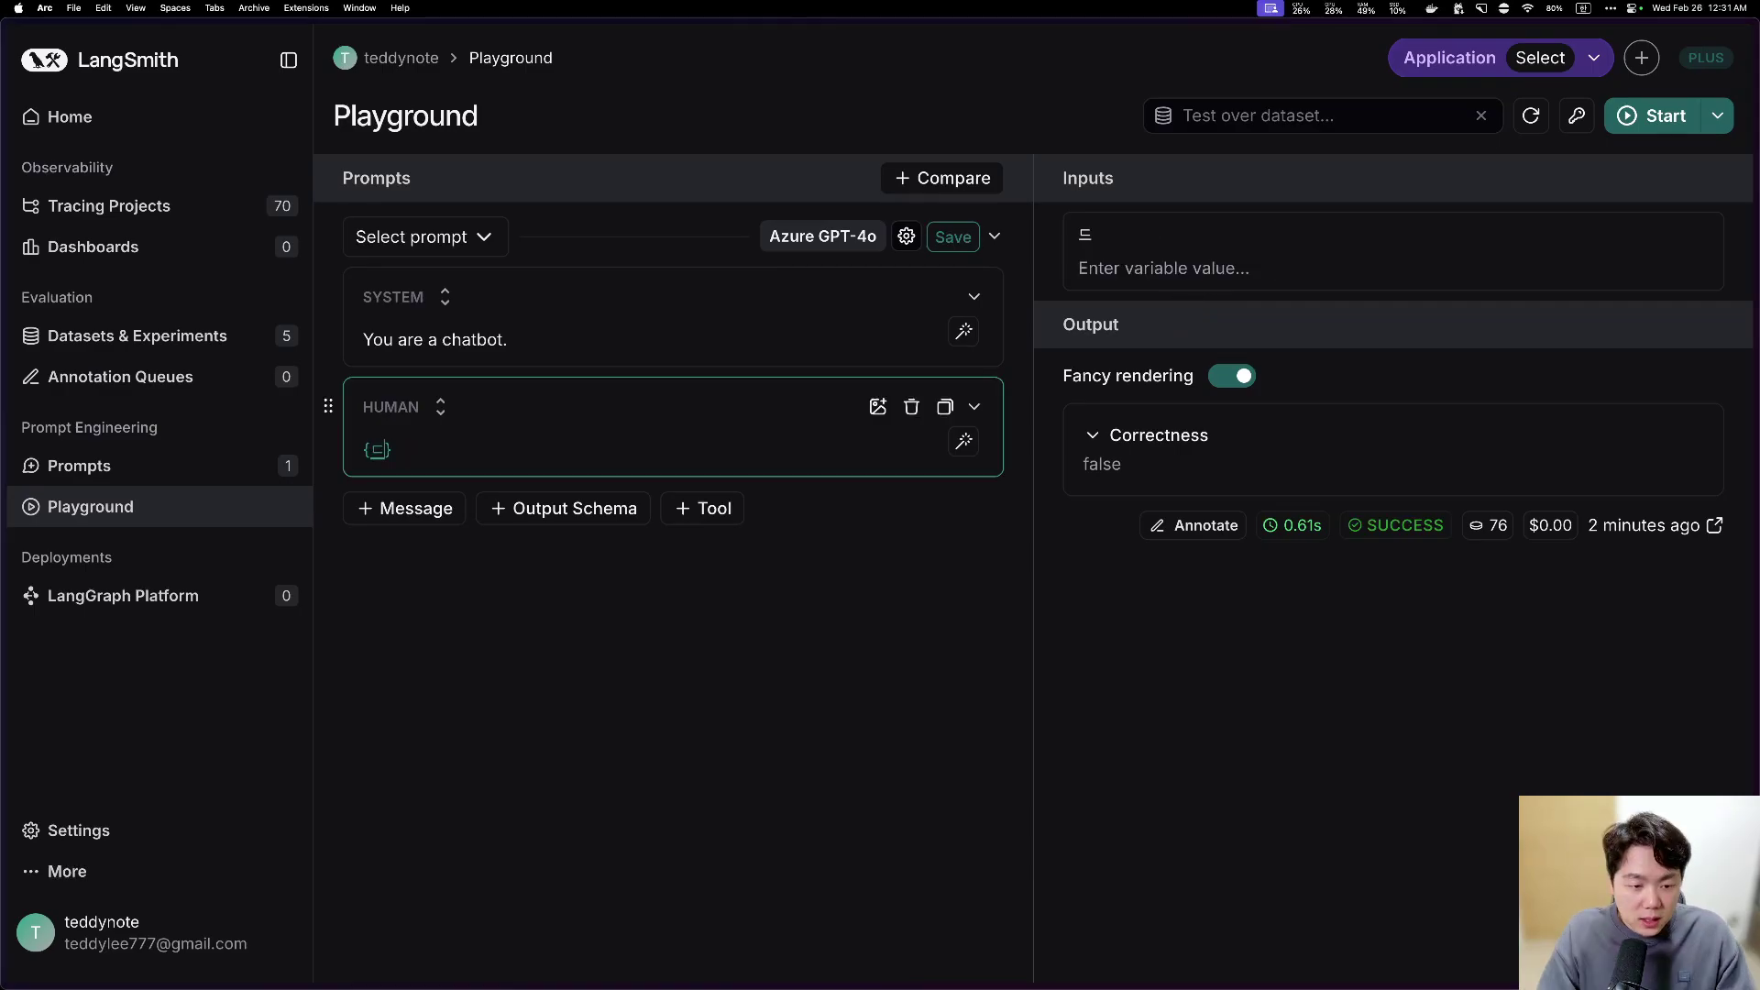
Step: Replace the human message's variable with {email} and paste the Korean "ZENESIS" bicycle distribution email as its input value
key(BackSpace)
key(BackSpace)
text(email)
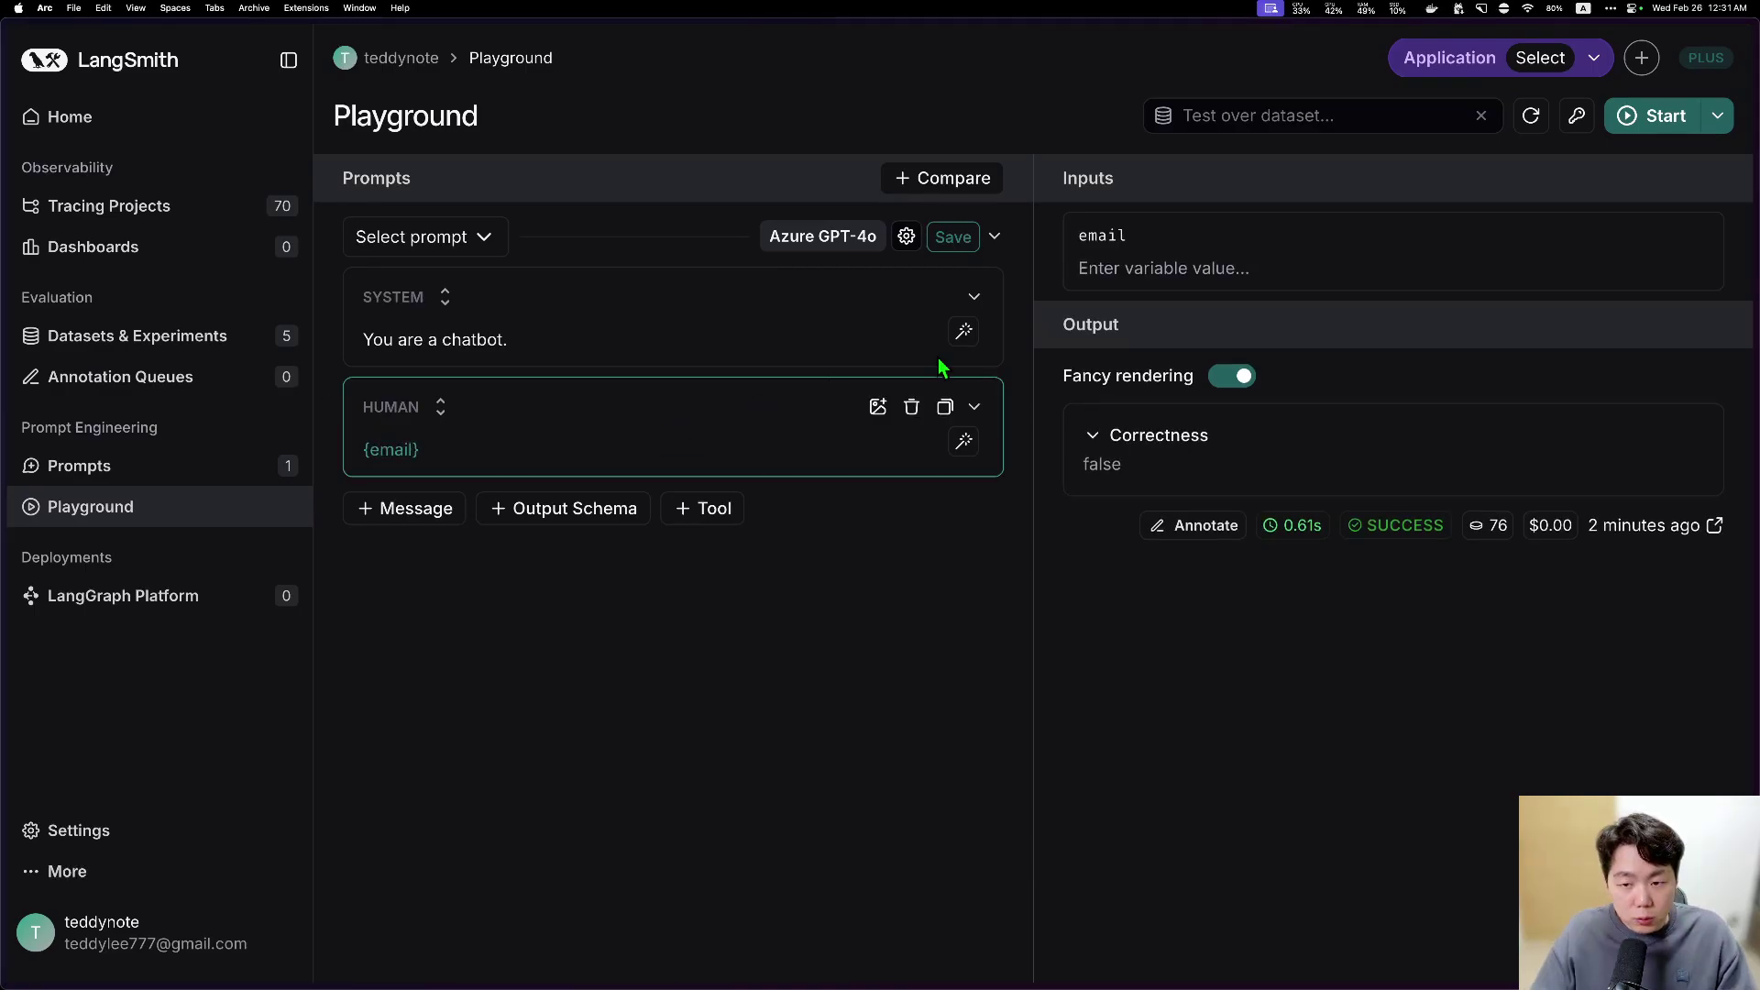
click(1163, 269)
key(super+v)
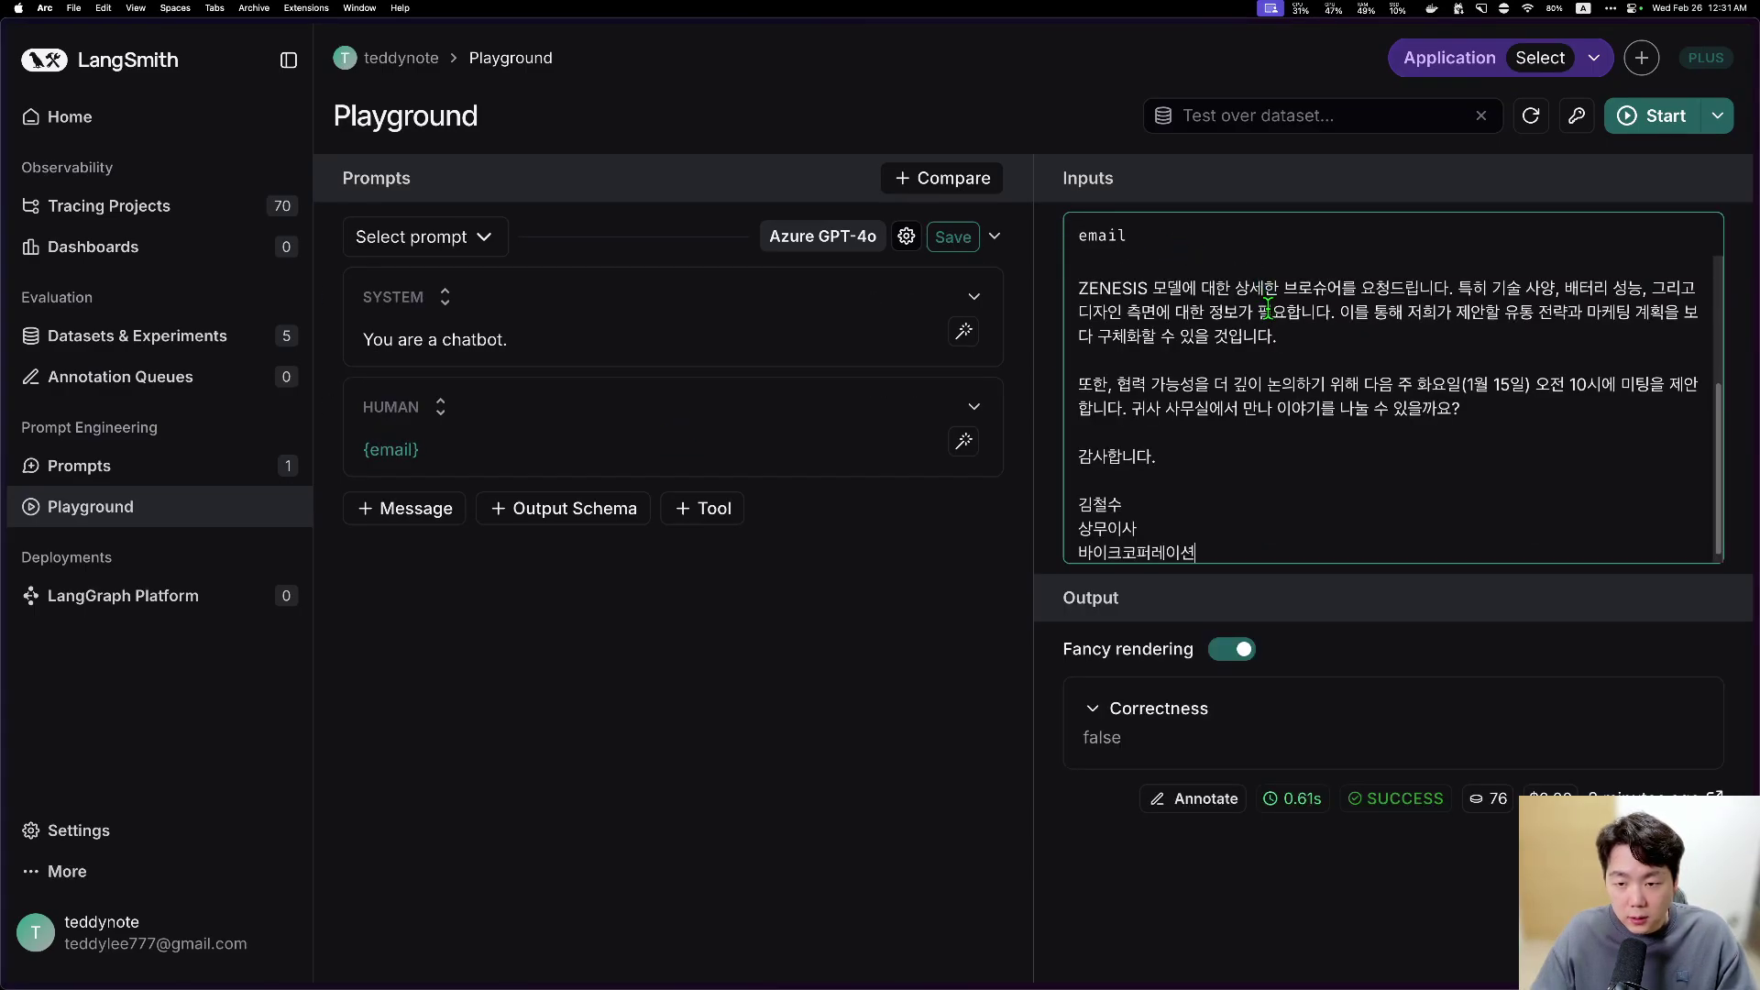
Step: Review the email input's sender, recipient and subject lines, brochure request, proposed meeting time and closing signature
scroll(1266, 317, up, 5)
drag(1080, 266, 1503, 318)
click(1121, 292)
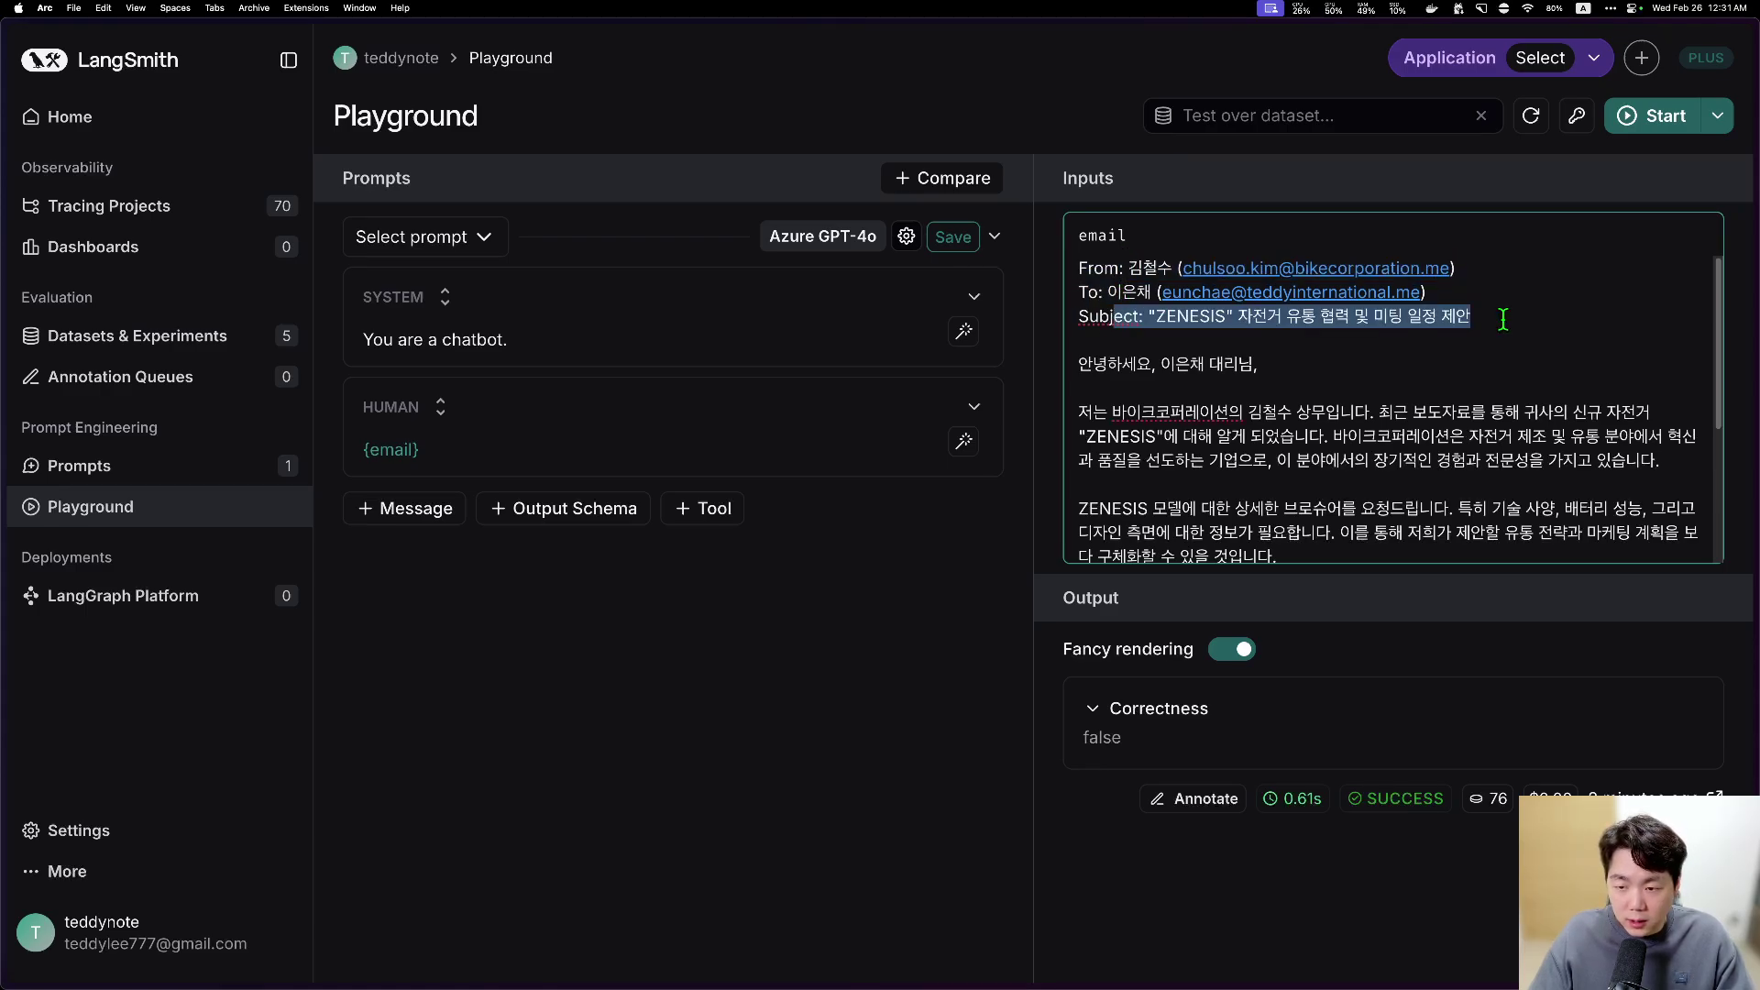
scroll(1467, 330, down, 1)
drag(1120, 358, 1304, 519)
scroll(1303, 518, down, 3)
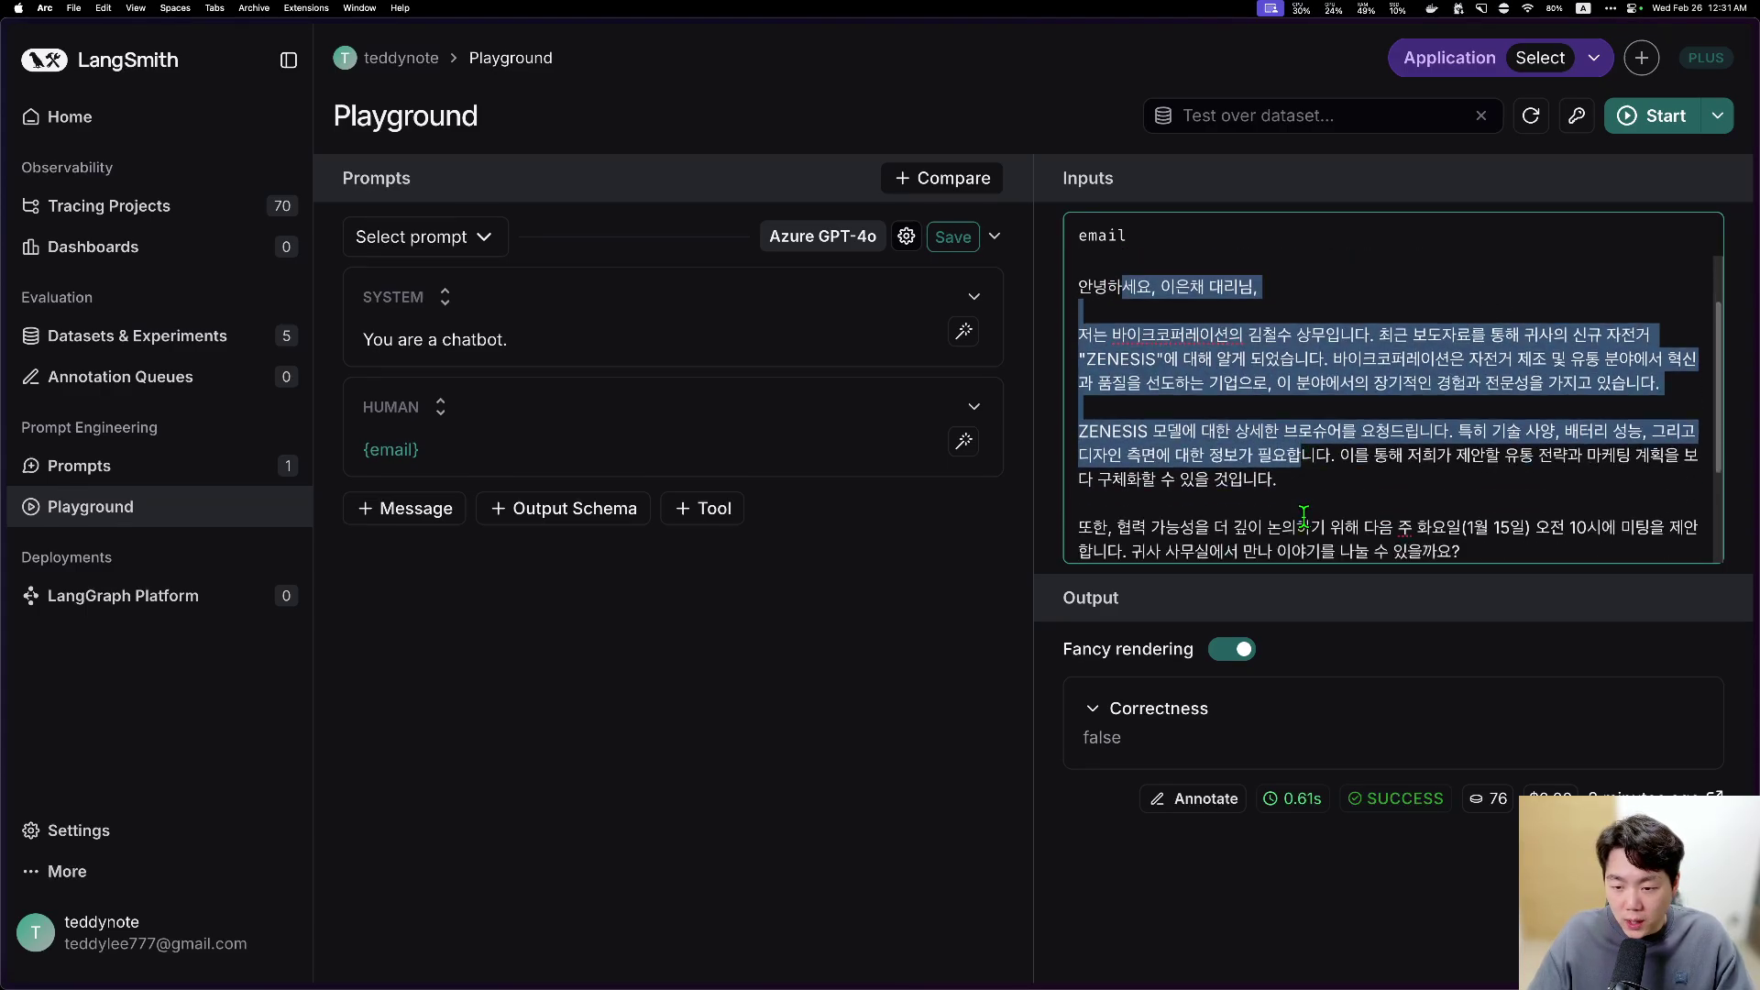
scroll(1304, 517, down, 2)
drag(1364, 410, 1599, 419)
scroll(1467, 458, down, 1)
drag(1212, 543, 1028, 476)
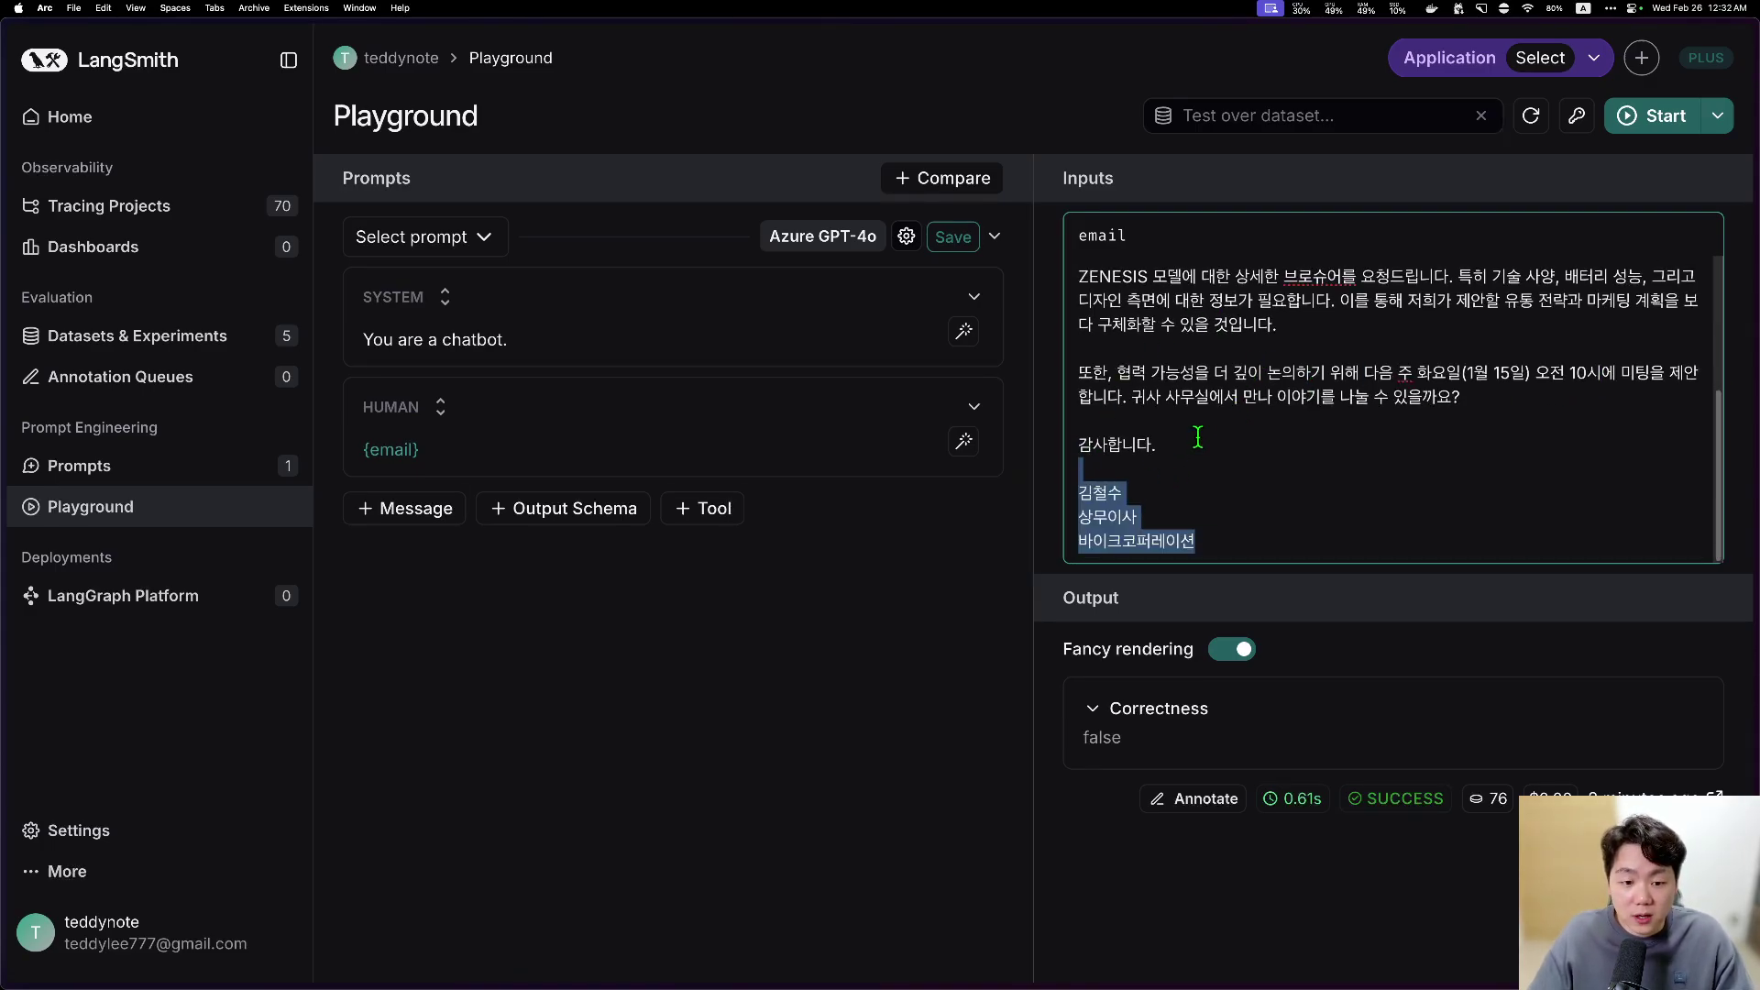
click(880, 591)
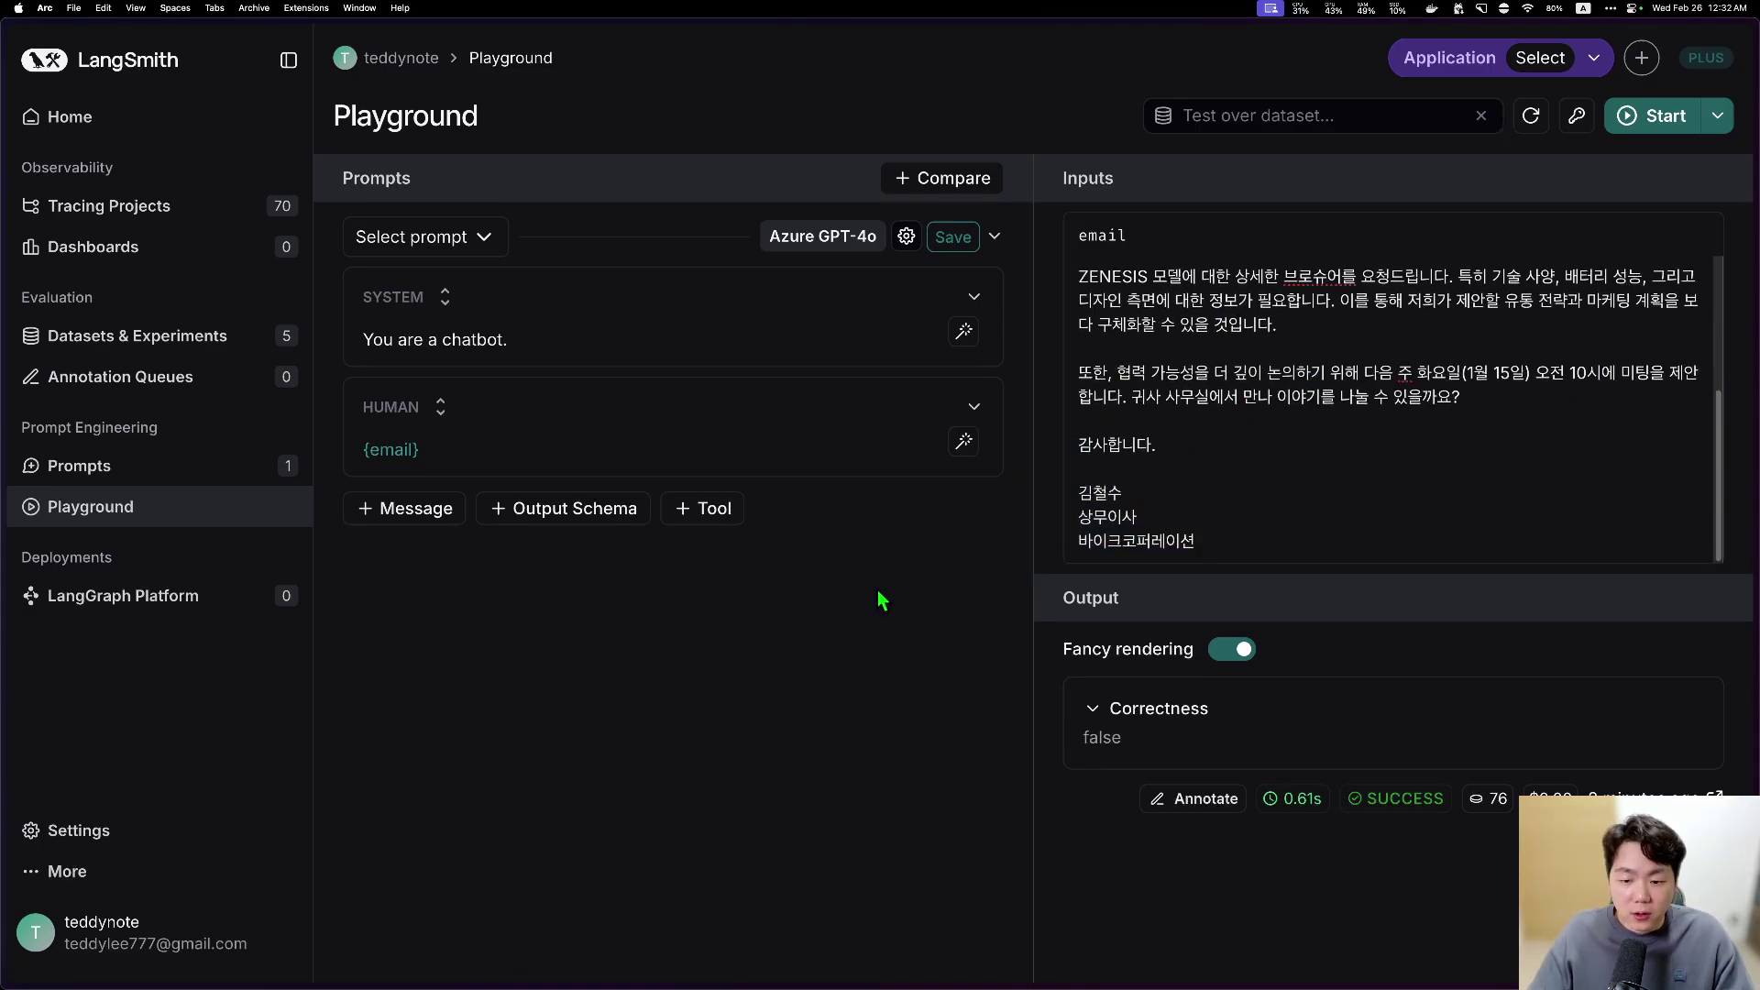
Step: Start a new tool named extract_sender_name with the description "extract email sender's name"
click(711, 515)
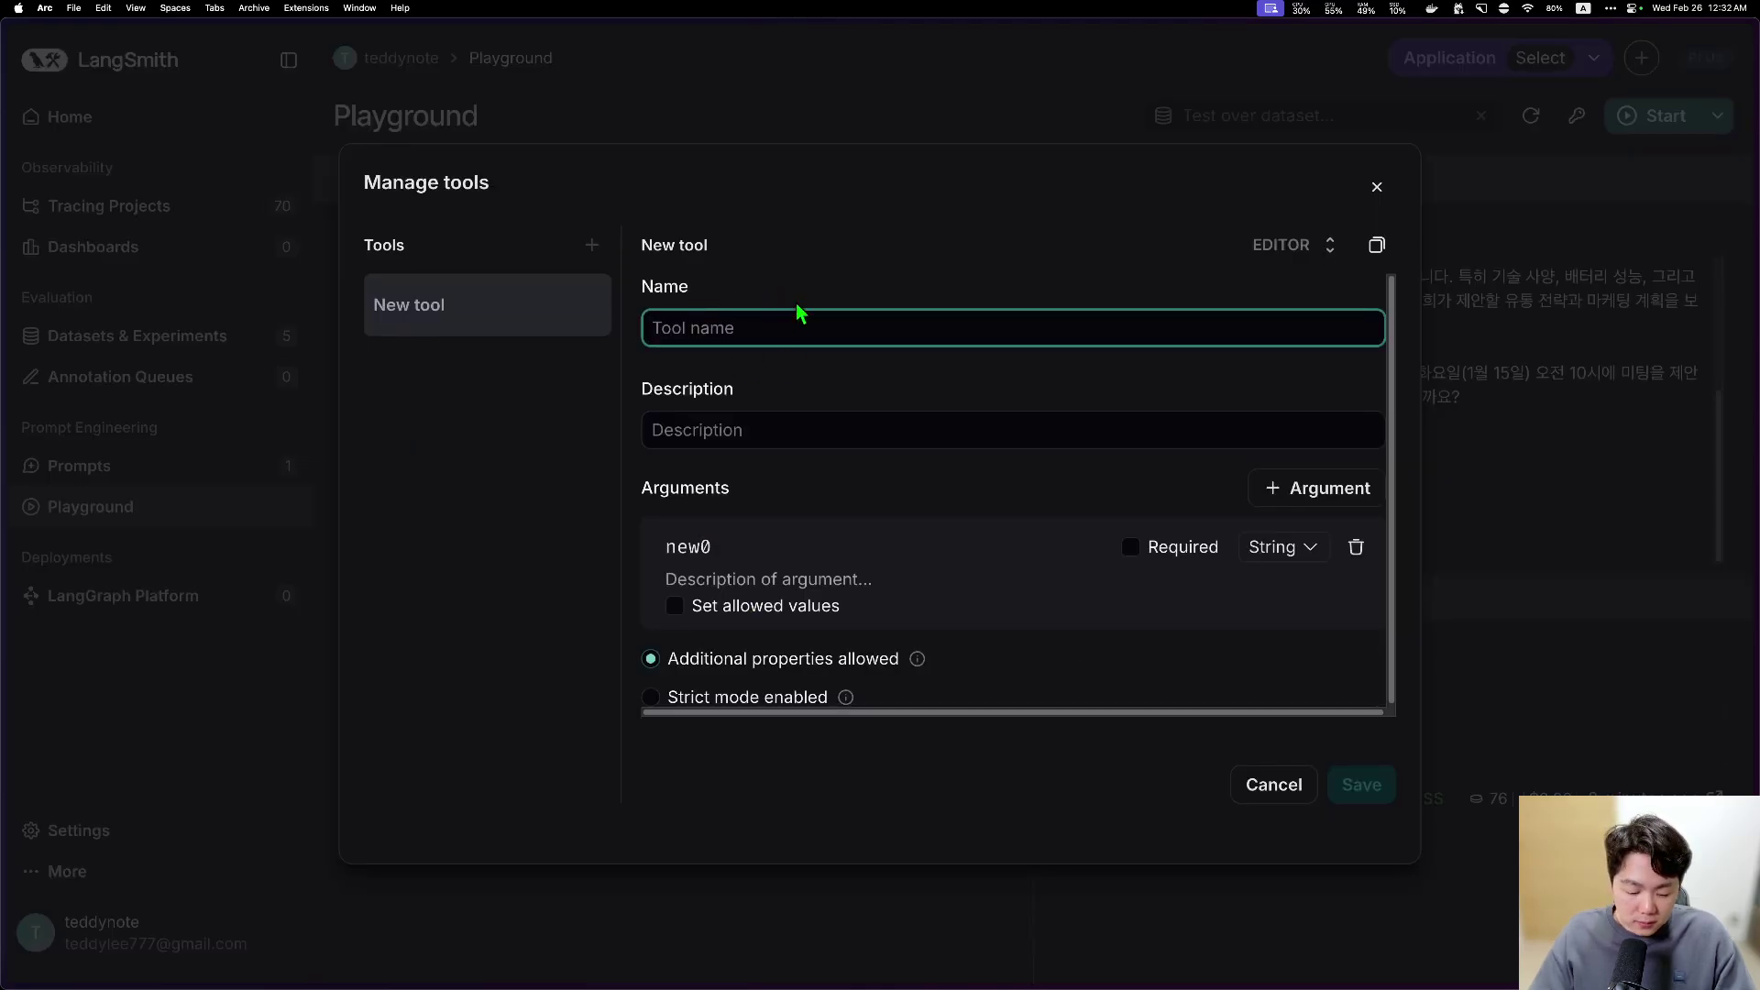
text(extract_se)
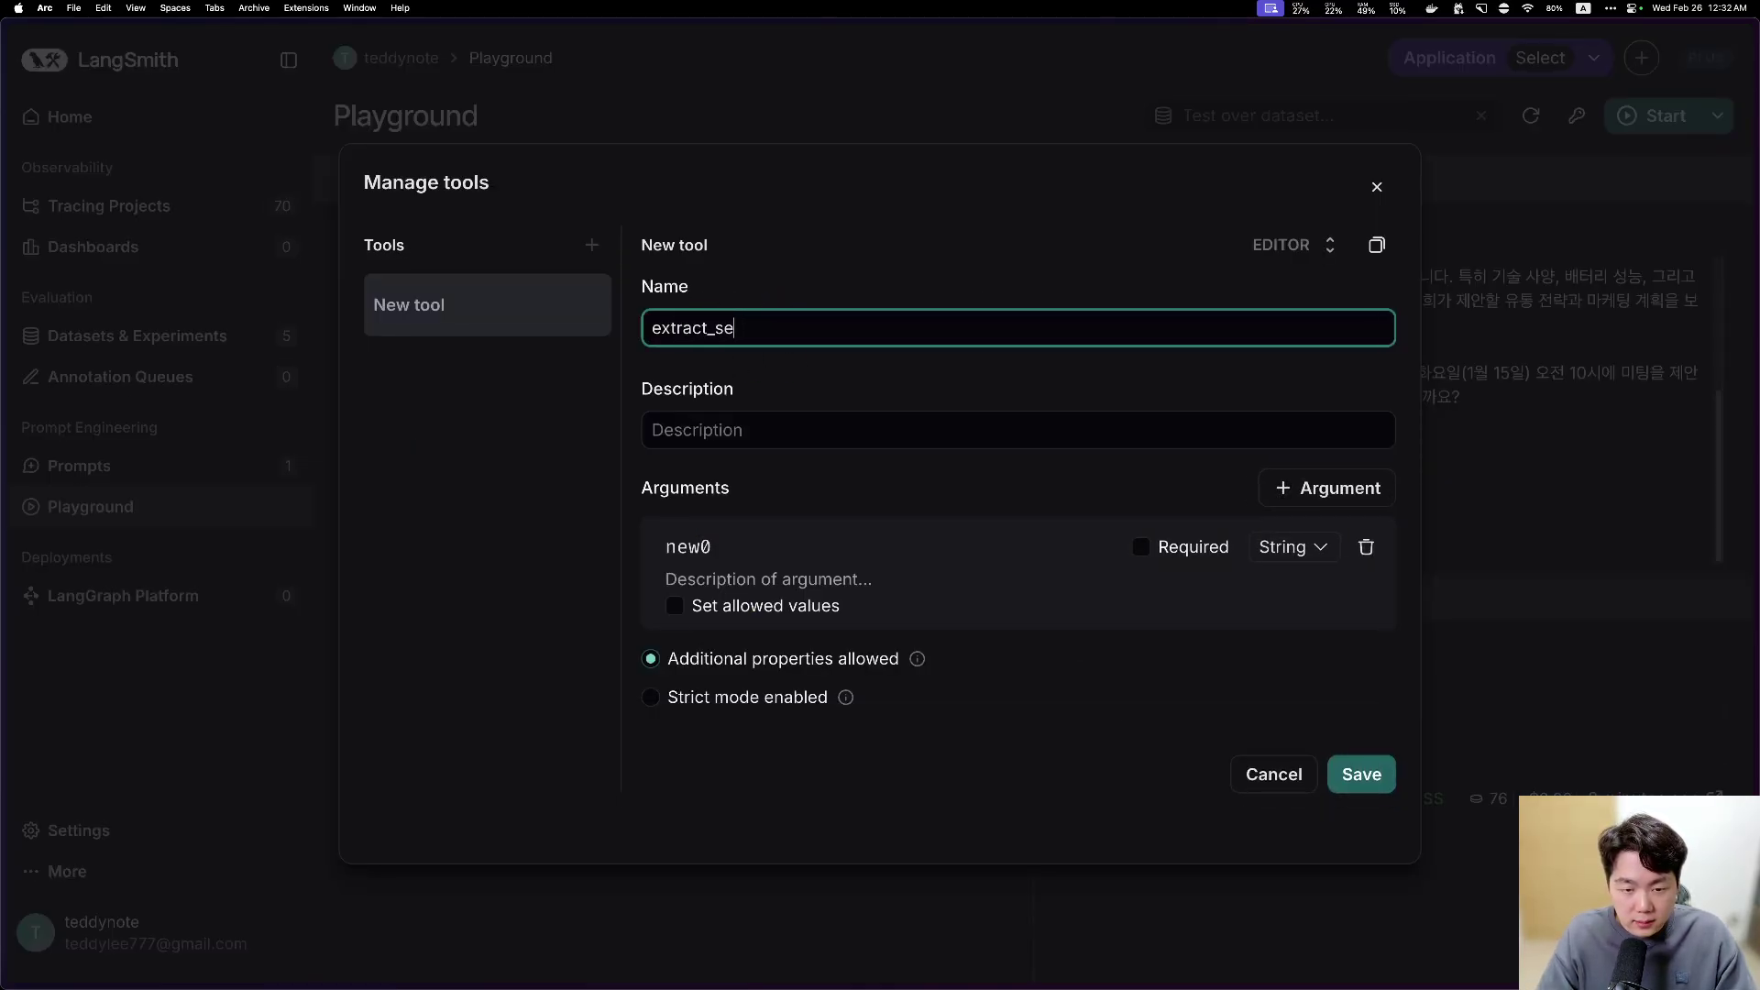
text(nder_name)
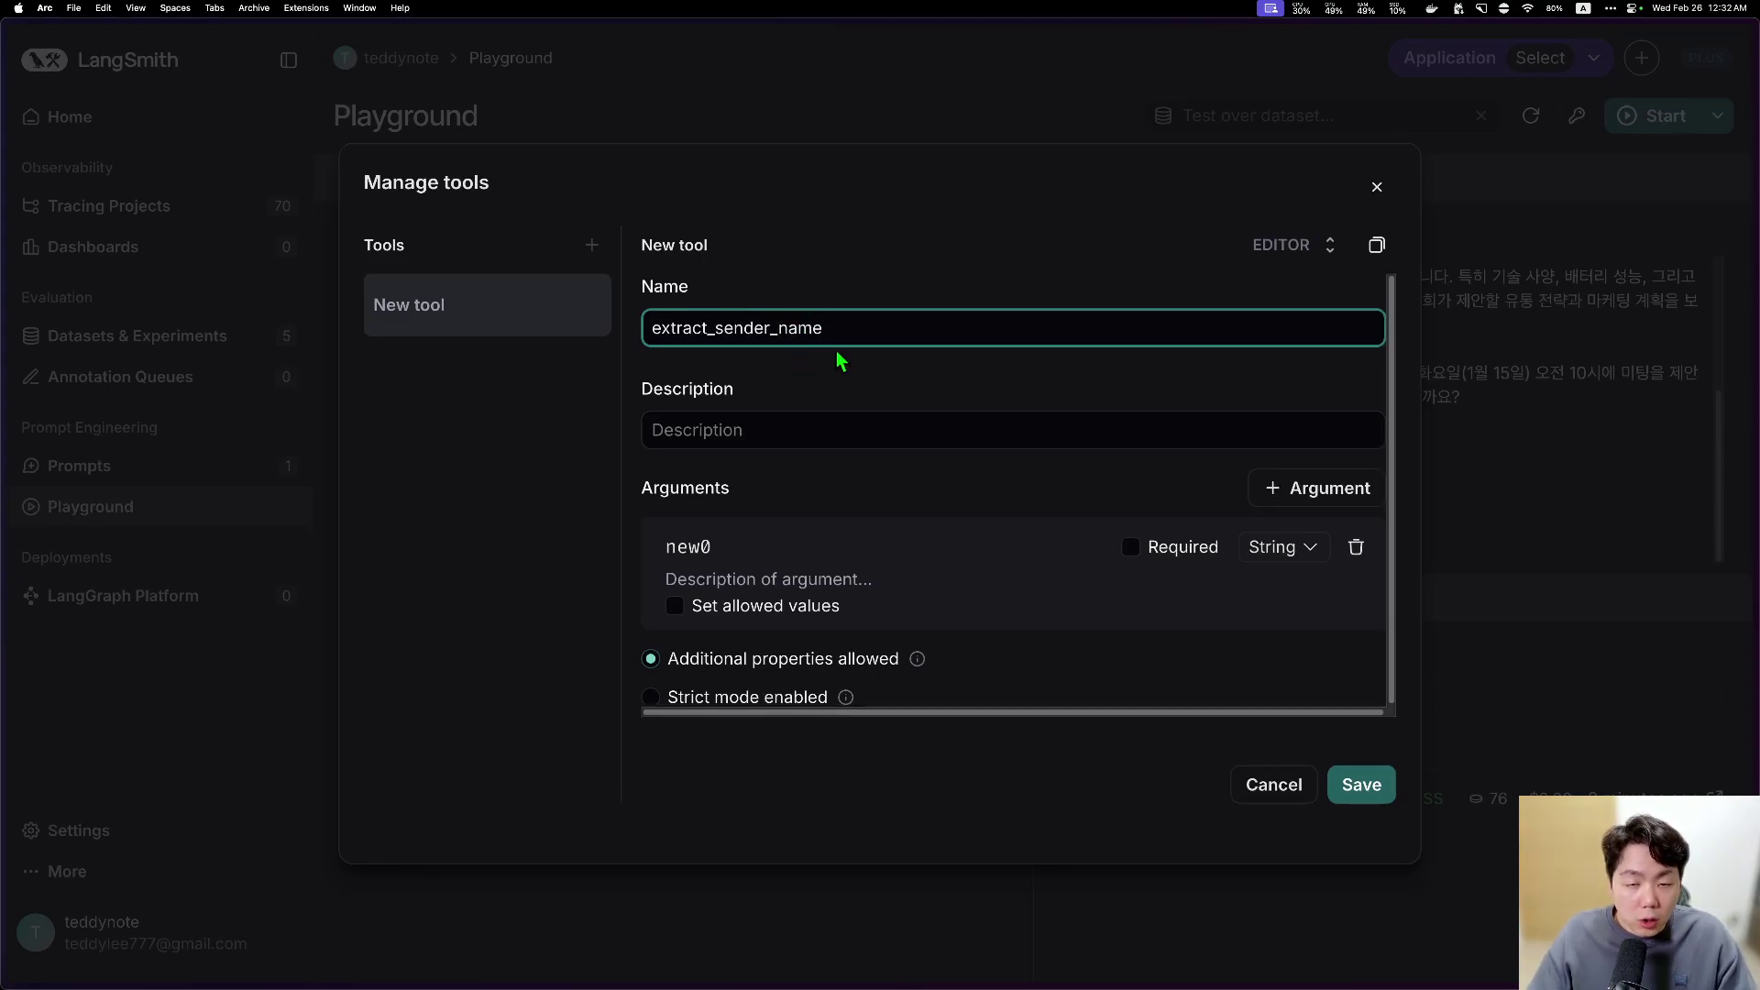
click(780, 430)
text(extract)
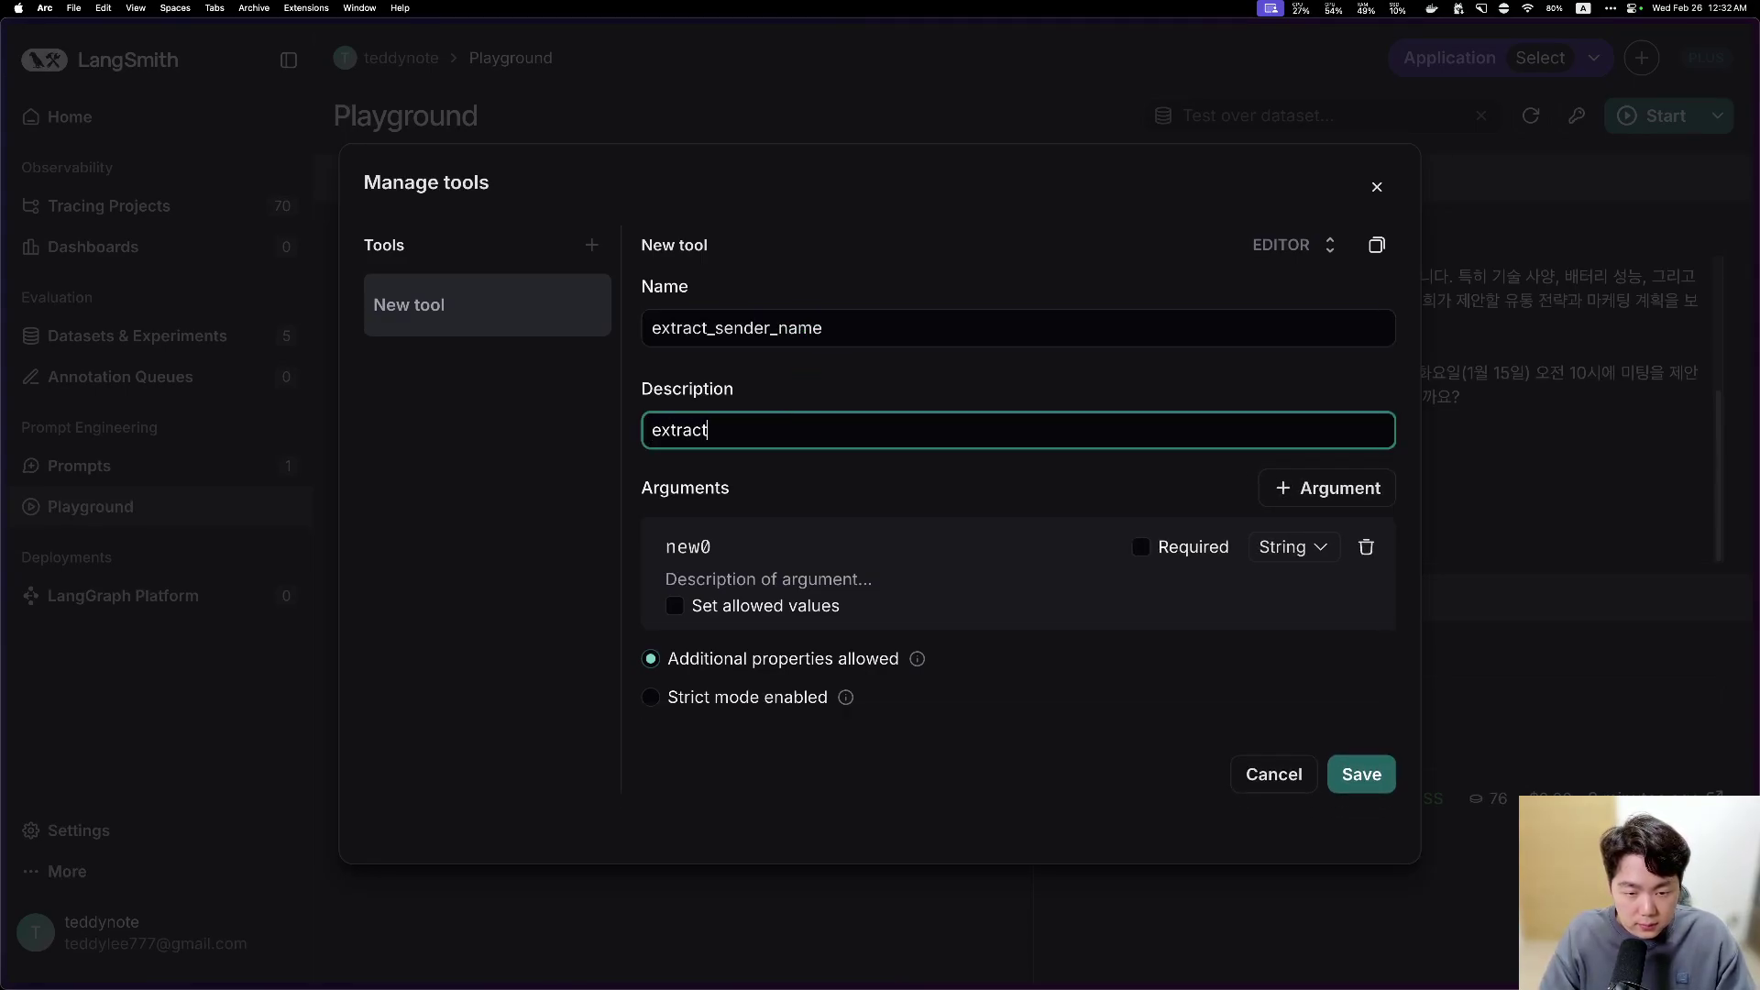
text( email se)
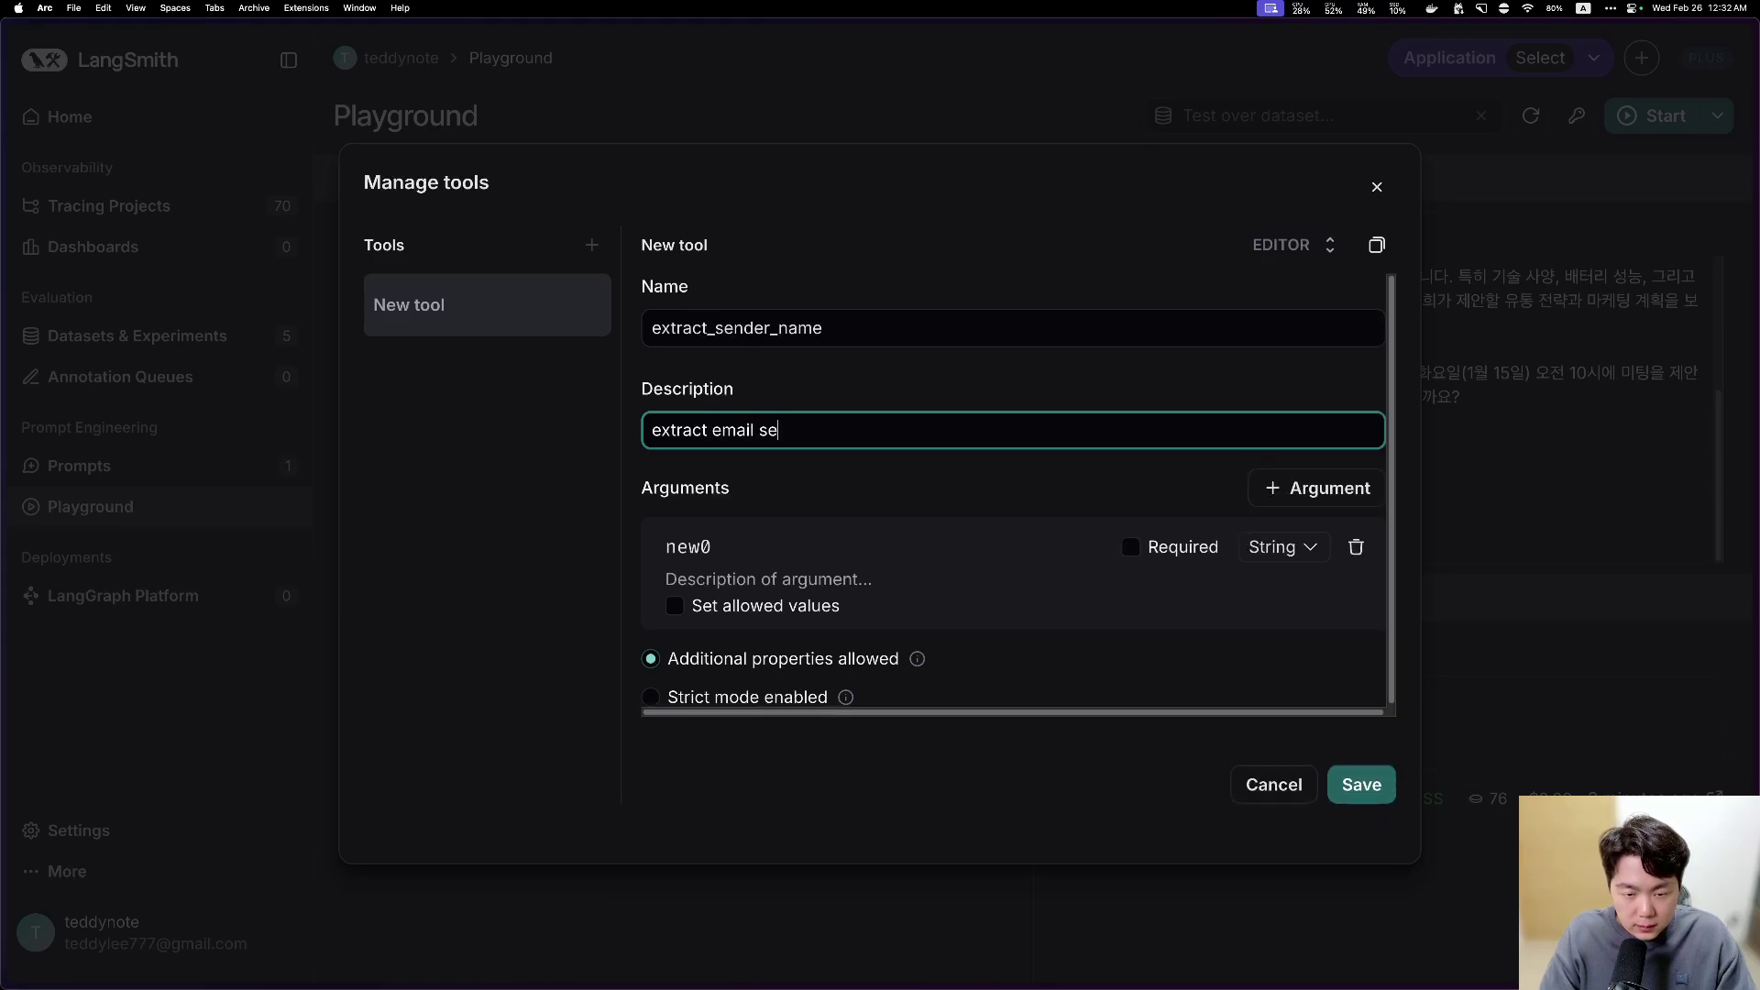
text(nder's name)
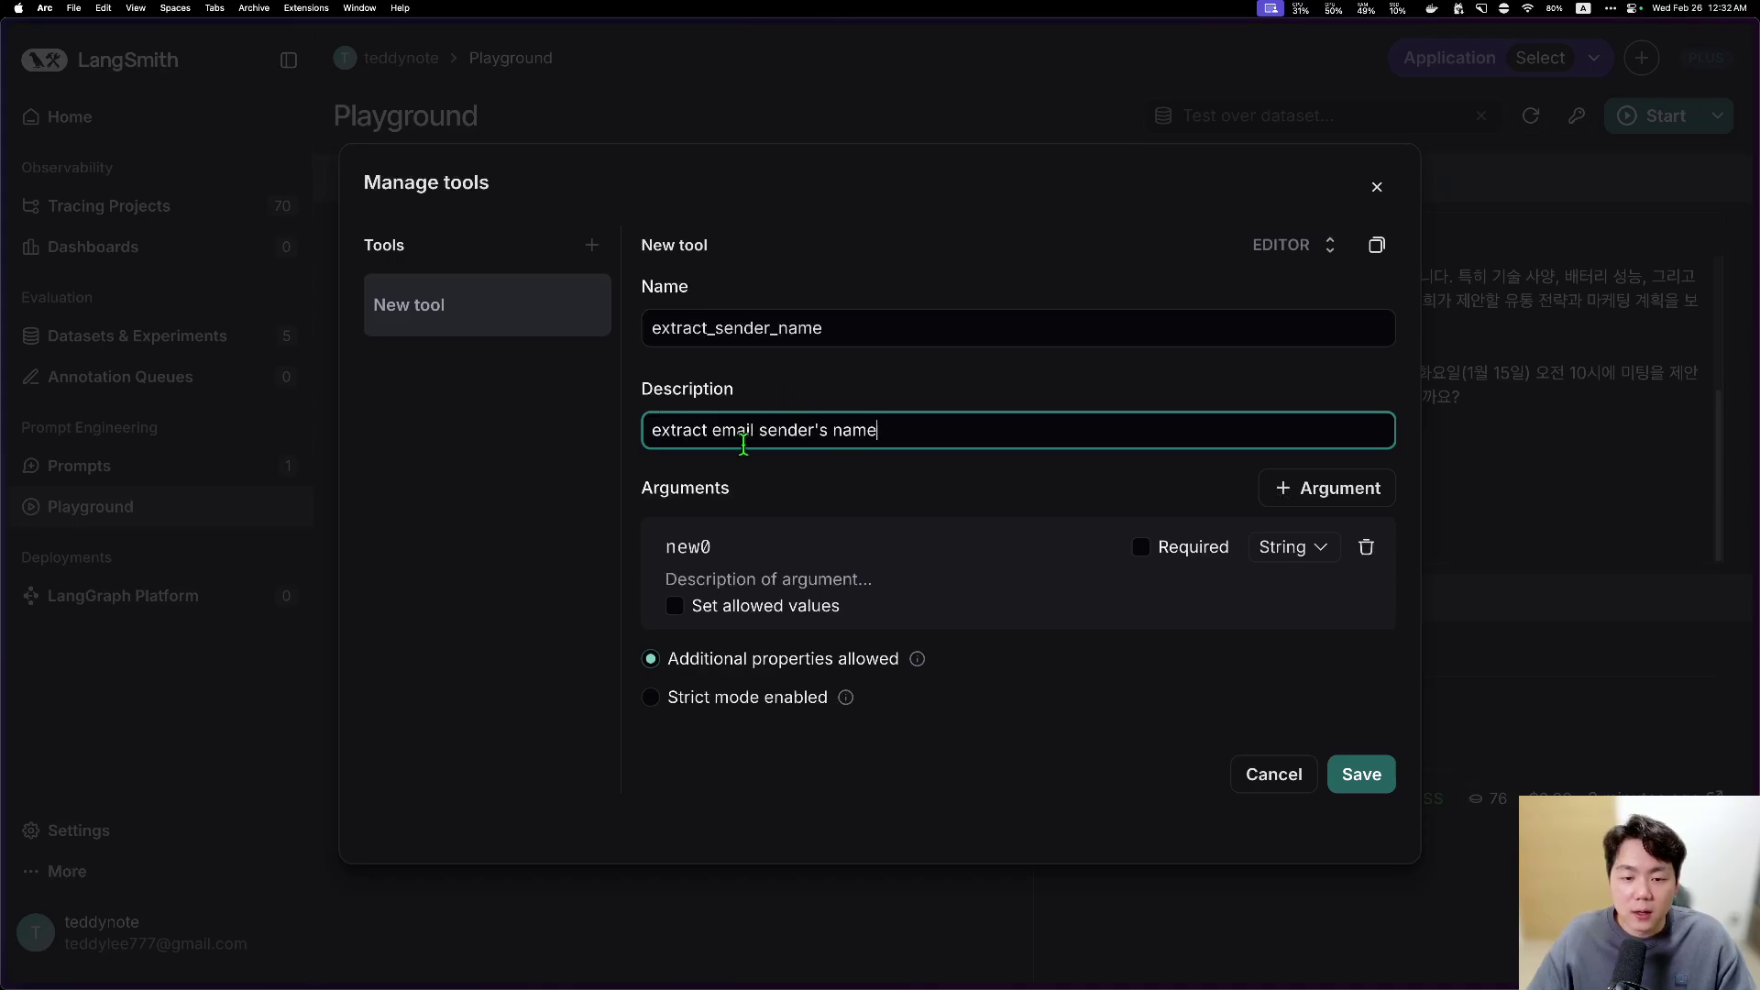
drag(691, 435, 899, 445)
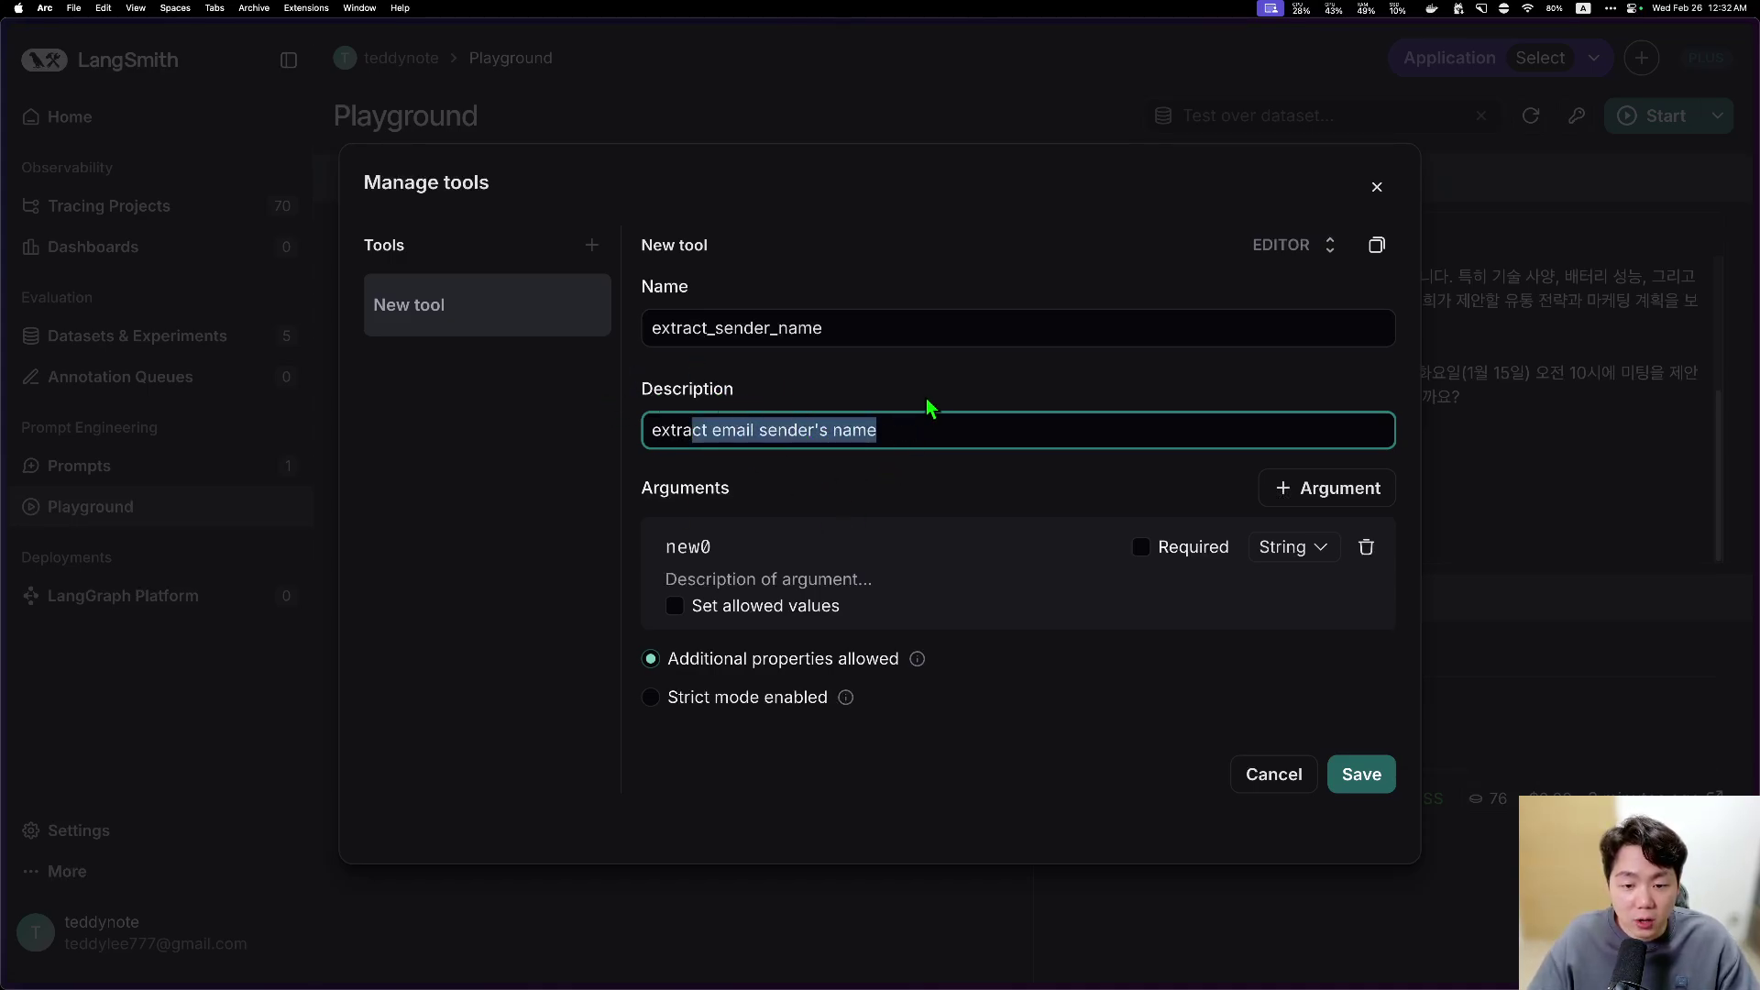
click(1057, 477)
Step: Name the tool's argument sender, save the tool and return to the prompt
double_click(724, 542)
text(sender)
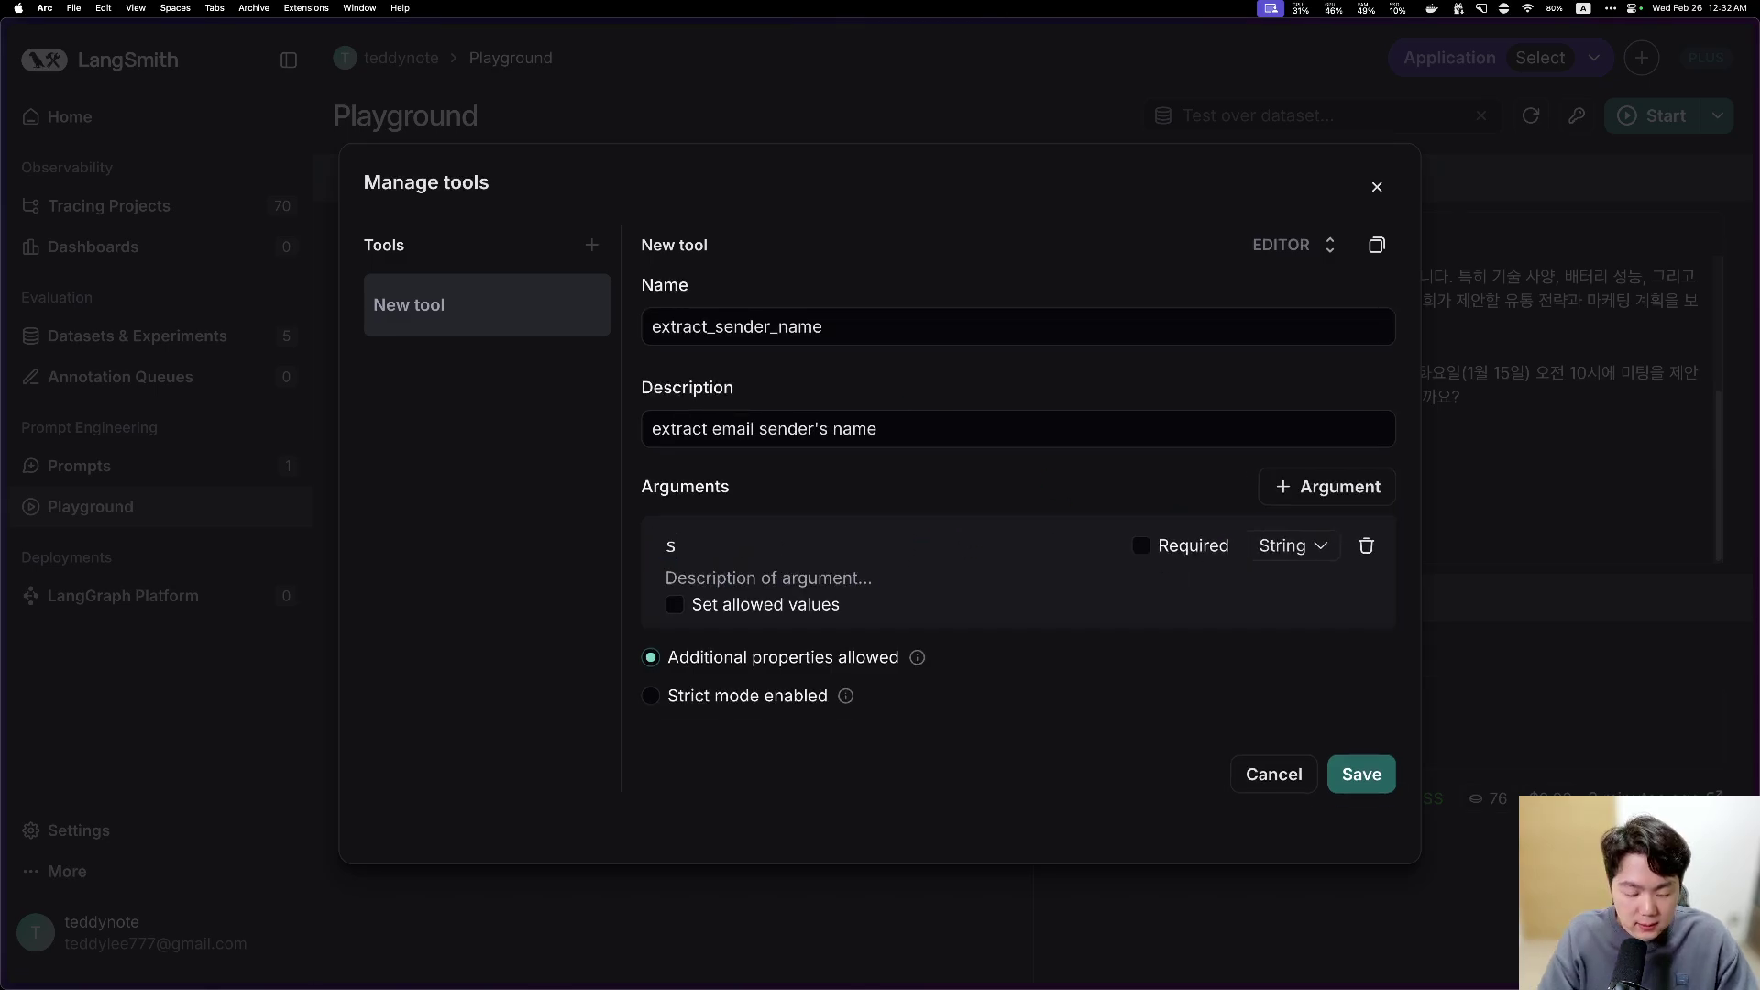
click(1362, 785)
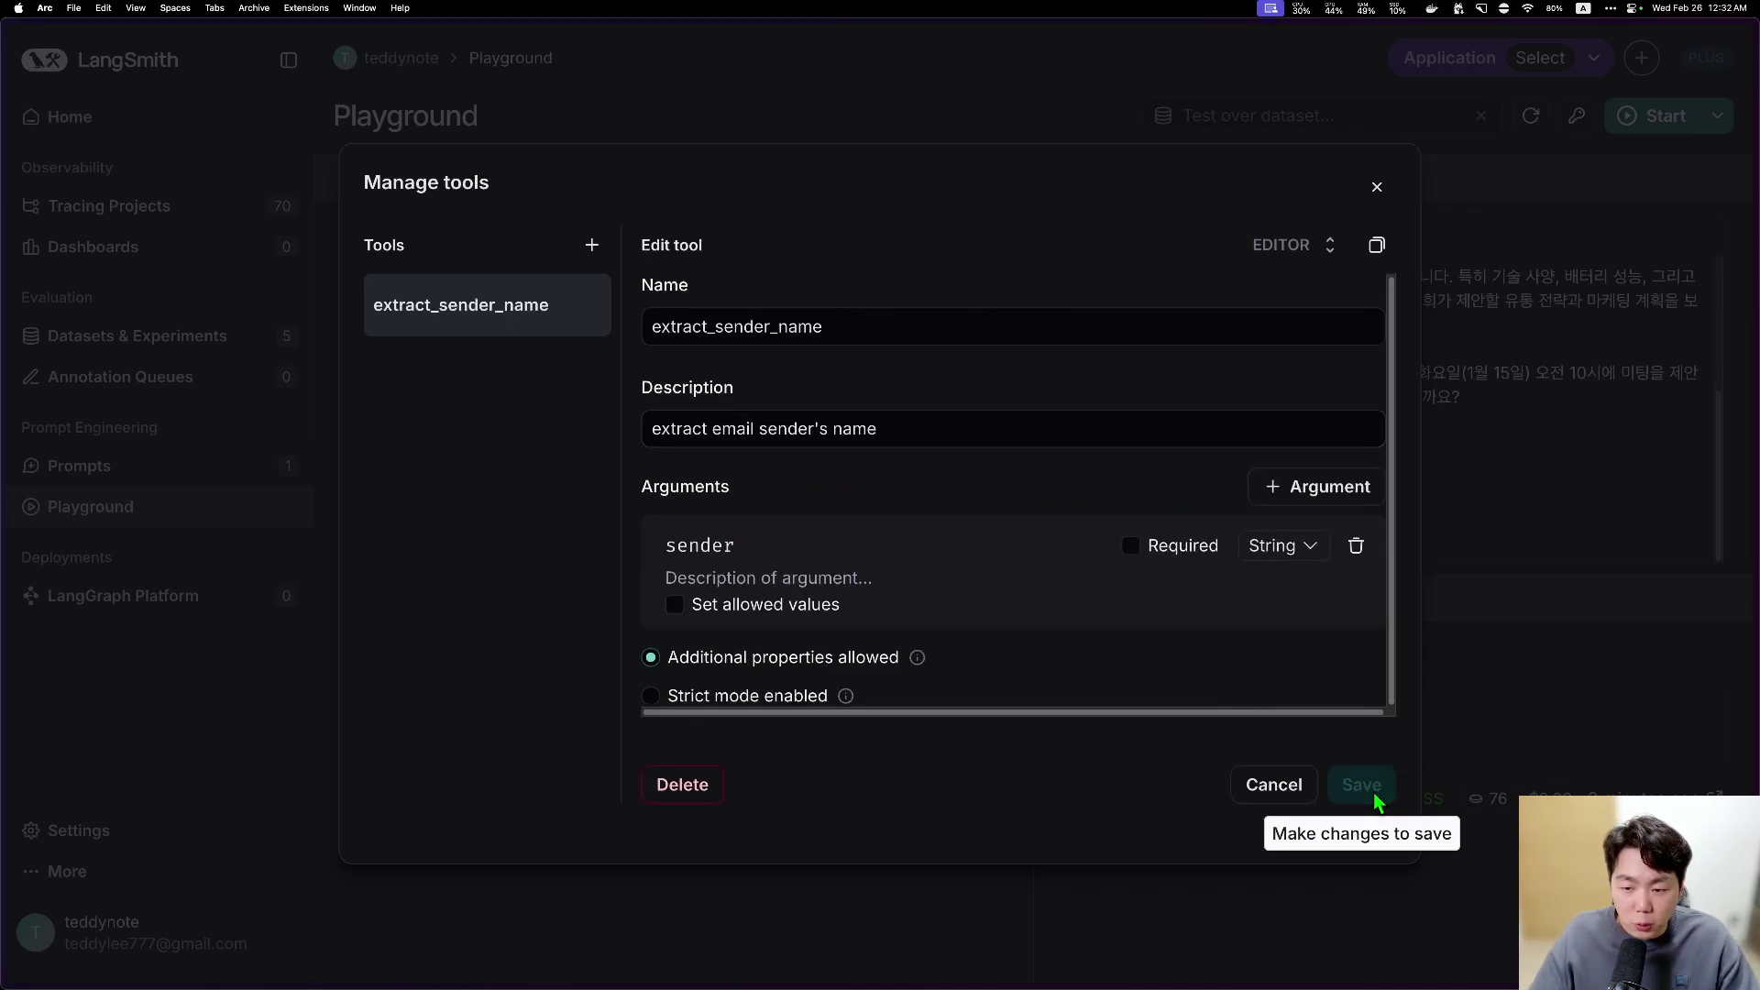
click(1378, 188)
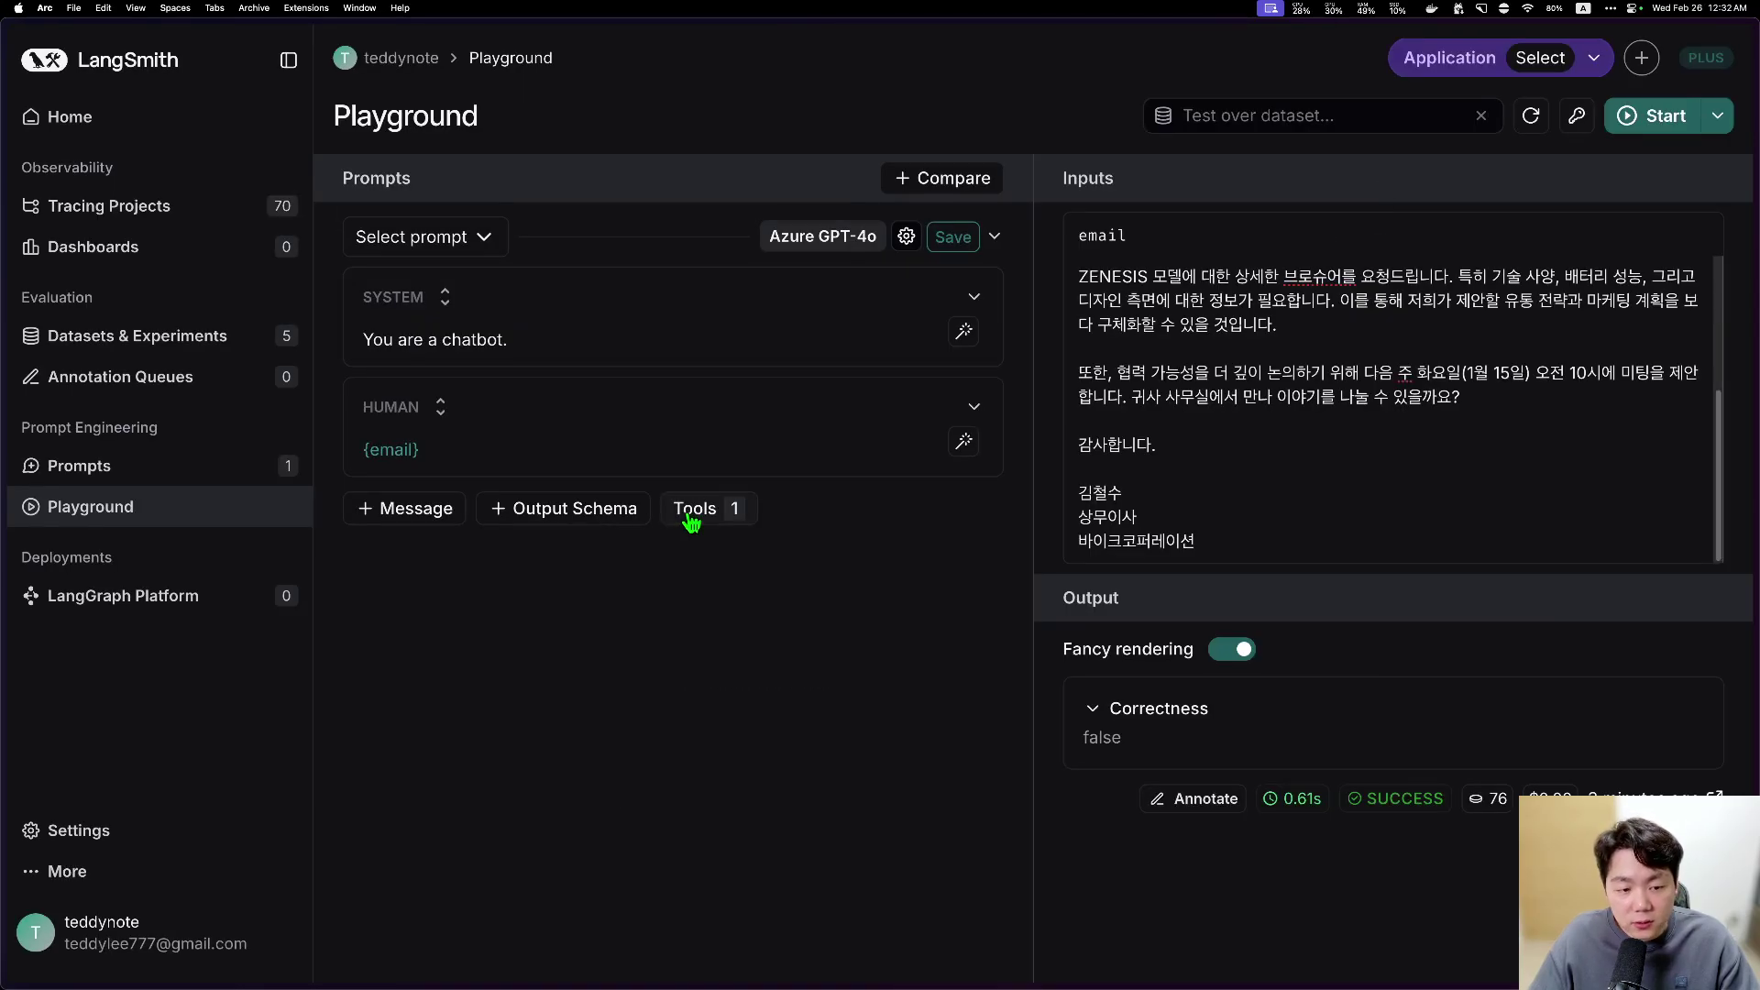
Step: Run the prompt with the tool and compare the returned sender value with the email's From line
click(1658, 117)
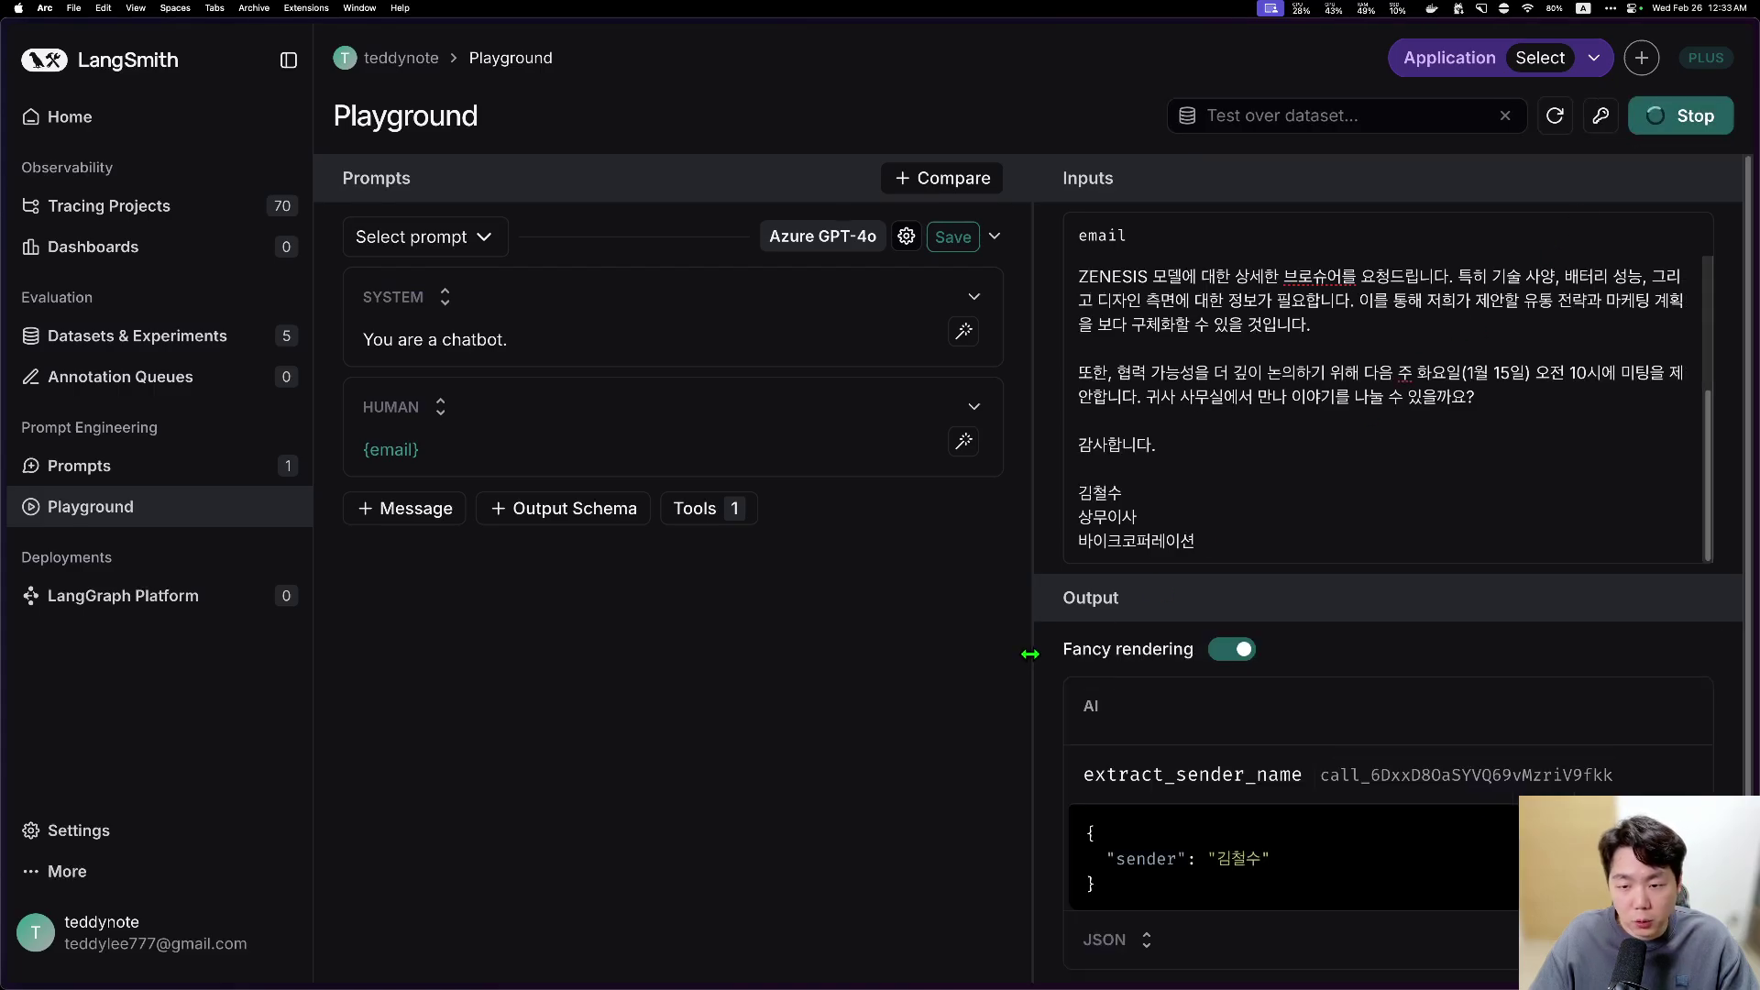
drag(1119, 859, 1295, 876)
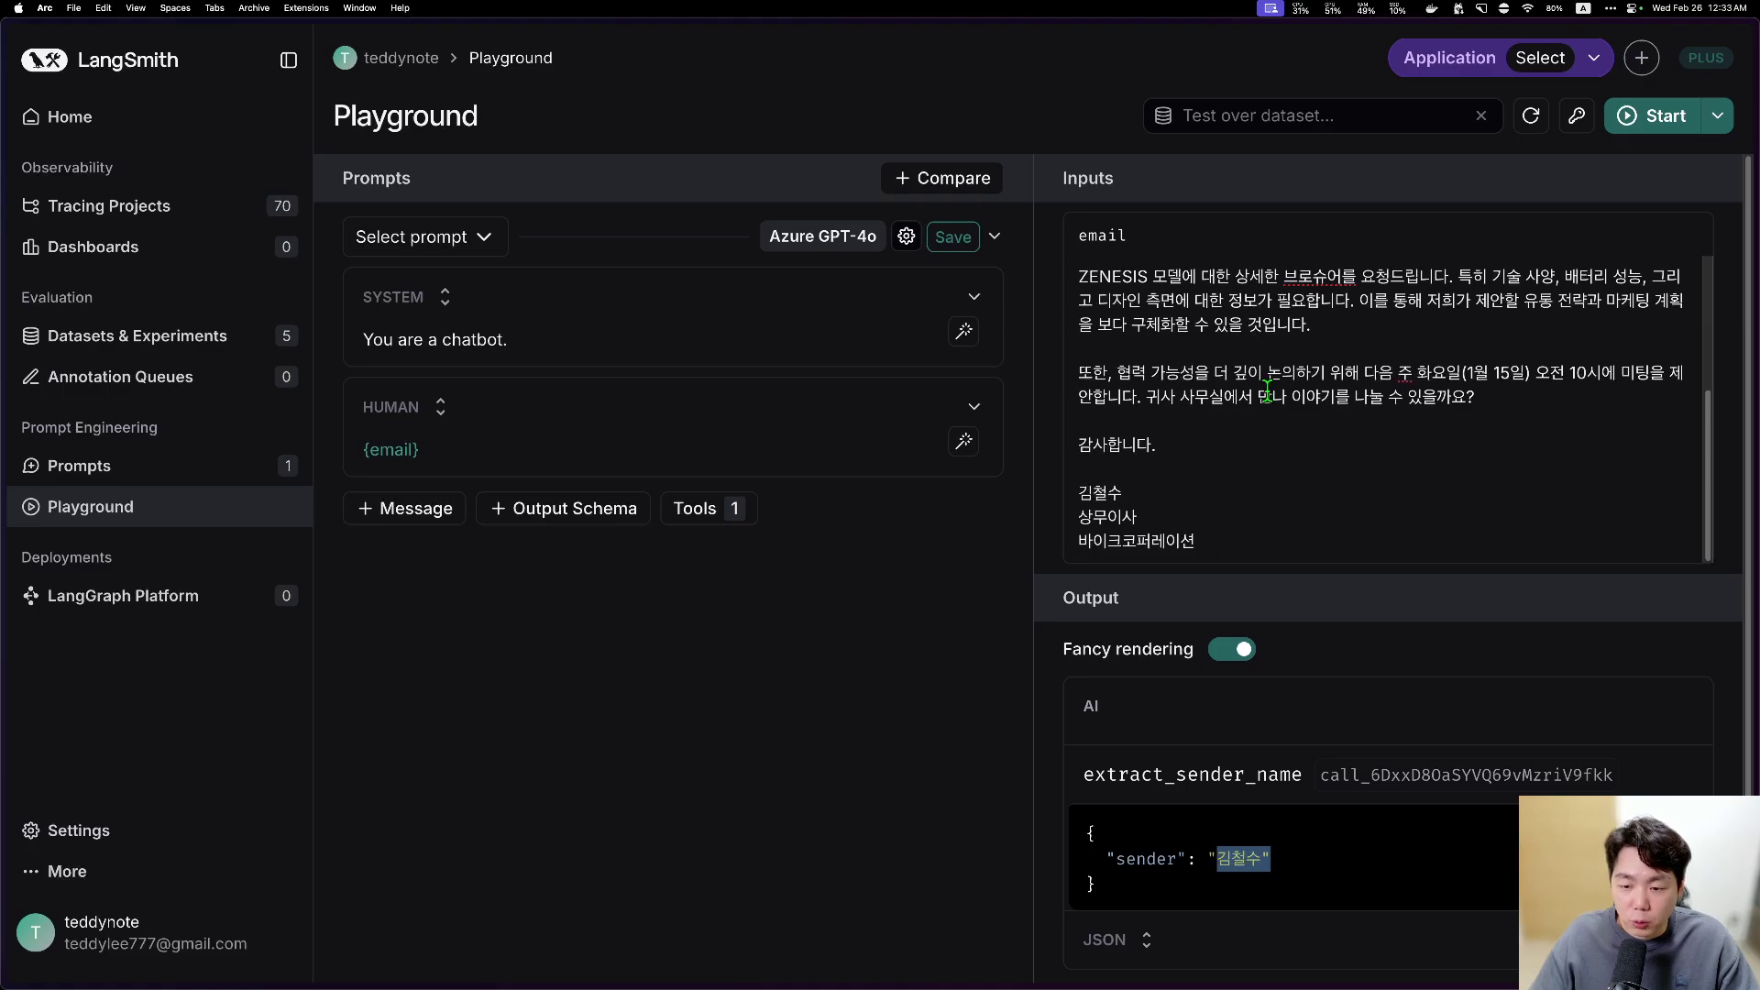
scroll(1262, 440, up, 3)
drag(1126, 276, 1168, 269)
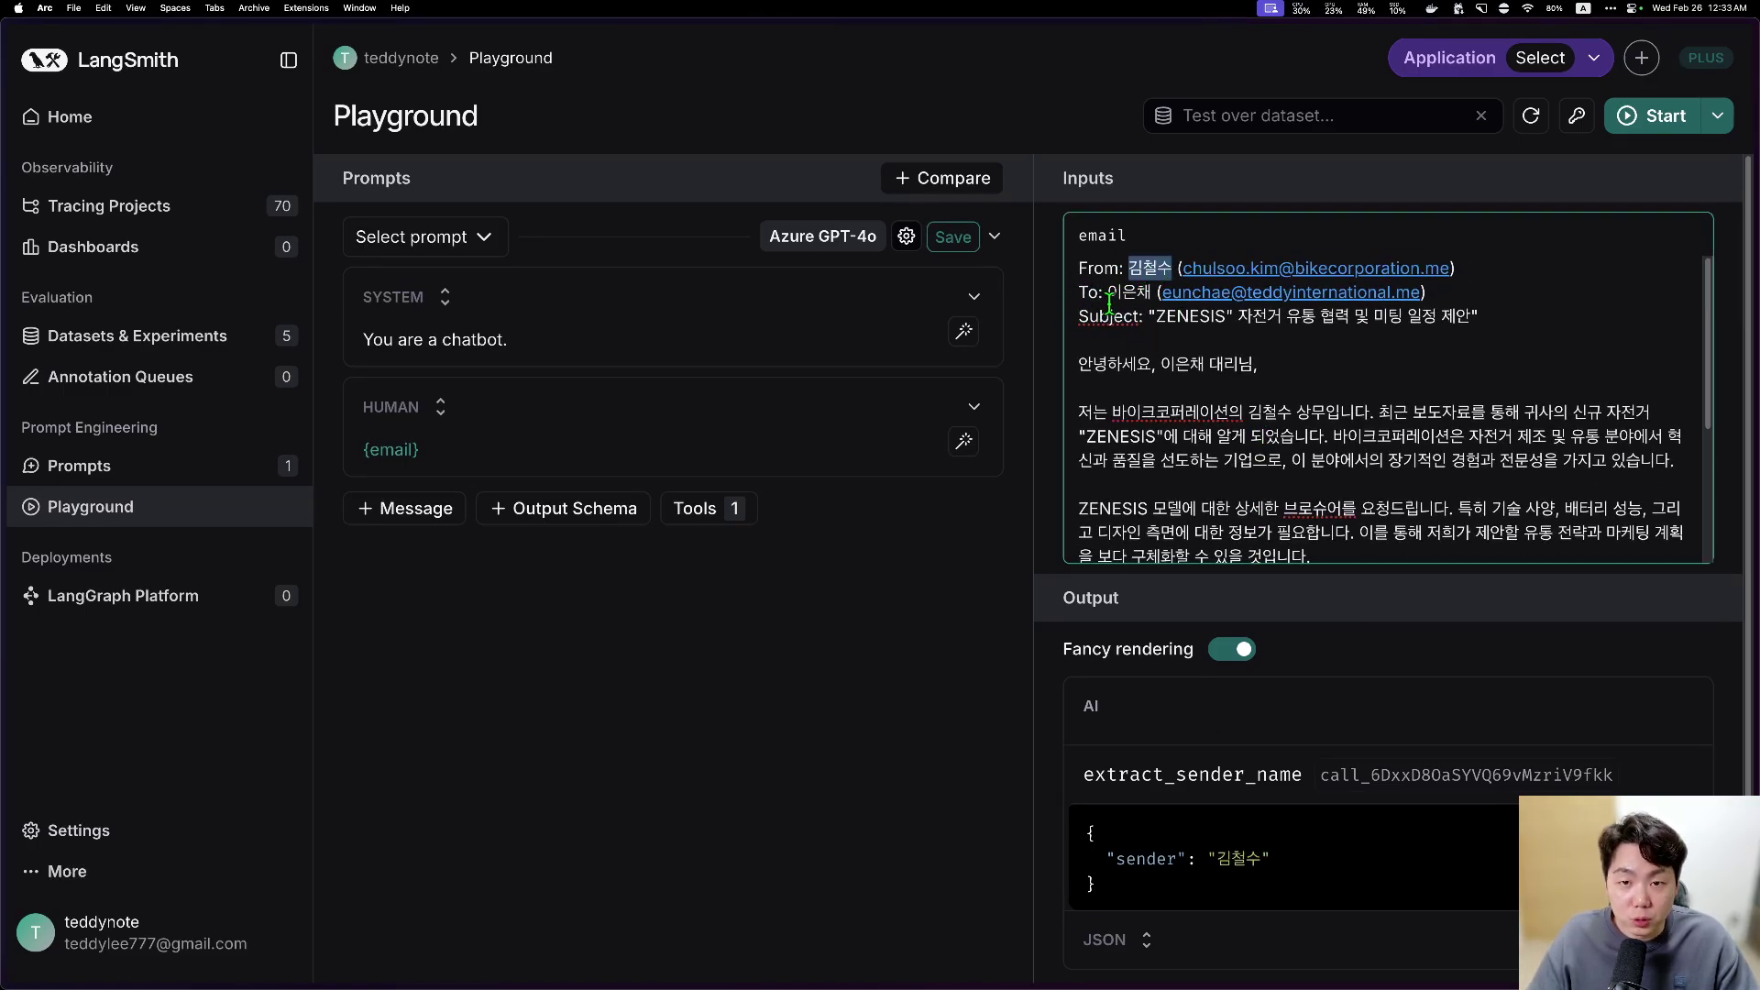
Step: Start a second tool named extract_sender_email with the description "extract sender's email address"
click(701, 512)
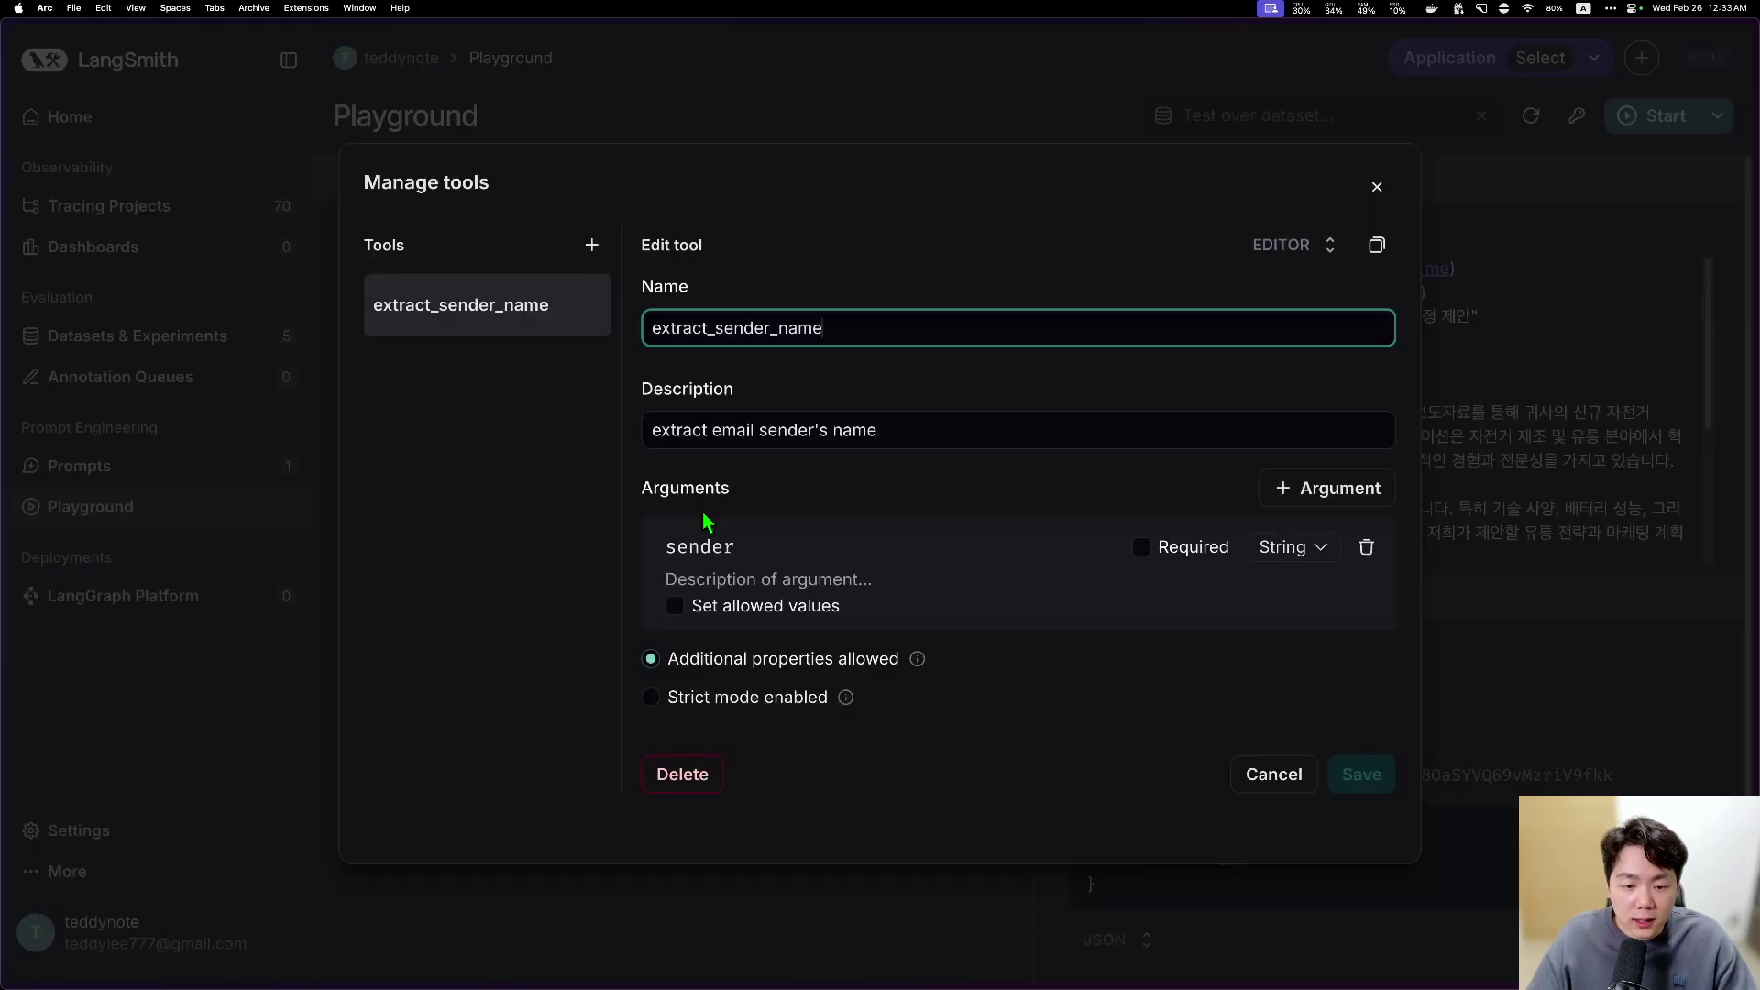
click(587, 243)
text(e)
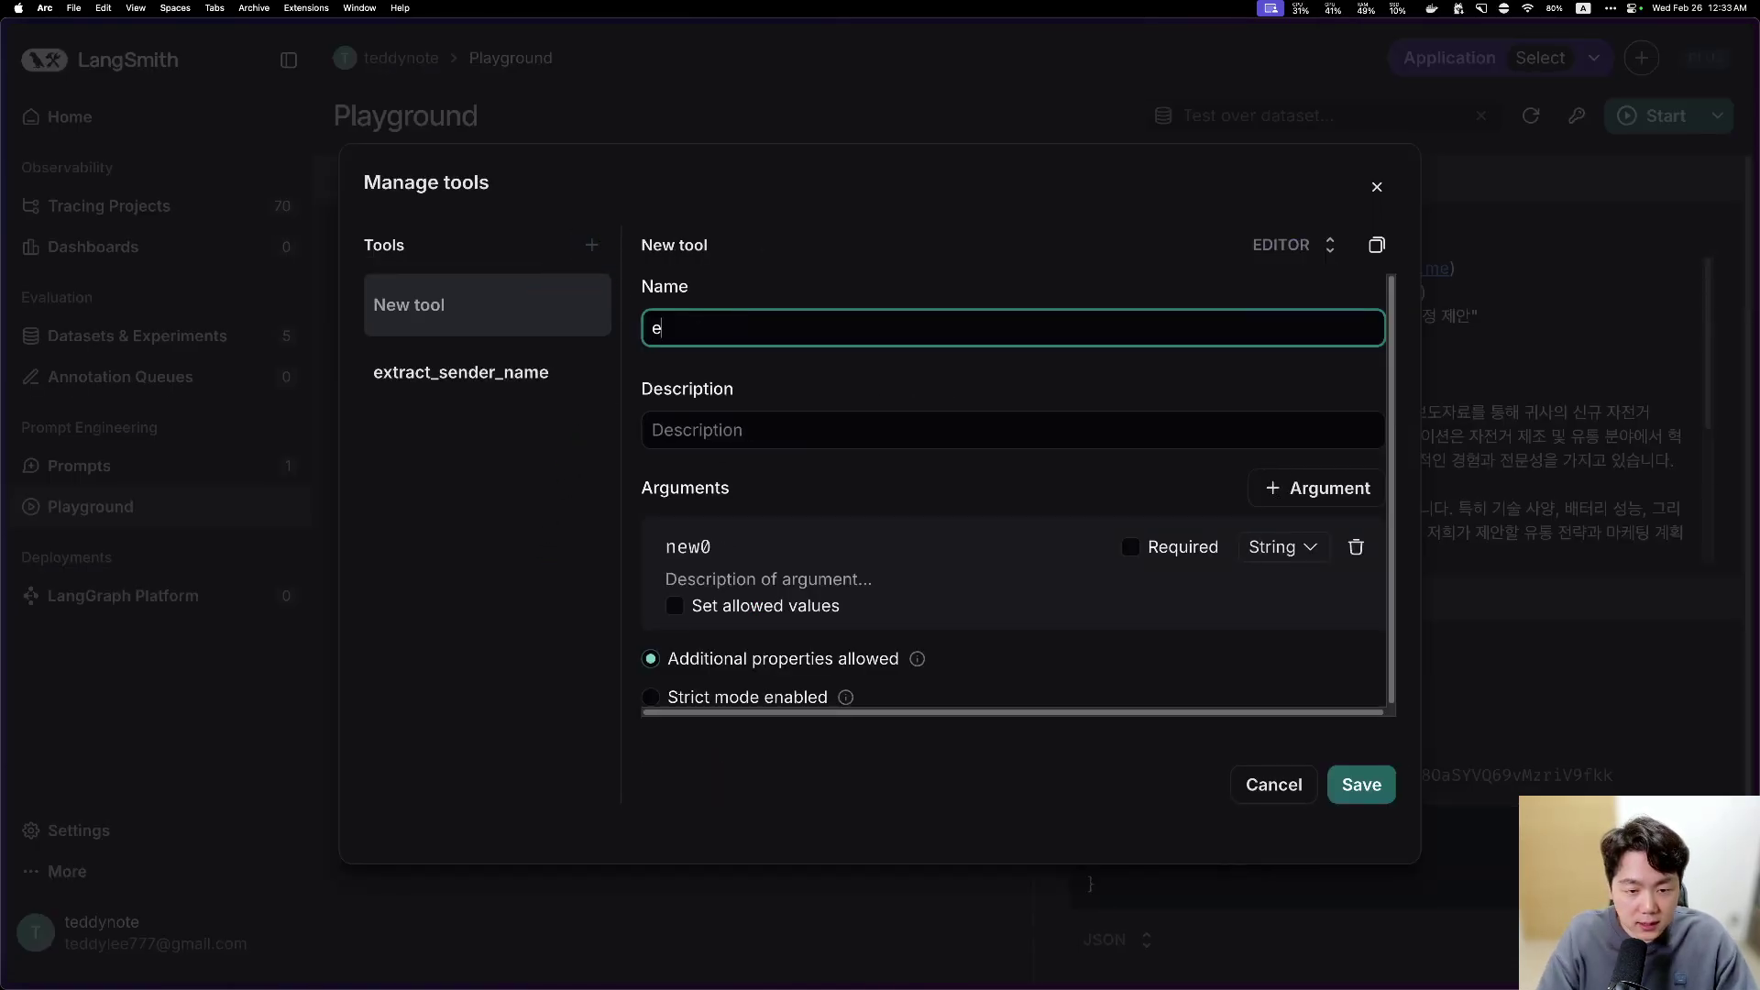
text(xtract_sender_email)
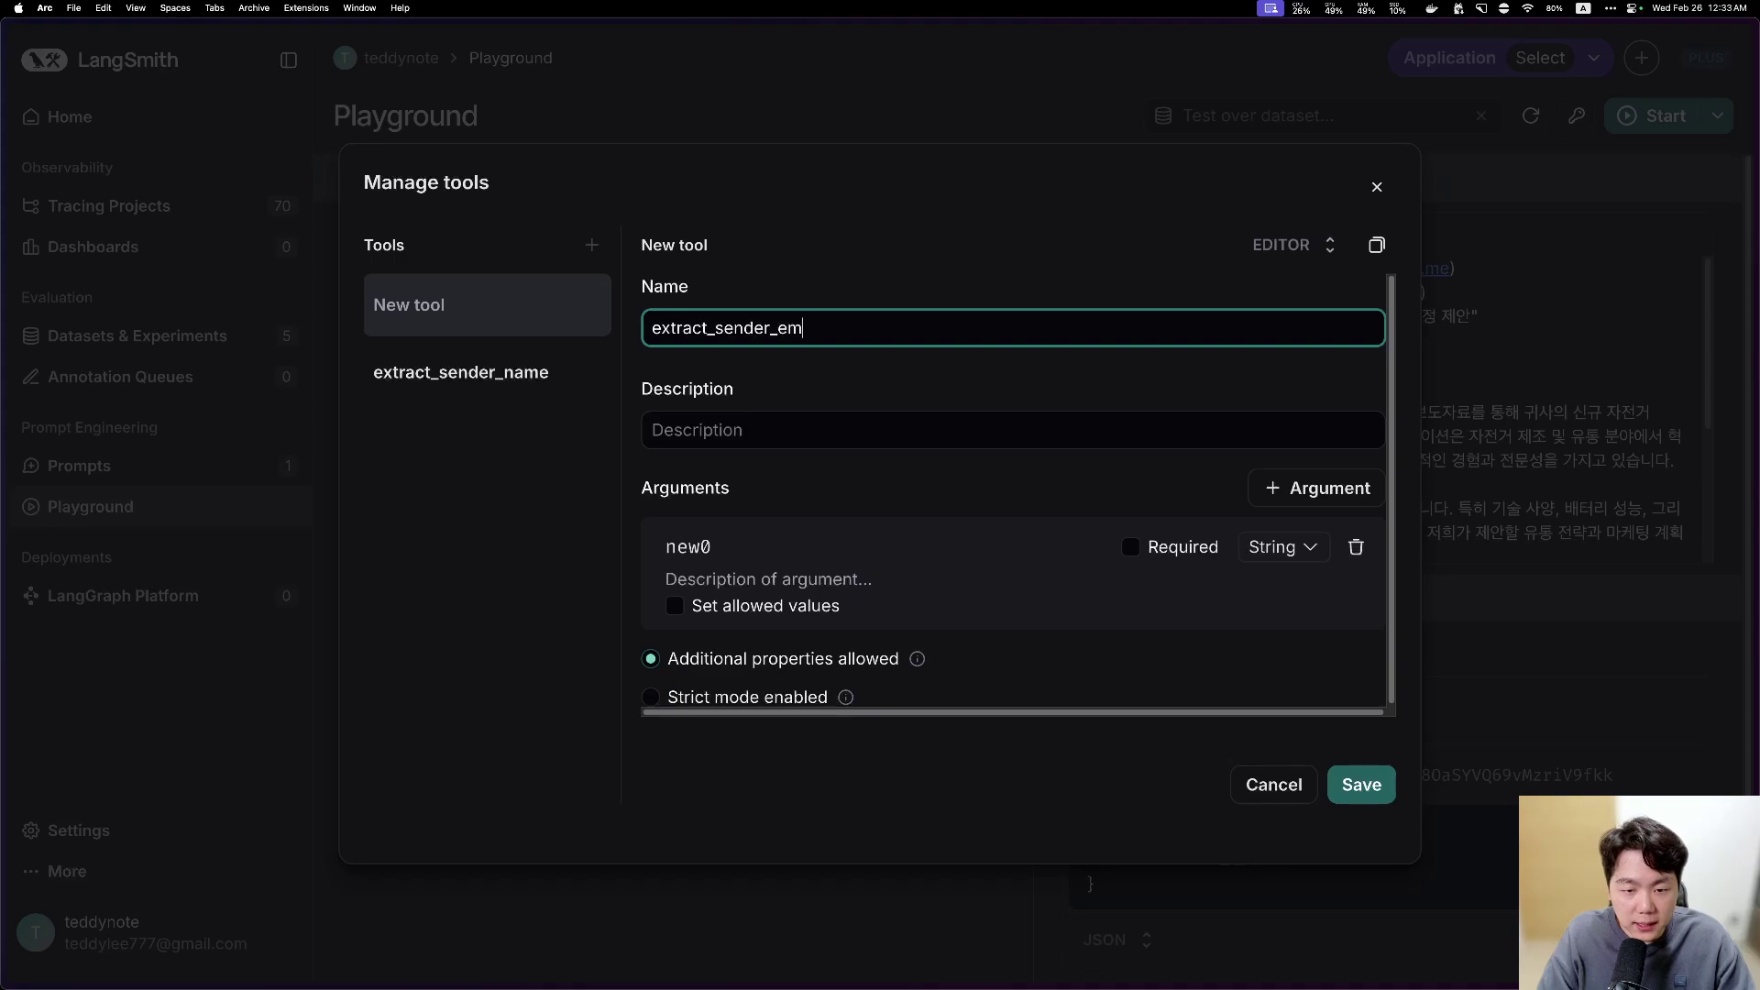
key(Tab)
text(extract es)
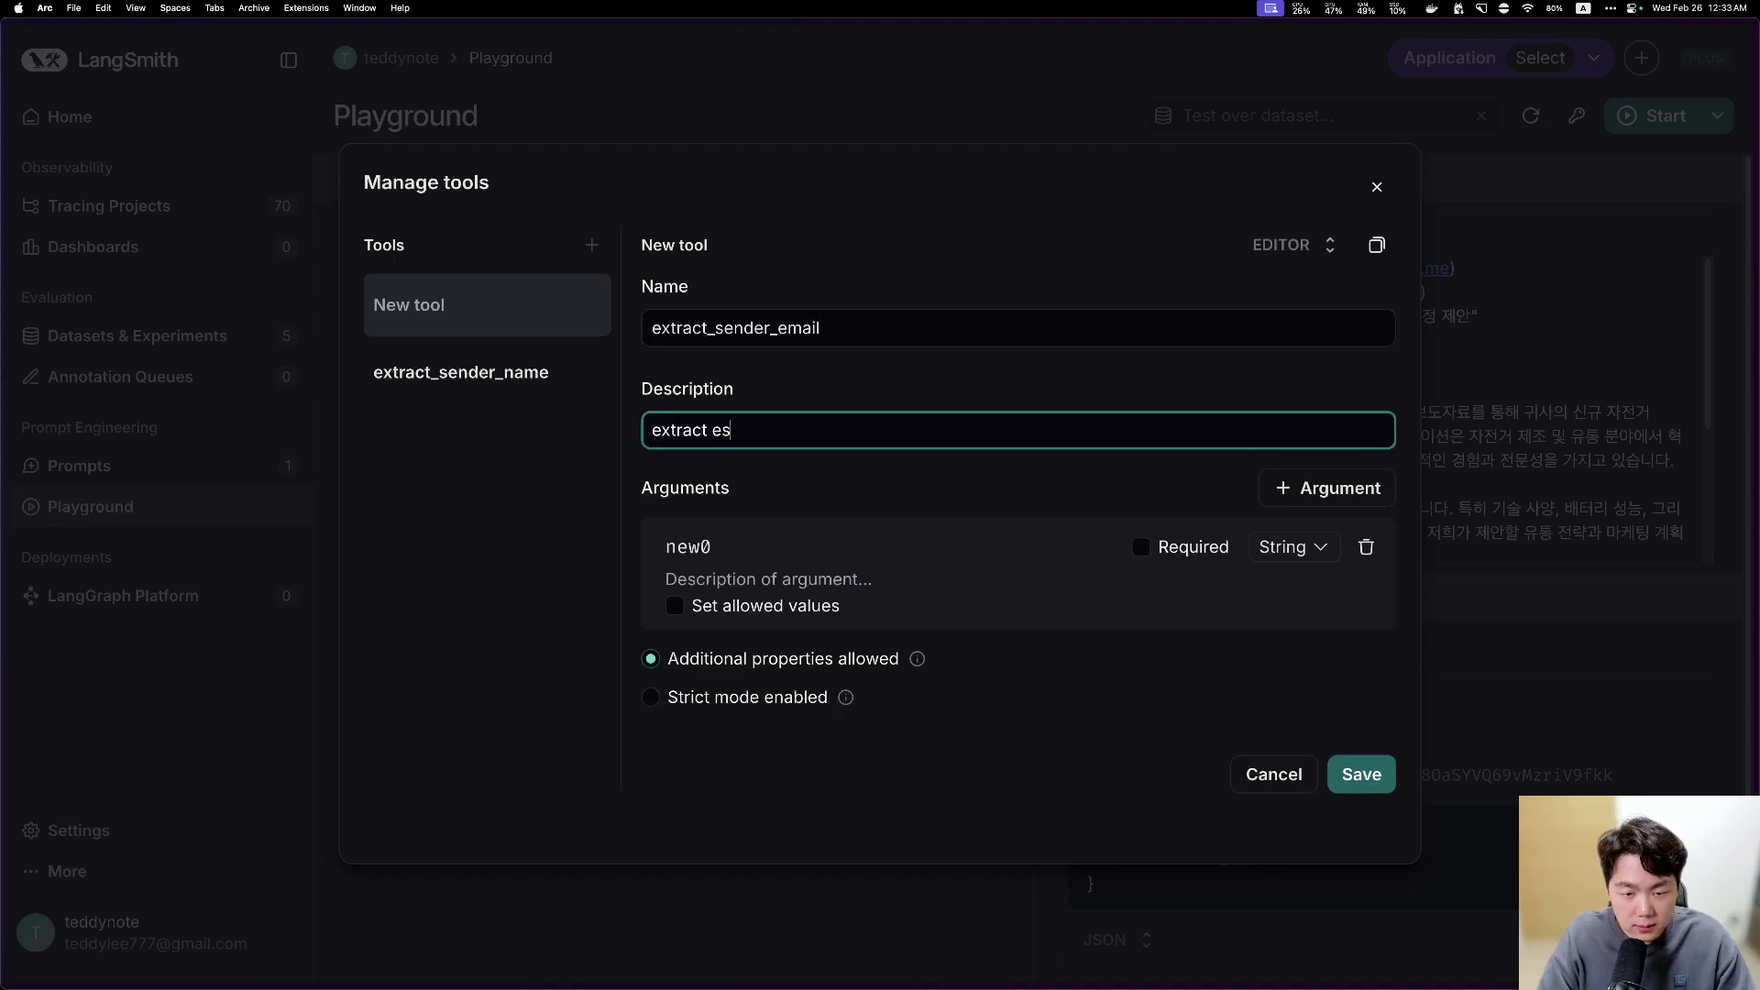
key(BackSpace)
key(BackSpace)
text(sender's email add)
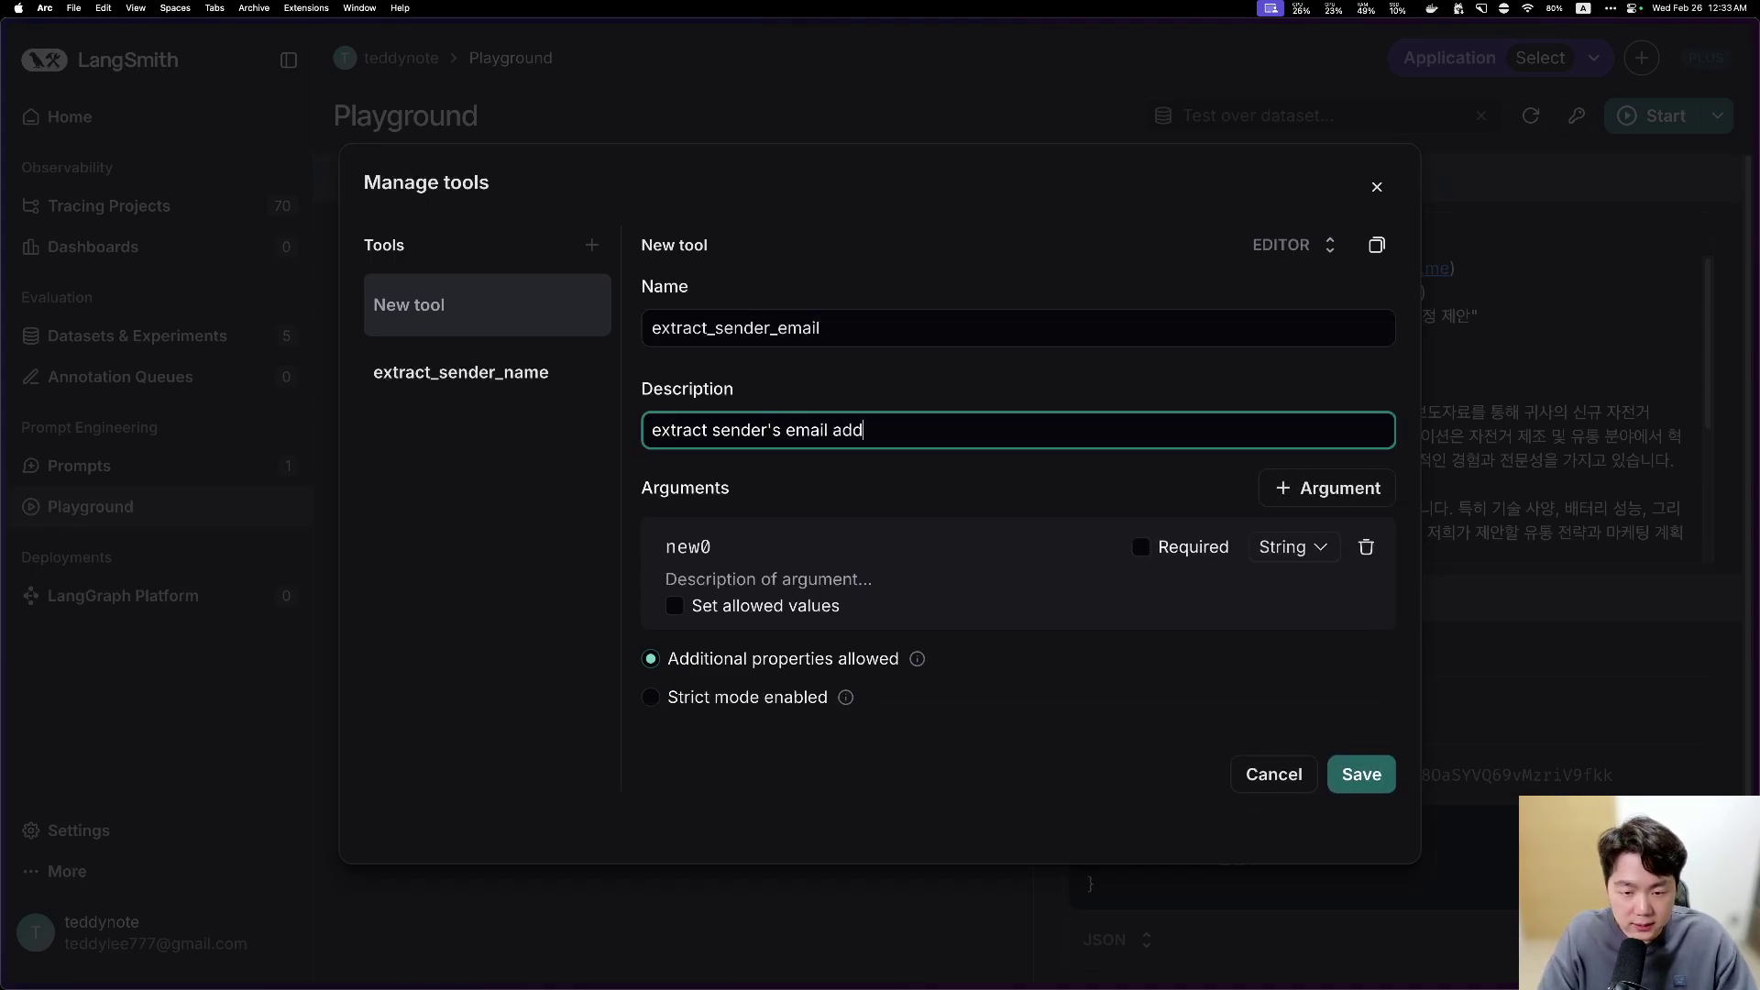
text(ress)
Step: Name the second tool's argument email_address and save the tool
drag(721, 546, 572, 545)
text(email_address)
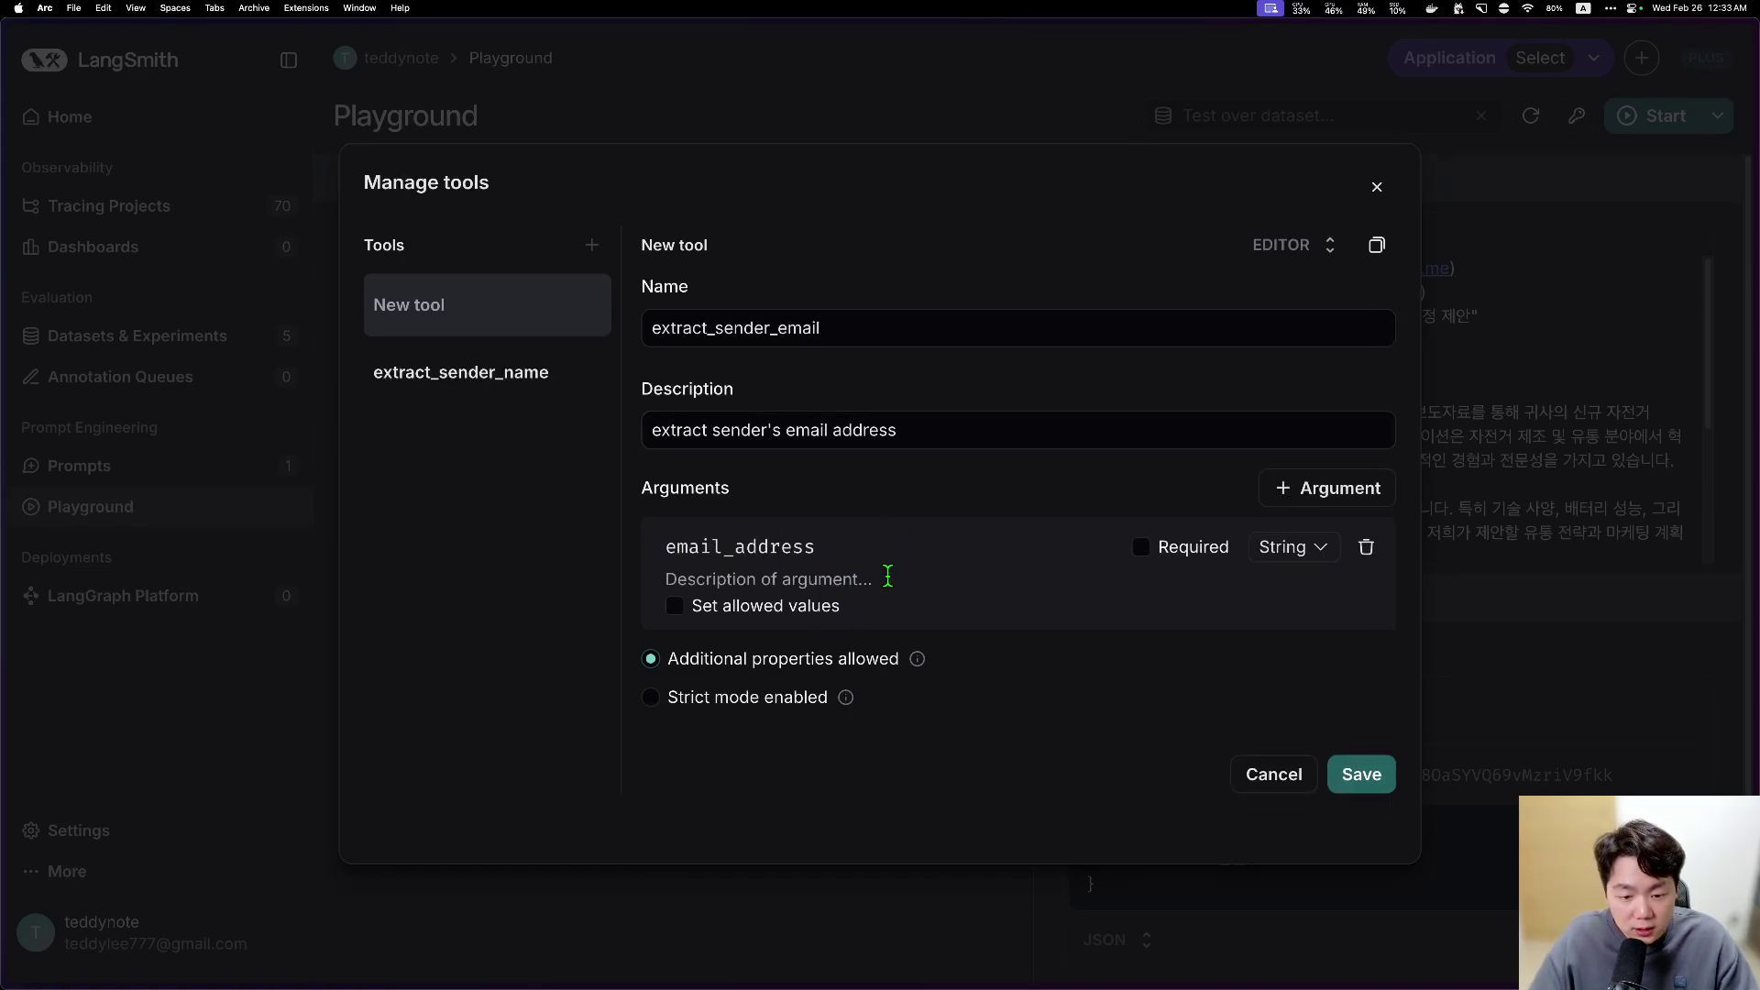
click(1361, 774)
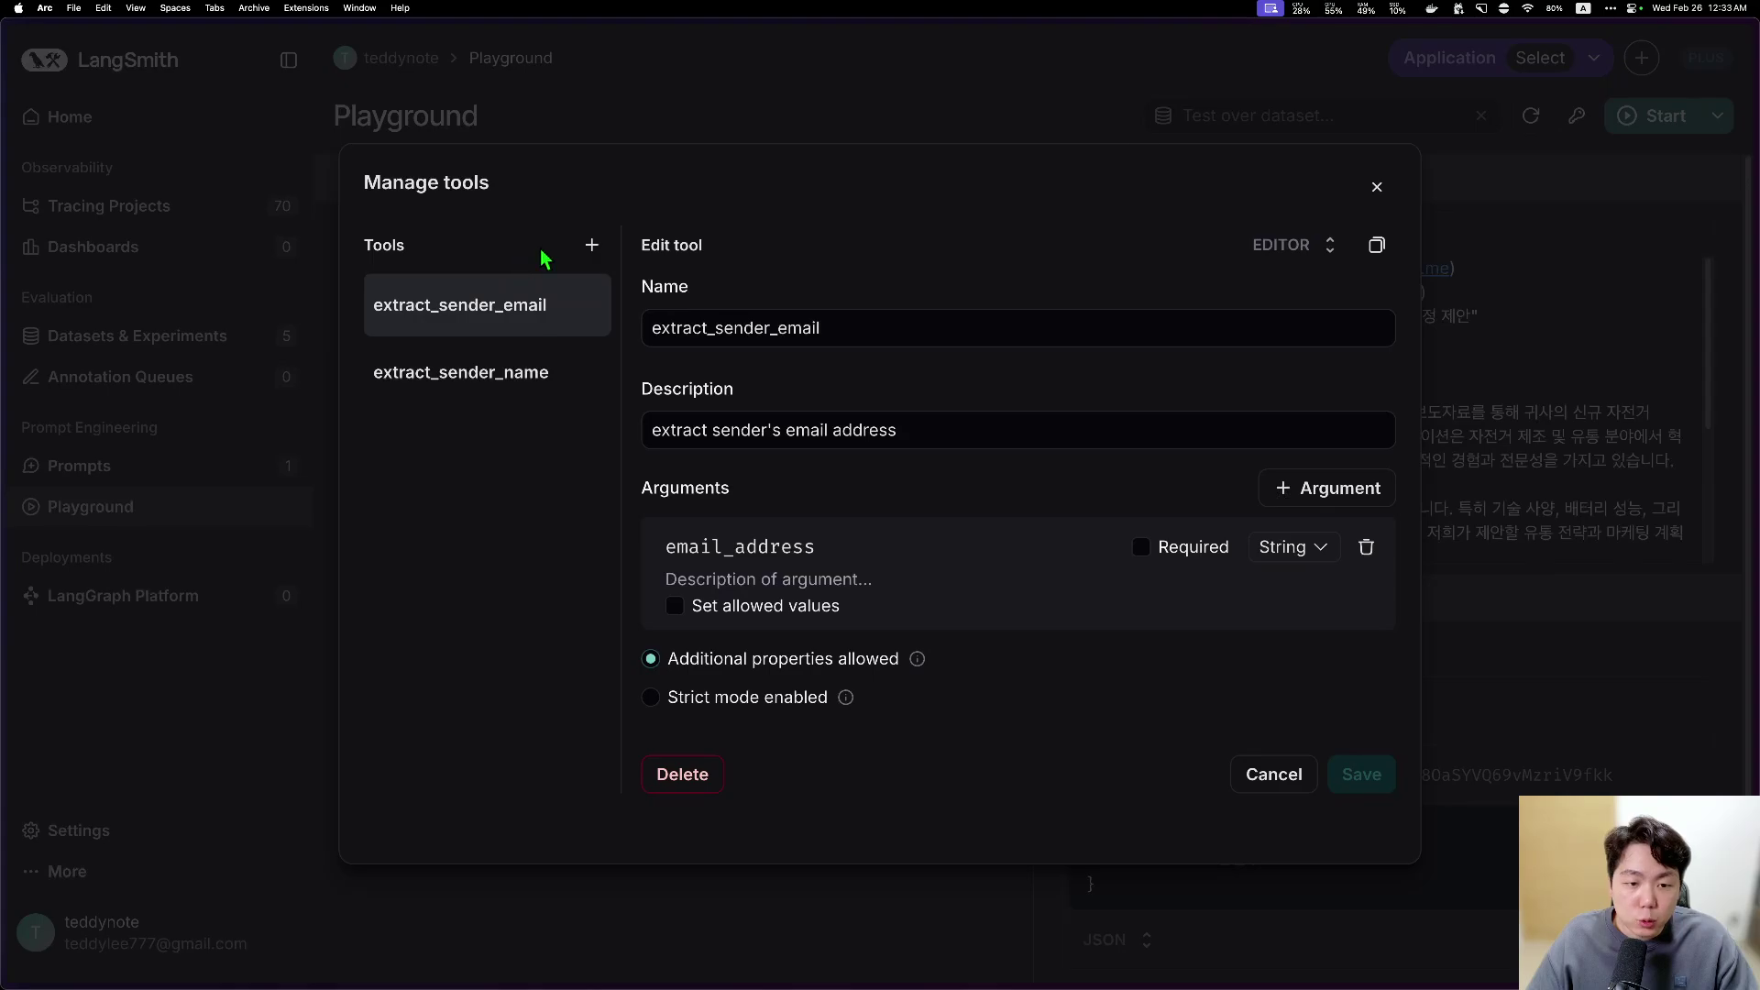
Step: Start a third tool named meeting_date with the description "extract information about meeting date"
click(594, 246)
click(723, 327)
text(m)
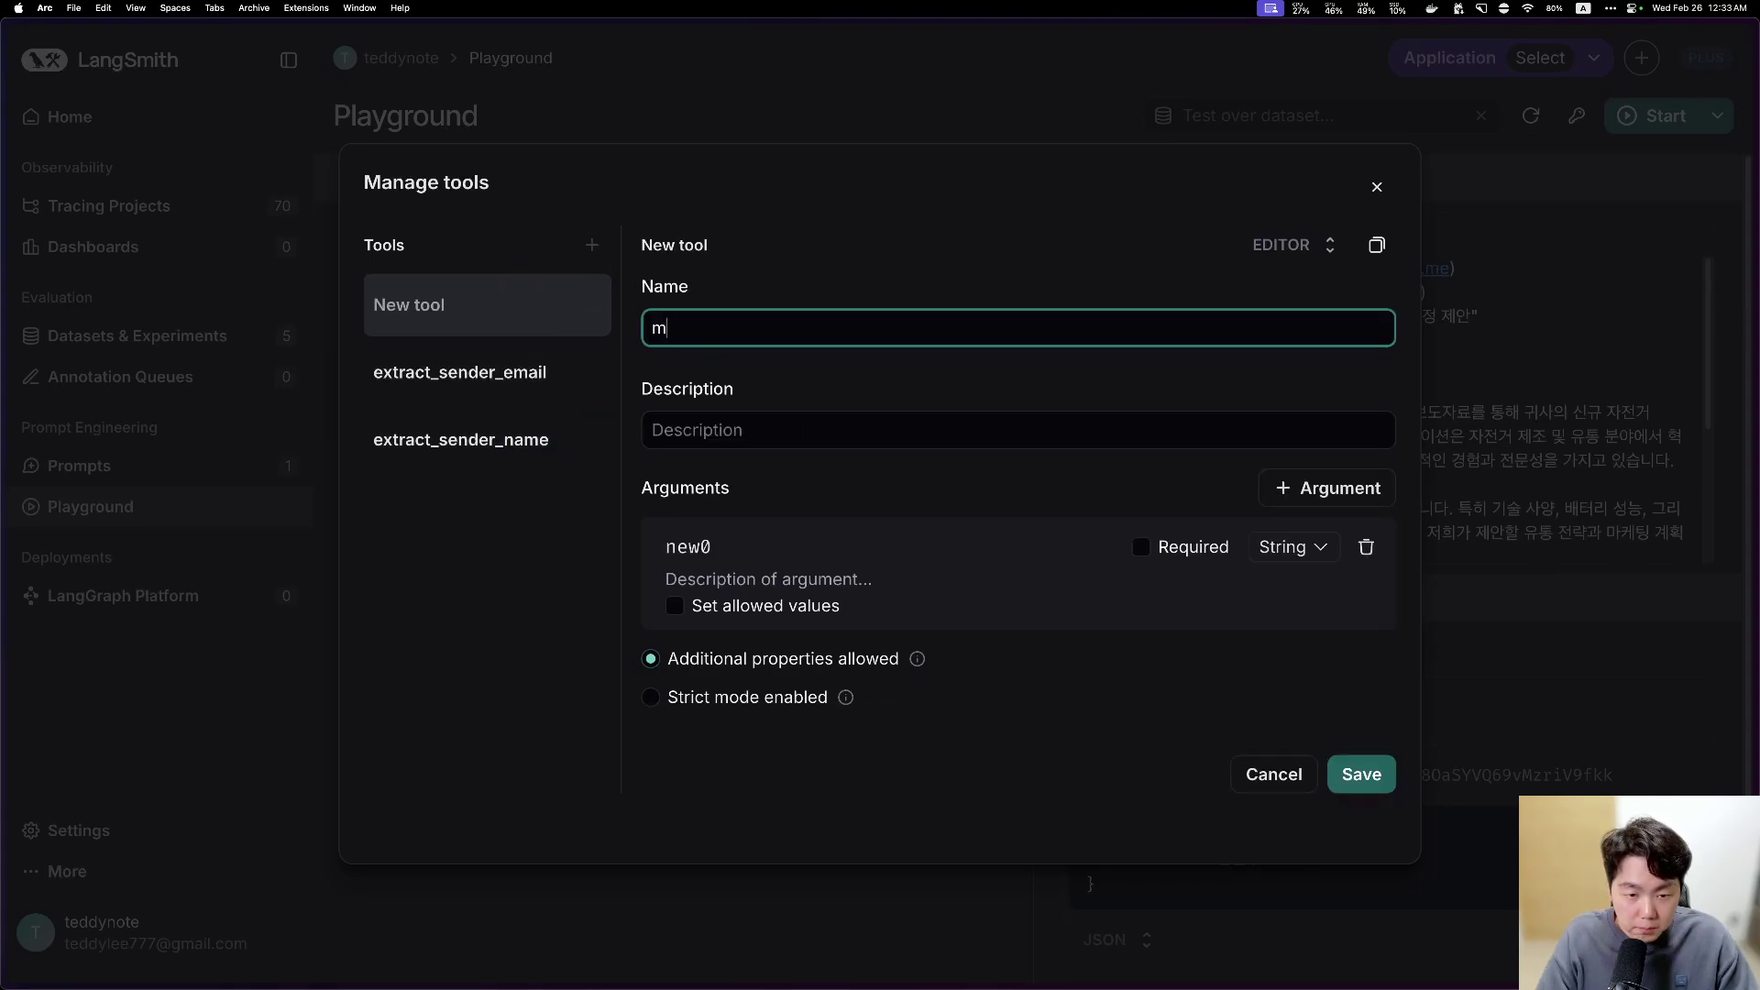
text(eeting_date)
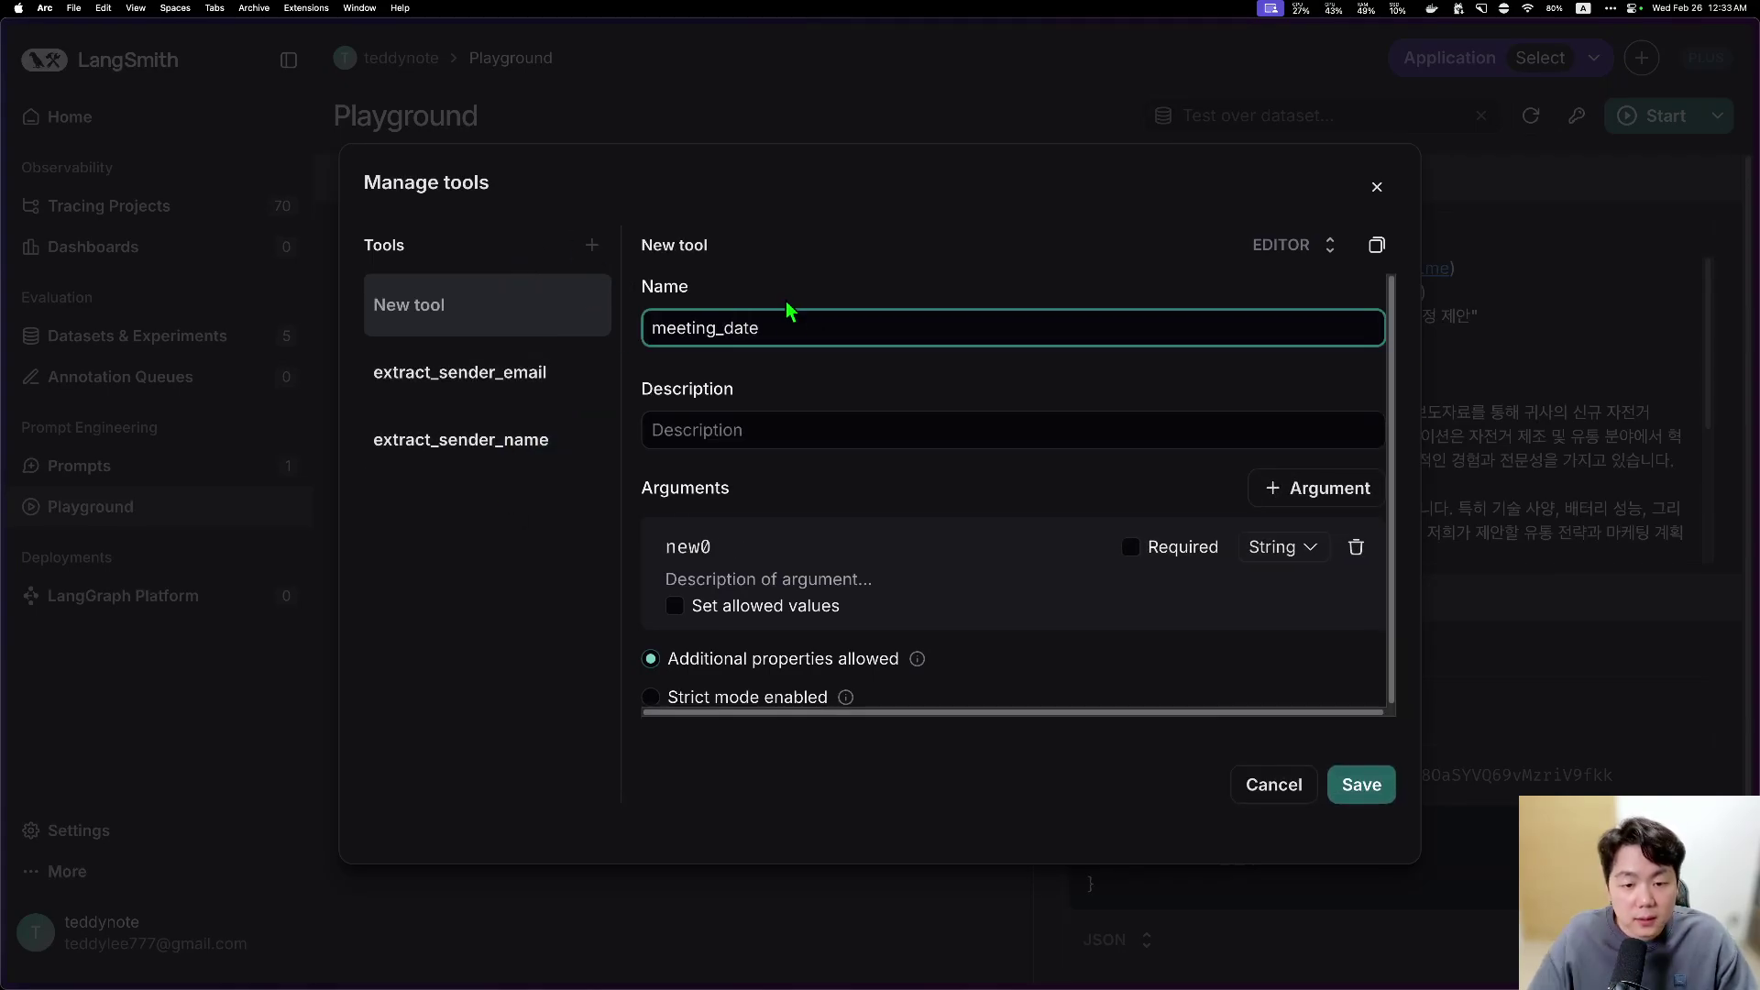
click(757, 423)
text(extract)
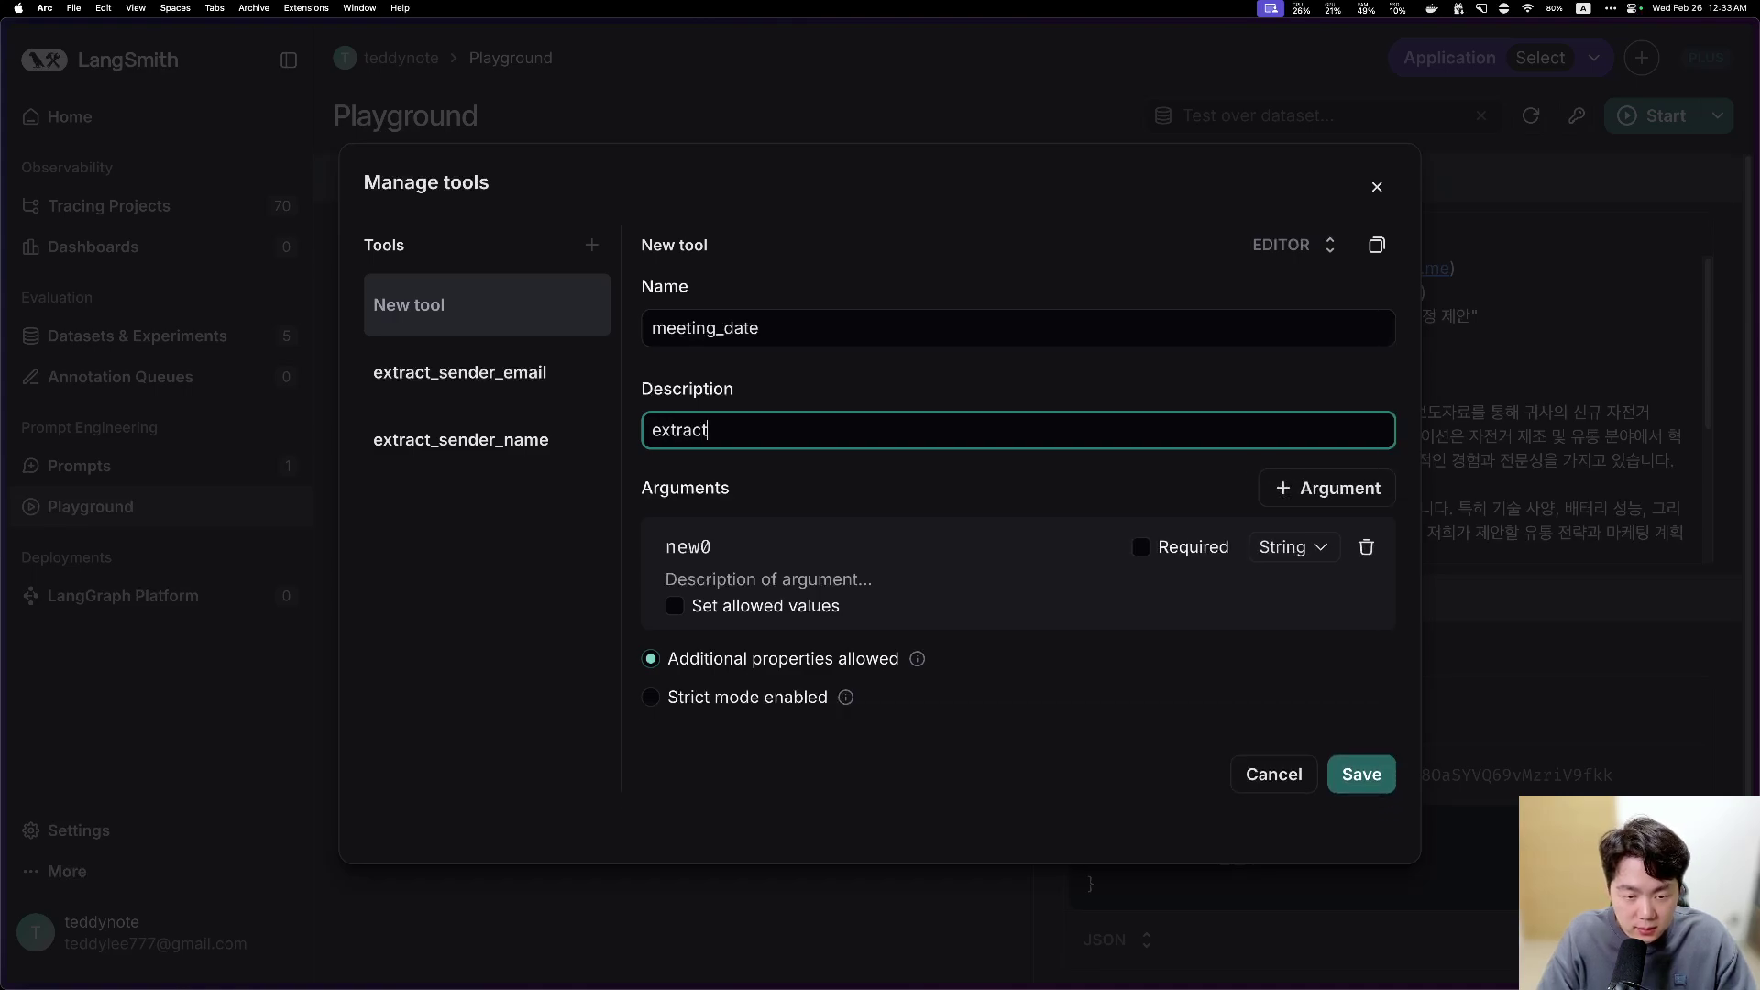
text( information about meeting date)
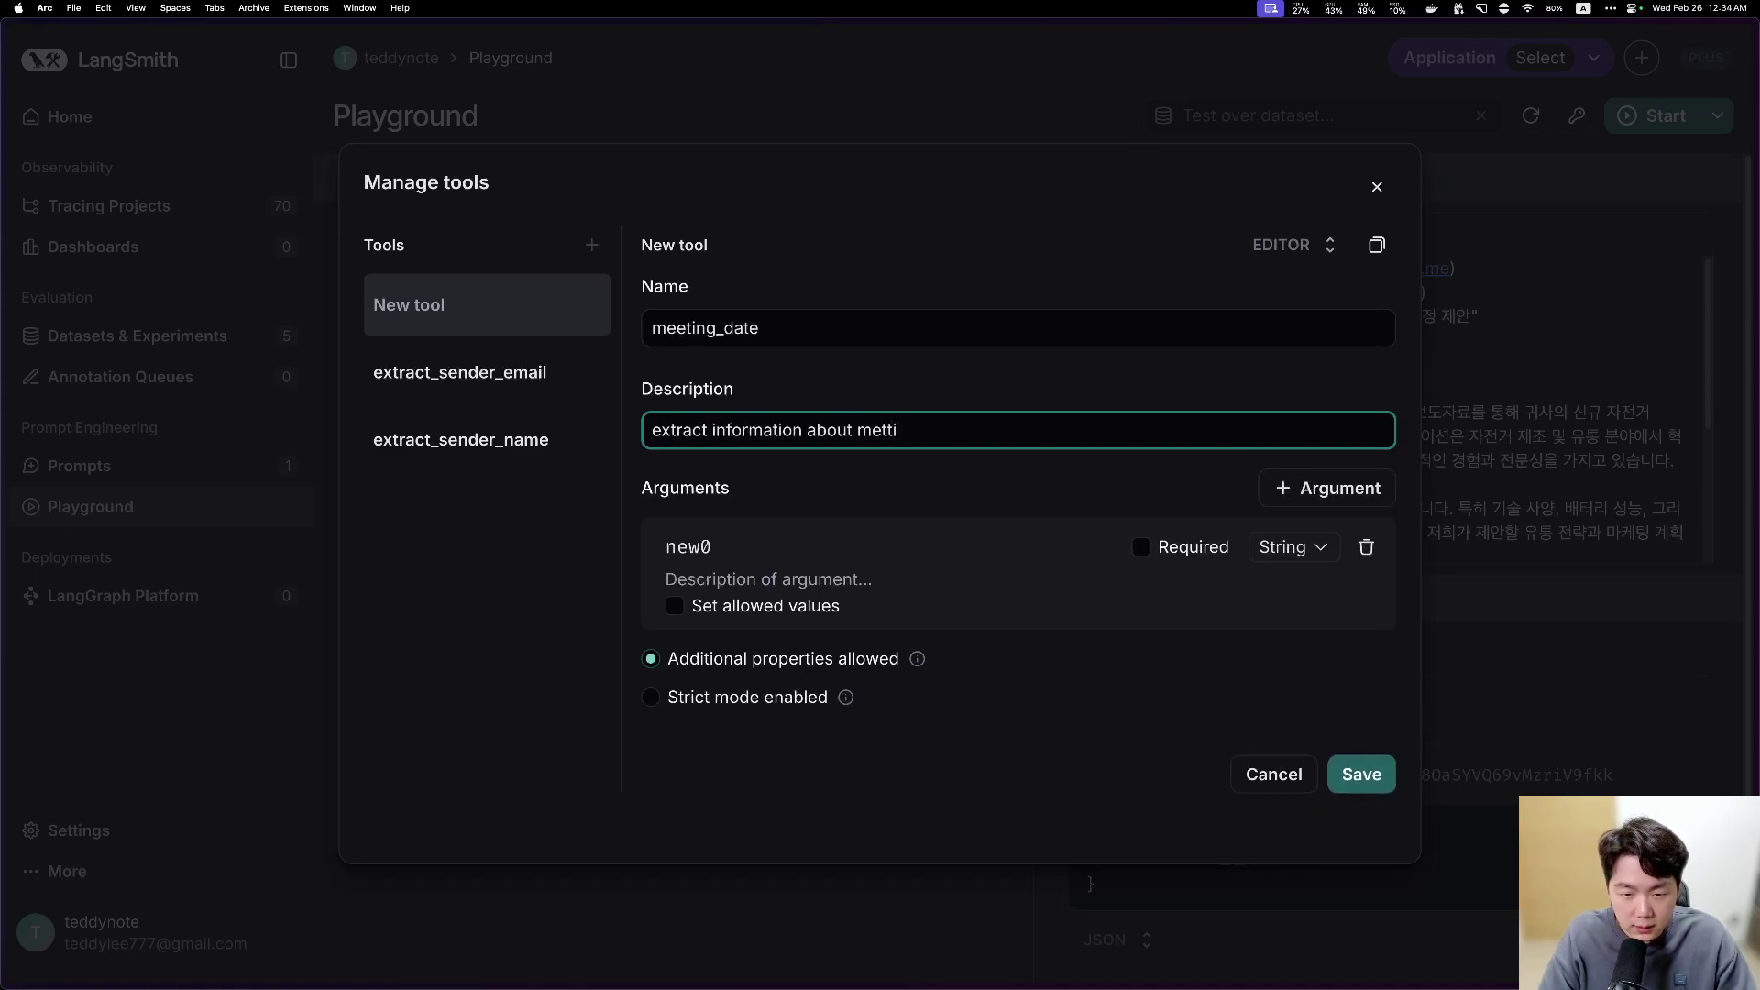
Step: Name the meeting_date tool's argument date and save the tool
key(Tab)
key(Tab)
text(date)
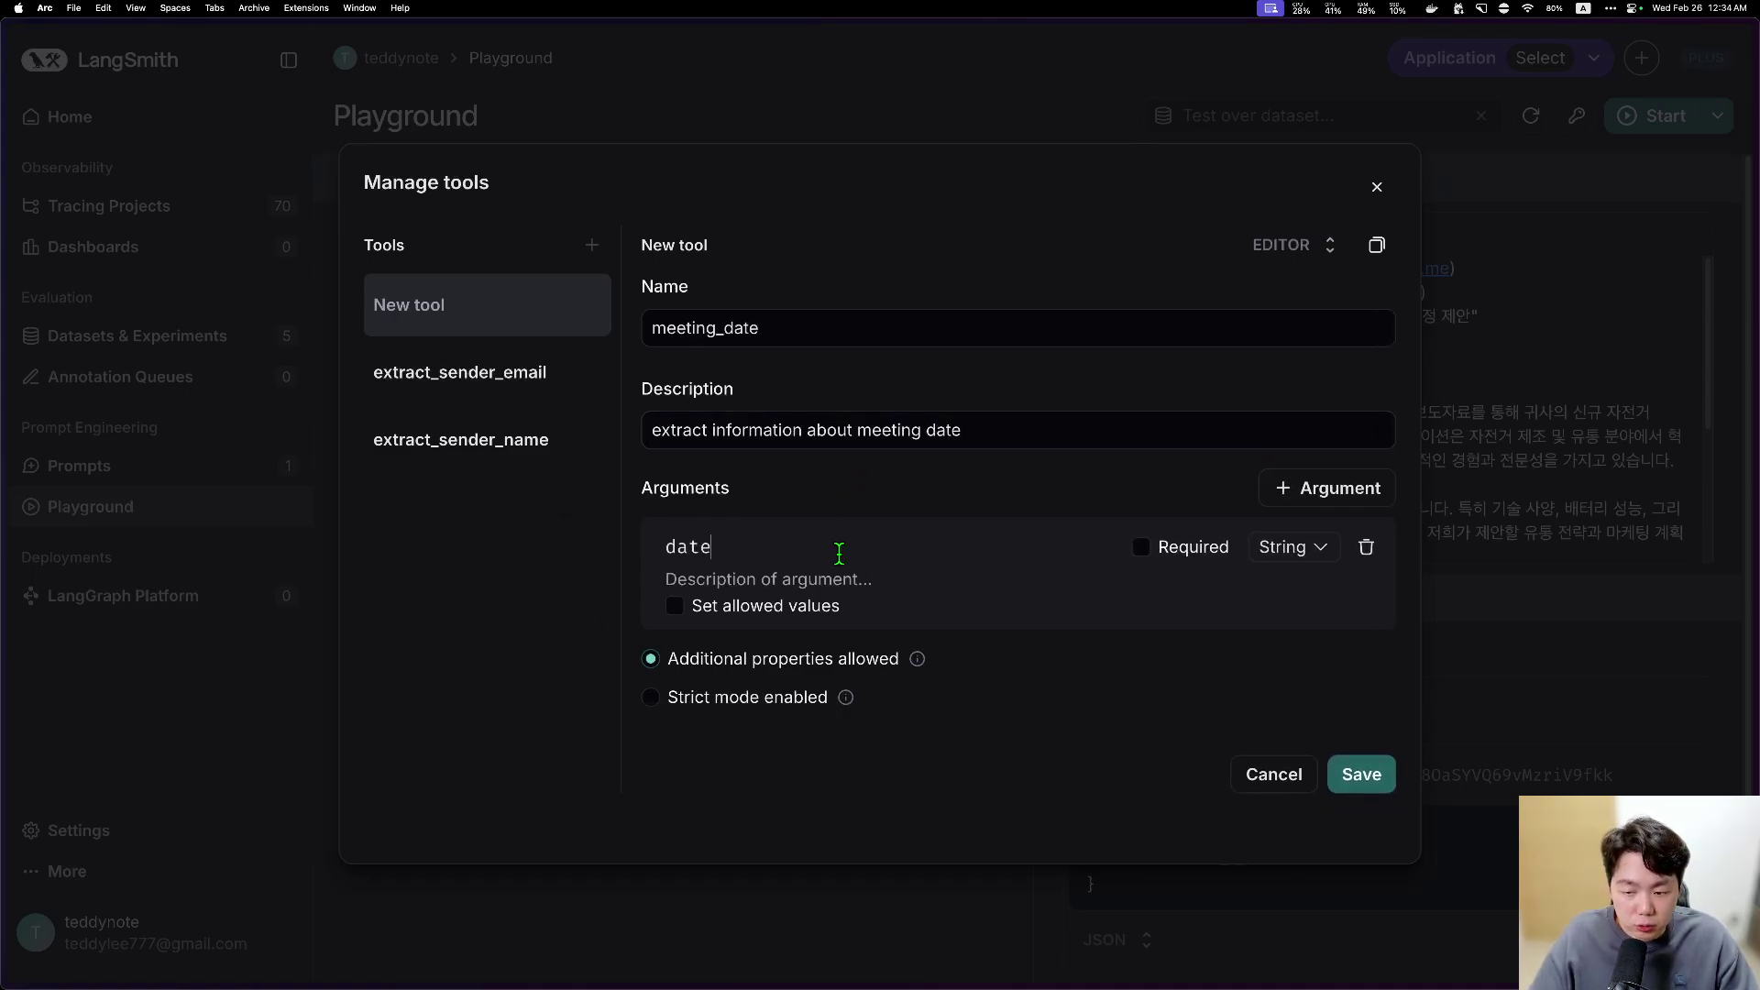
click(1362, 775)
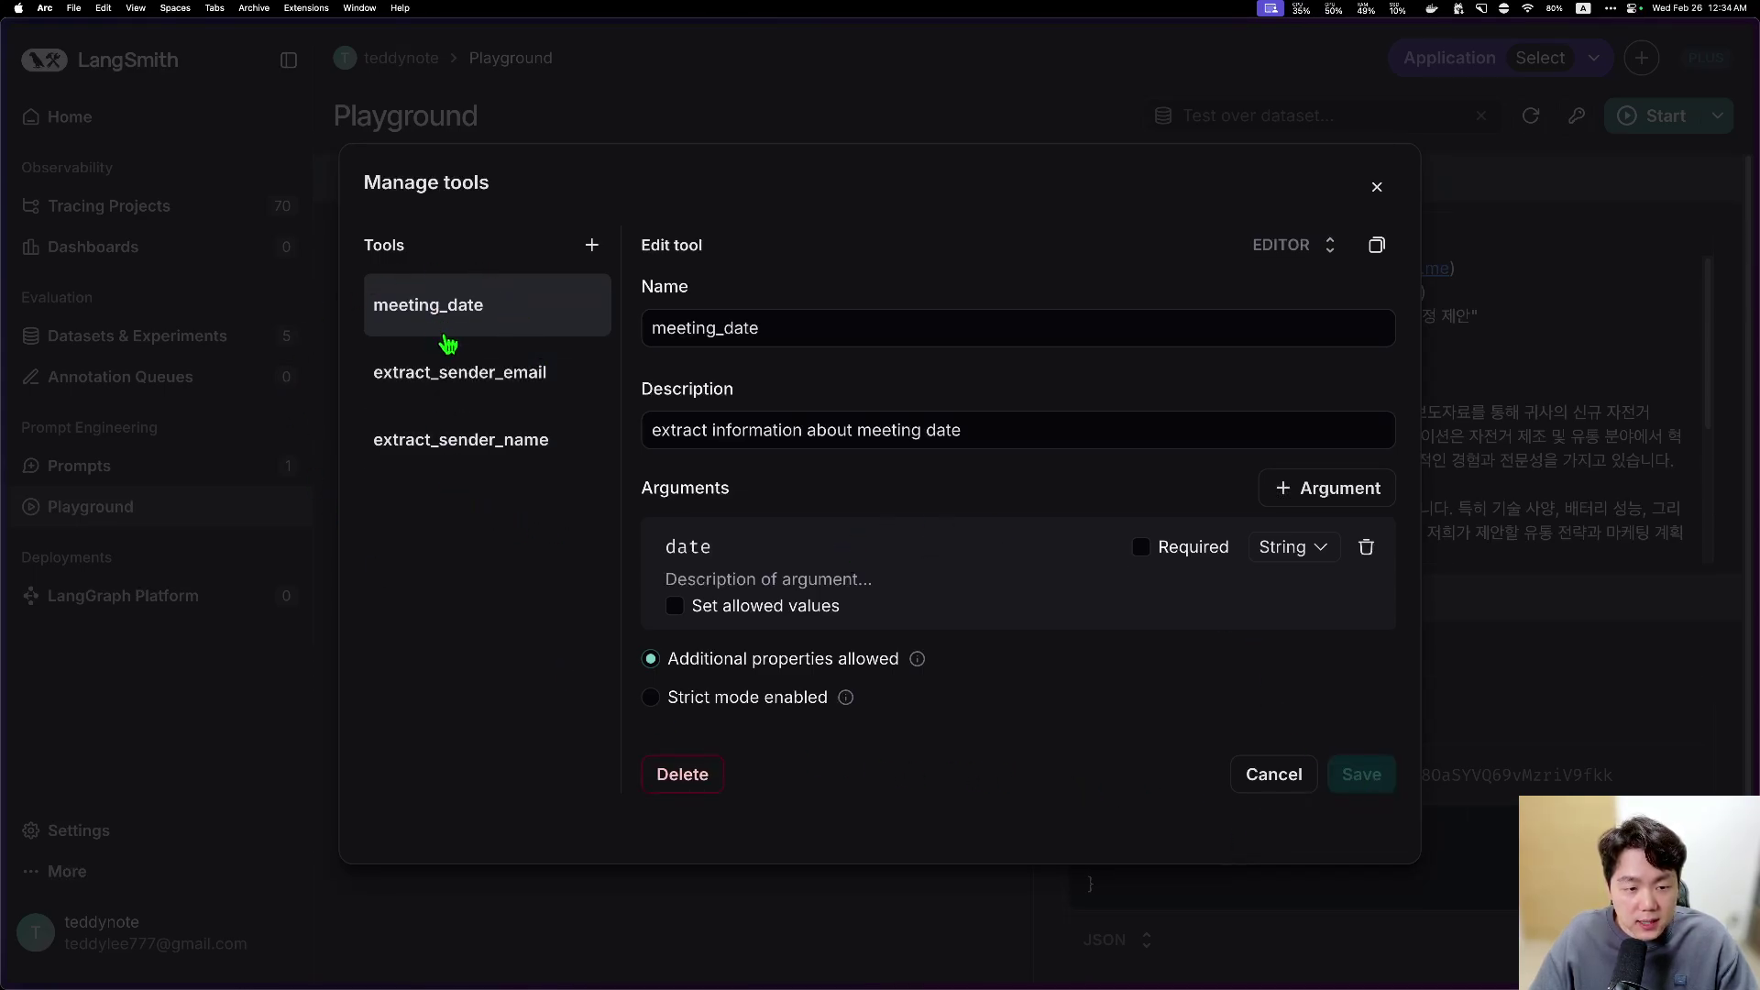
Step: Close the tool manager and run the prompt on the email with the three extraction tools
click(1375, 189)
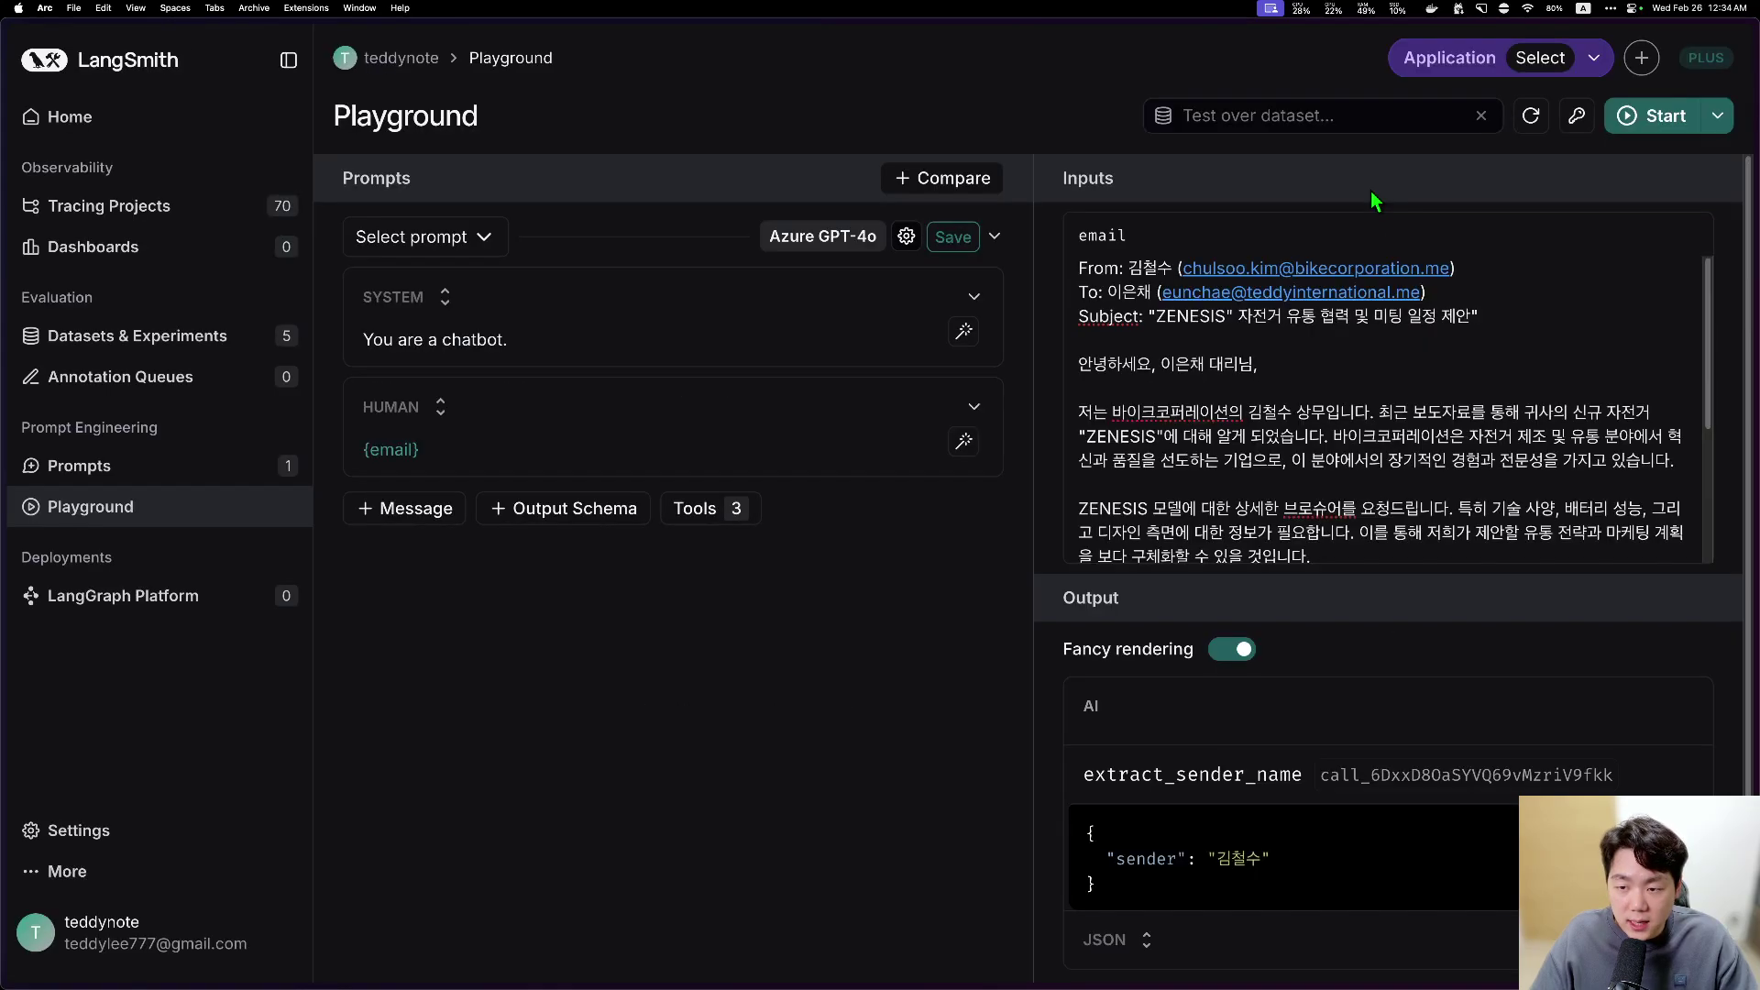
click(1651, 117)
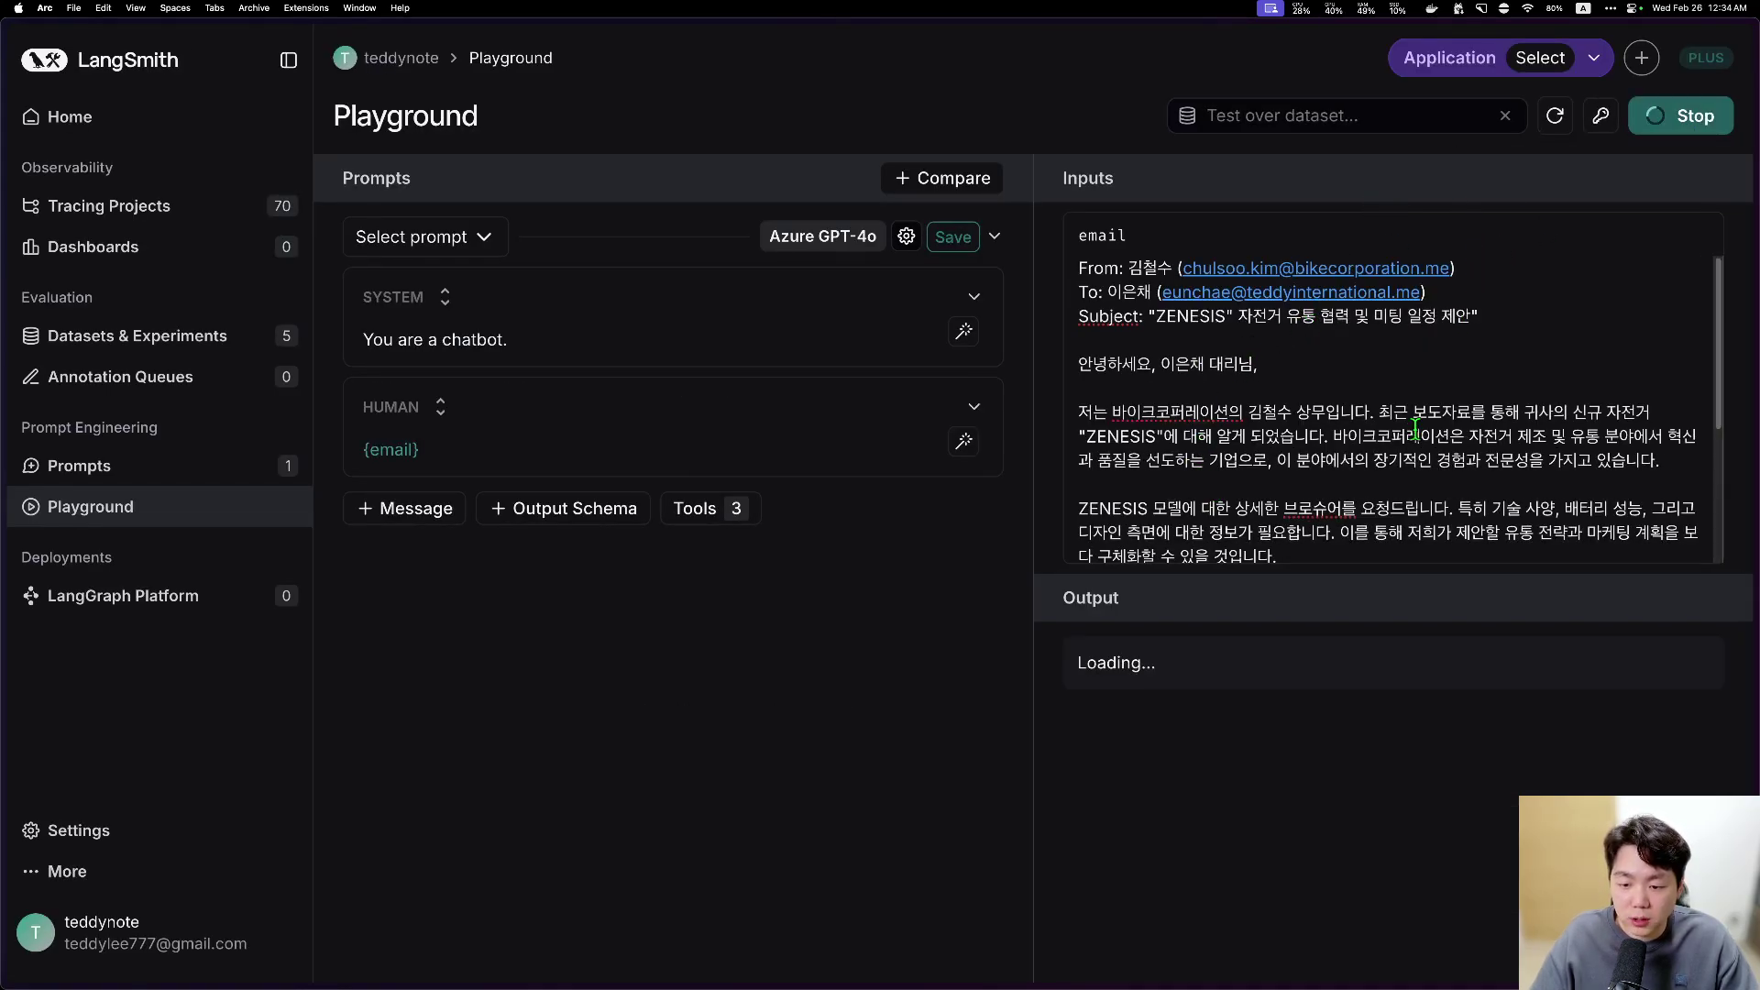
scroll(1406, 431, down, 1)
scroll(1164, 676, down, 6)
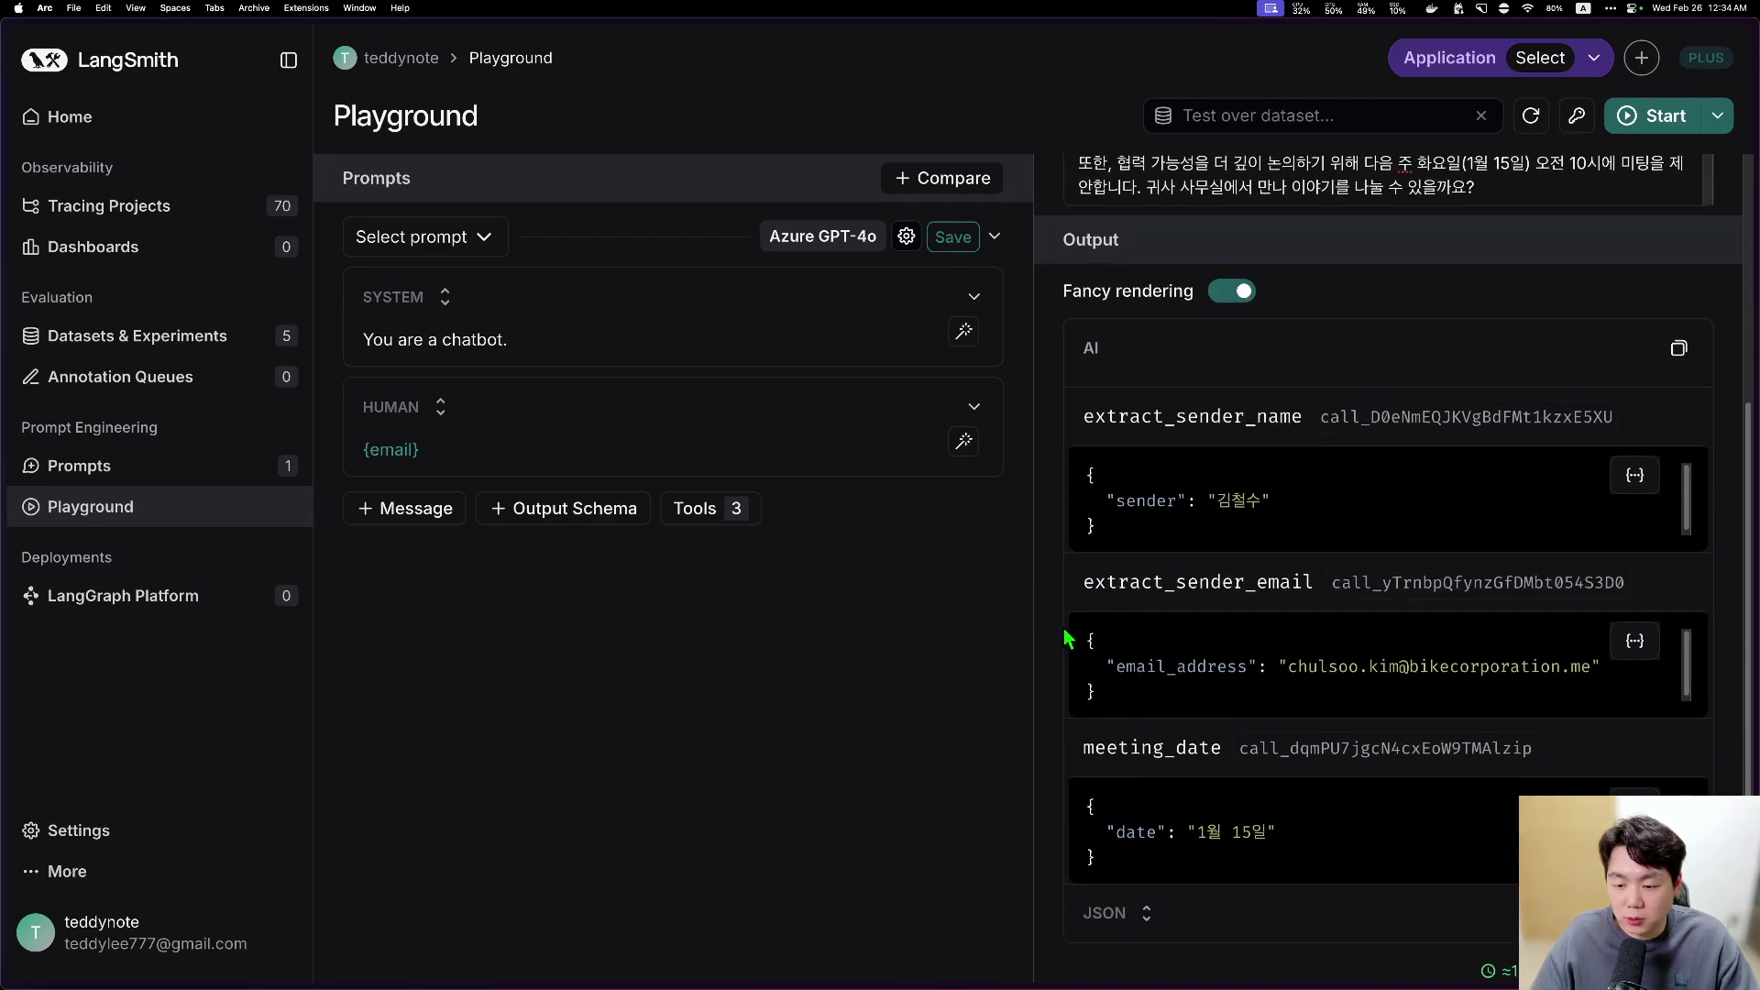
Step: Compare the extracted sender name, email address and meeting date with the source email, and review the meeting_date tool's definition
double_click(1254, 494)
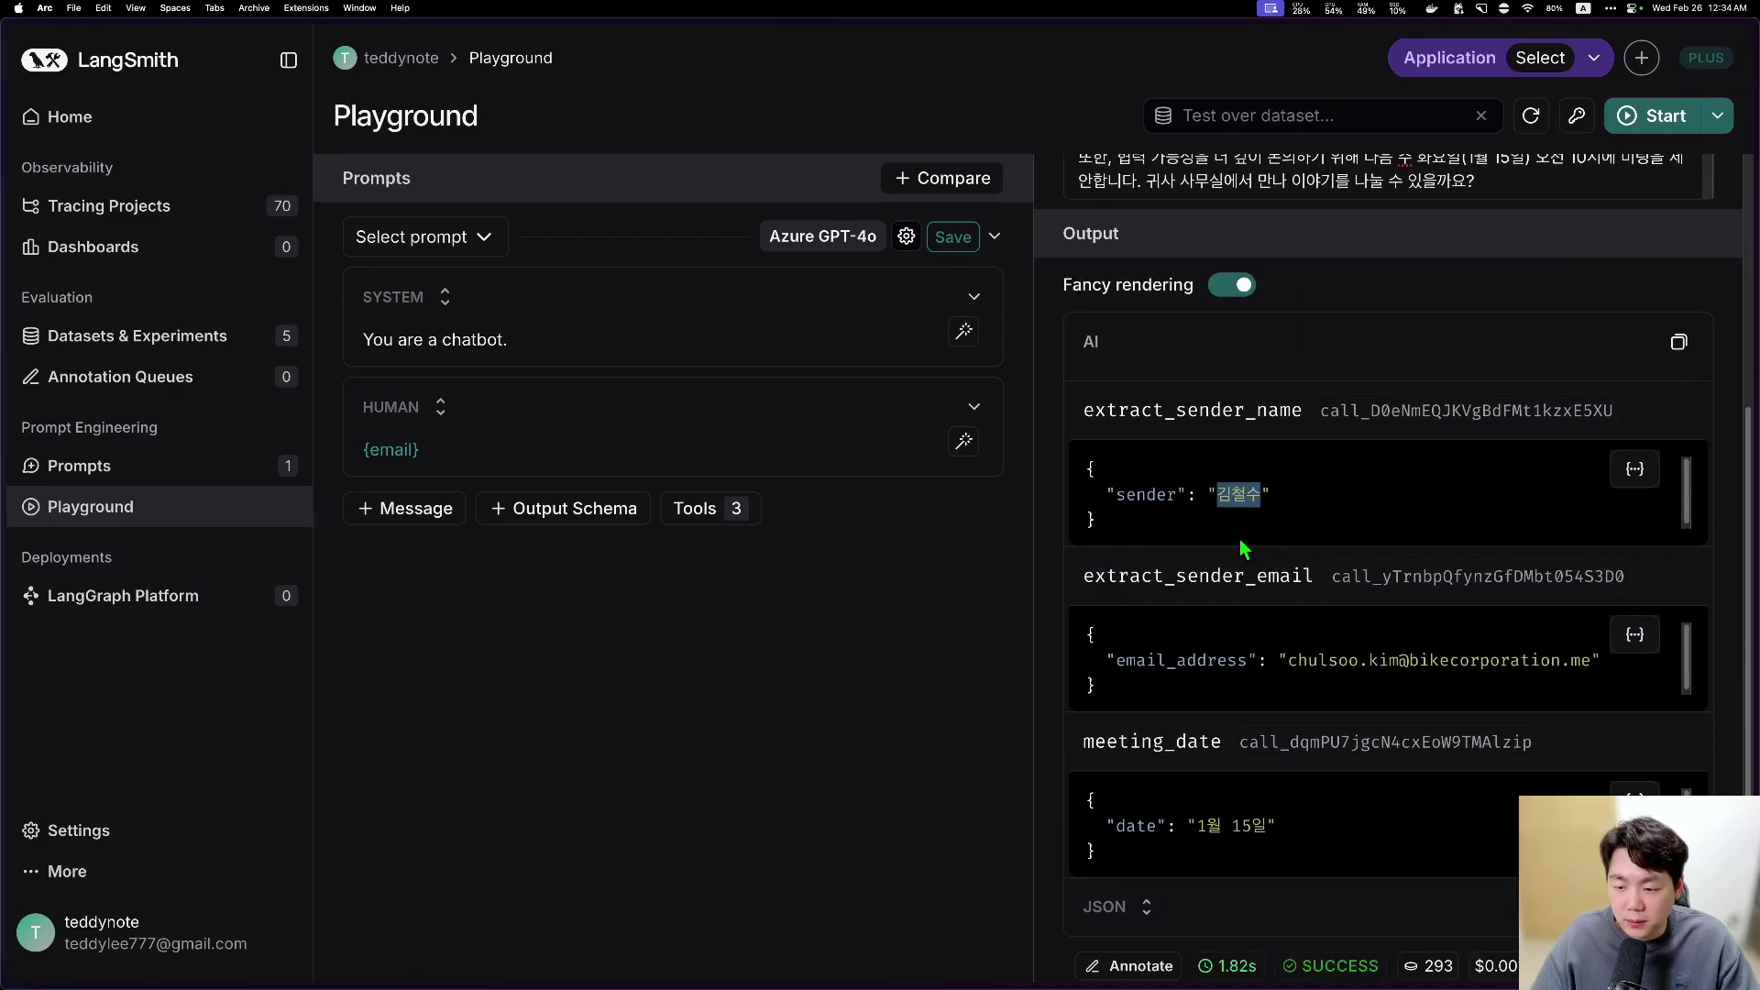
scroll(1249, 435, up, 6)
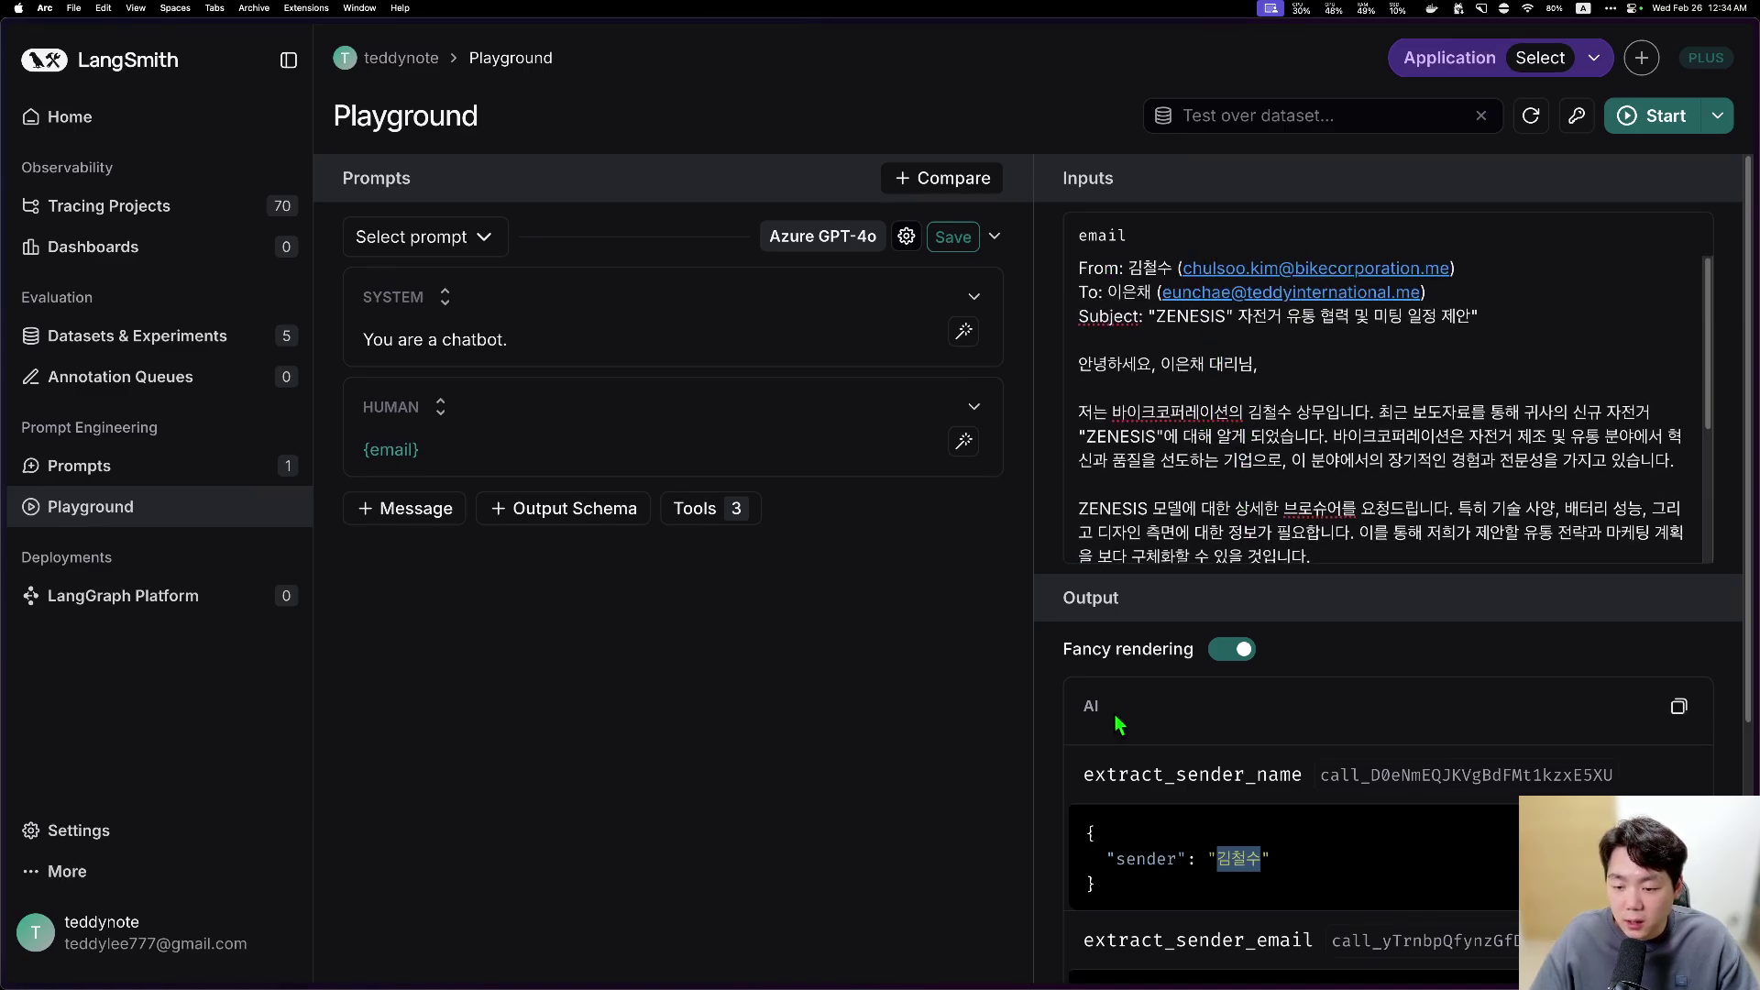
scroll(1122, 711, down, 3)
drag(1298, 797, 1598, 794)
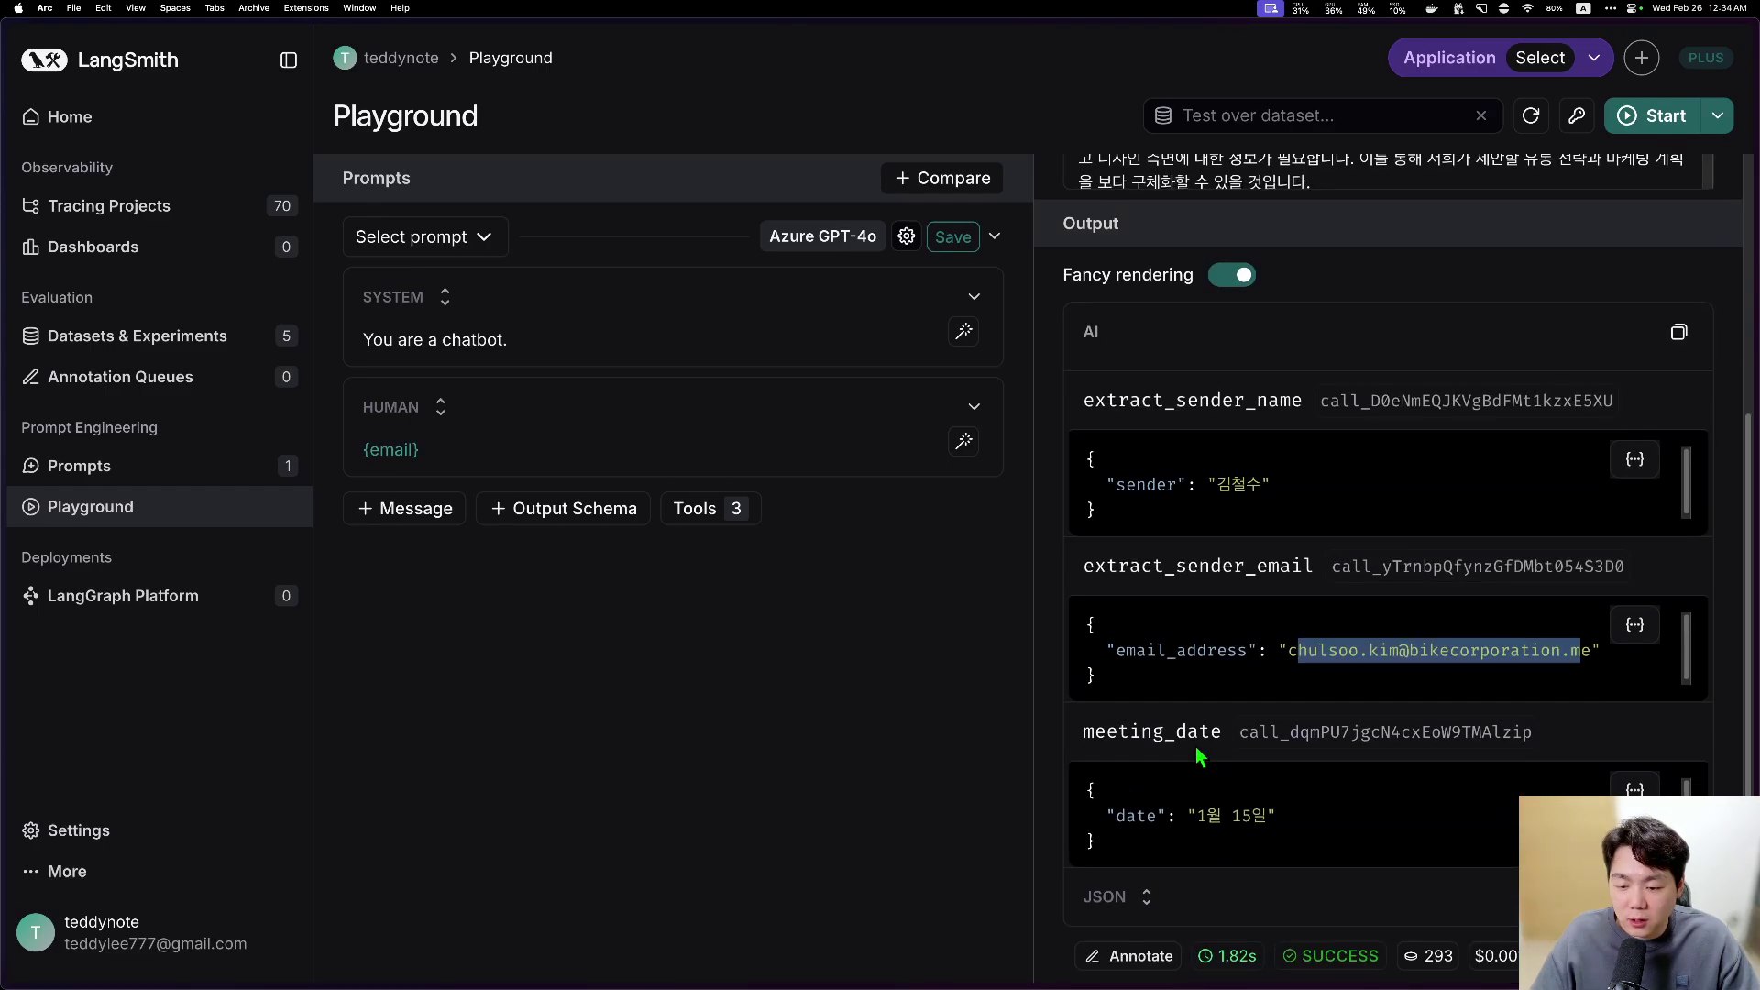
scroll(1192, 770, down, 2)
drag(1120, 813, 1269, 814)
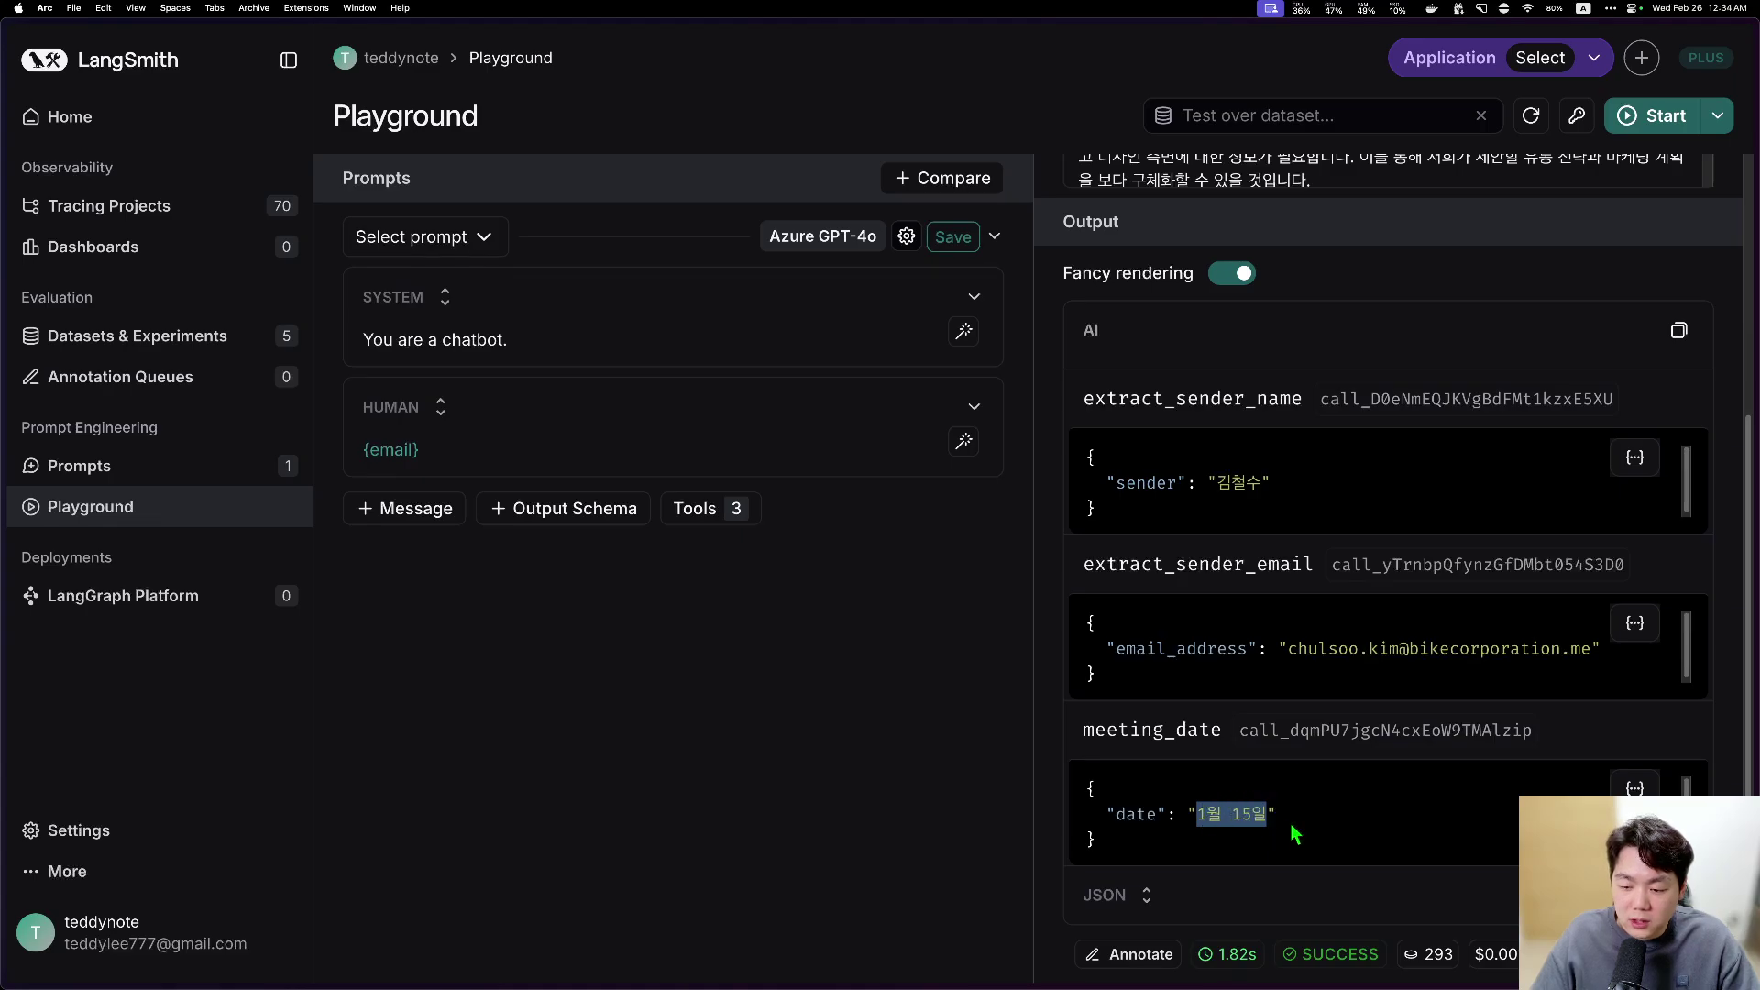
scroll(1054, 734, up, 4)
scroll(1342, 408, down, 3)
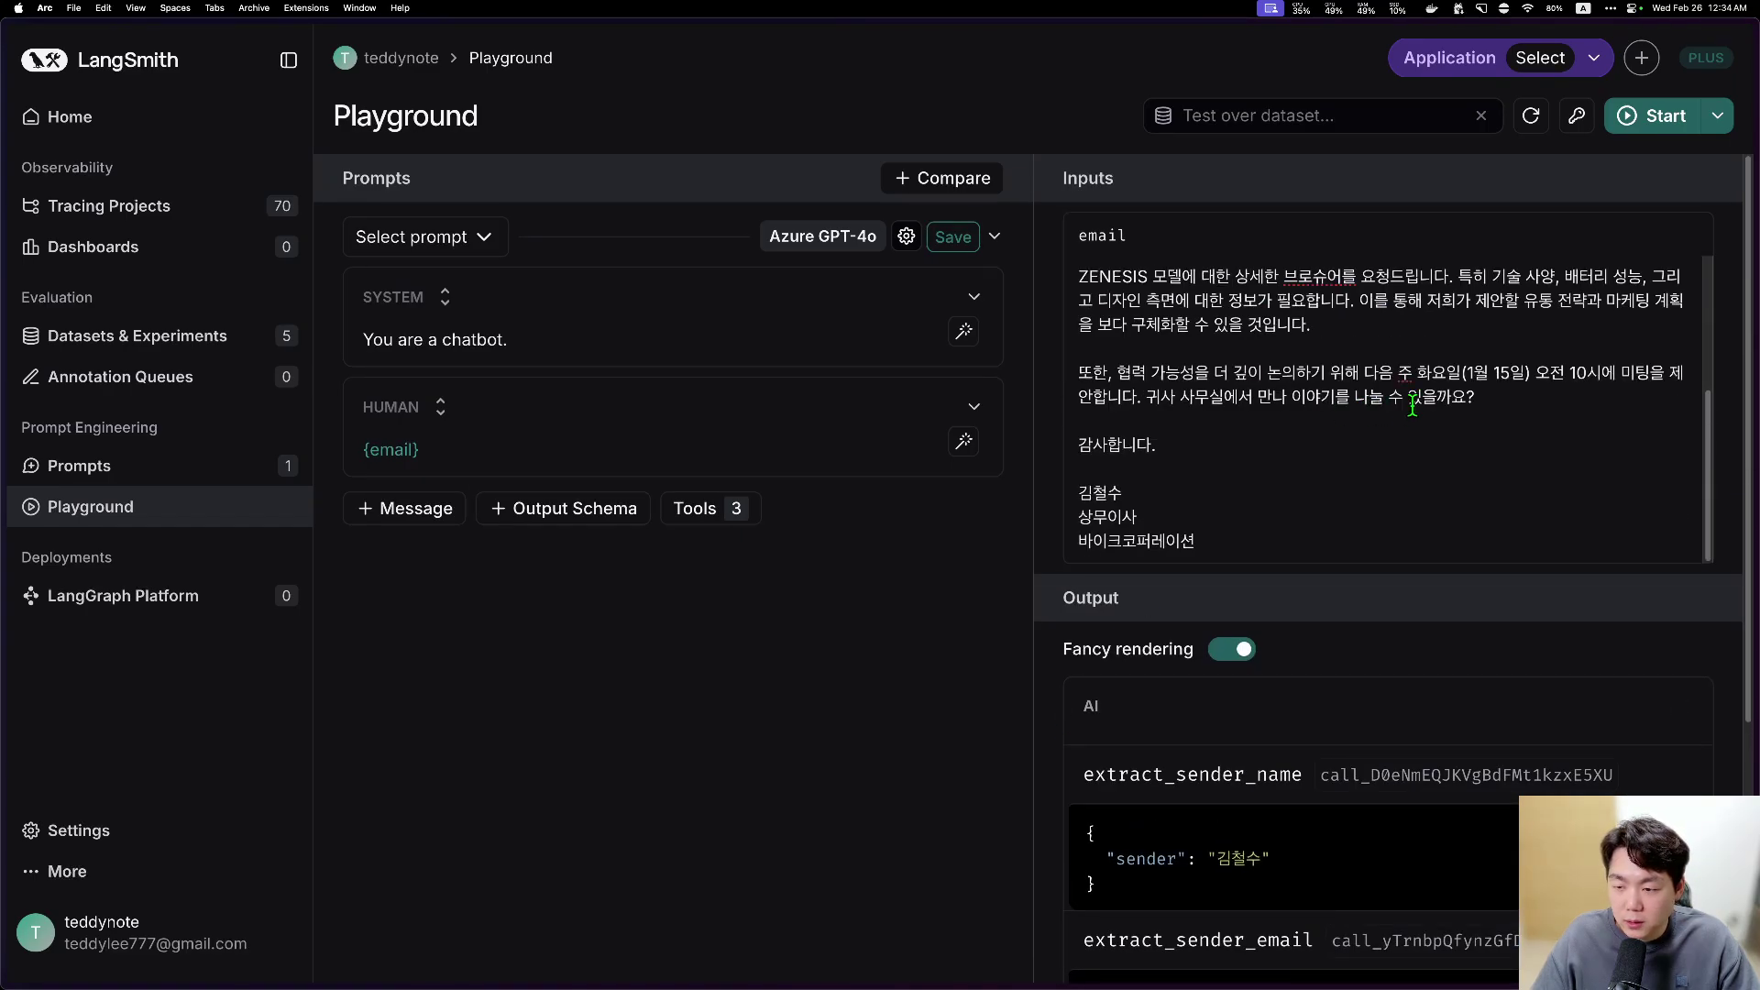
drag(1472, 371, 1531, 373)
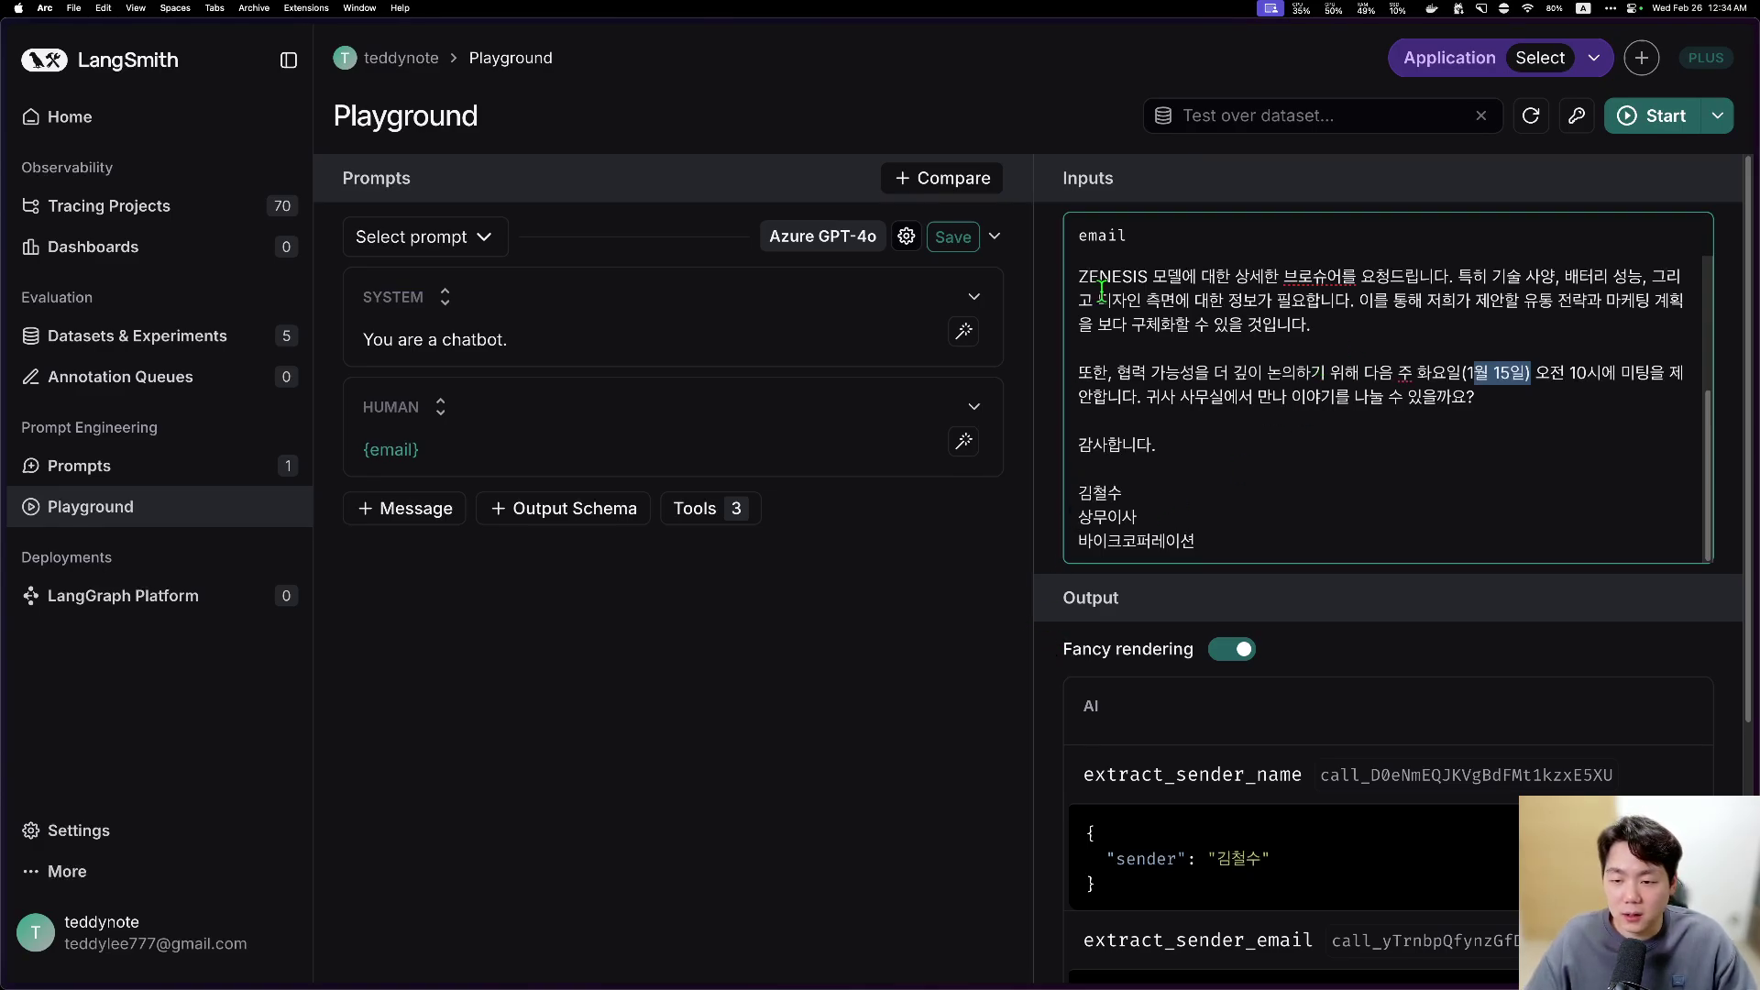
click(708, 510)
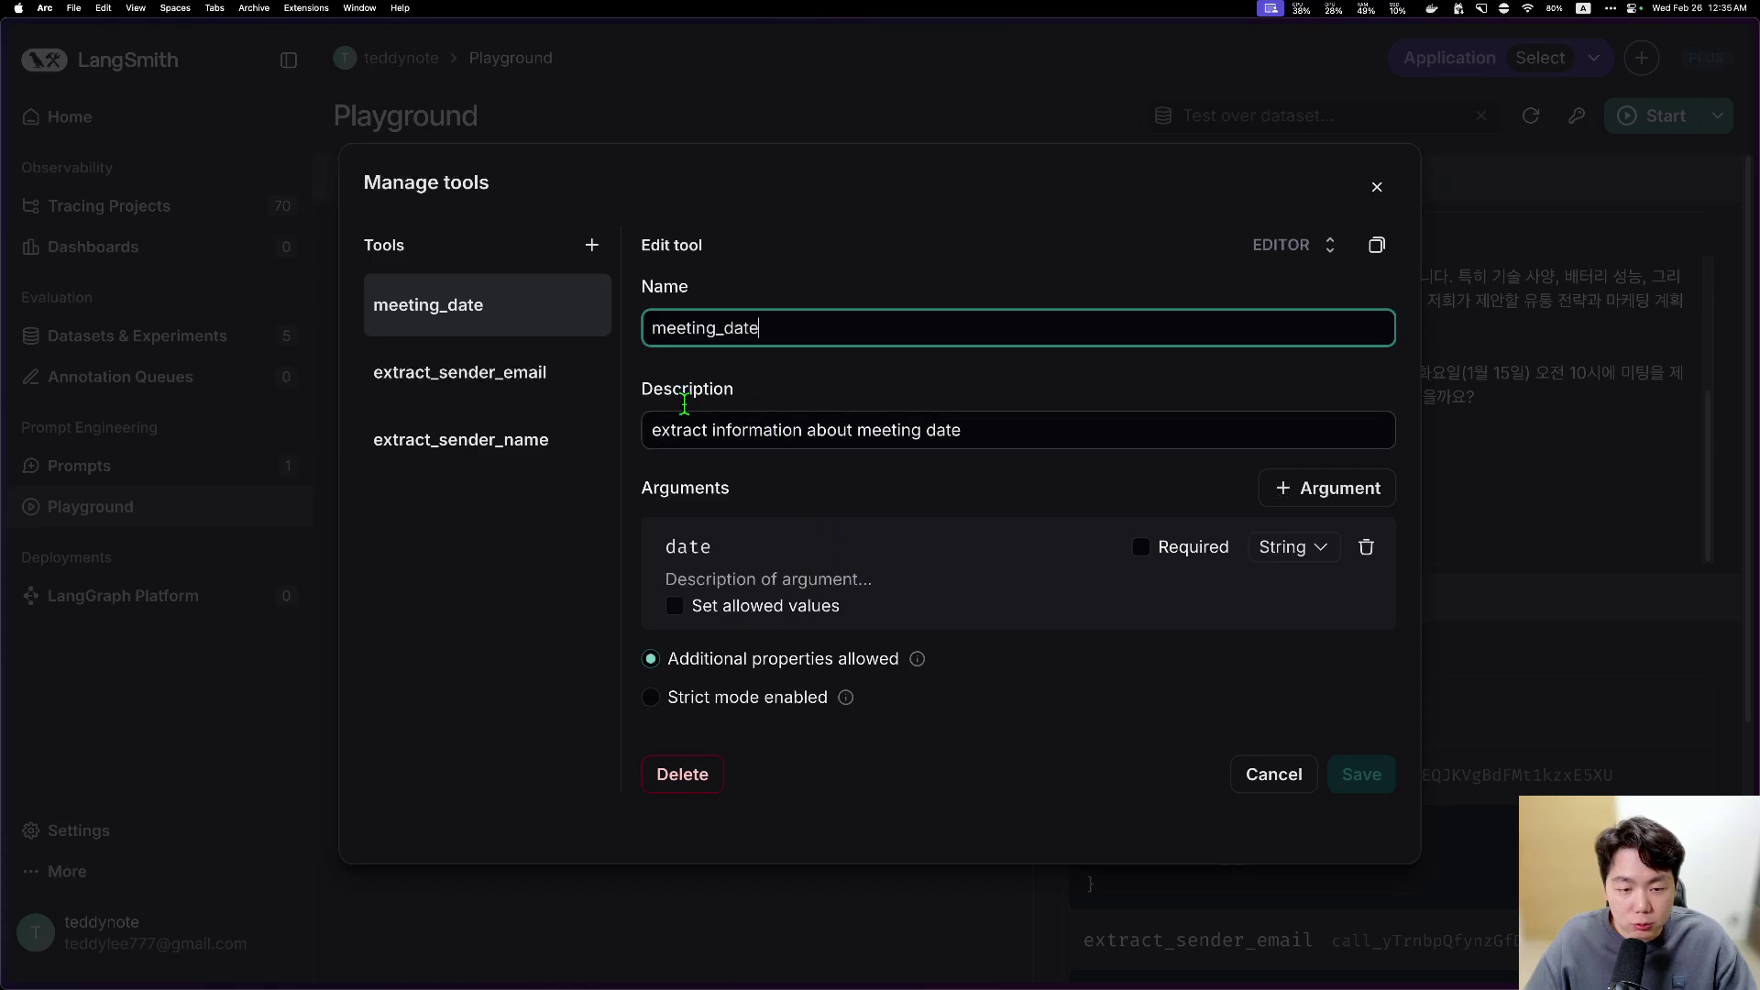
click(1378, 186)
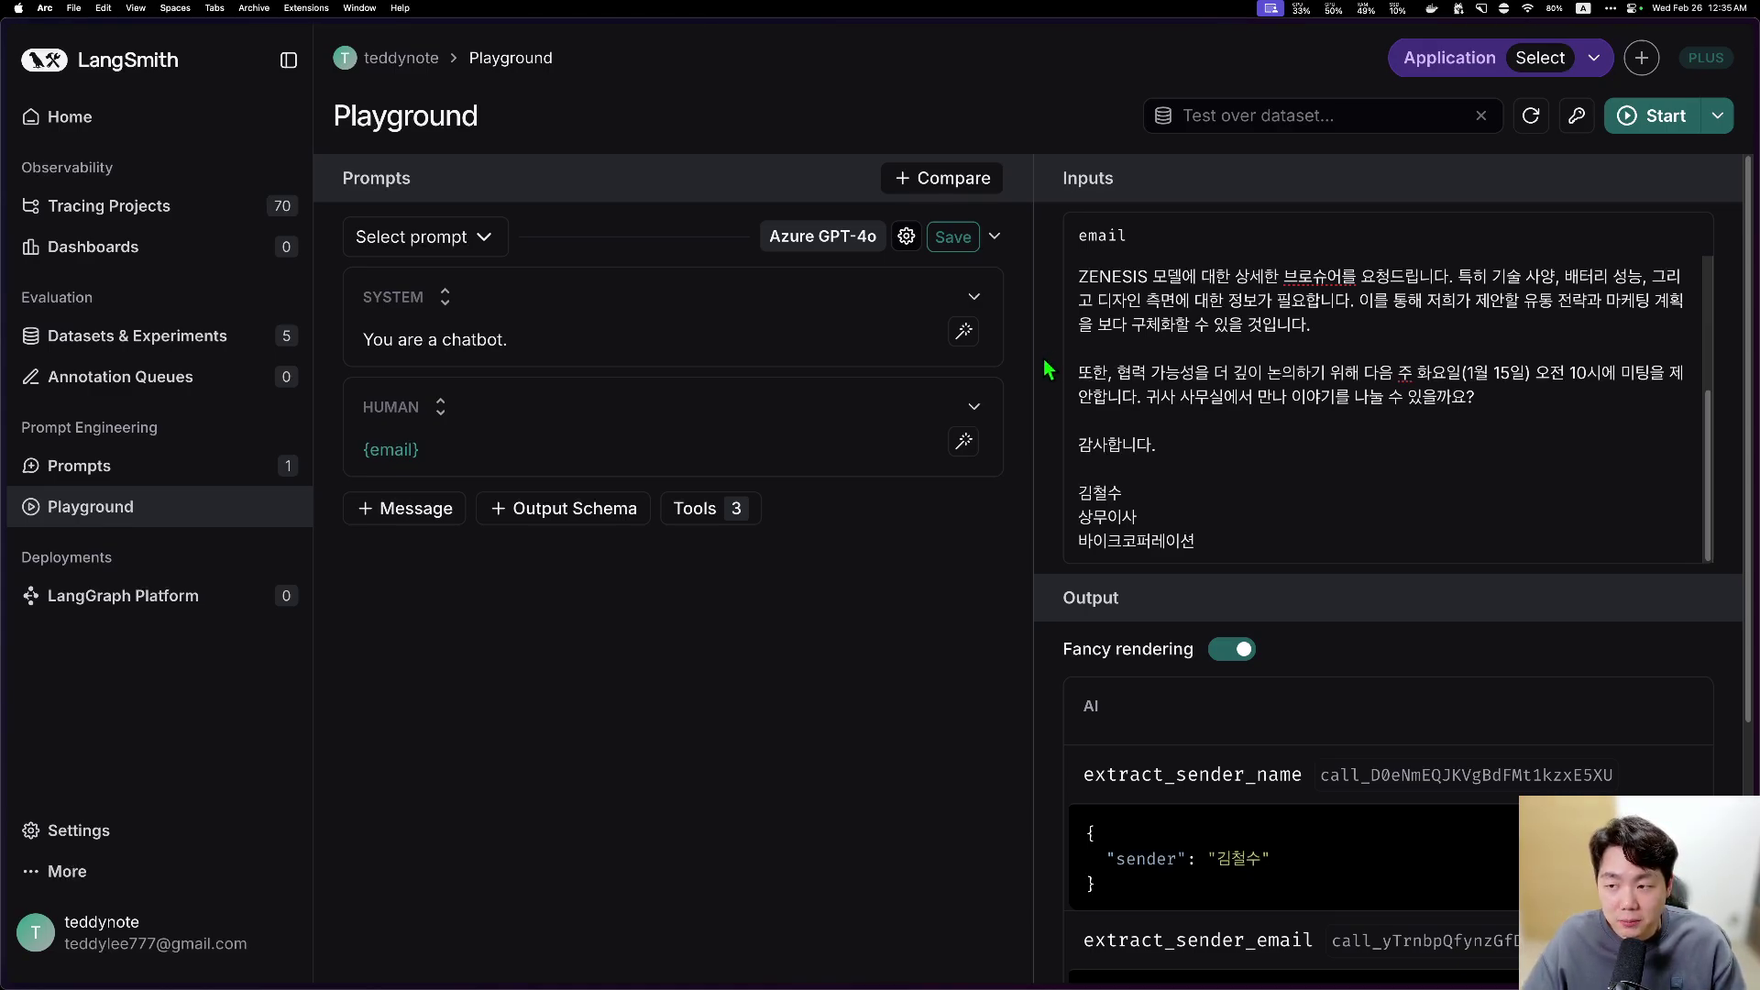
Step: Save the prompt as a private prompt named extract_email_information
click(953, 237)
click(926, 381)
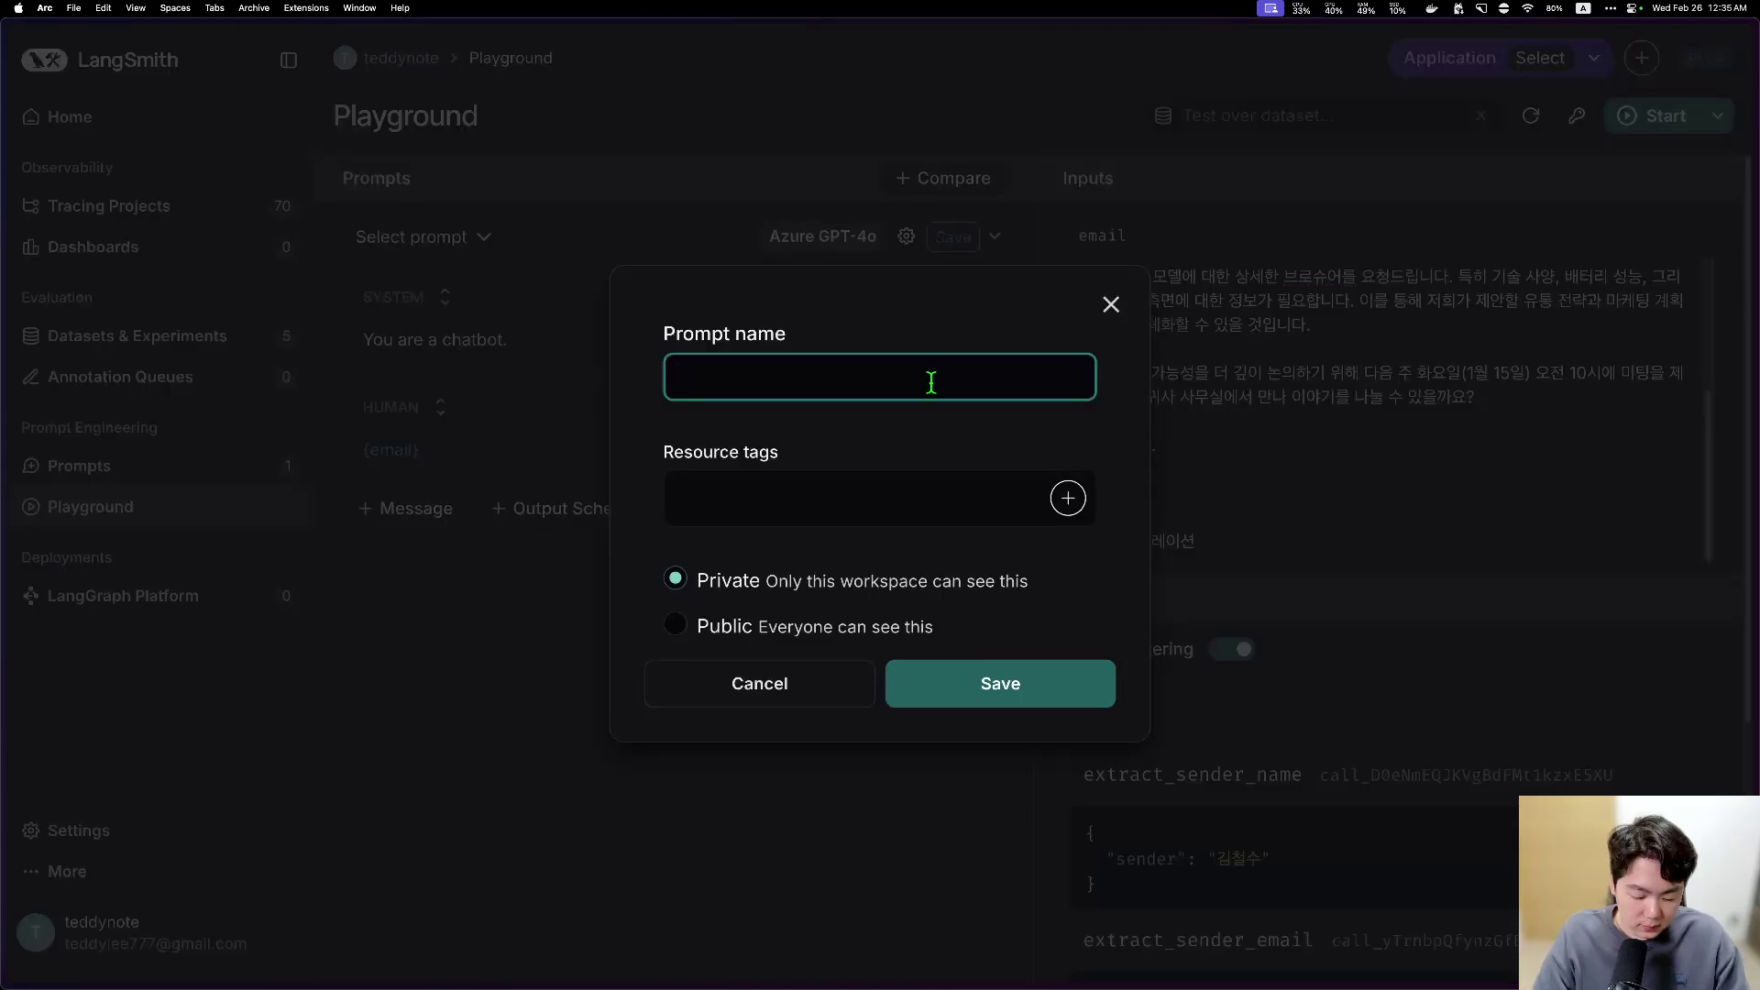
text(extract_email_in)
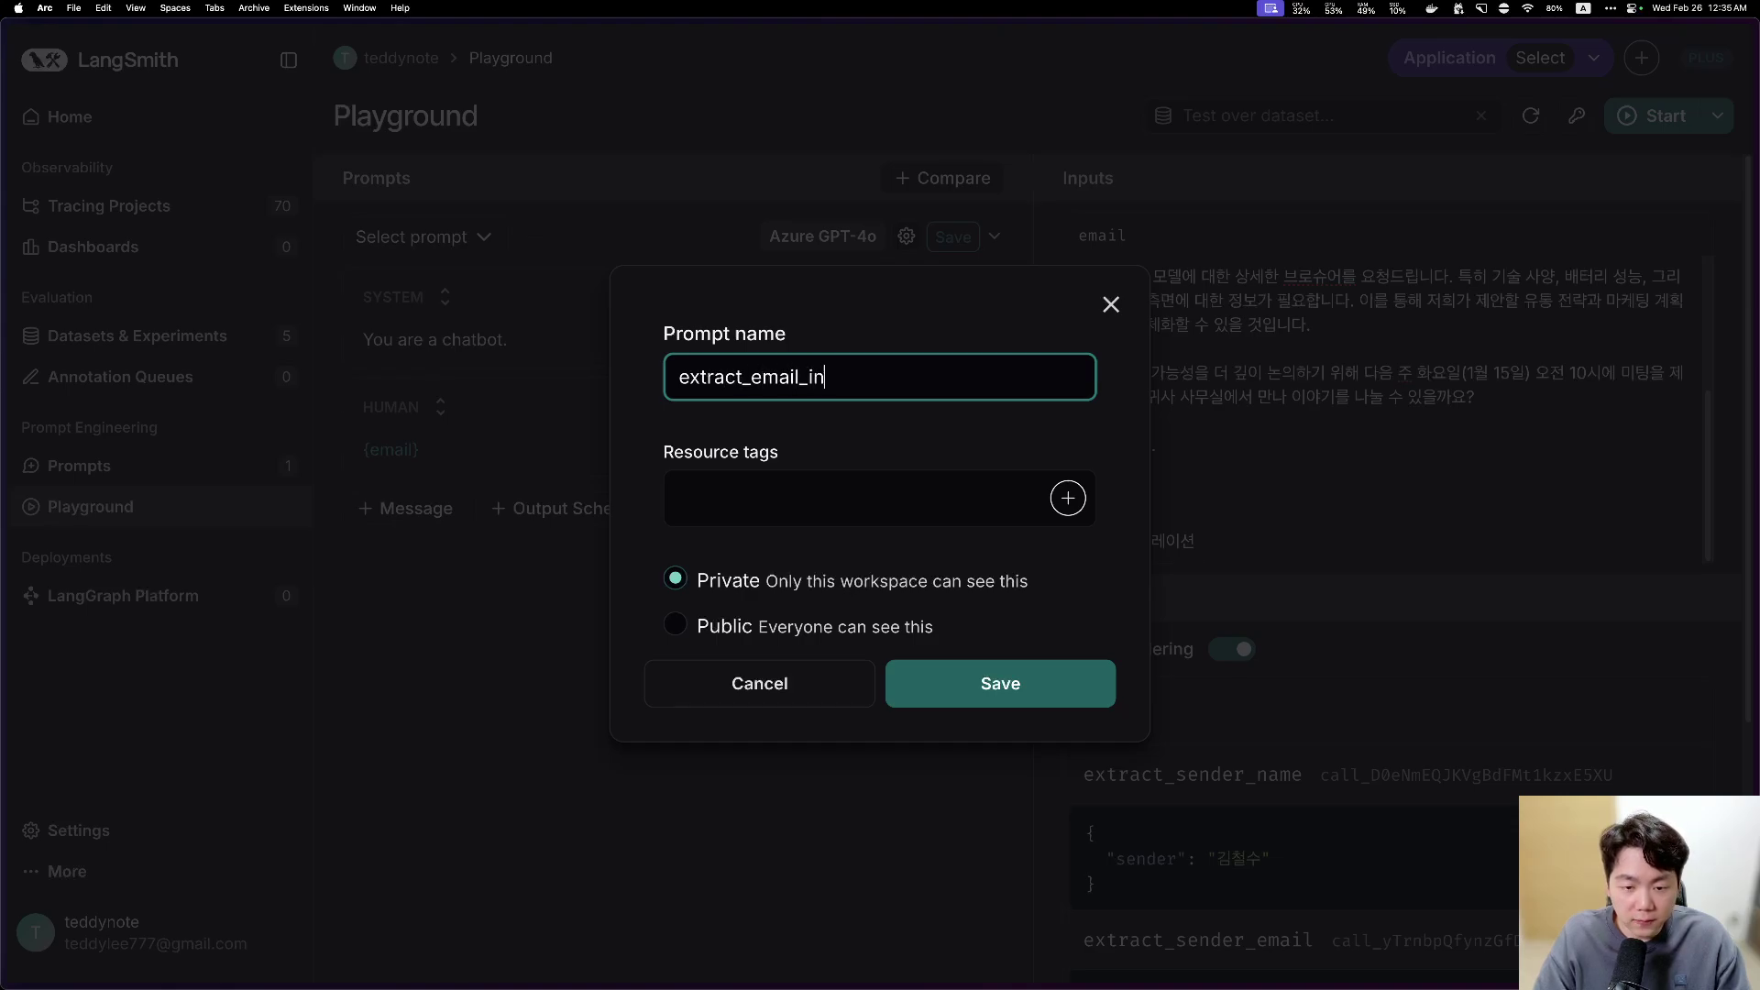
text(formation)
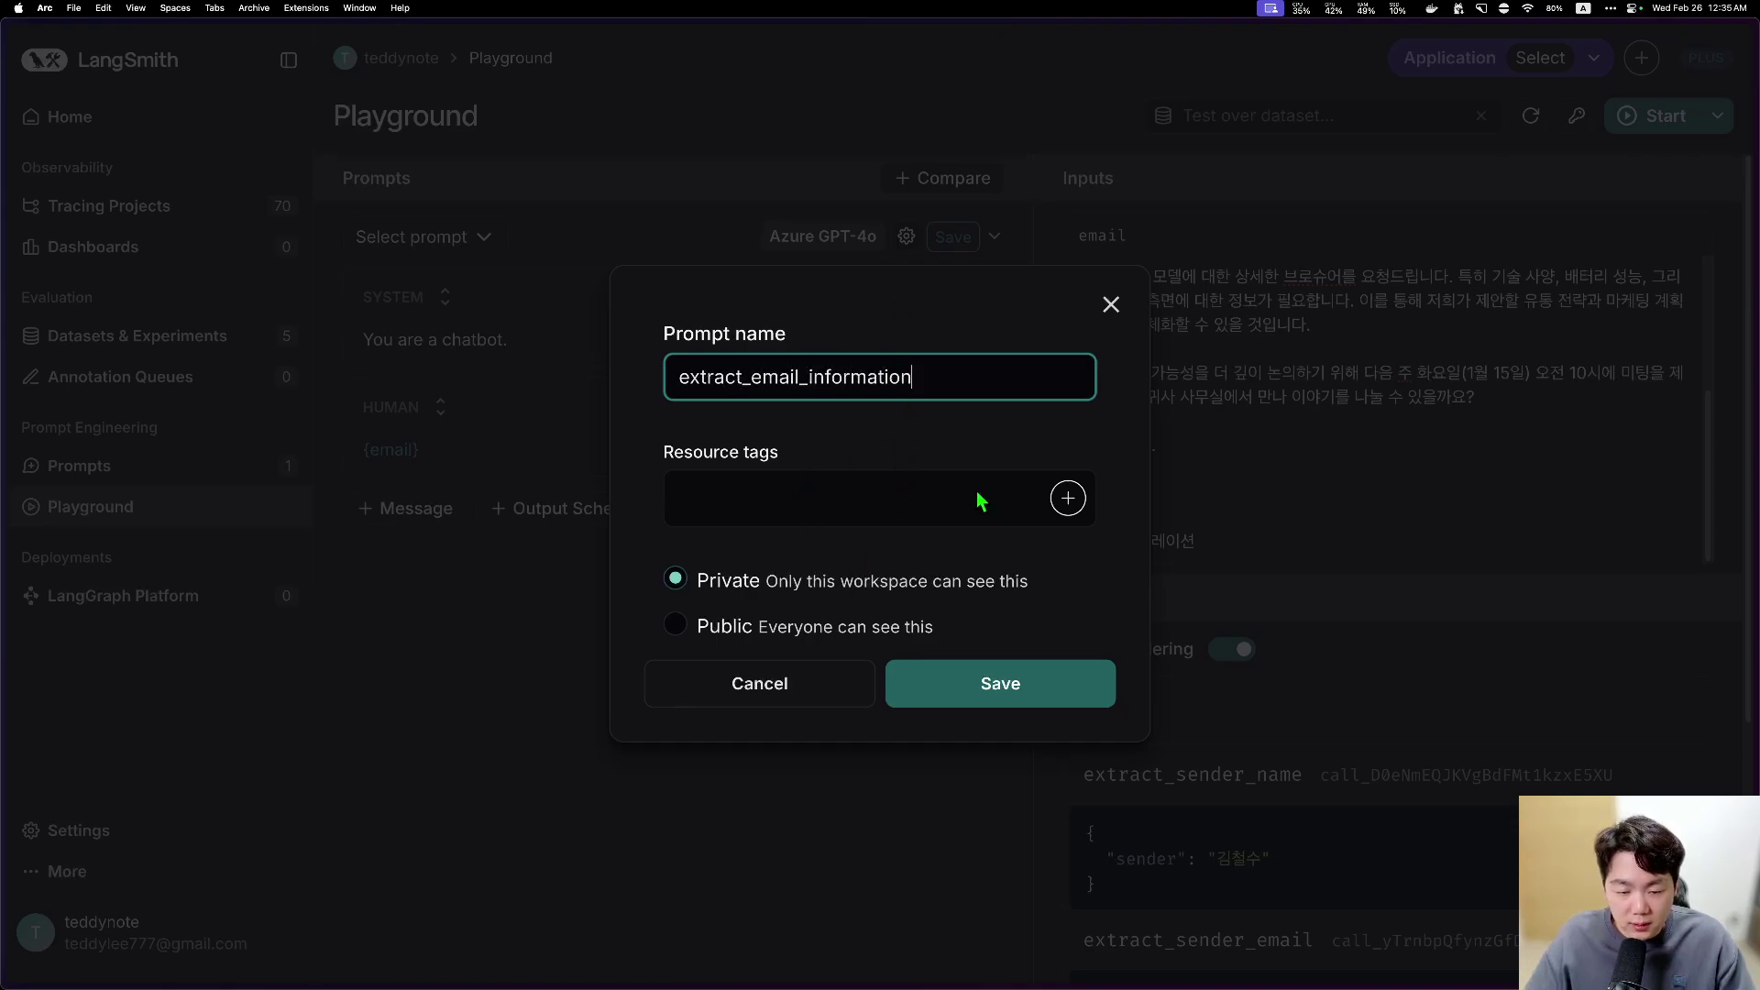
click(1006, 686)
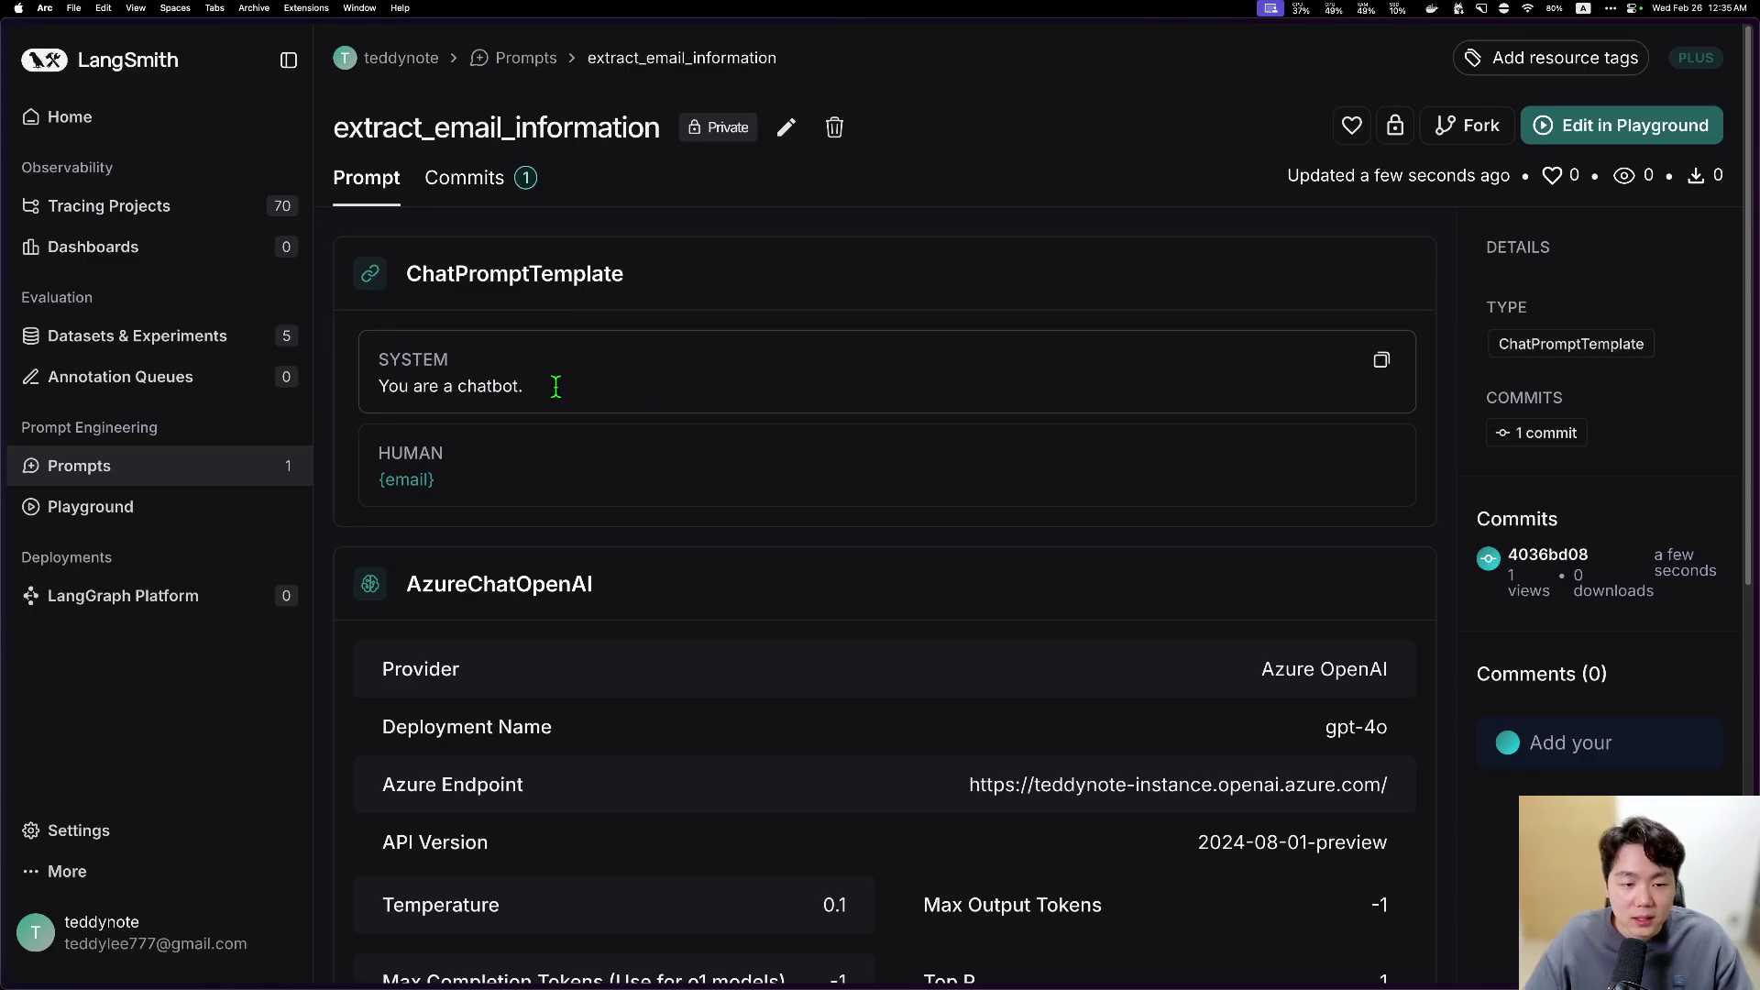
Step: Review the saved prompt's system and human messages, model settings, attached tools and Python SDK loading code
drag(555, 386, 342, 385)
triple_click(400, 477)
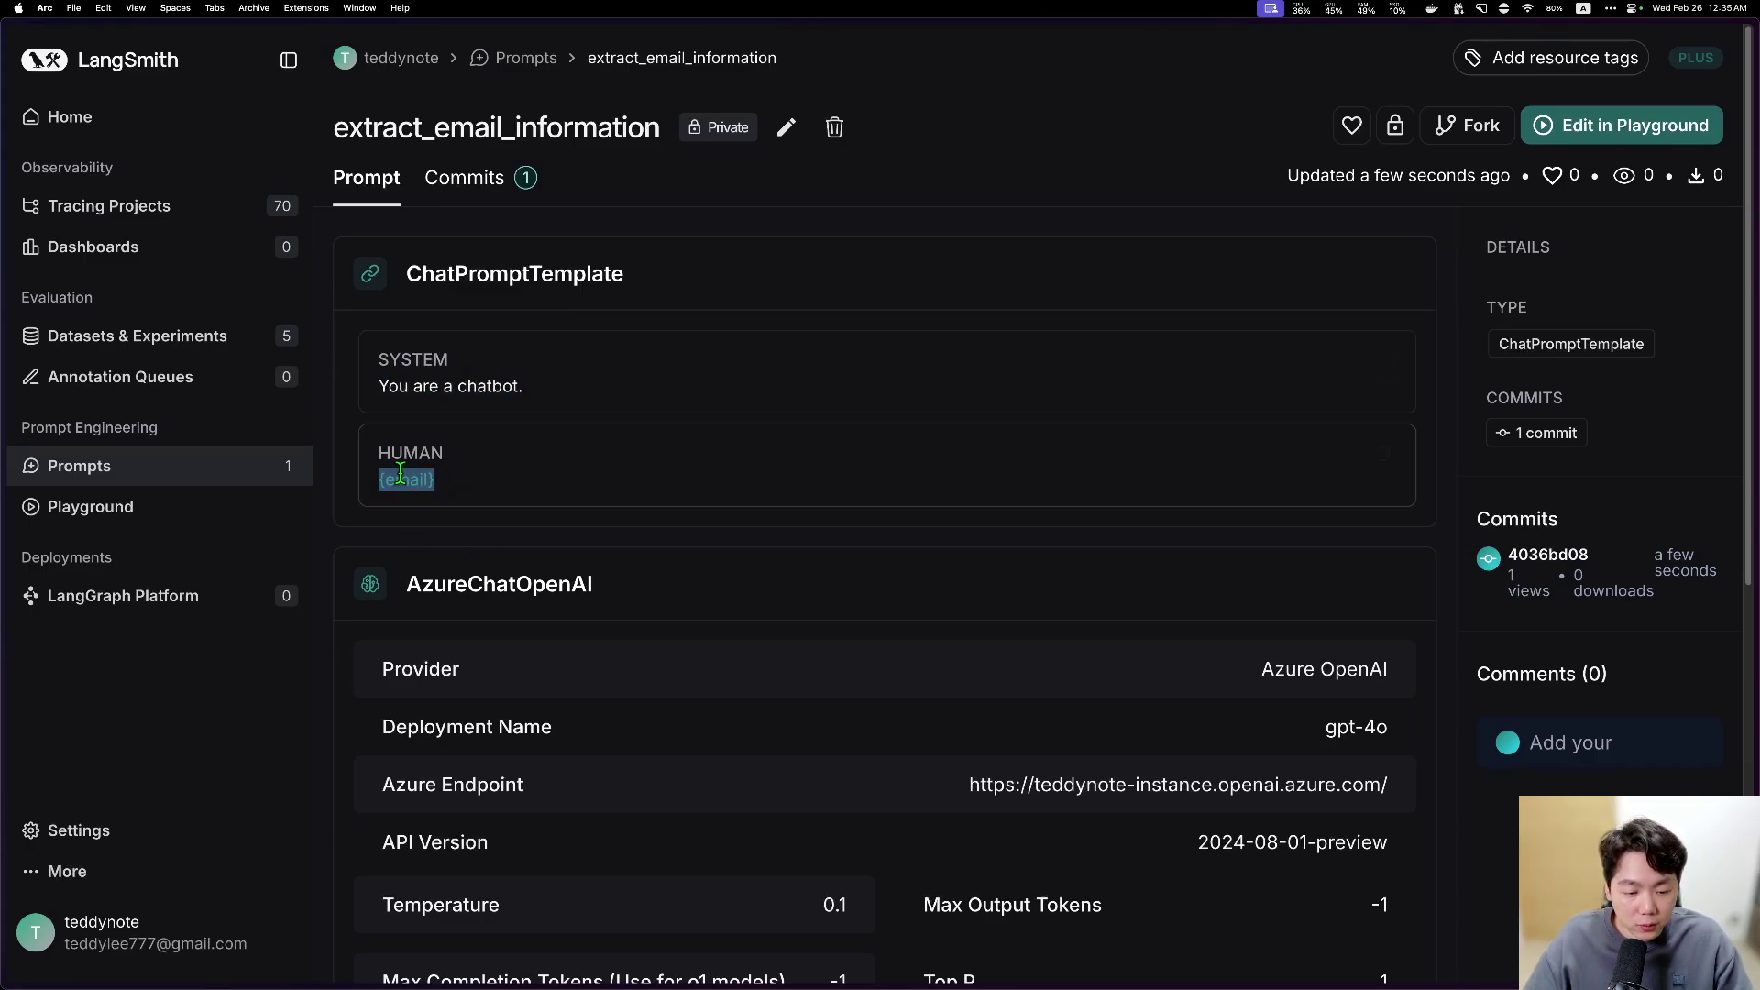
scroll(401, 473, down, 10)
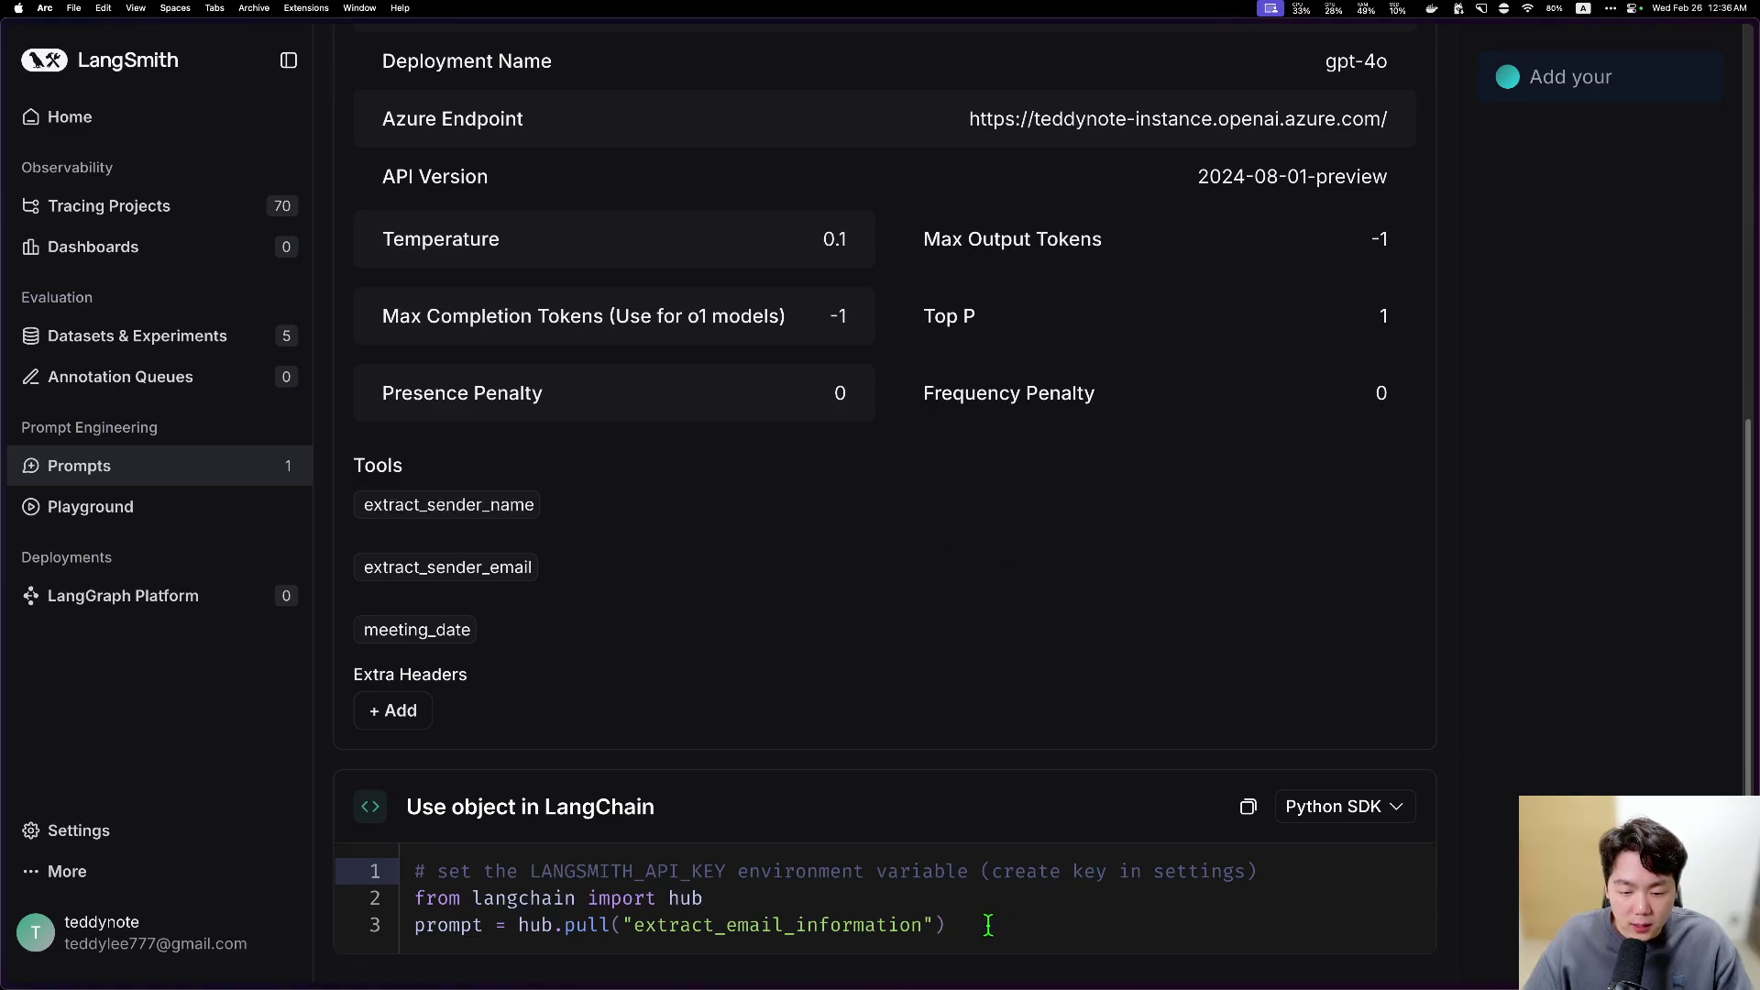
drag(989, 926, 417, 899)
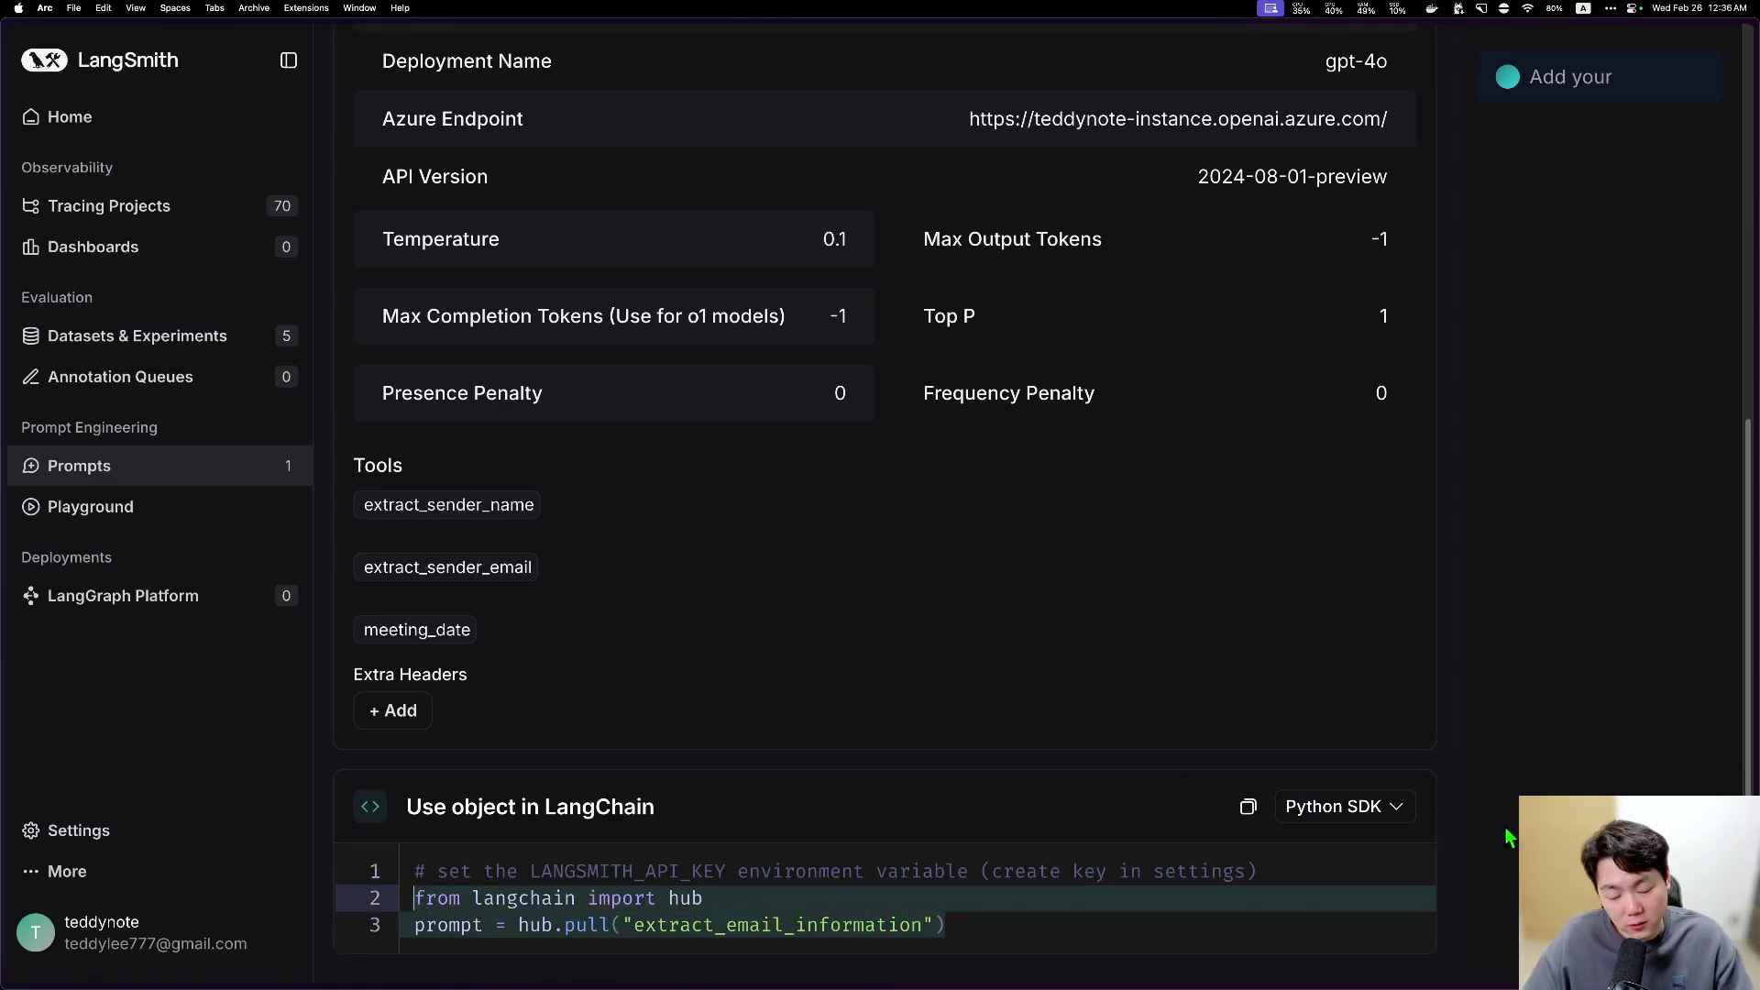
Step: Switch the LangChain code sample to Python Inline and examine its imports, model settings and tool definitions
click(1330, 811)
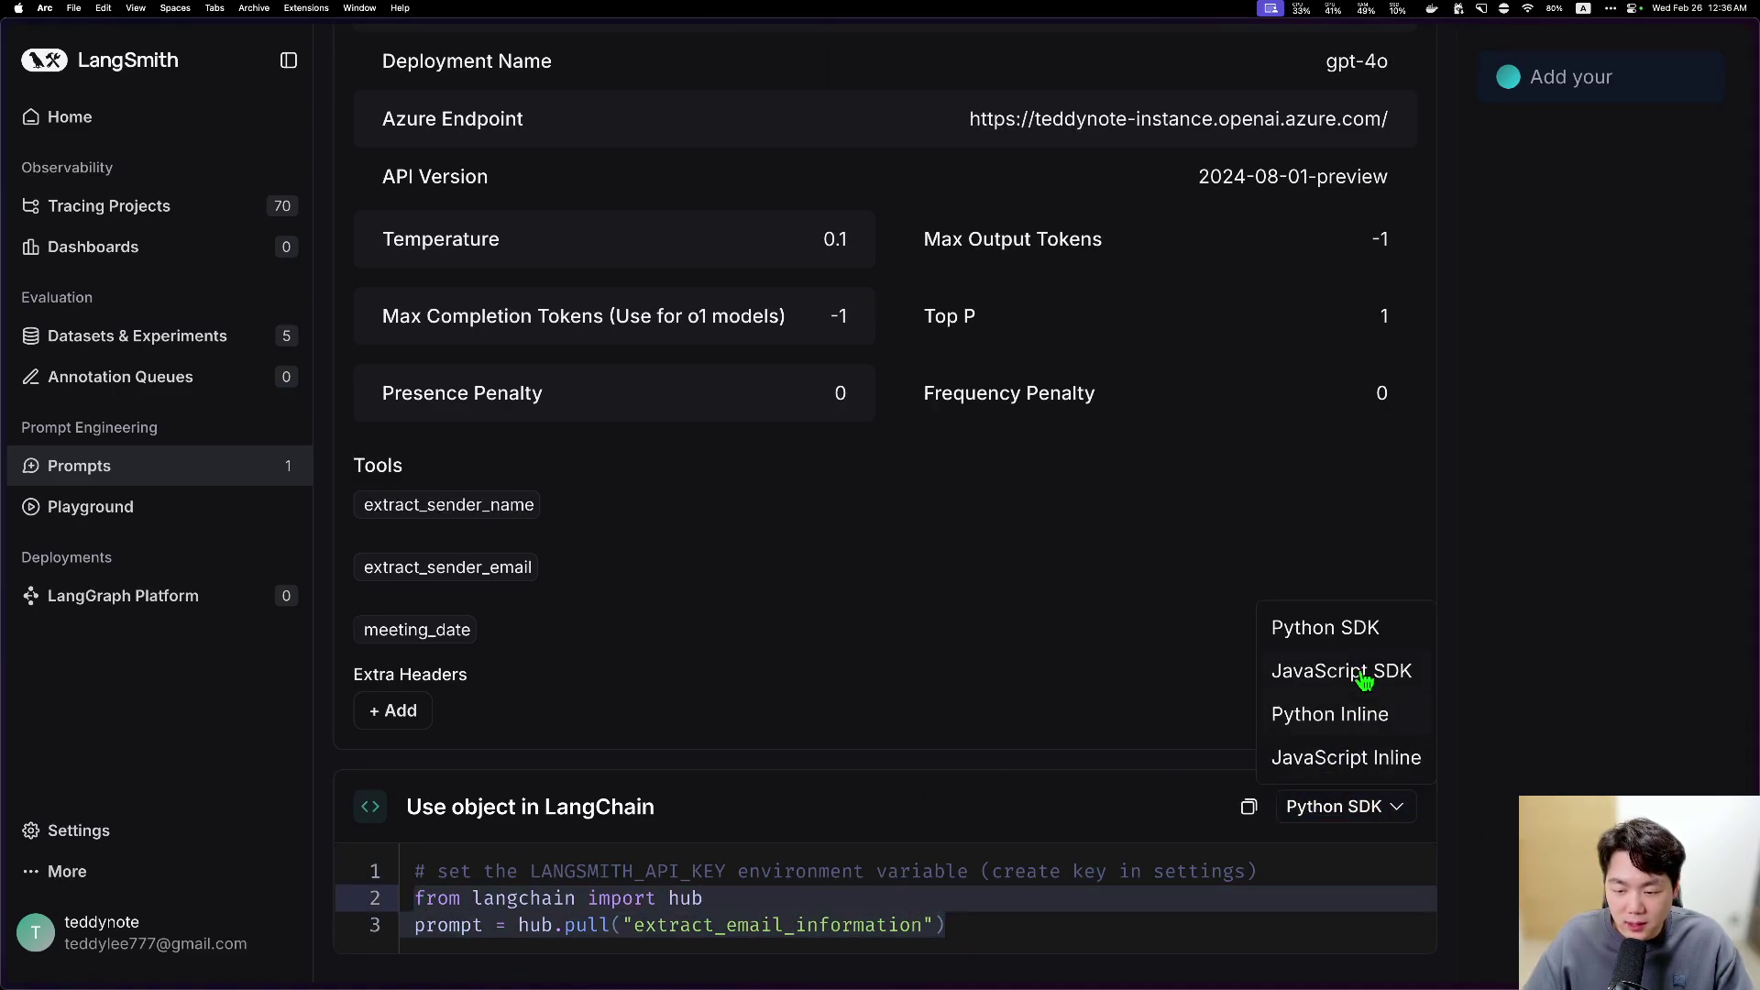
click(1341, 714)
scroll(949, 742, down, 6)
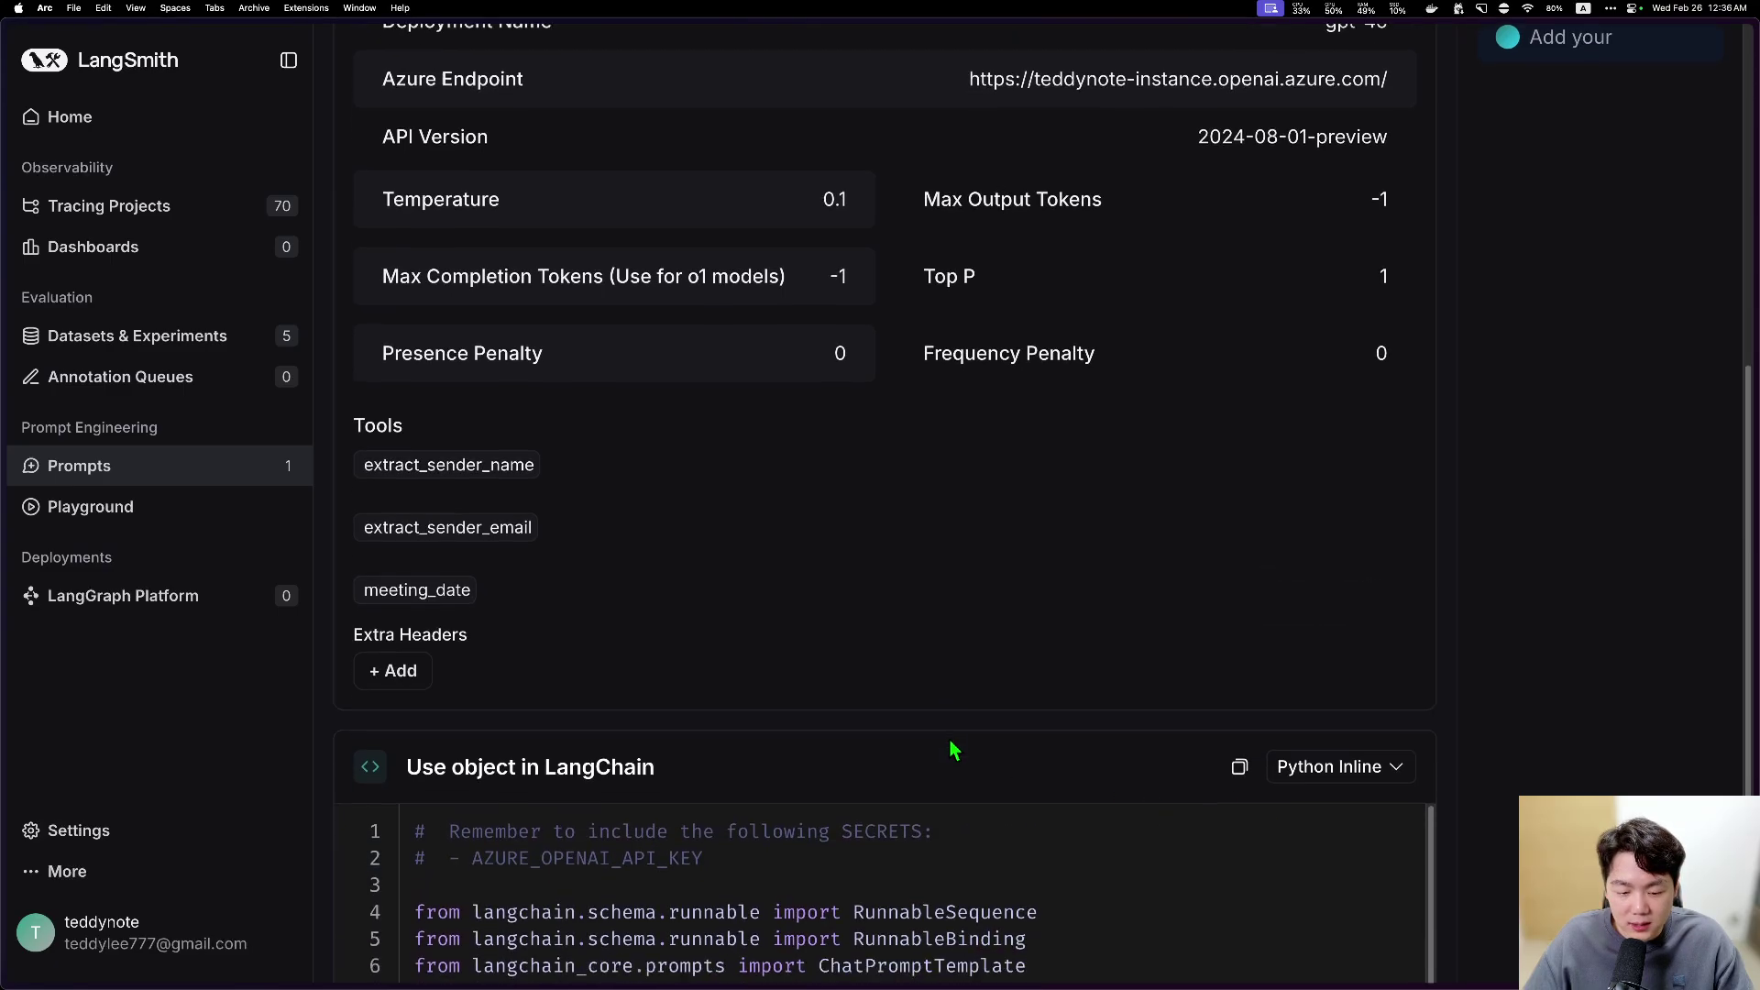
scroll(942, 729, up, 4)
drag(415, 635, 694, 817)
scroll(636, 790, down, 6)
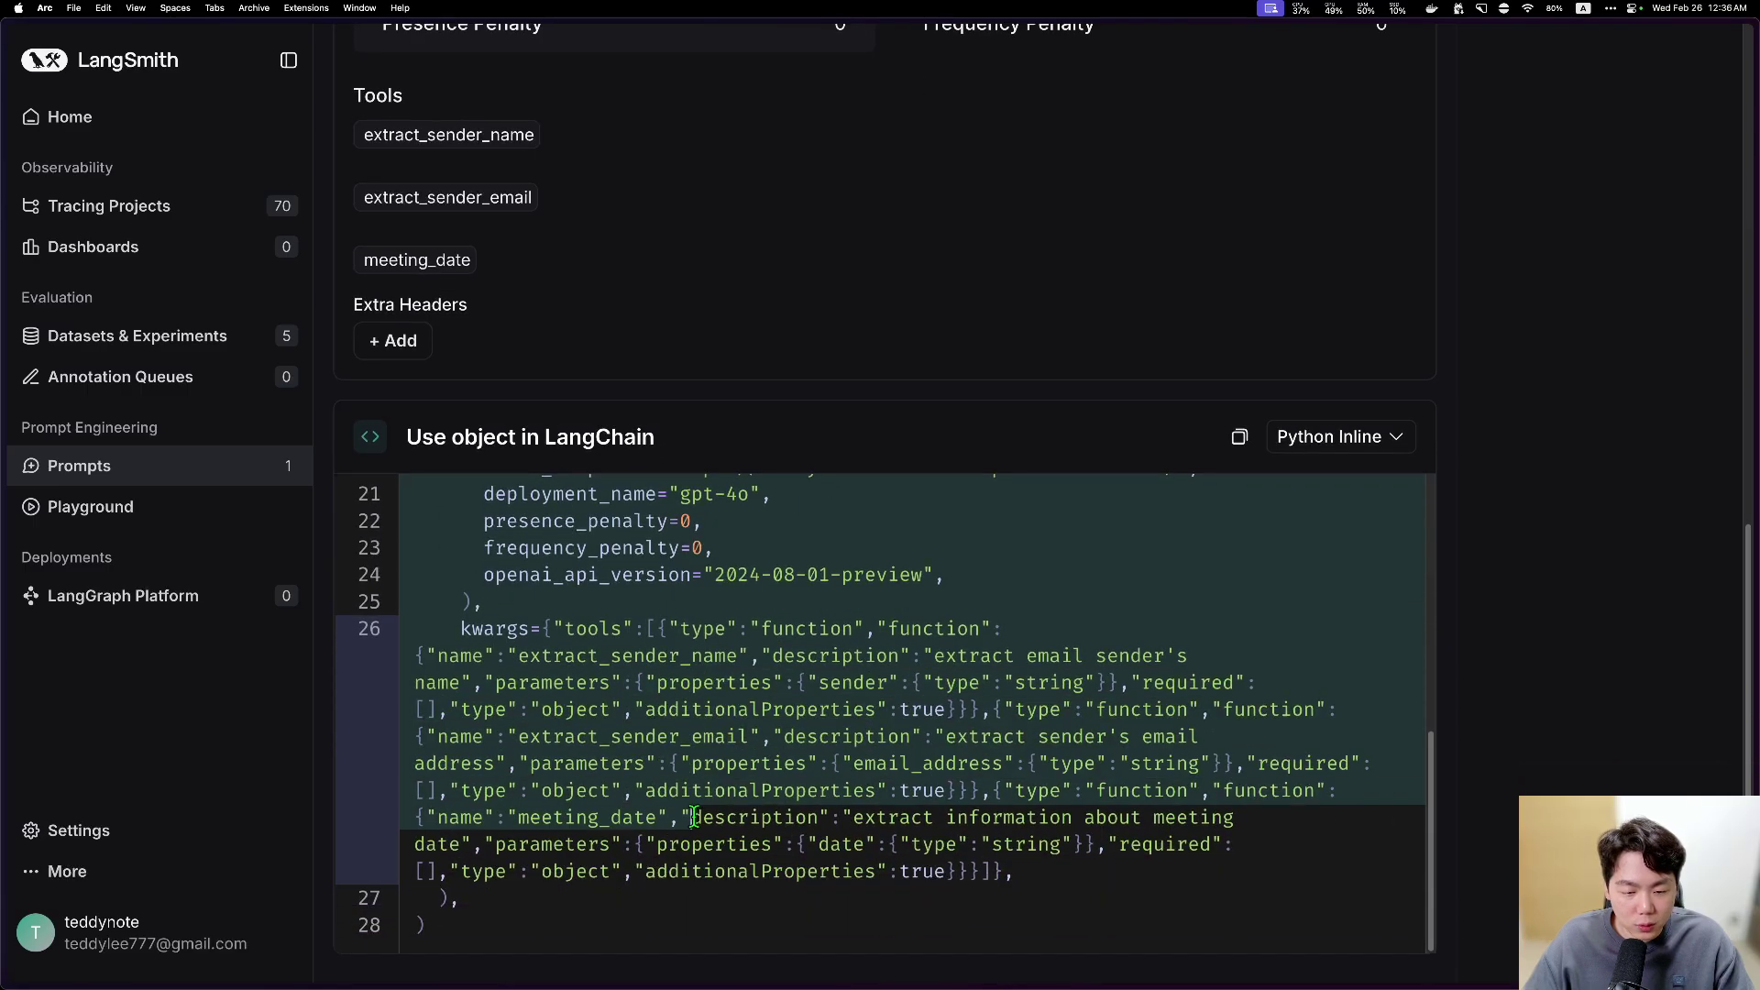
click(841, 631)
drag(647, 629, 887, 817)
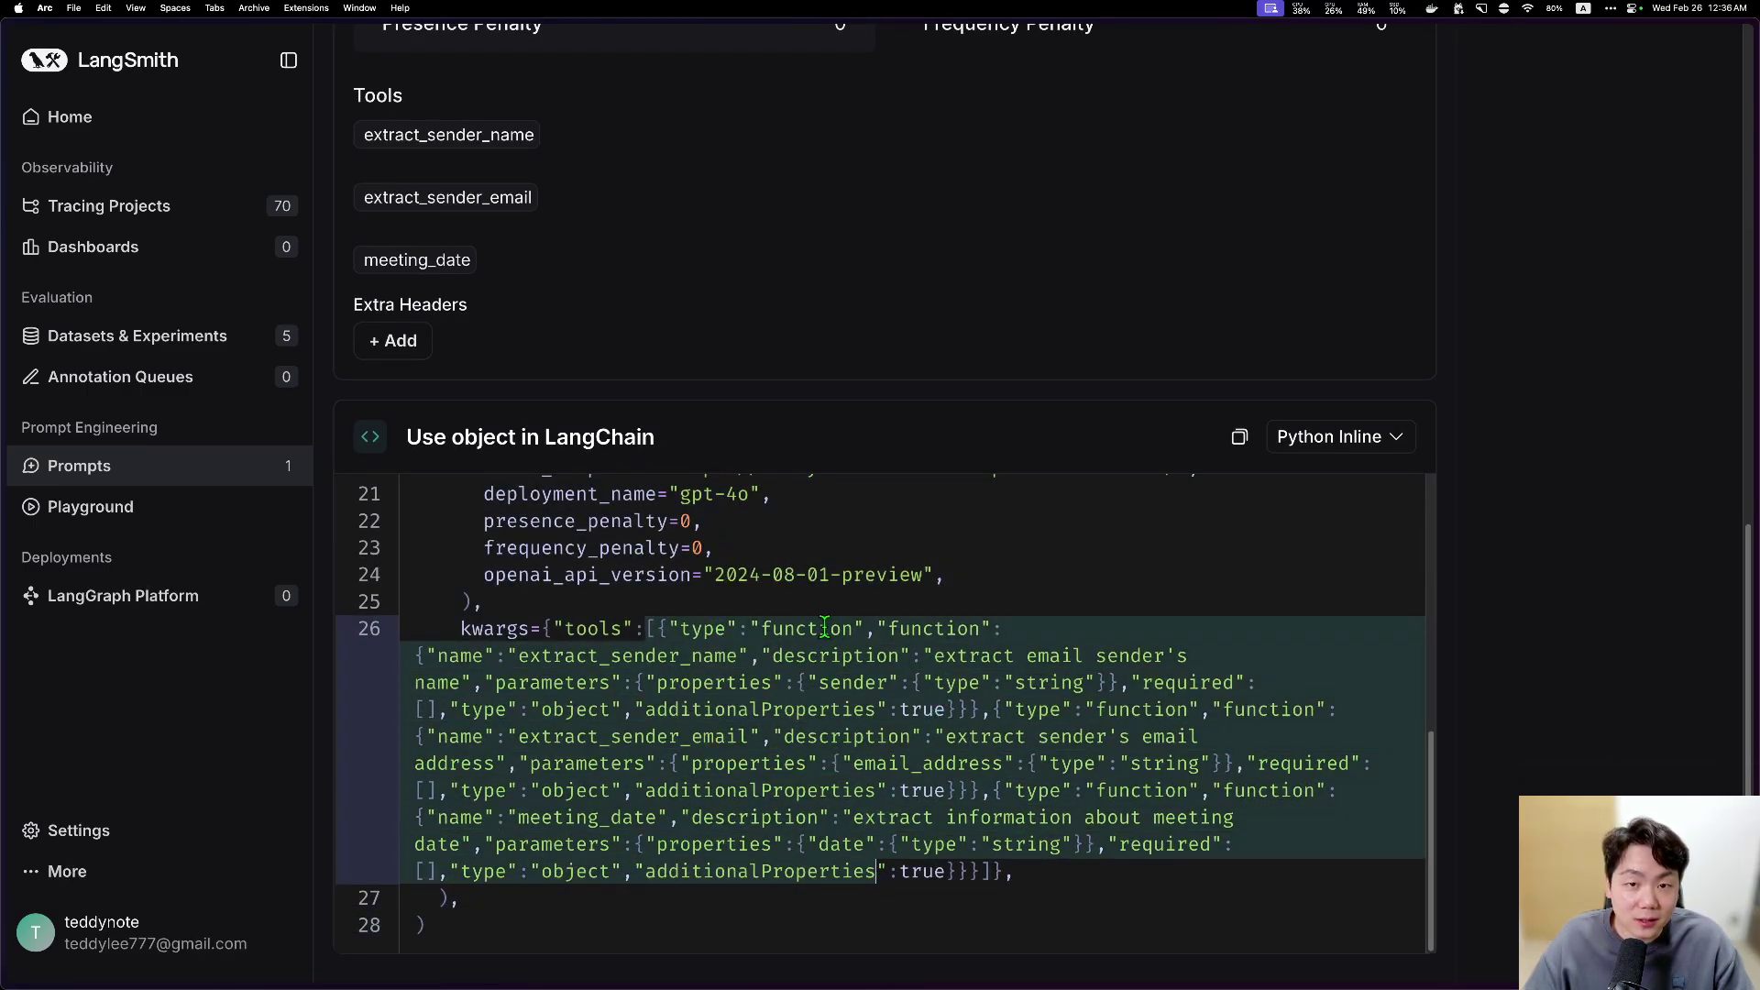
click(750, 572)
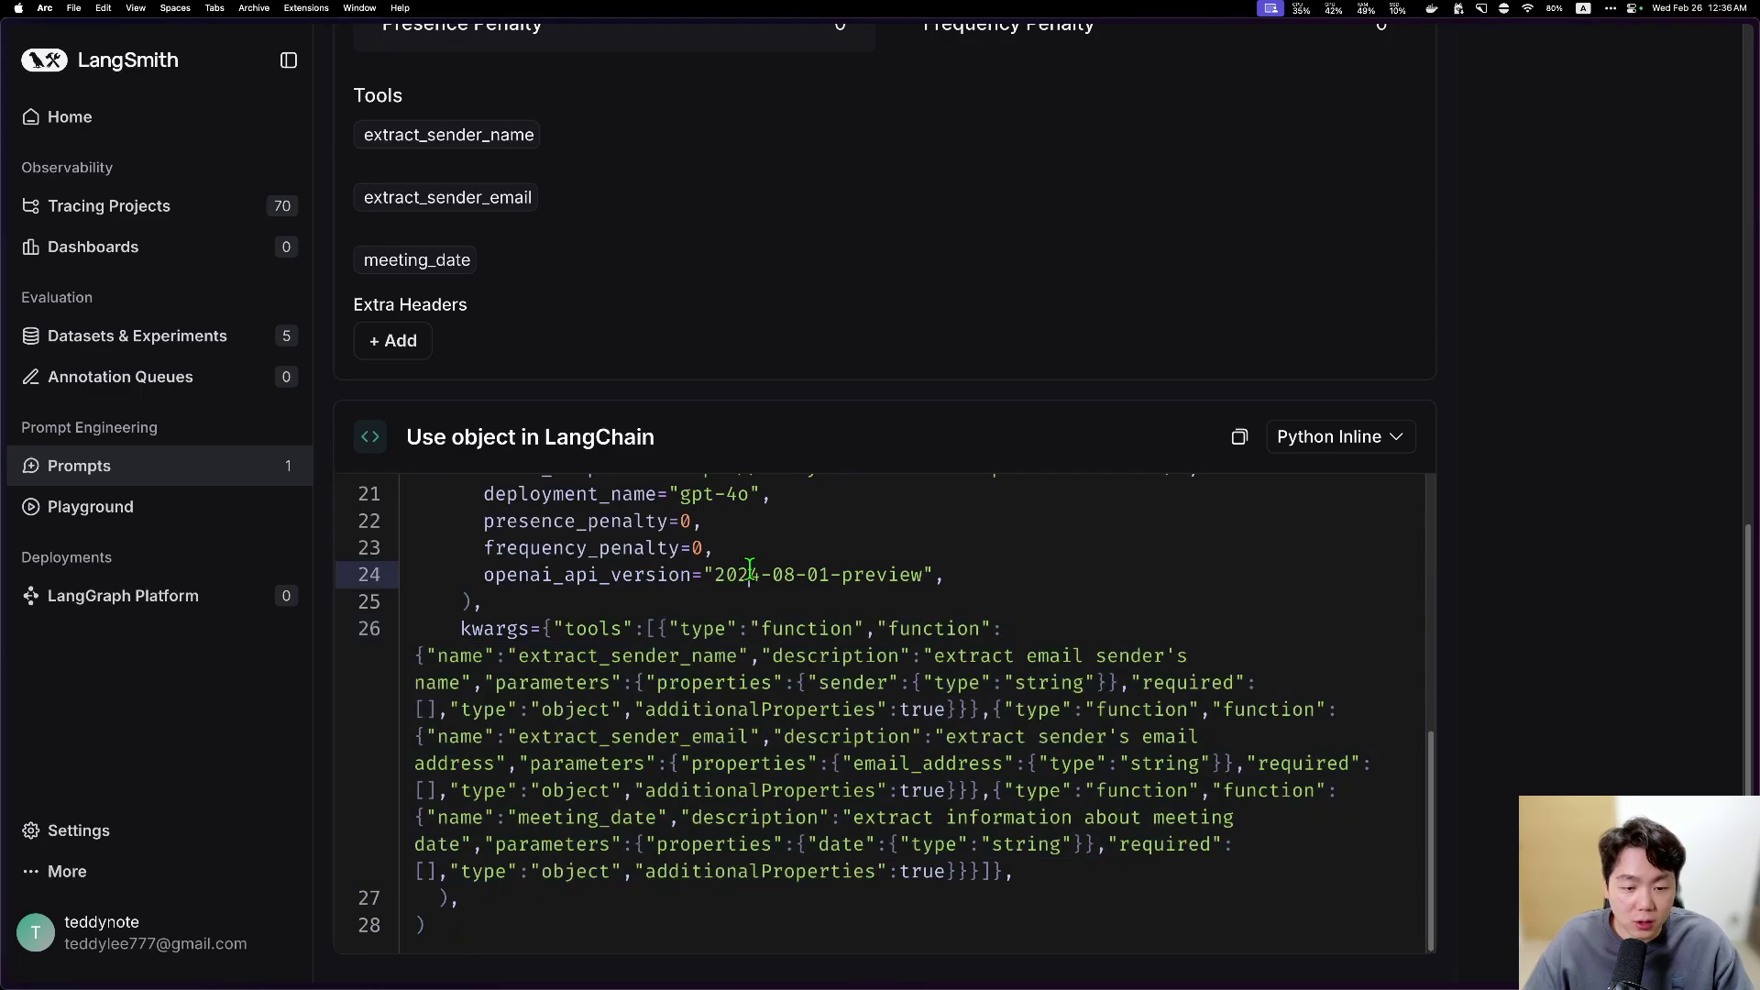
Step: Copy the Python Inline code, then switch the sample back to Python SDK and copy that snippet
scroll(1119, 546, up, 10)
click(1239, 436)
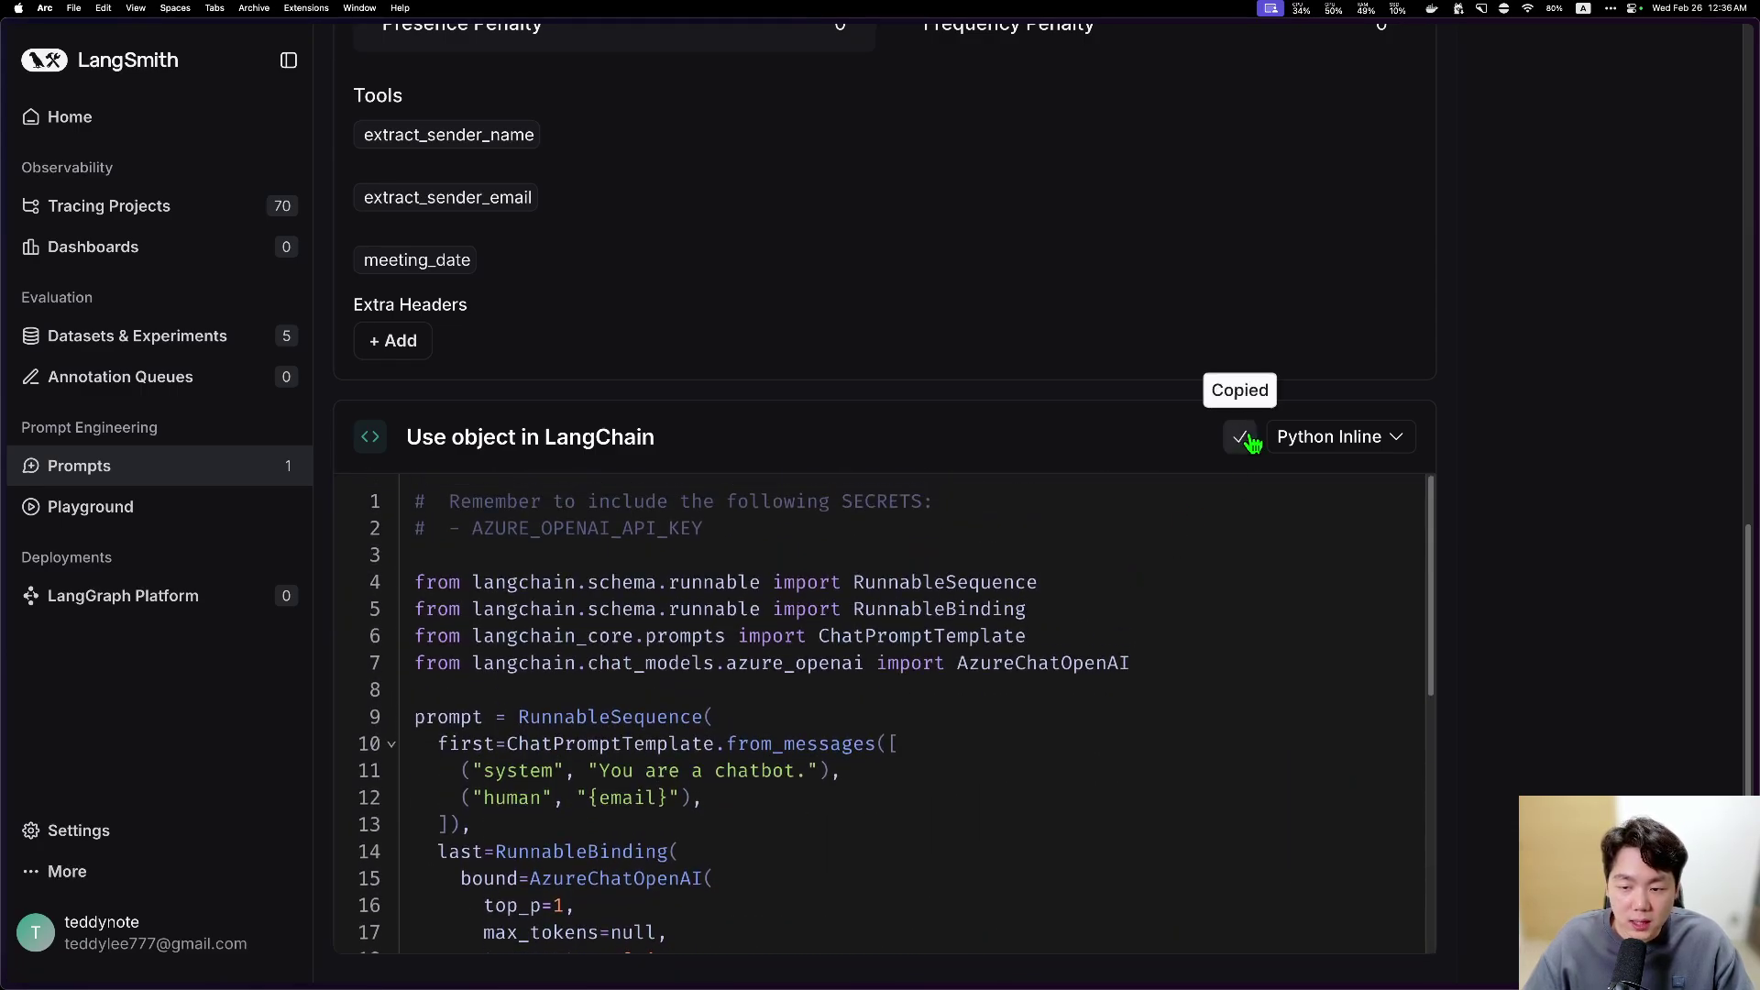
scroll(901, 680, down, 8)
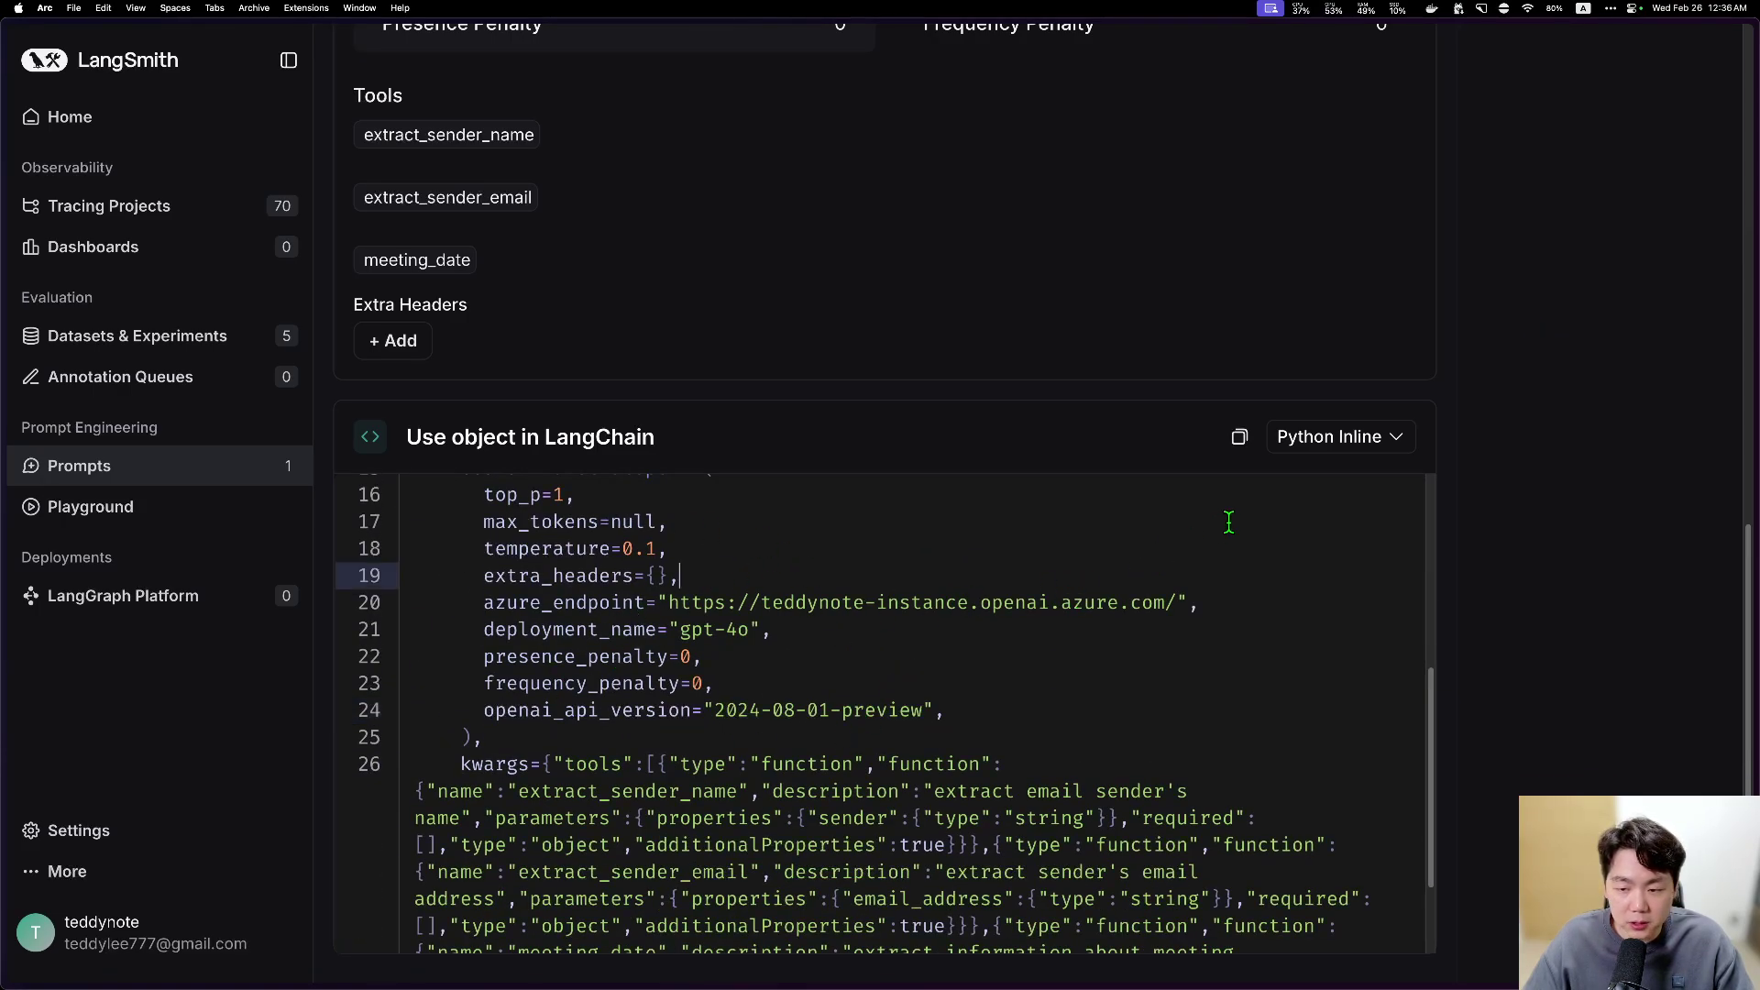
click(1248, 808)
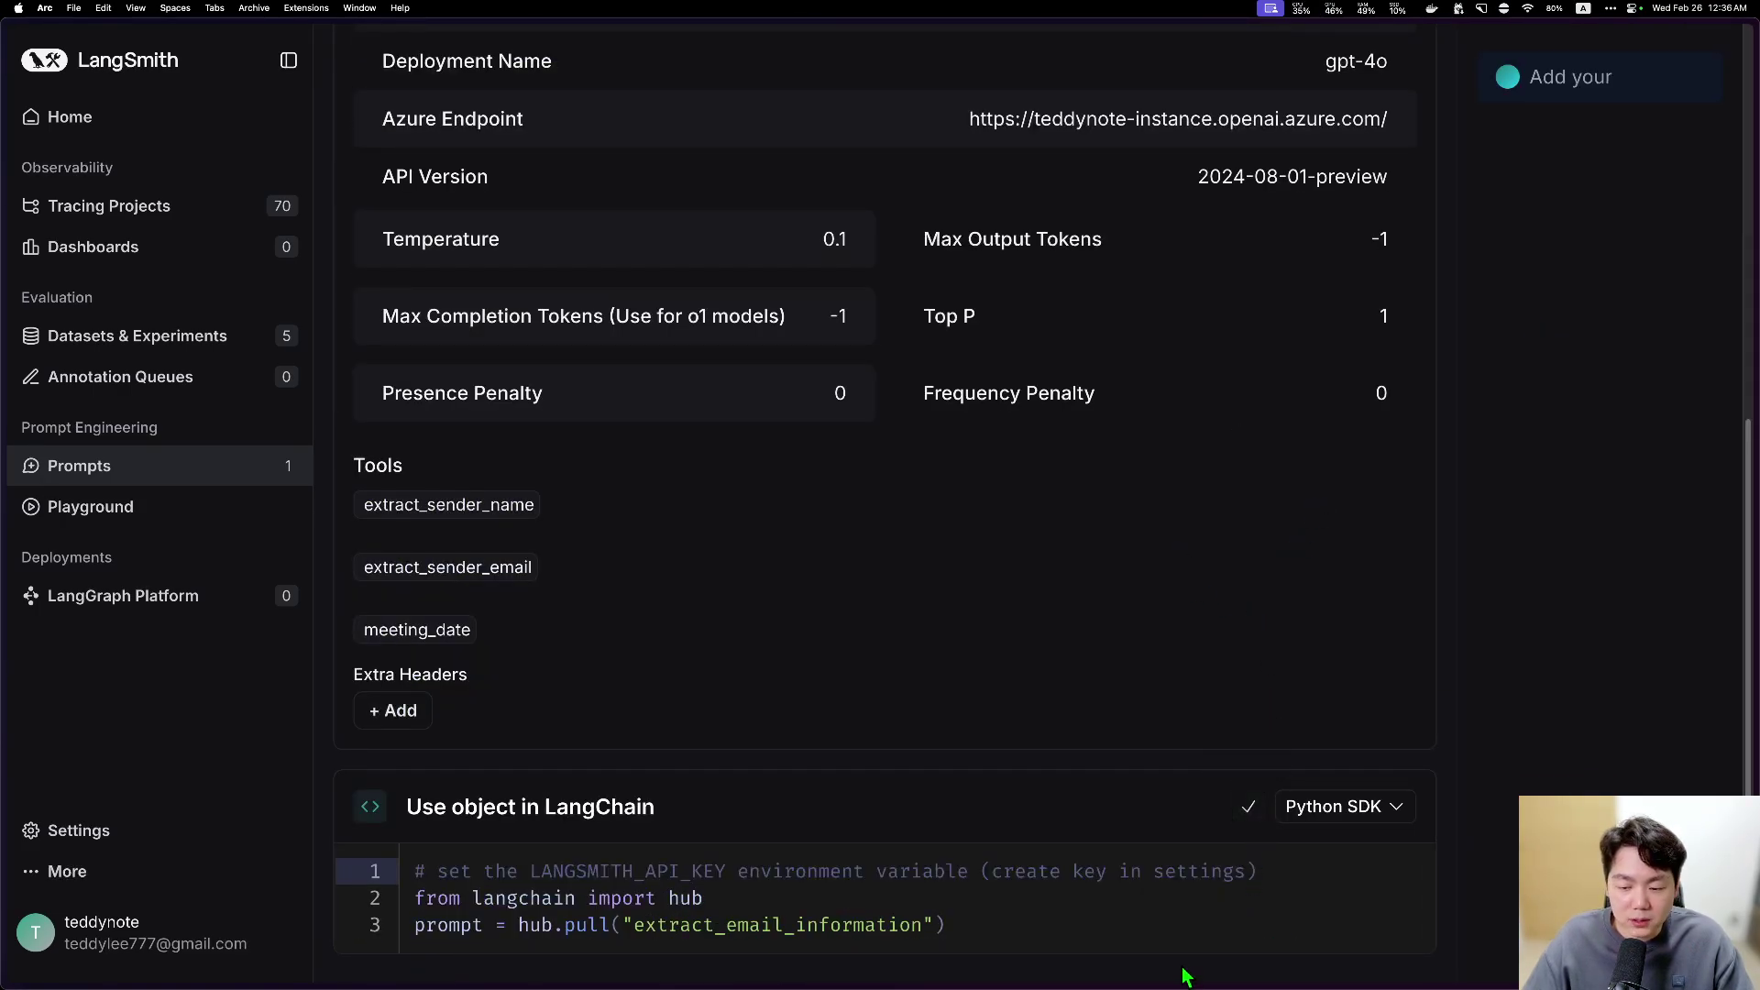
Step: Return to the Playground and reset it to its default prompt and model
scroll(1052, 668, up, 7)
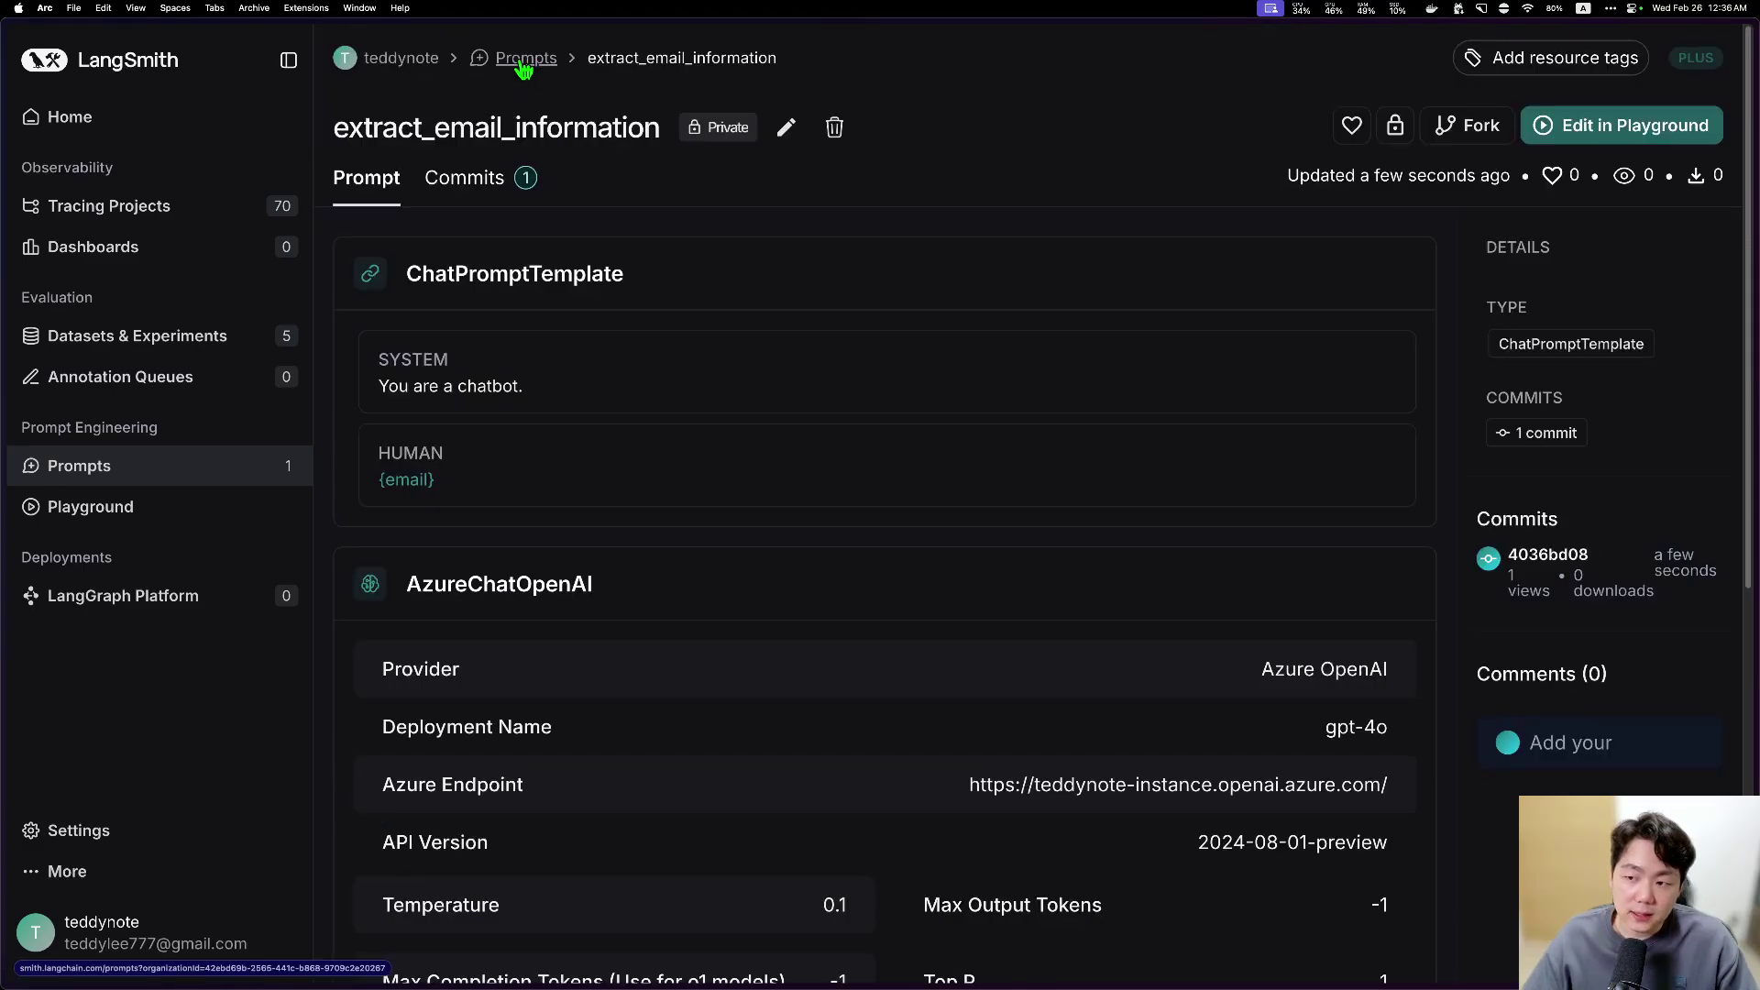
click(167, 513)
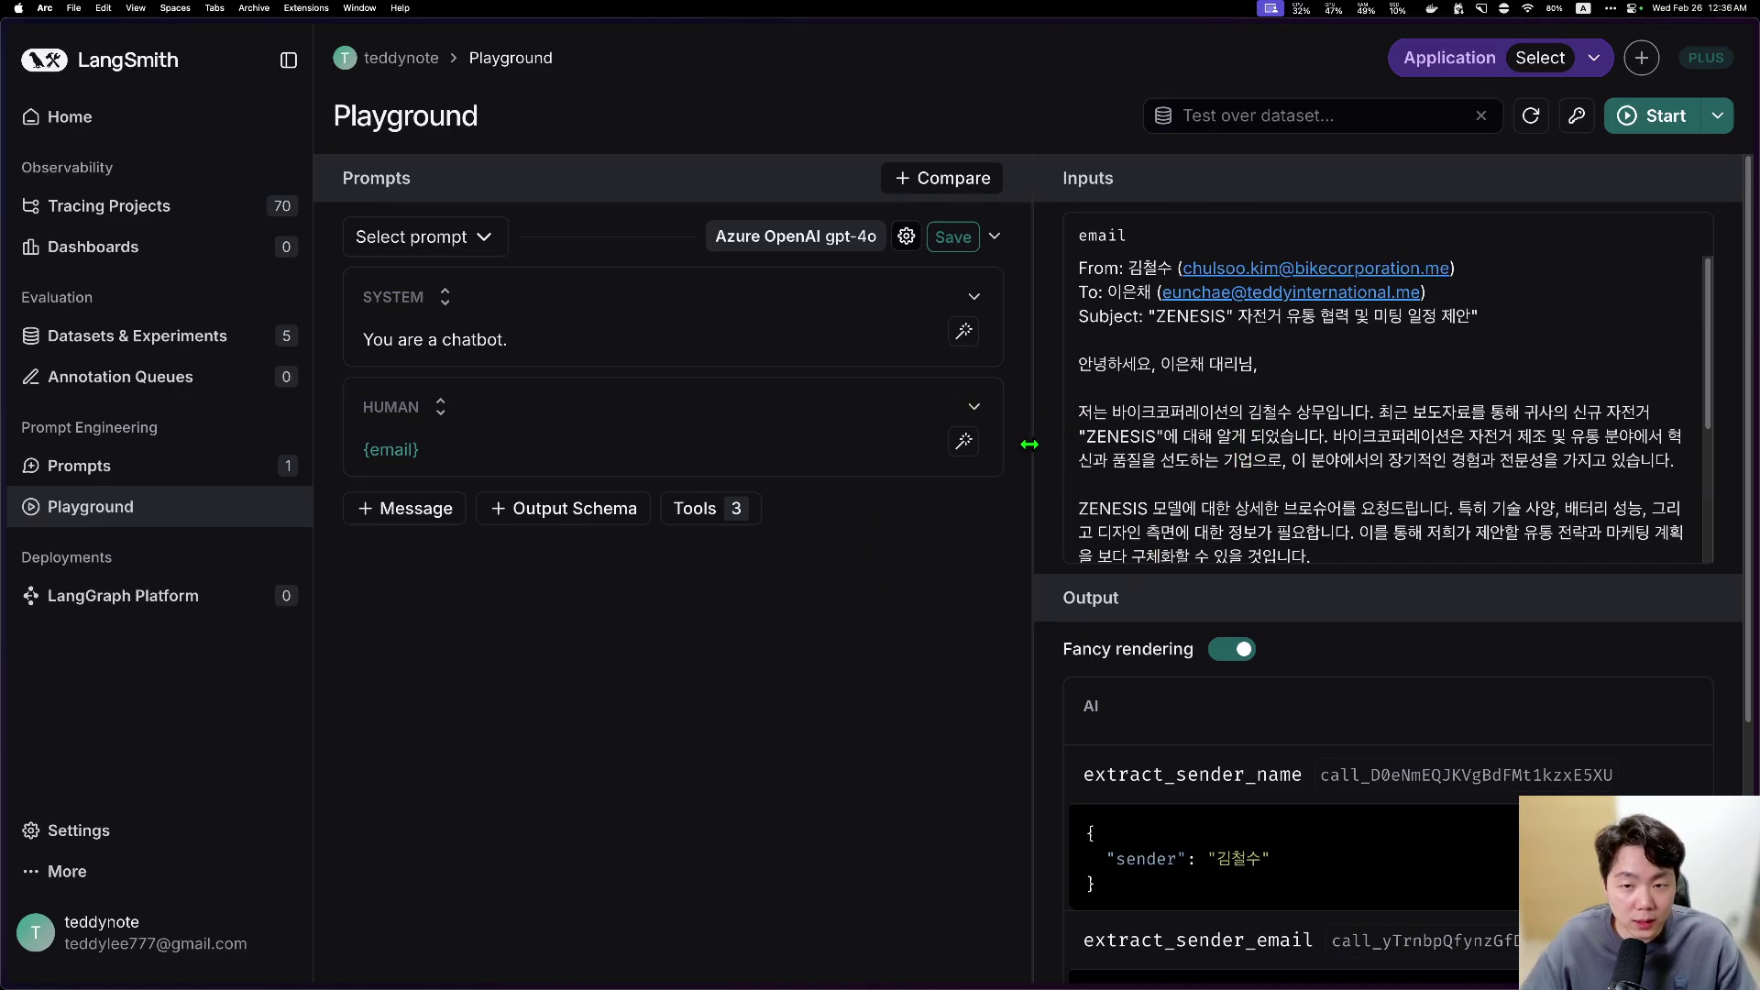
click(1532, 117)
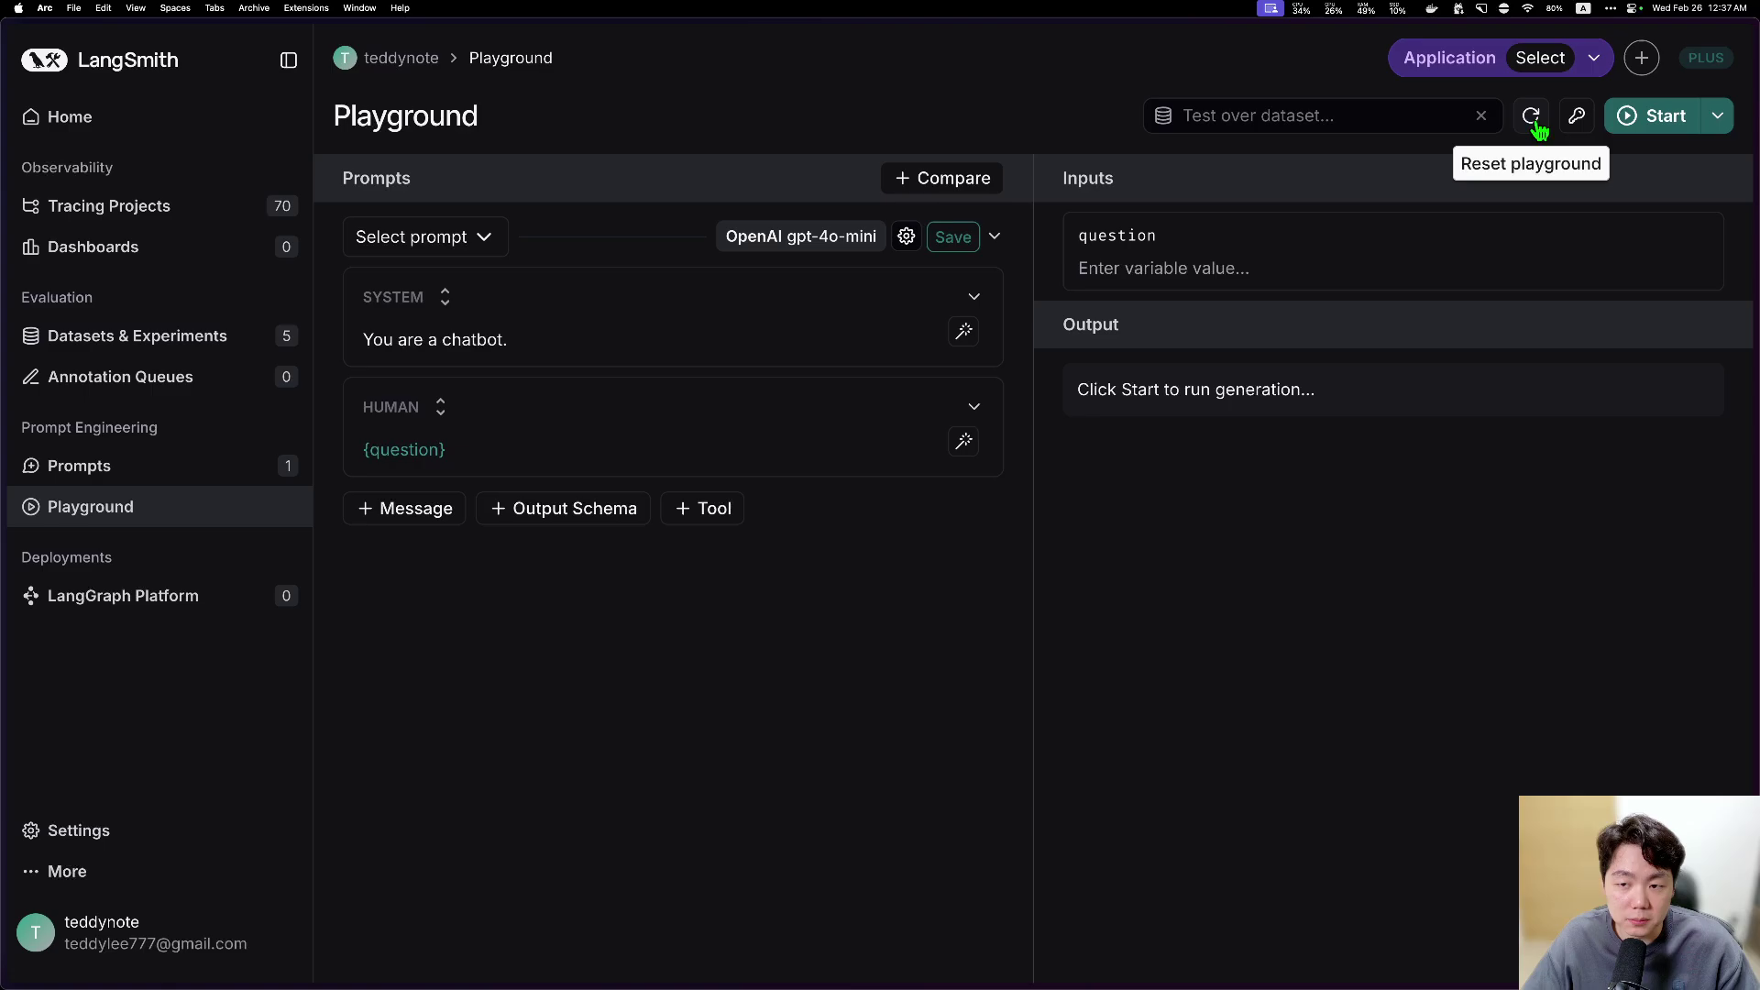
Step: Open the 2.60 s RunnableSequence run in the CH12-RAG tracing project and examine its raw input and output
click(186, 218)
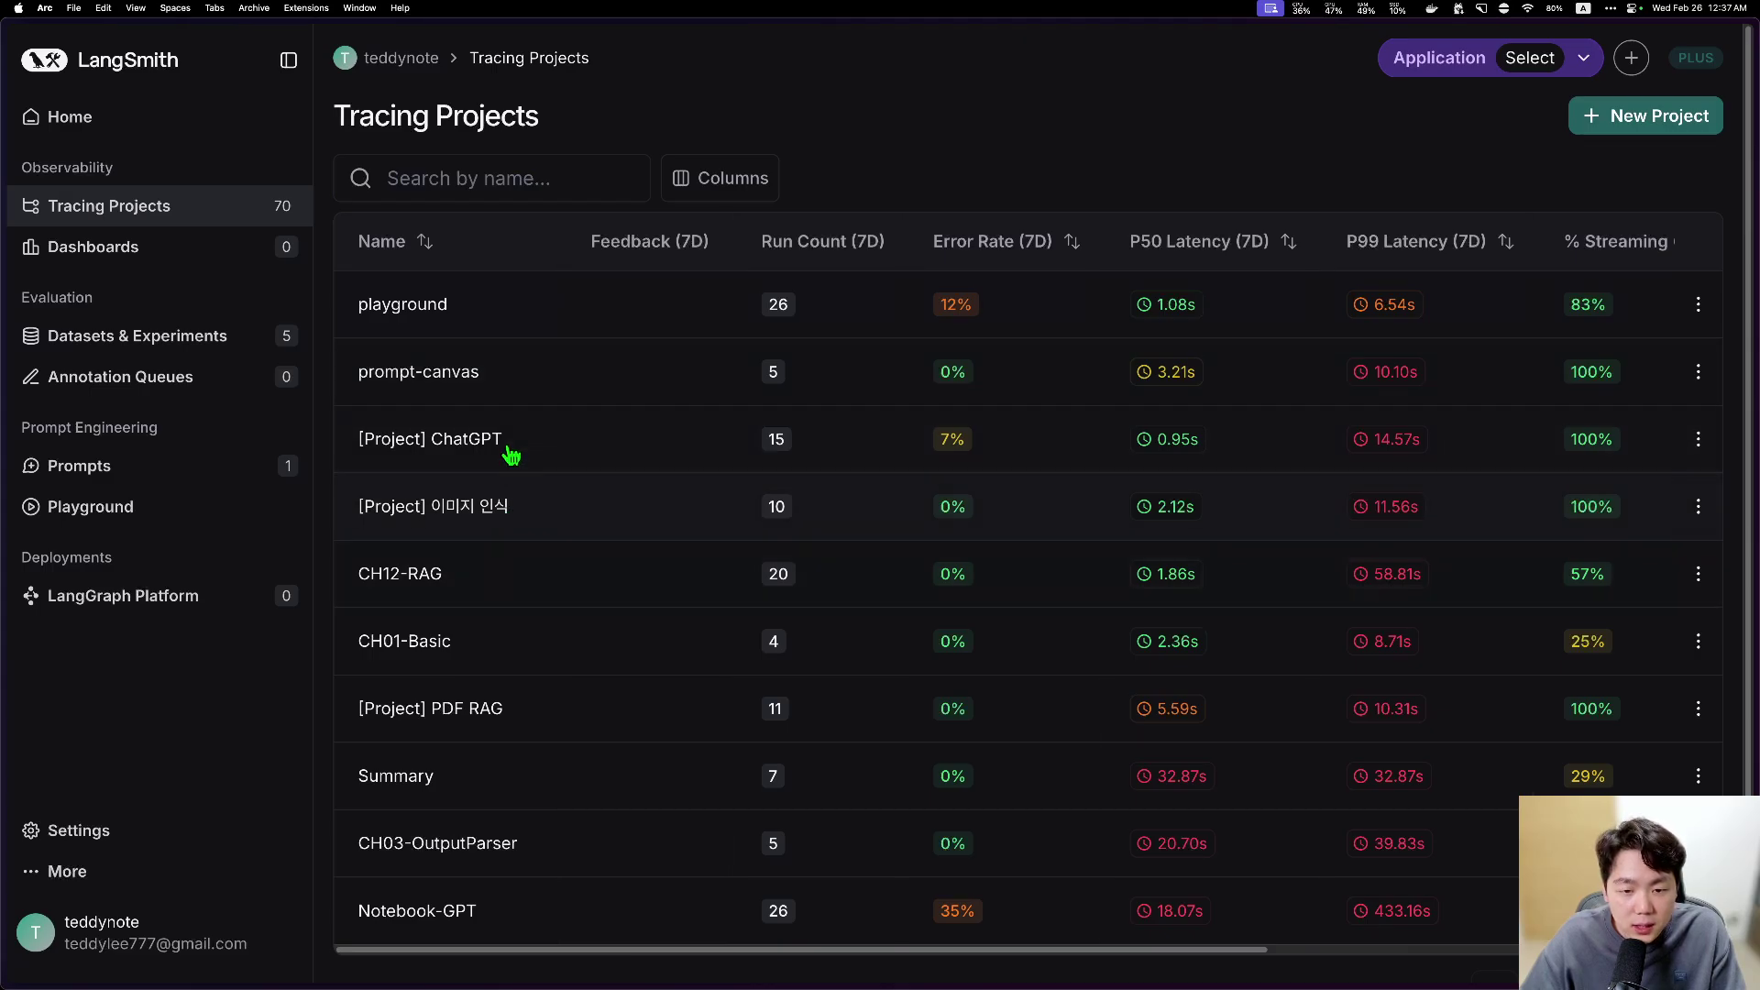
click(472, 576)
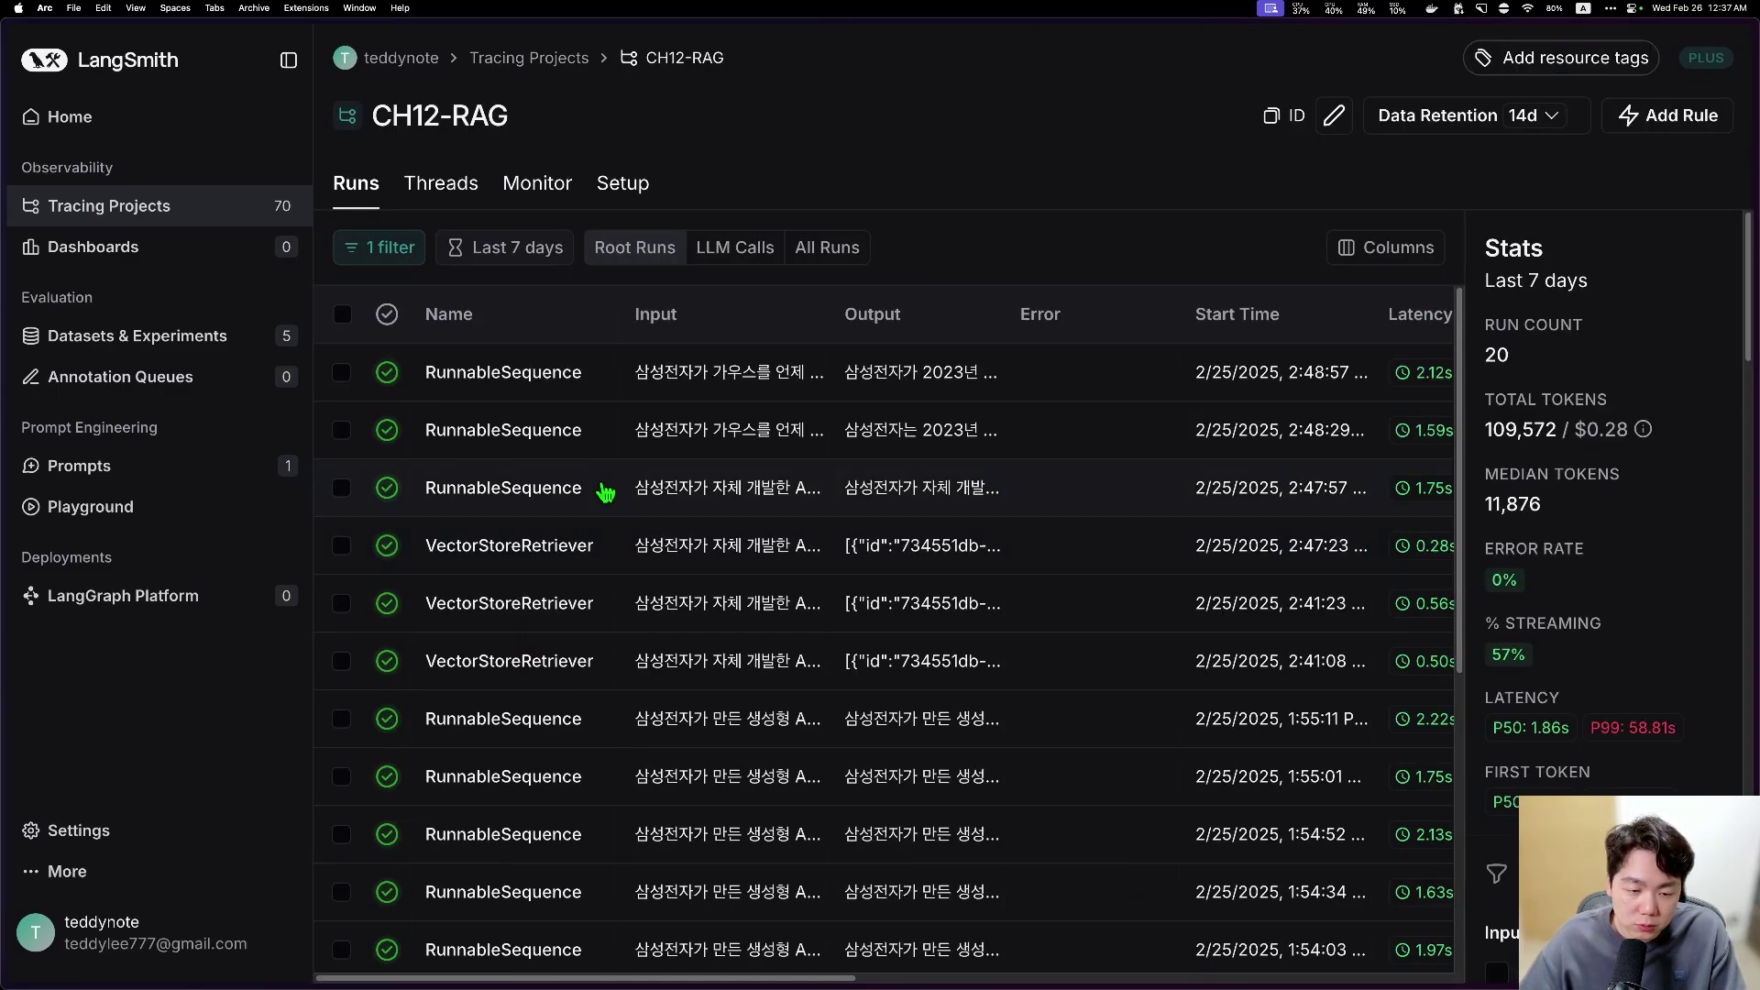
scroll(749, 580, down, 5)
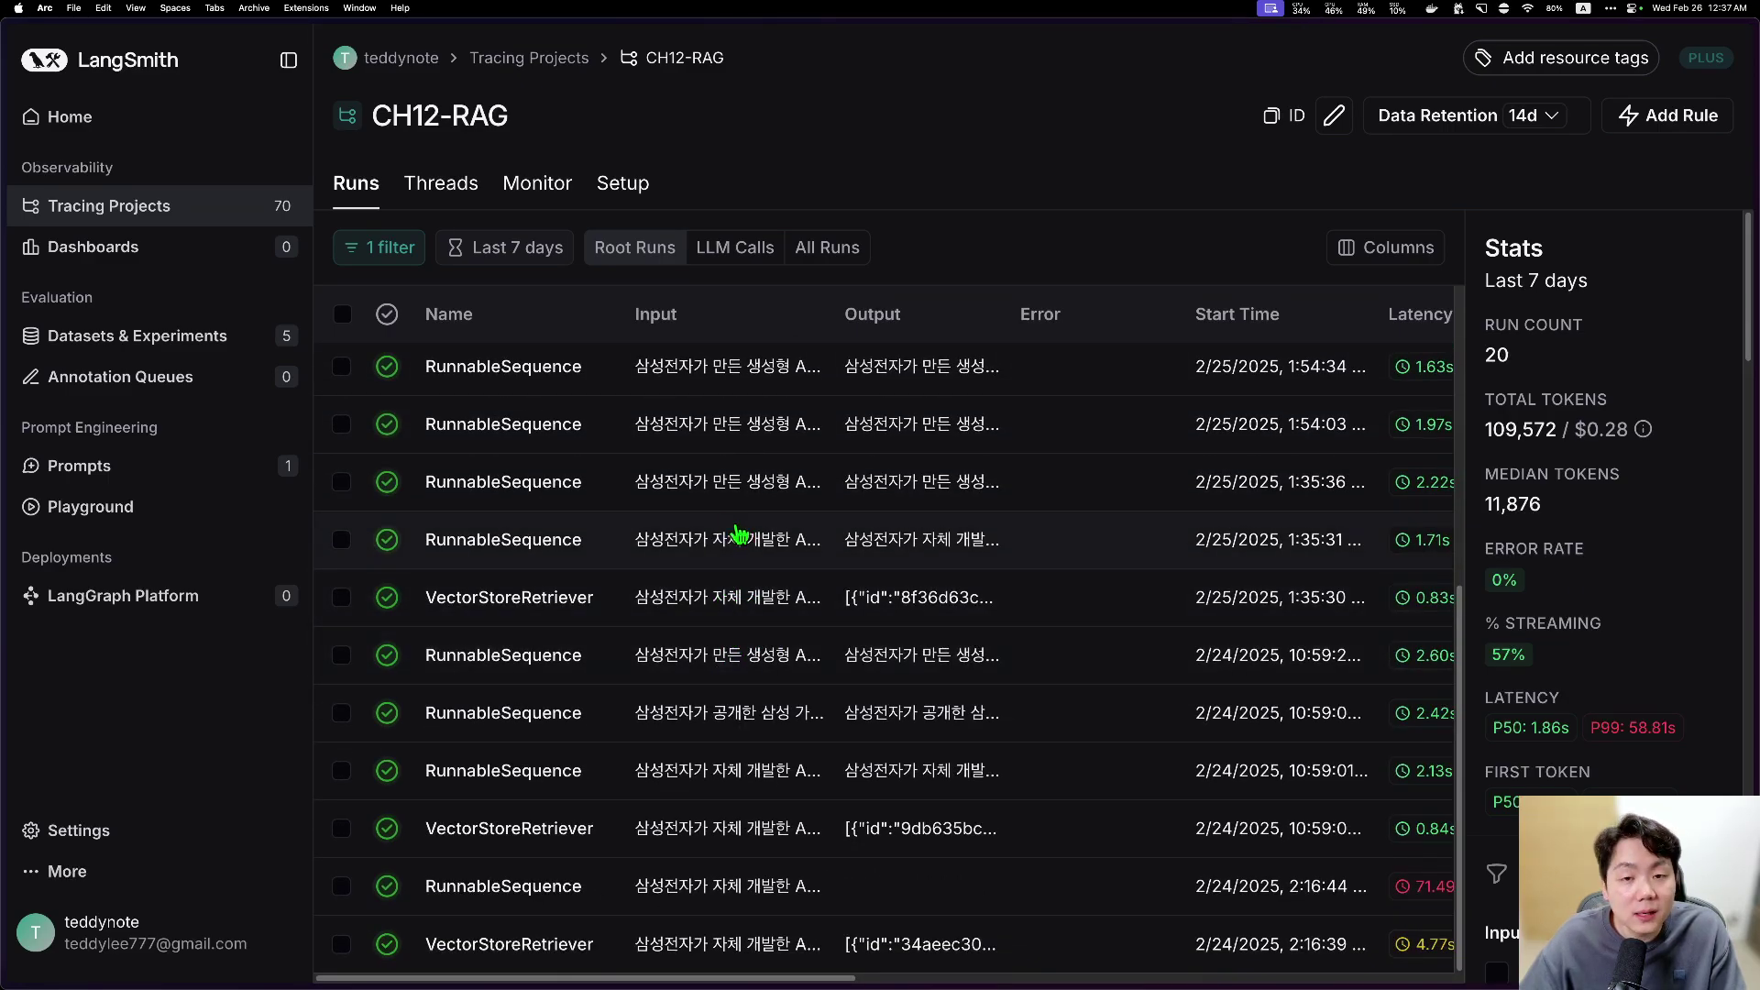
click(736, 662)
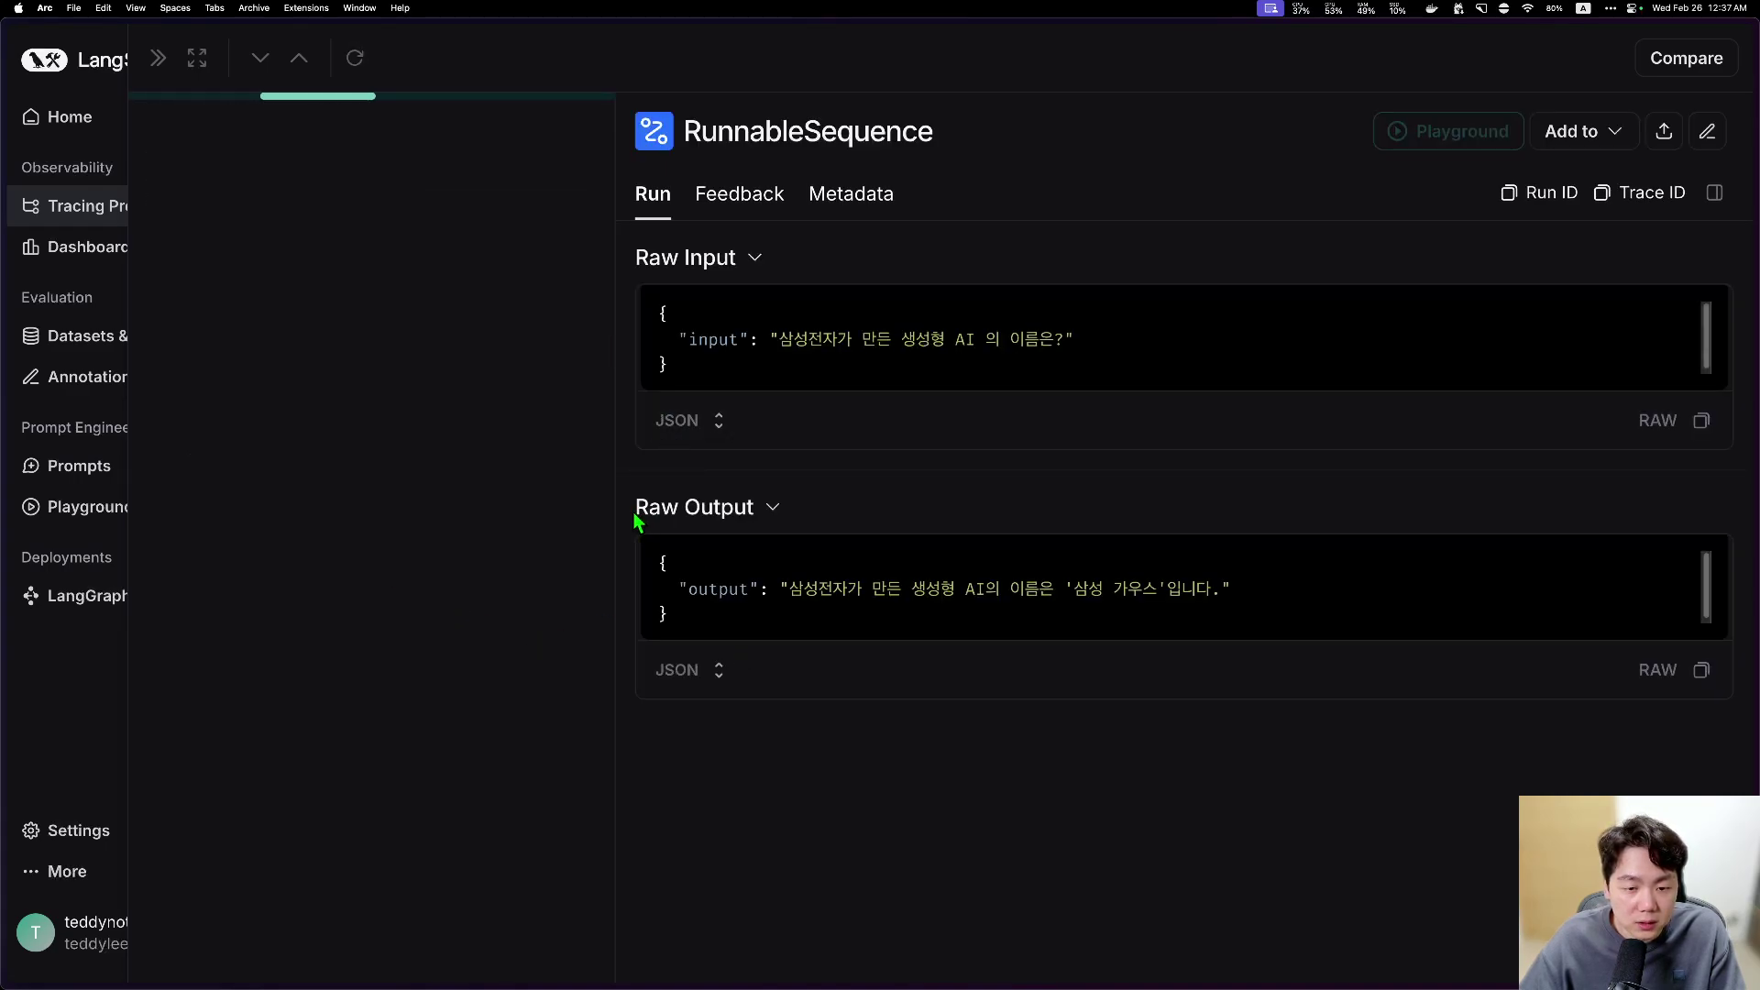
mouse_move(770, 340)
mouse_down()
mouse_move(1046, 329)
mouse_move(1089, 350)
mouse_up()
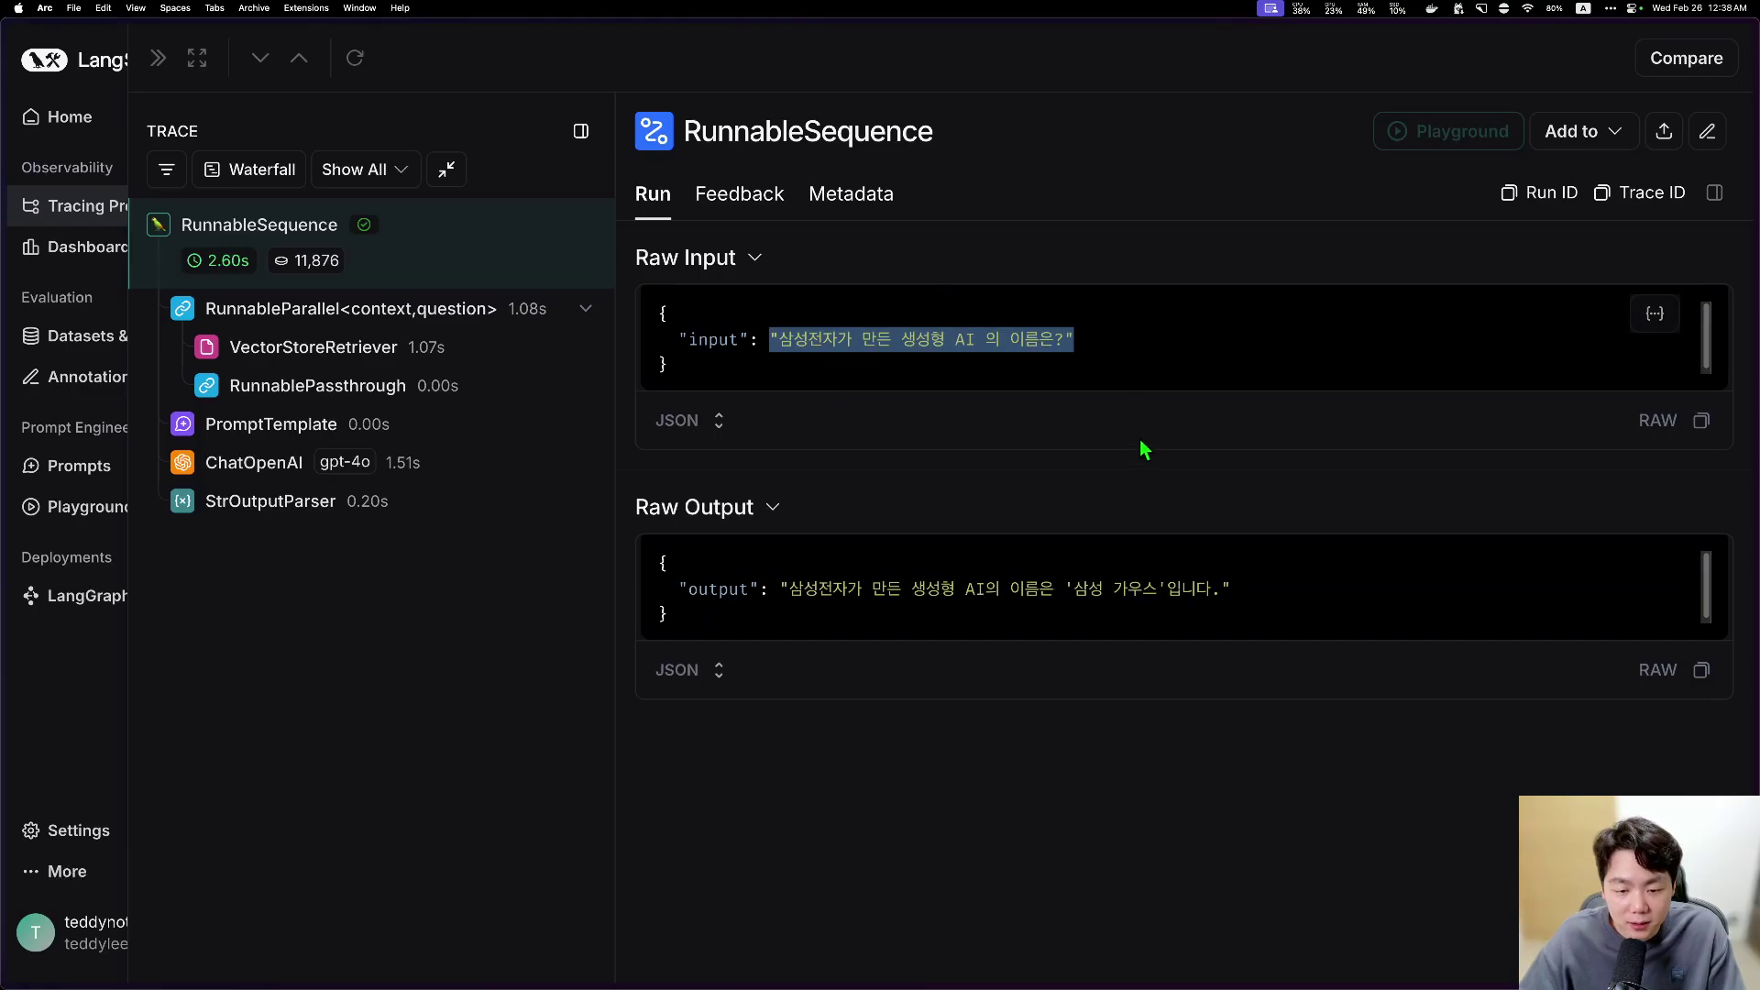
drag(790, 589, 1258, 605)
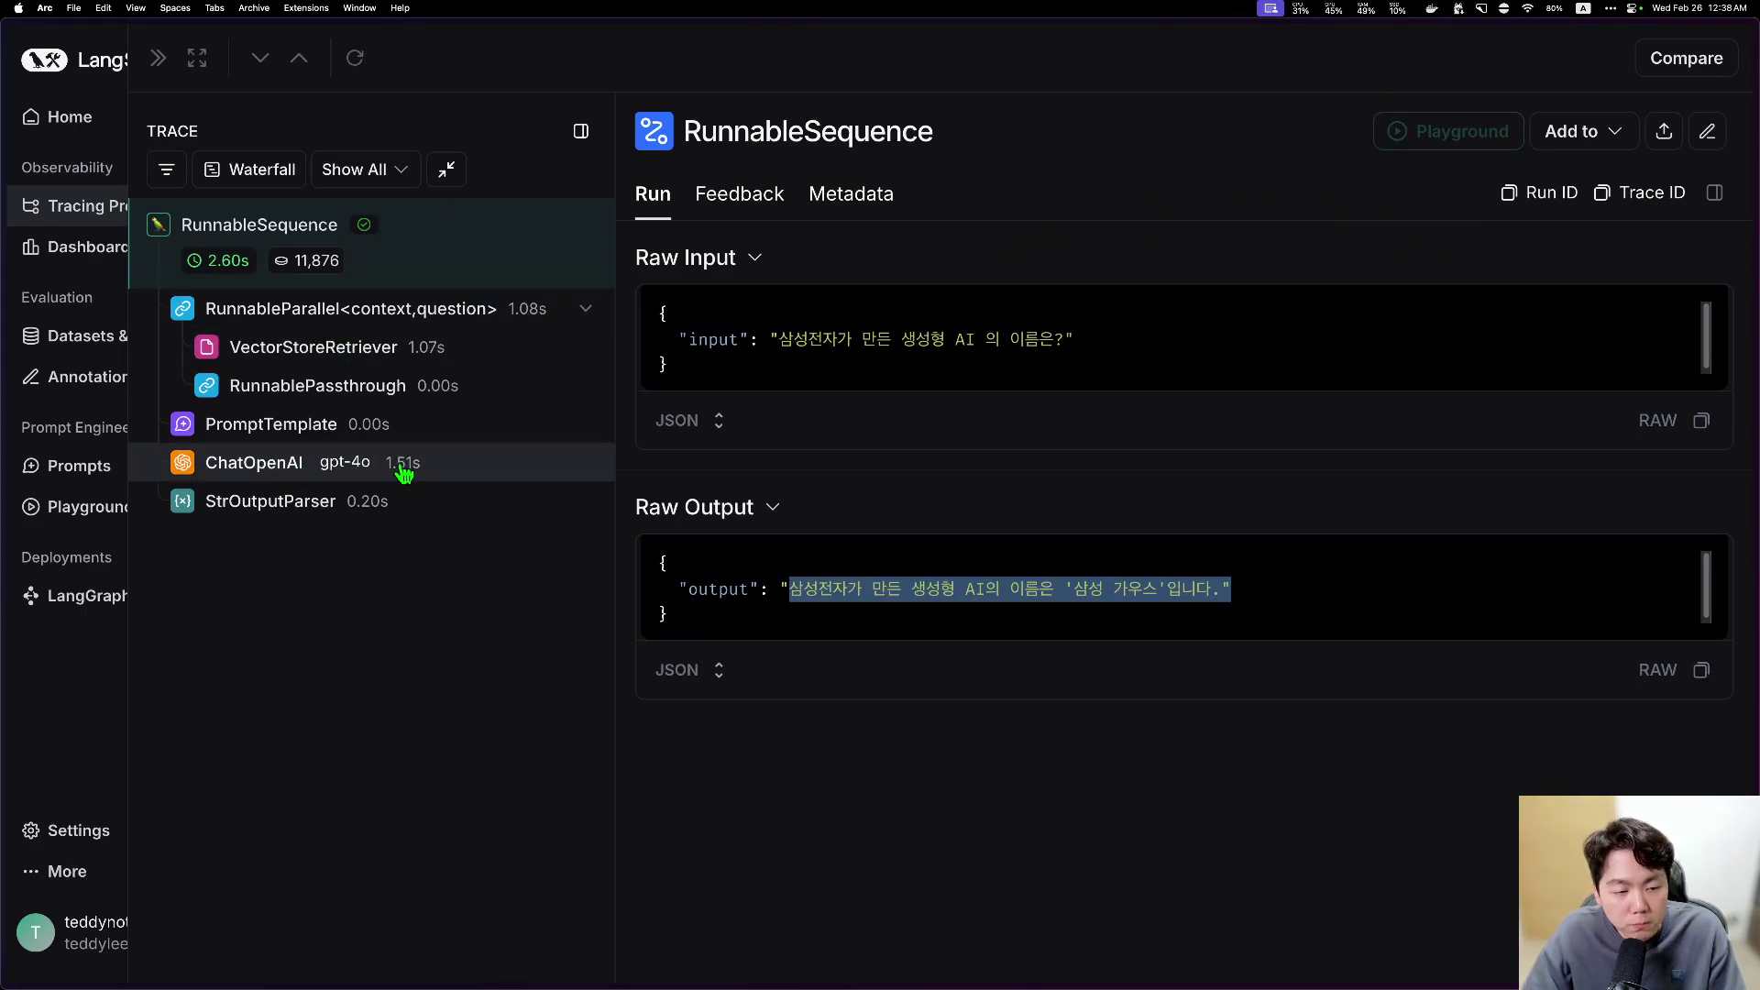
Step: Open the trace's ChatOpenAI gpt-4o call in the Playground and examine its instructions, retrieved context documents and question
click(236, 470)
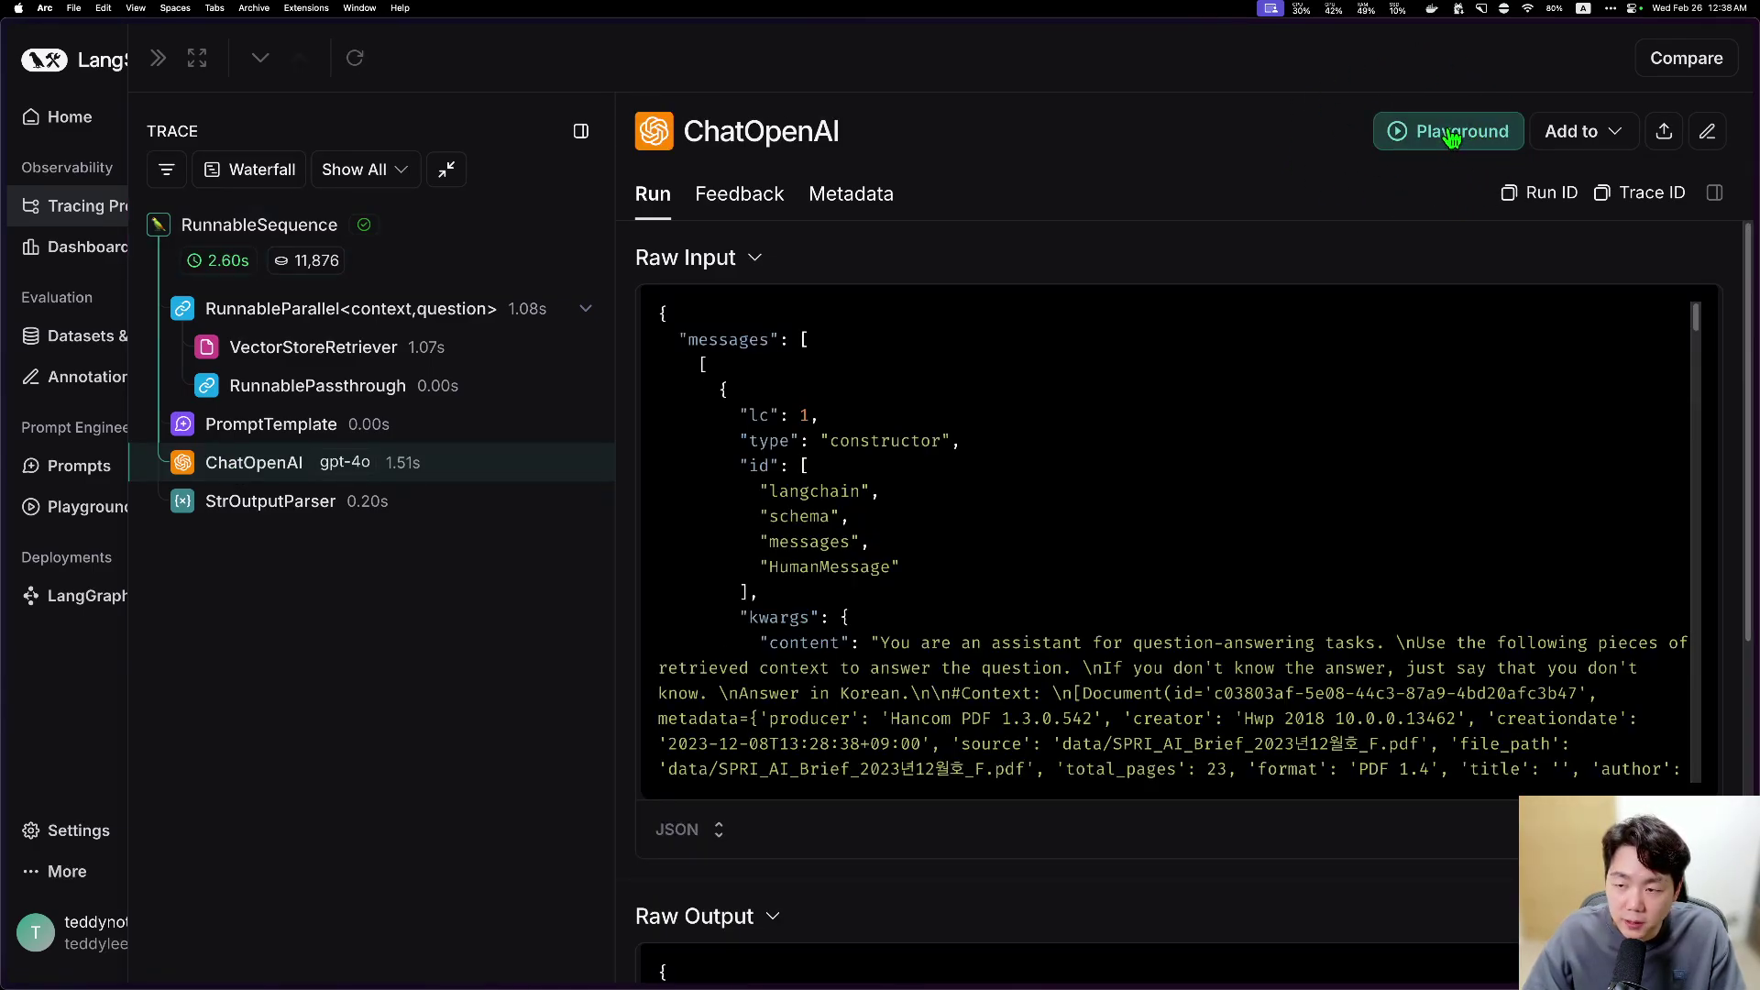
click(1452, 135)
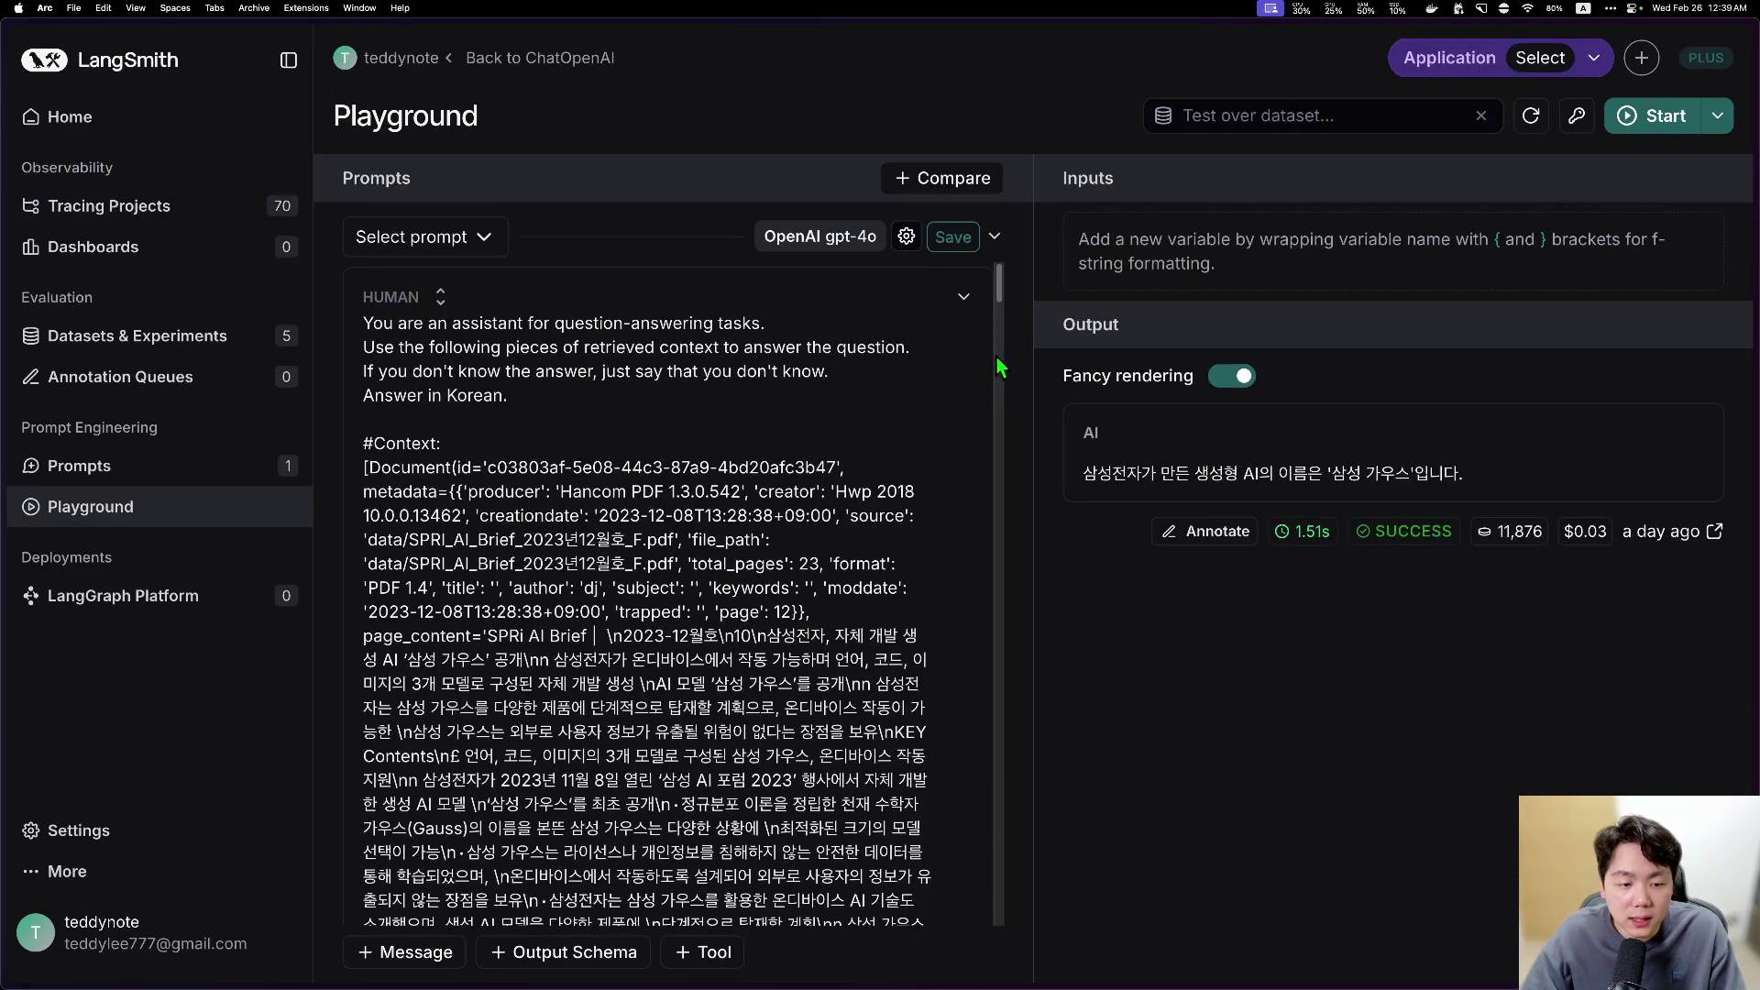
drag(365, 321, 885, 779)
scroll(813, 748, down, 5)
scroll(830, 743, down, 10)
scroll(886, 724, down, 15)
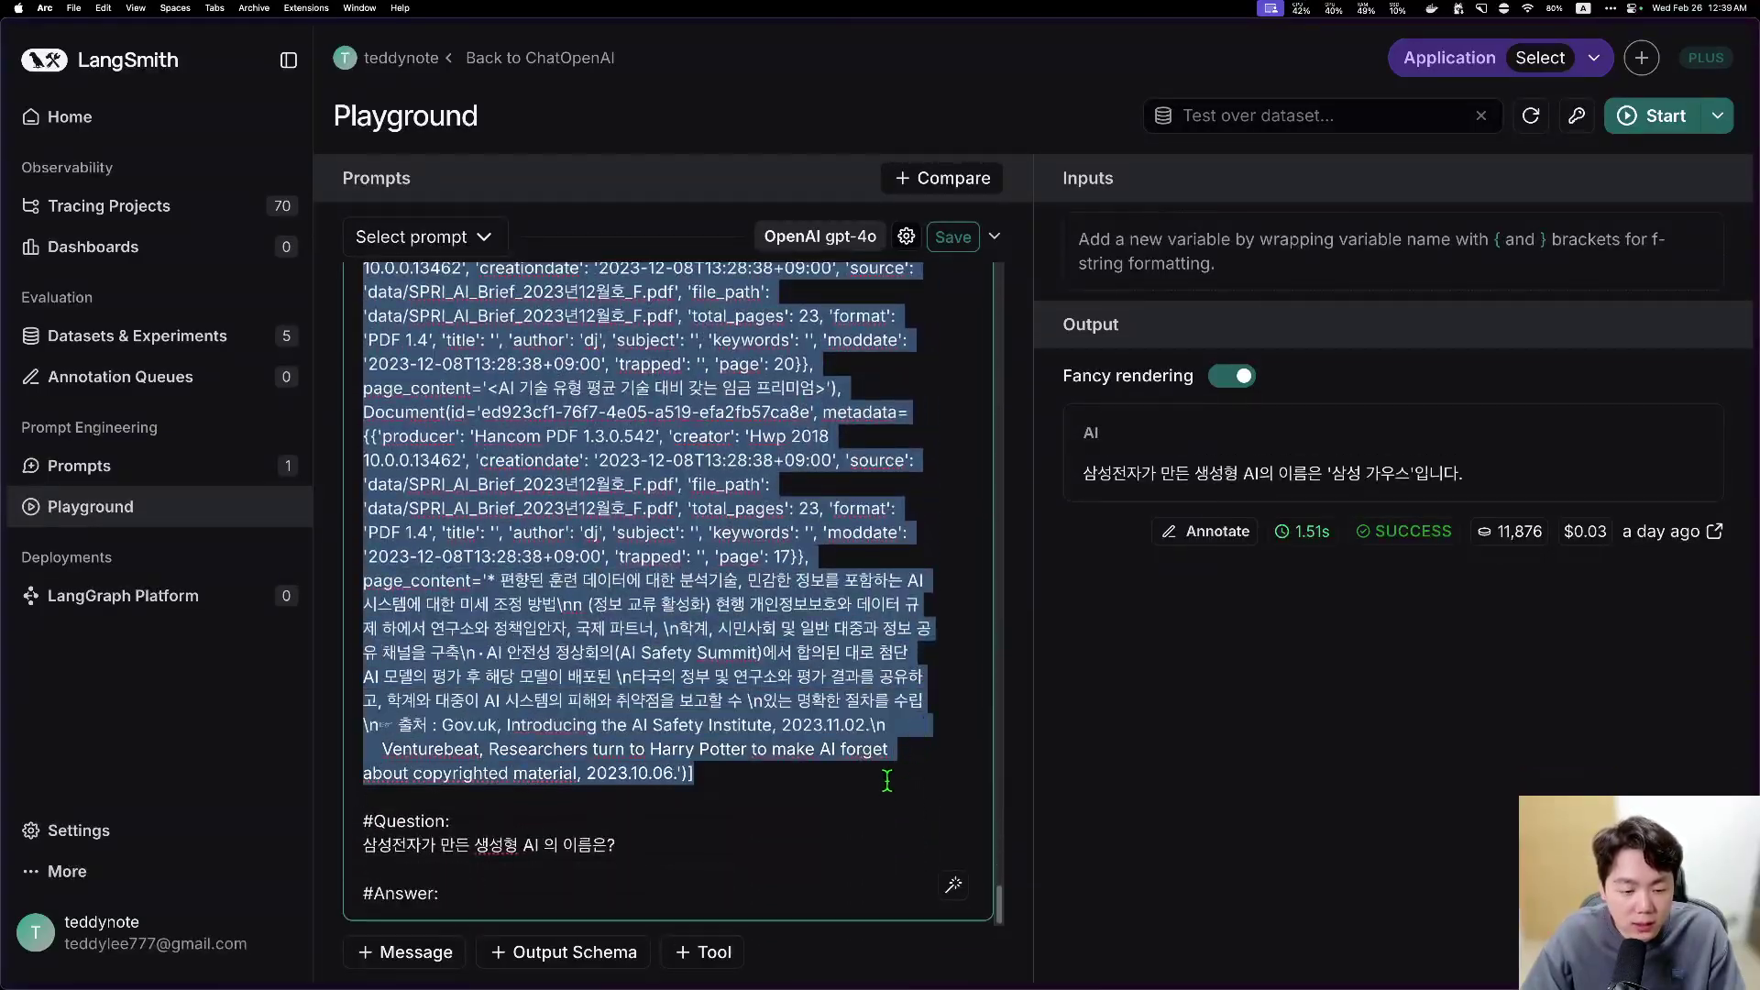
scroll(701, 401, up, 20)
click(701, 401)
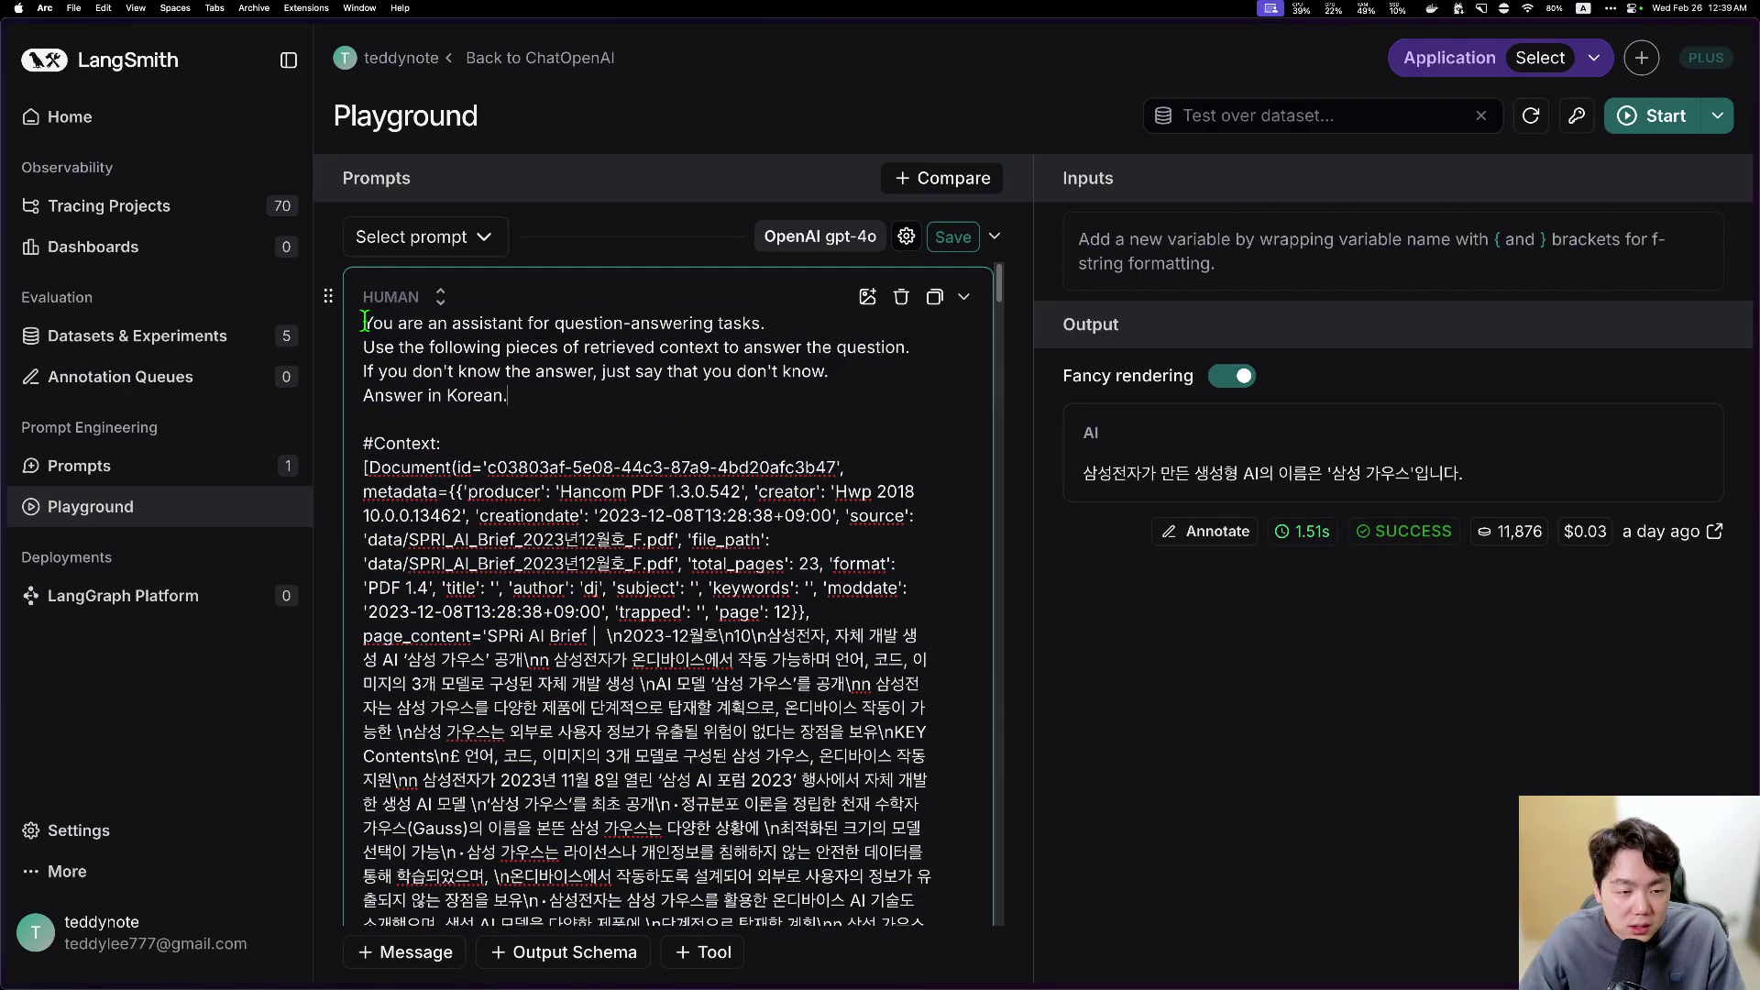
drag(364, 323, 509, 398)
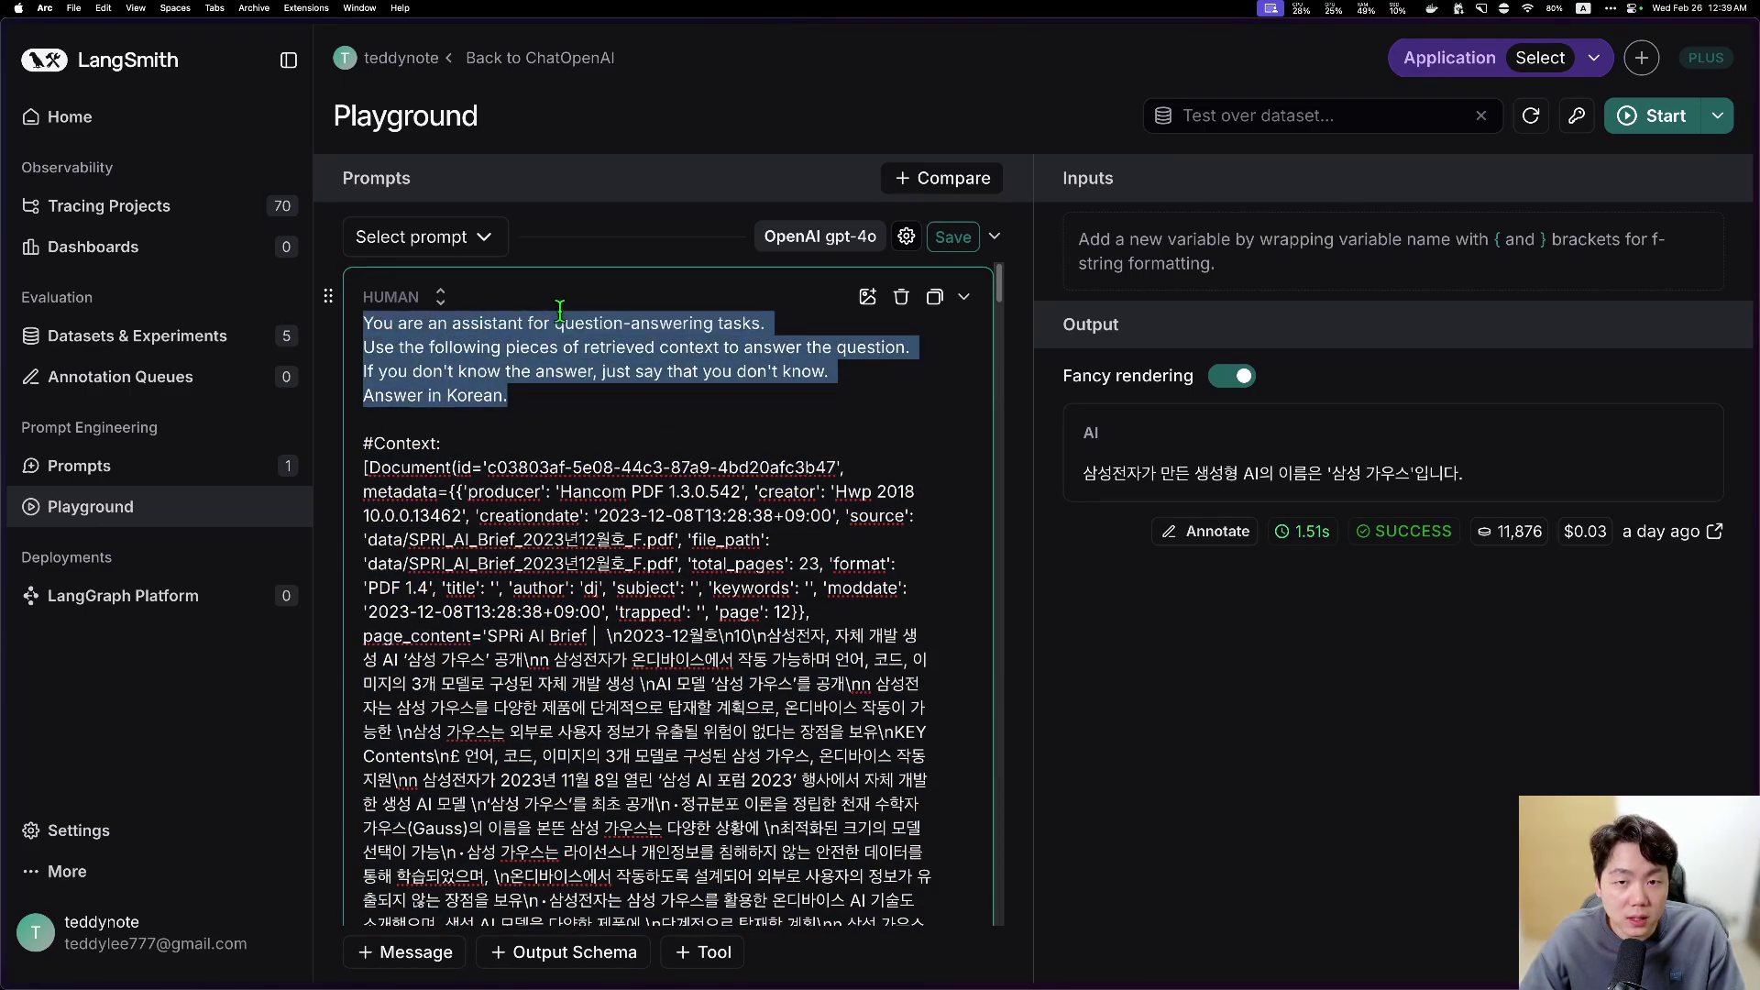
click(442, 443)
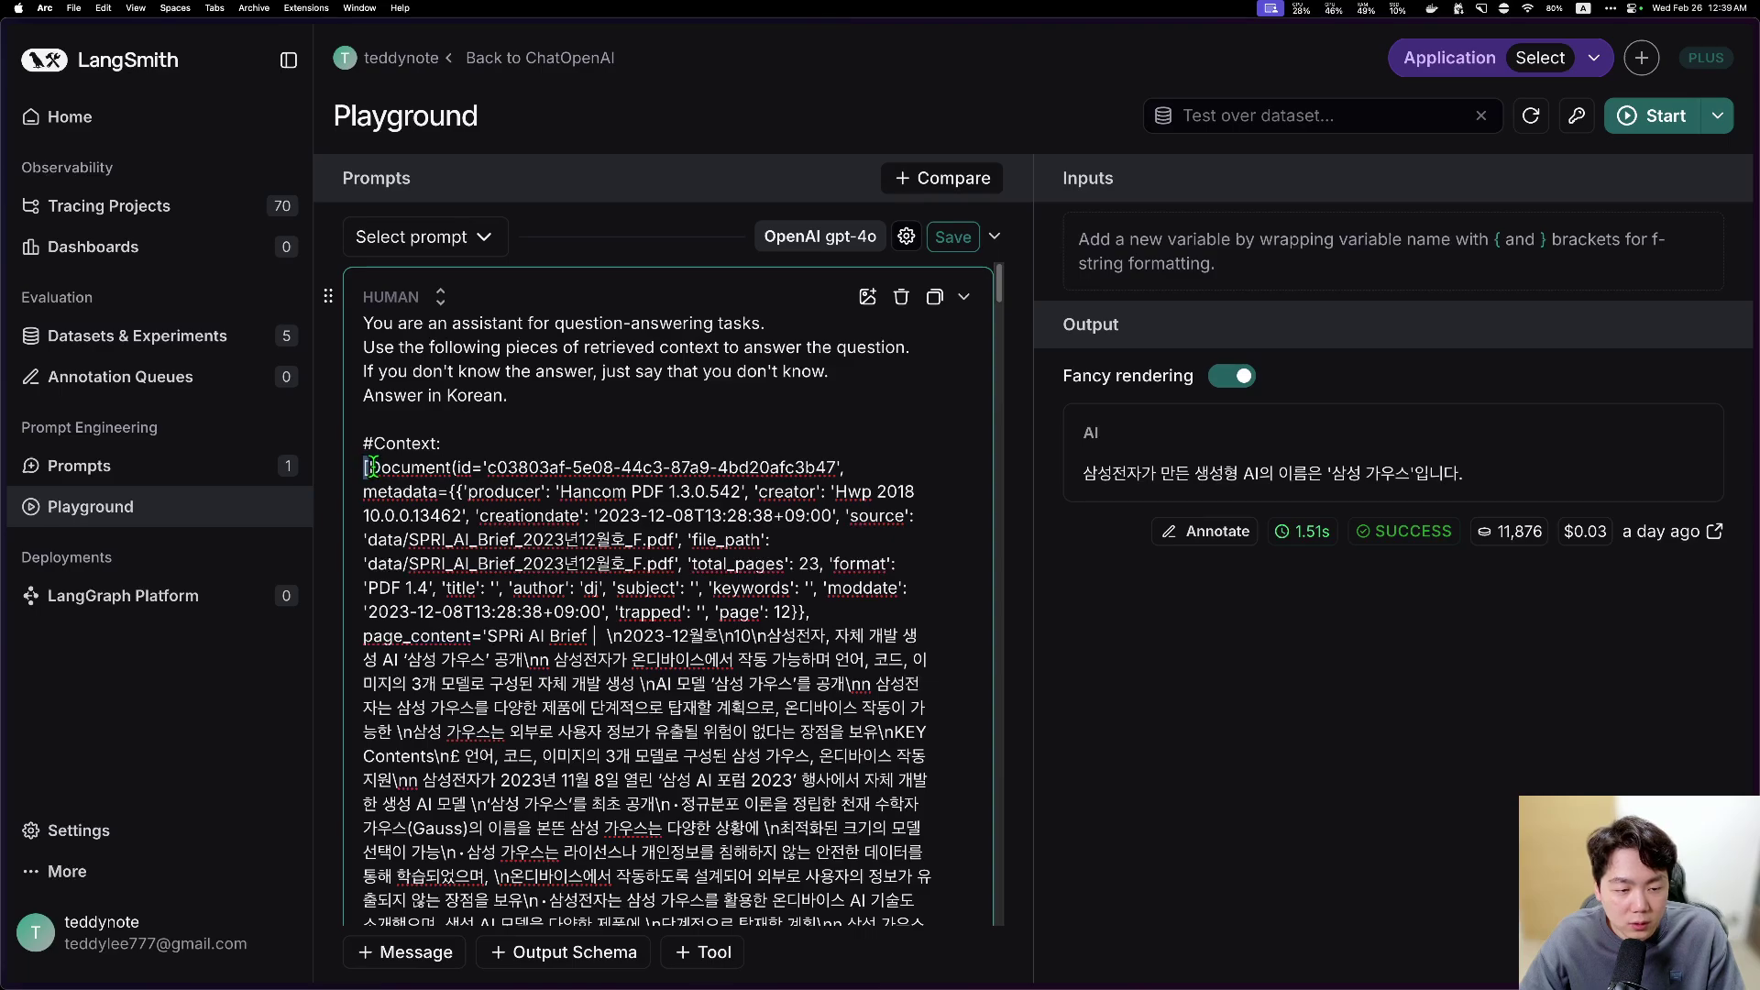
drag(371, 467, 771, 614)
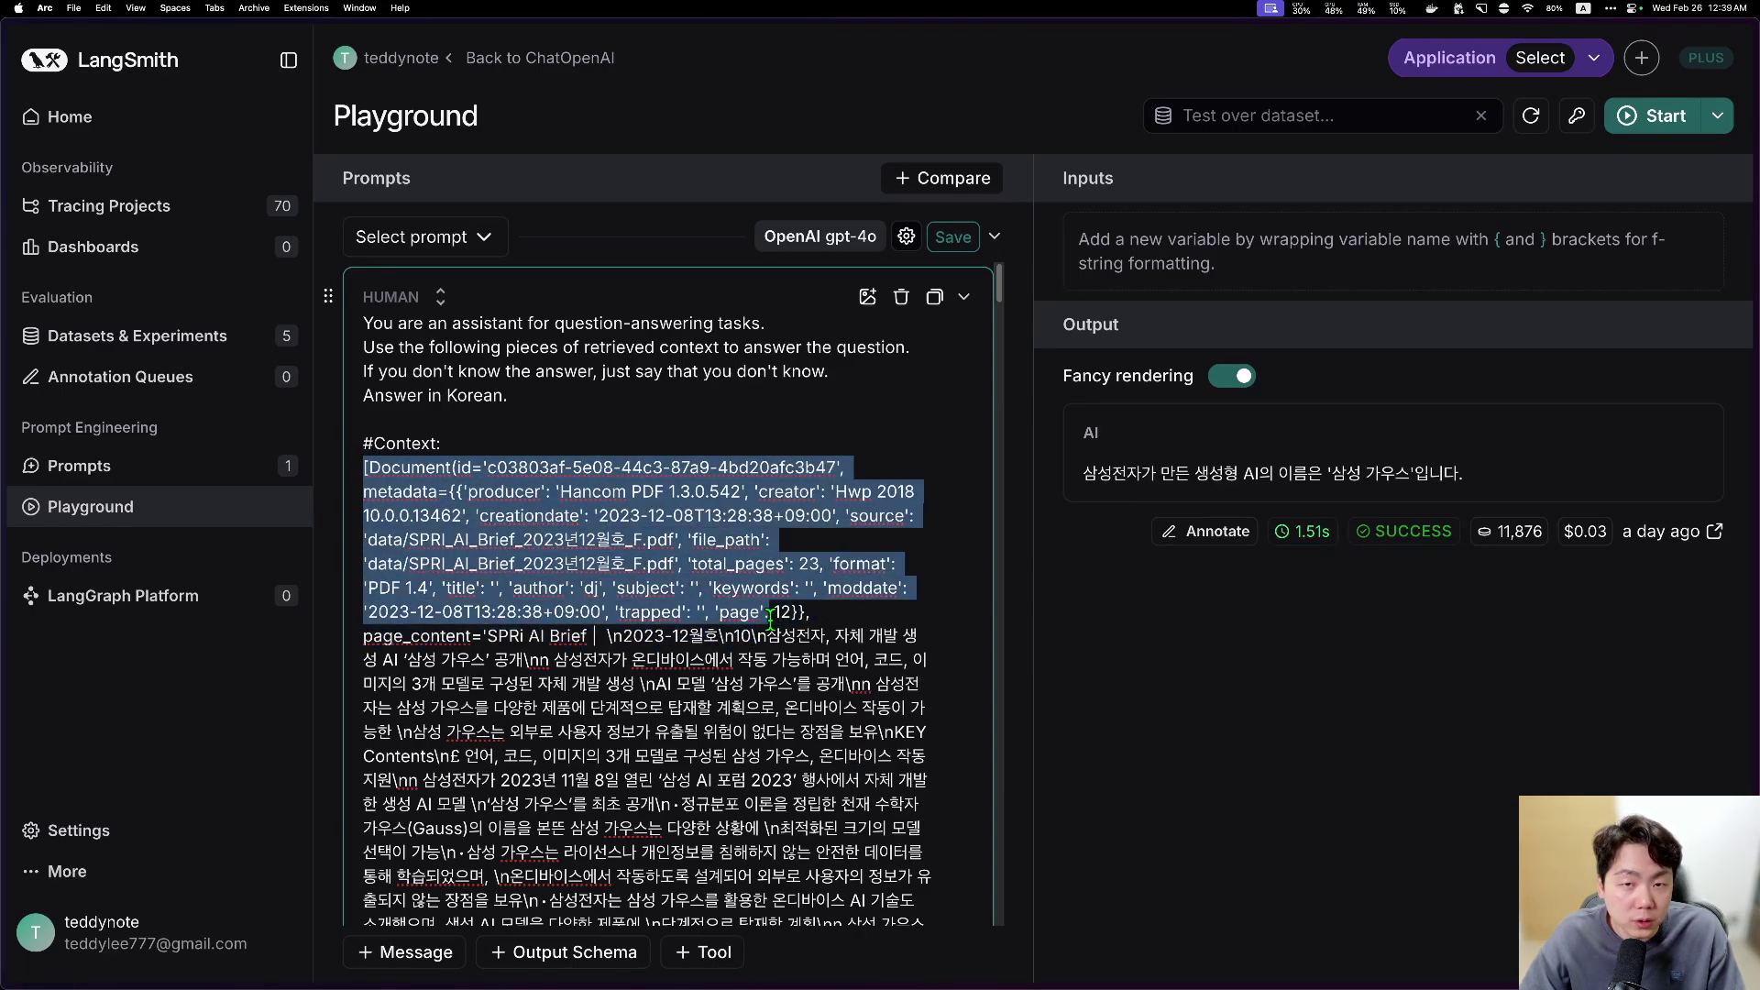
click(770, 434)
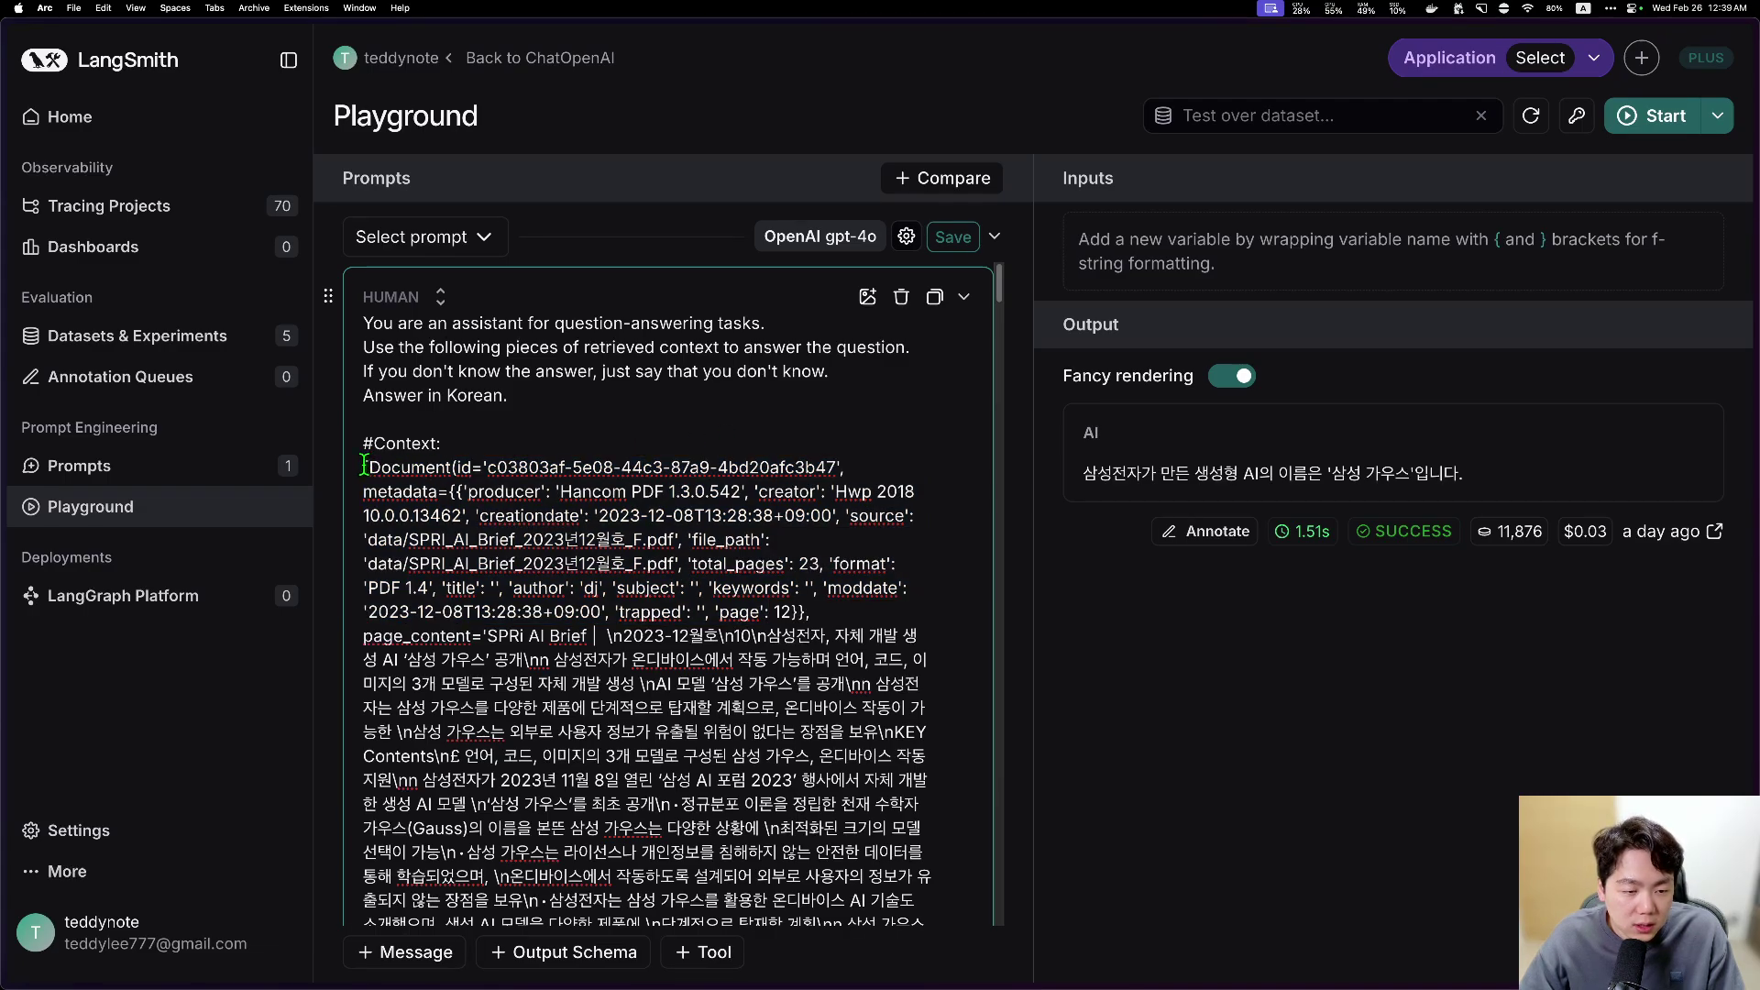
Step: Replace the retrieved documents under #Context with a {context} variable and supply the removed documents as its input value
drag(371, 467, 785, 775)
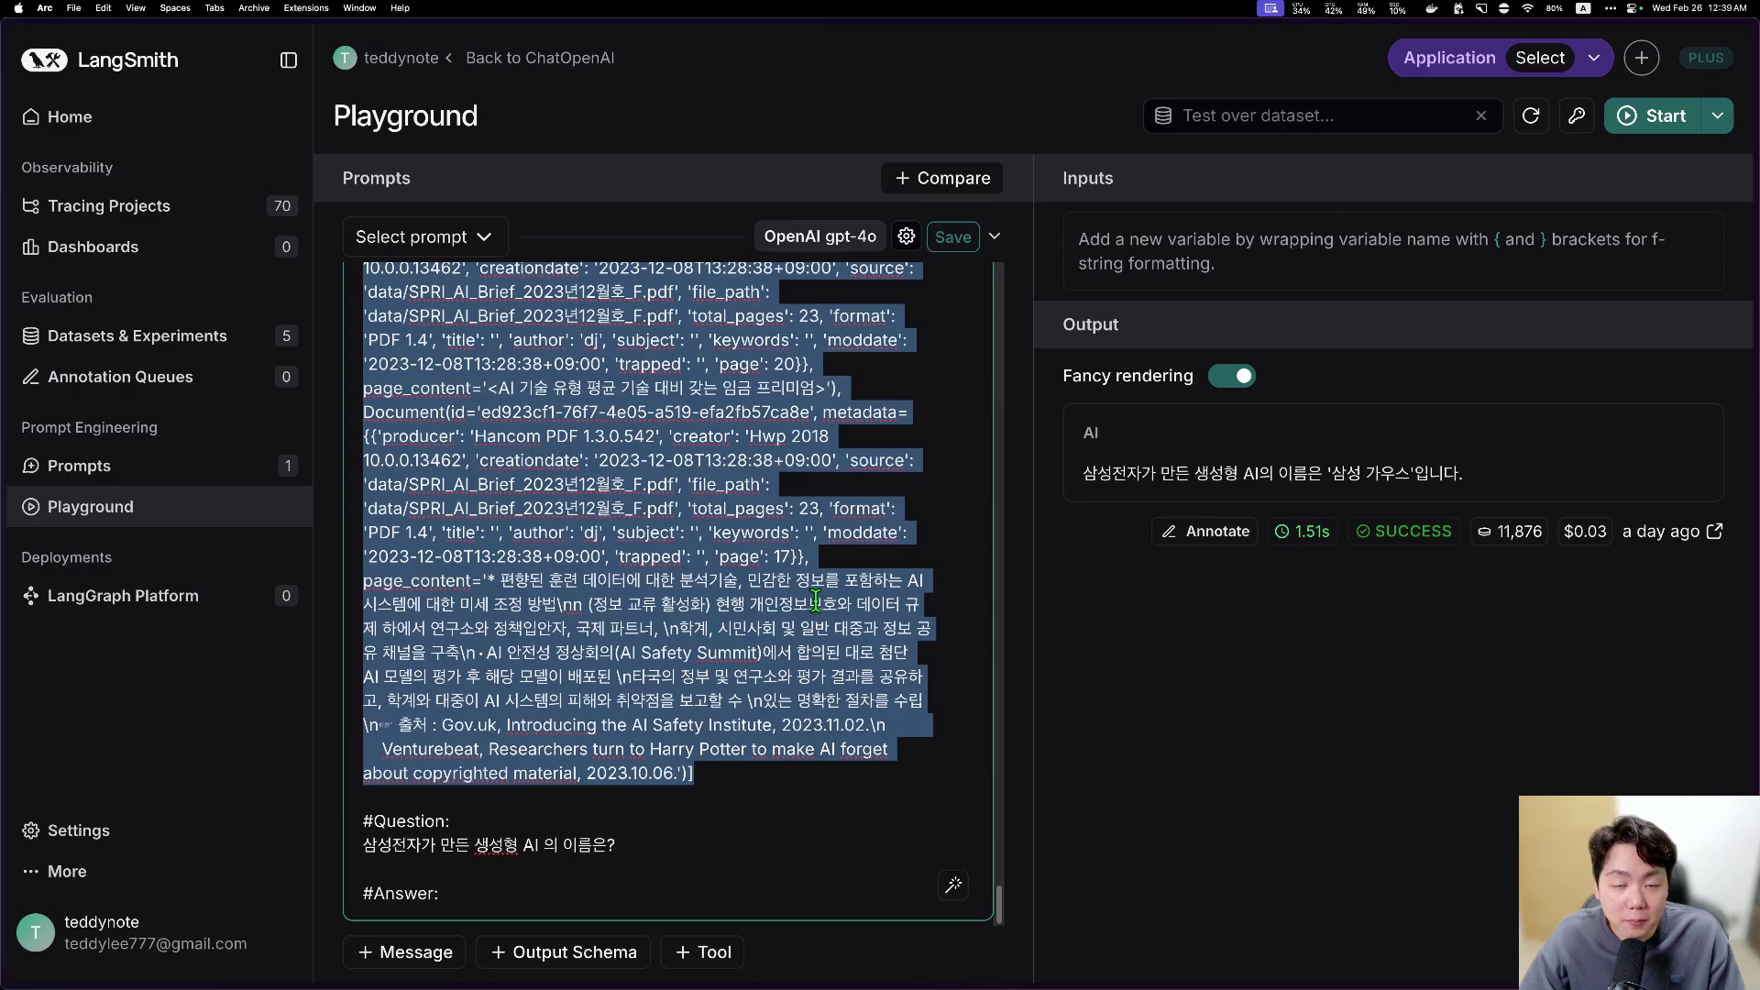
key(BackSpace)
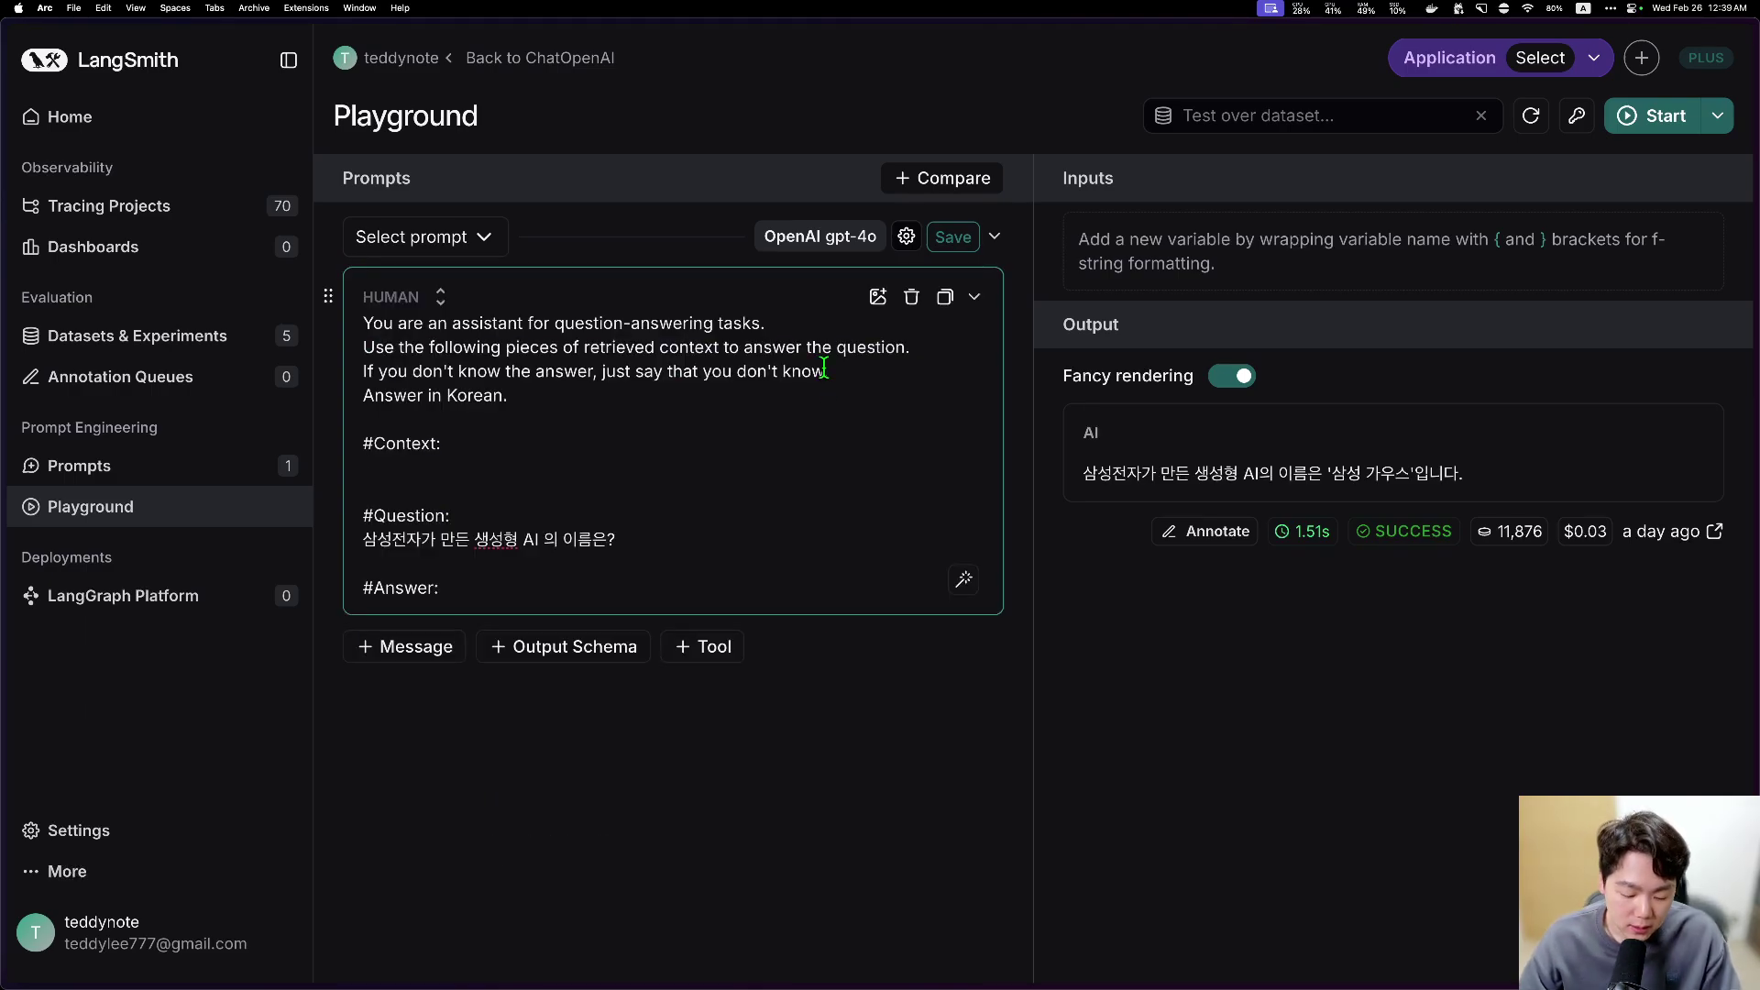
text({context)
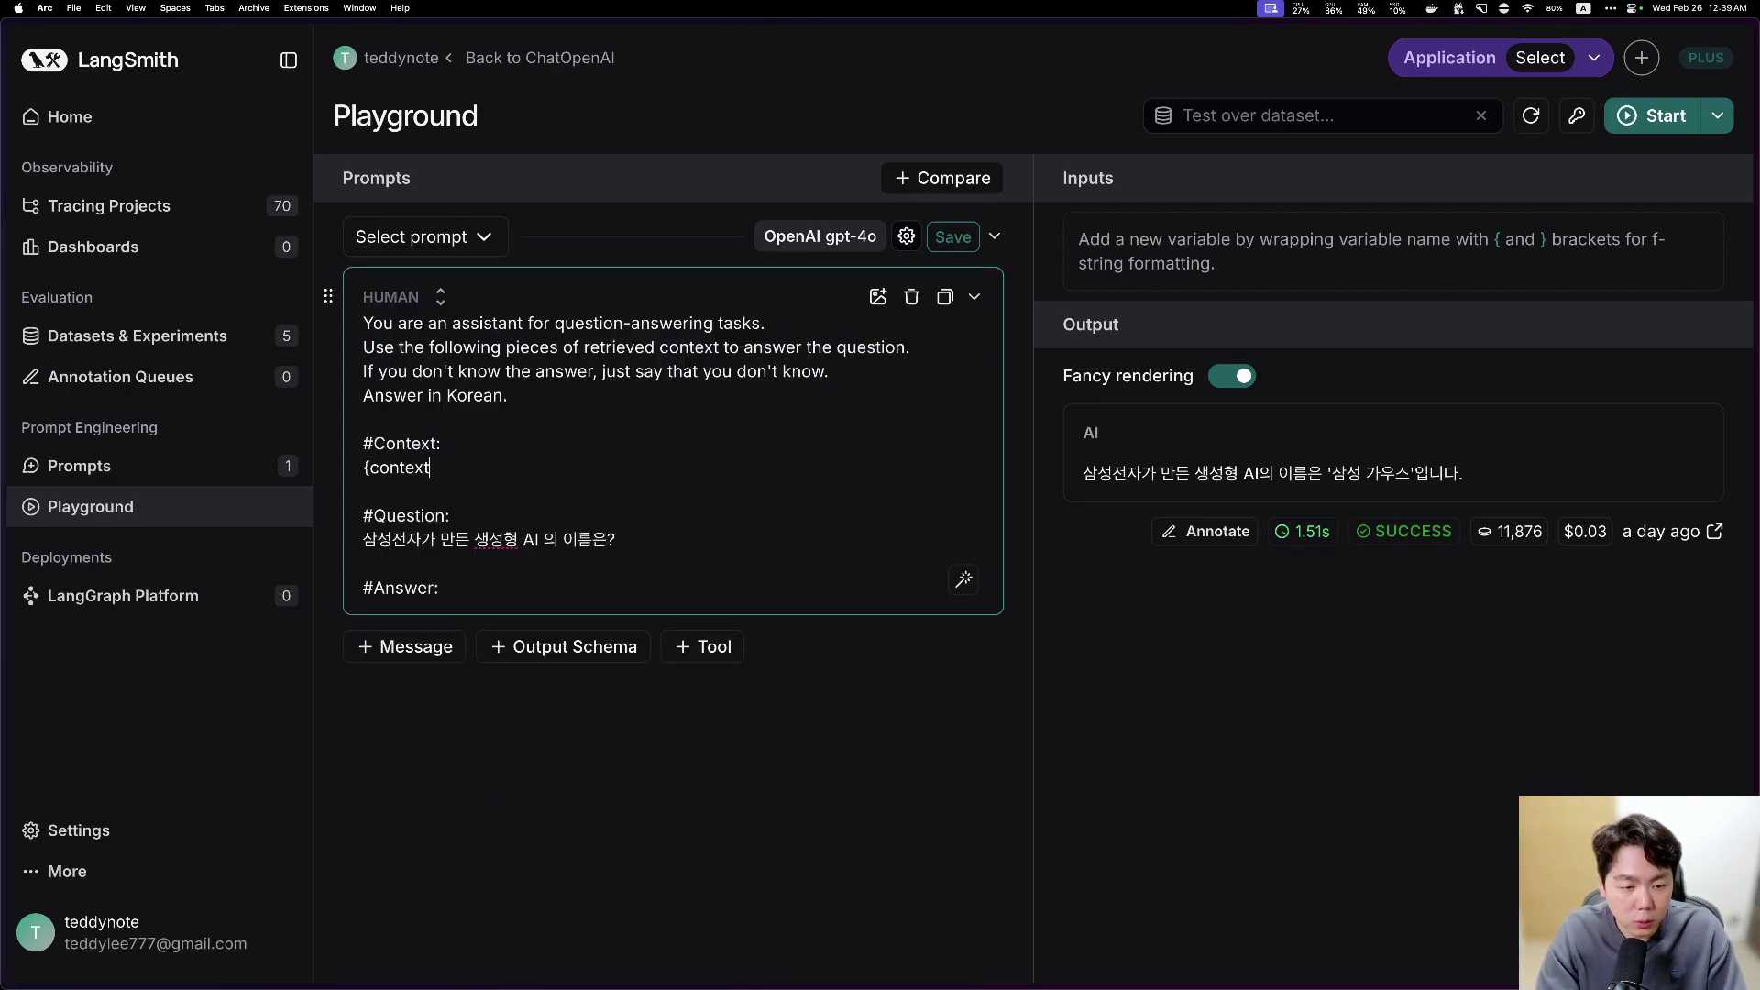
text(})
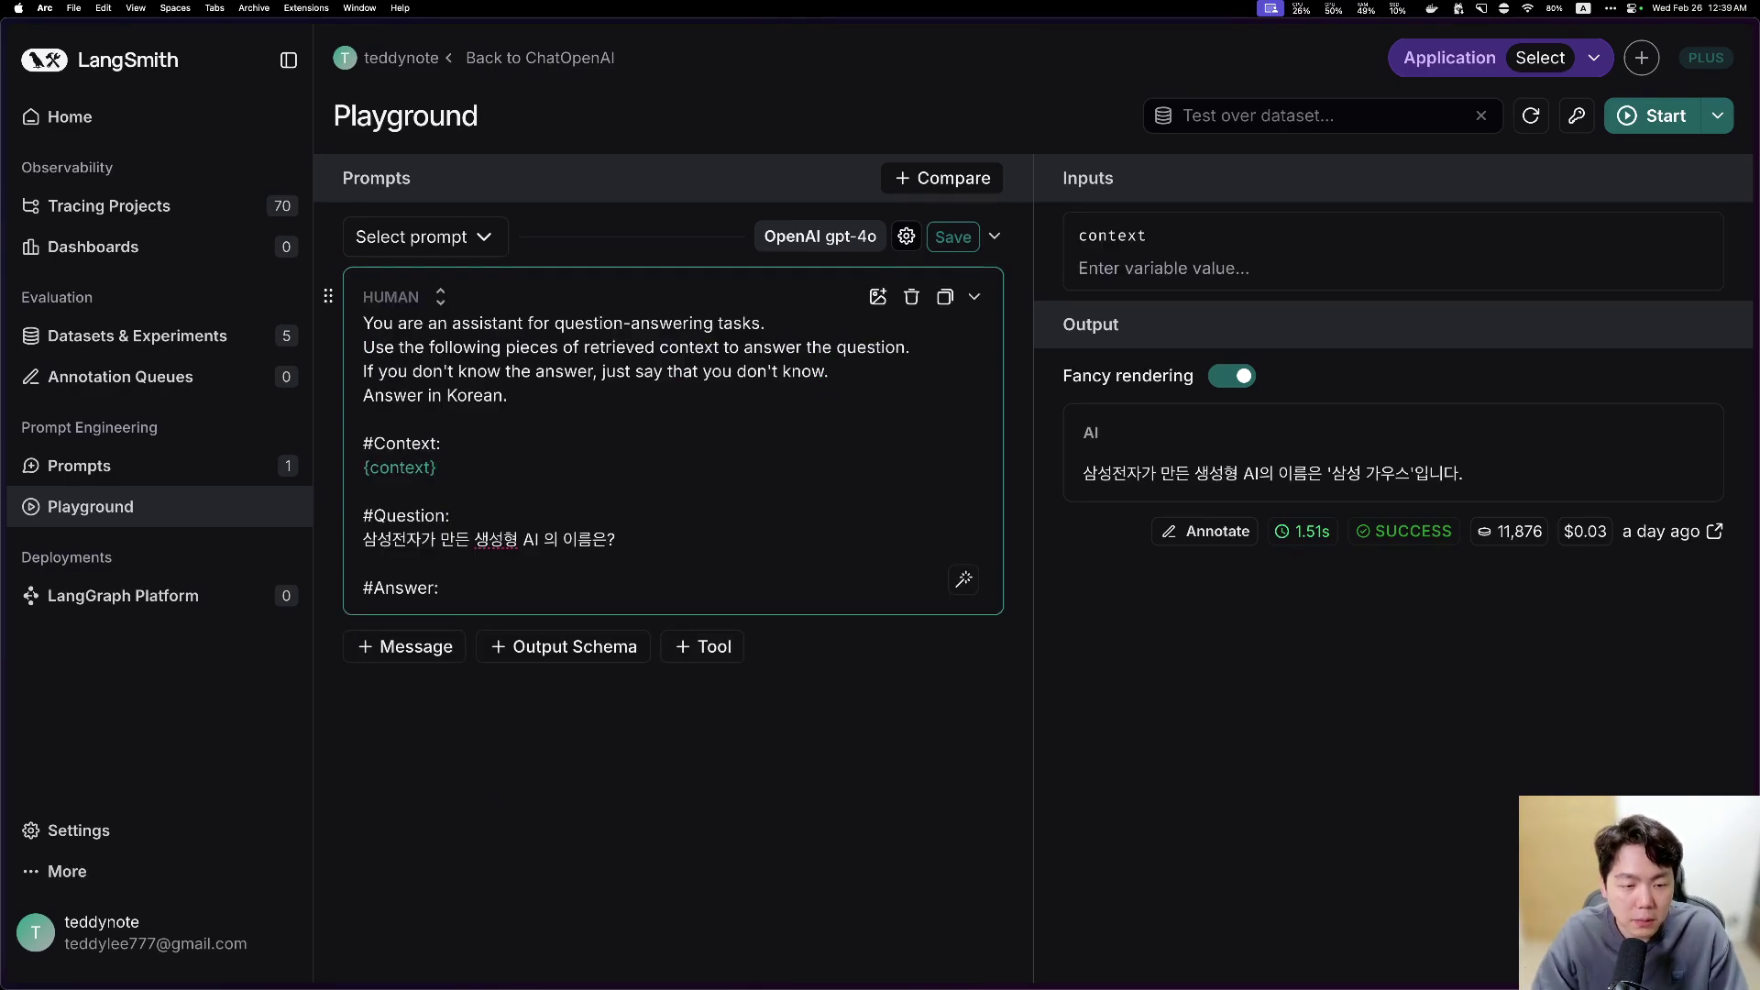
click(1150, 265)
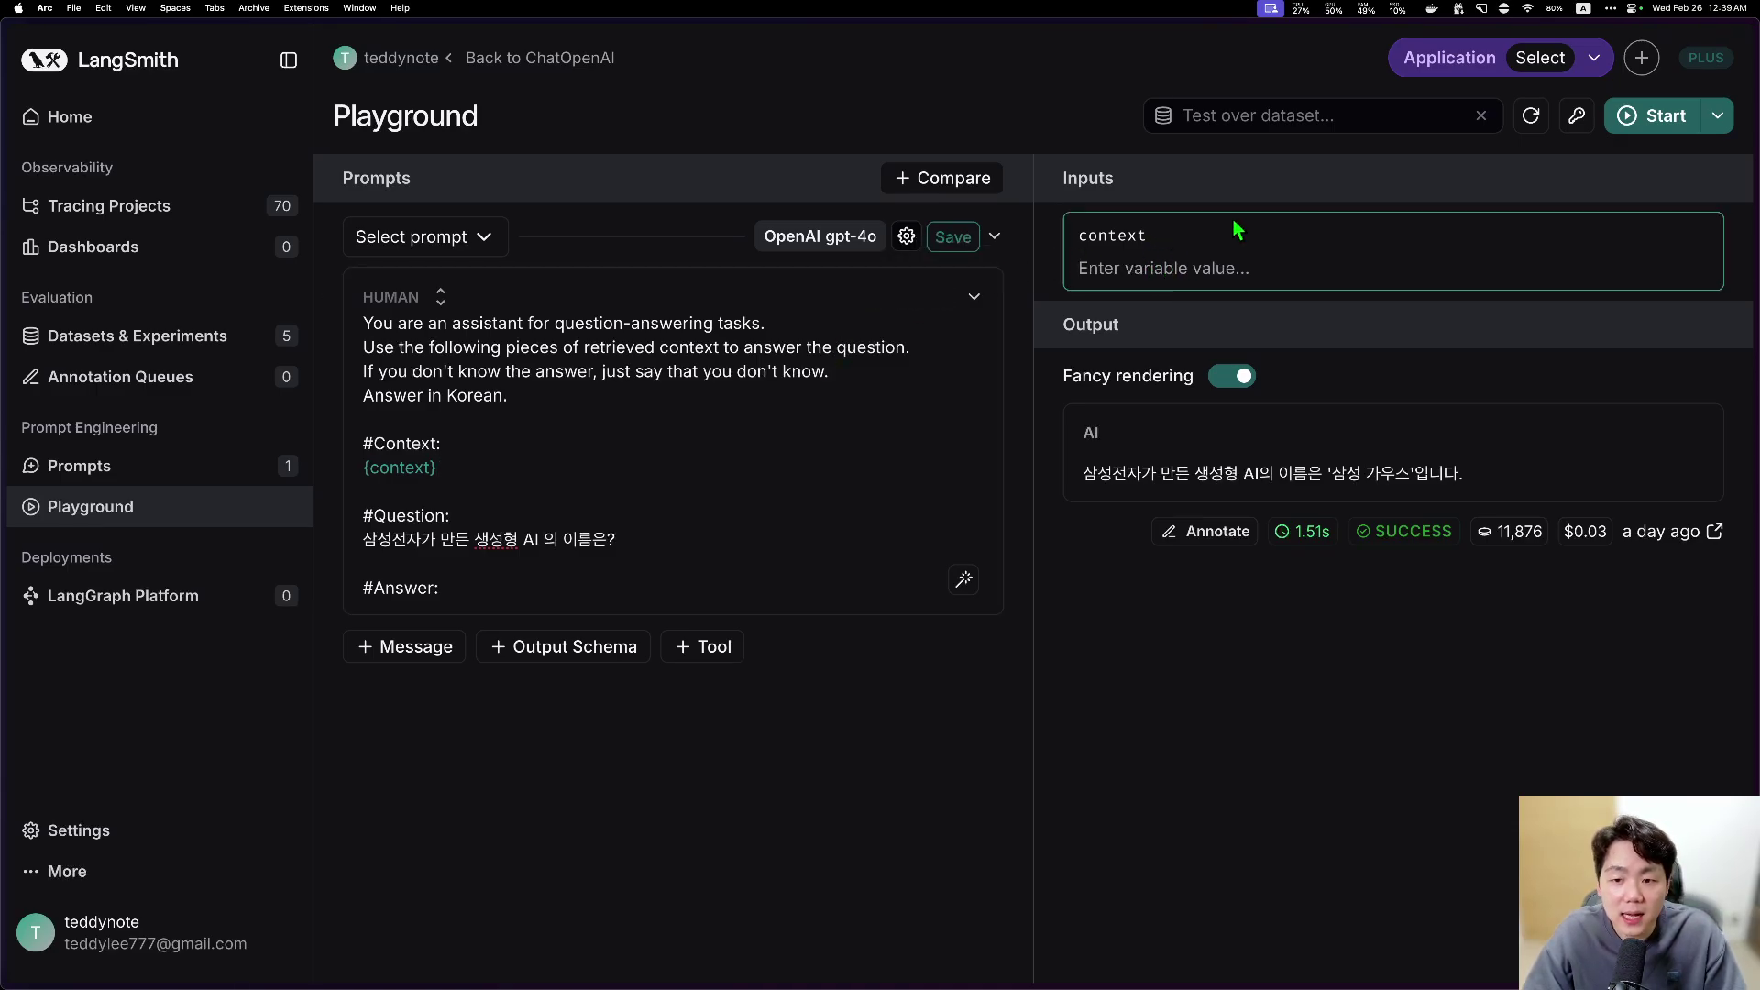
key(super+v)
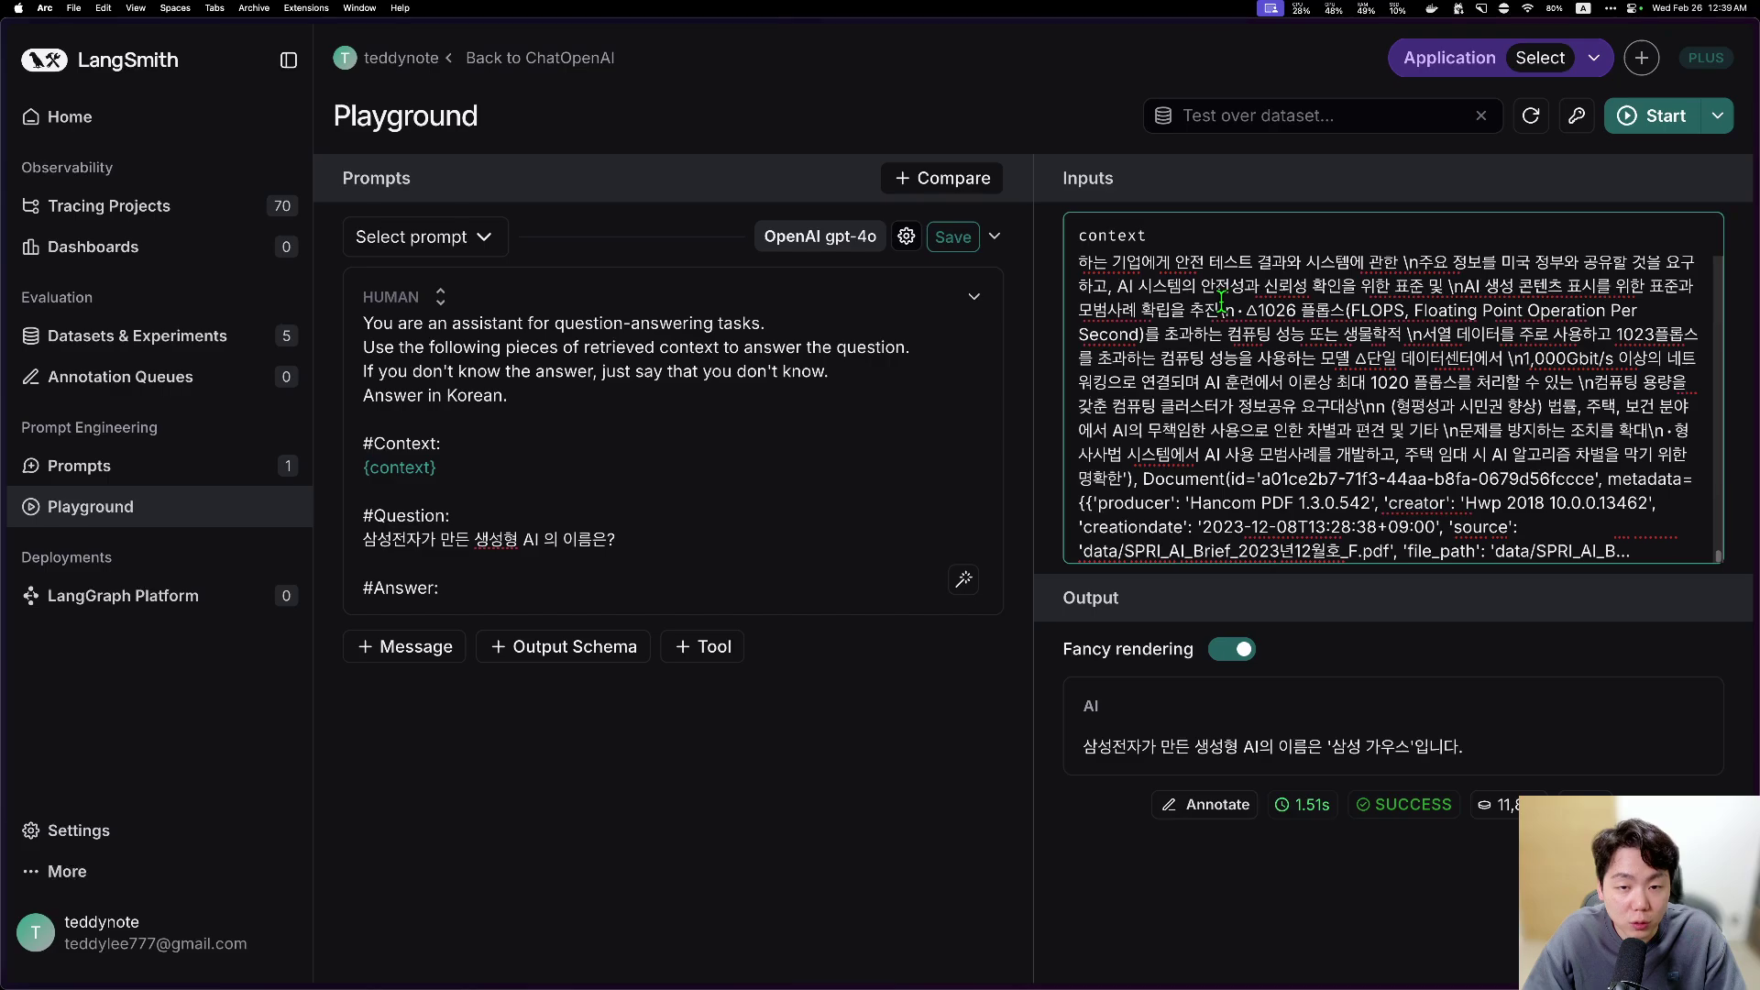
Step: Replace the text under #Question with a {question} variable, supplying the original question as its value, and run the prompt
drag(657, 539, 361, 544)
key(super+c)
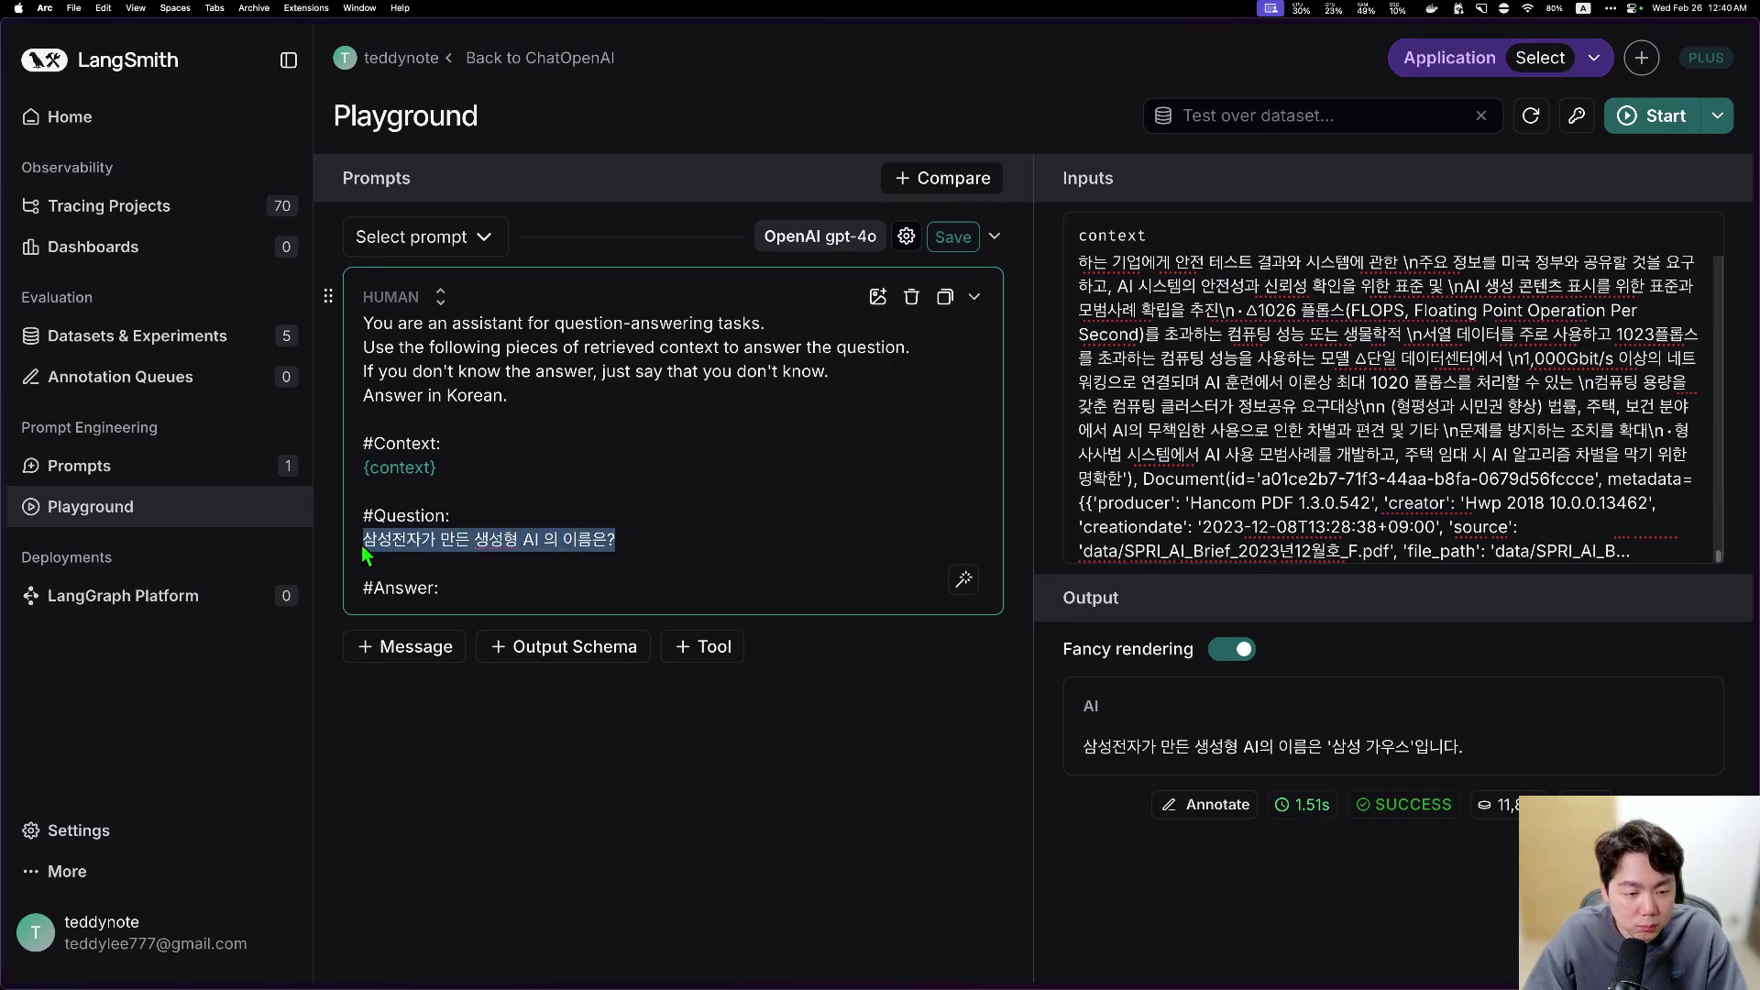
key(BackSpace)
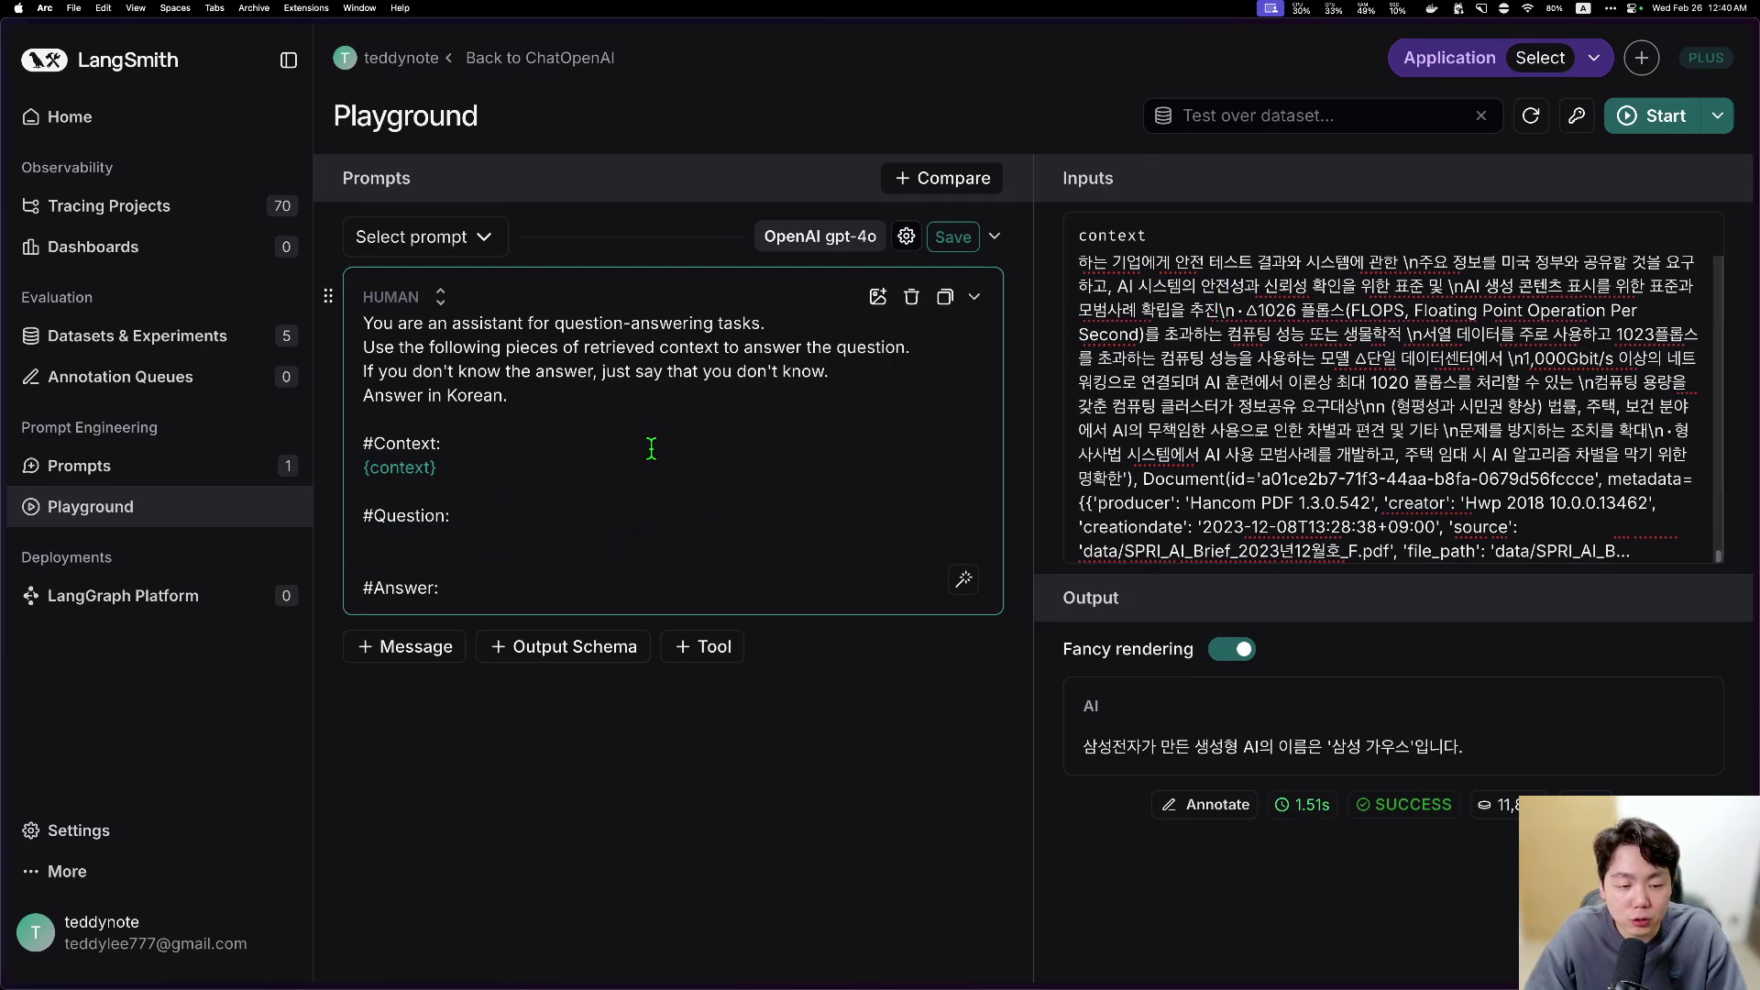
text({question})
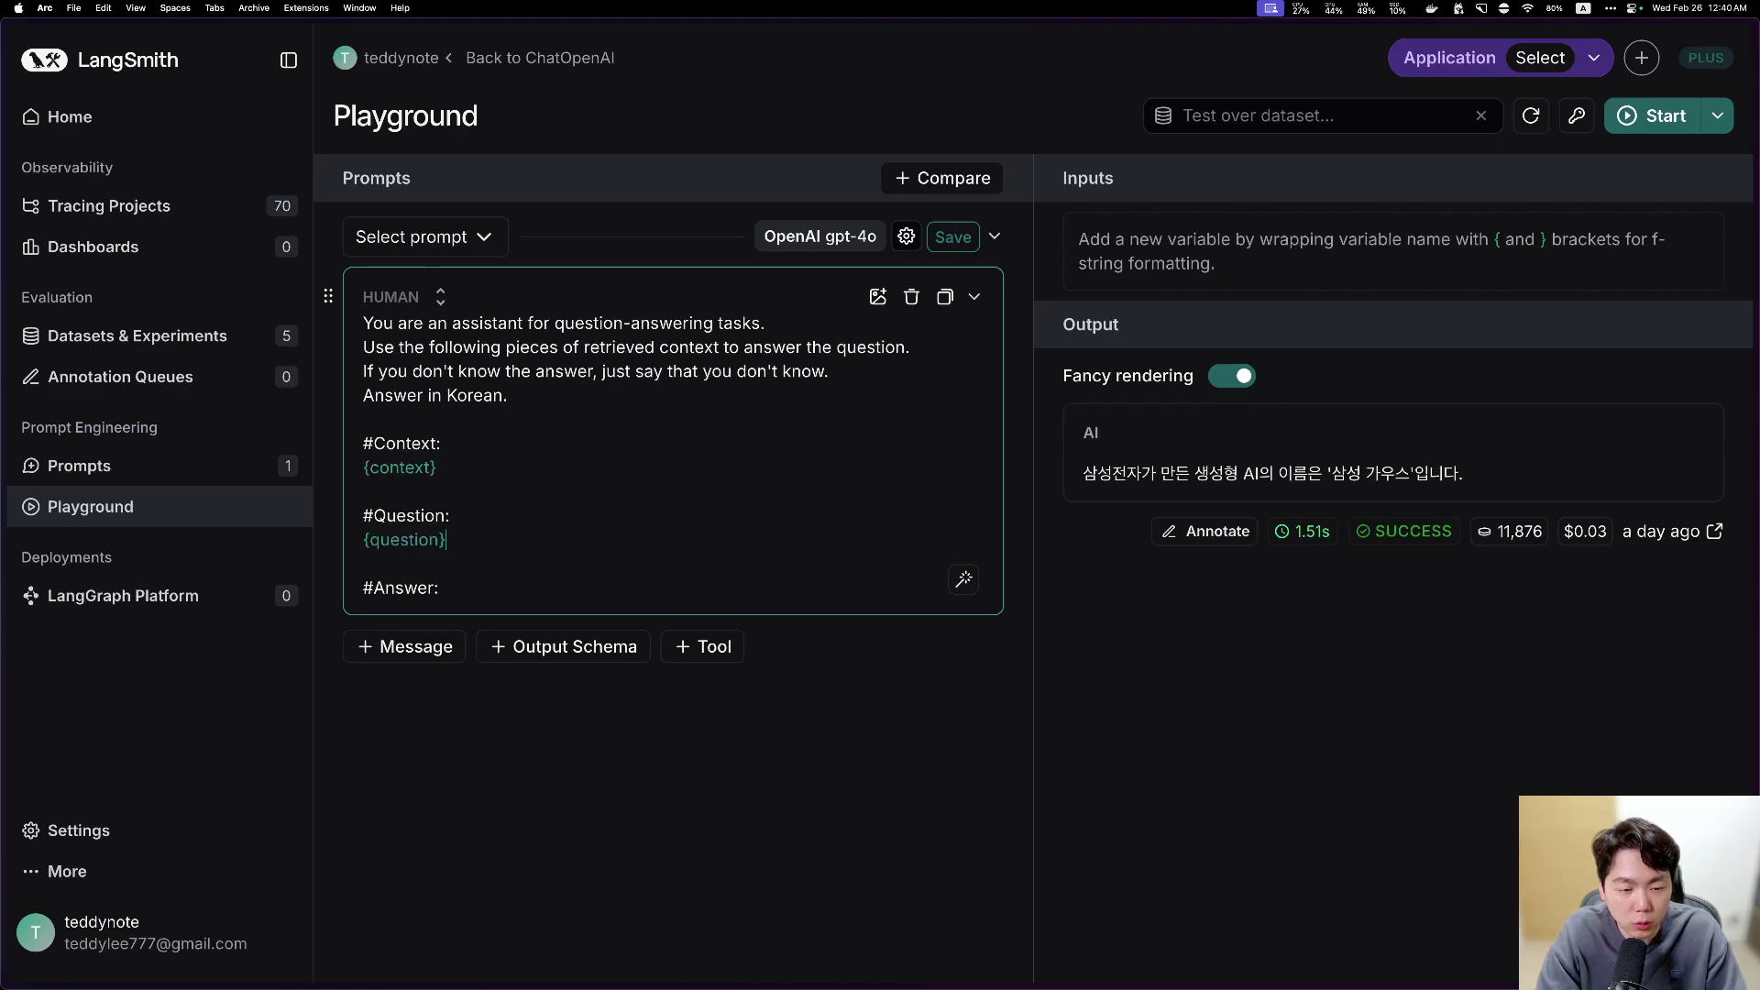
click(1164, 621)
key(super+v)
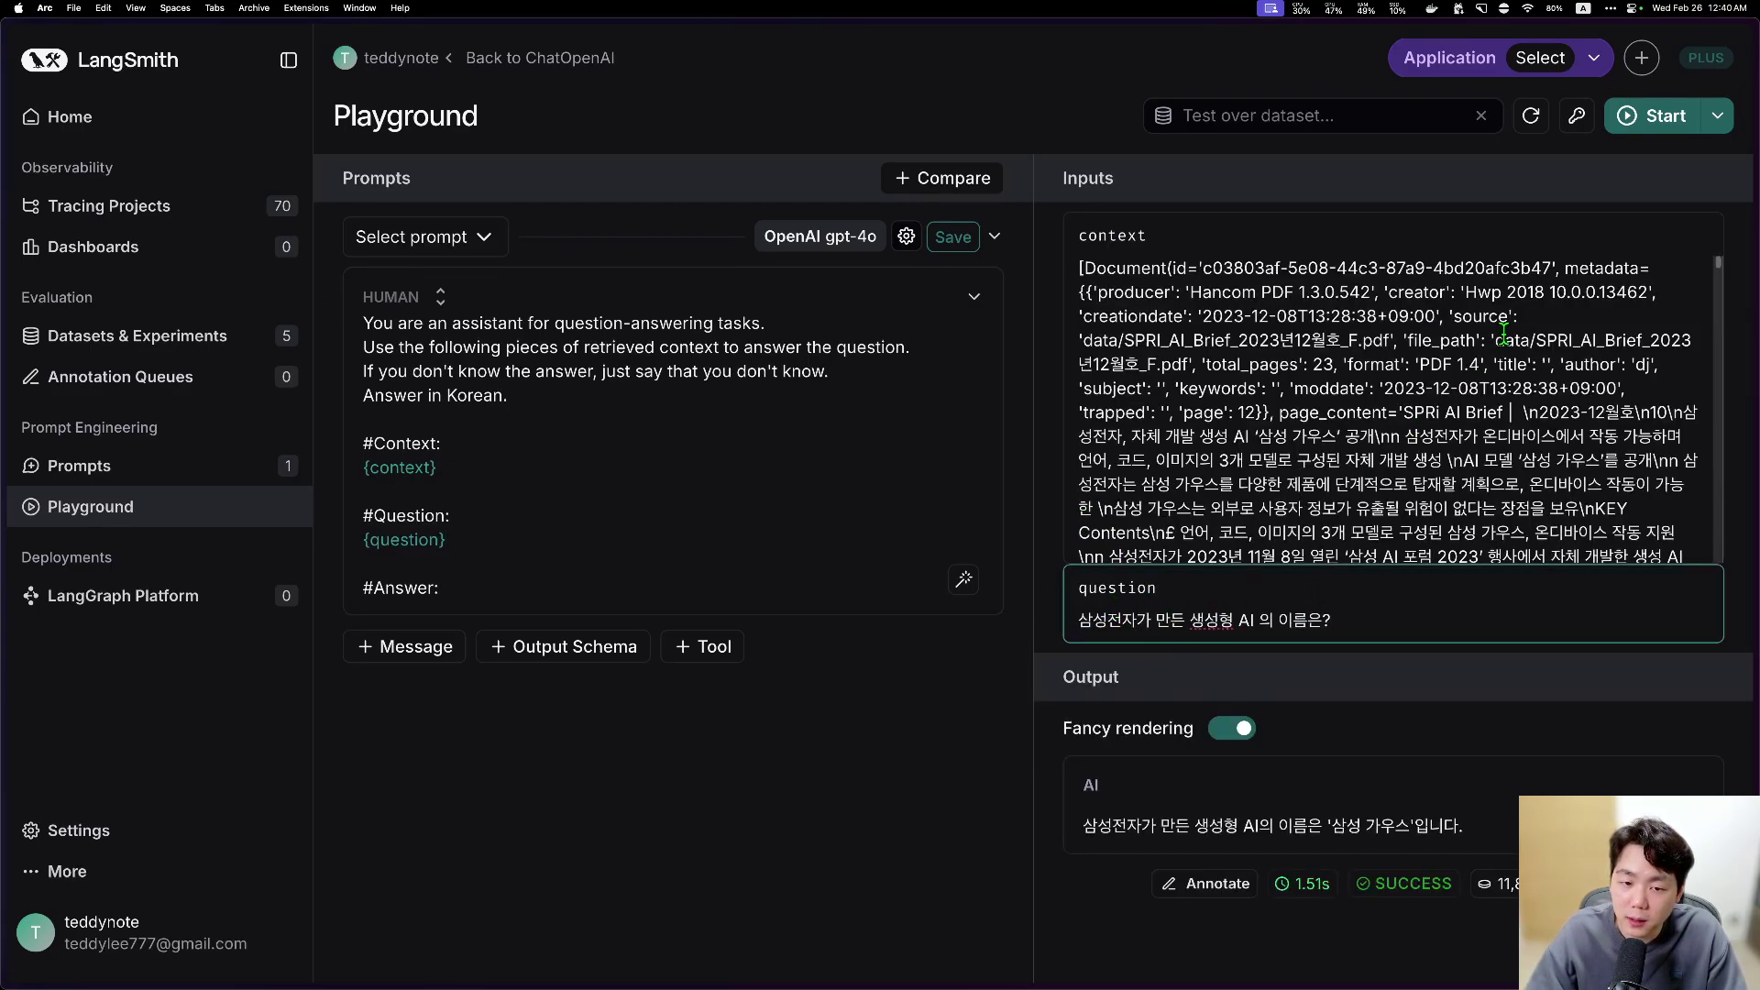
click(1641, 119)
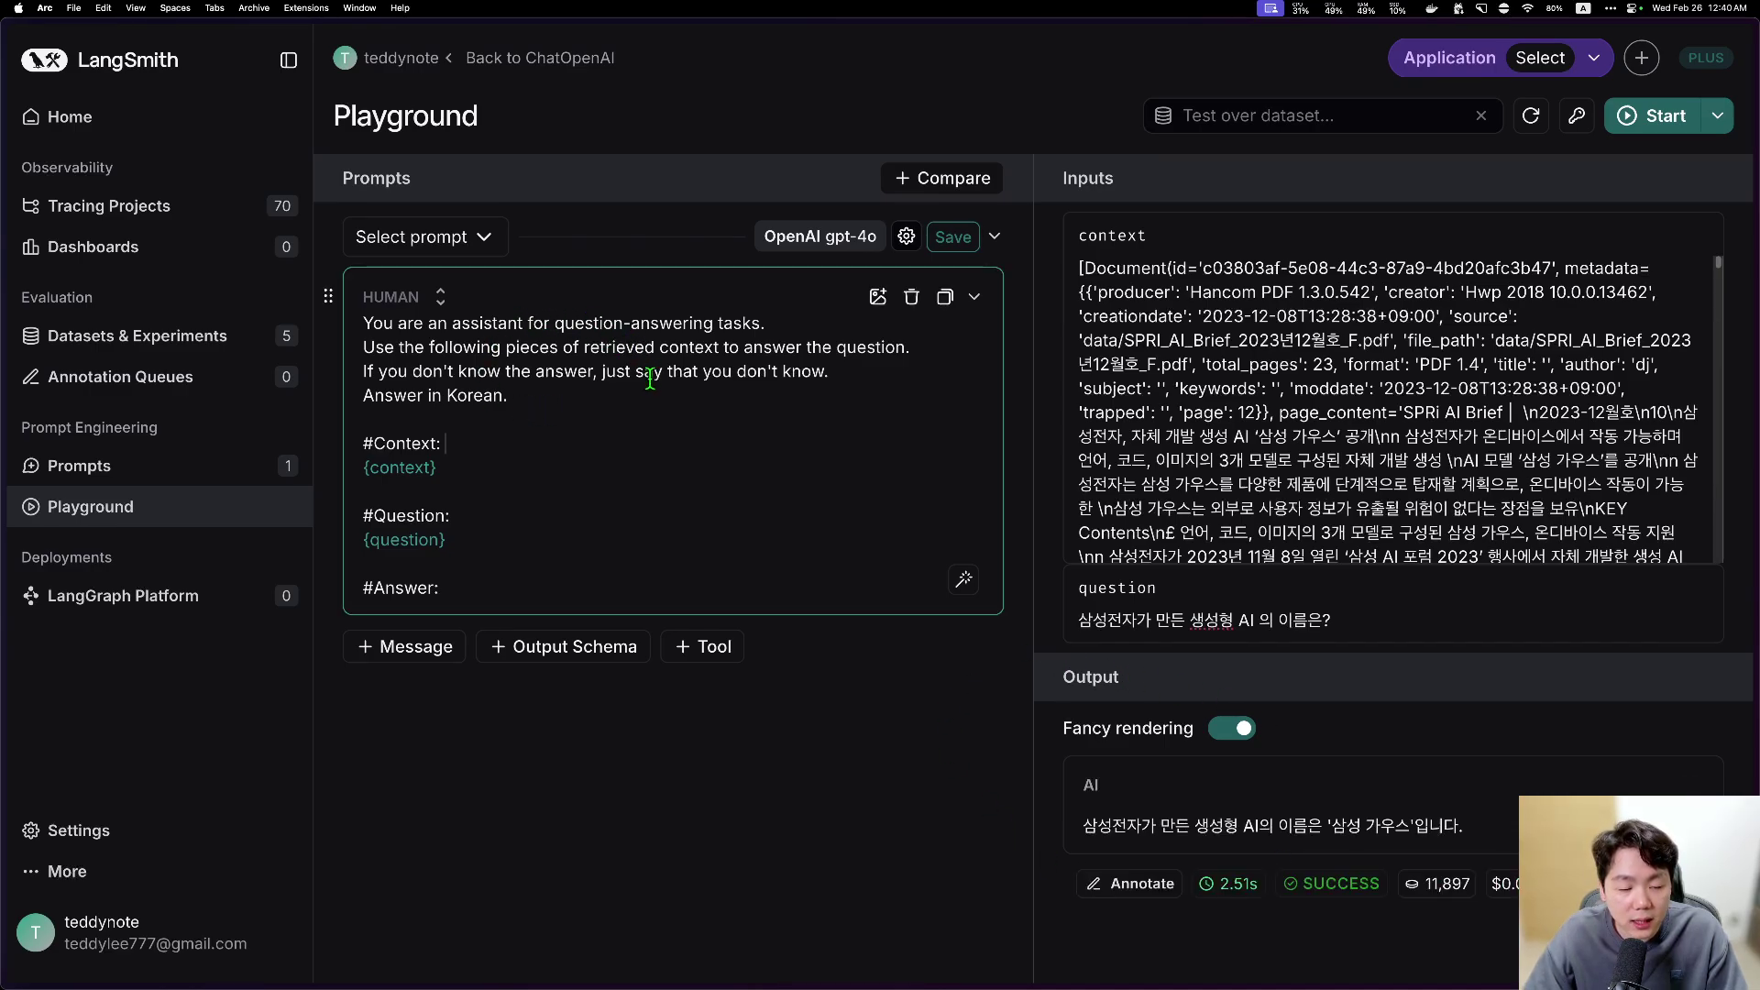
Step: Add the instruction "Please include the source of the answer." below "Answer in Korean." in the human message
click(553, 397)
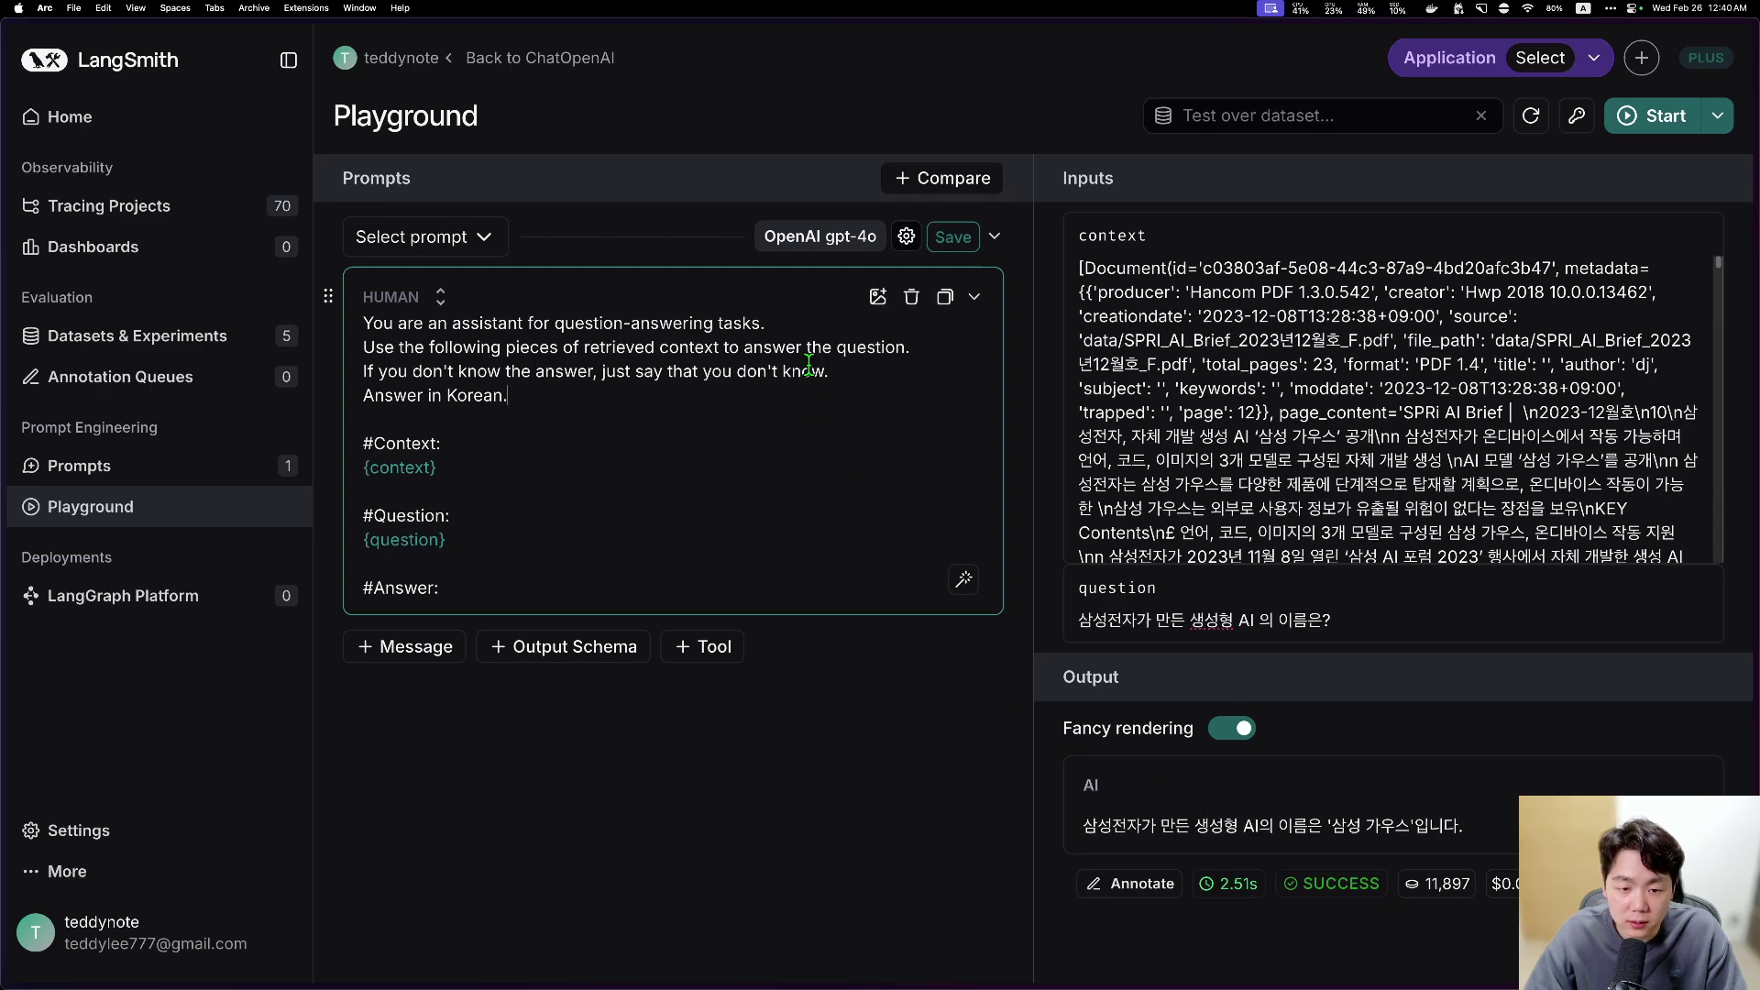
key(Return)
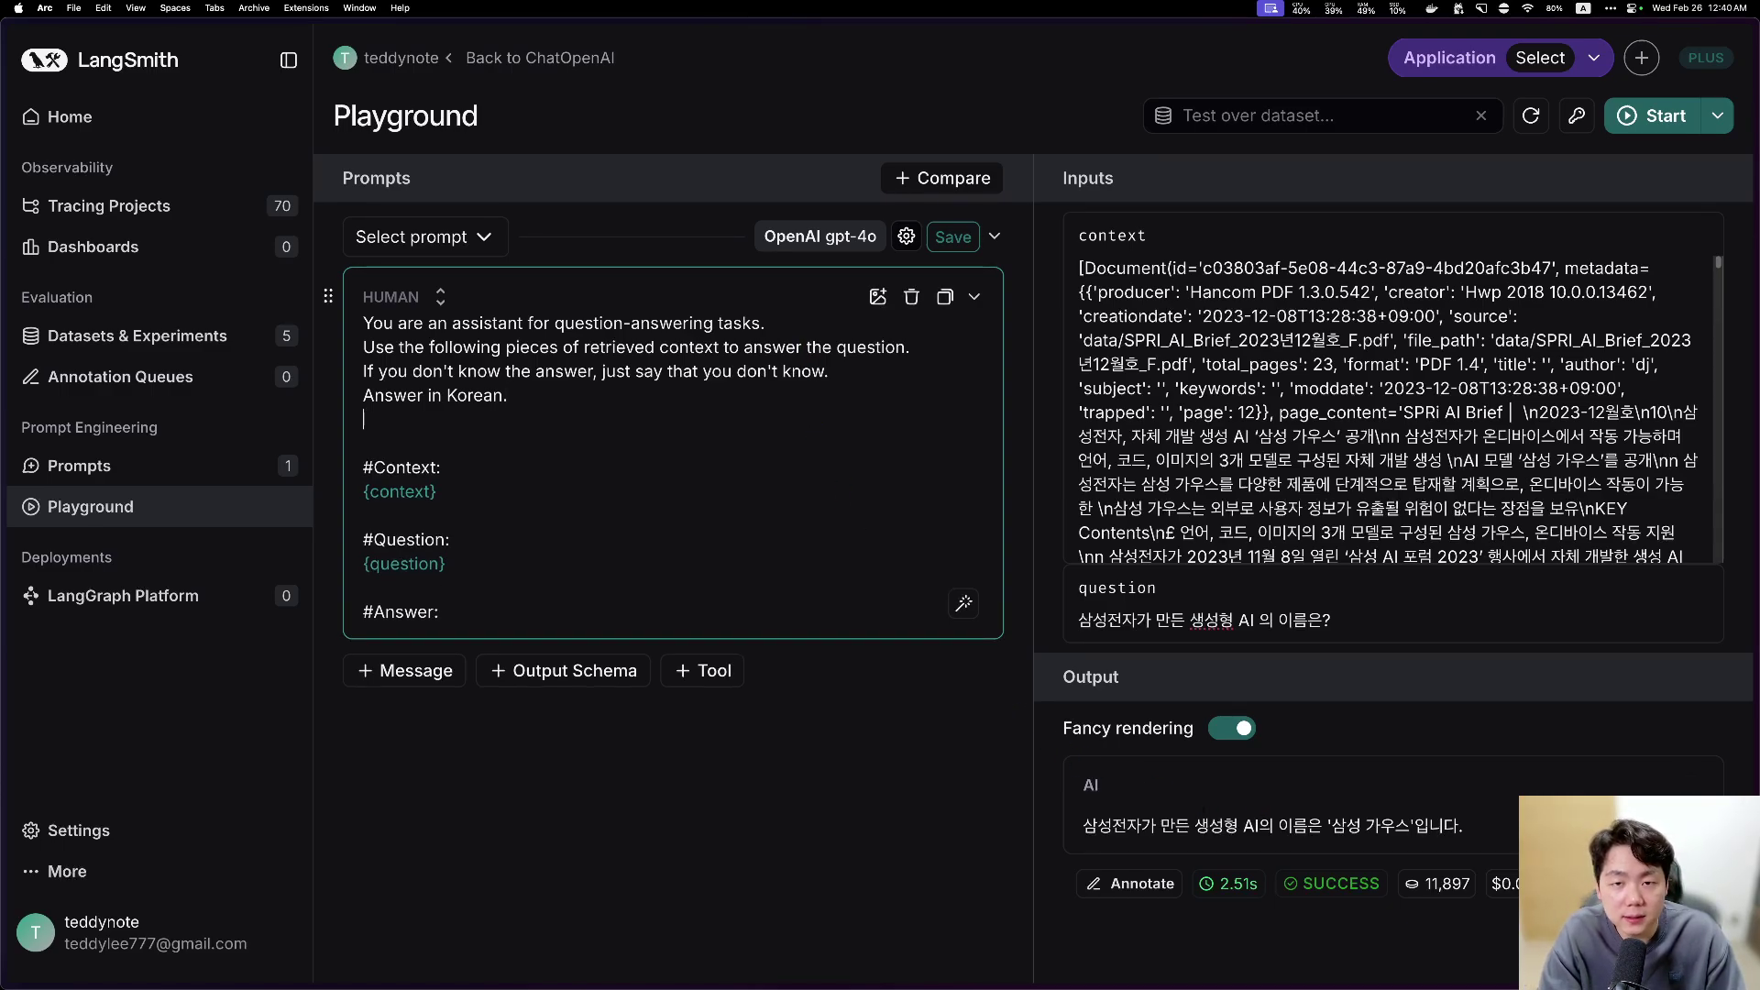
text(Please include the source o)
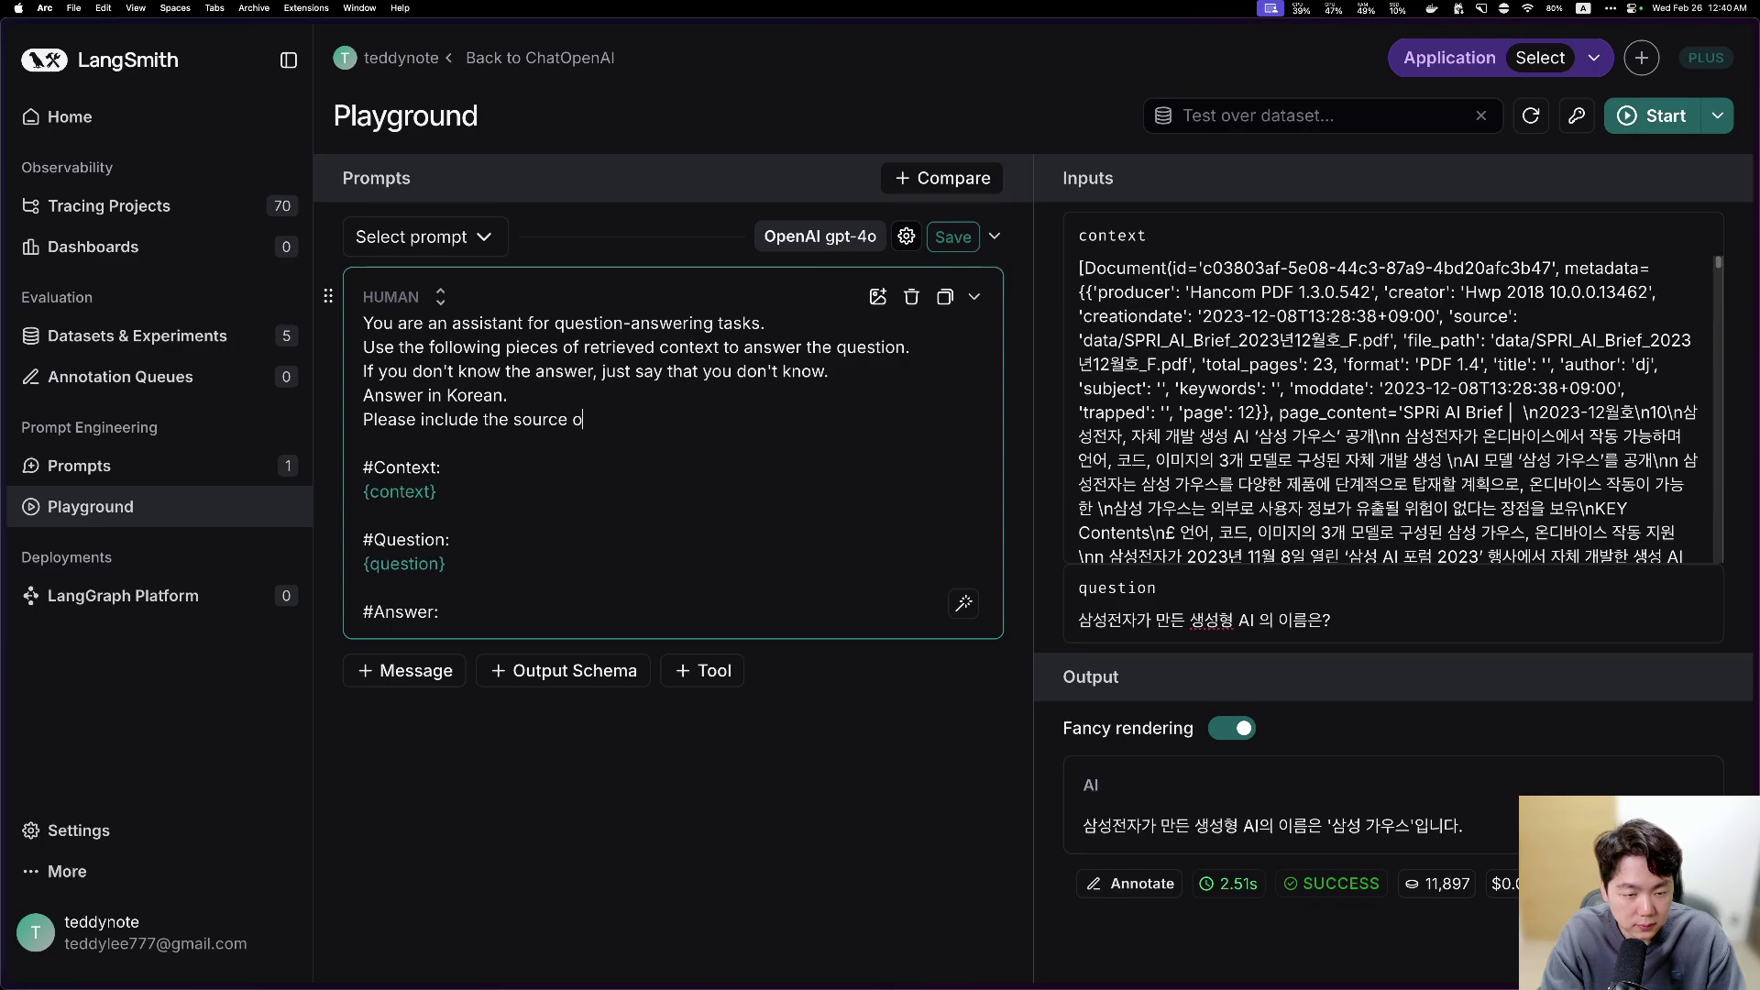
text(f the answer)
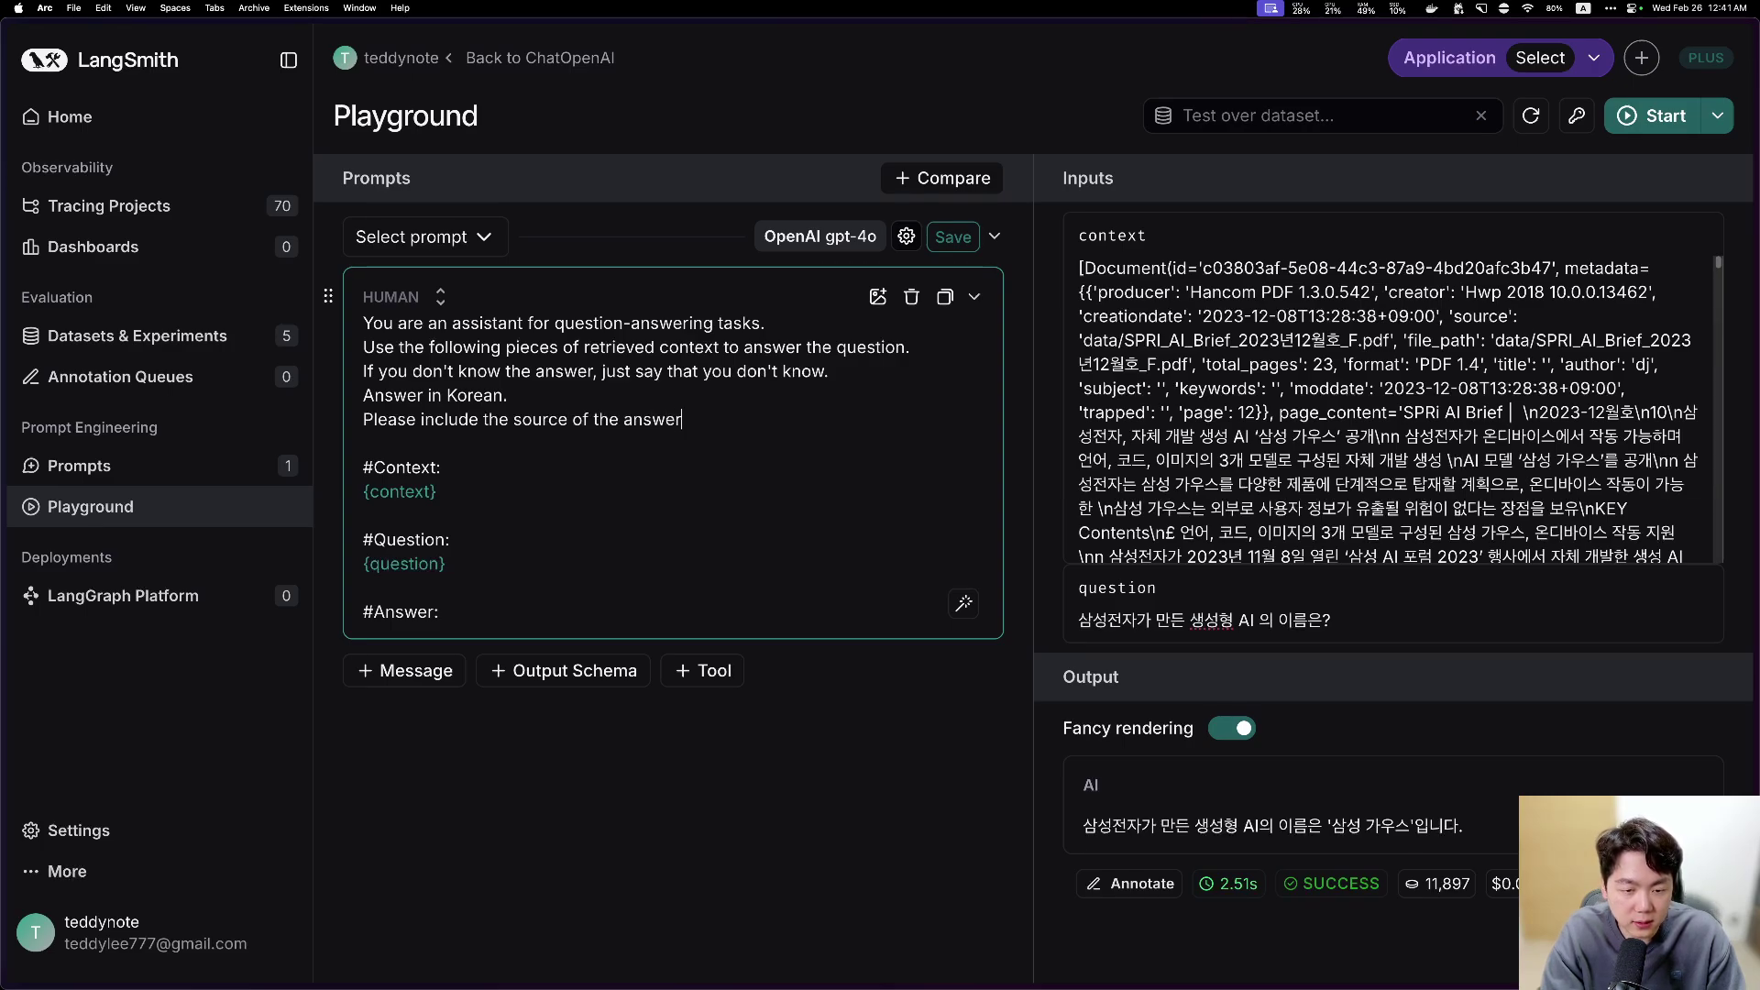
text(.)
Step: Add a "#Format:" section above #Context containing the placeholder line "(answer to the question)"
key(Return)
key(Return)
text(#For)
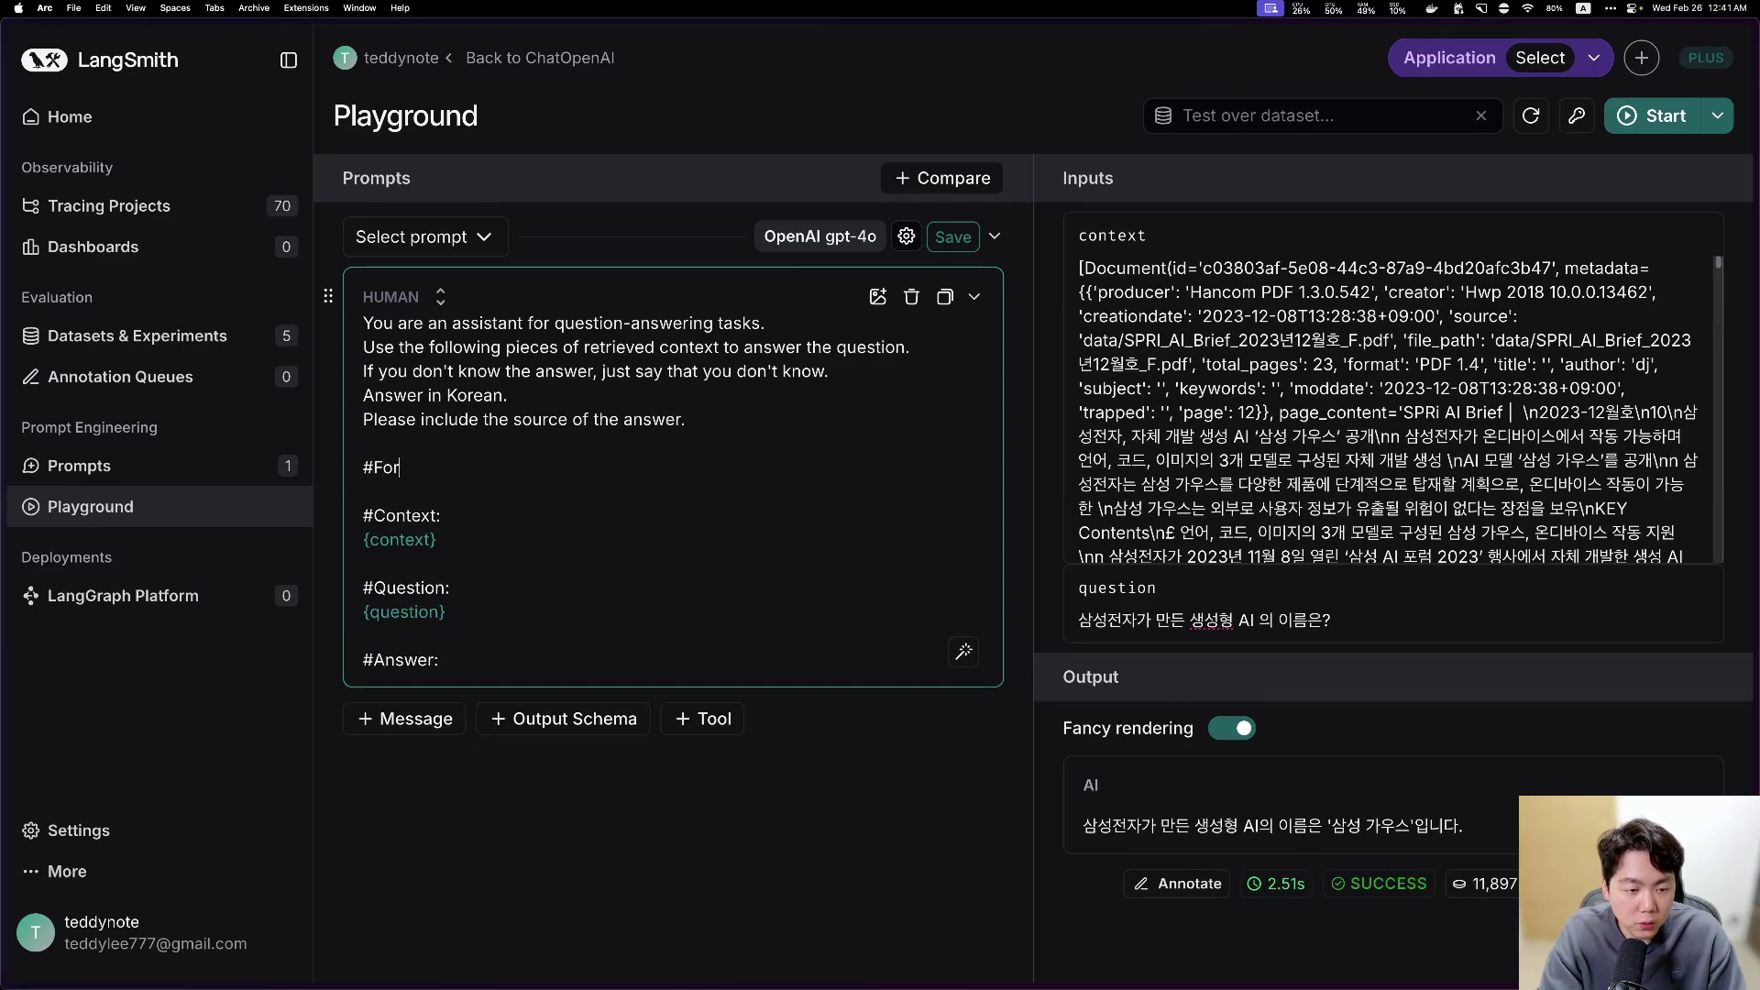
text(mat:)
key(Return)
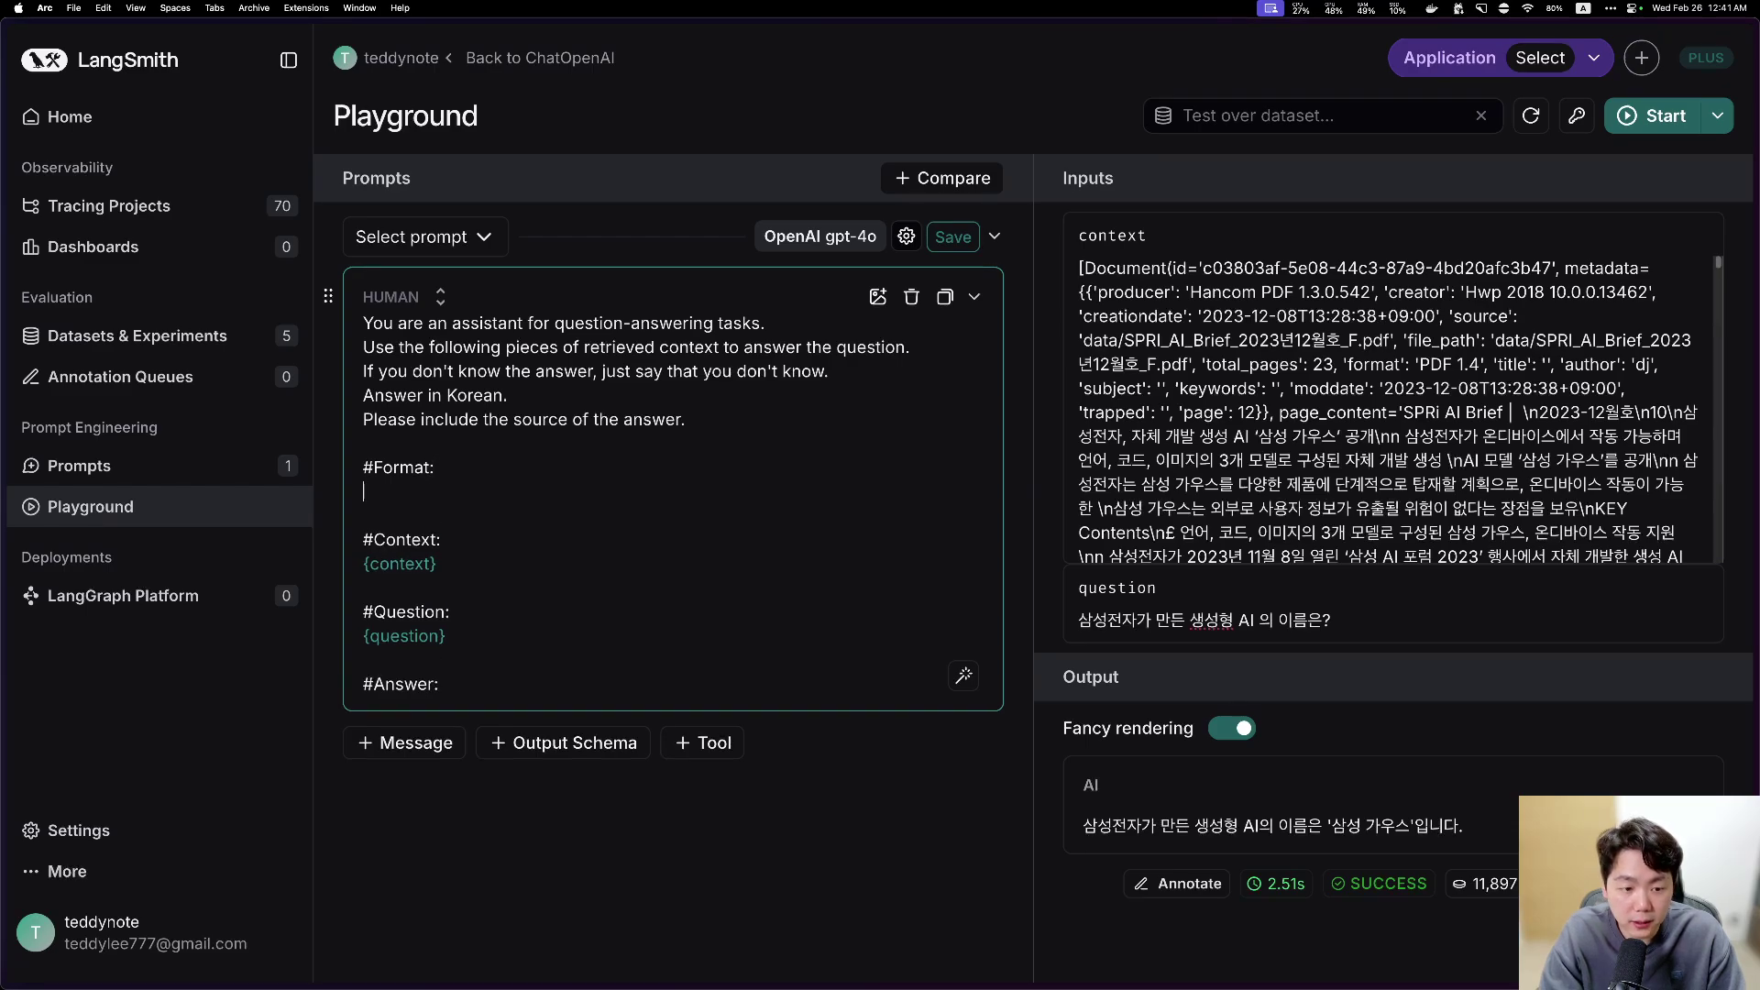
text((answer to the )
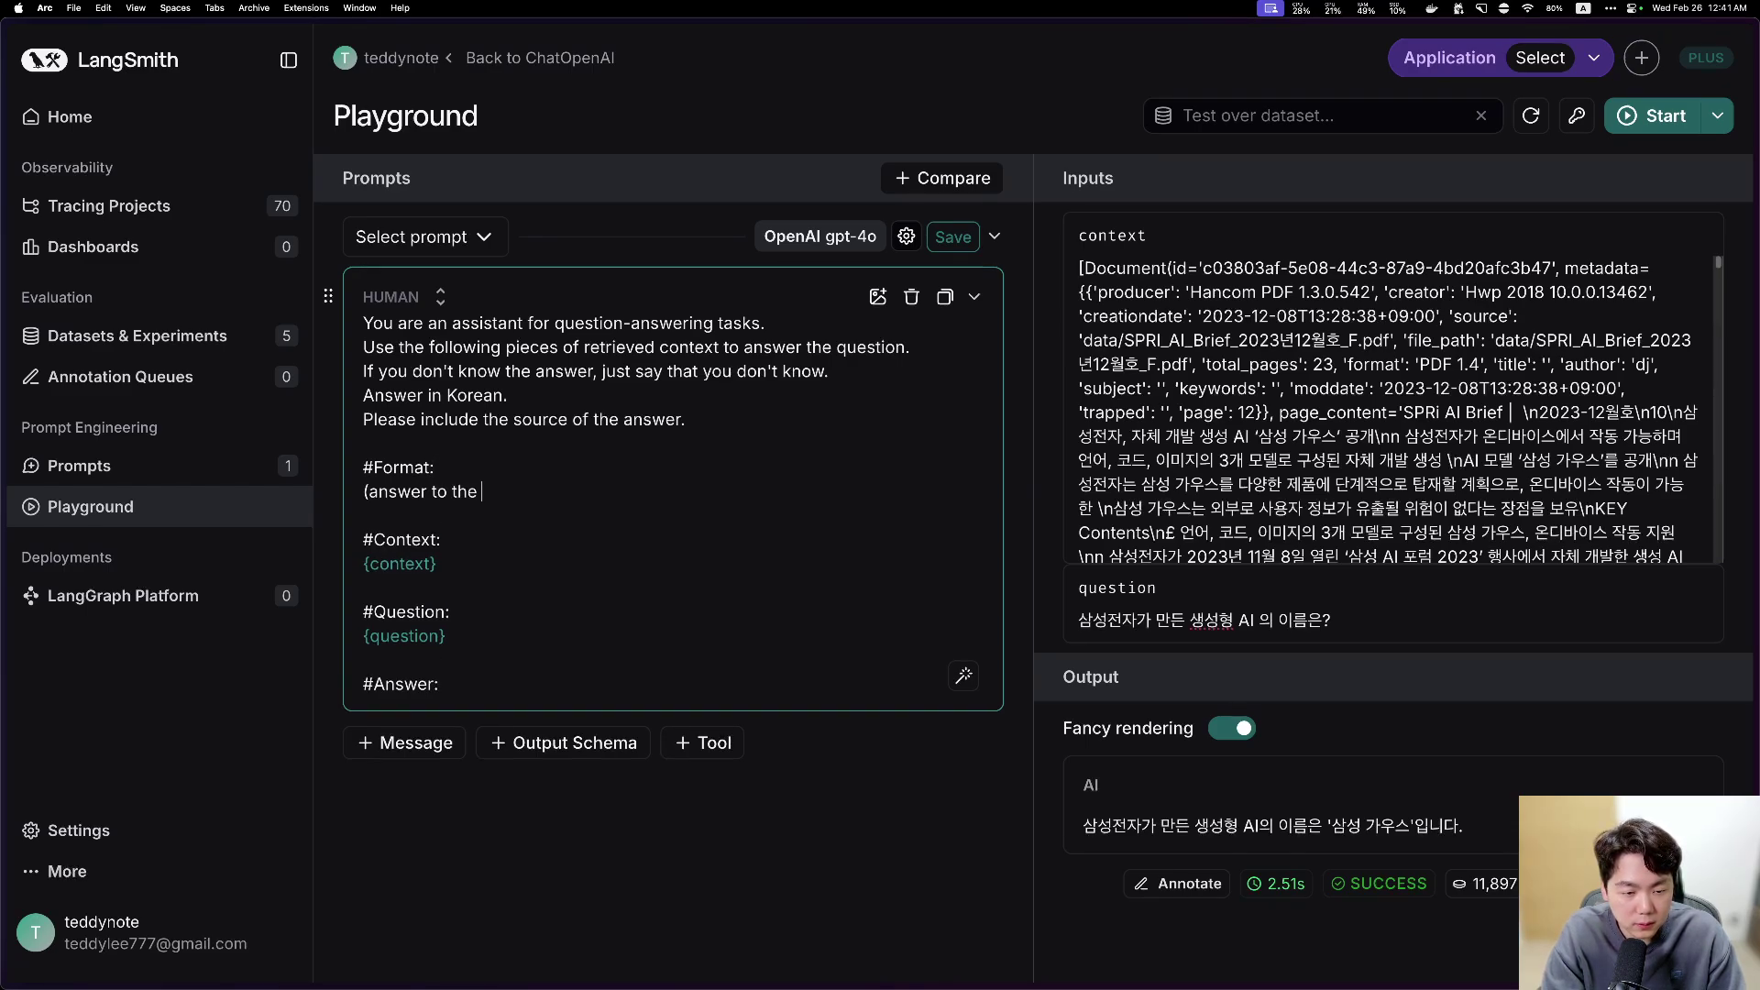
text(question))
key(Return)
key(Return)
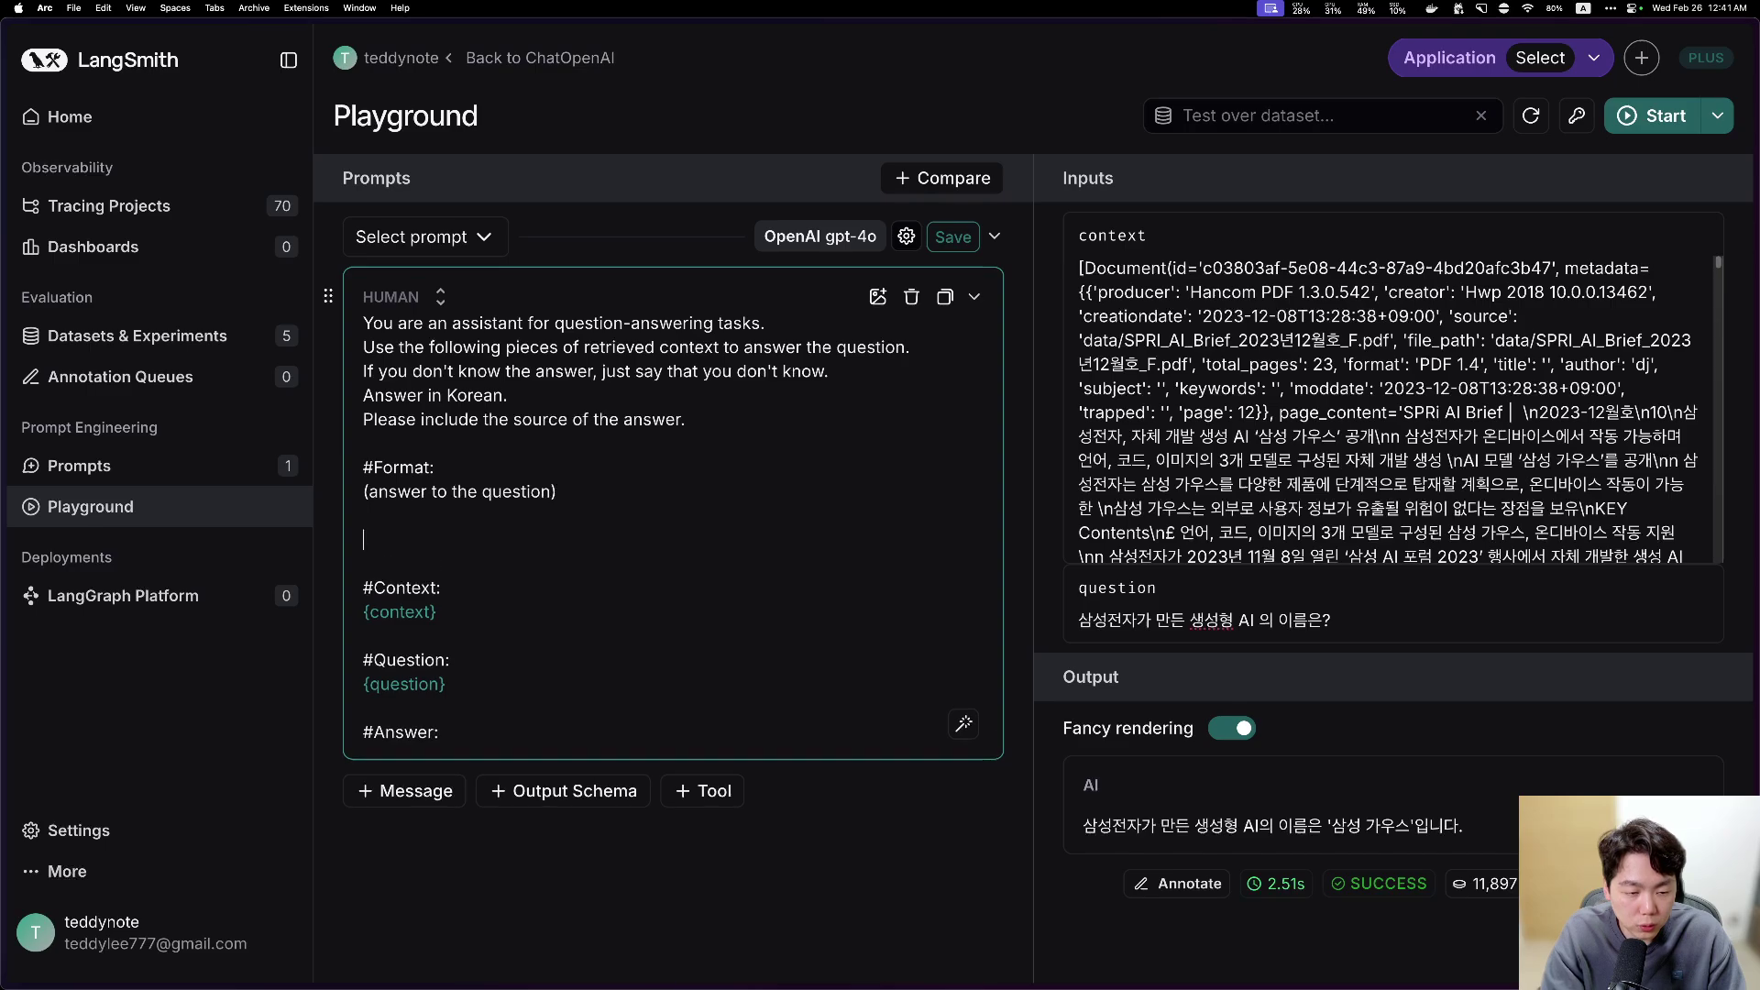
Step: Complete the format section with a "**Source**" heading, two "- source, page_number" lines and a closing "- ..." line
text(**Source**)
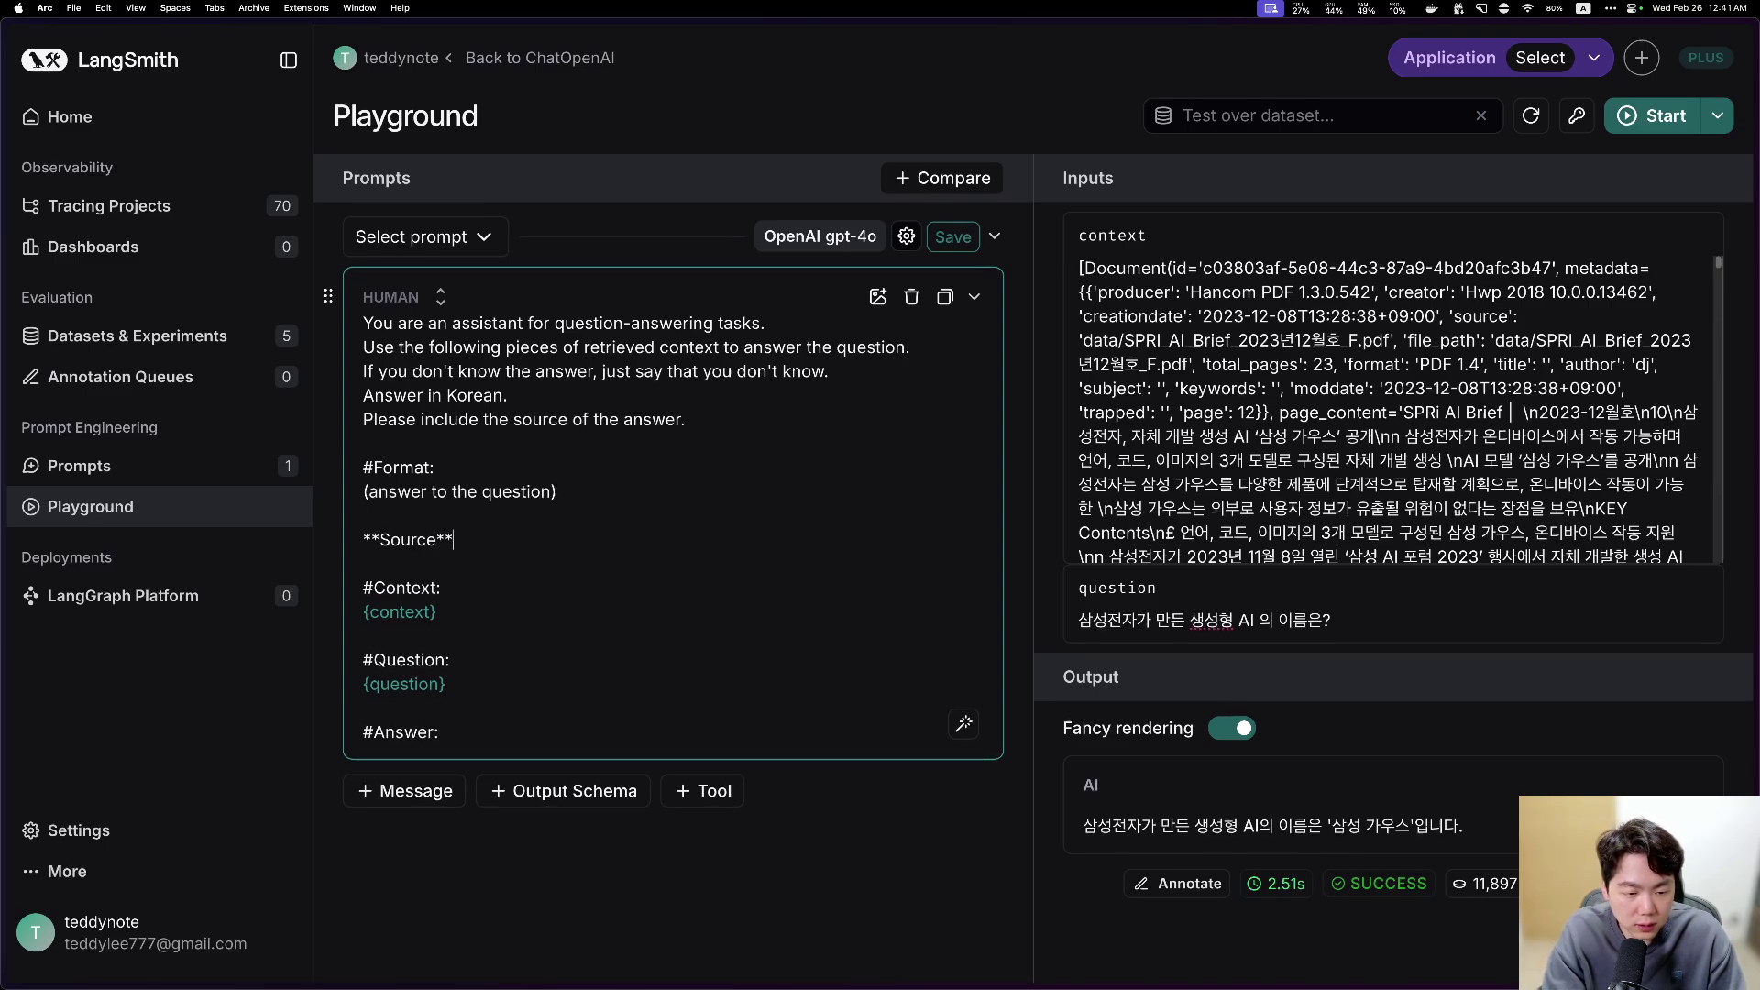
key(Return)
text(- source)
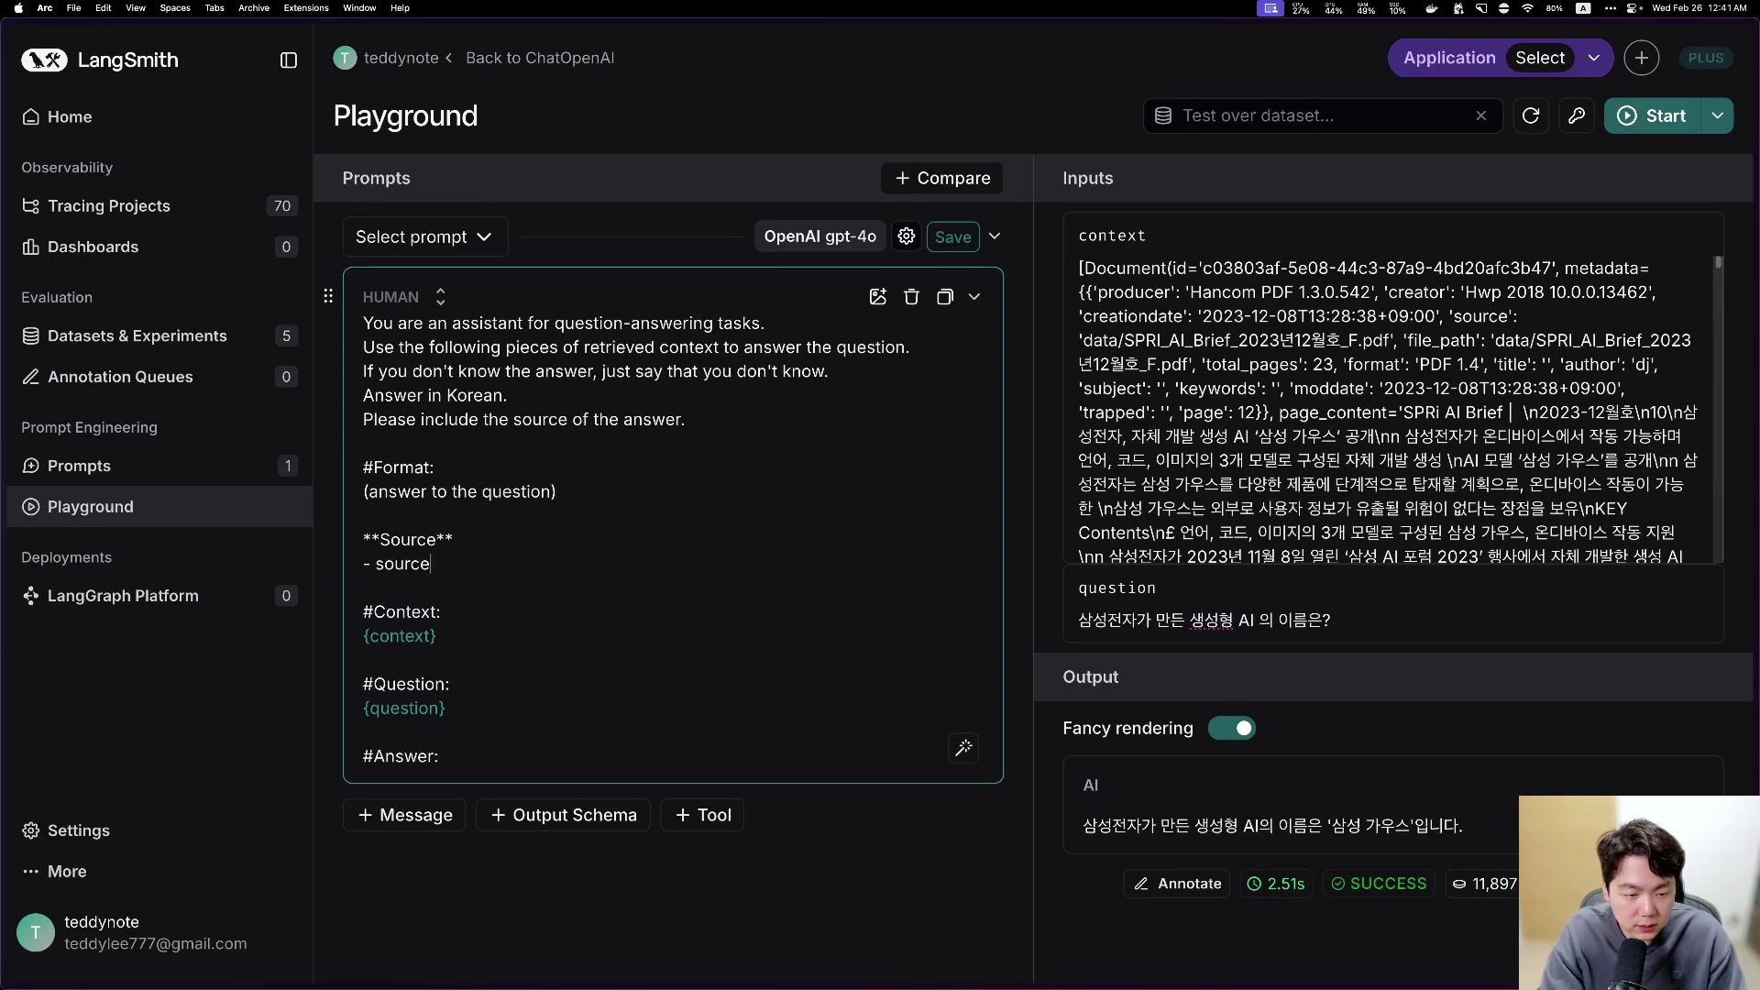
text(, page_number)
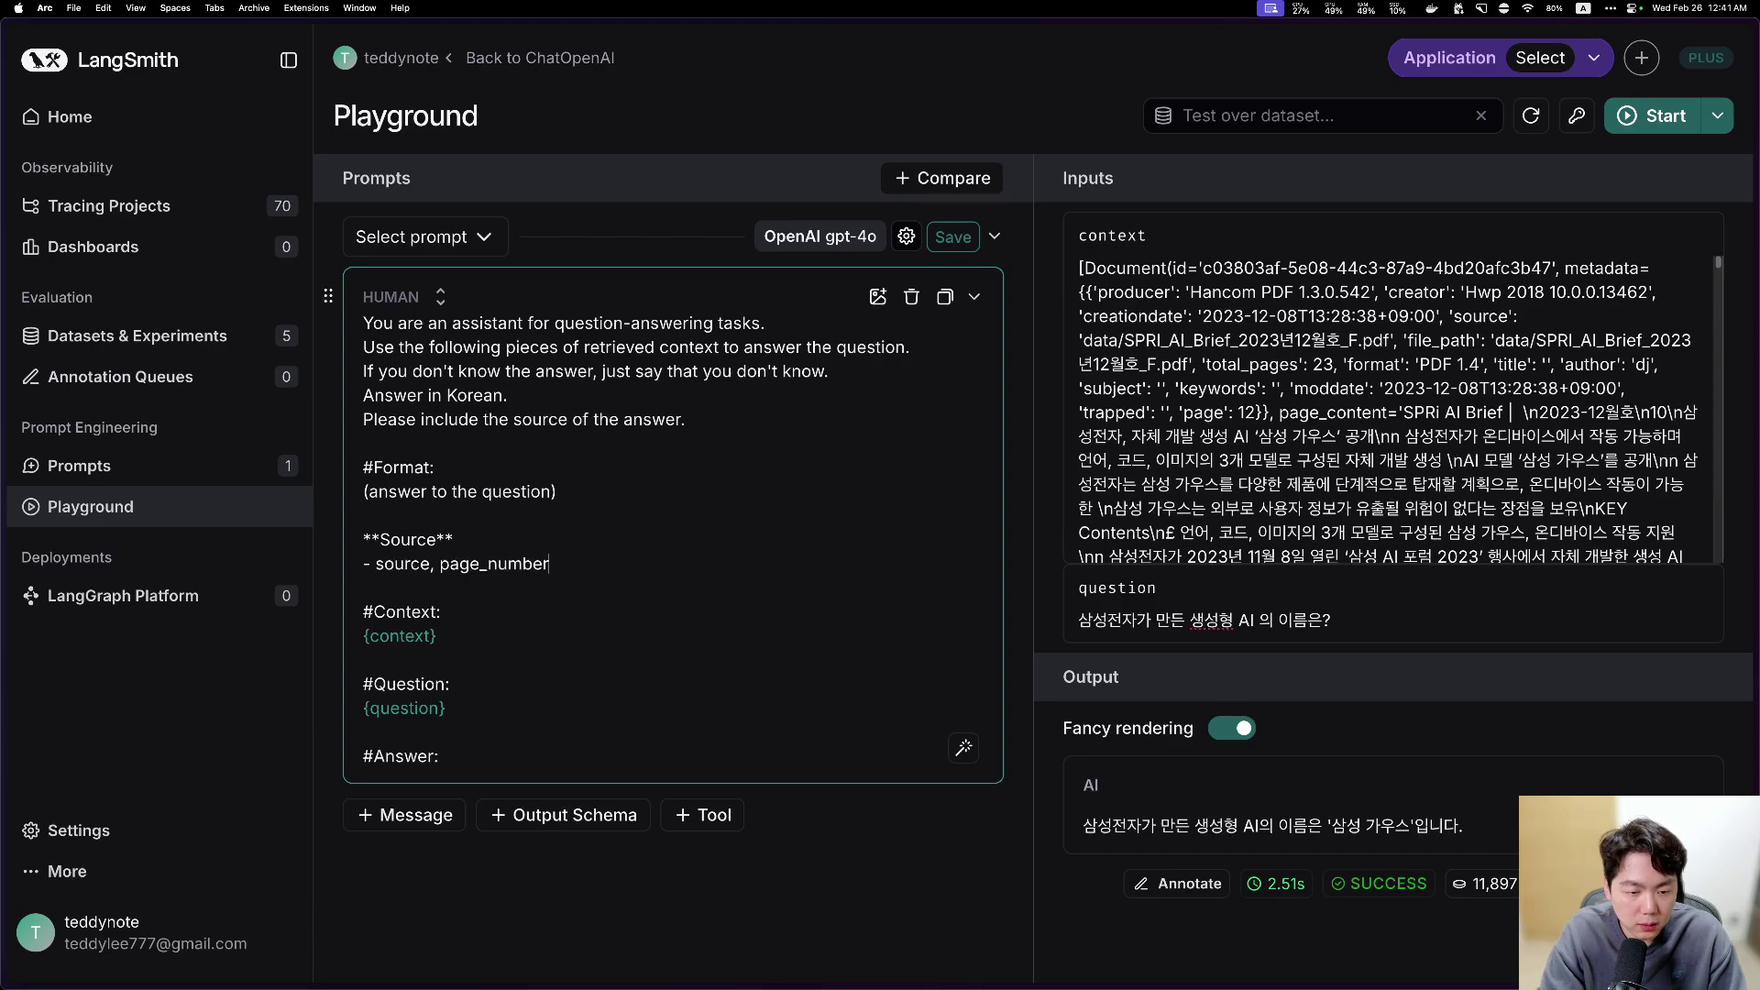
text(- source, page_number - ...)
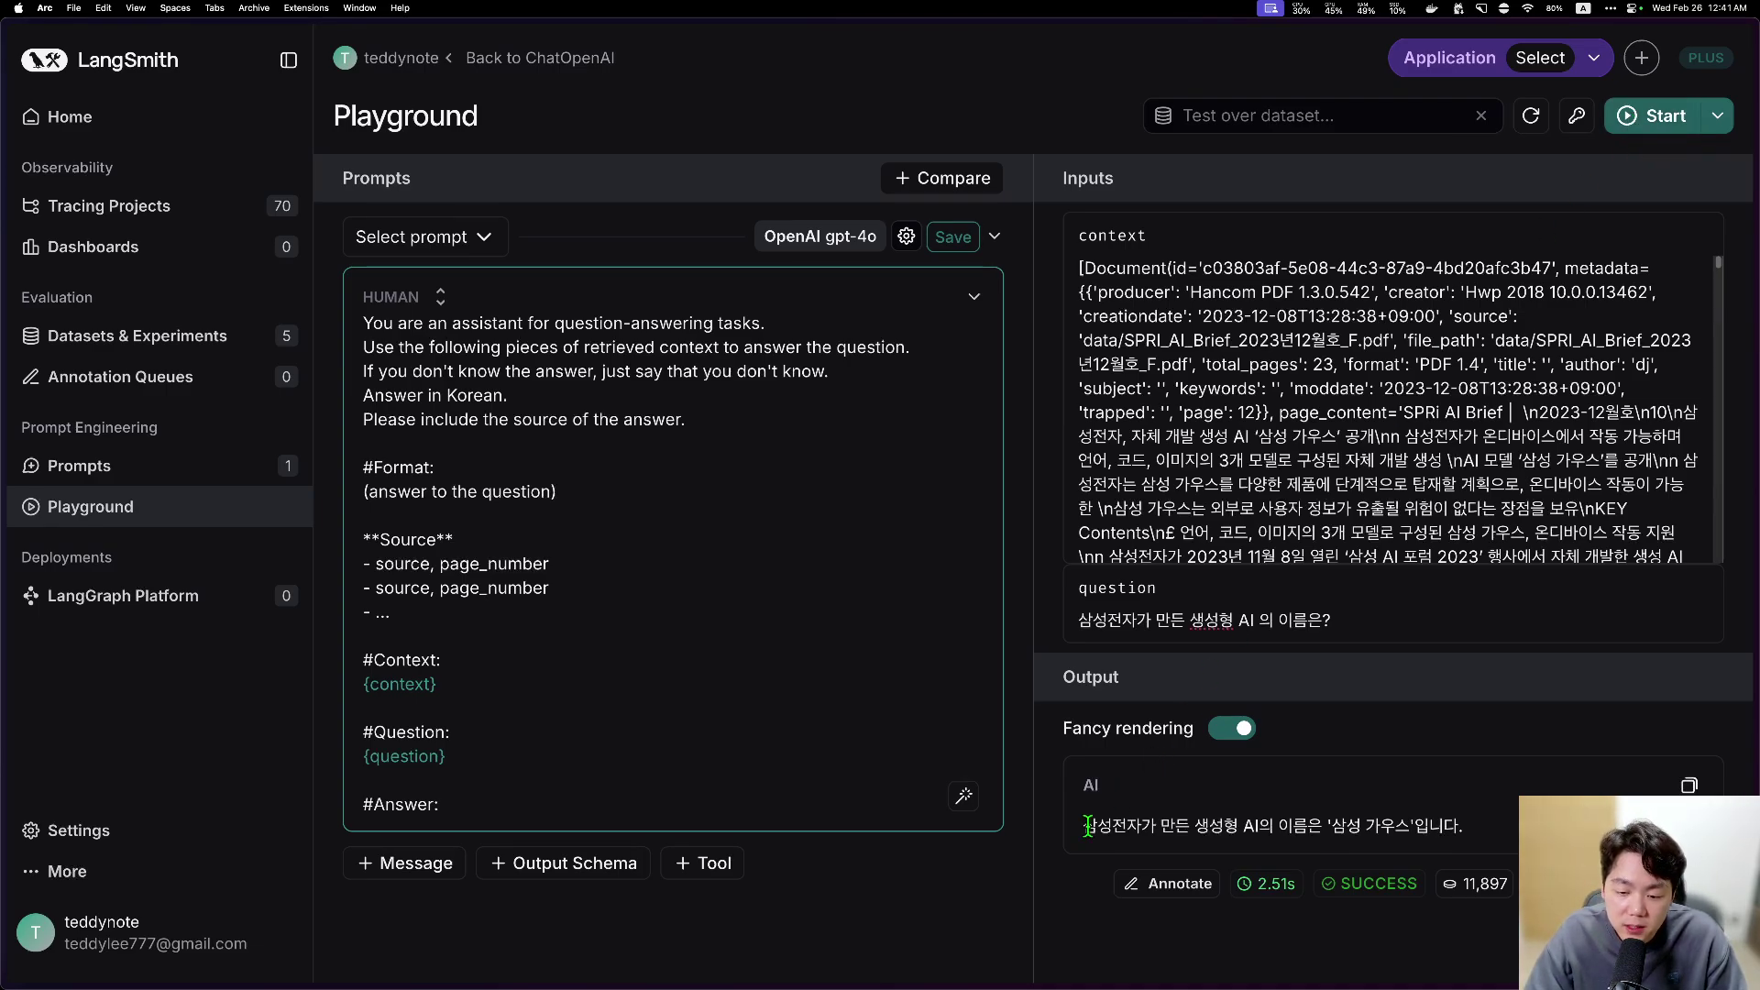
Step: Run the prompt with the source and format instructions and check the cited file and page in the output
drag(1087, 826, 1477, 832)
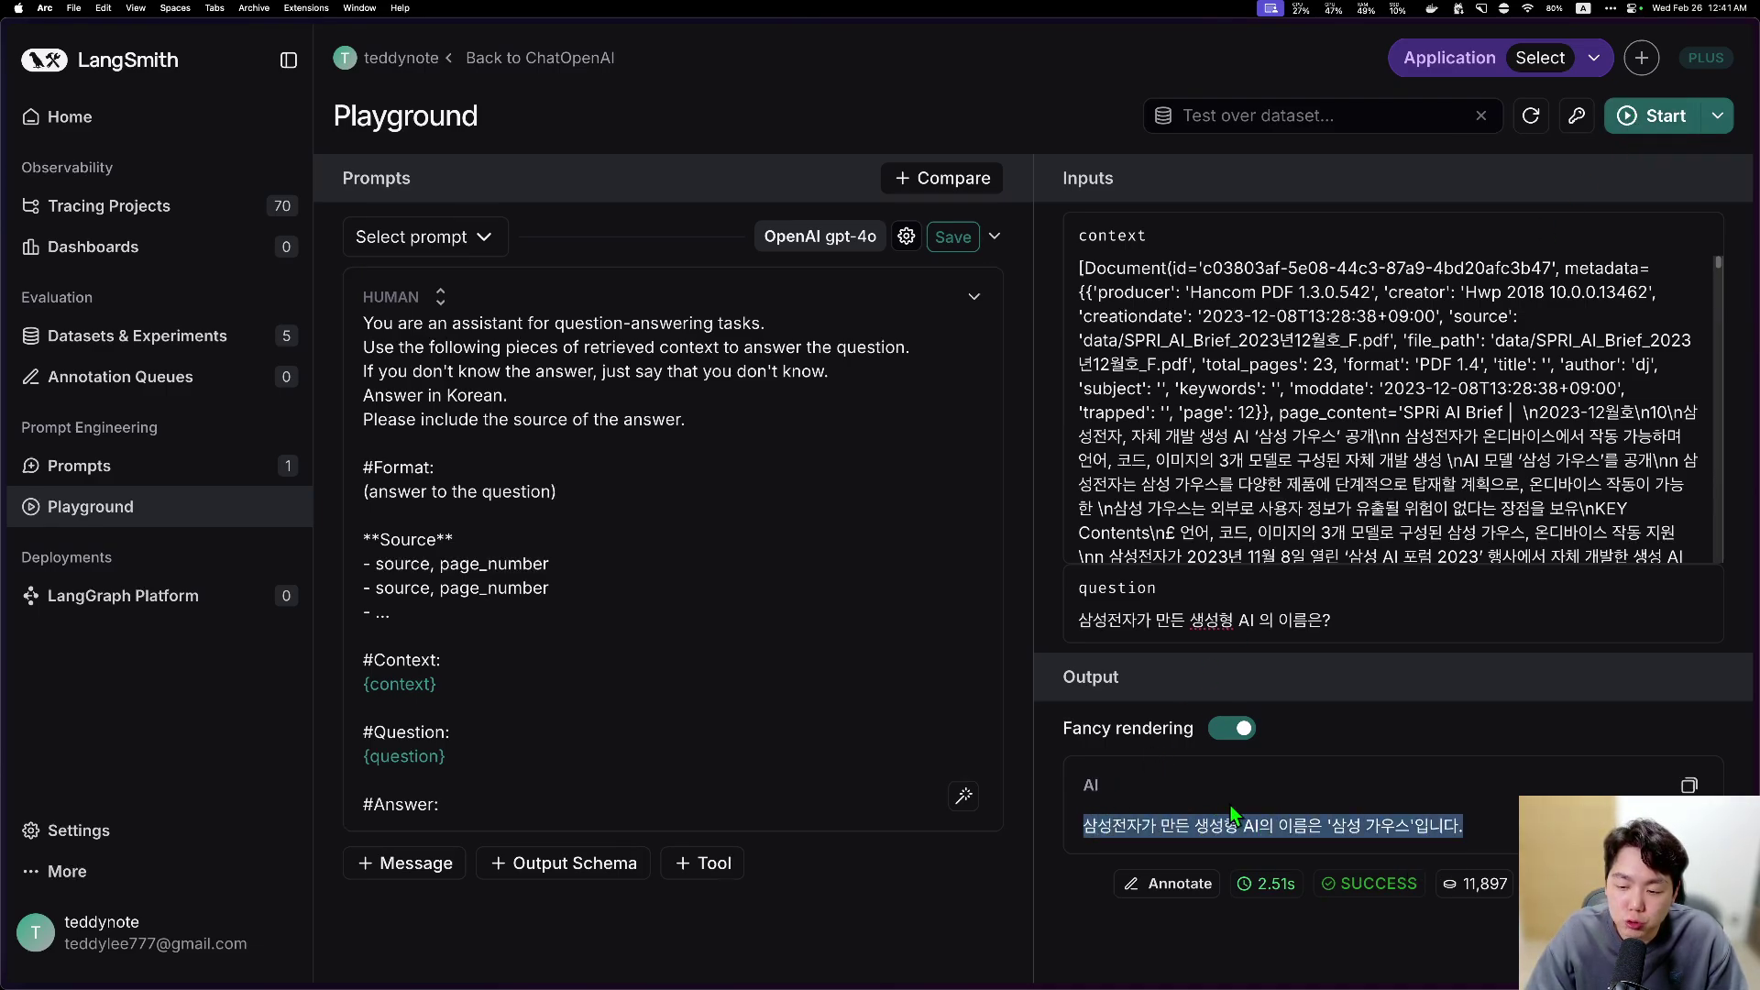
drag(518, 612, 701, 420)
click(736, 438)
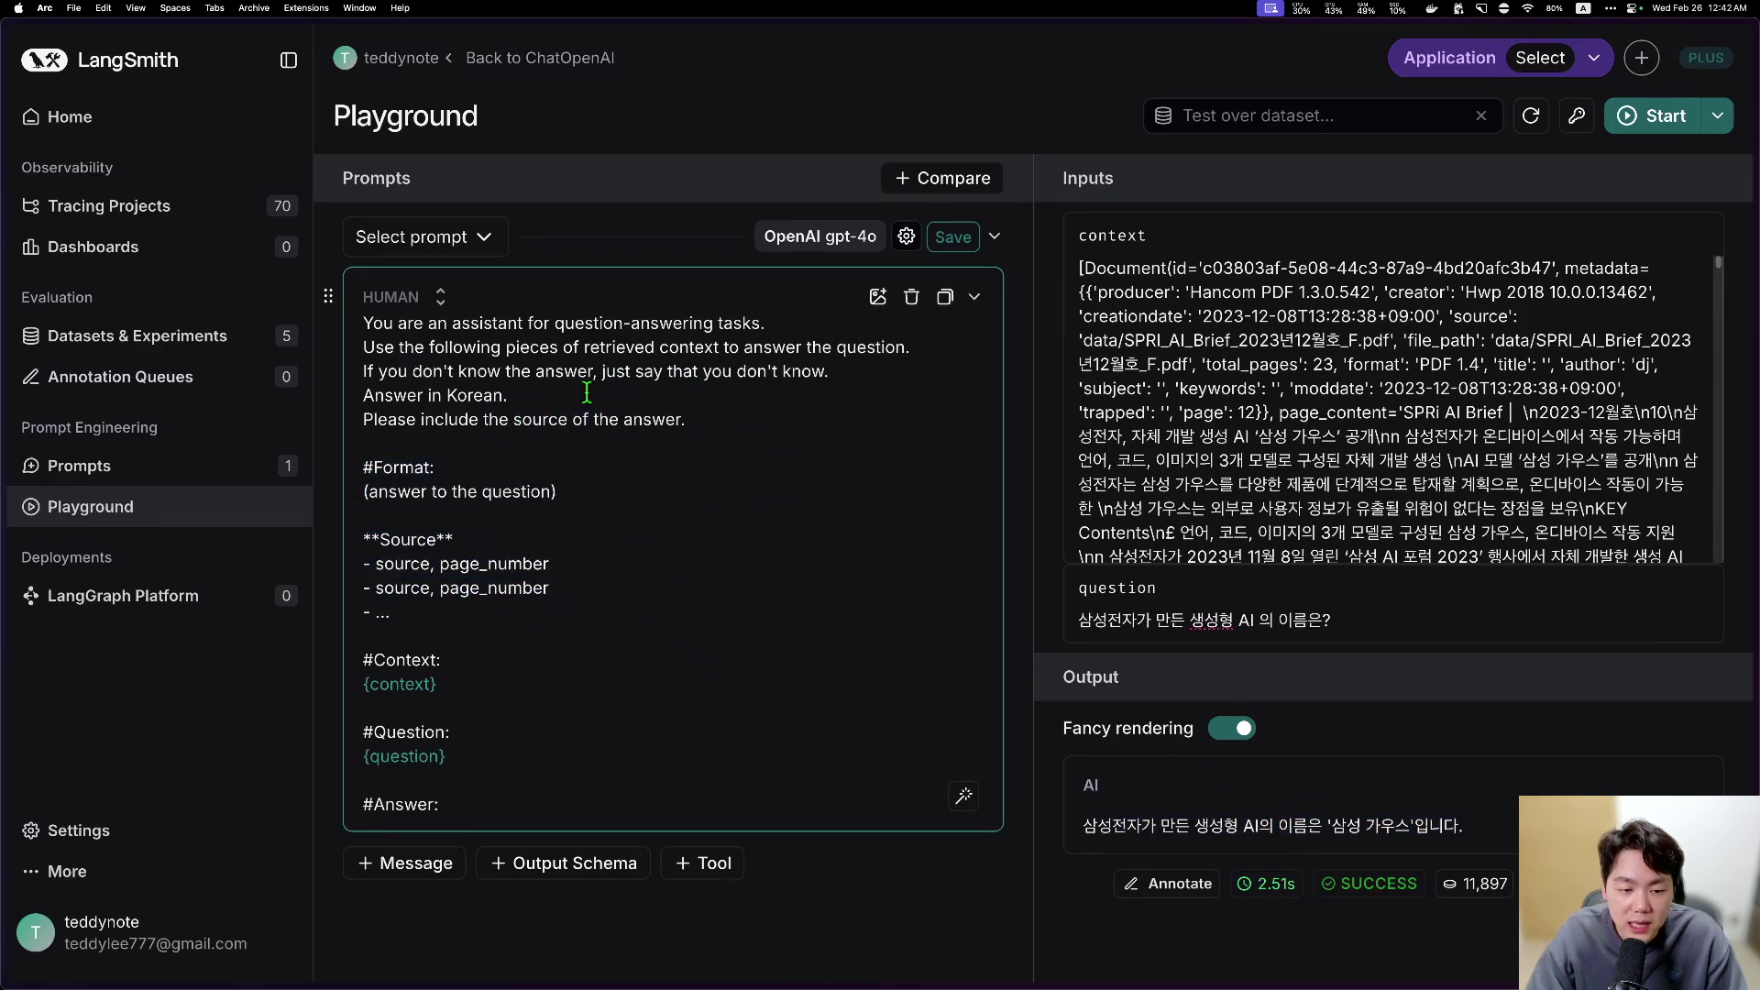
key(super+Return)
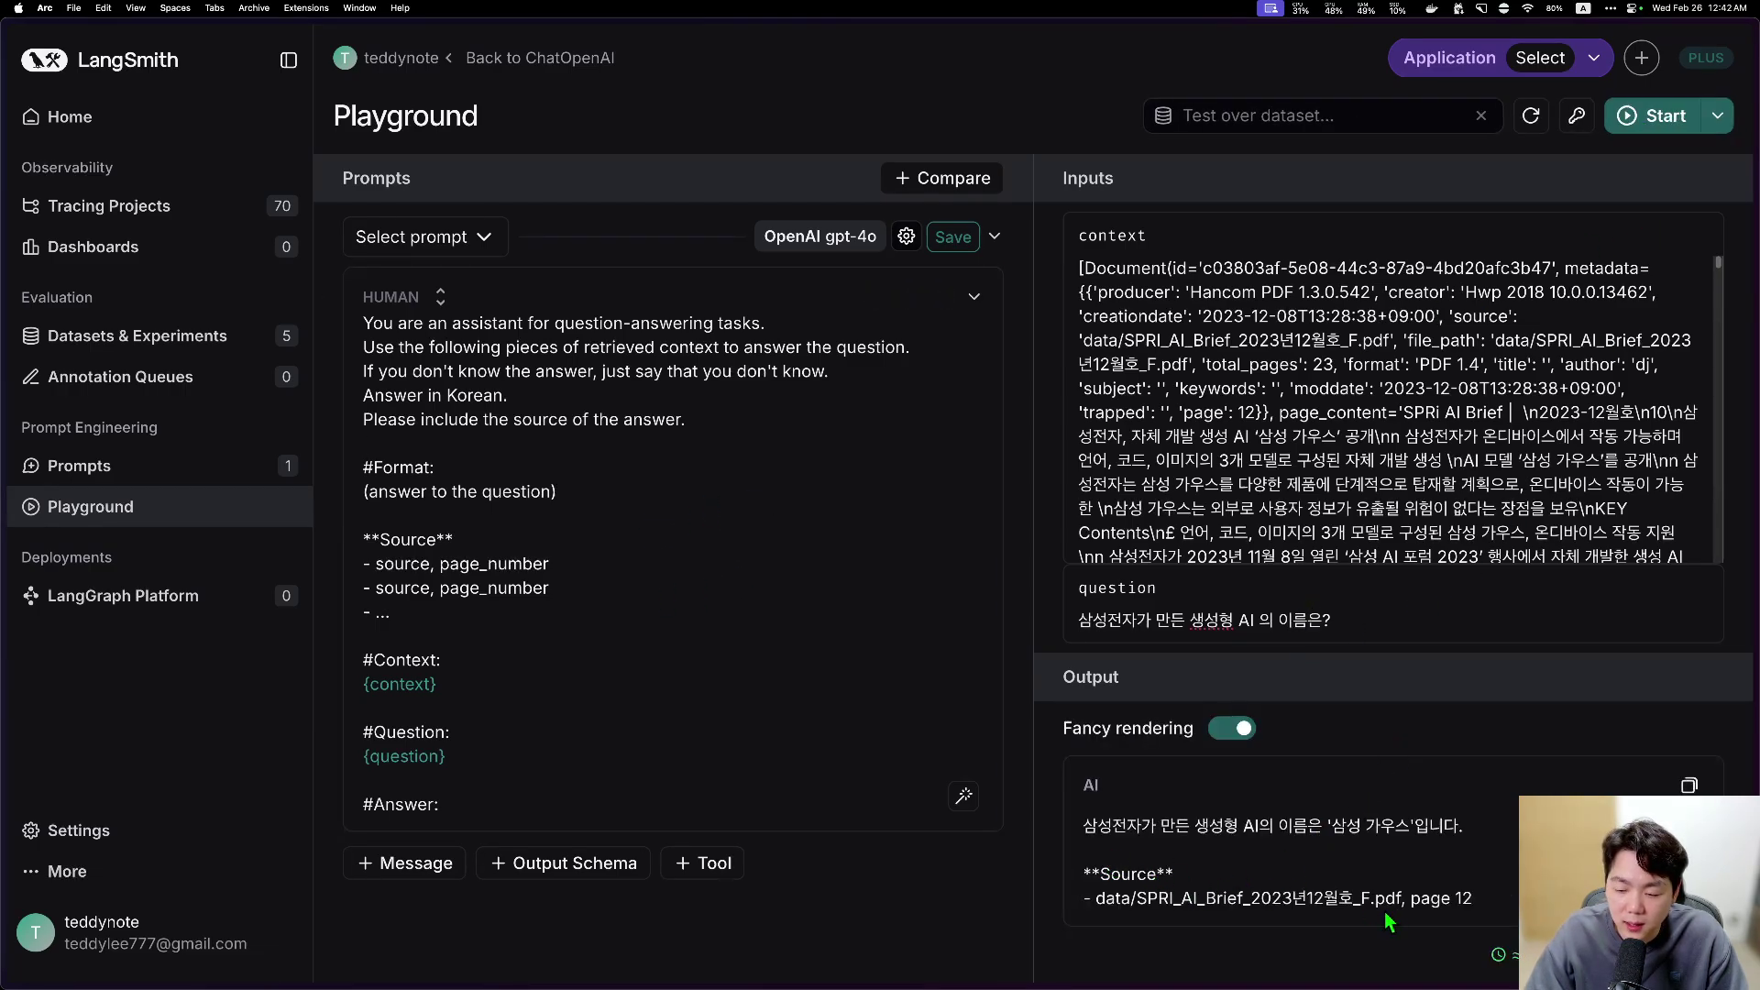
drag(1410, 898, 1476, 900)
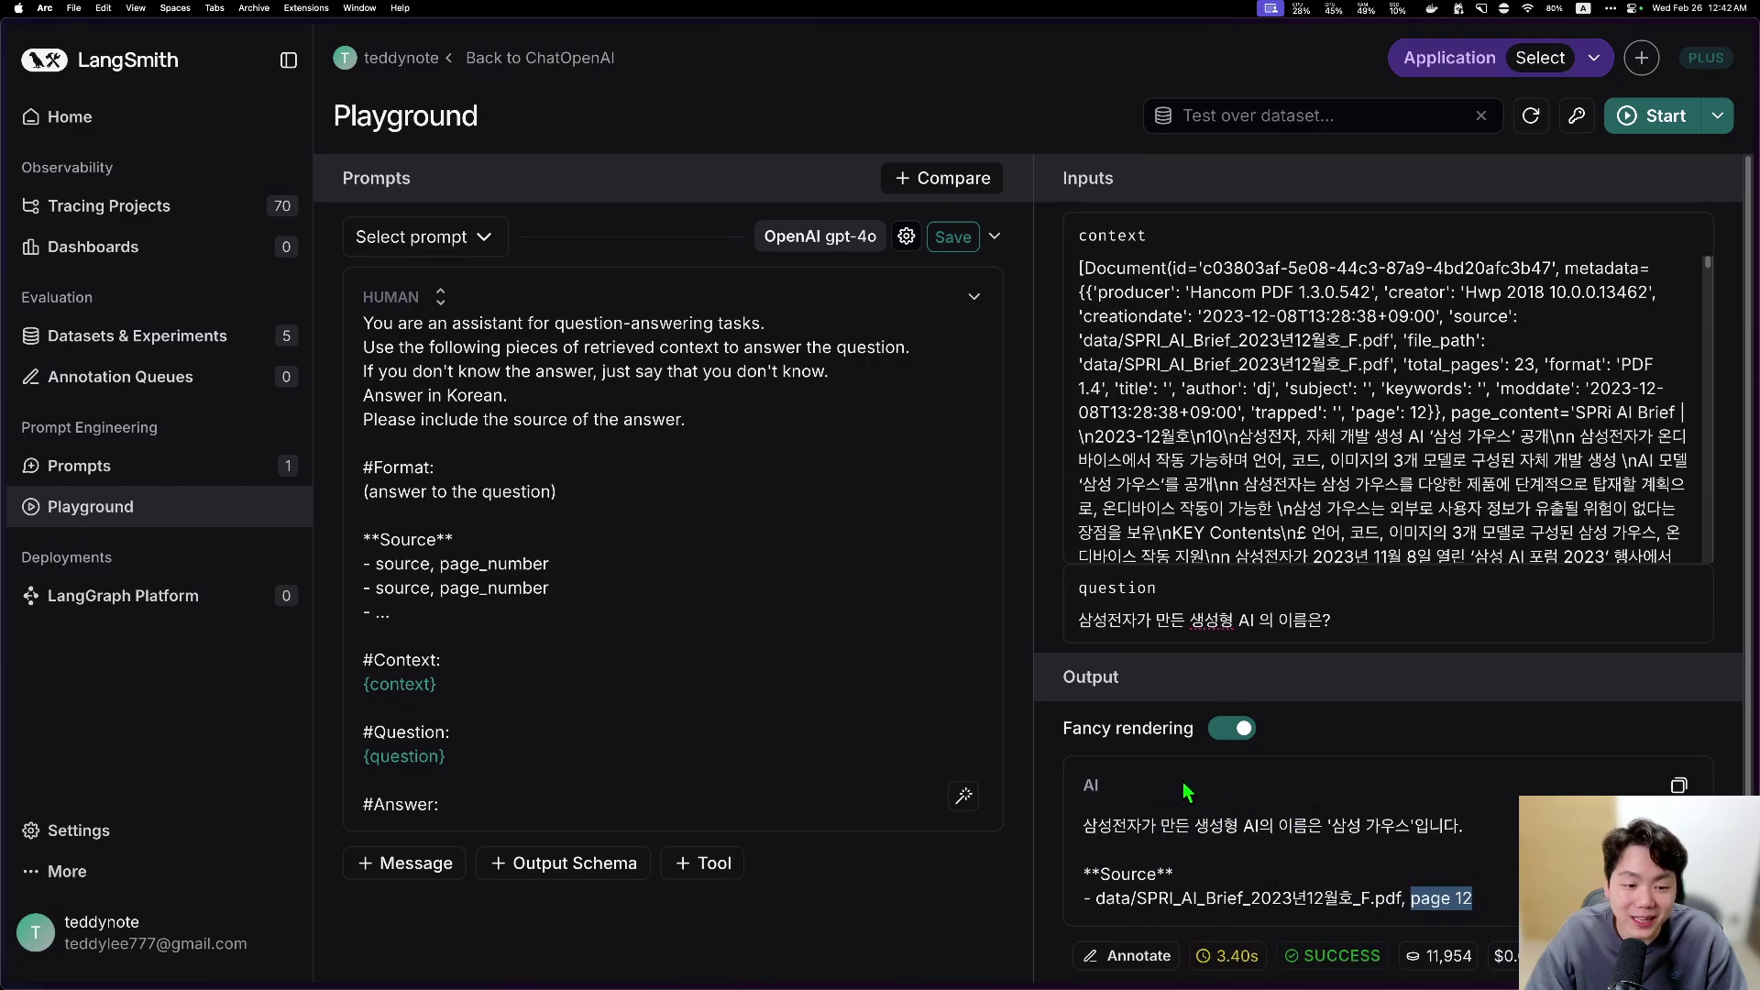
drag(446, 600, 317, 464)
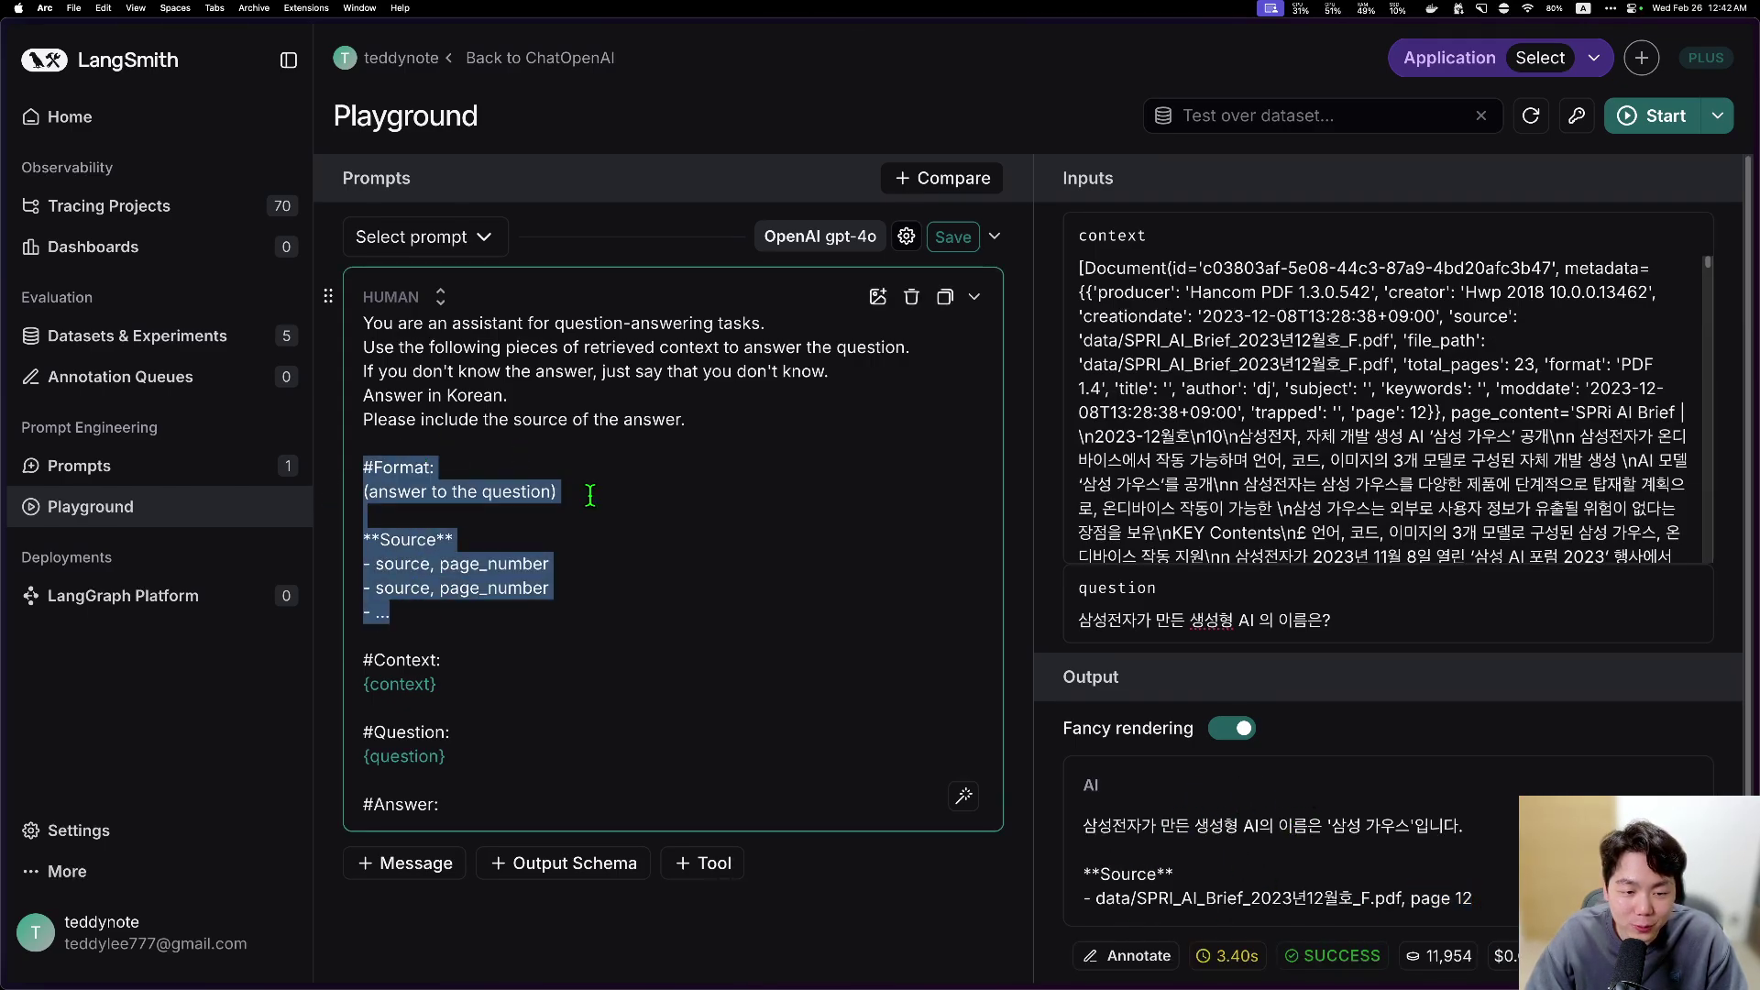
click(550, 588)
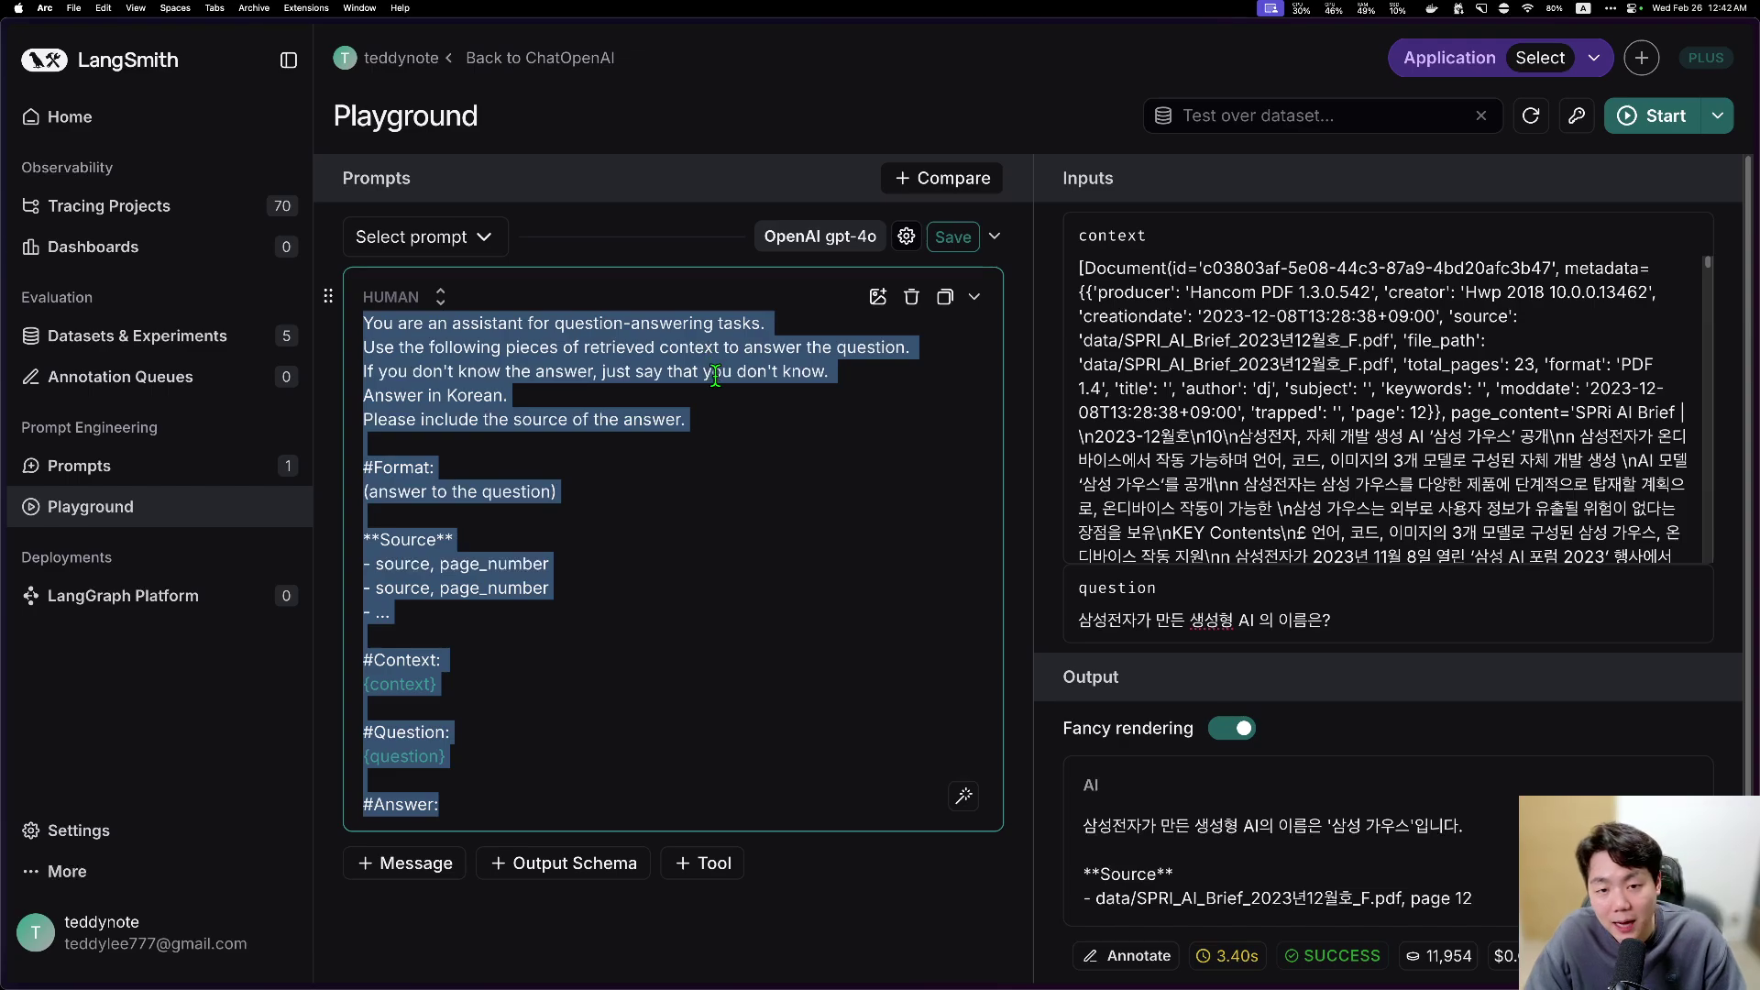
click(945, 296)
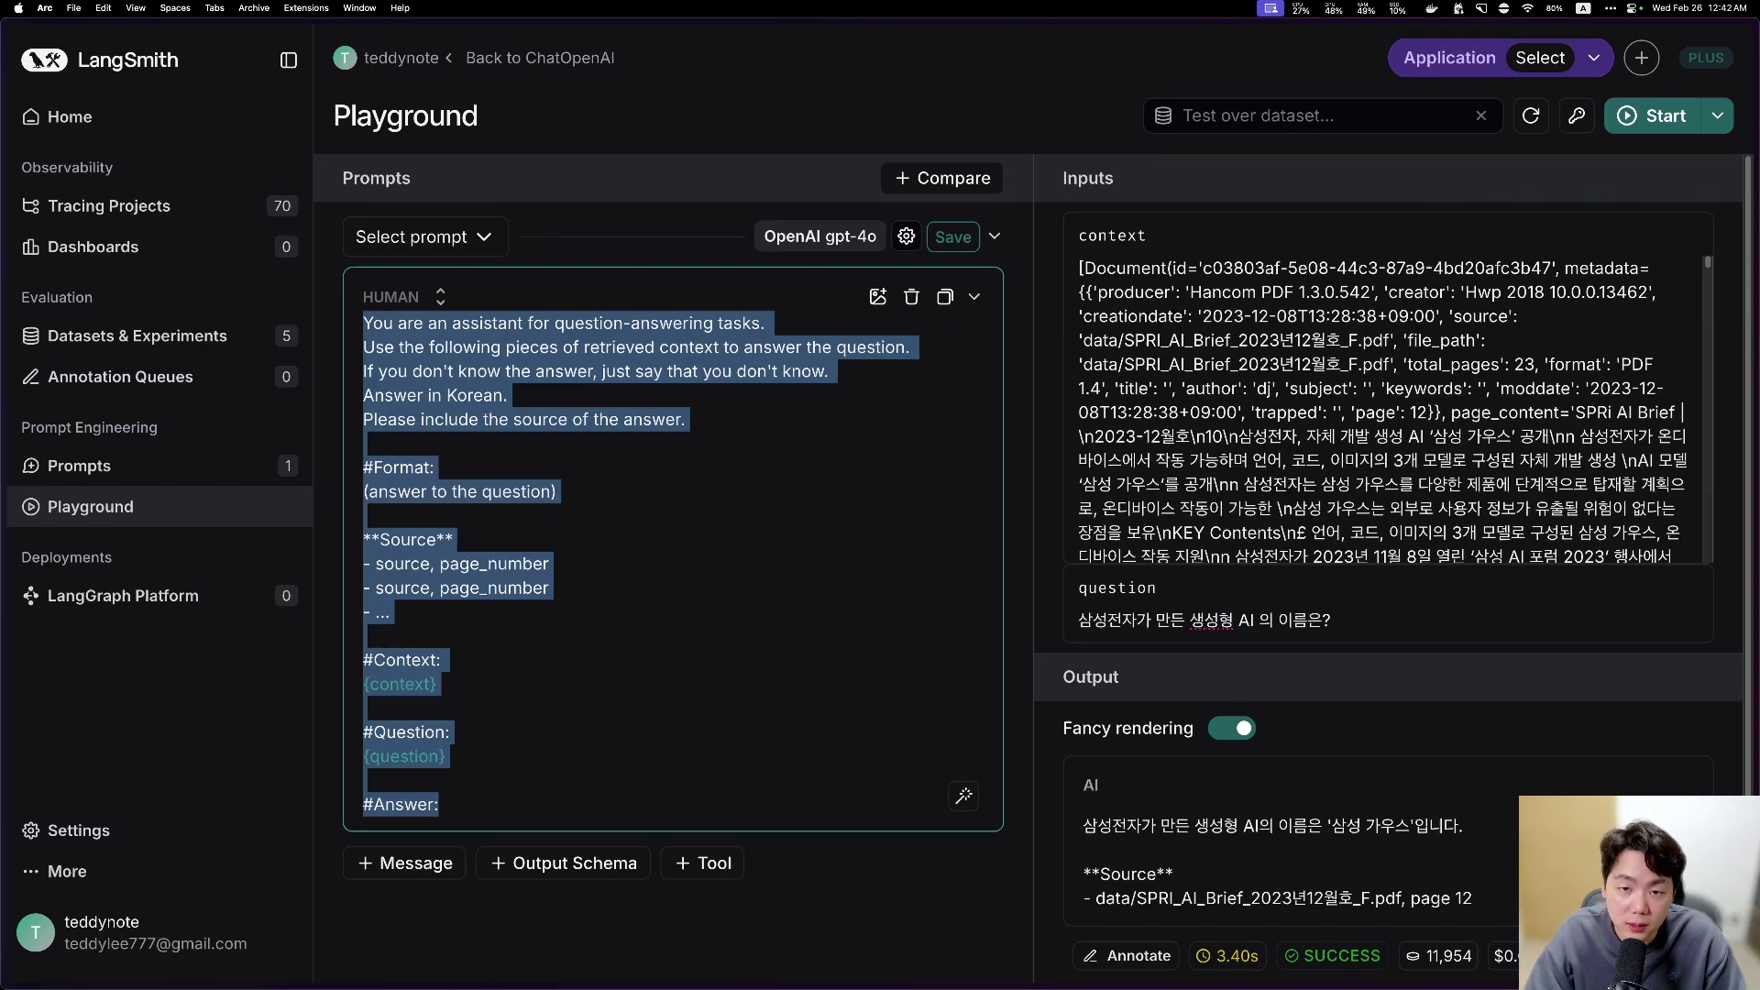
click(771, 516)
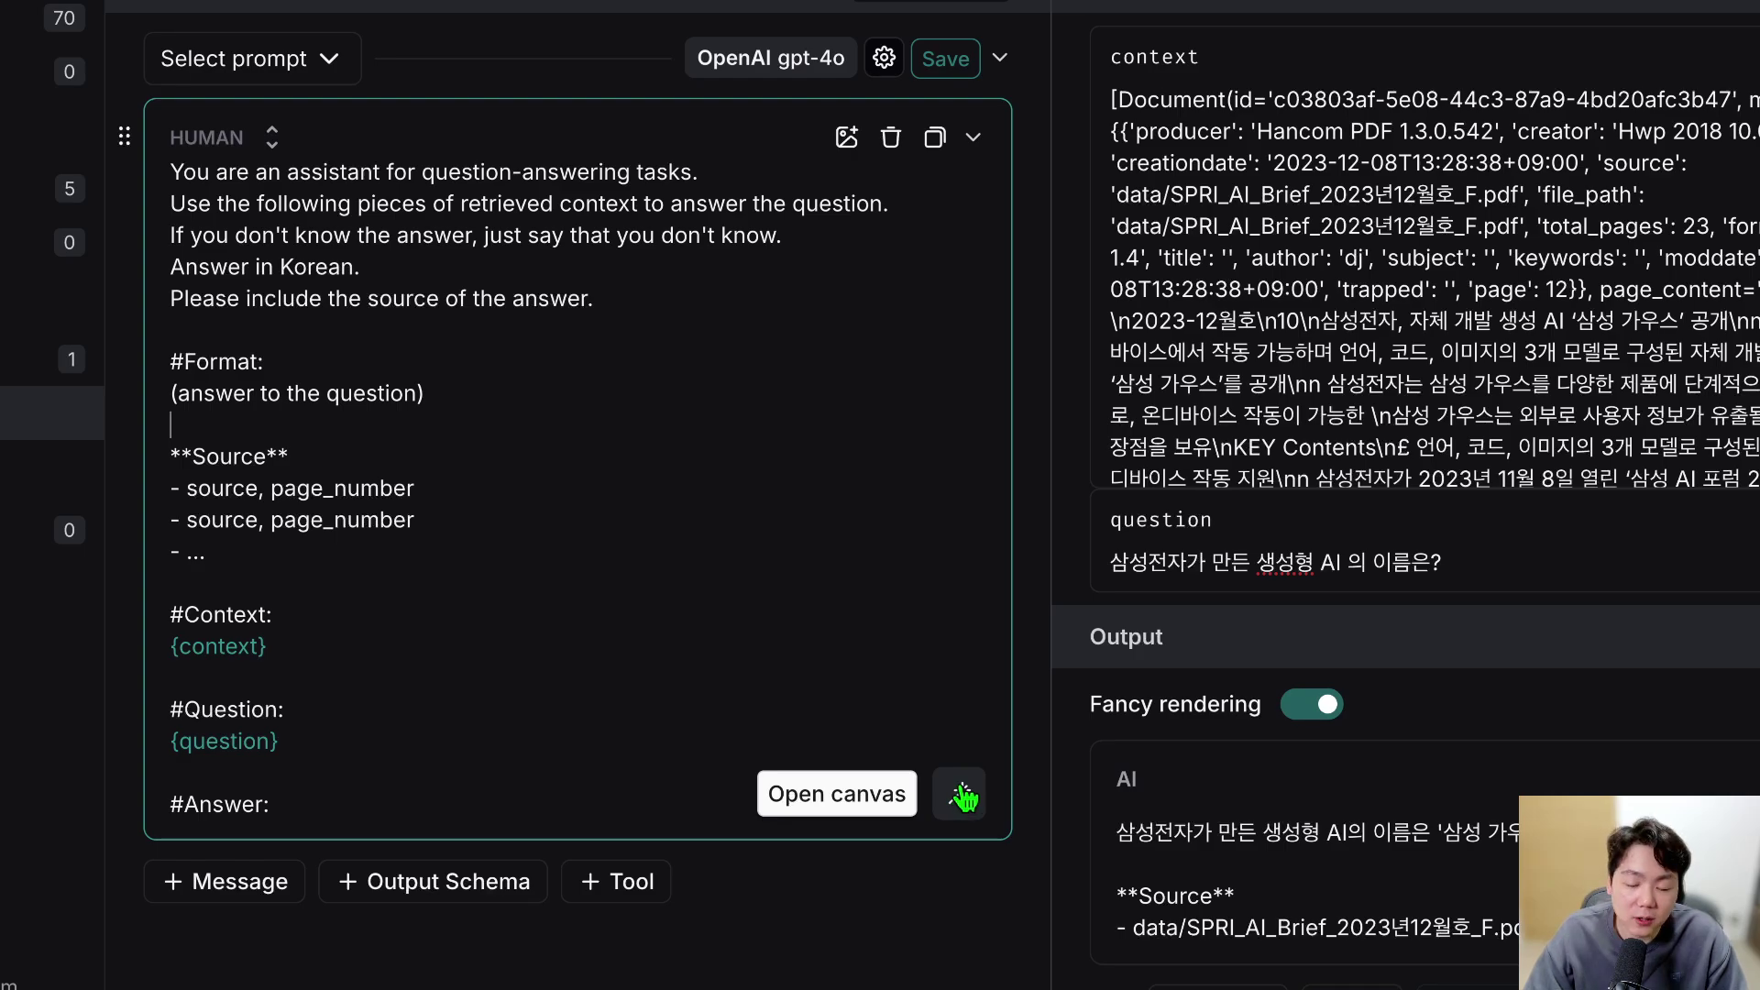
Step: Open the human message in Prompt Canvas and look over its prompt text and the LLM agent instruction area
click(963, 796)
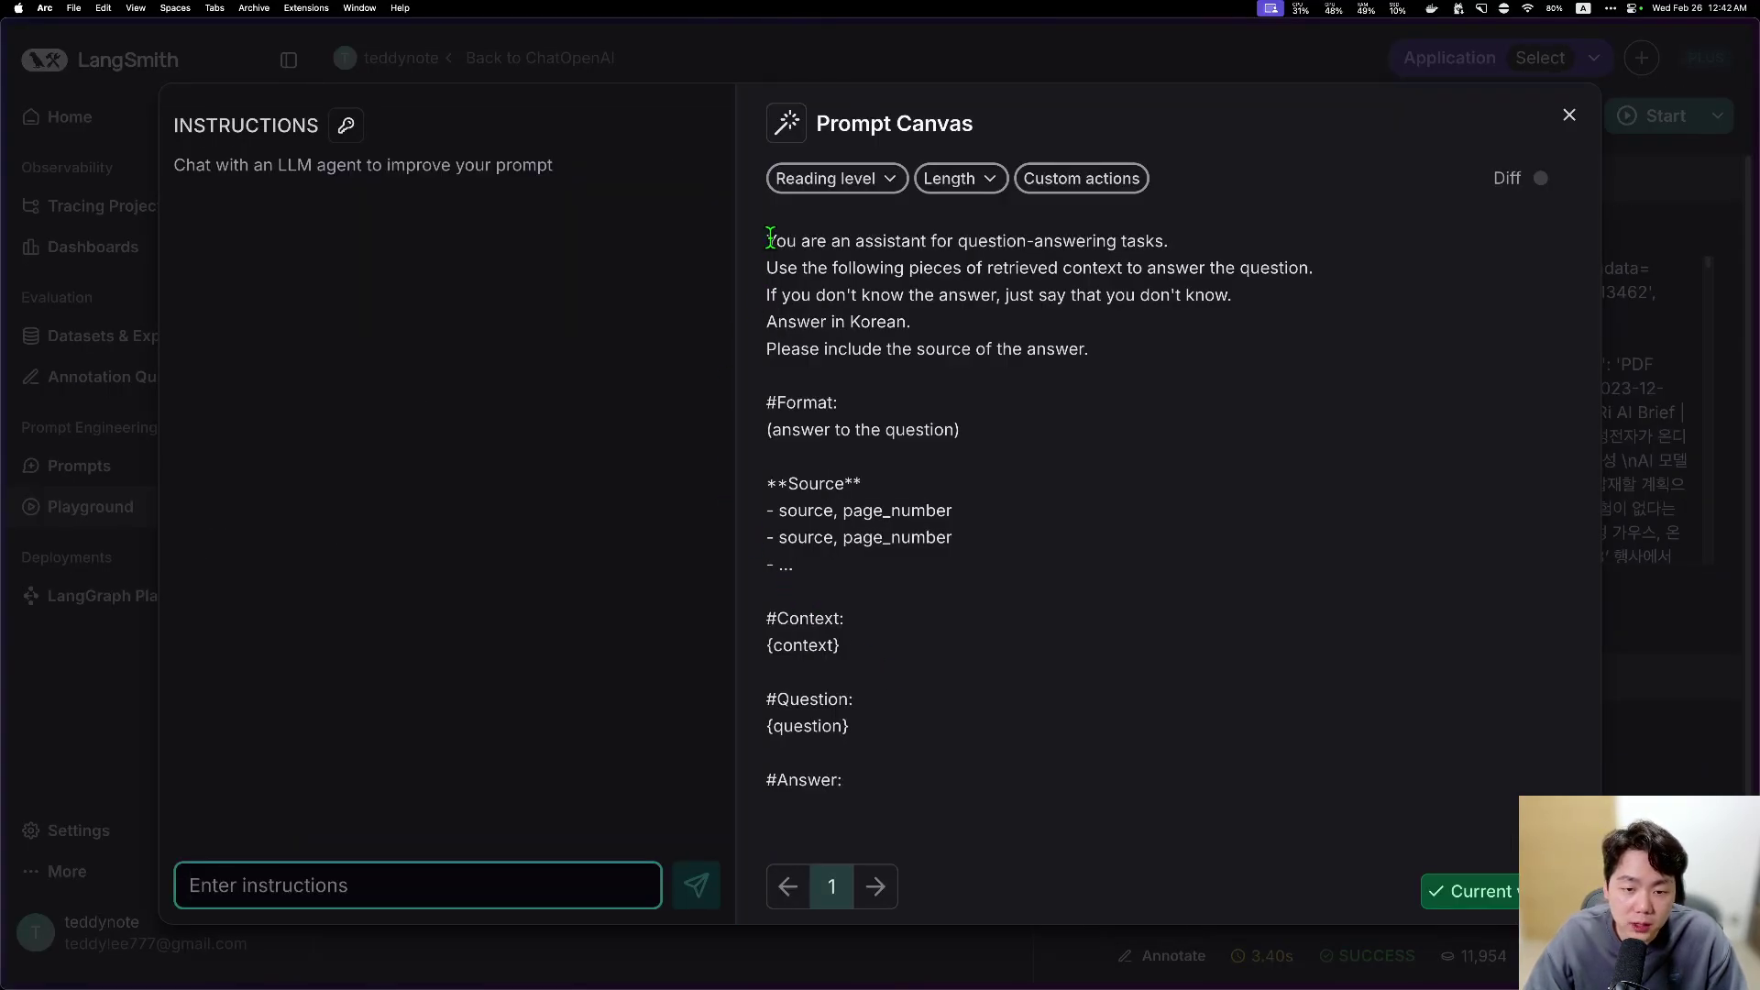
drag(770, 240, 898, 799)
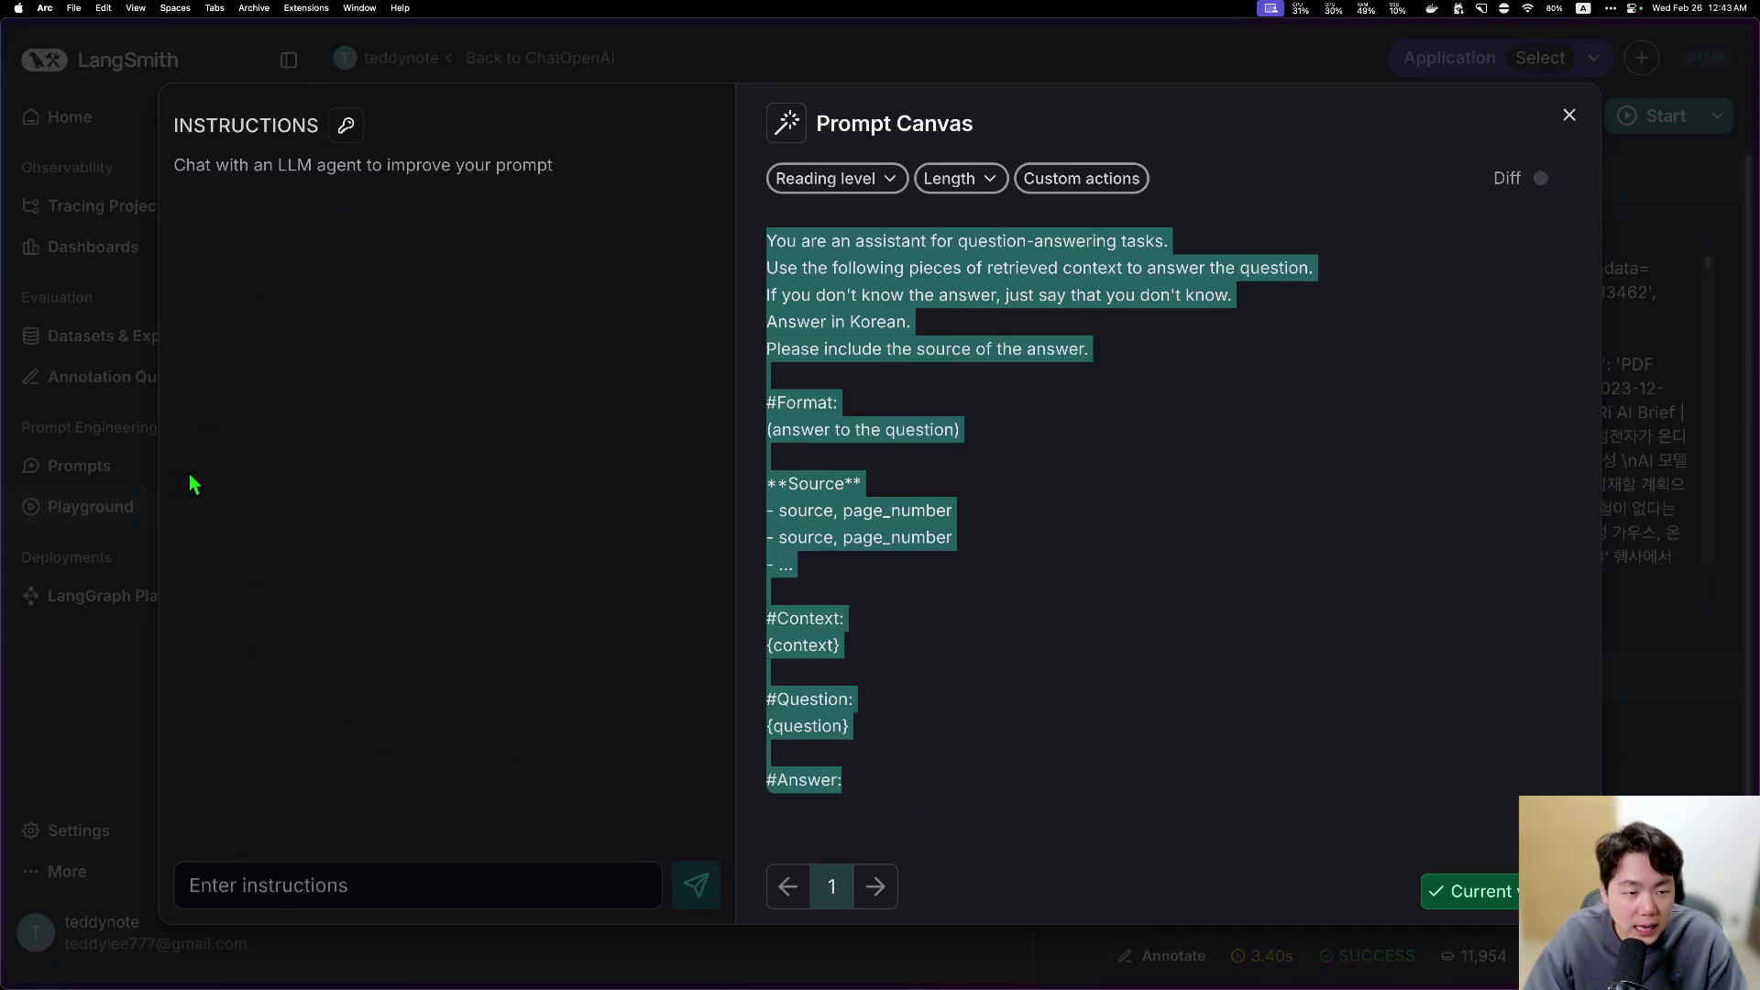
click(840, 247)
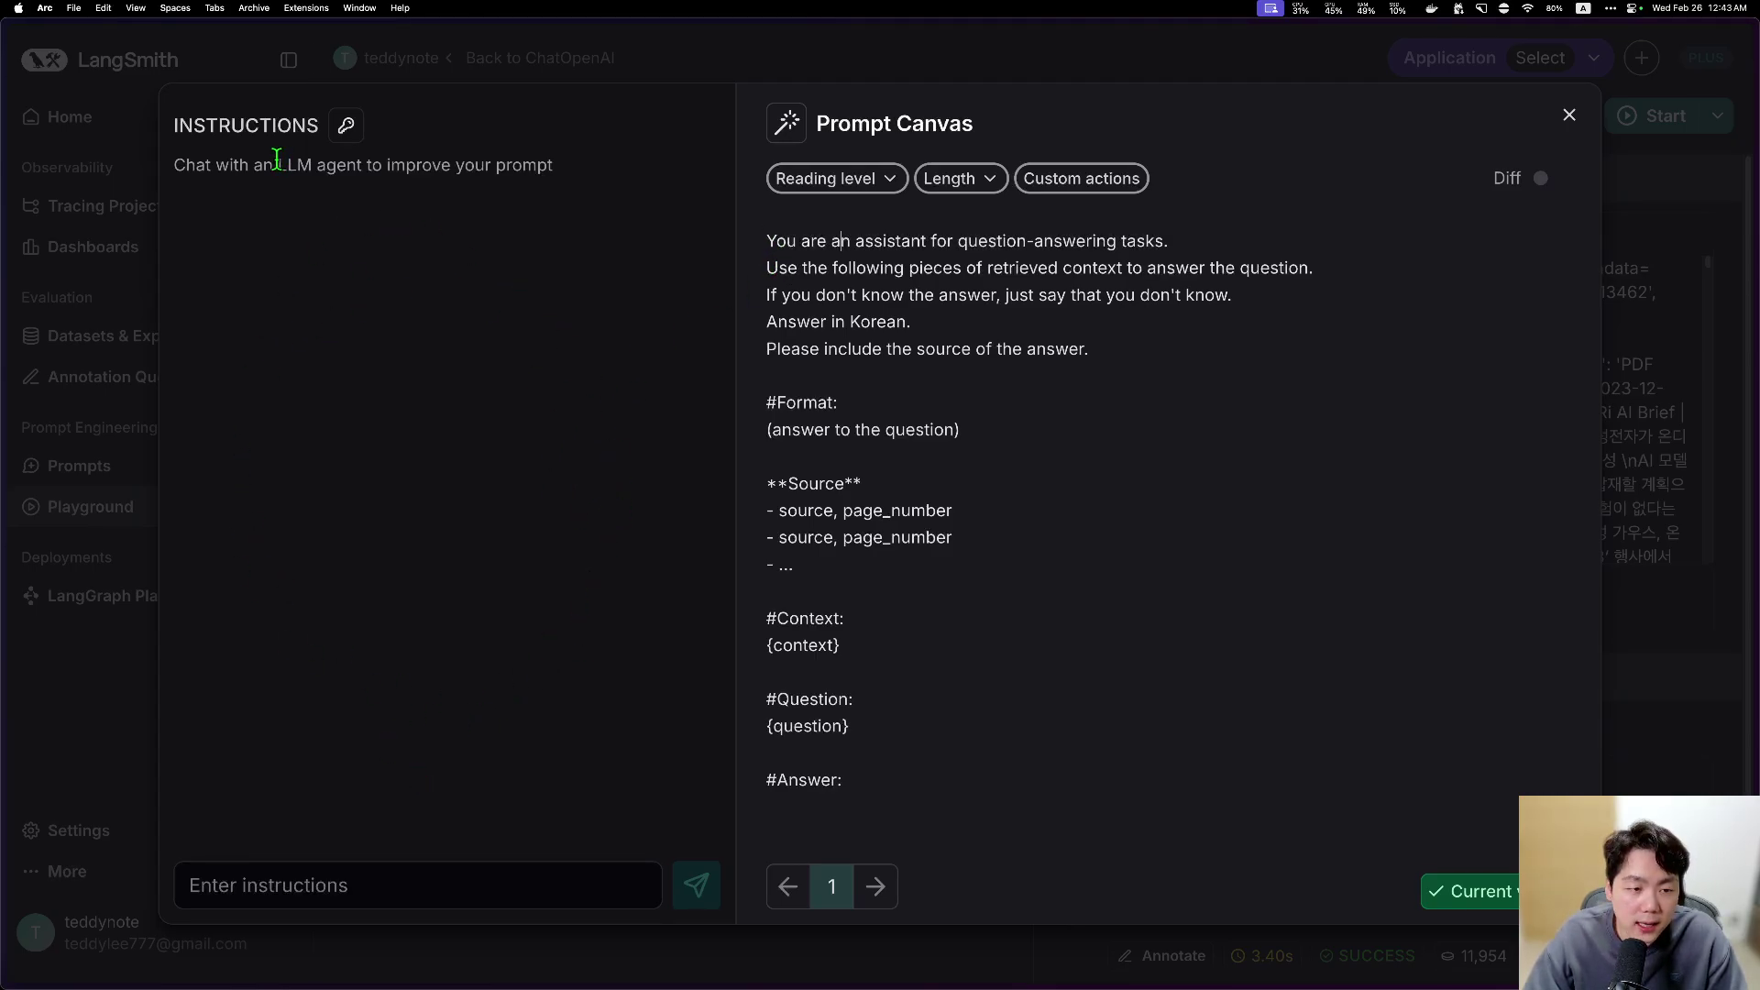
drag(278, 165, 366, 165)
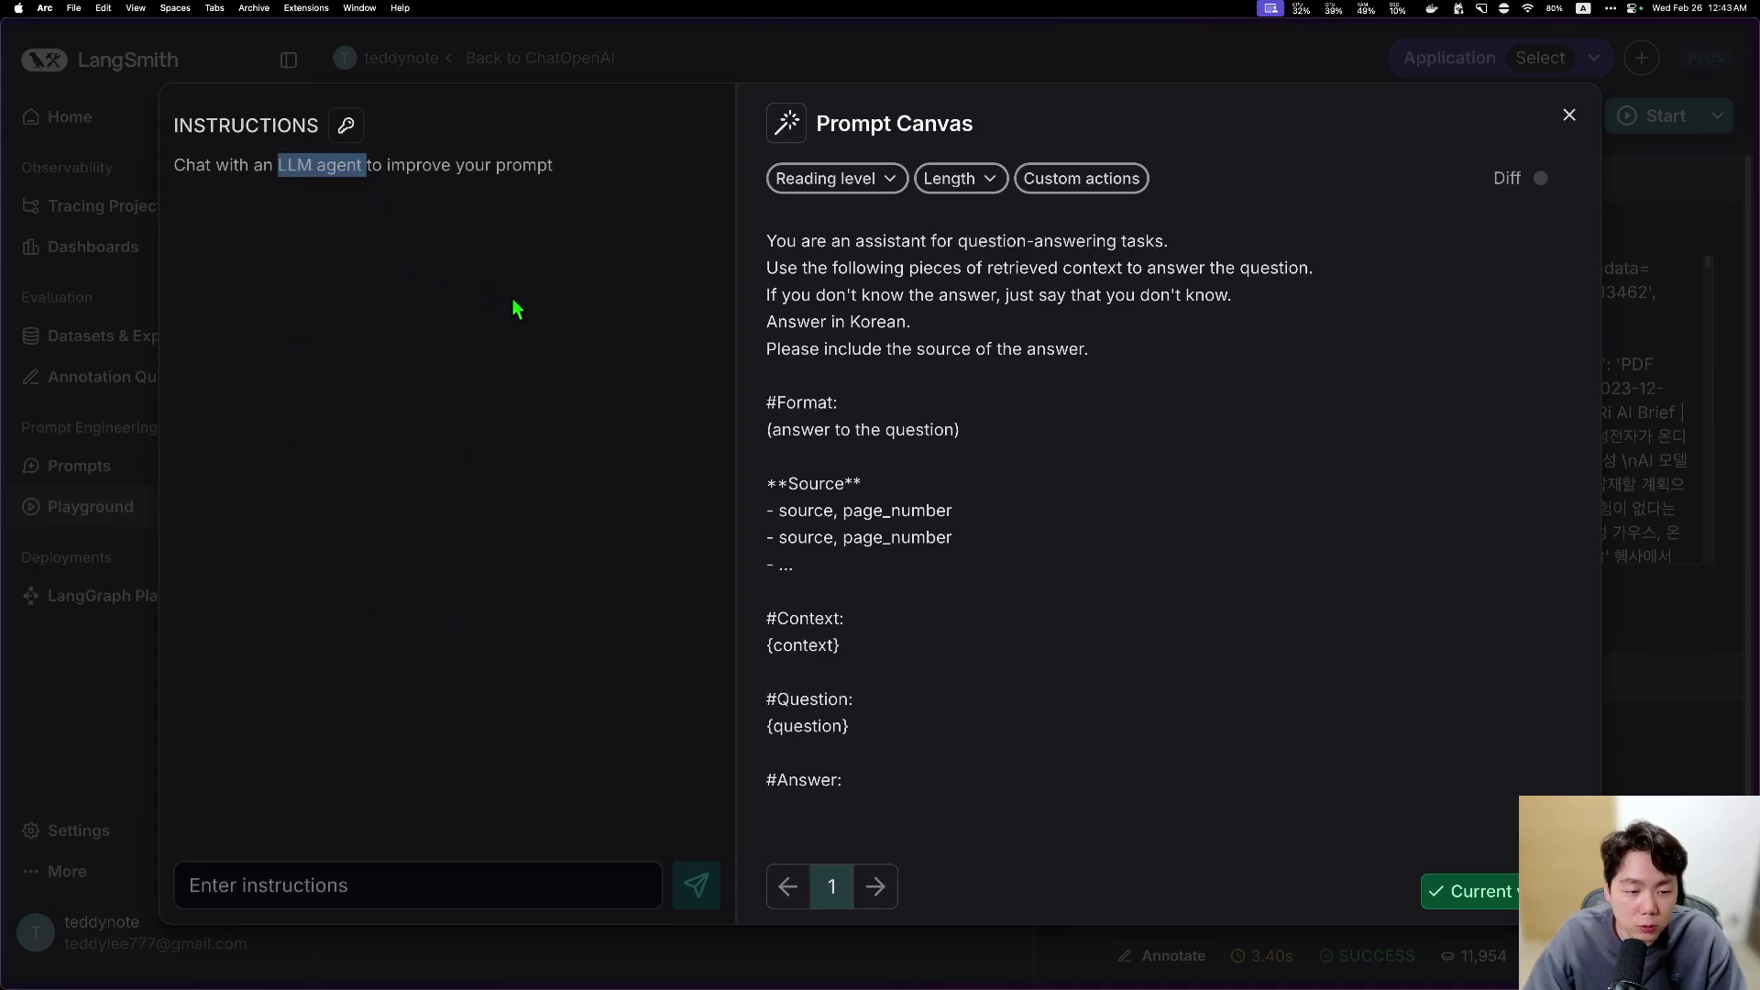
click(417, 884)
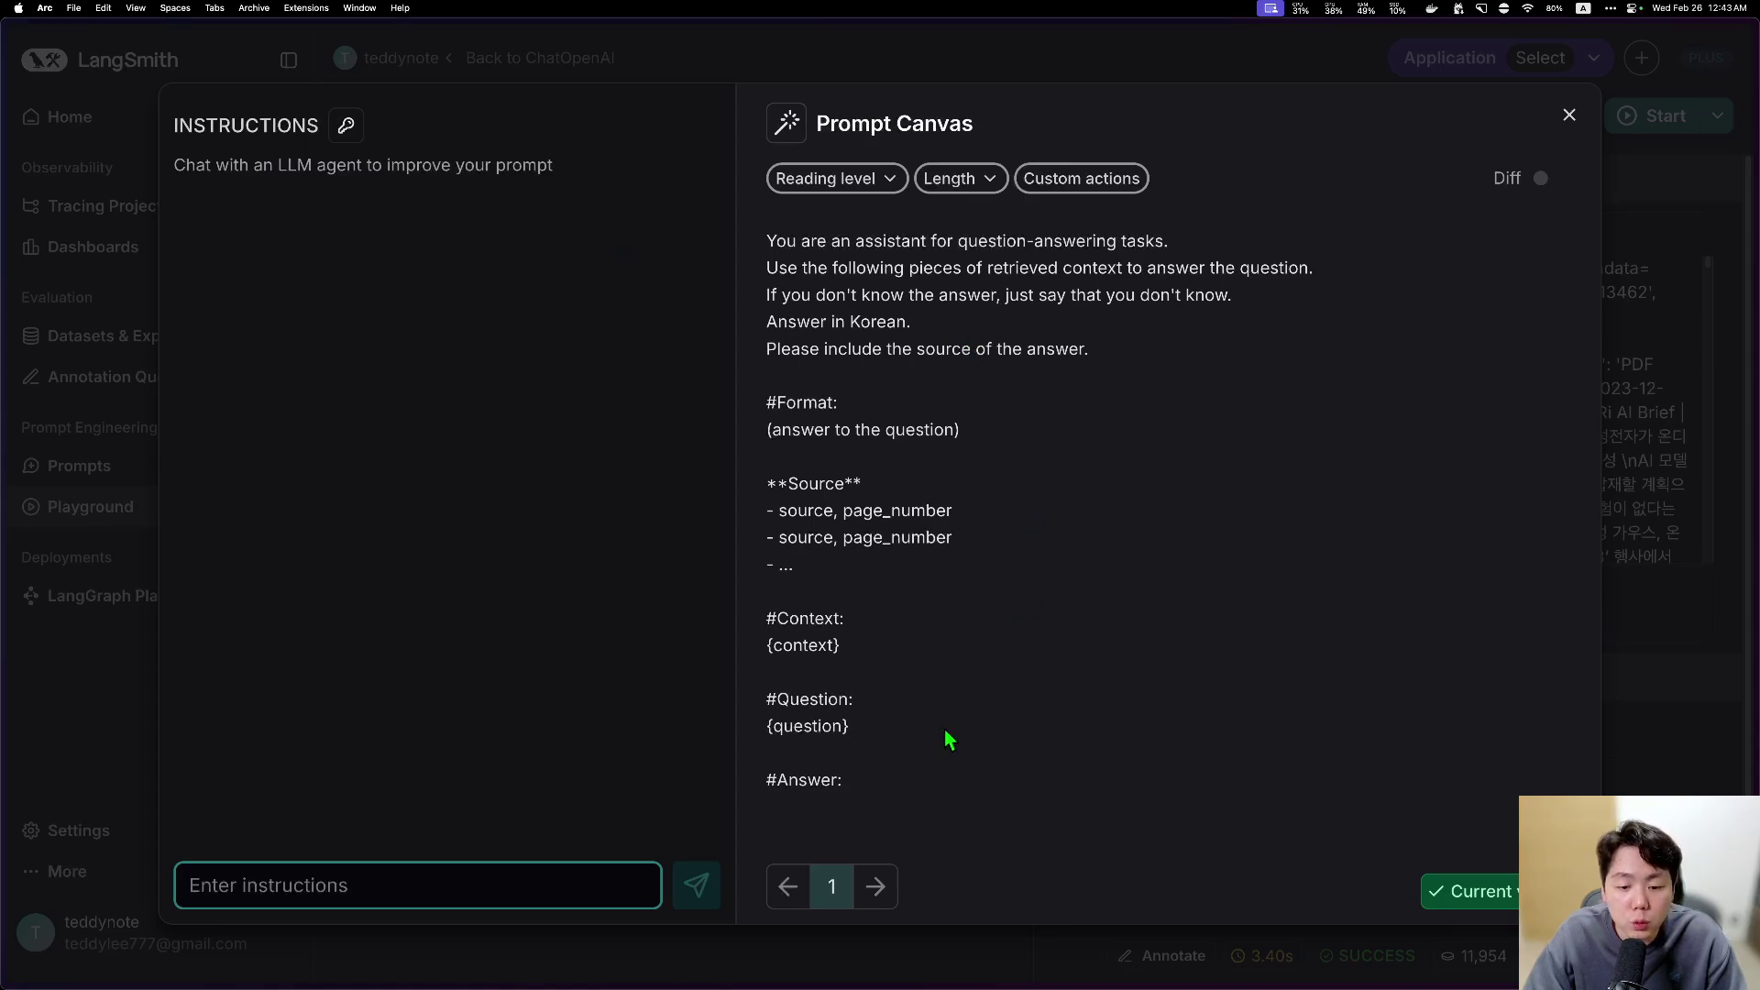
drag(883, 797, 766, 236)
click(1020, 339)
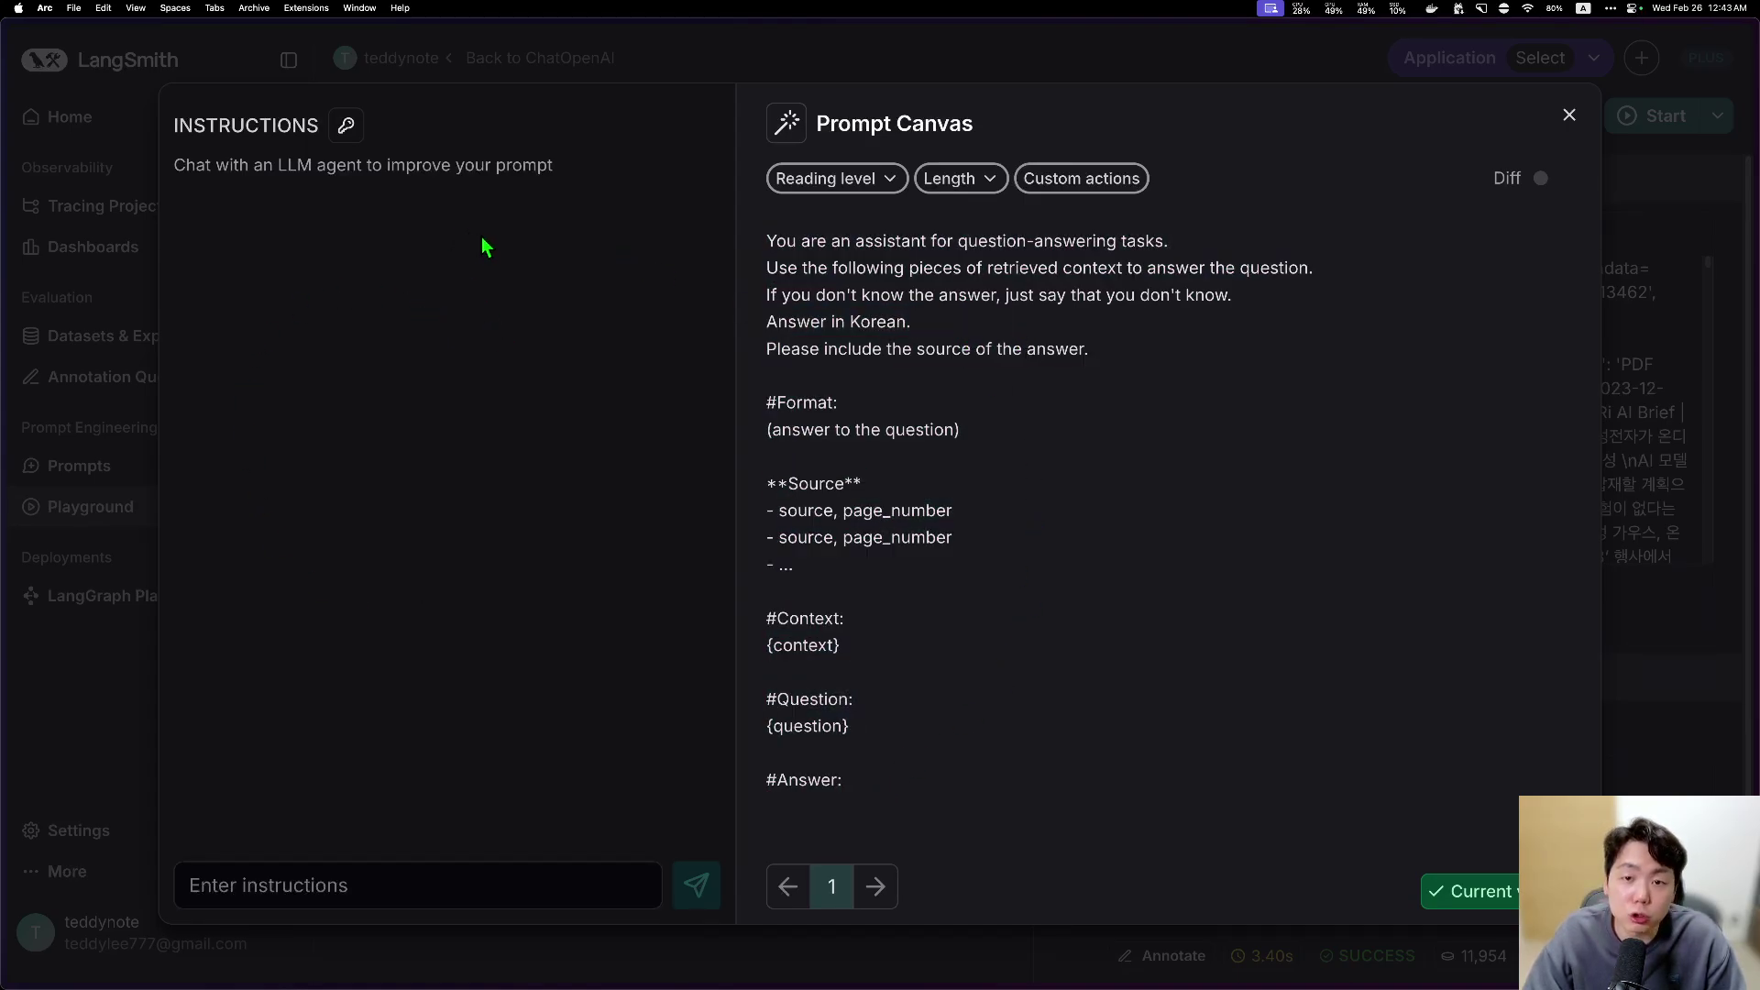
click(967, 267)
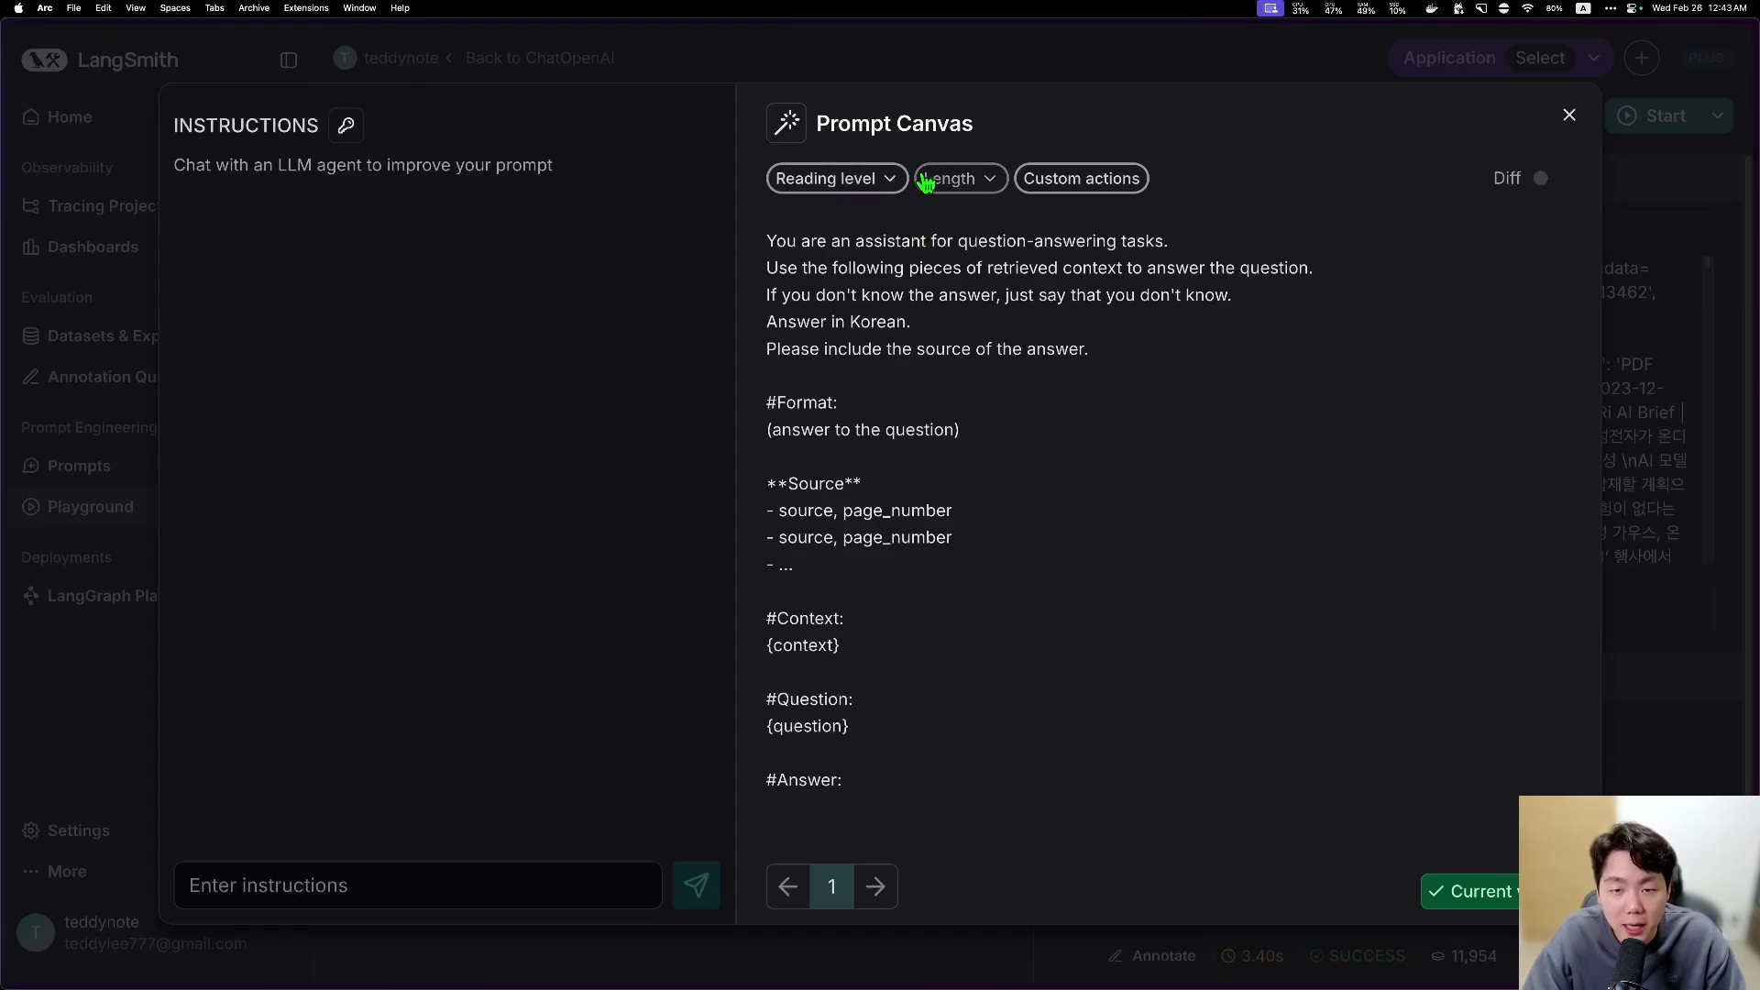
Step: Rewrite the prompt with the reading level set to "Make more complex", and use the new version after checking its diff
click(863, 184)
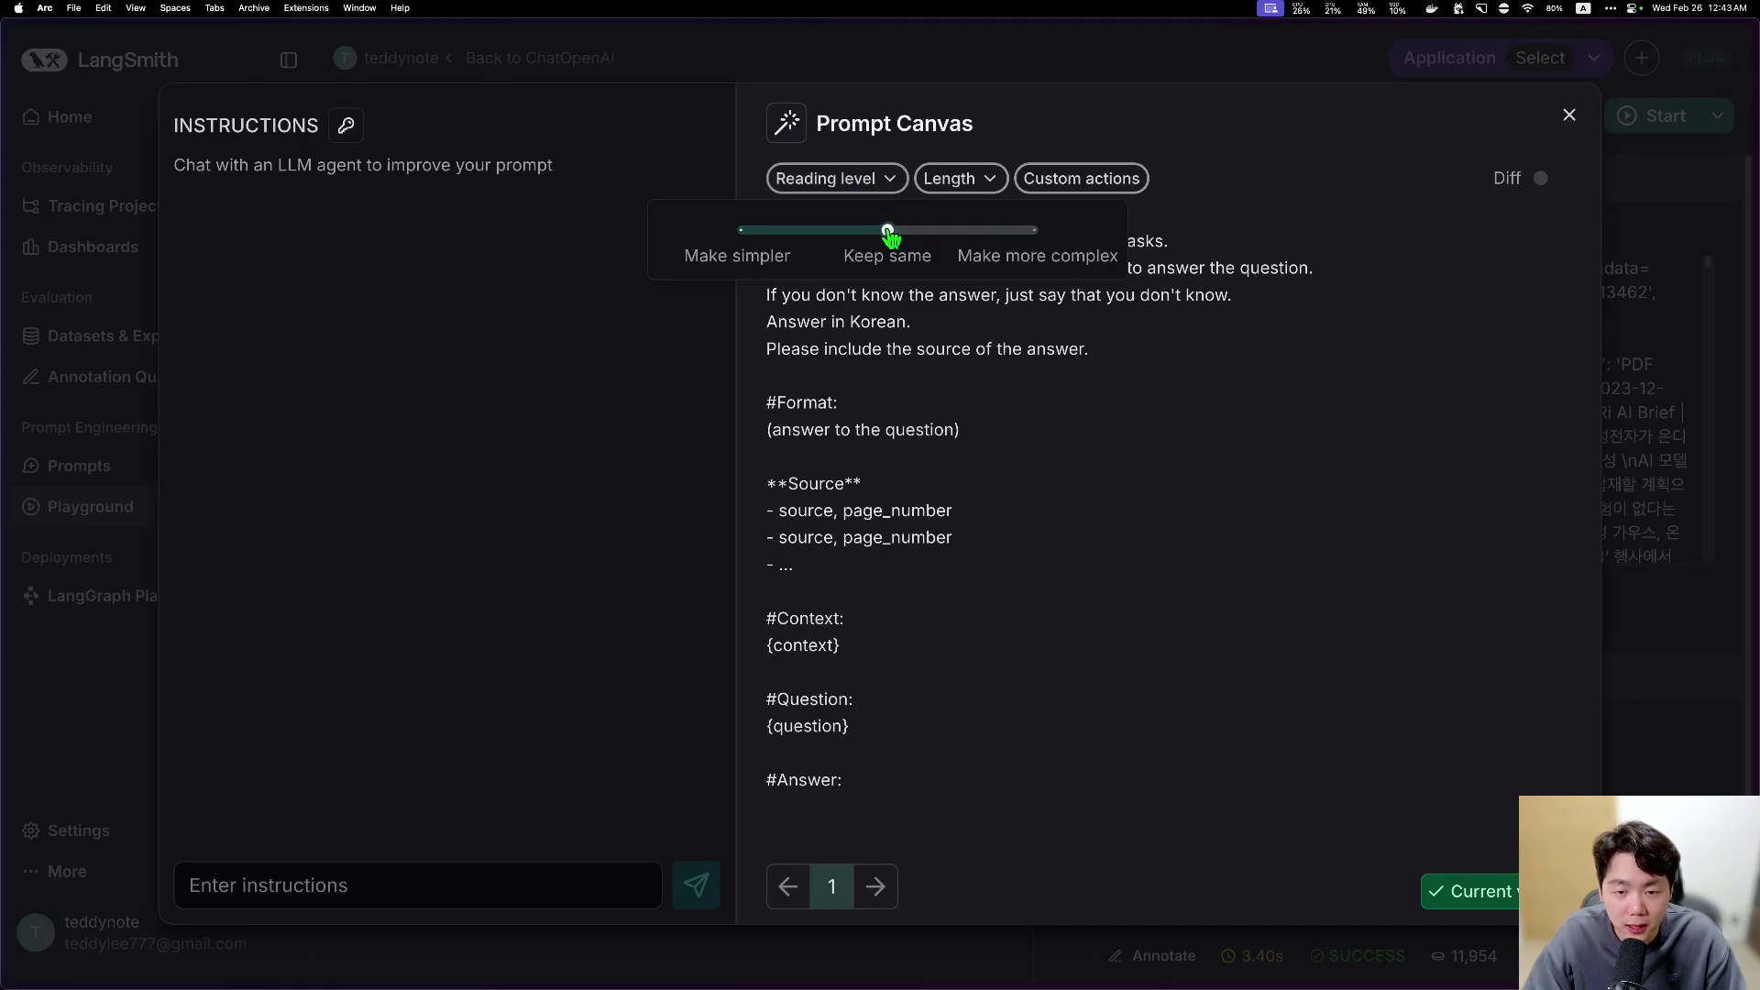
drag(891, 236, 1043, 236)
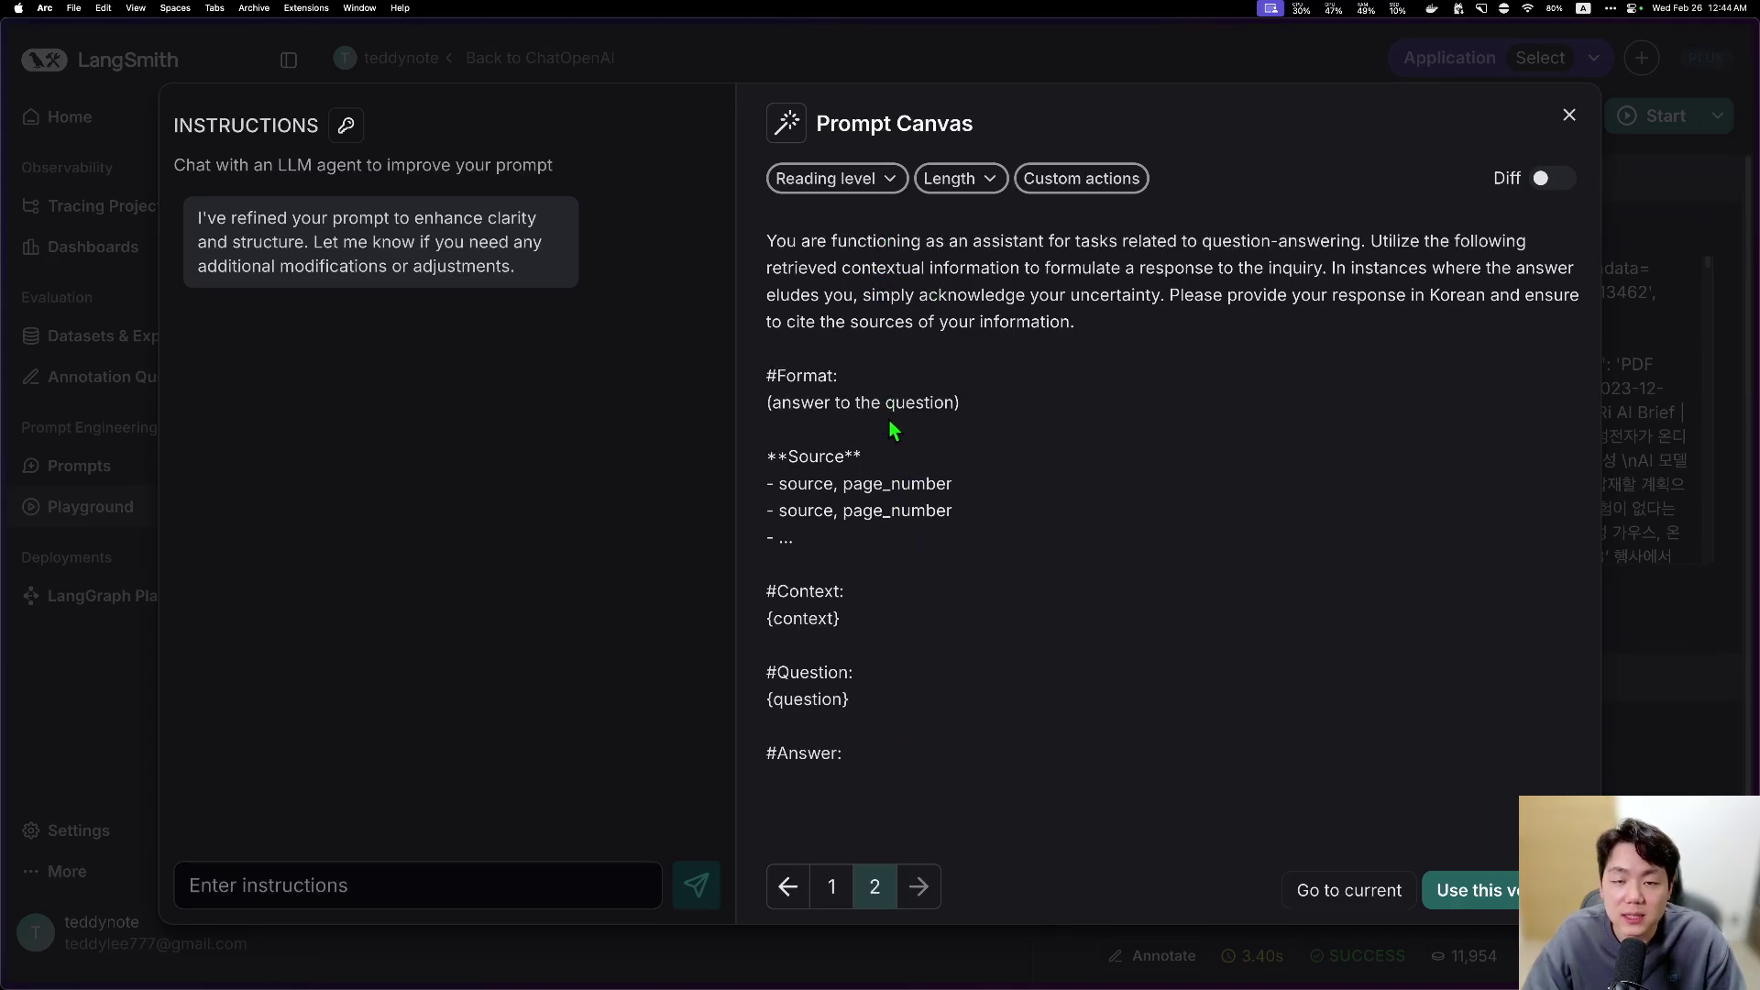
click(1551, 180)
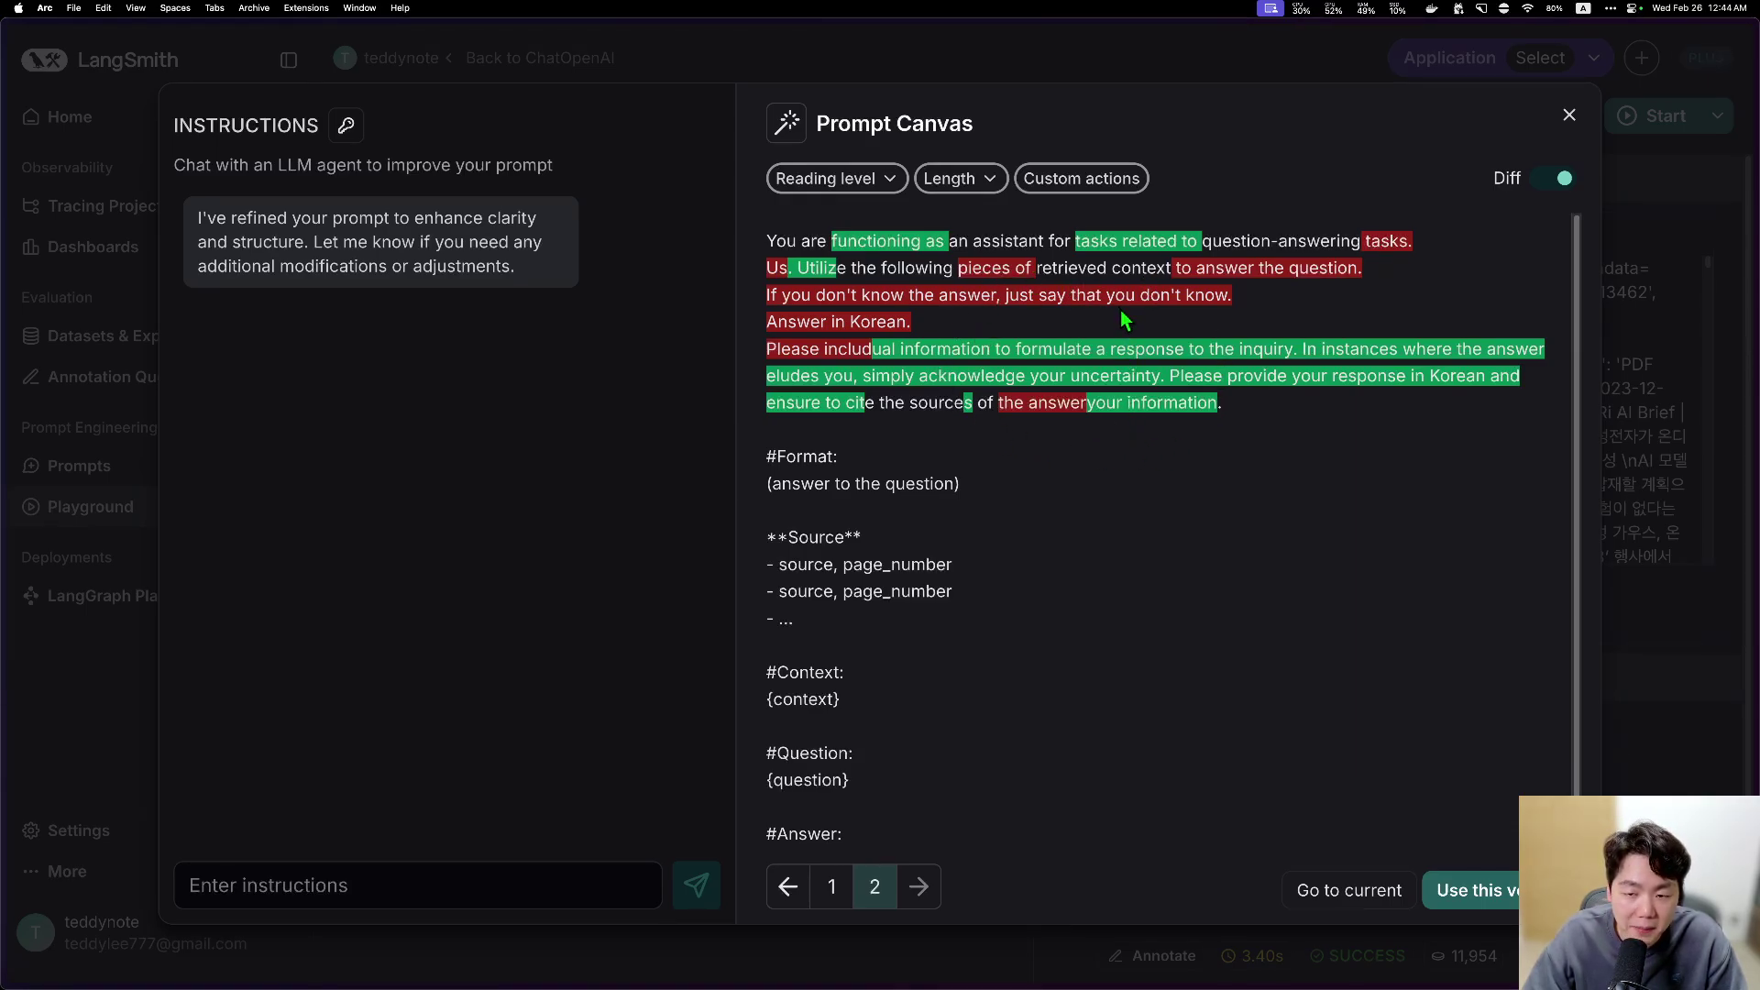
click(1510, 893)
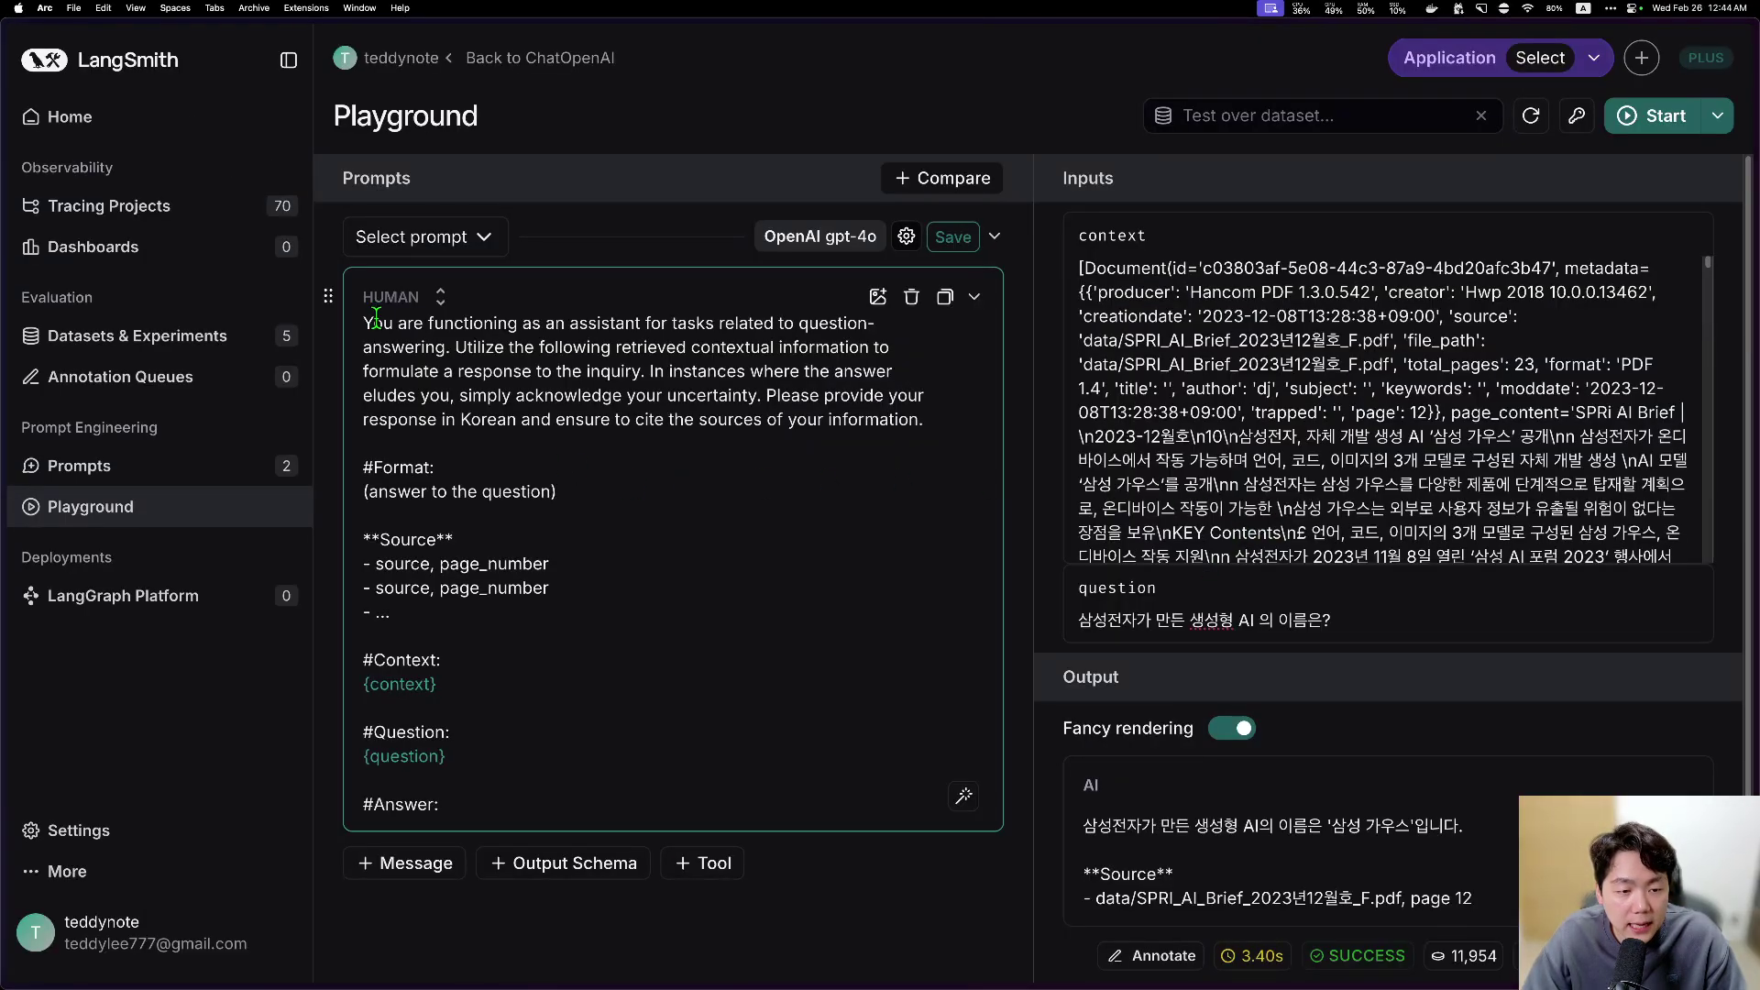
Step: Look over the rewritten instructions in the human message and run the prompt
drag(376, 317, 701, 476)
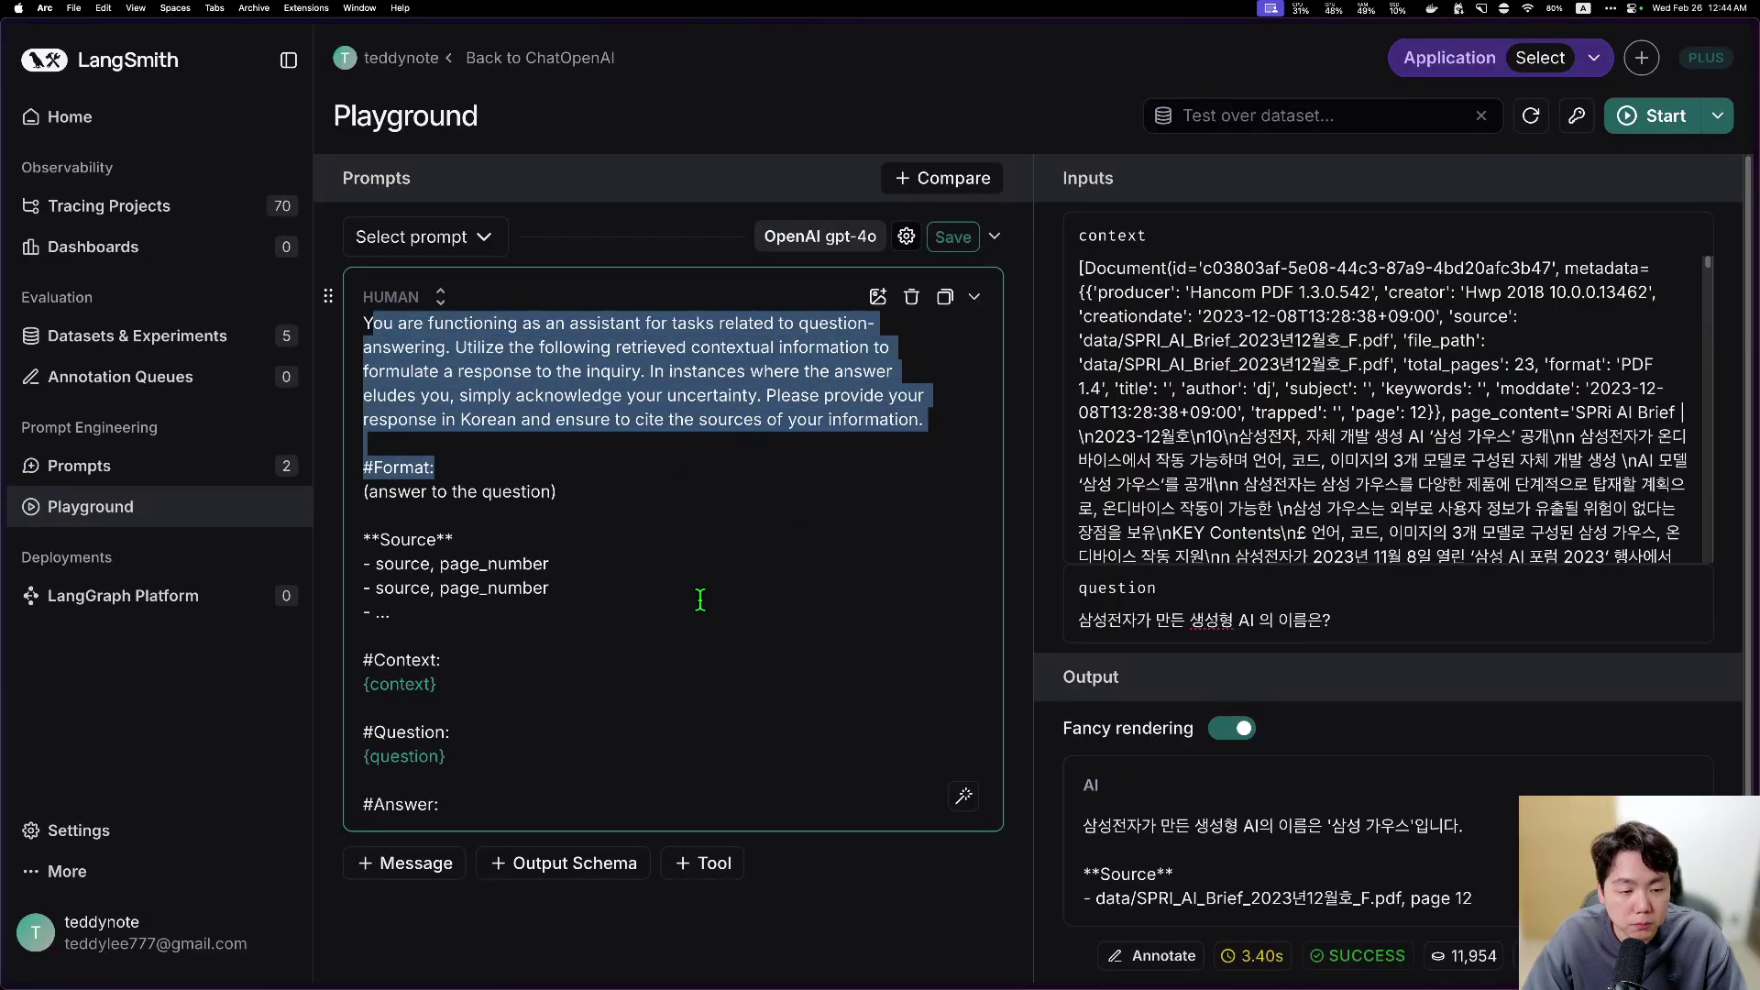
click(693, 463)
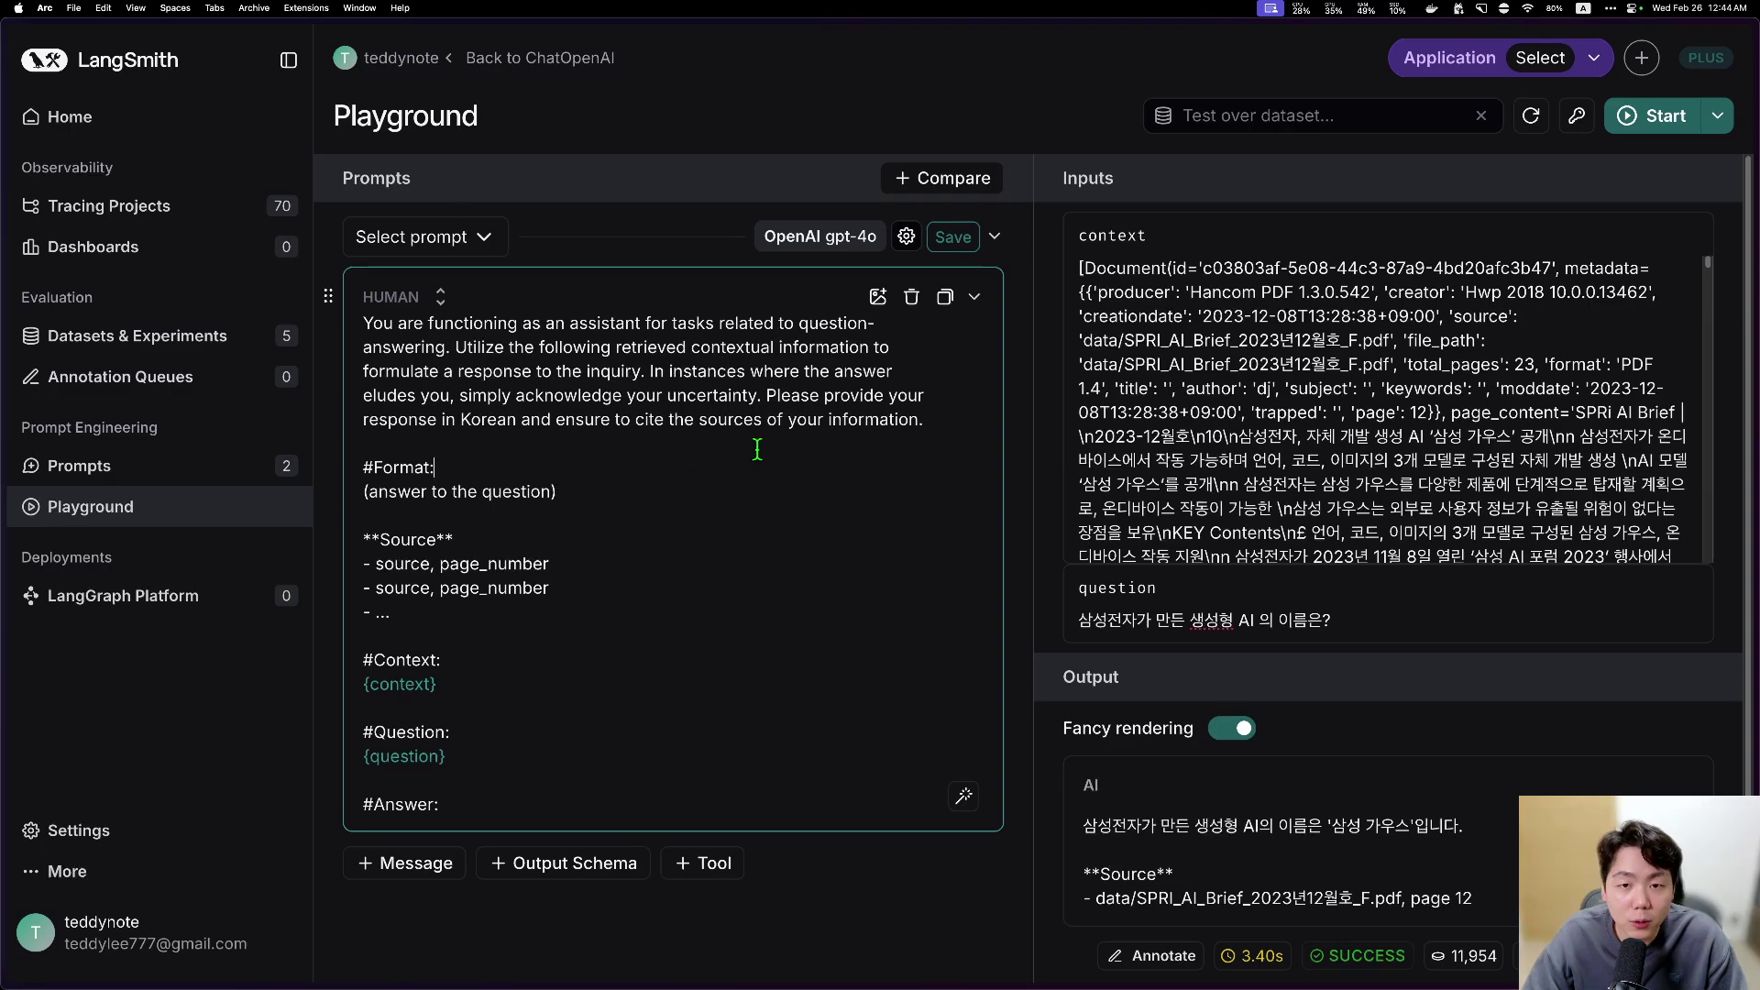
click(1646, 117)
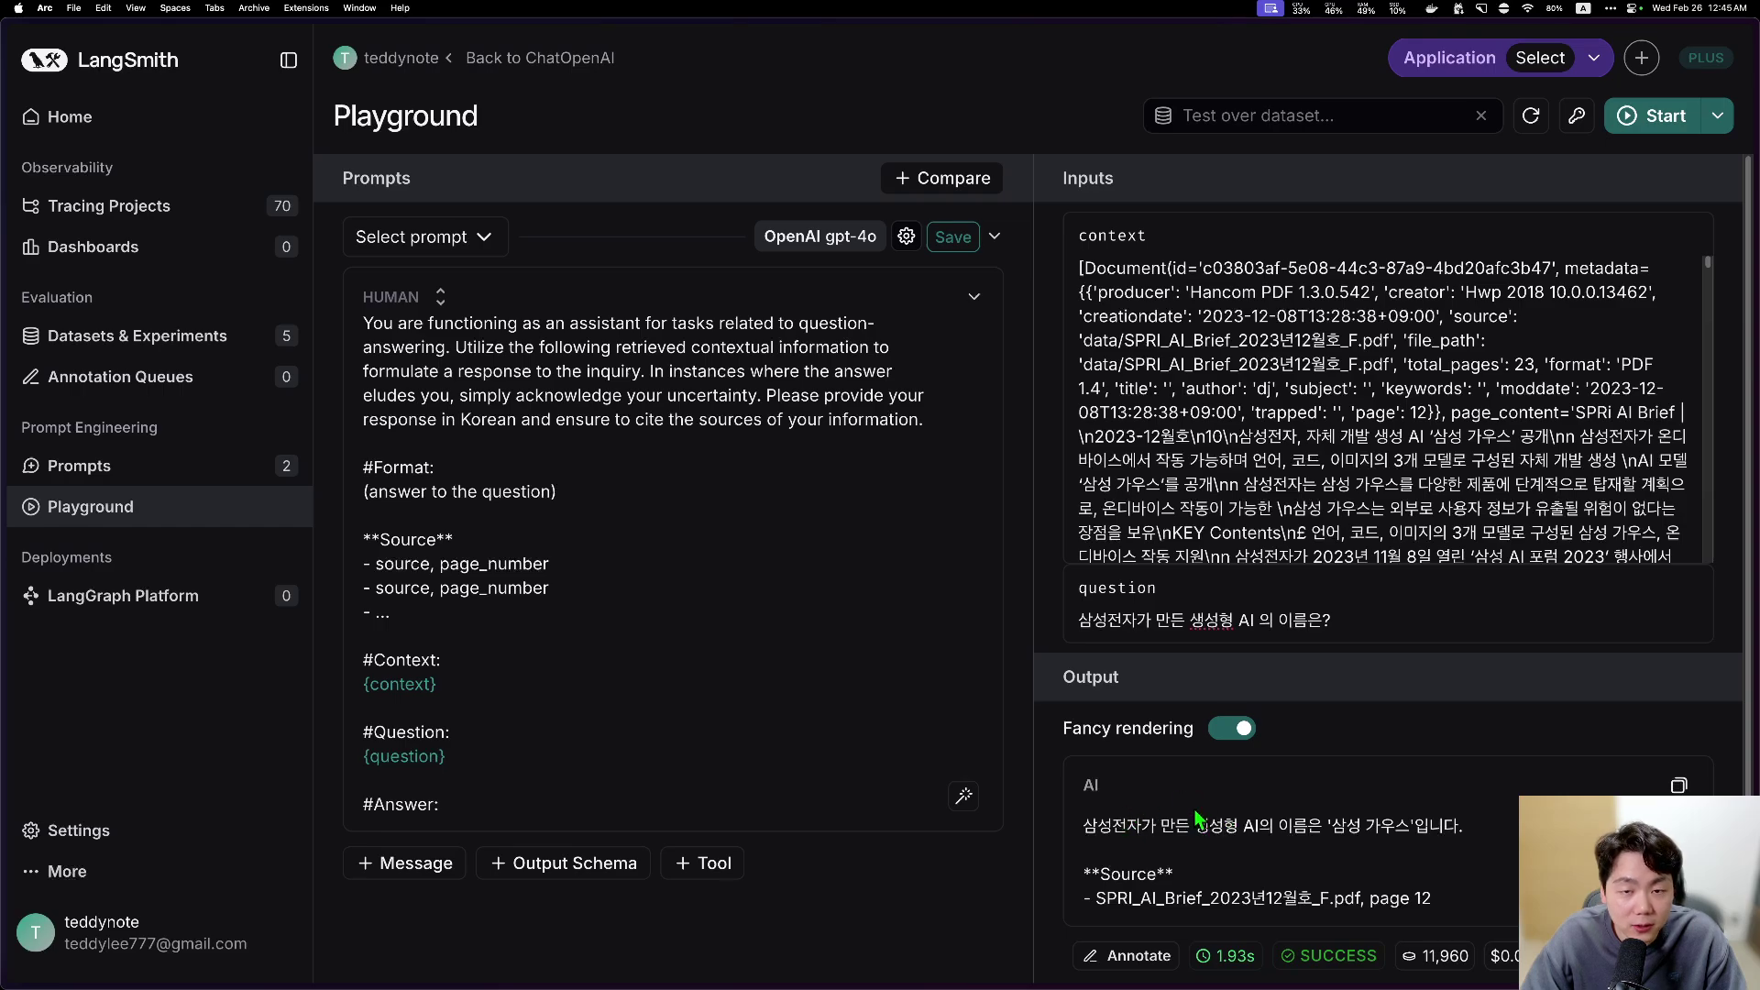
click(965, 798)
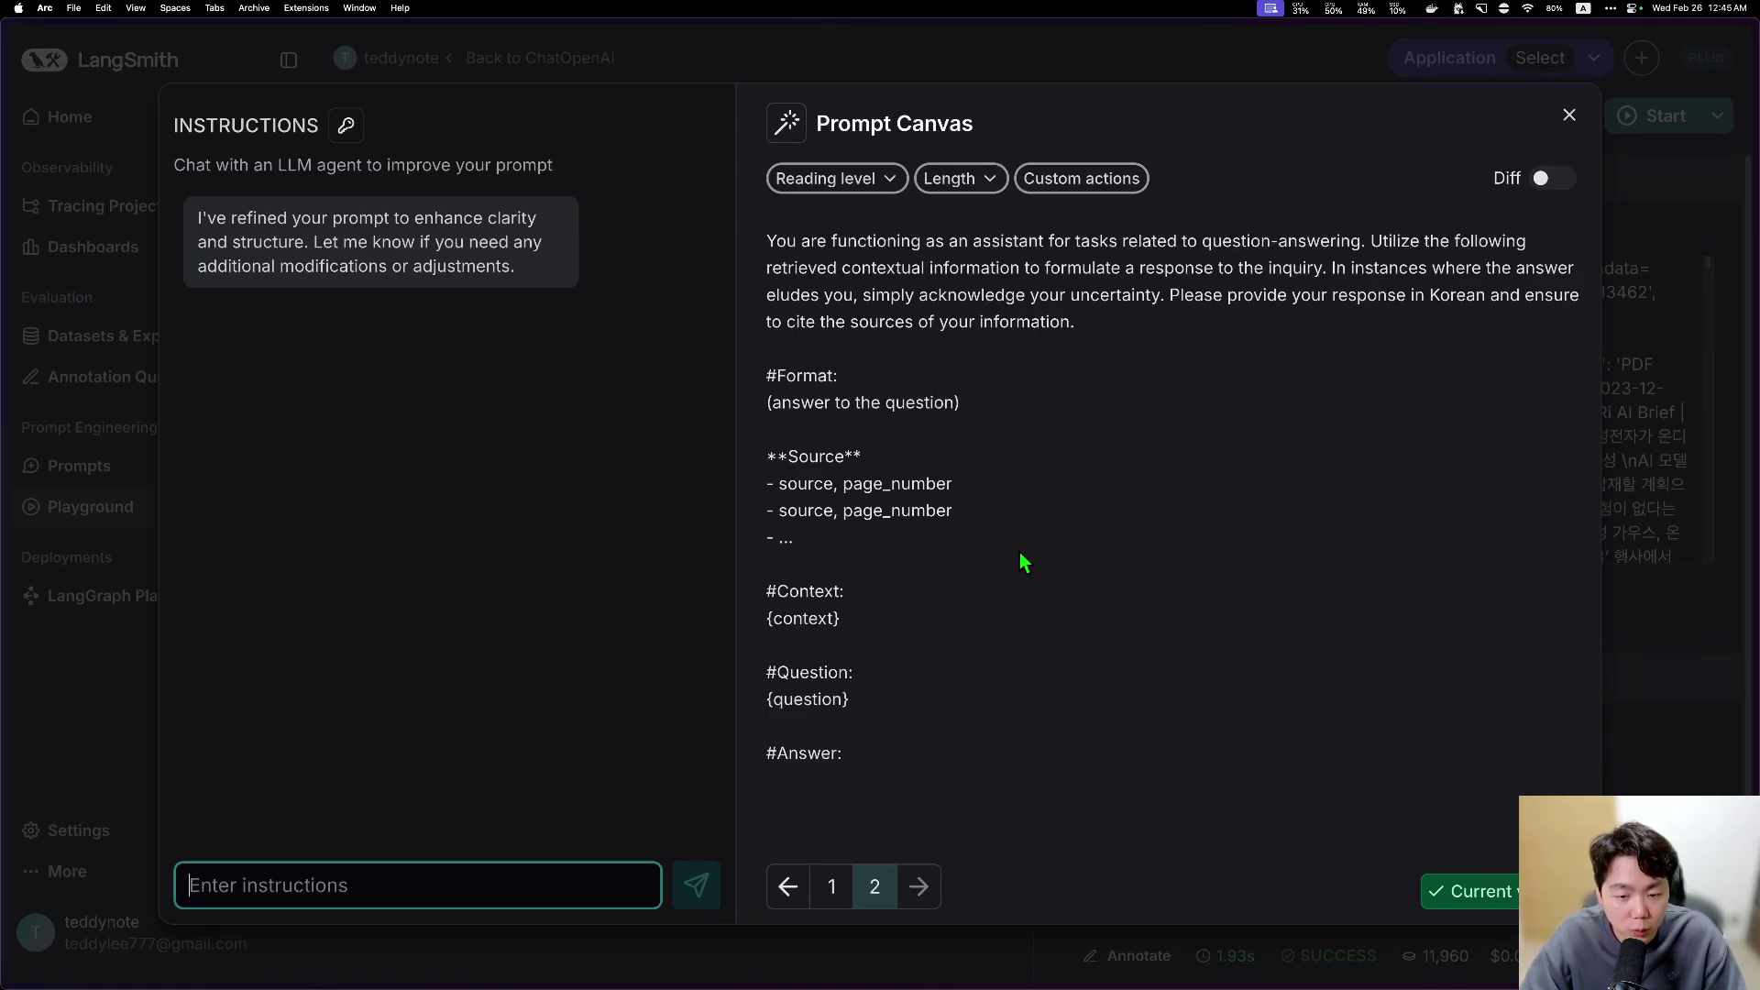
click(532, 507)
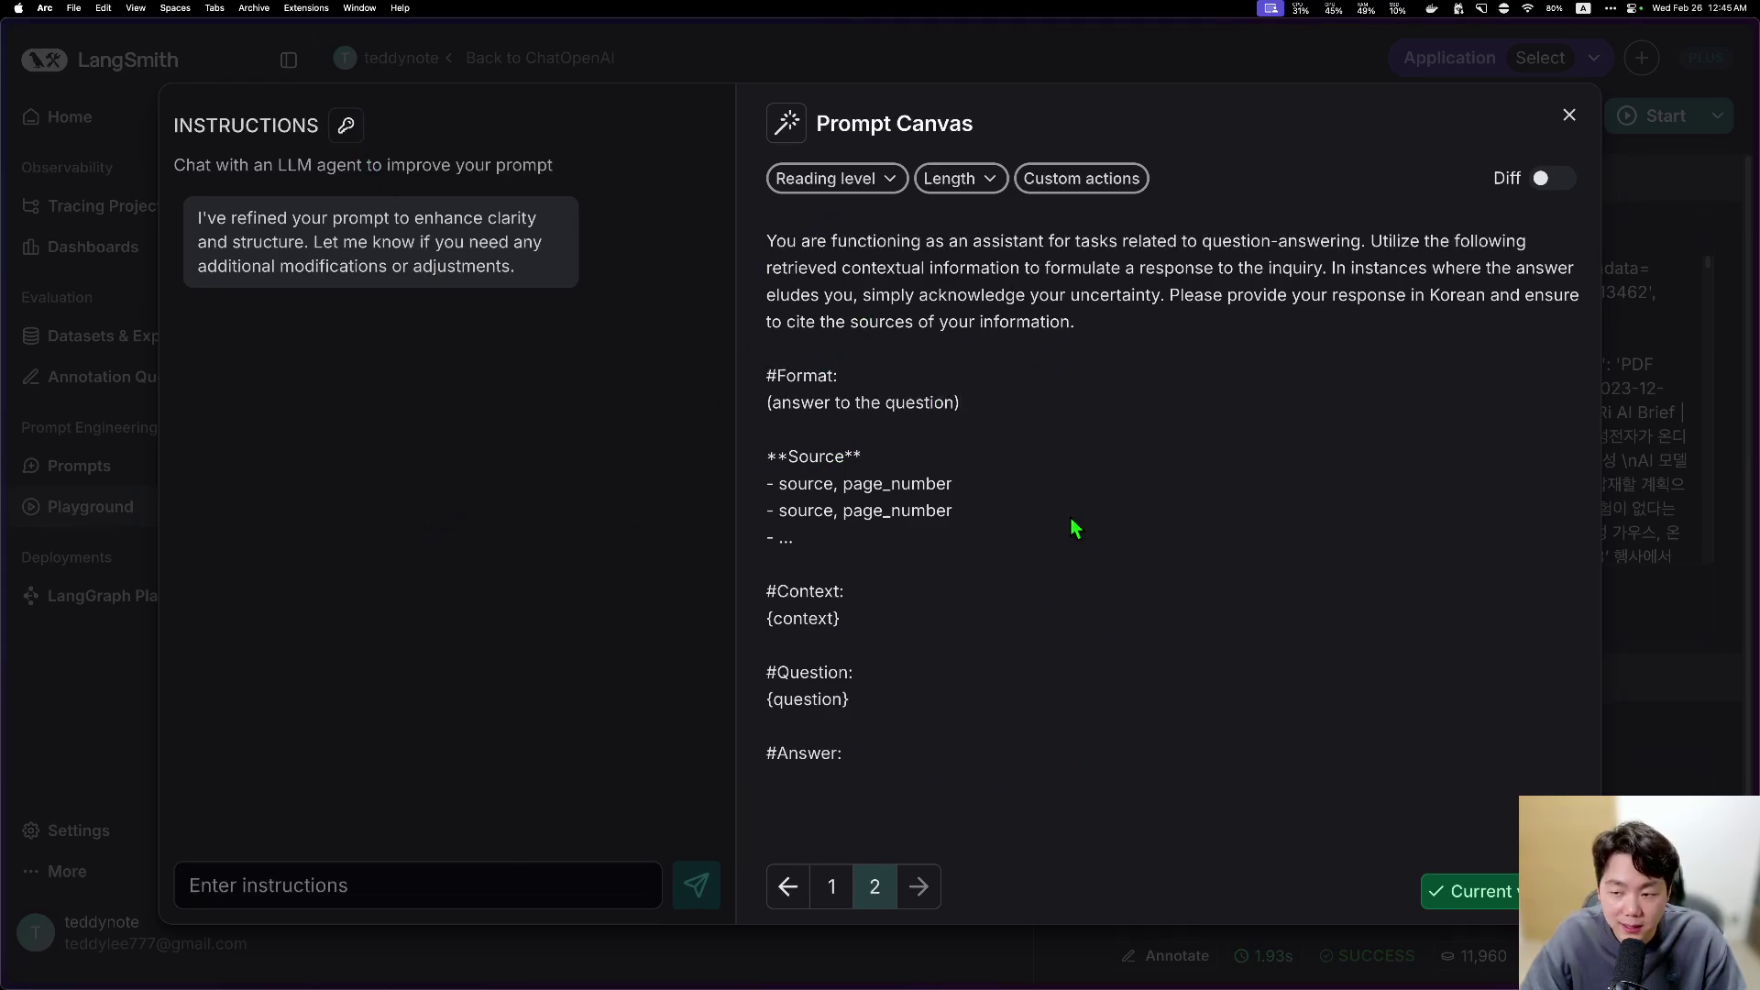
click(1569, 114)
drag(1098, 825, 1487, 835)
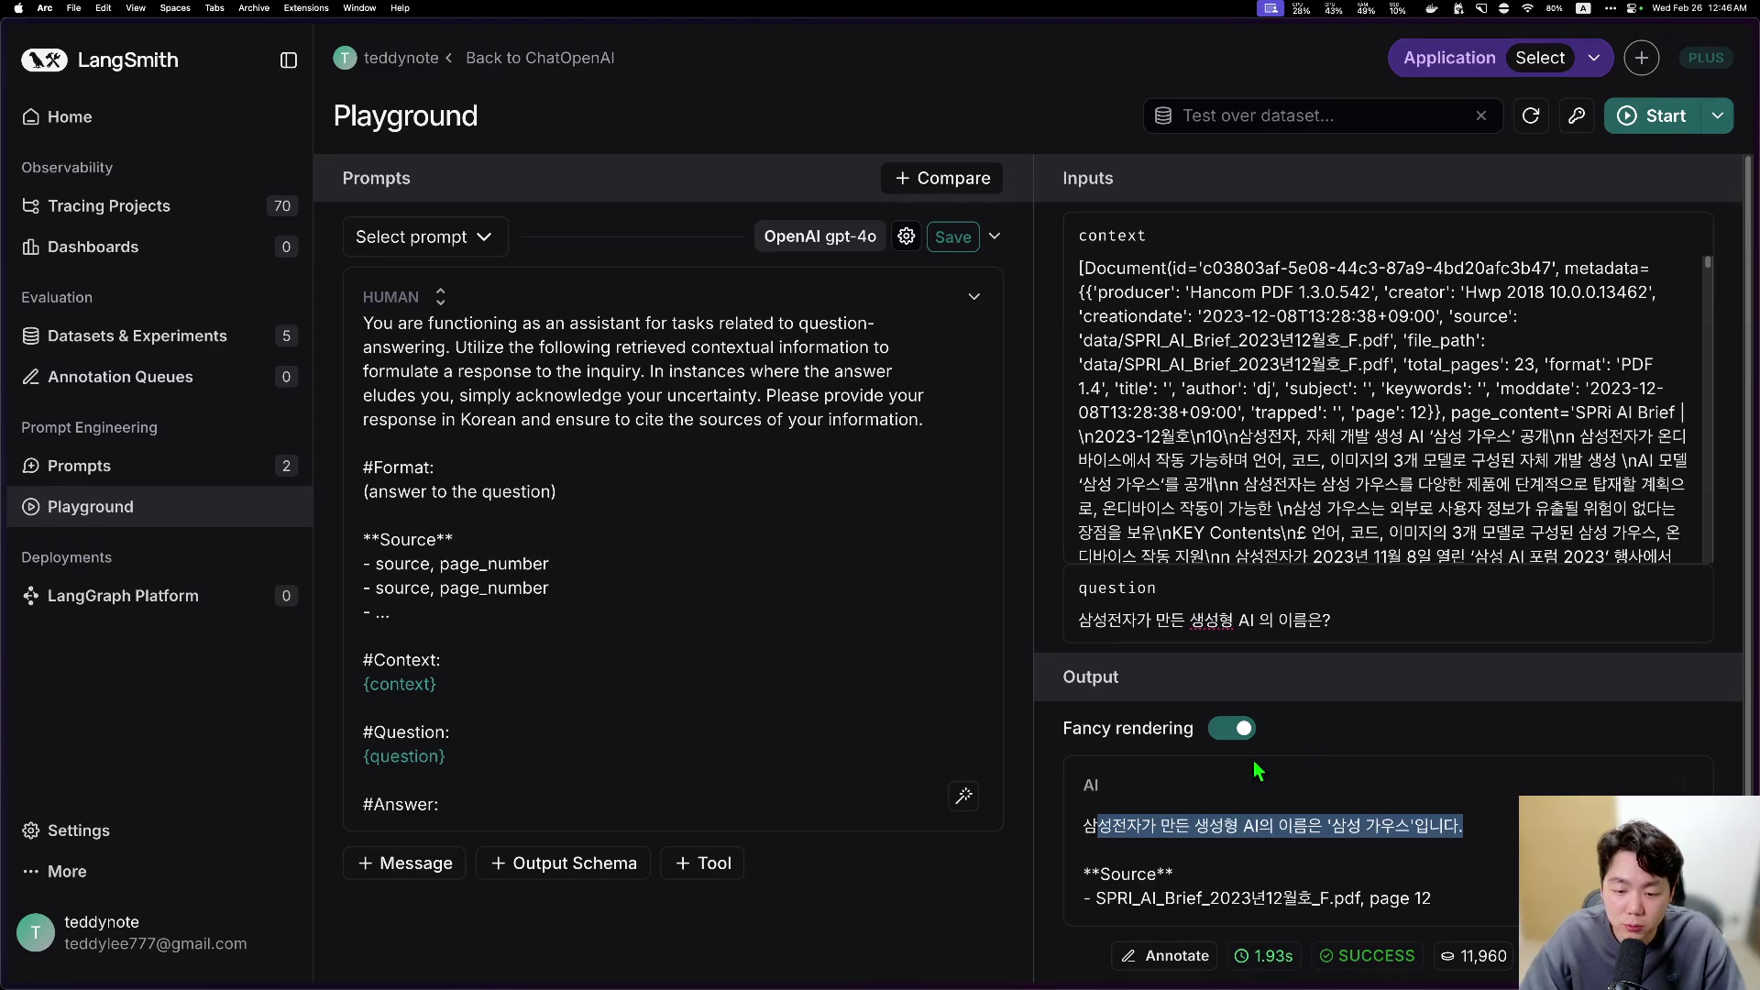
click(915, 574)
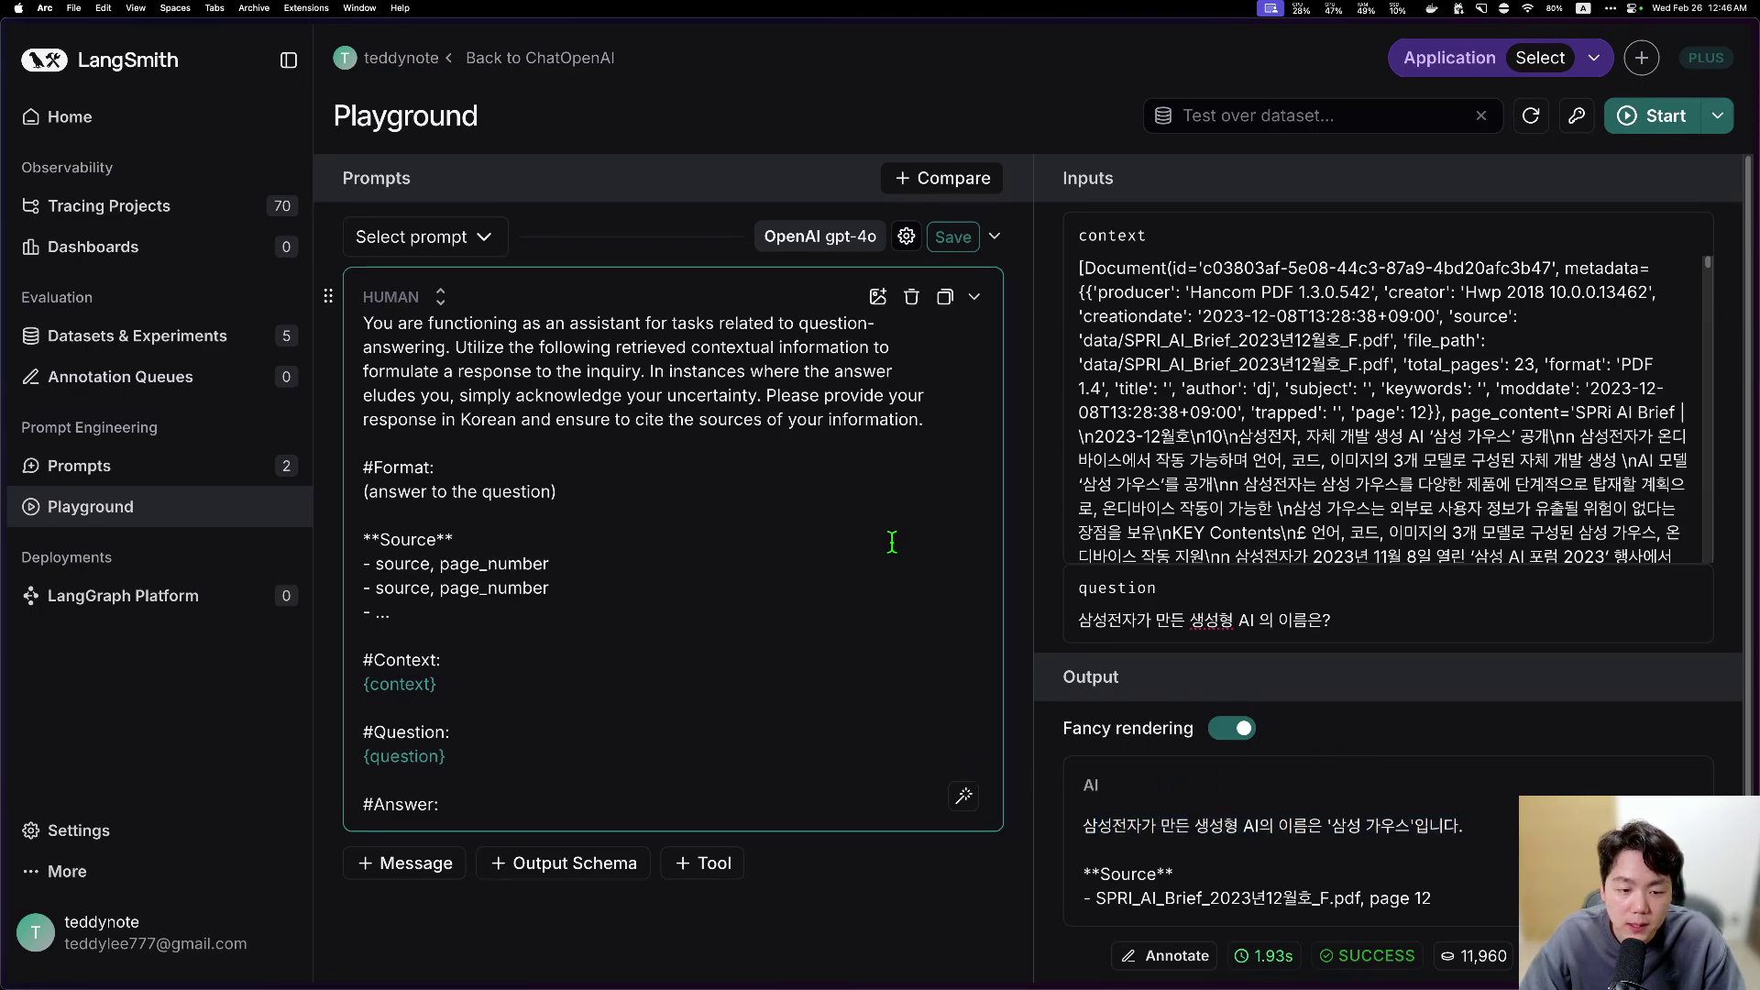
Step: In Prompt Canvas, send the agent the instruction "답변을 길고 detail 작성할 수 있도록 프롬프트를 수정해 주세요"
click(965, 797)
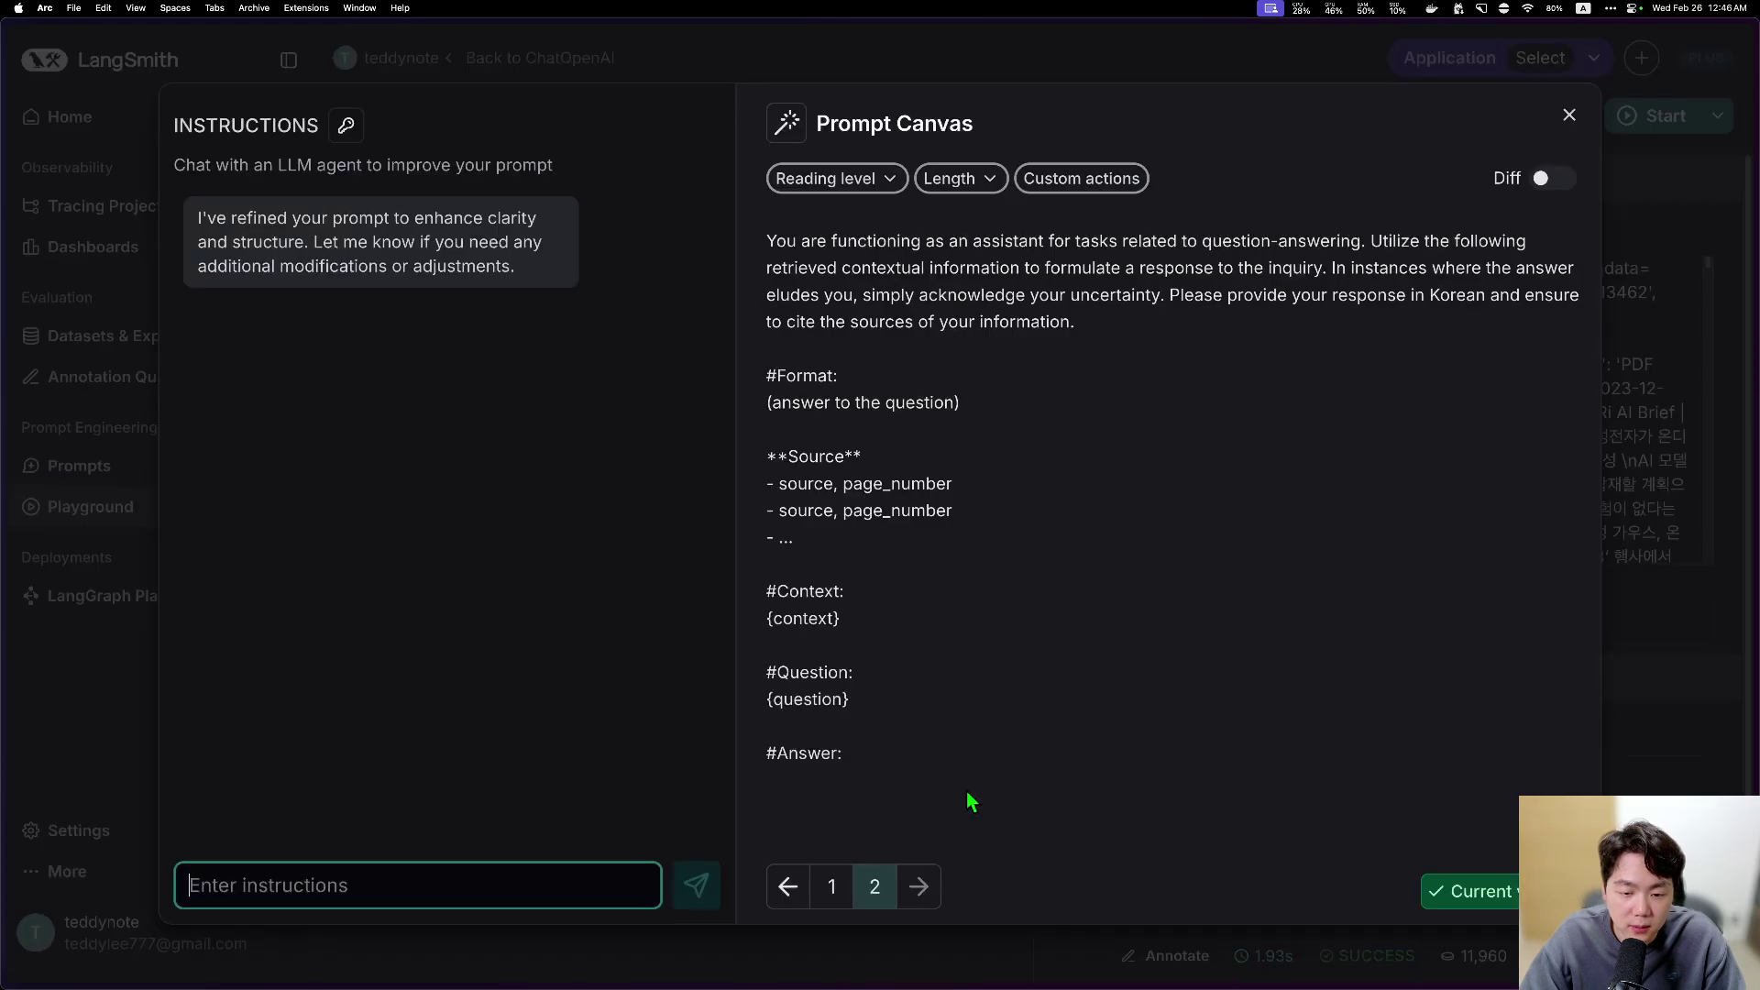
click(424, 888)
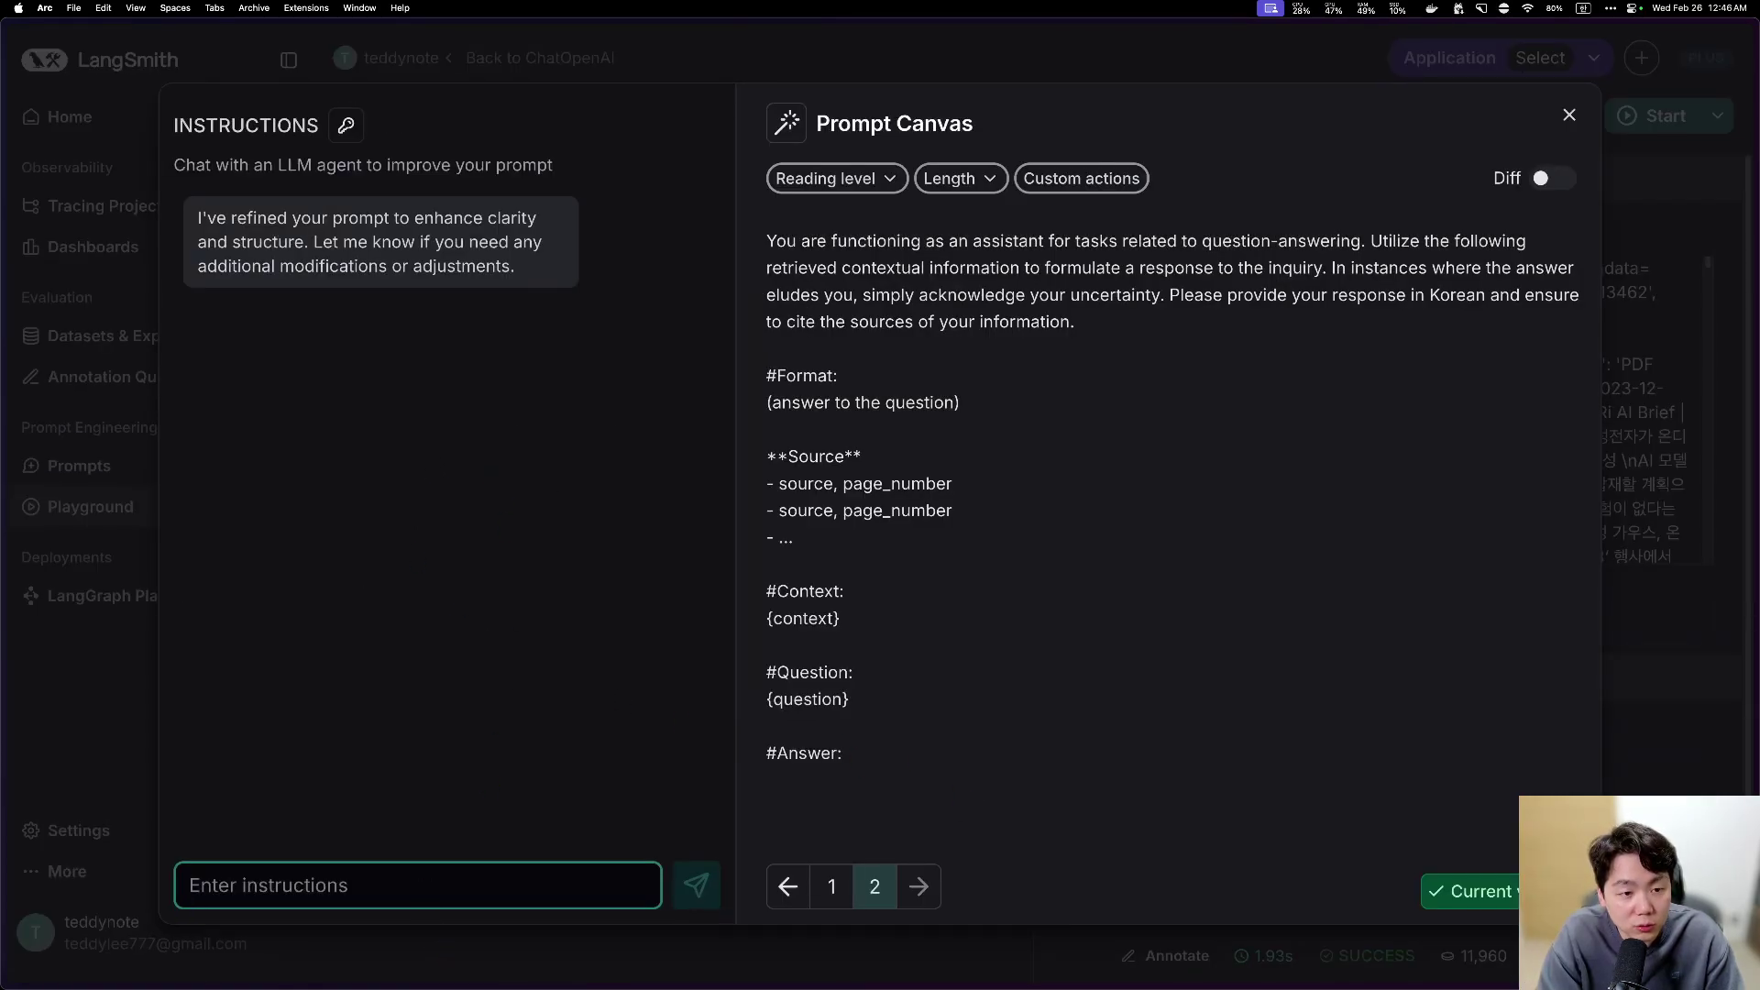
text(답변을 길)
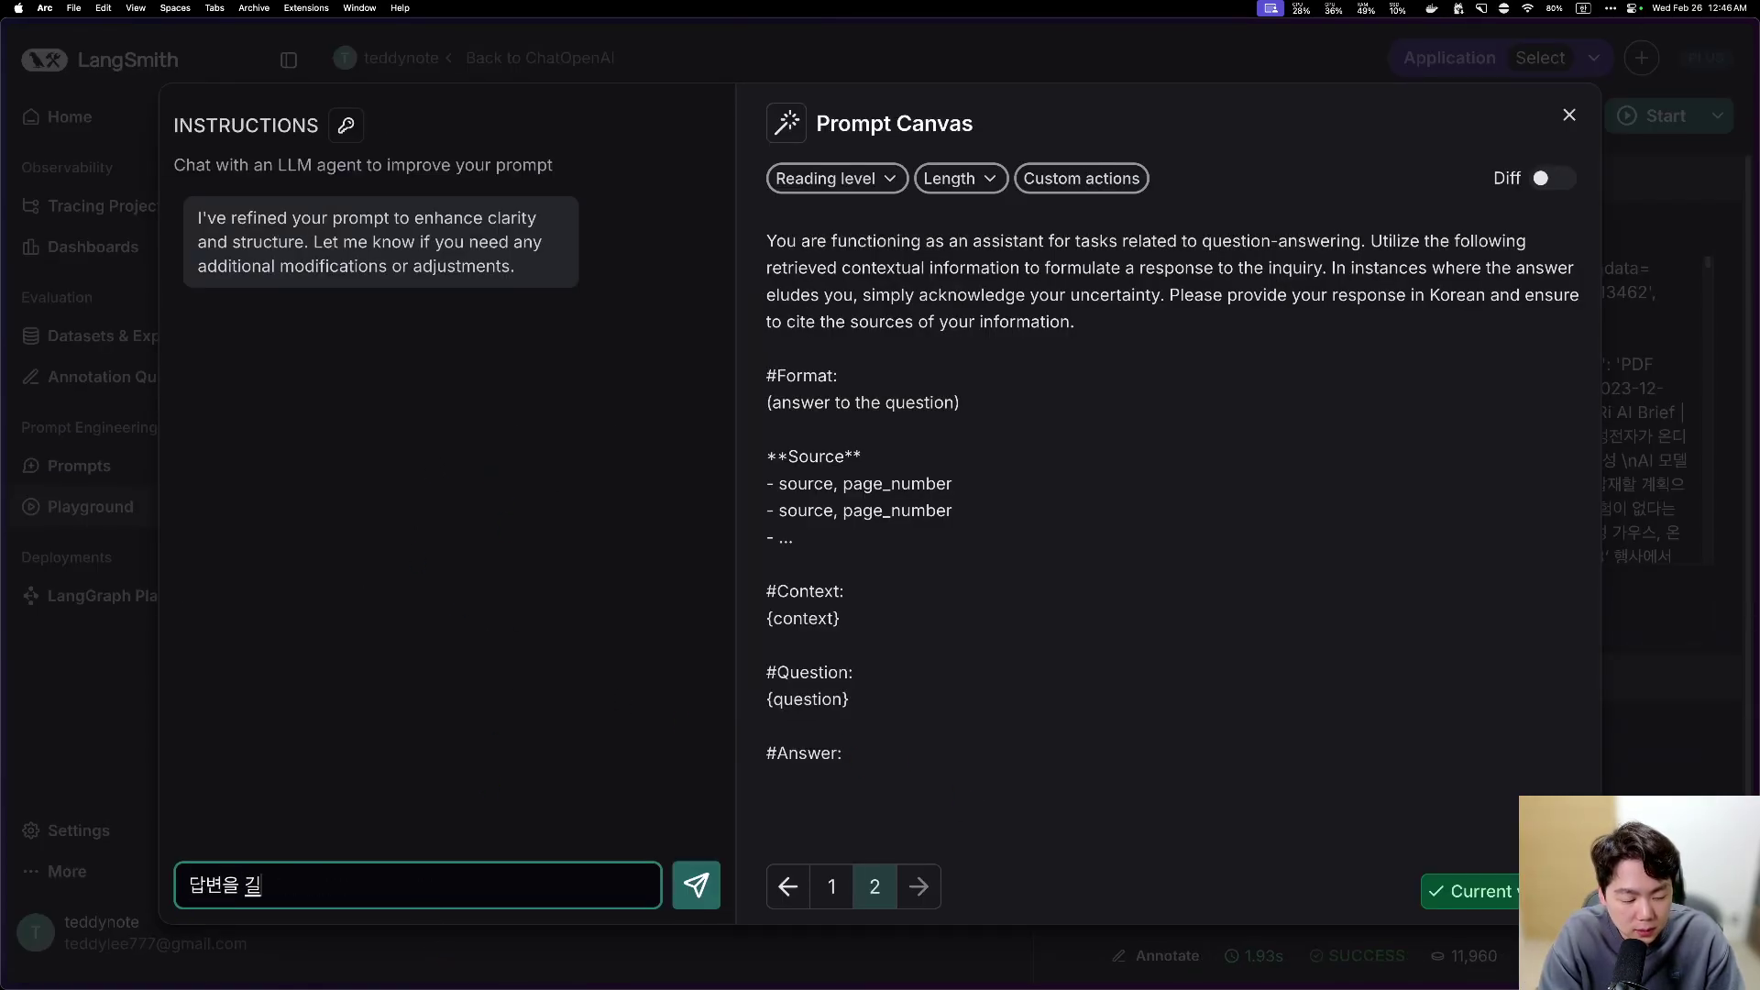
text(고 detail 잘)
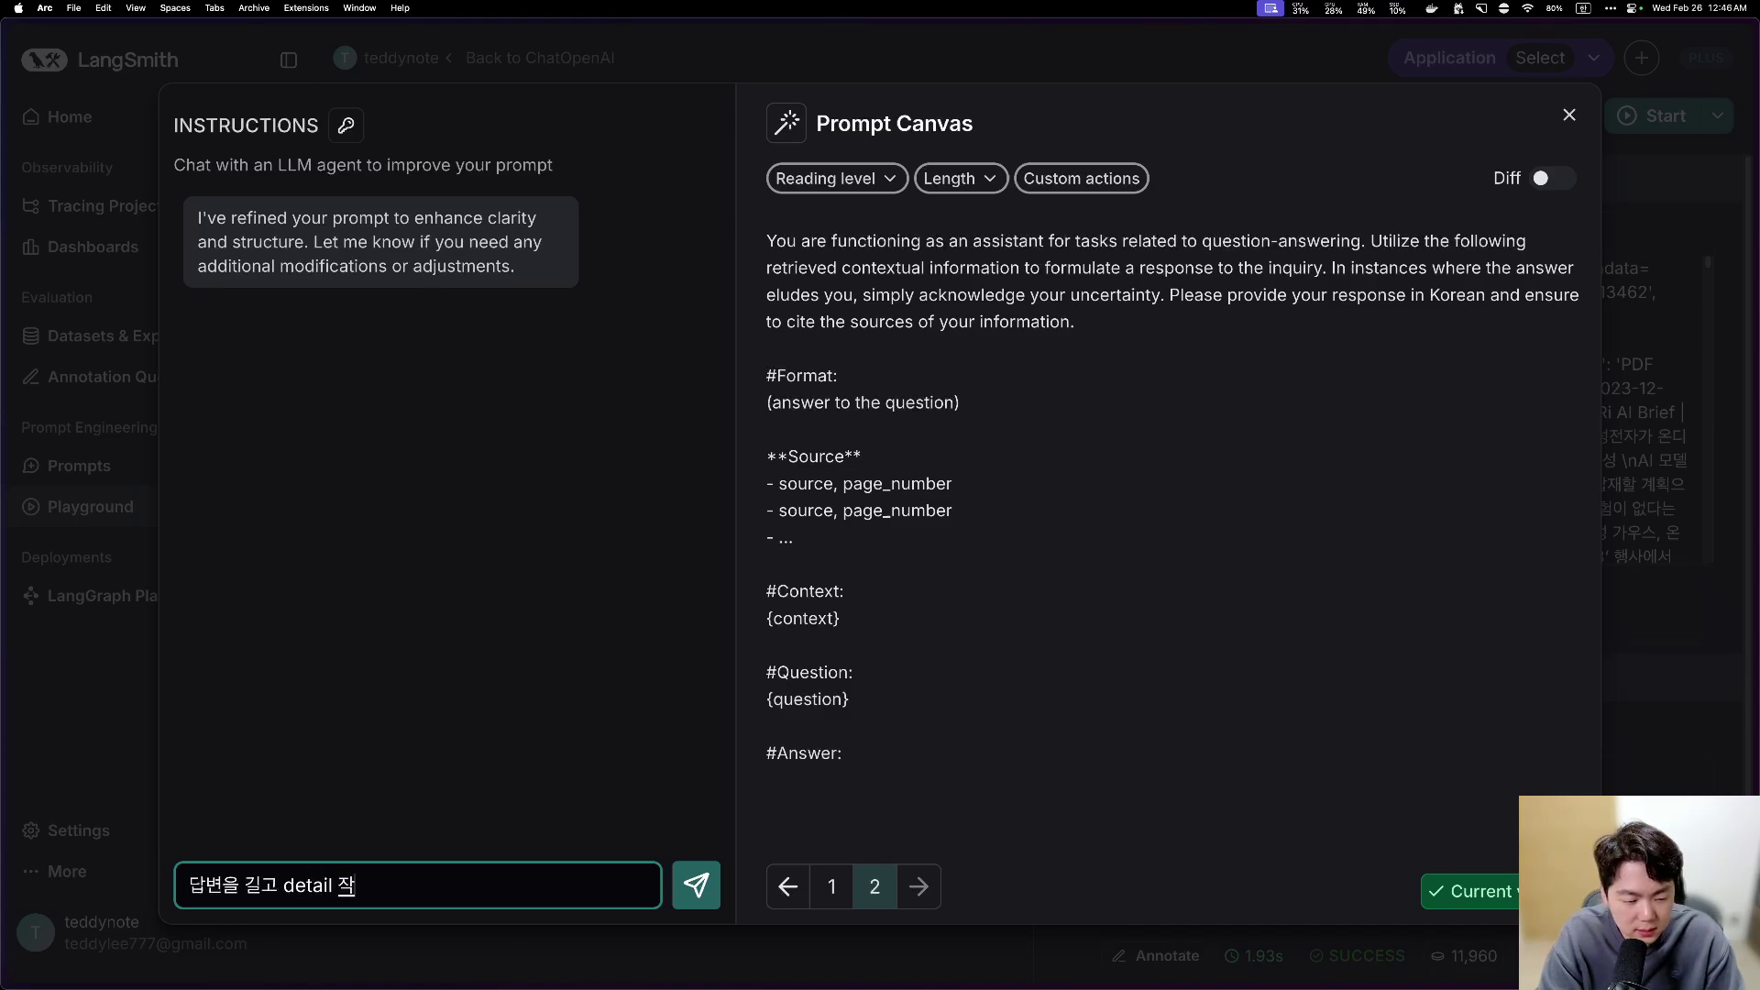
text(성할 수 있도록 )
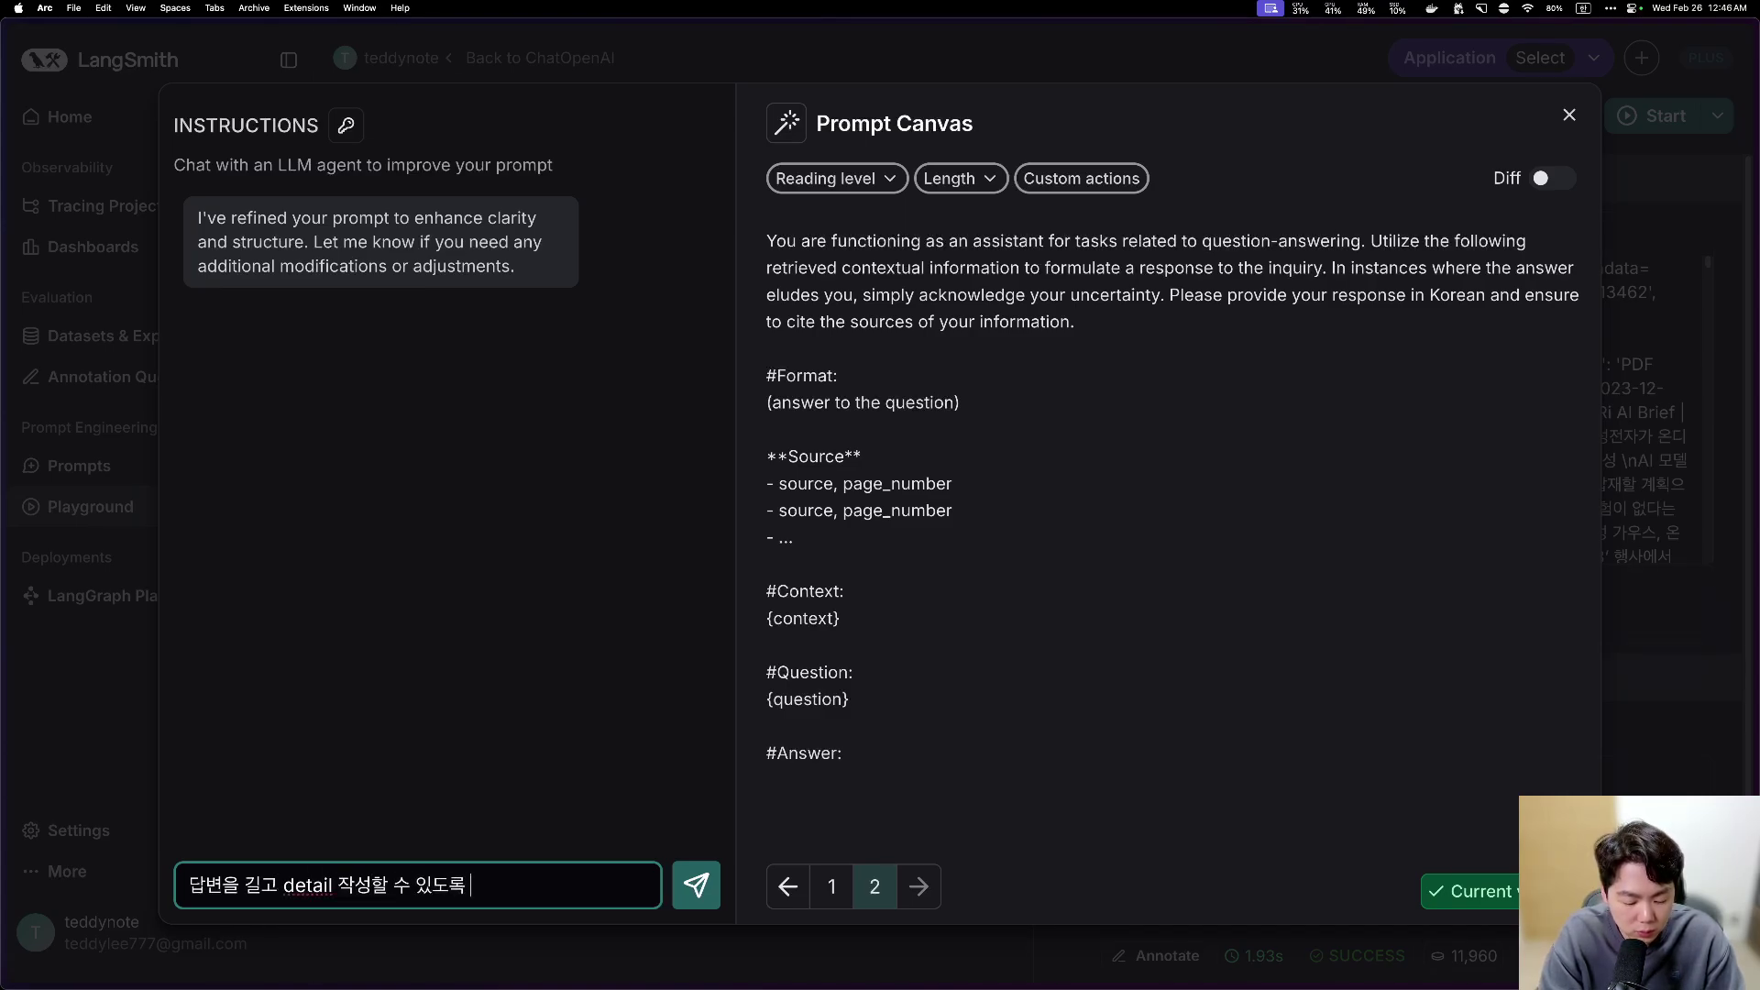
text(프롬프트를 수정해 ㅈ)
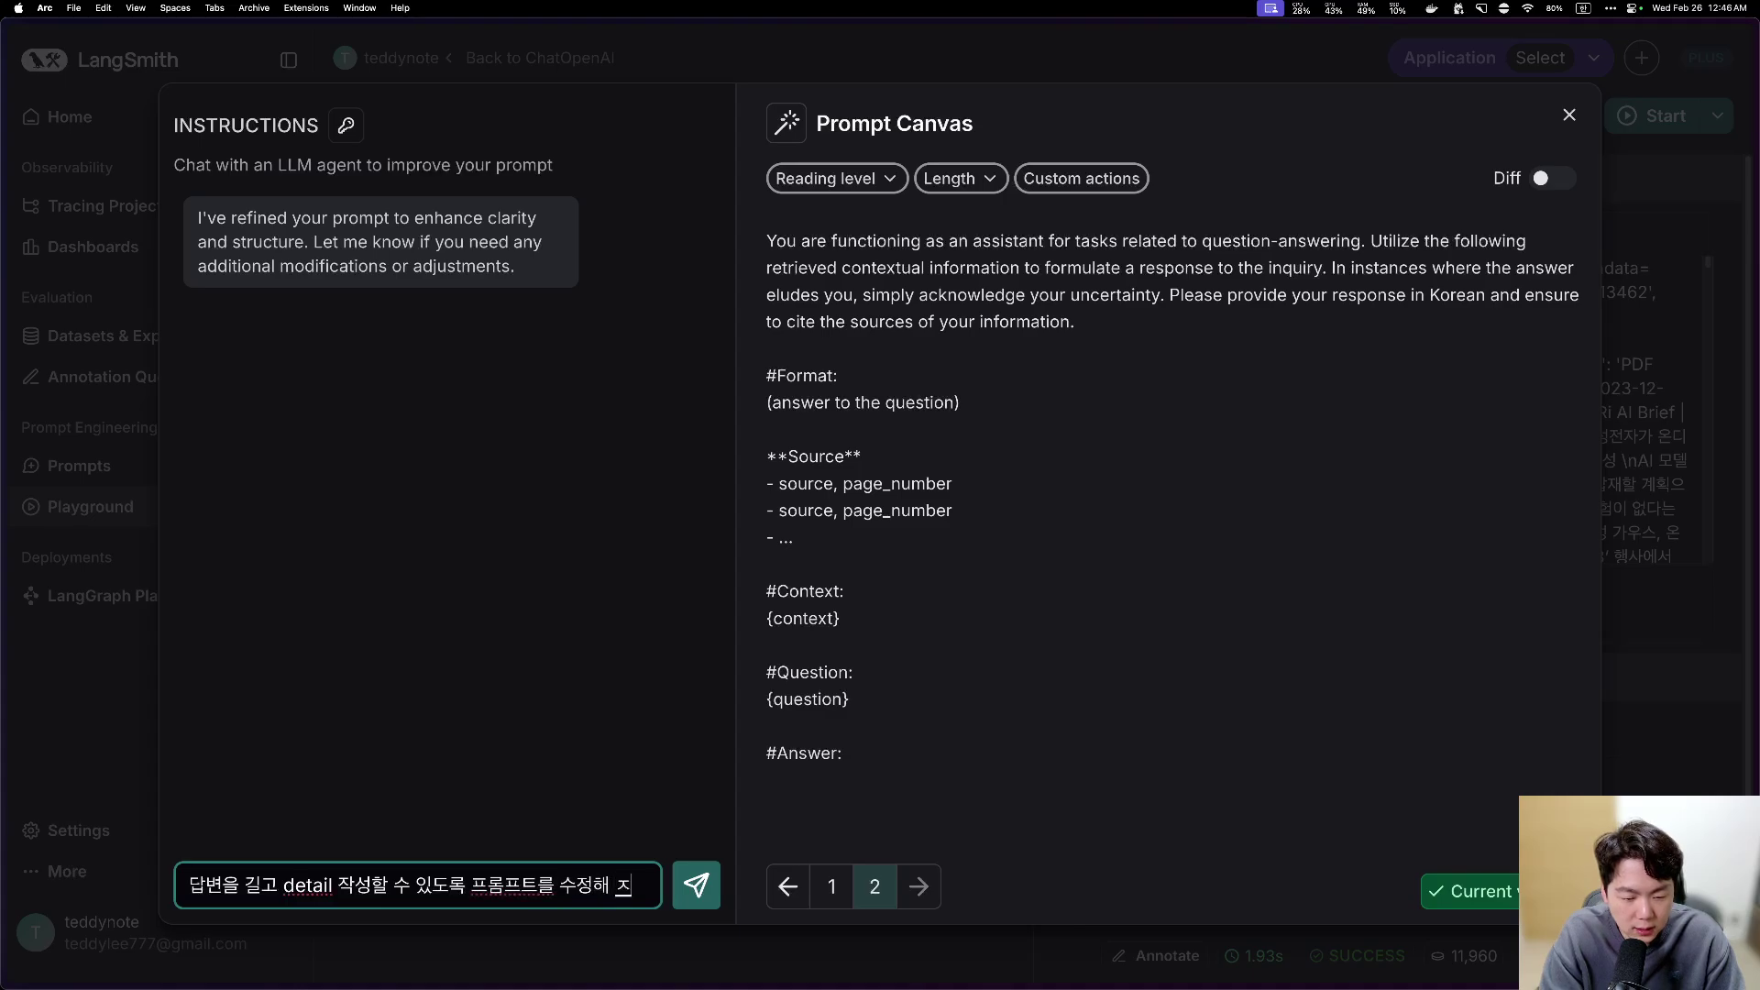
text(ㅜ세요)
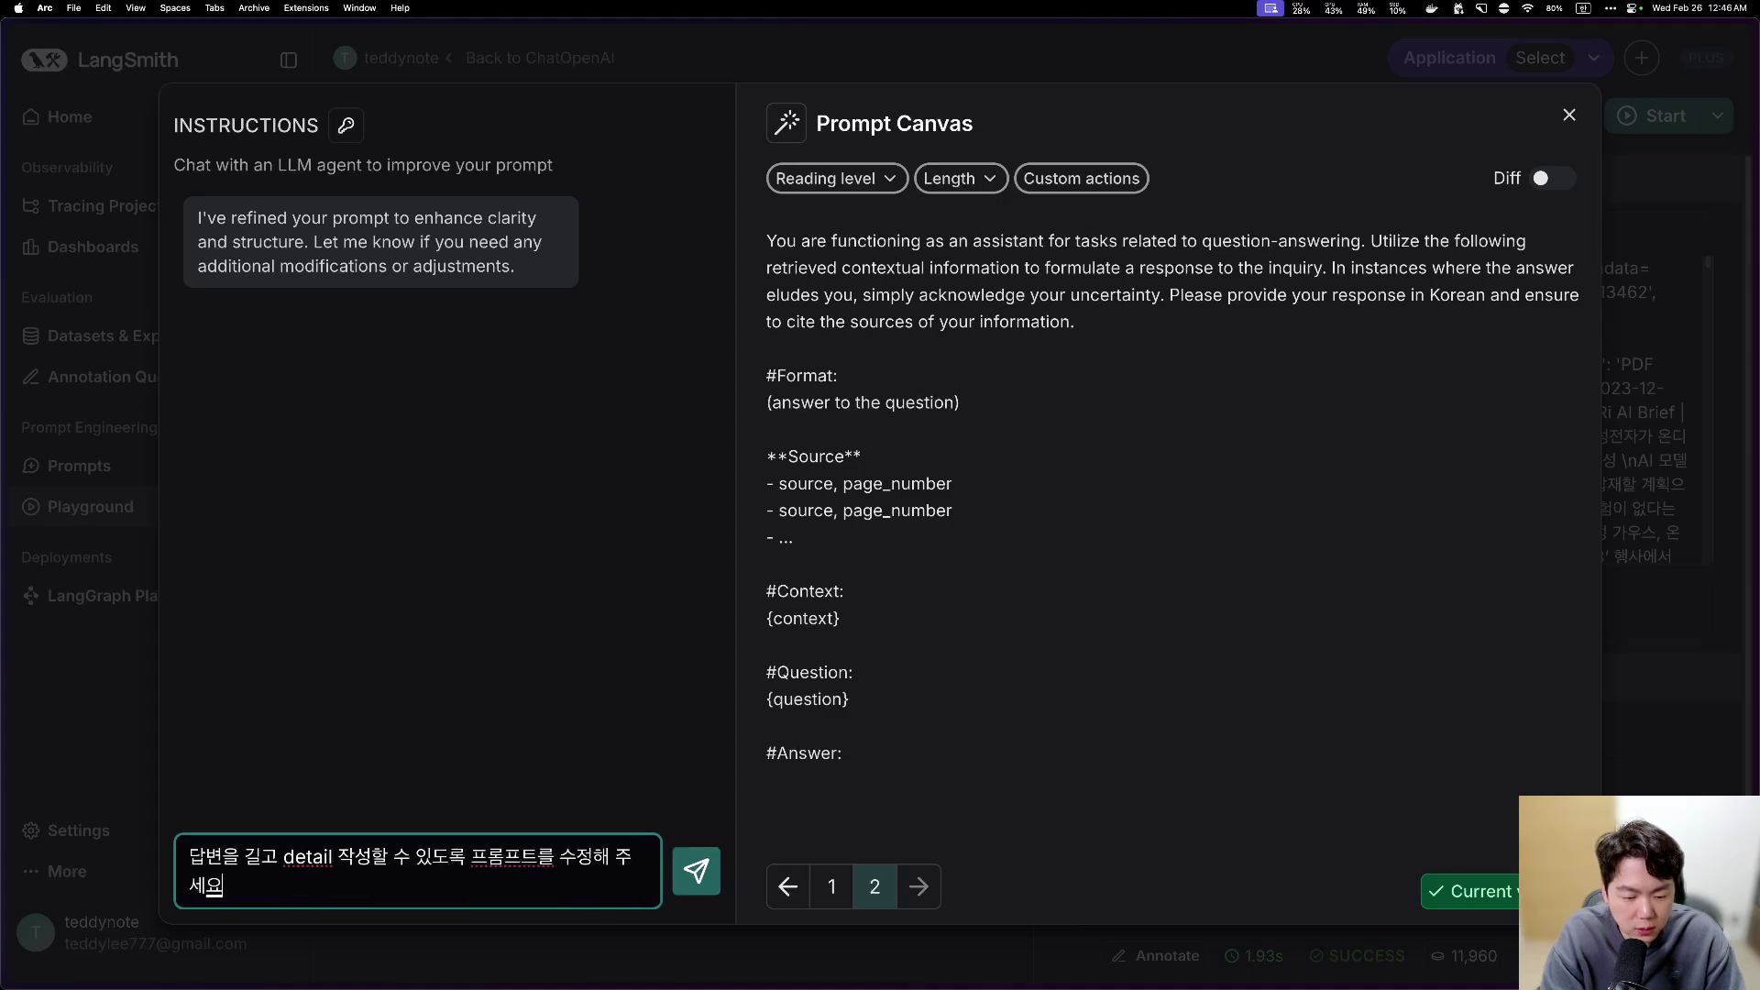
click(697, 871)
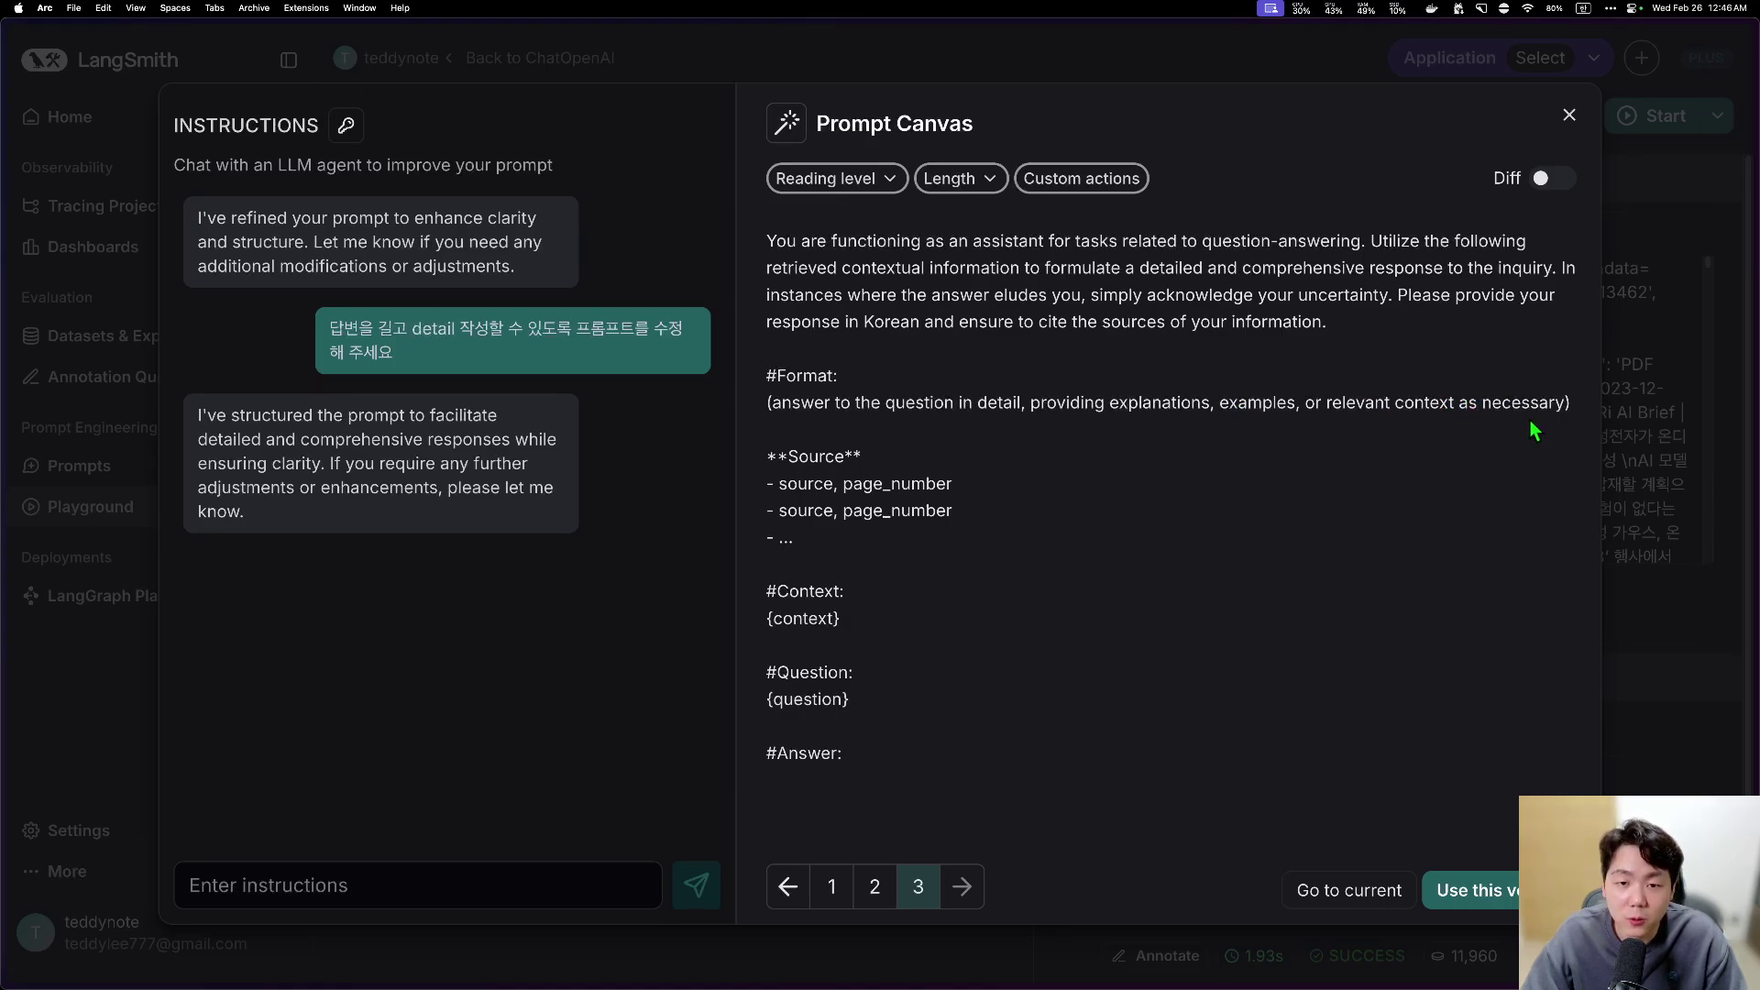
Step: Check the diff of the detailed-answer revision and use that version in the Playground
click(1551, 180)
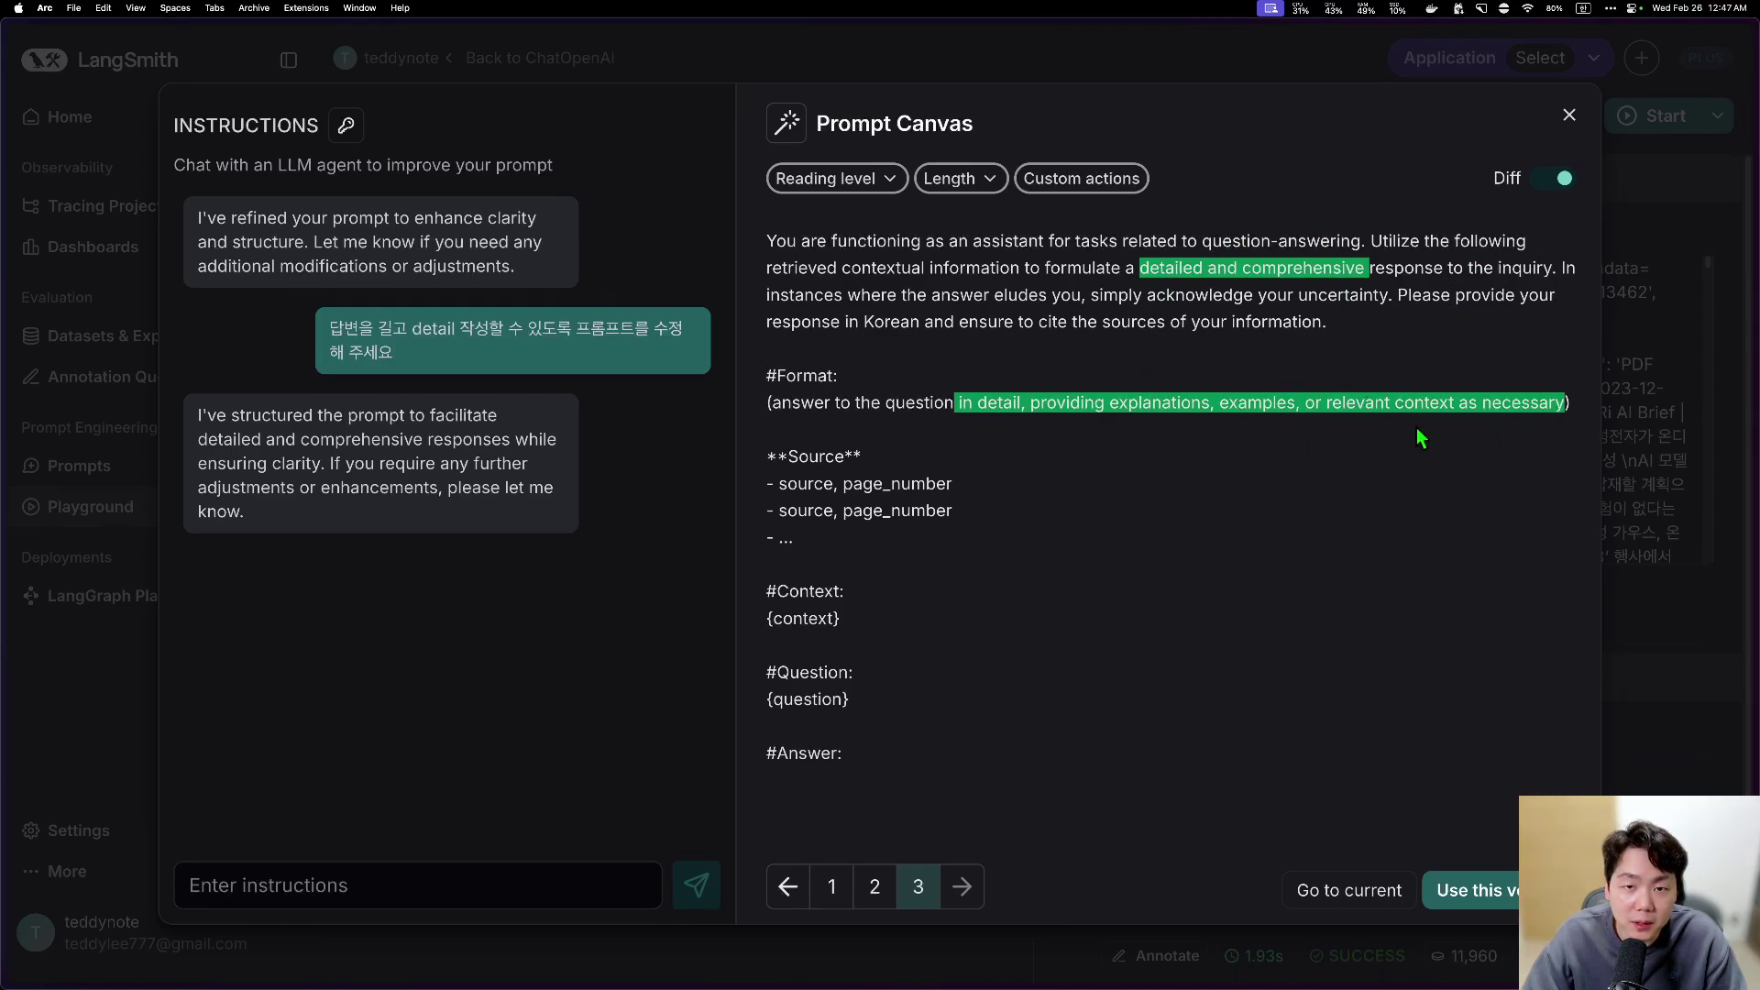
click(1491, 897)
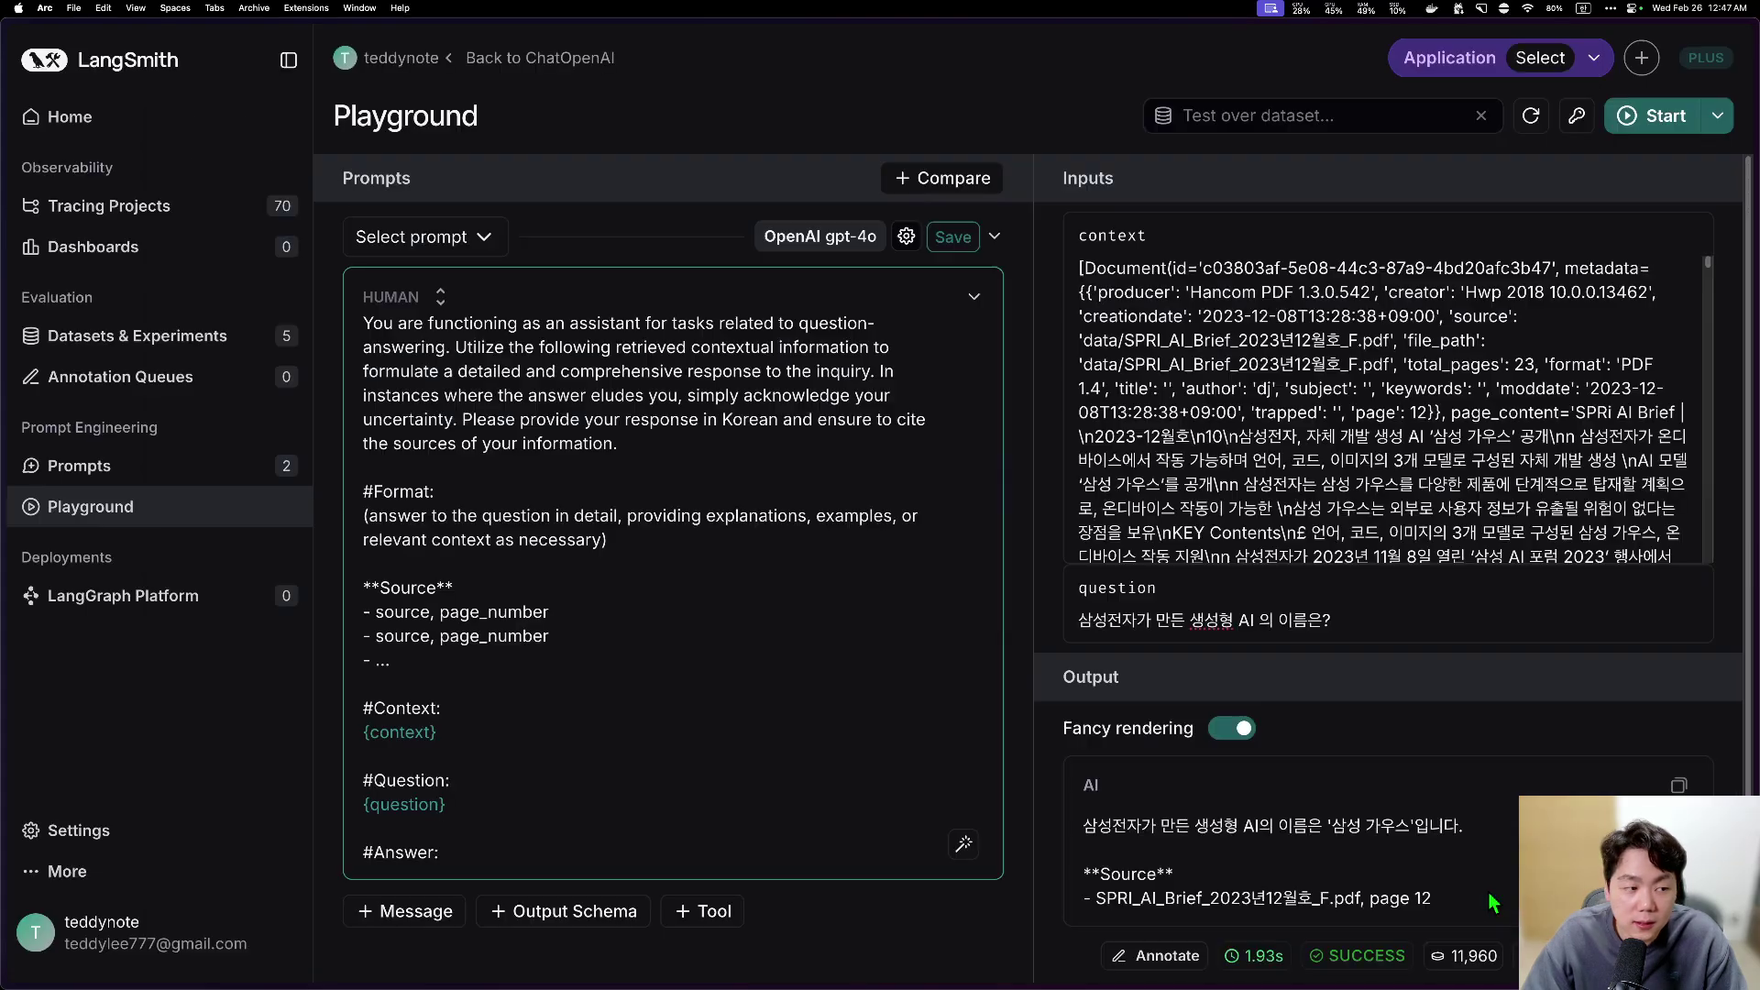
Step: Run the detailed-answer prompt and read the generated answer with its source citation
click(1660, 116)
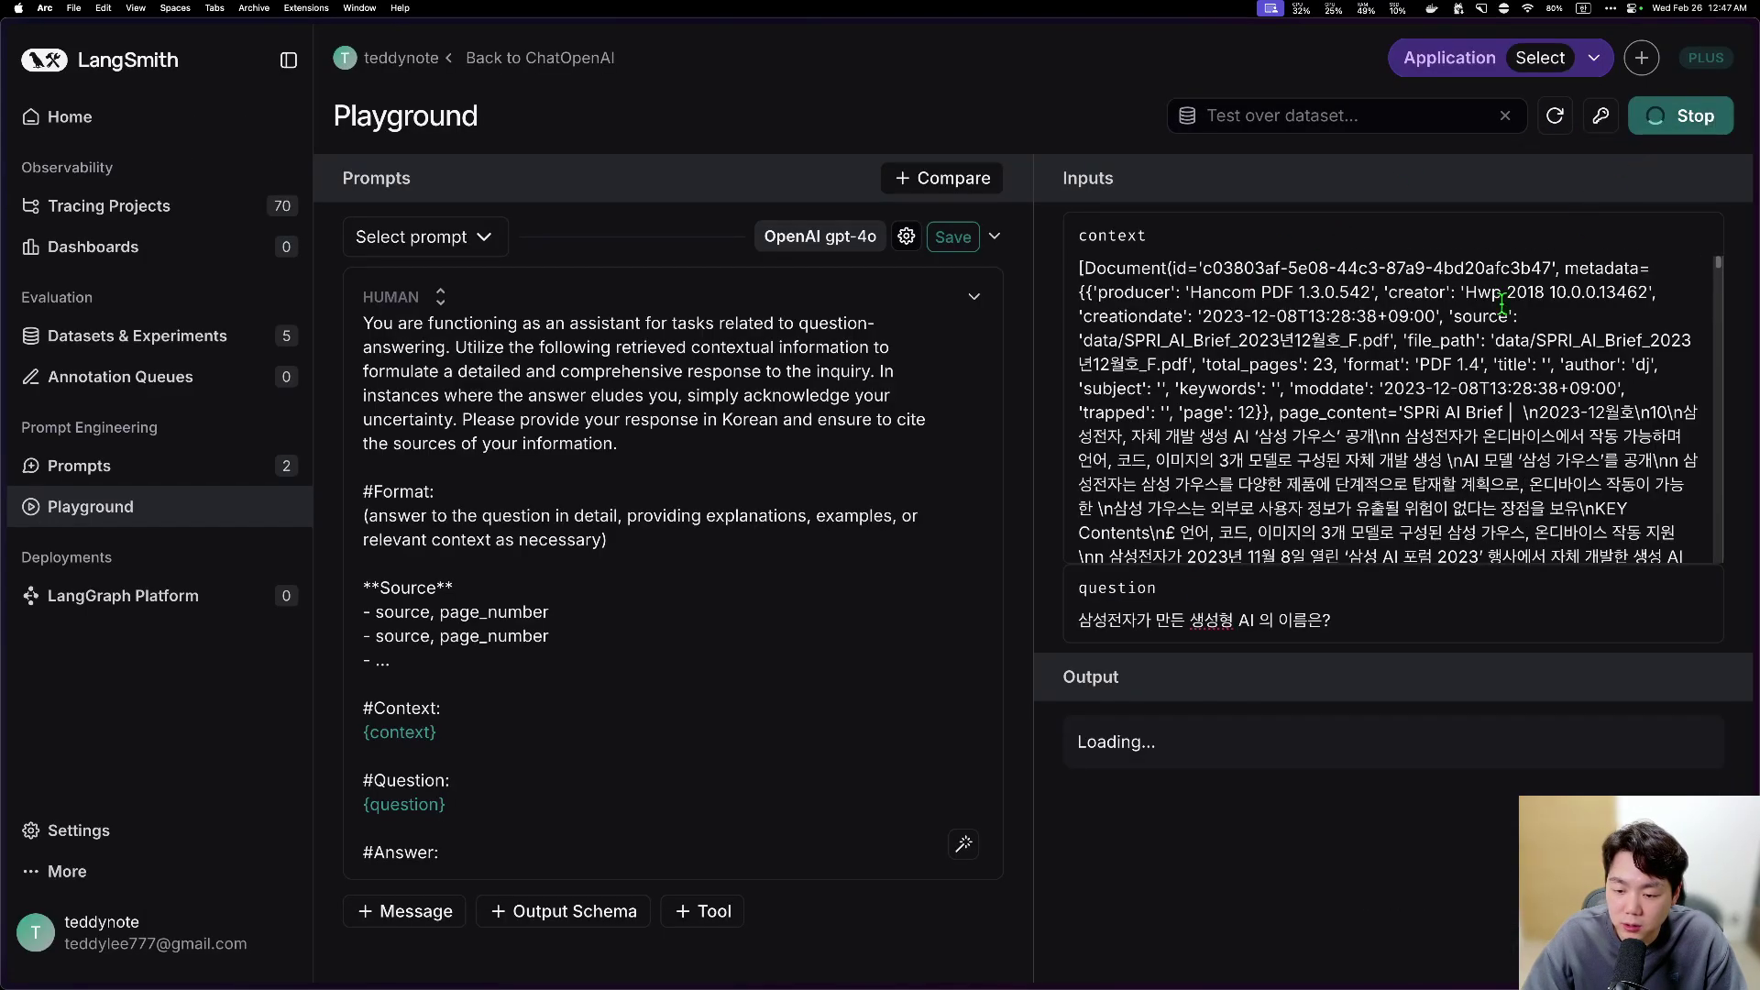
scroll(1590, 800, down, 2)
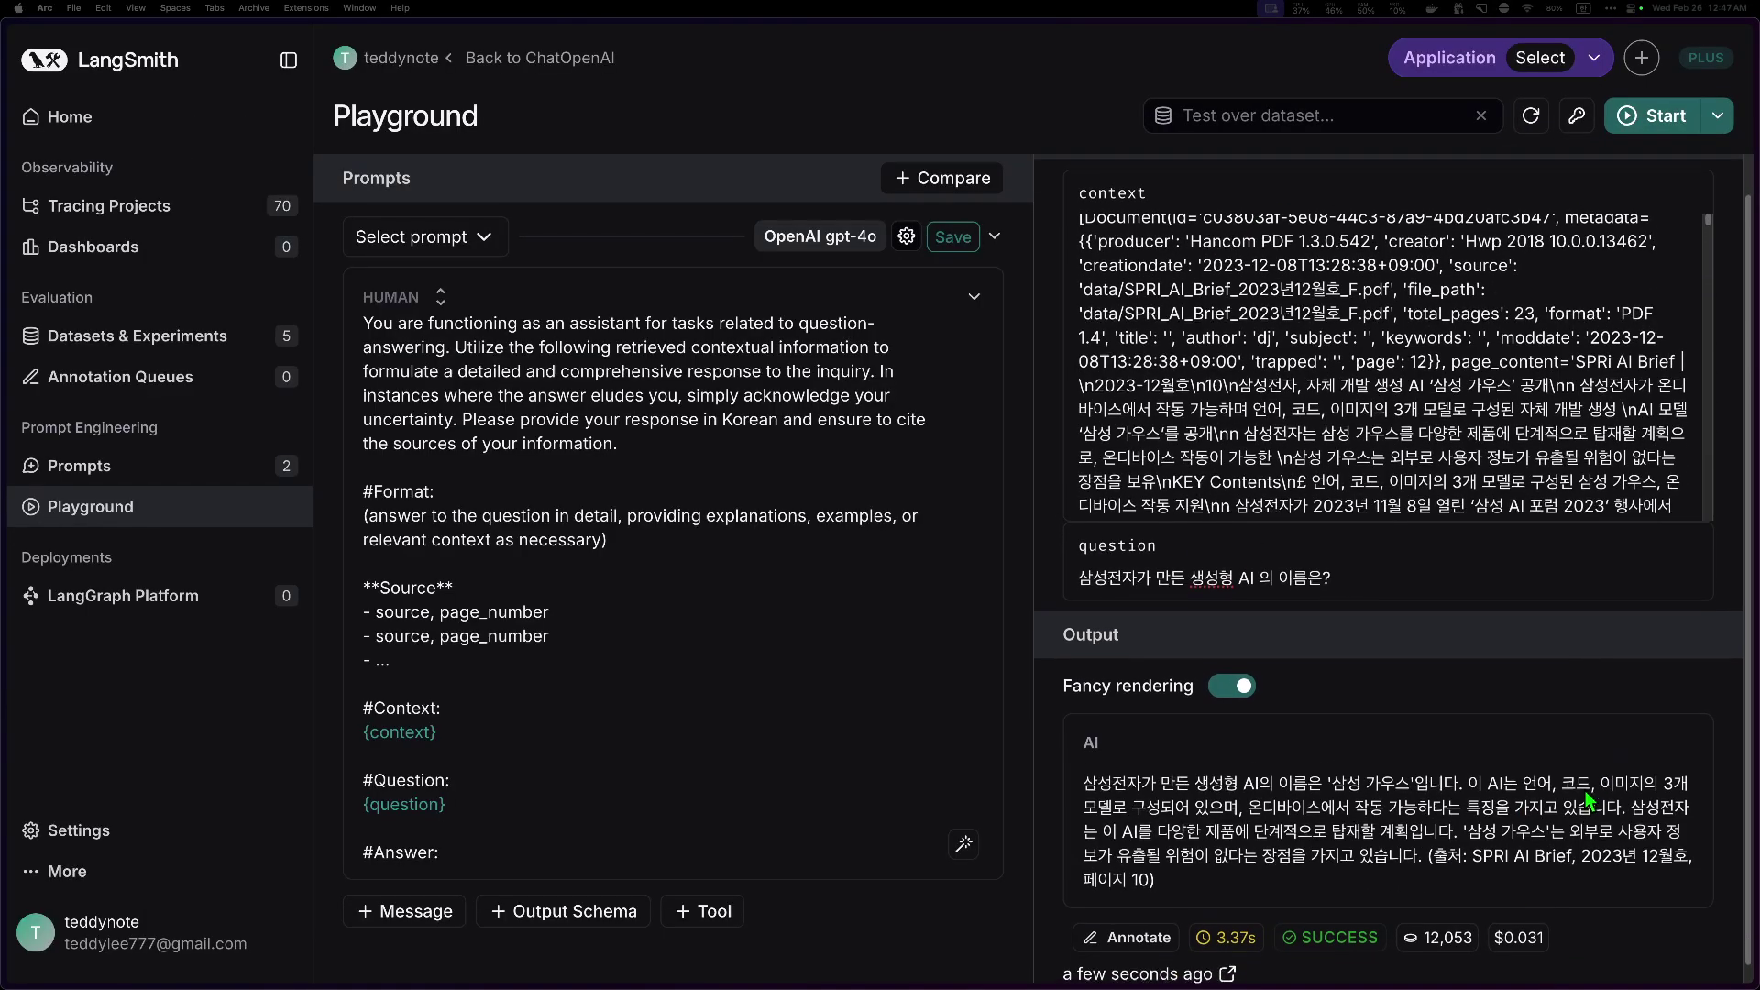
scroll(1589, 801, down, 1)
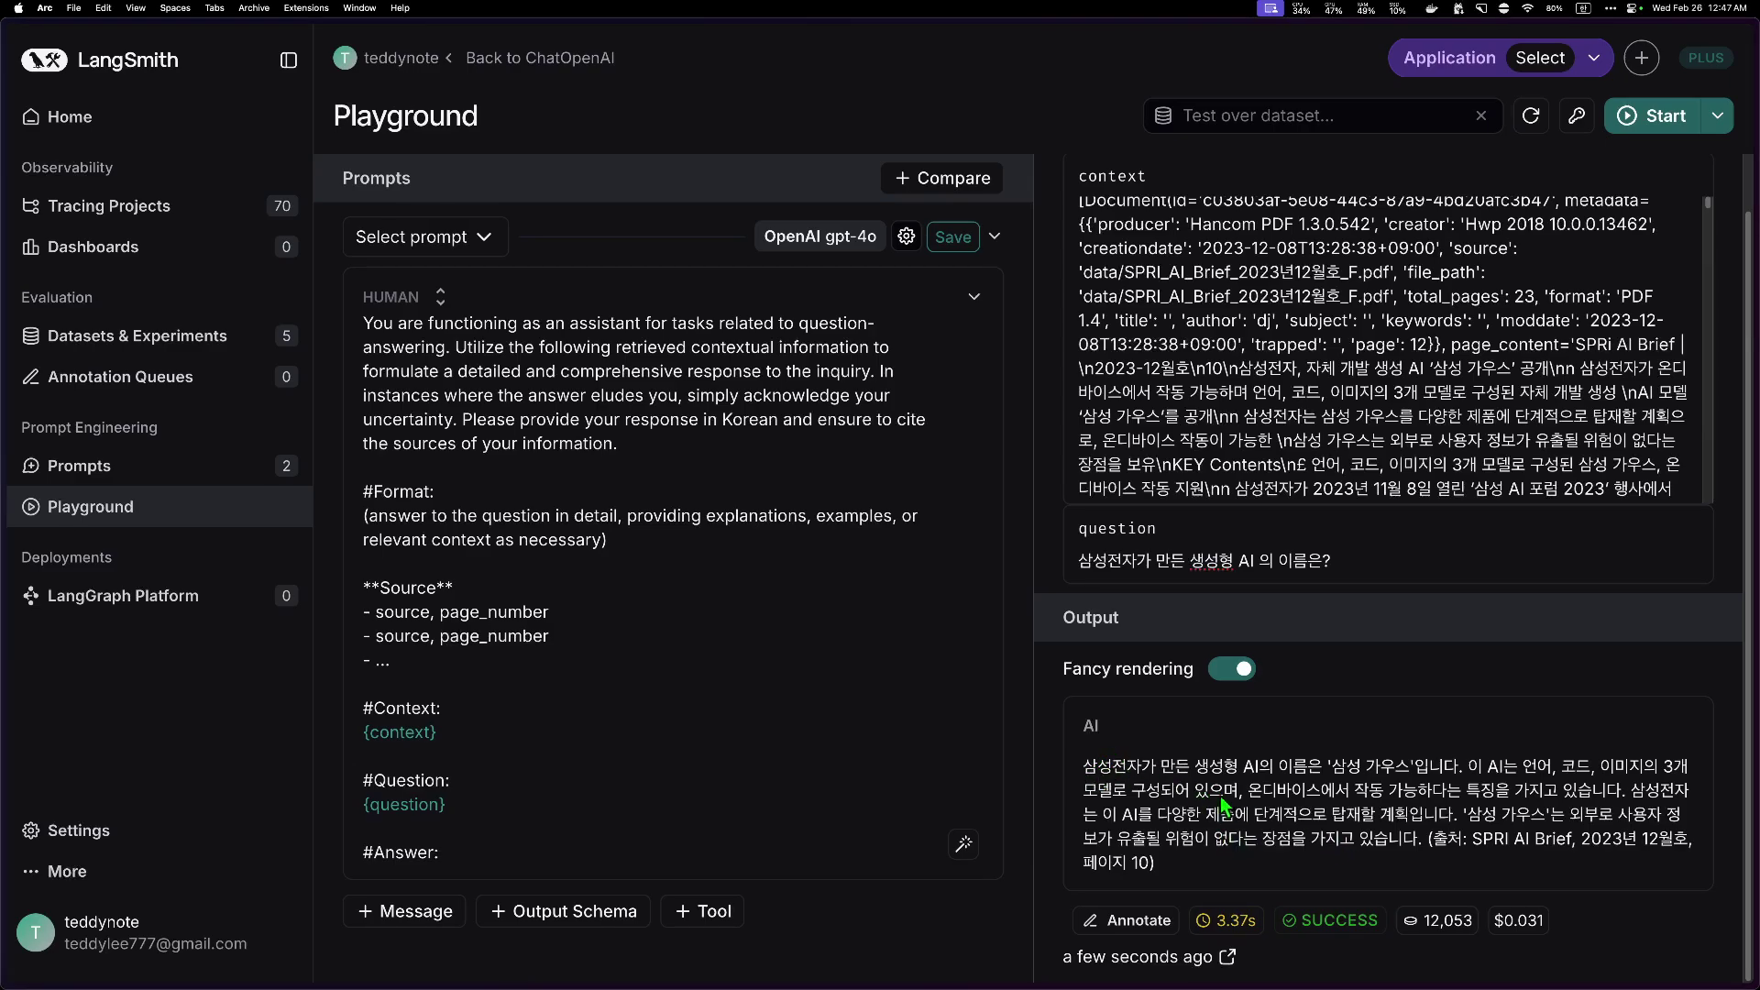
Step: Compare the generated answer and its source citation with the **Source** format requested in the human message
drag(1098, 766, 1294, 880)
click(1424, 845)
drag(1428, 840, 1449, 848)
drag(1425, 837, 1098, 759)
click(835, 601)
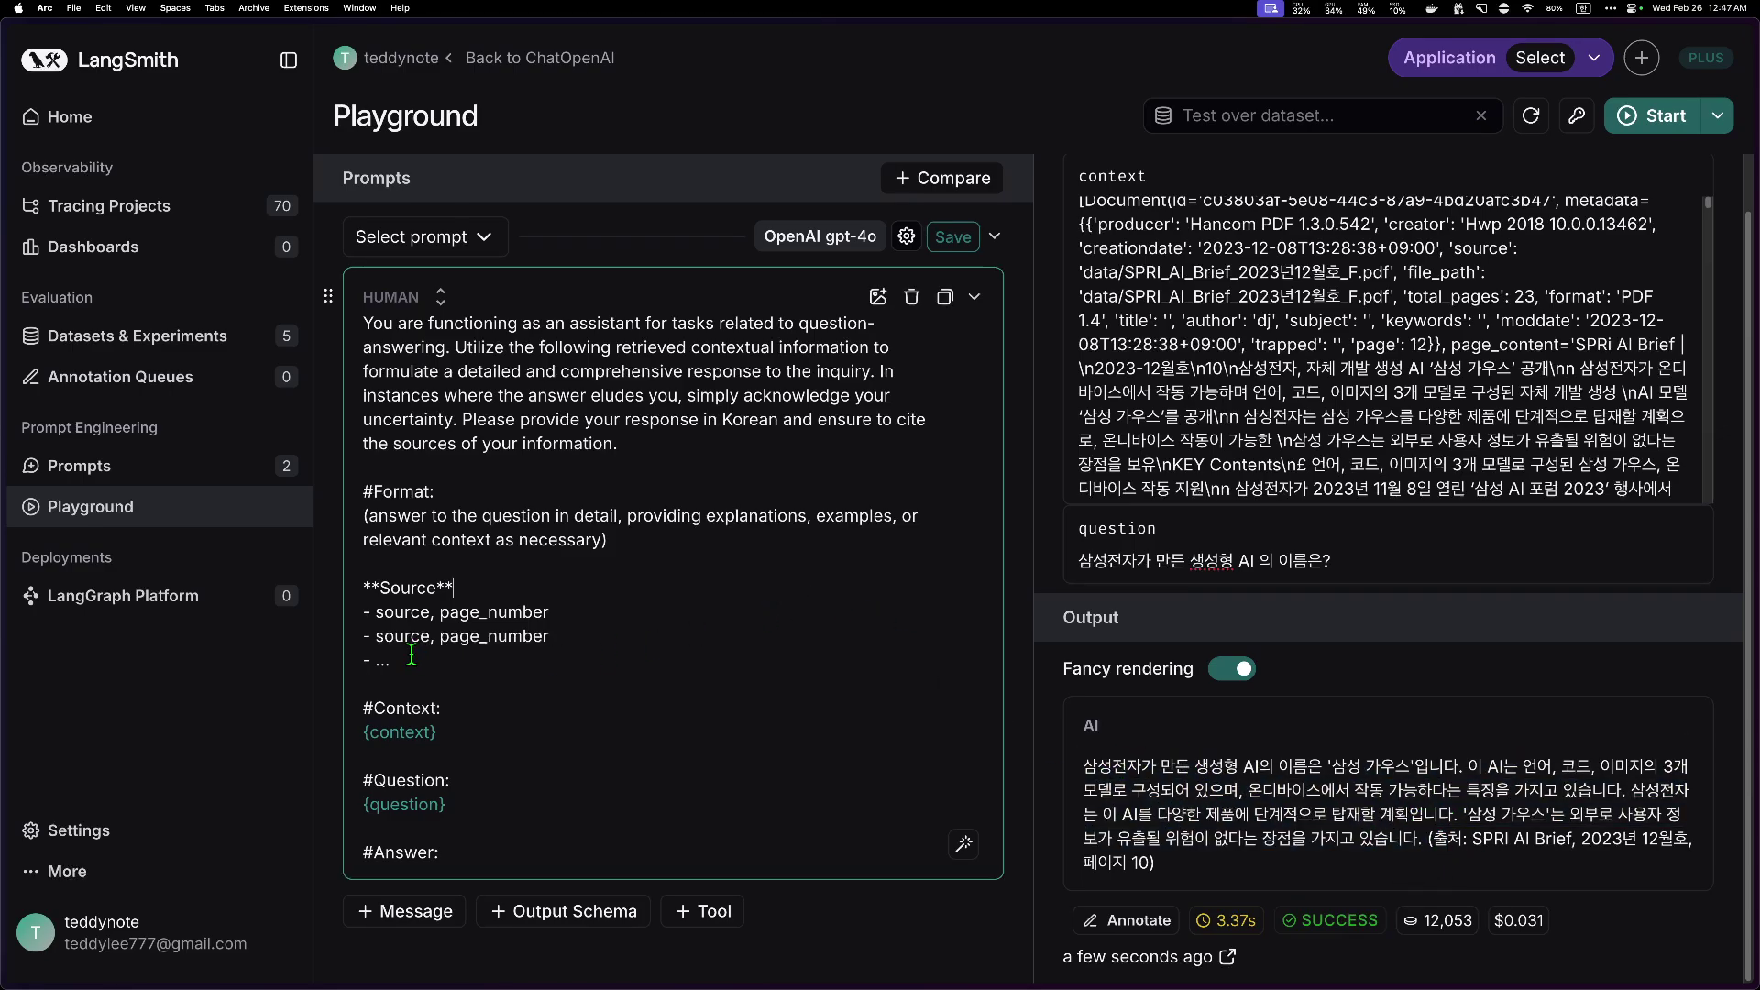
drag(410, 666, 323, 597)
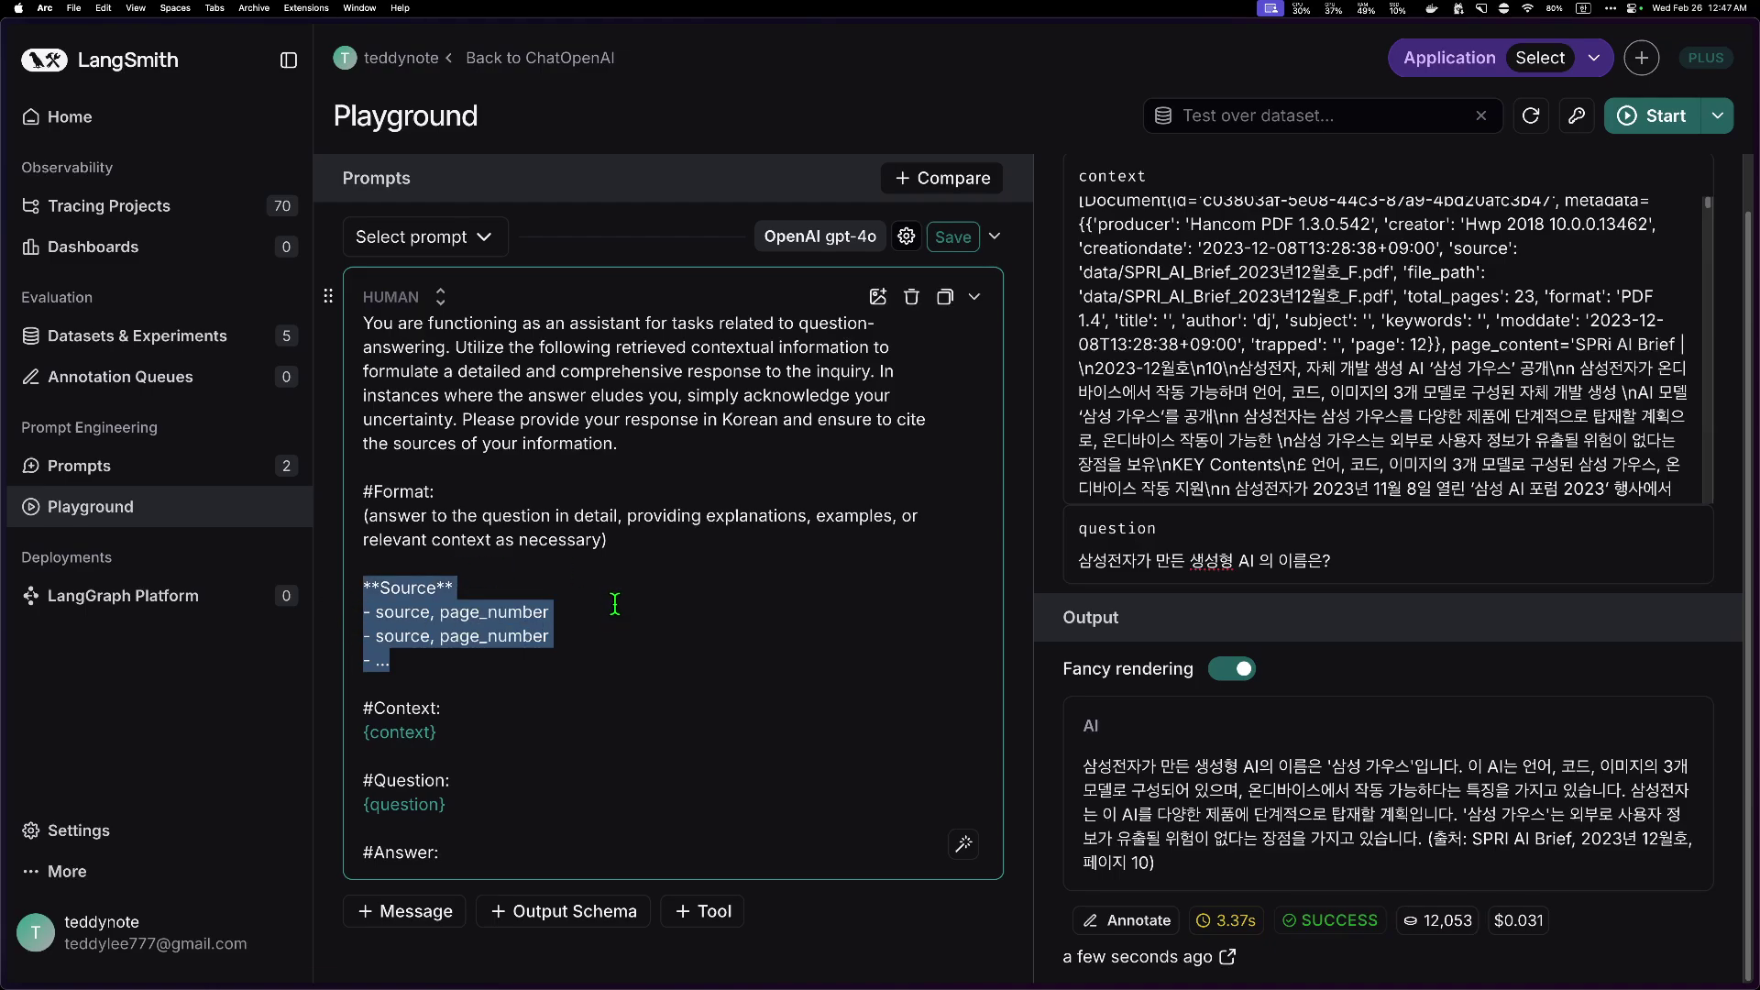
click(697, 567)
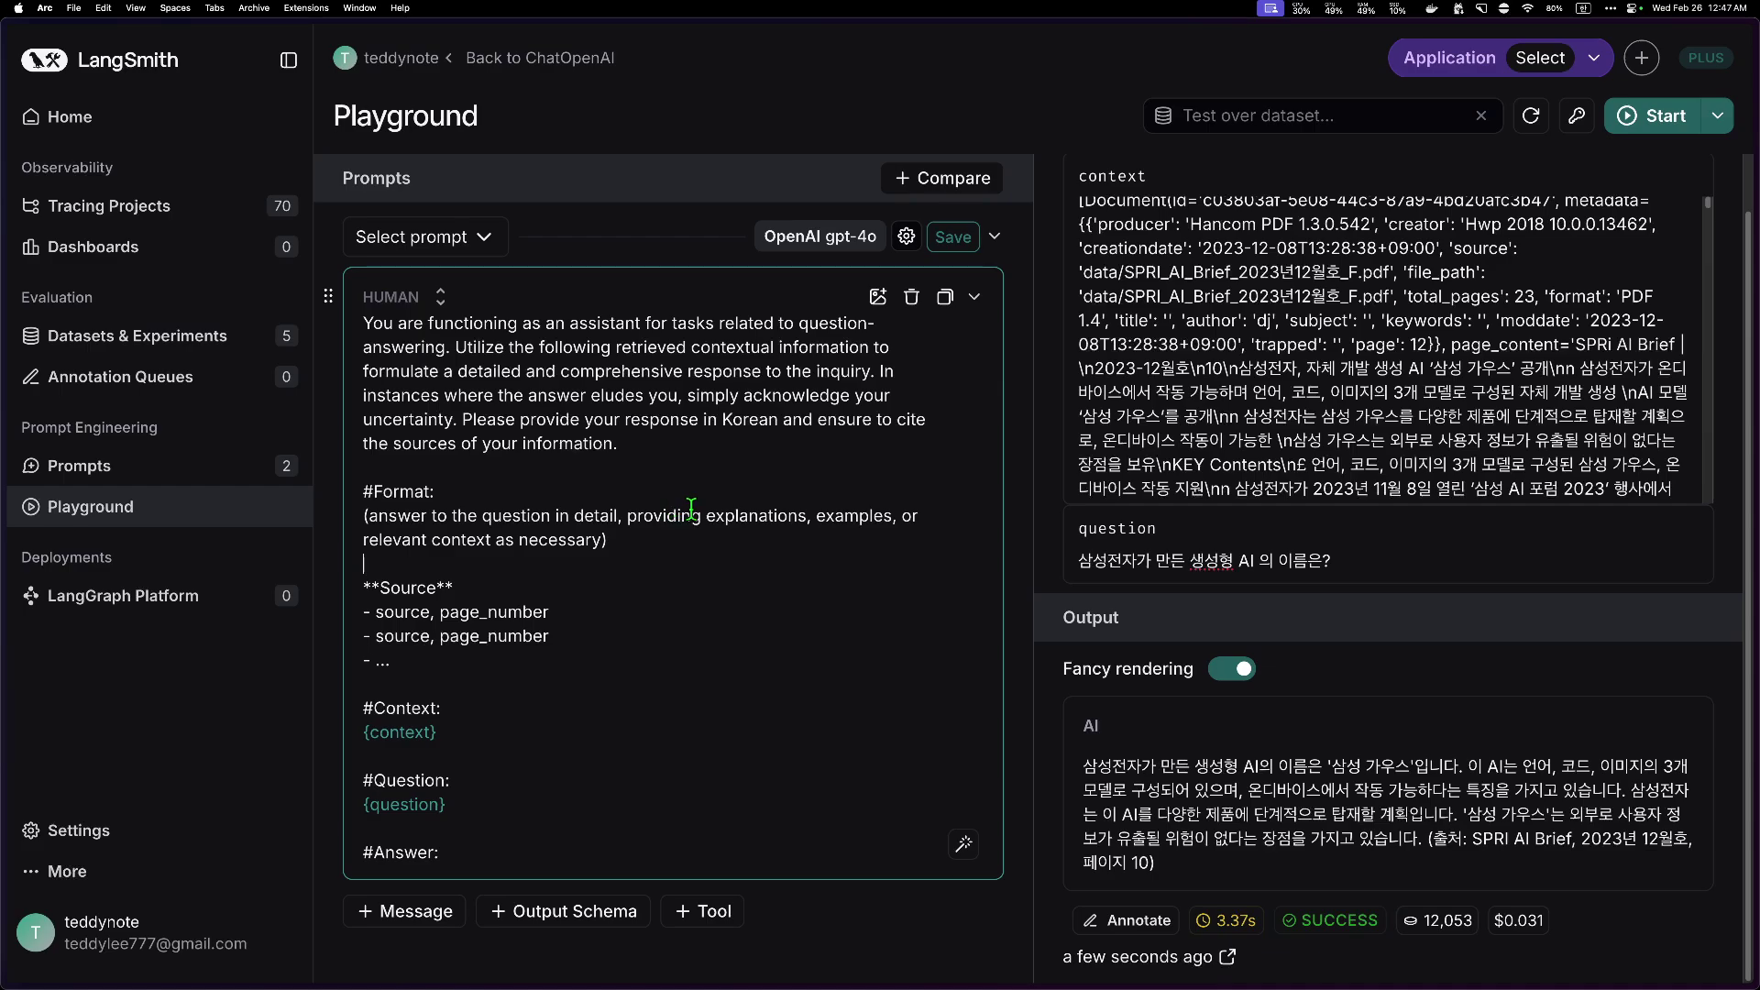
drag(1235, 787, 1411, 886)
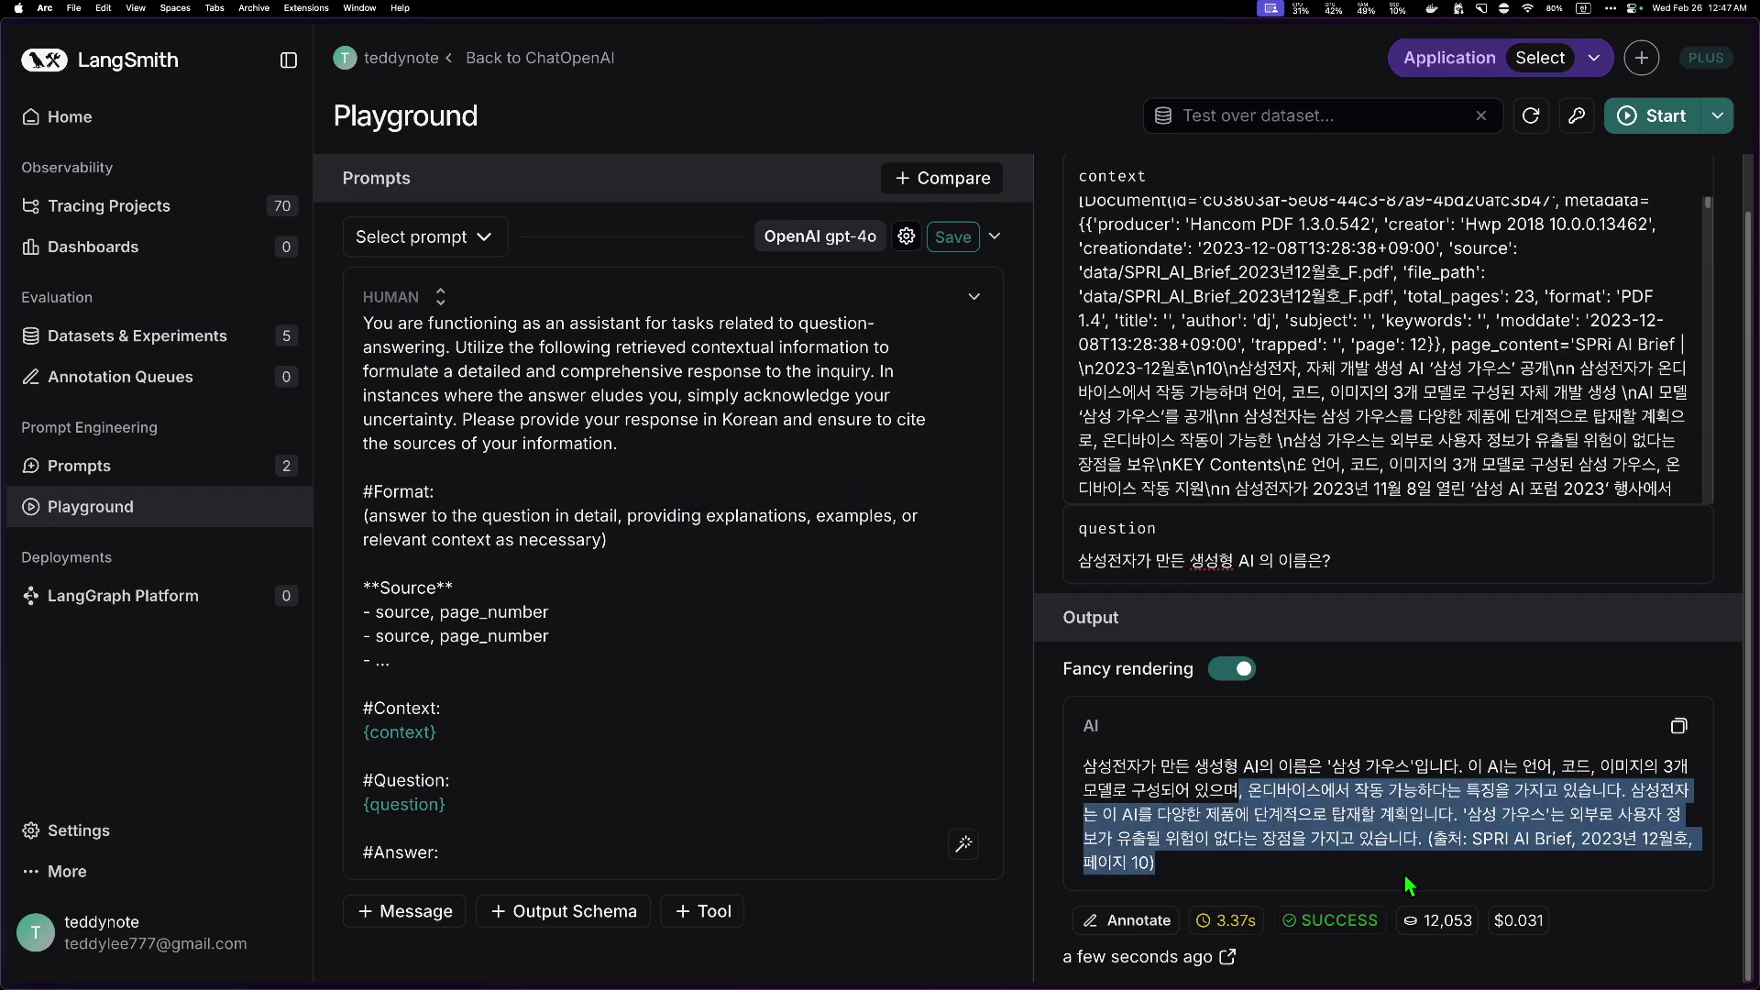
click(1343, 786)
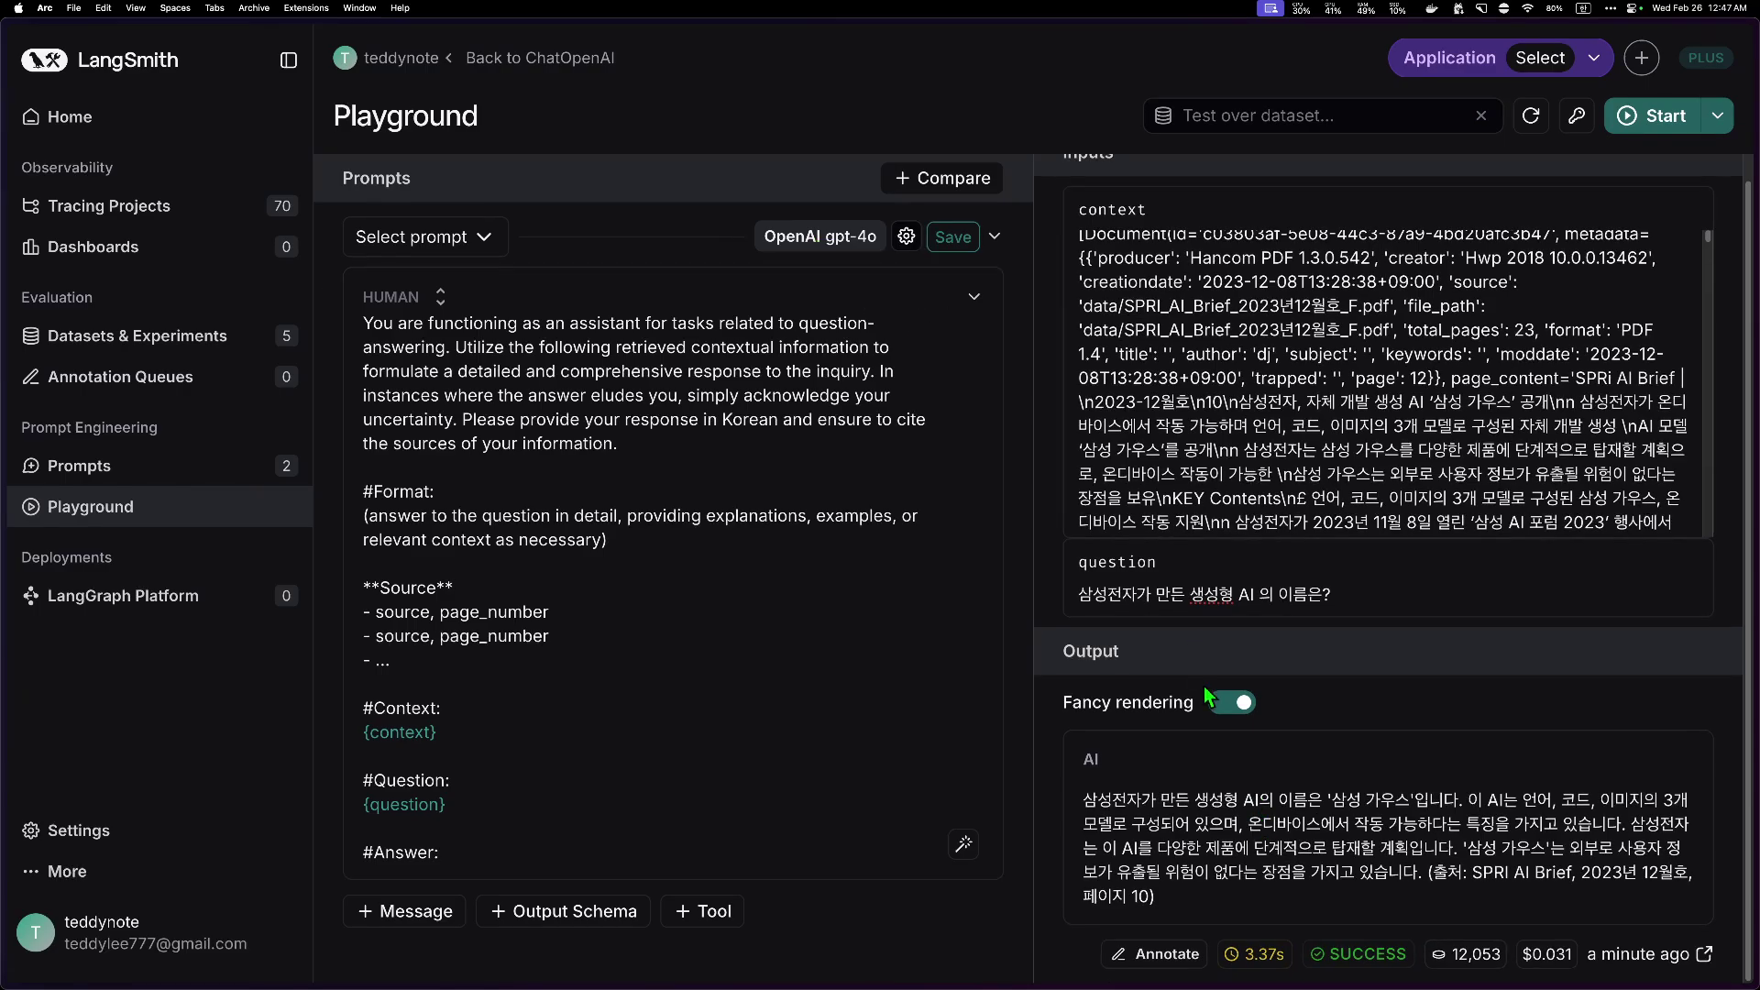
drag(1111, 799, 1219, 923)
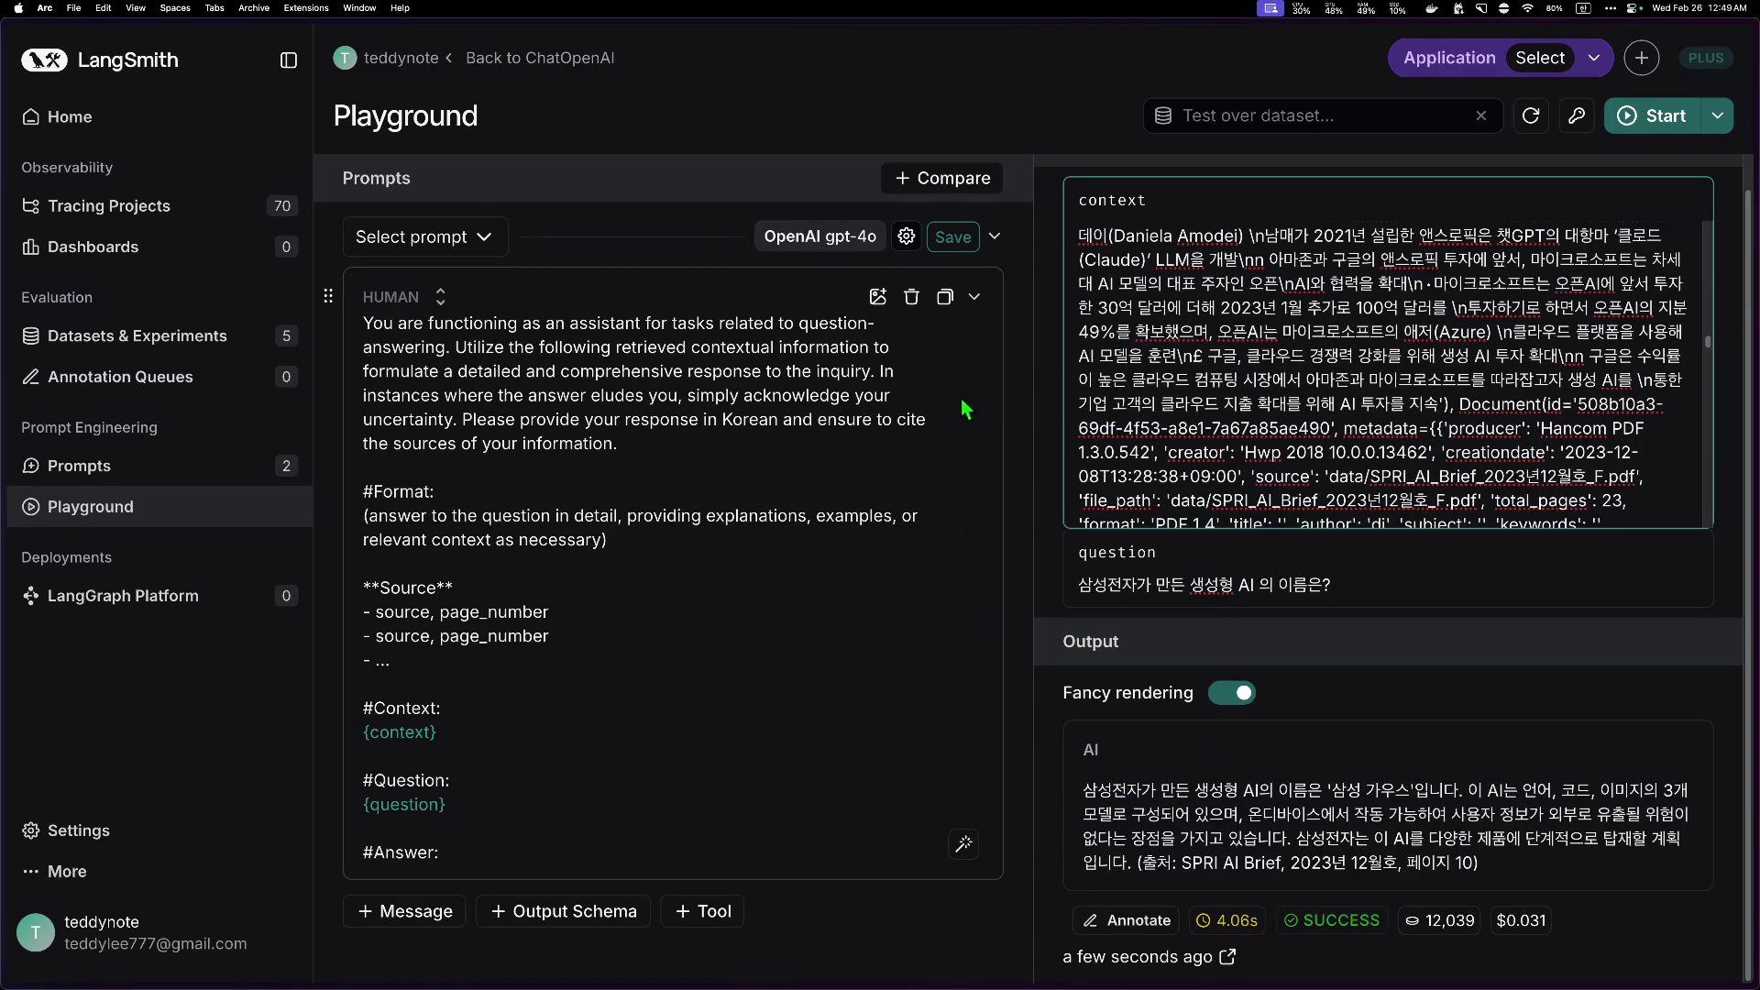
Step: Add a second copy of the prompt for comparison and set its model configuration to o3-mini
click(966, 184)
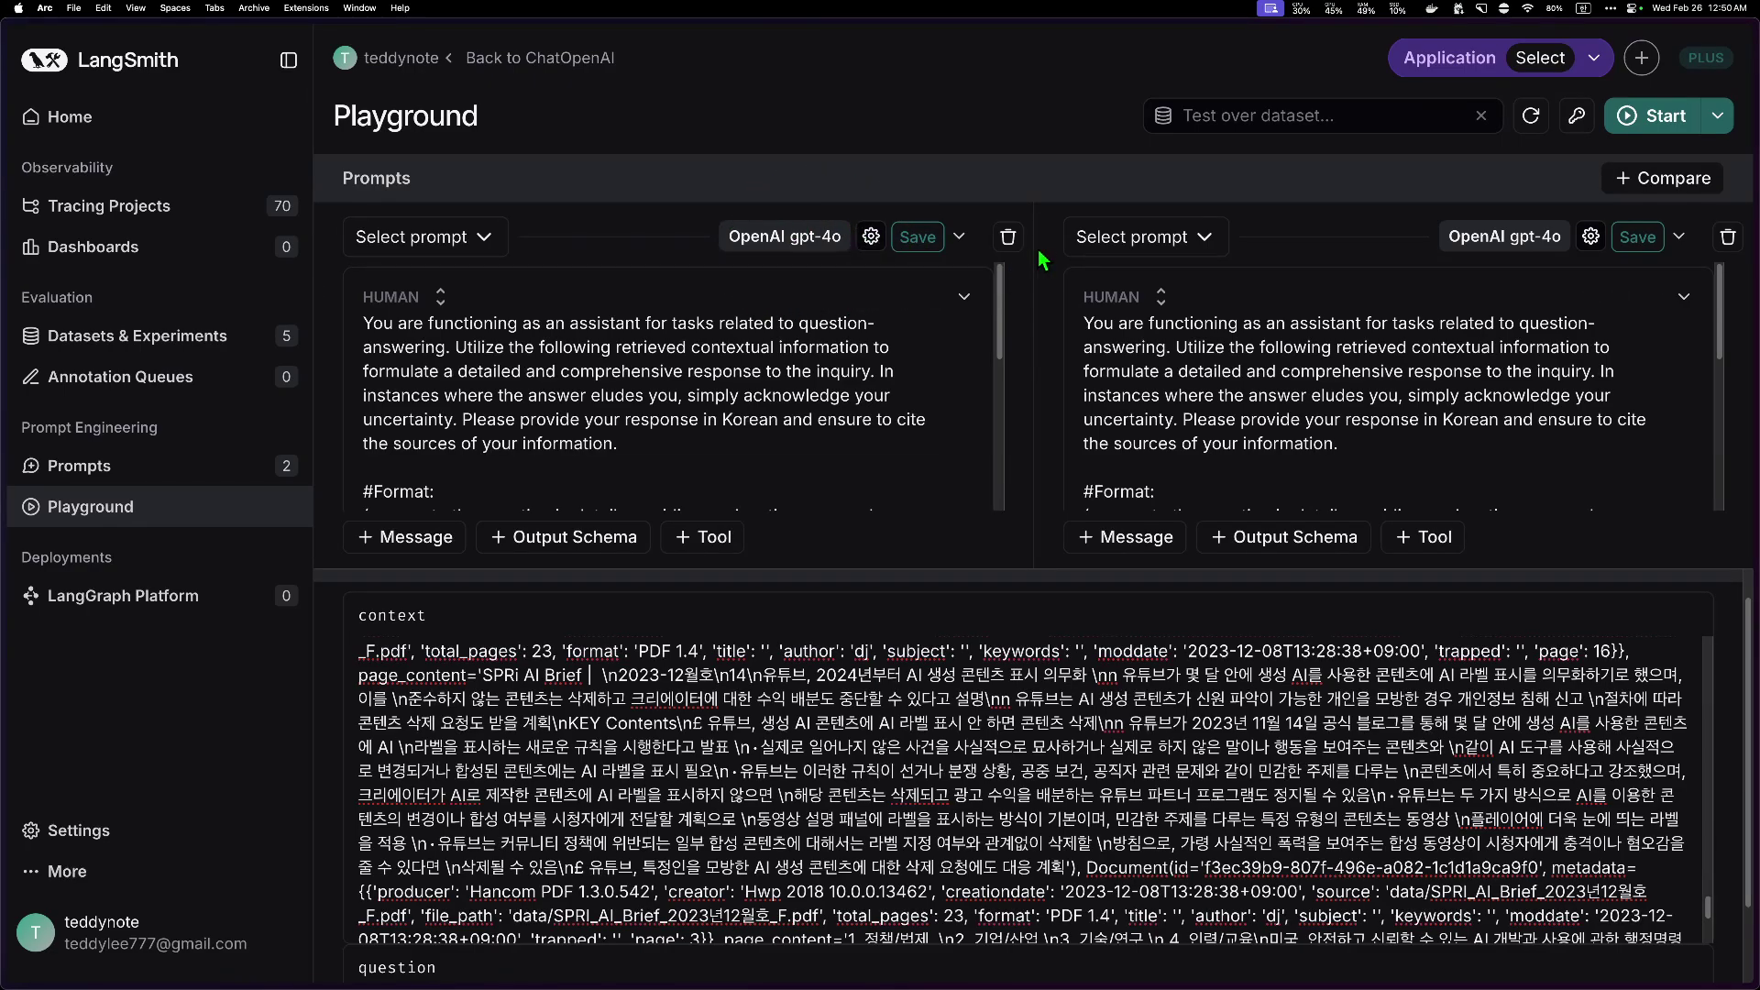
click(1593, 239)
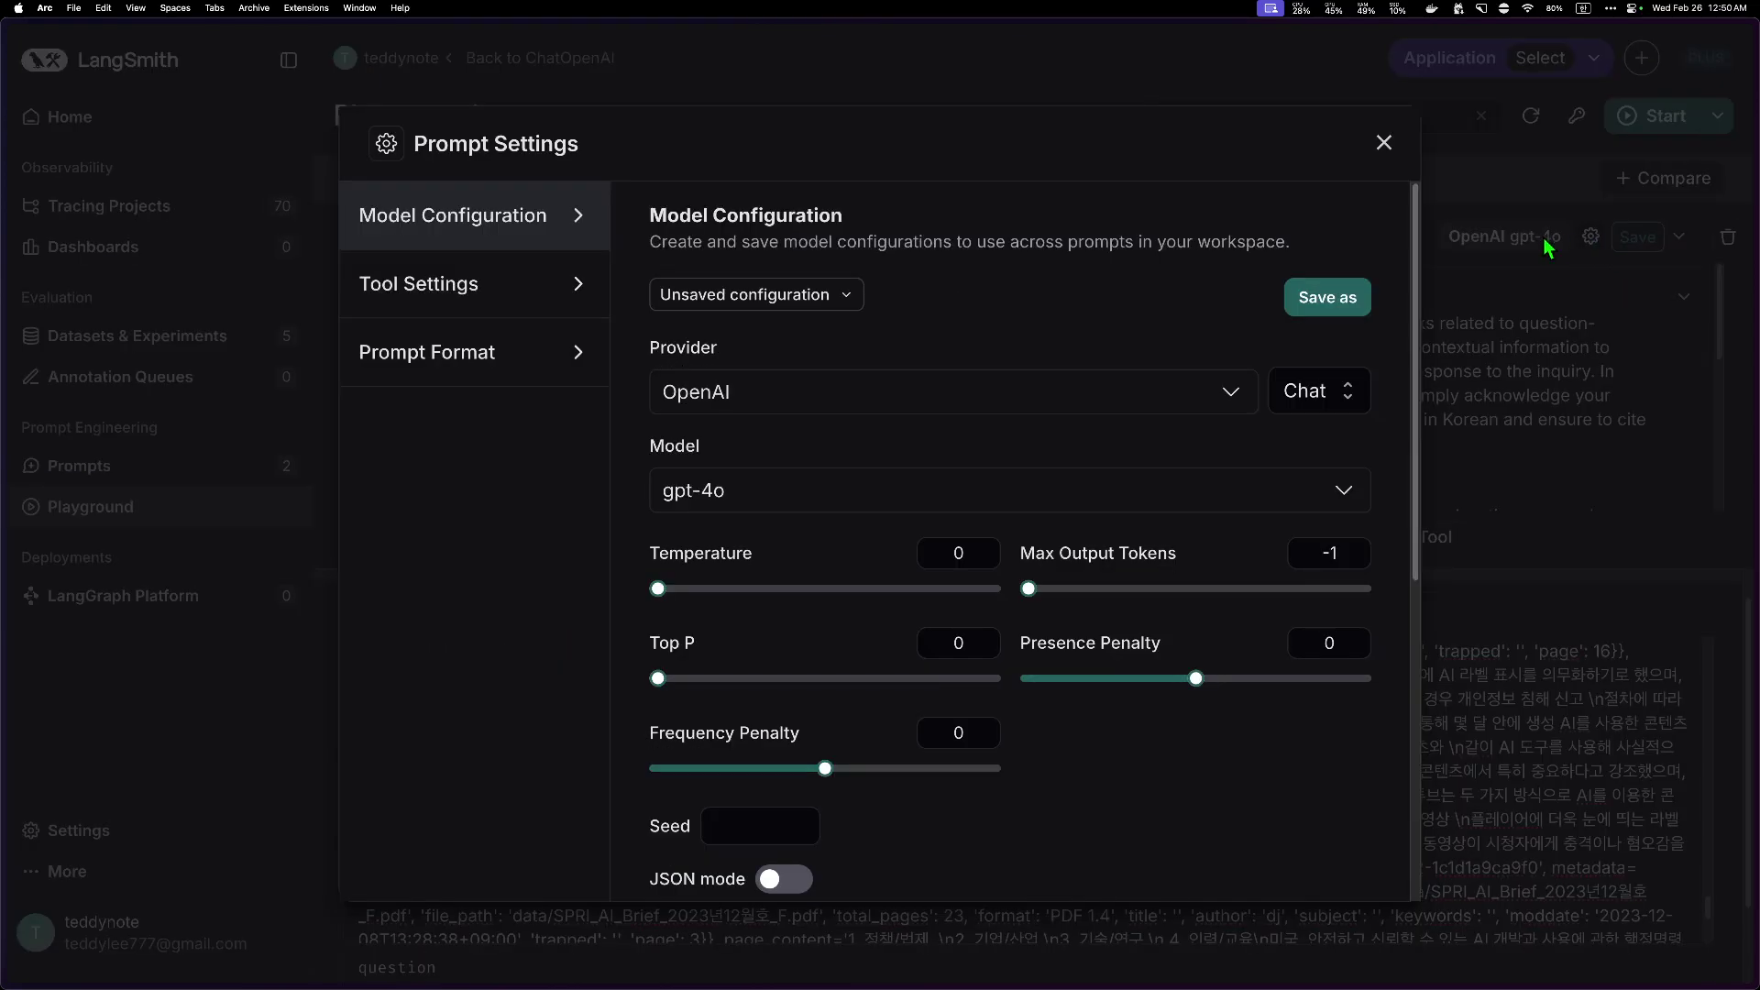
click(754, 294)
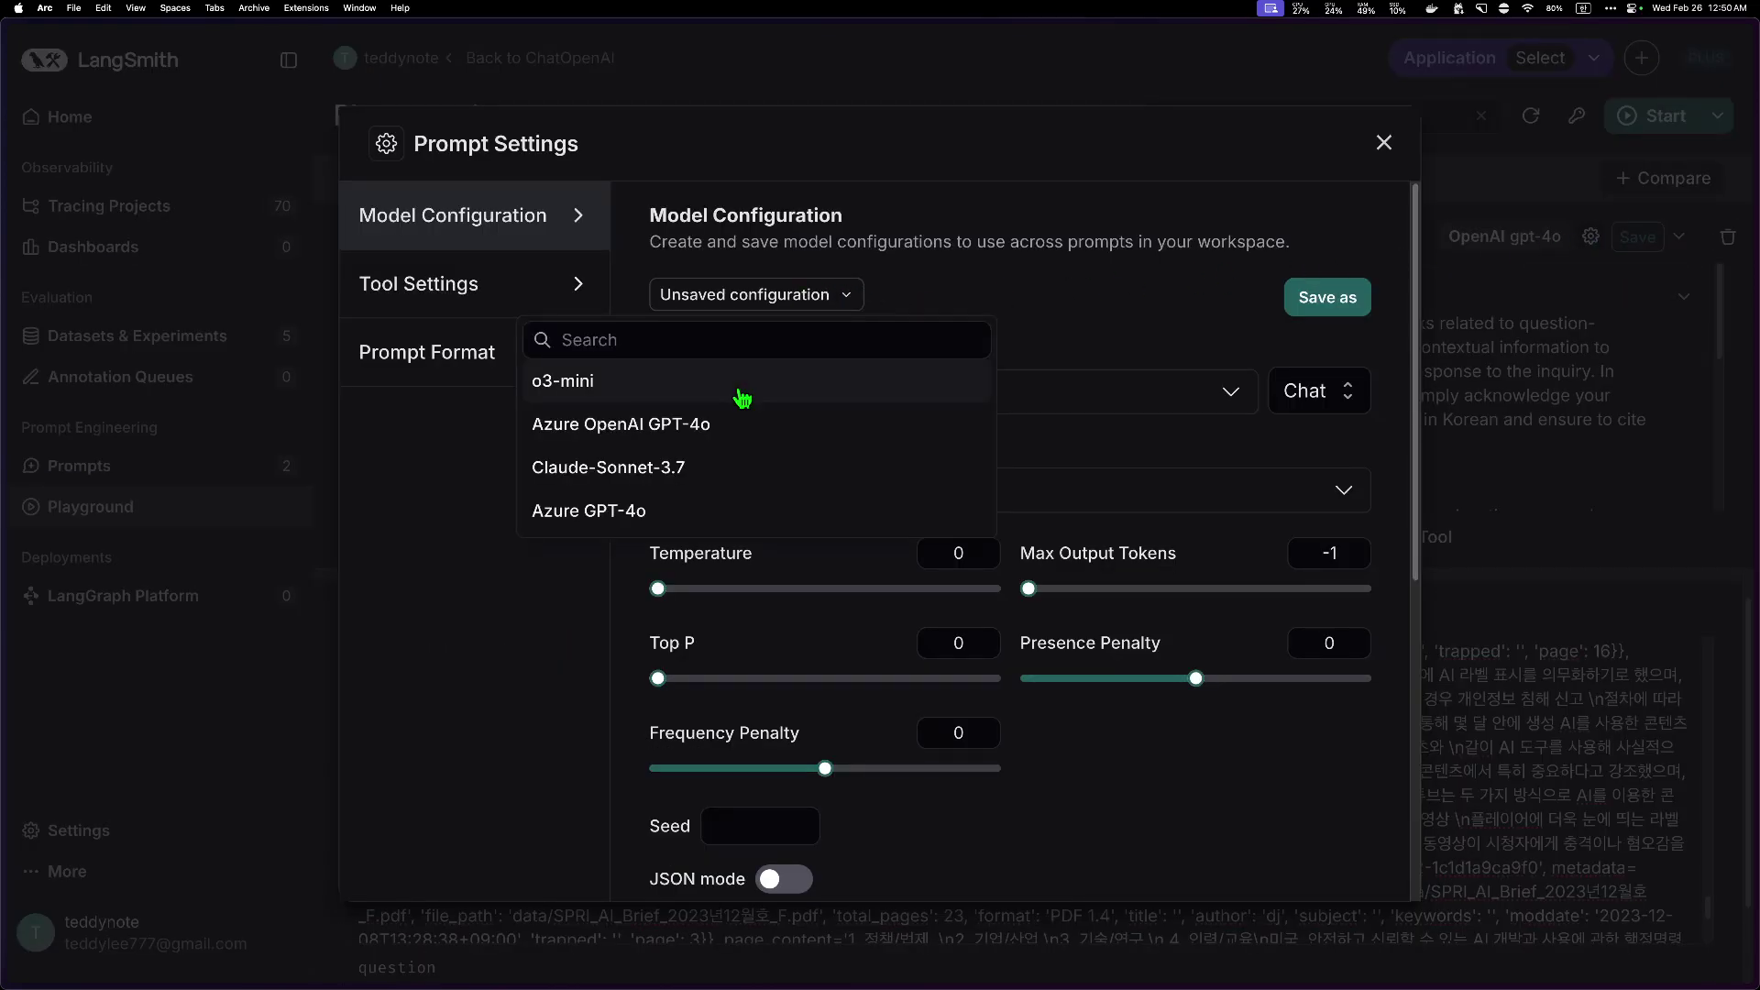
click(743, 383)
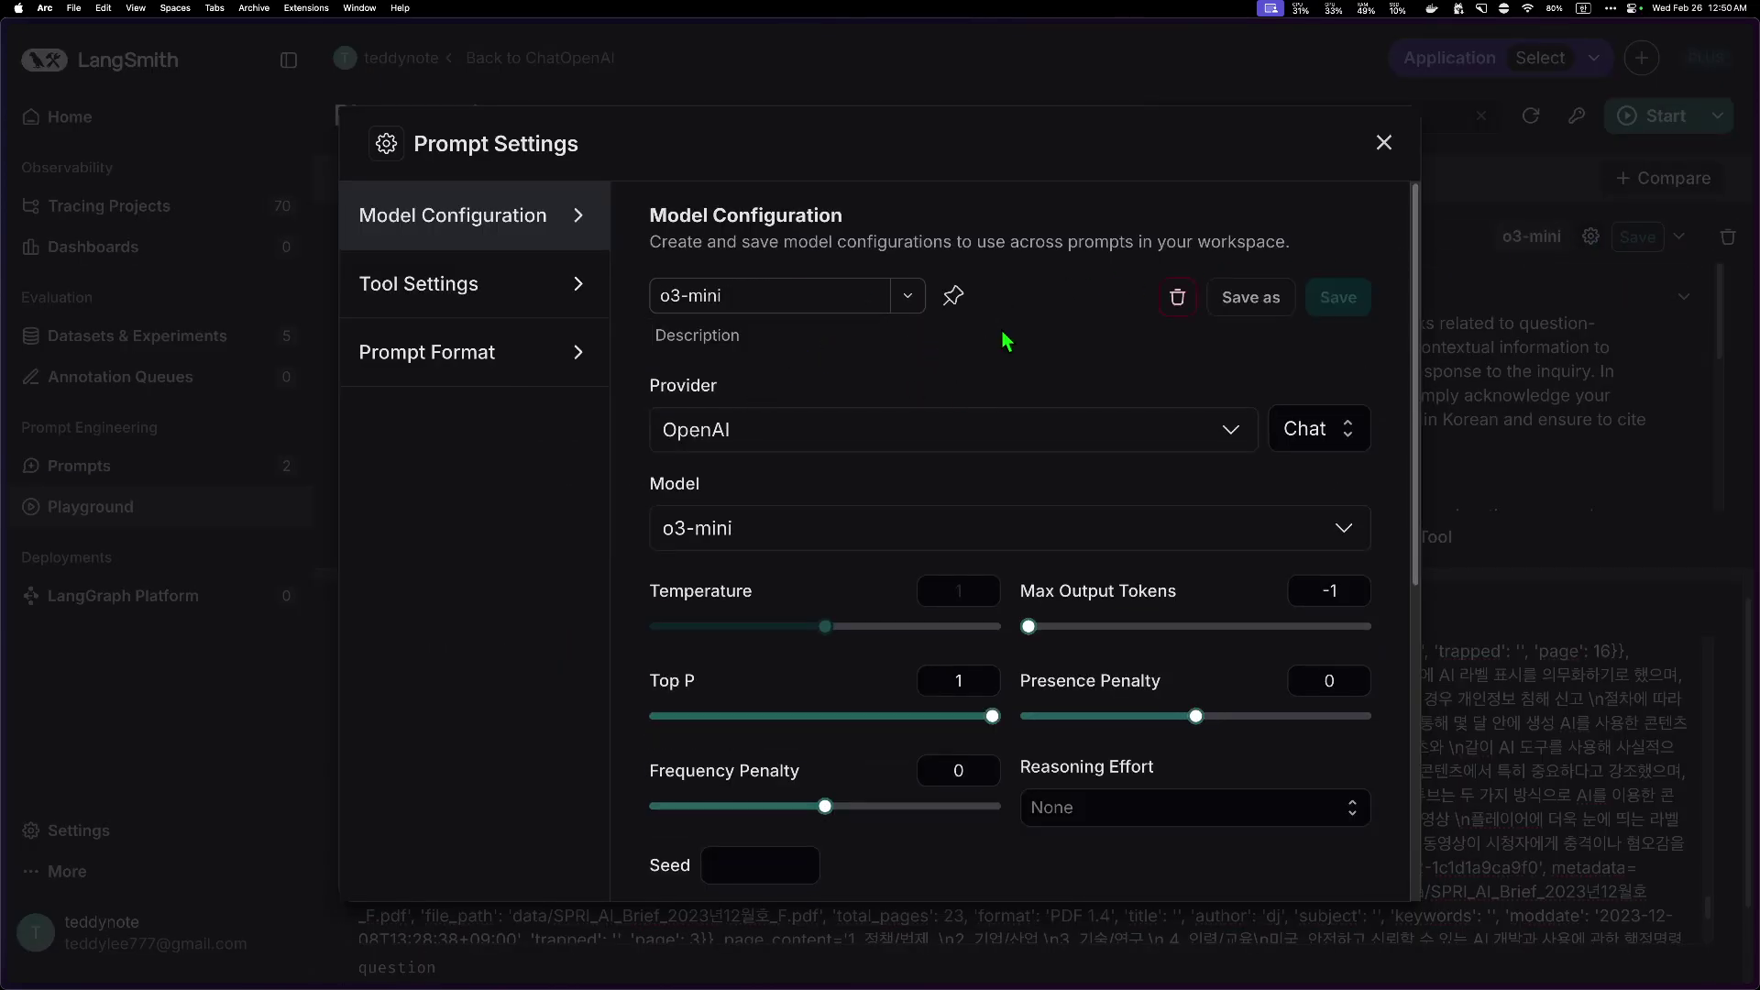
click(1383, 143)
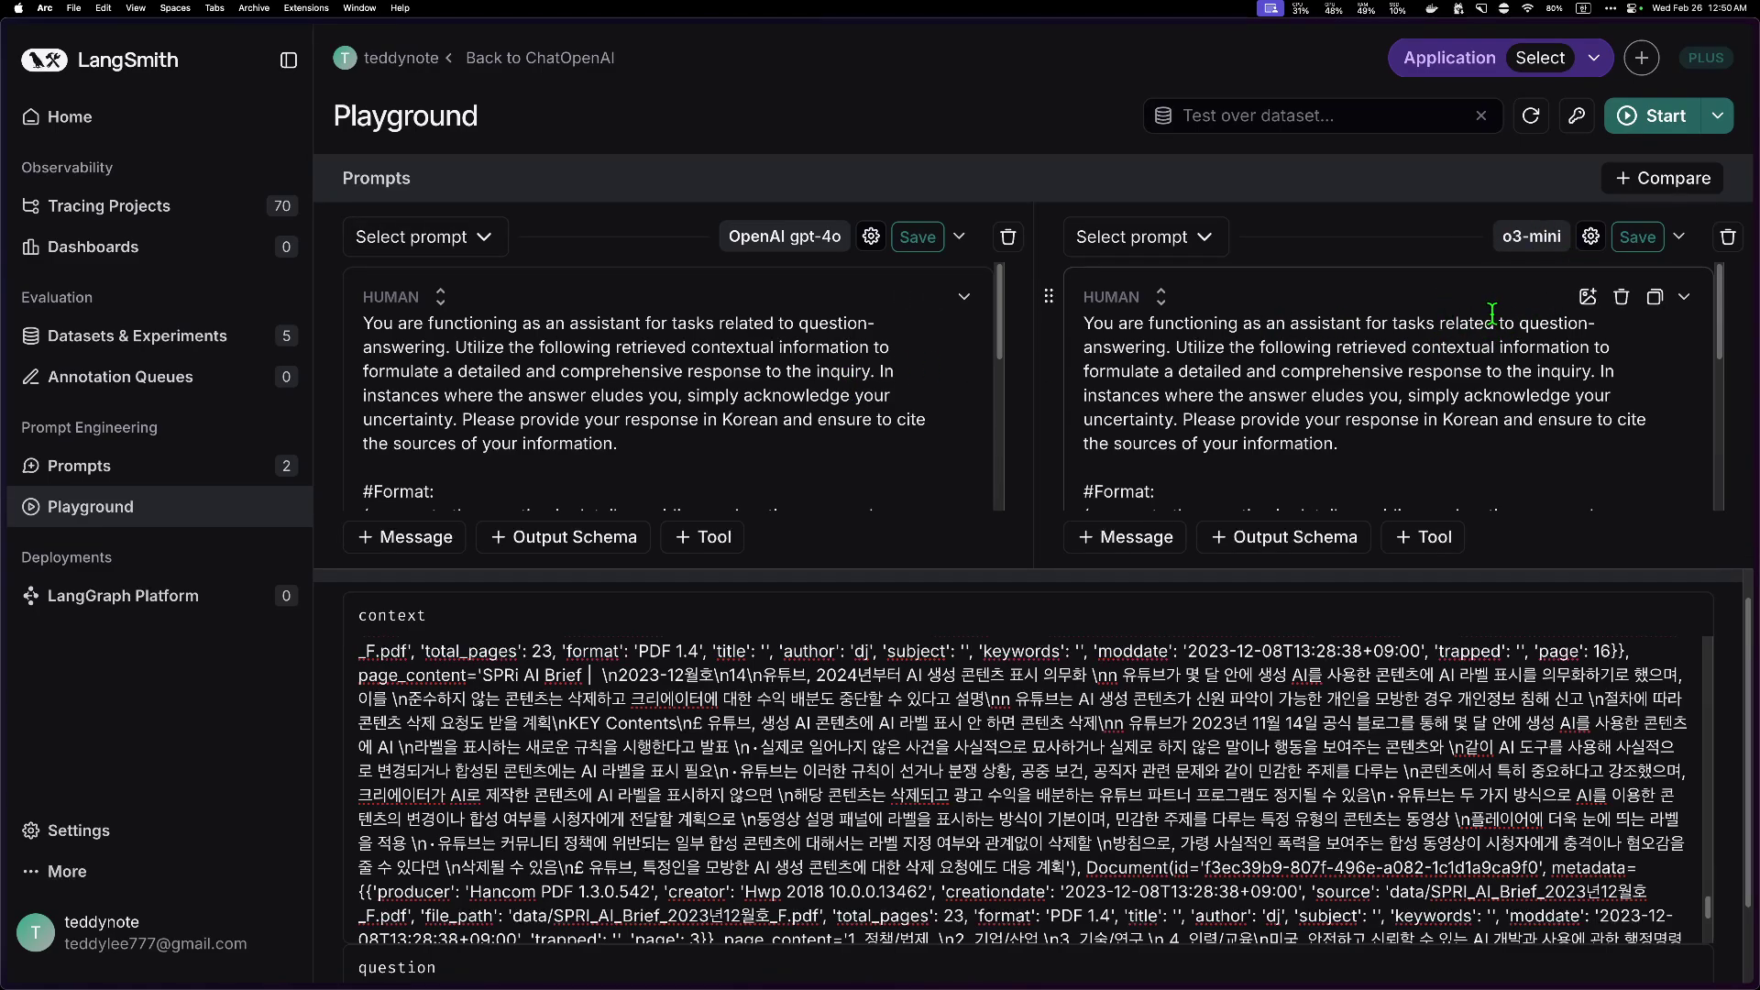
Step: Run the gpt-4o and o3-mini prompts side by side and check the output area below the inputs
scroll(1490, 366, down, 8)
scroll(683, 417, down, 8)
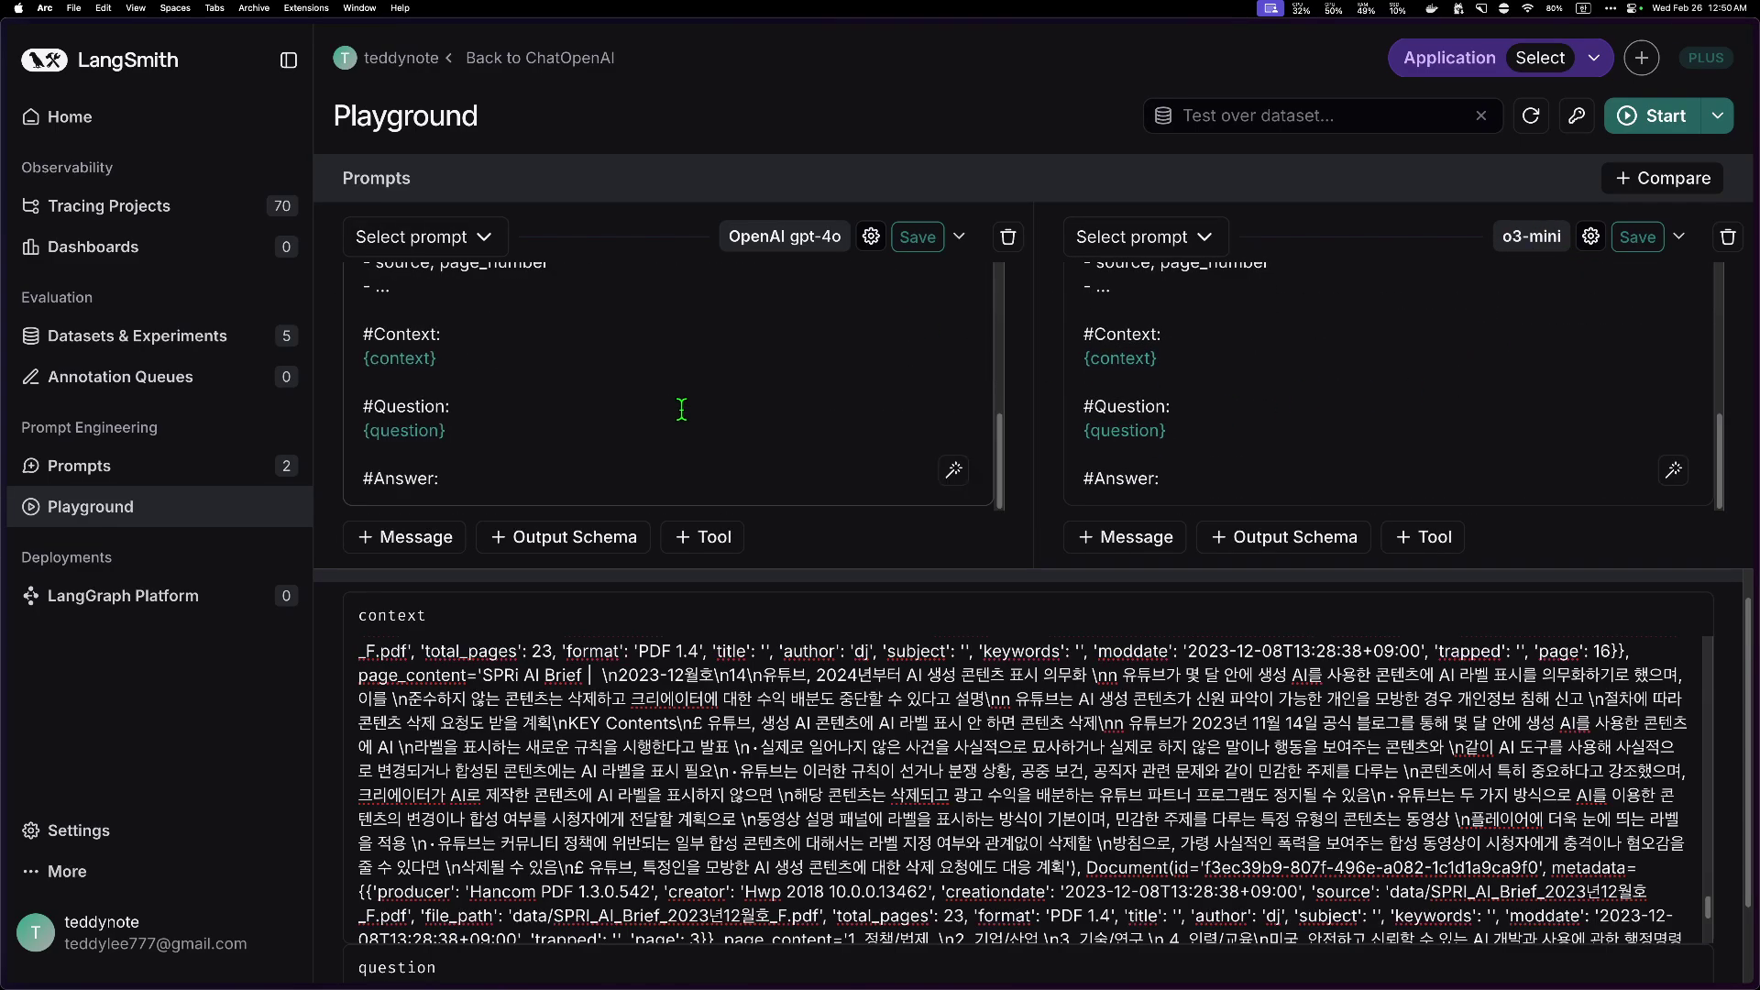
click(1630, 133)
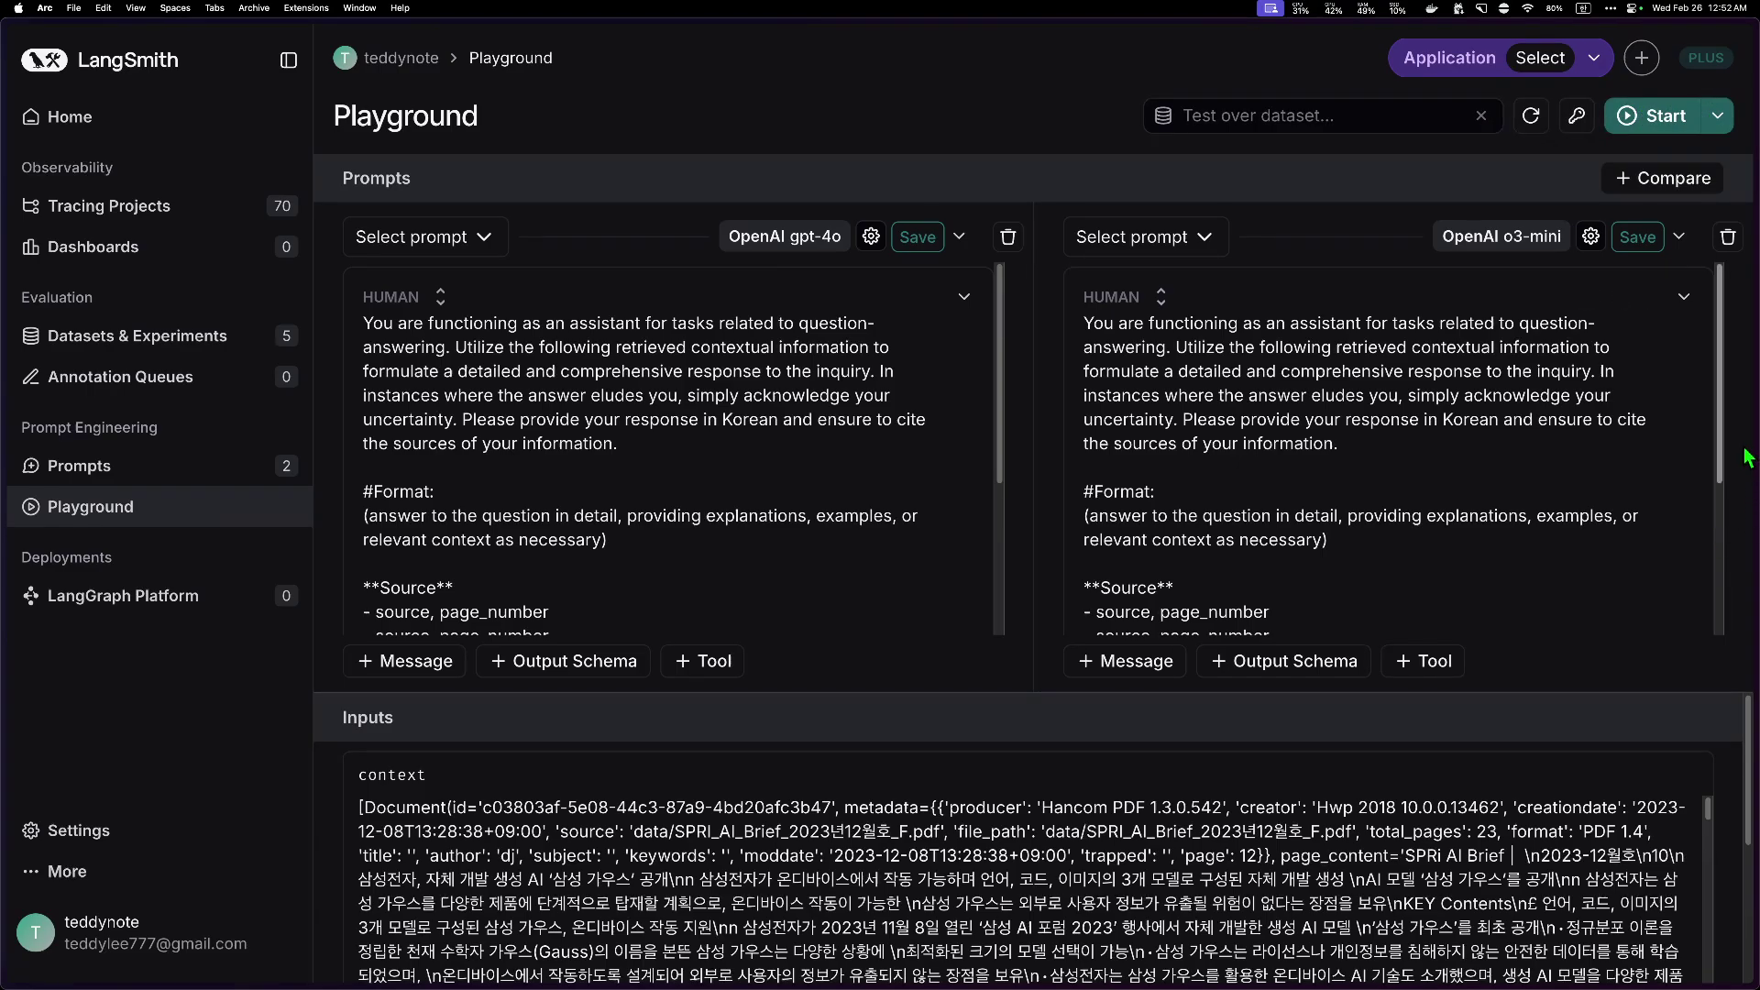
scroll(1741, 745, down, 5)
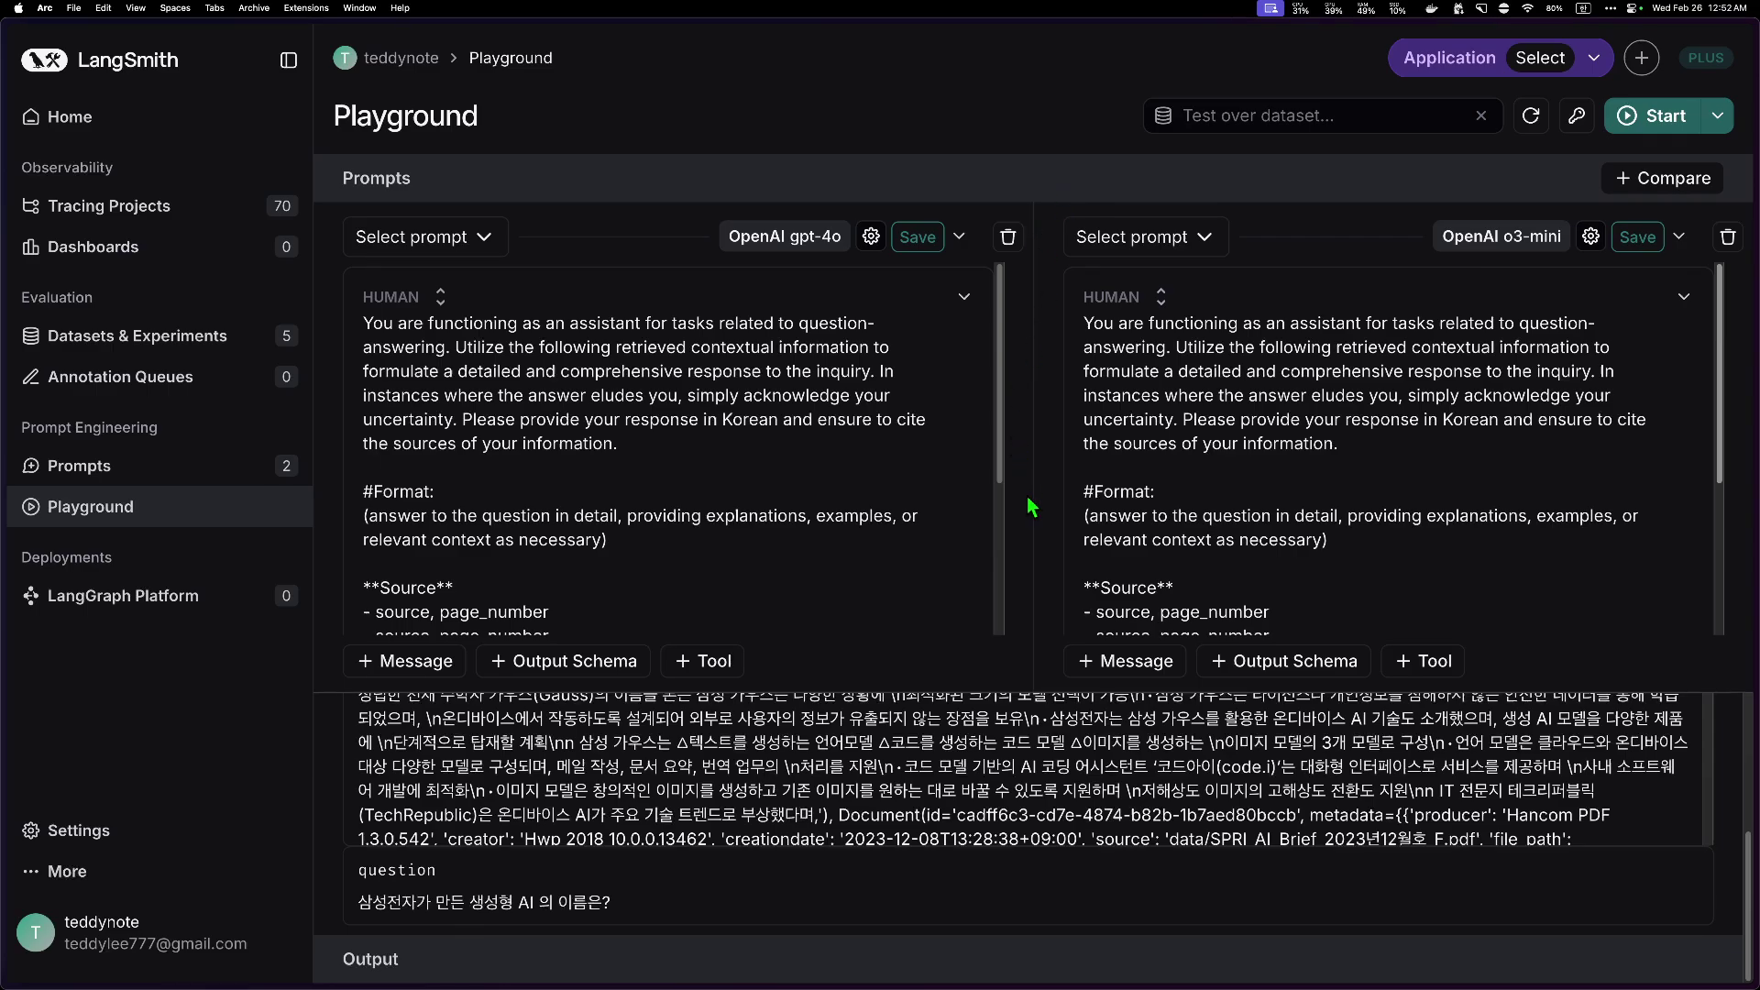
scroll(678, 815, down, 10)
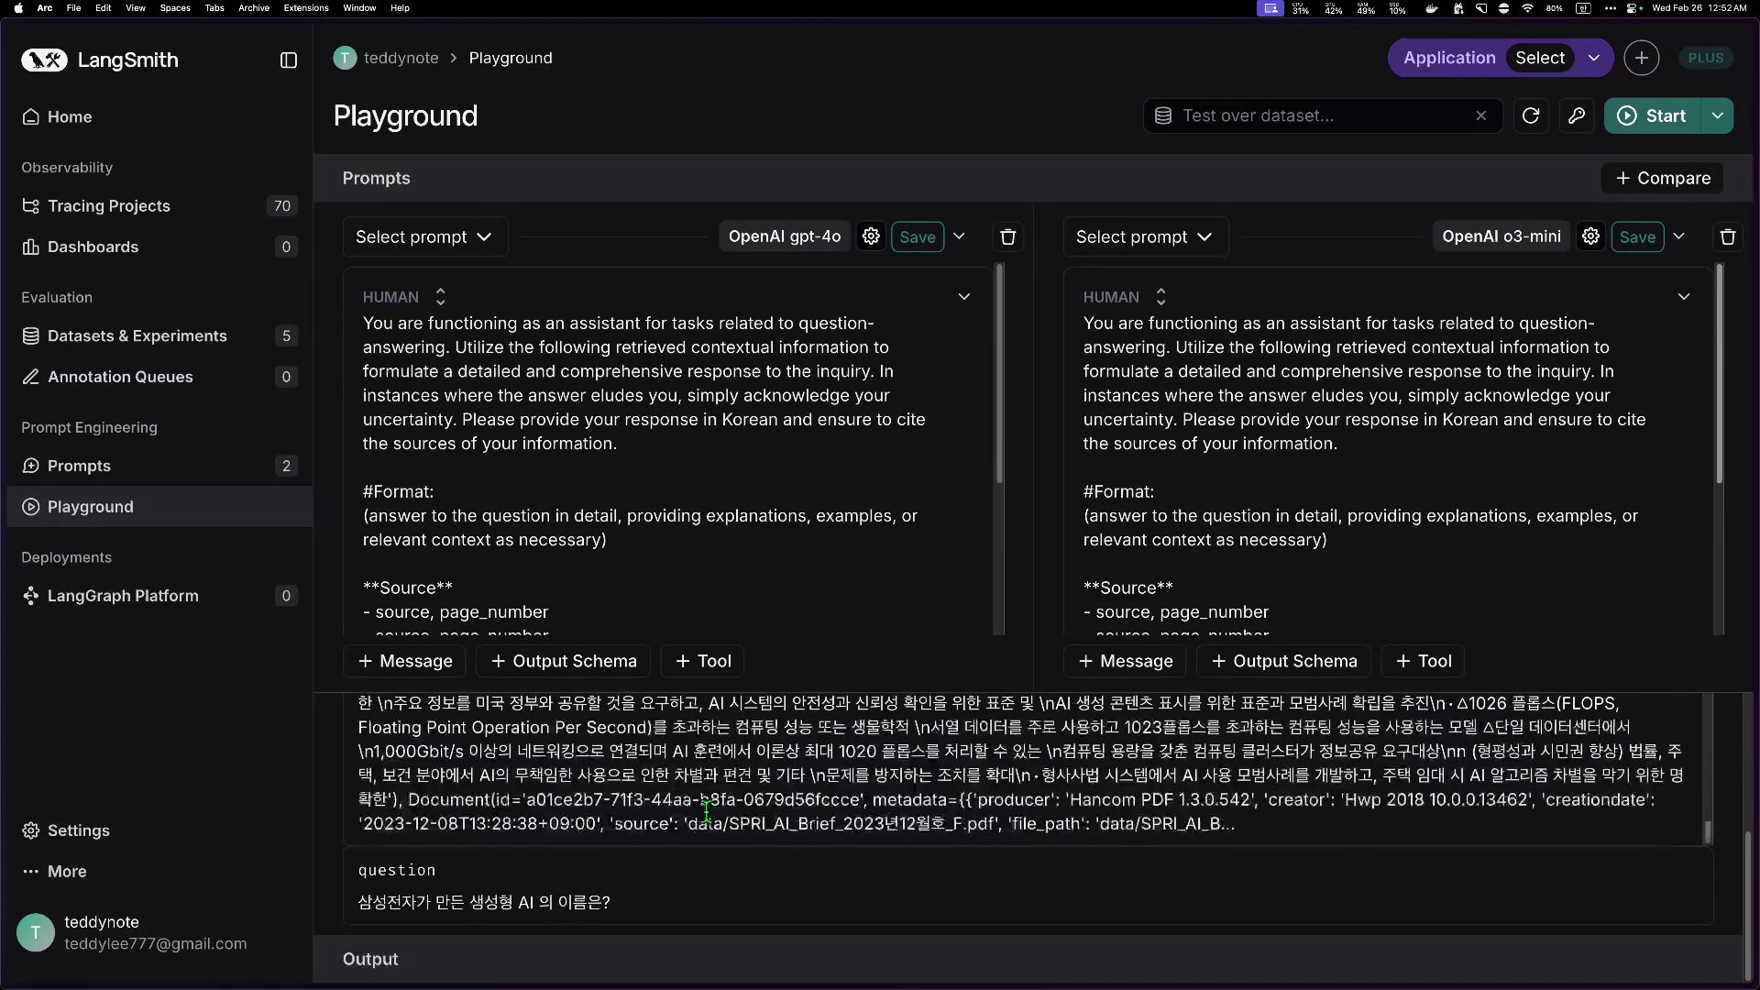
key(super+minus)
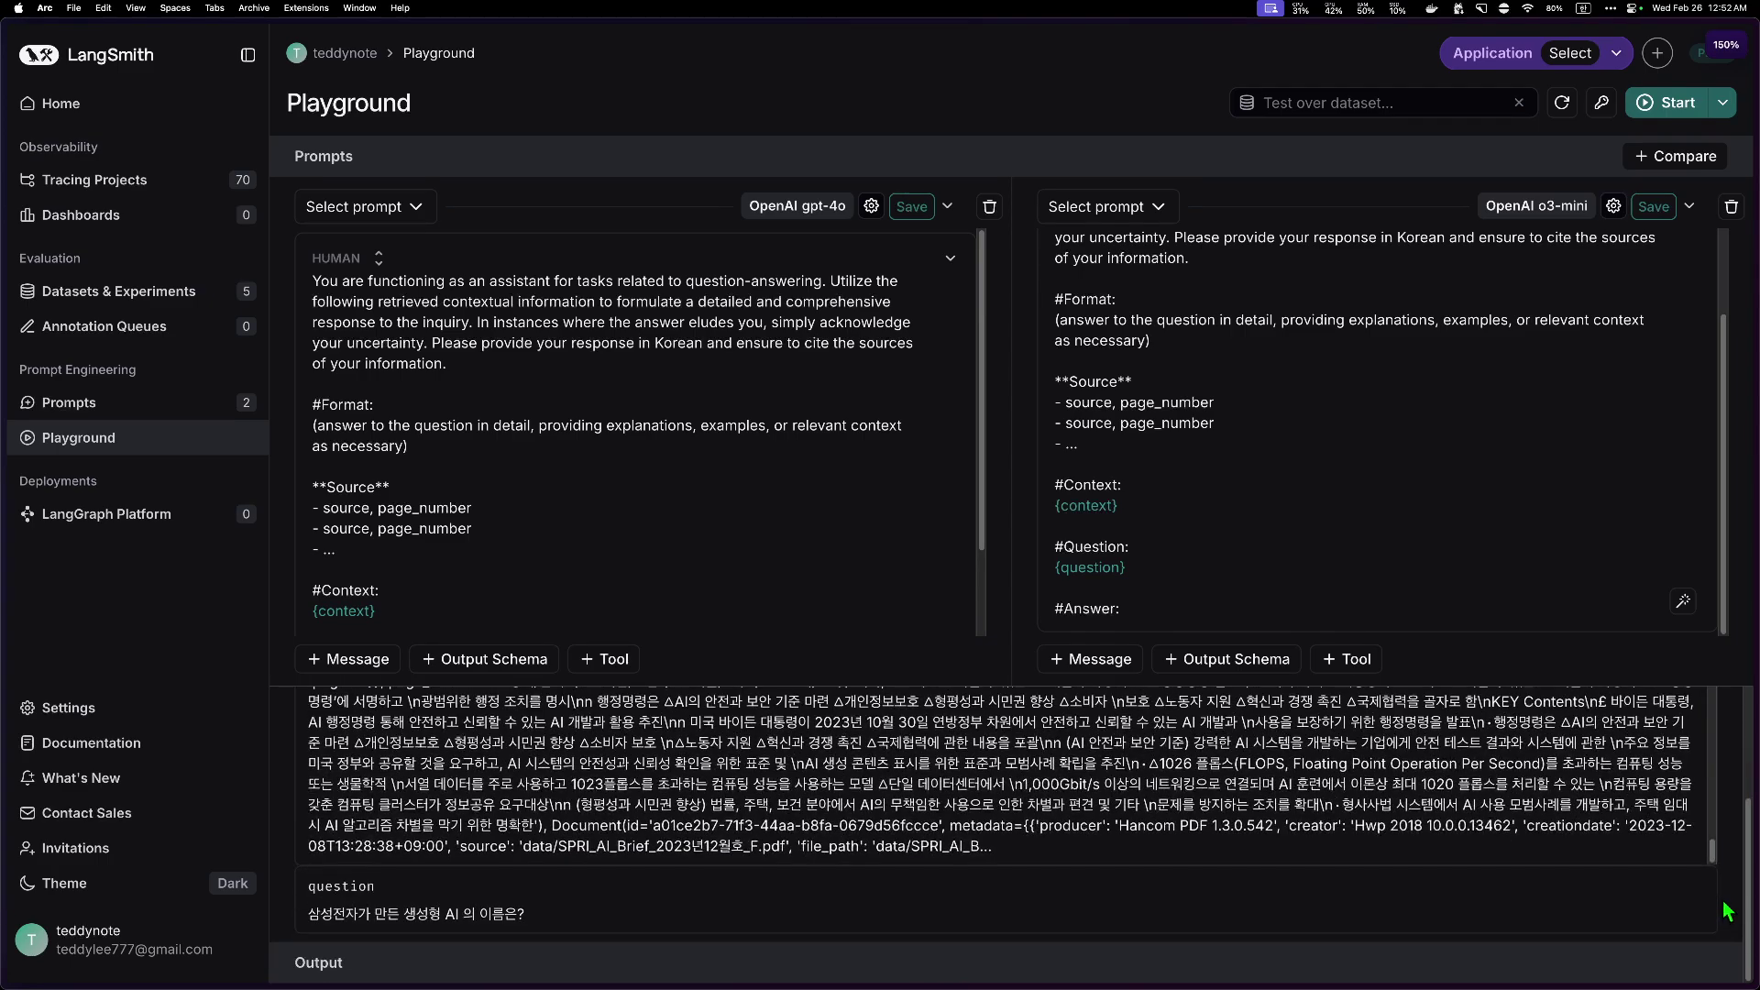
key(super+equal)
key(super+equal)
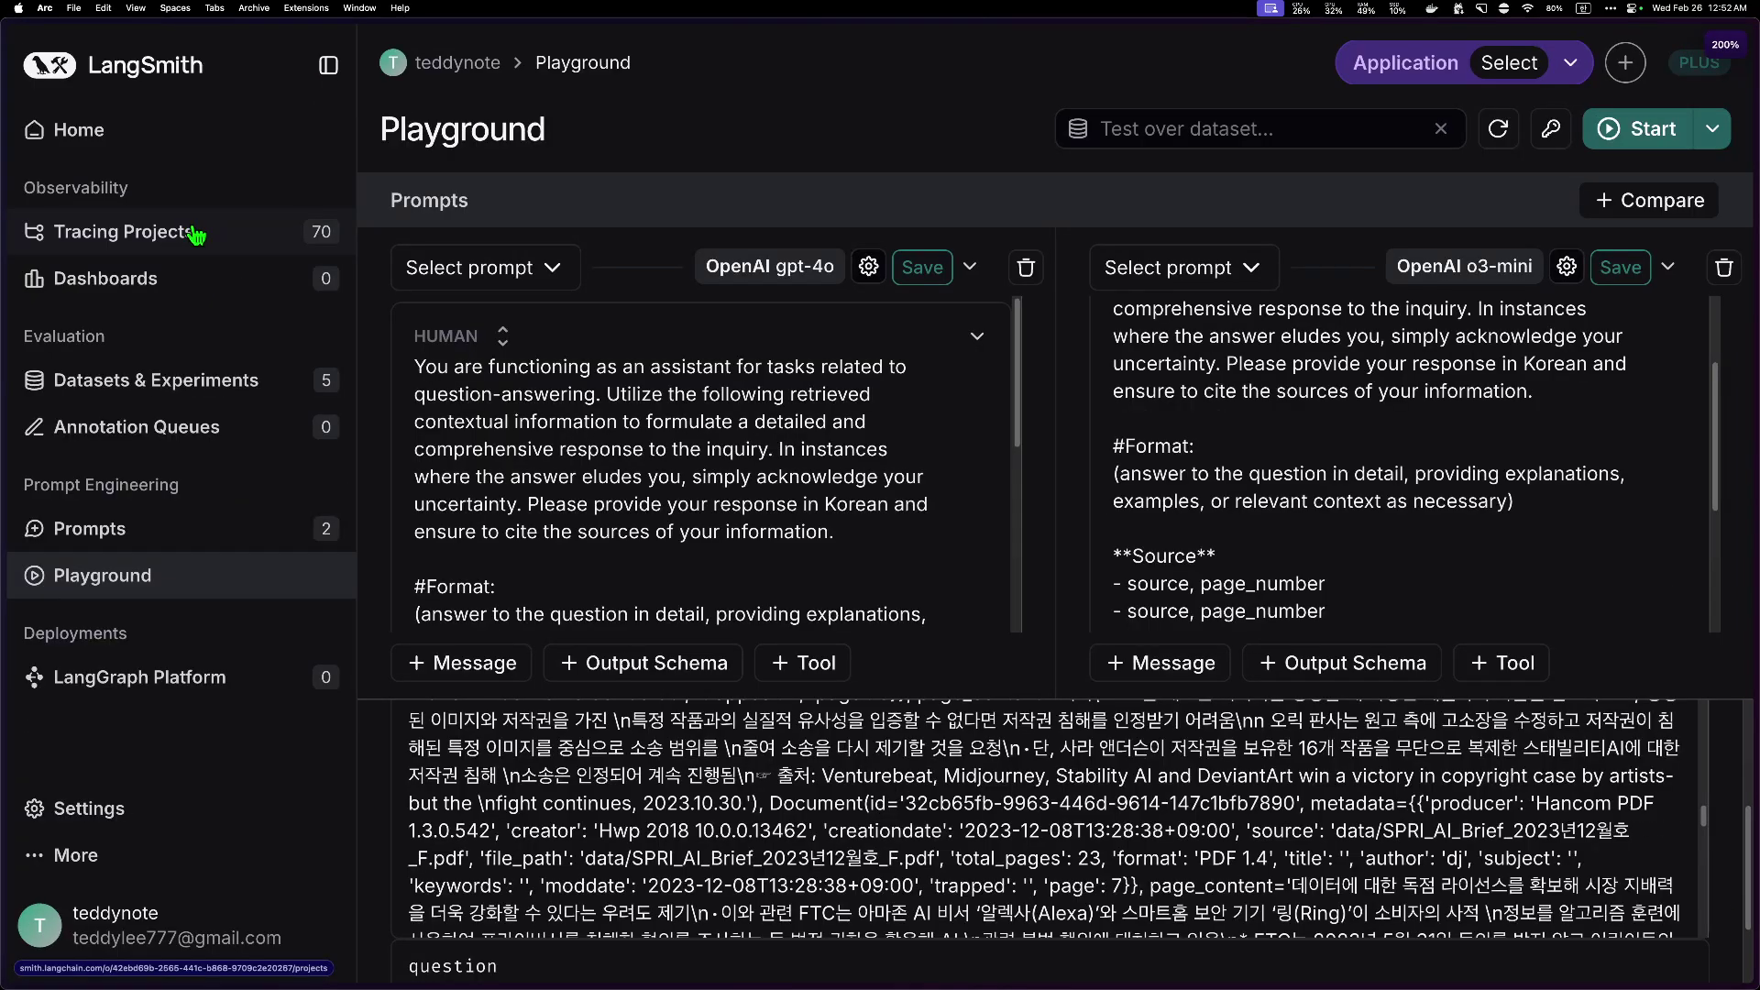
Step: Open the latest run in the playground tracing project, render its output in the Default format, and read the gpt-4o answer
click(195, 235)
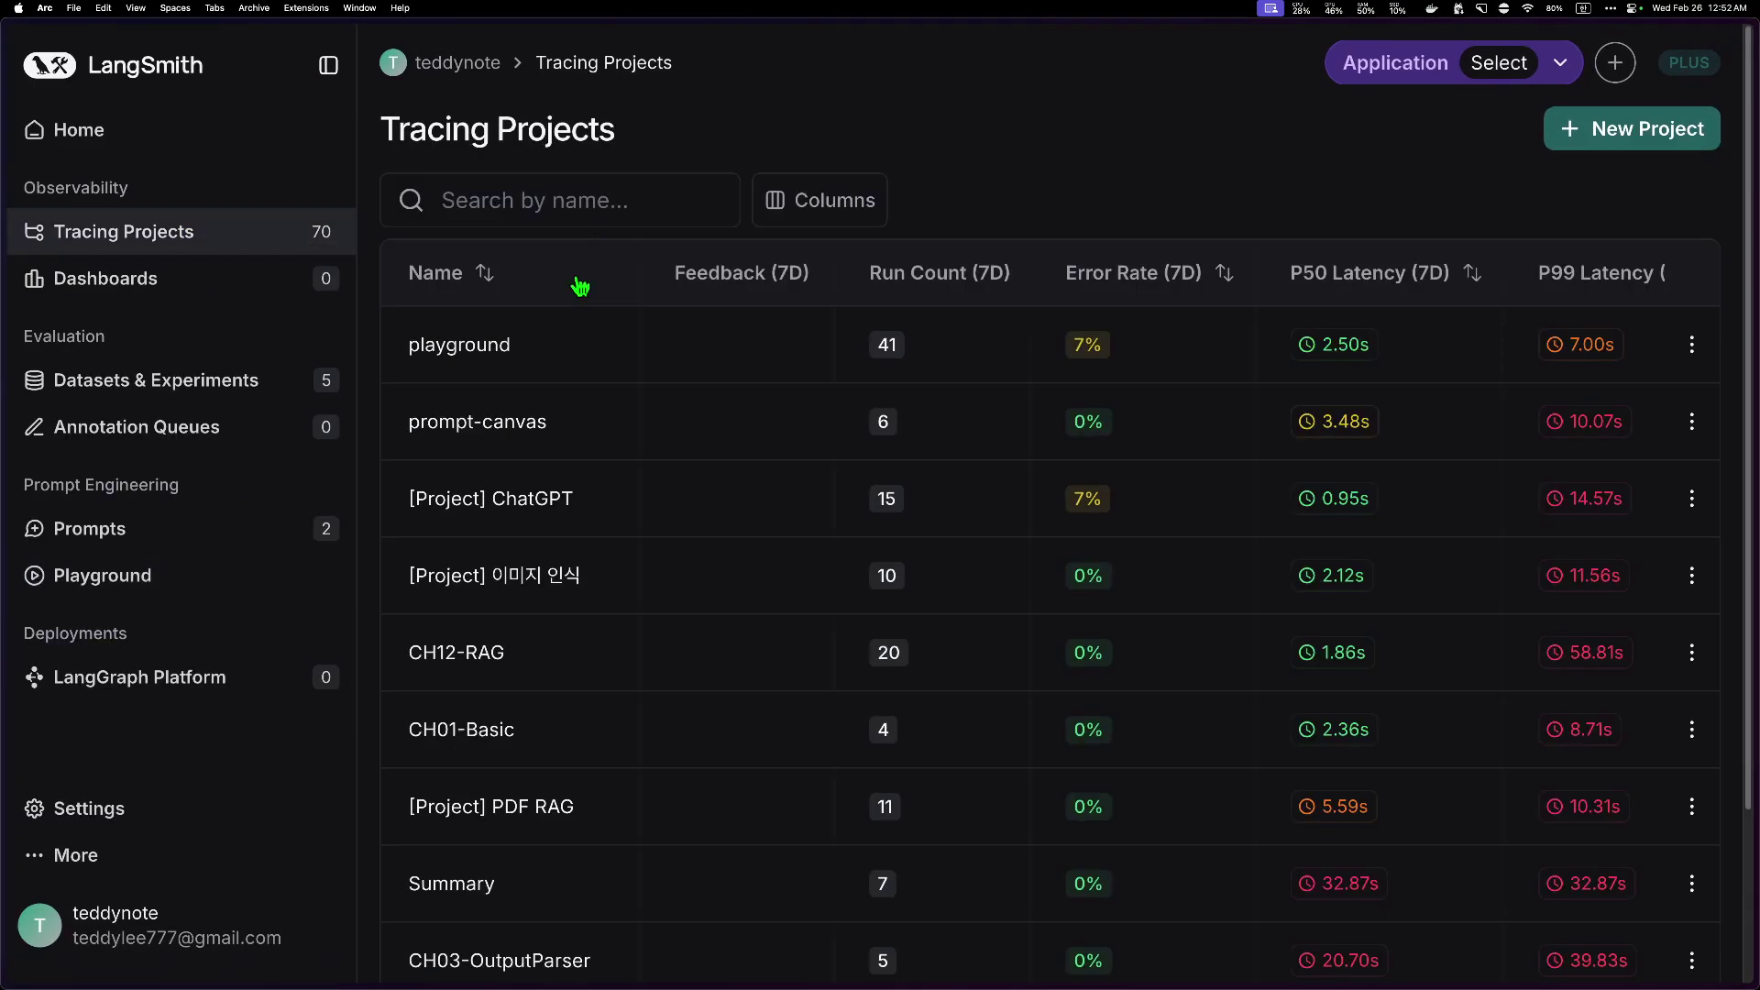
click(488, 355)
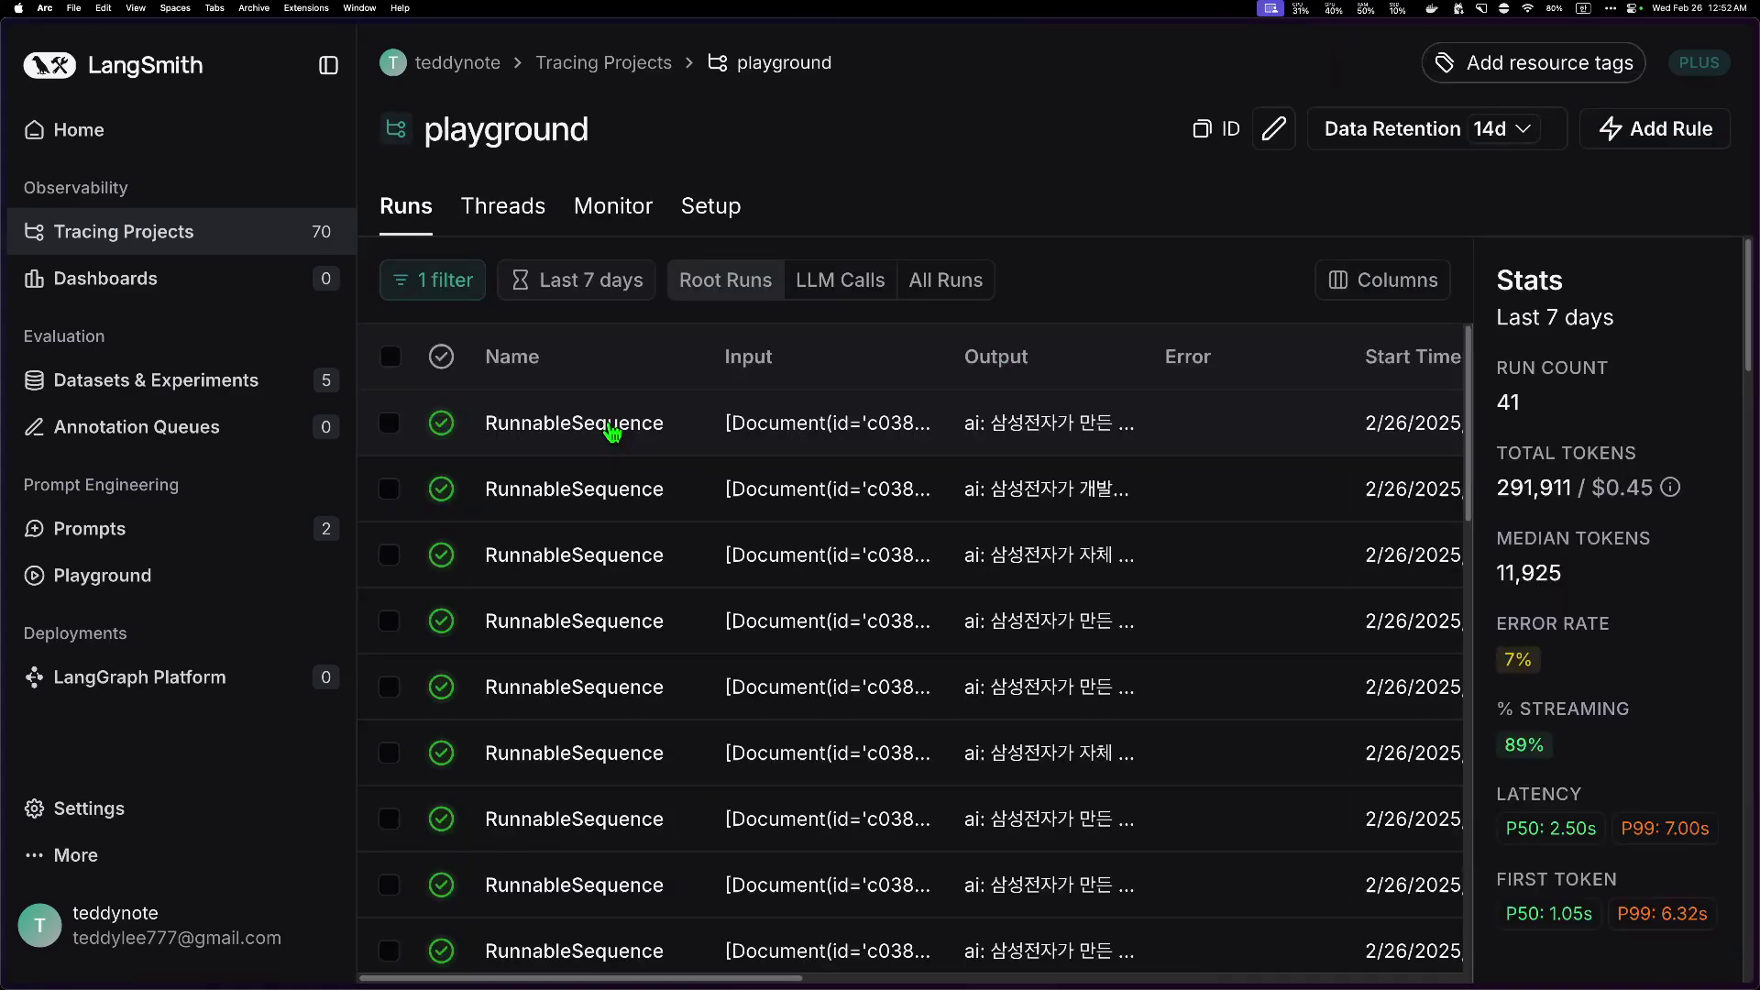
click(613, 431)
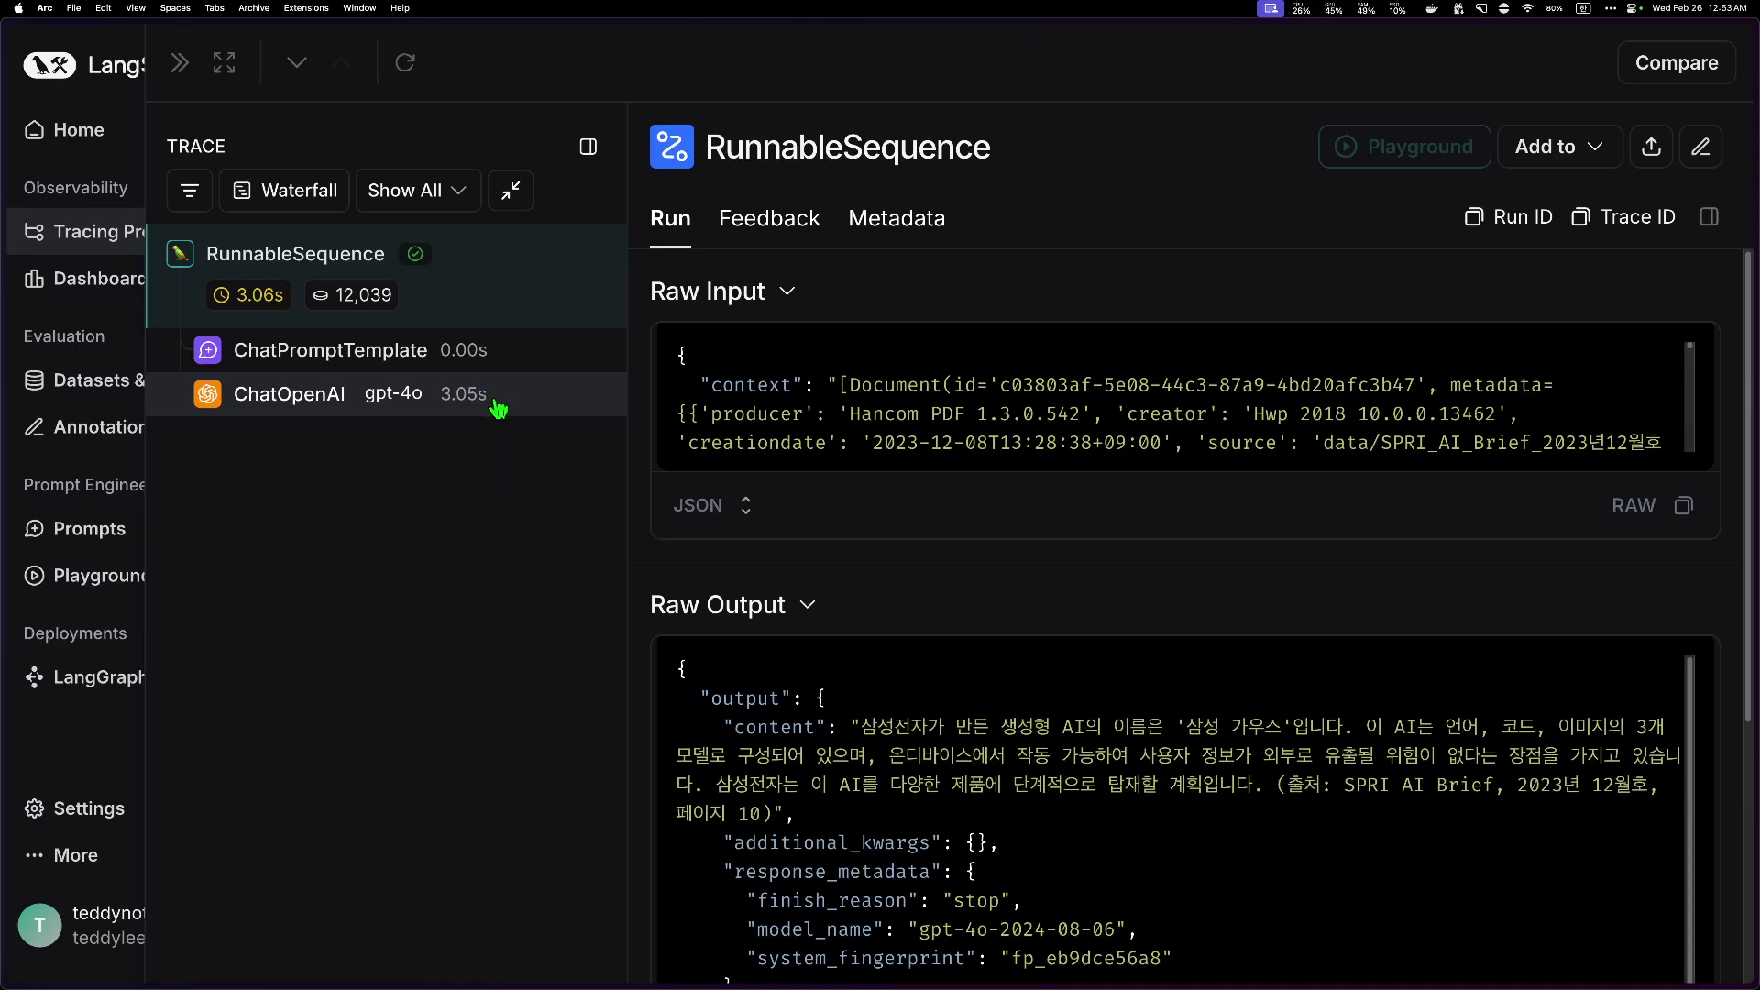
scroll(917, 642, down, 3)
drag(858, 589, 783, 676)
click(754, 475)
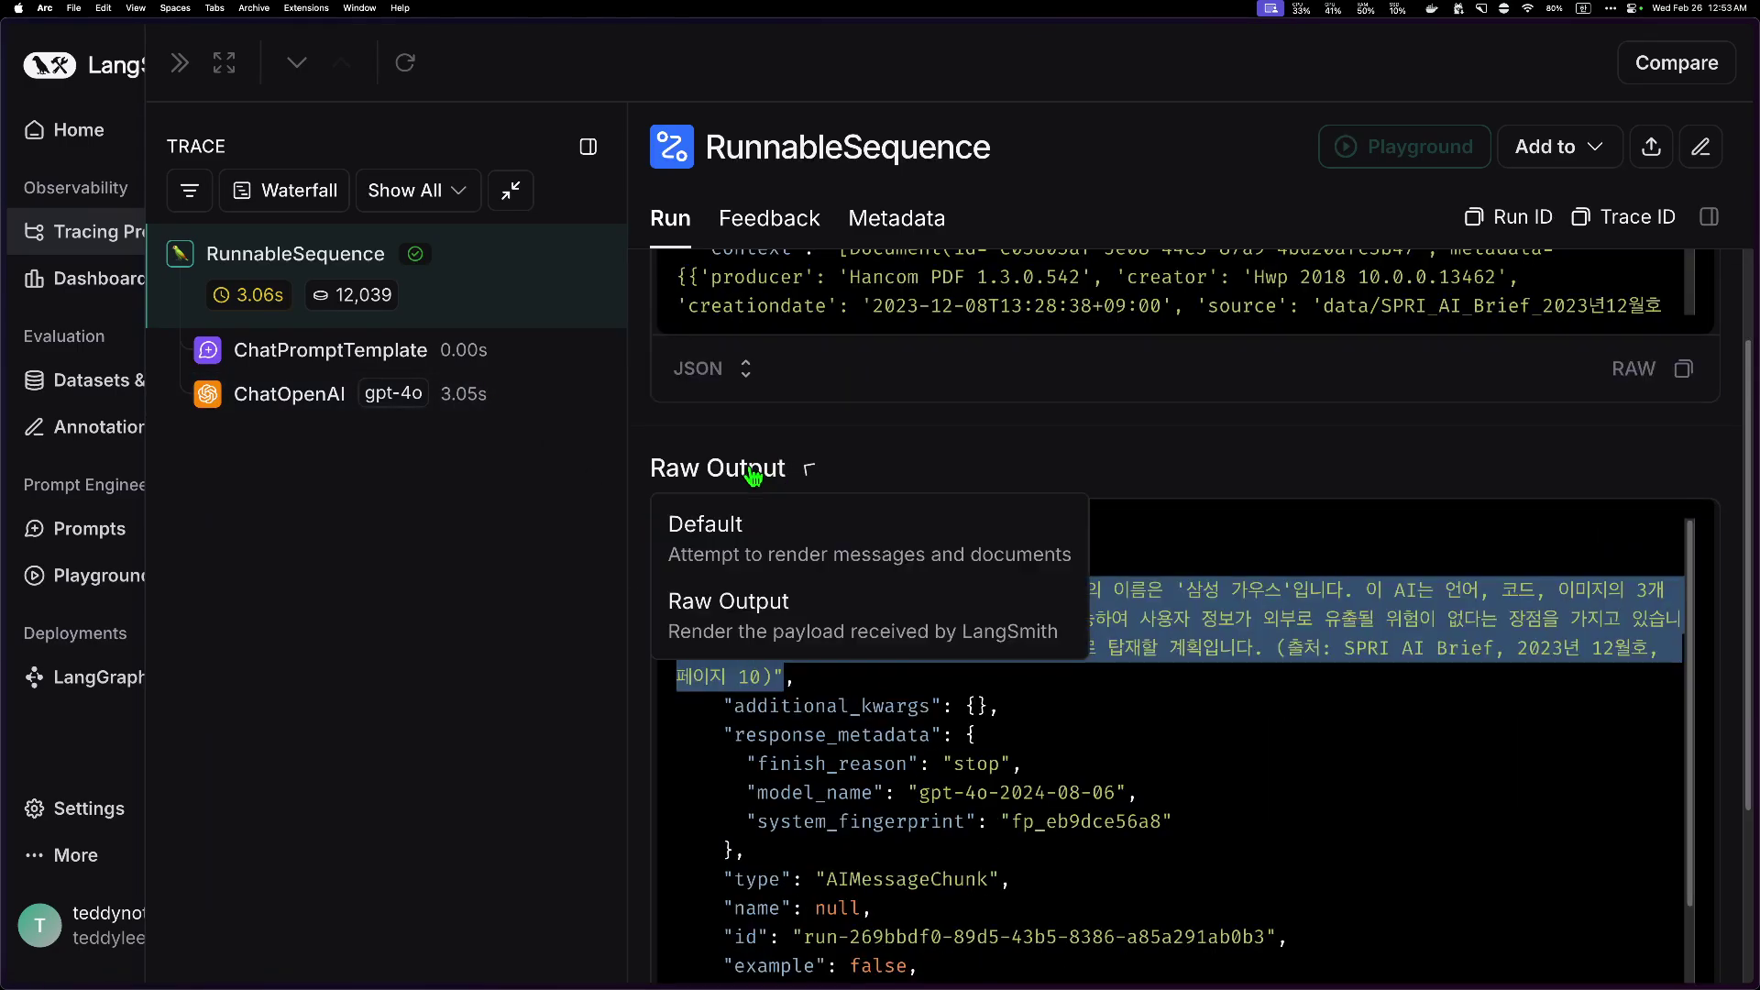
click(746, 541)
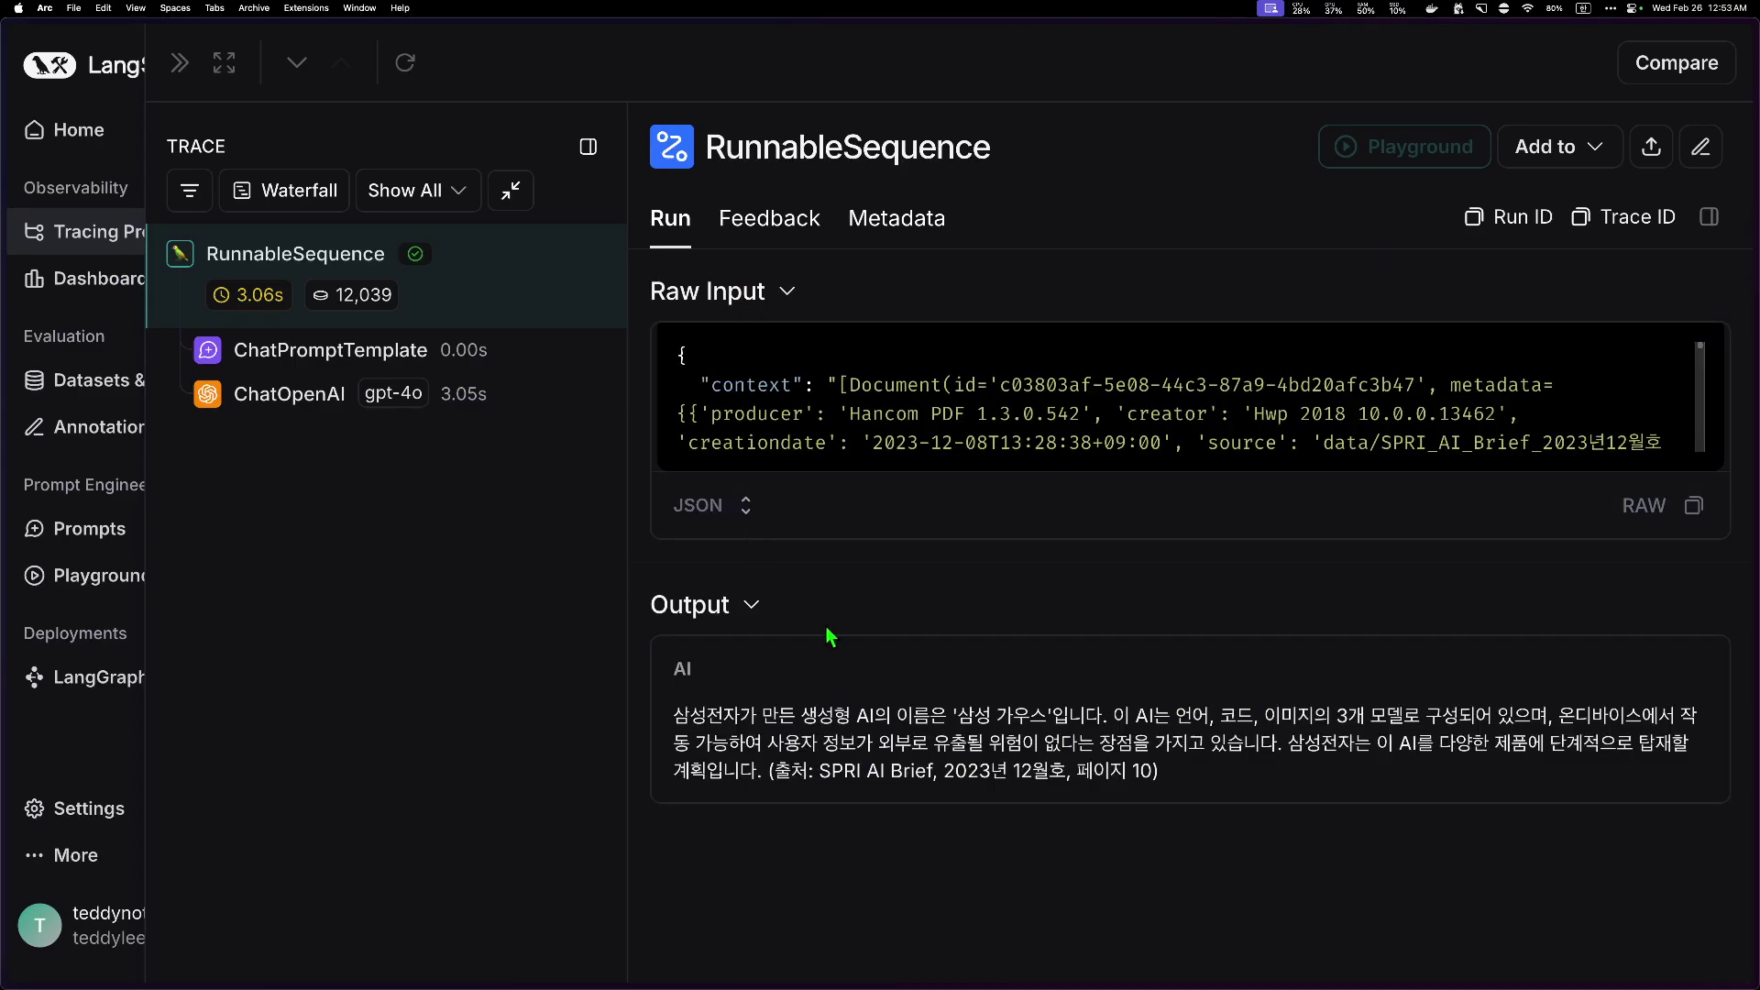
drag(672, 714, 1181, 773)
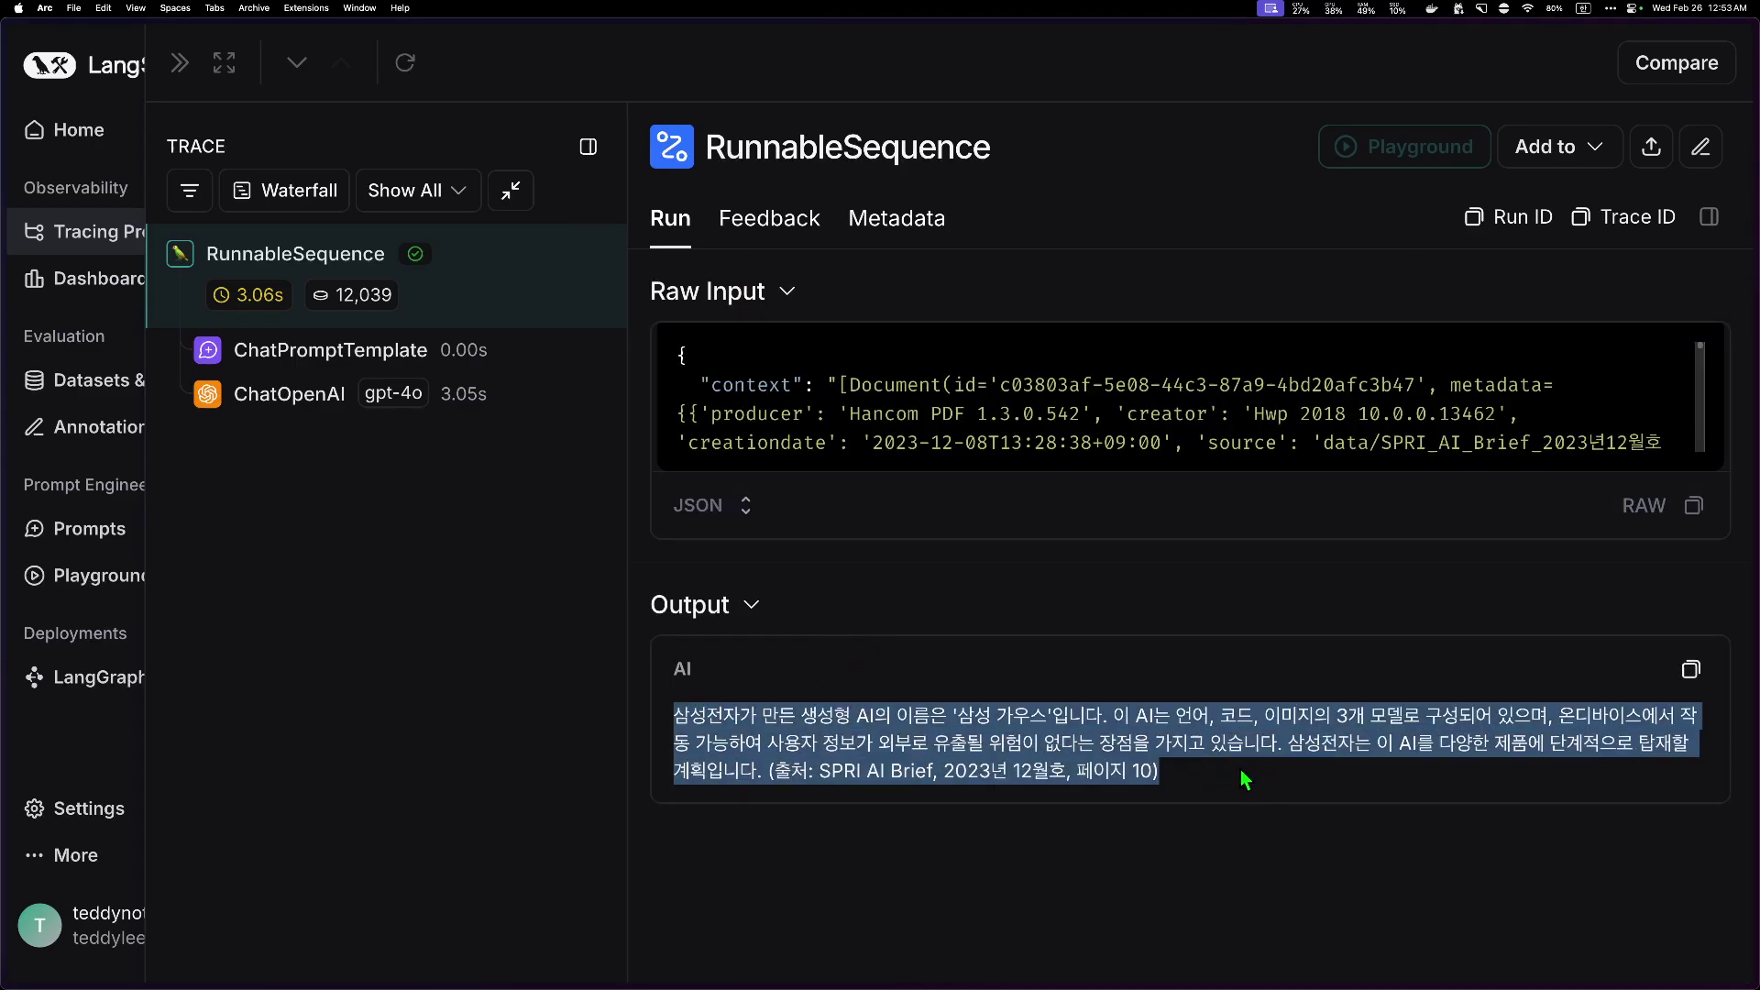
key(Escape)
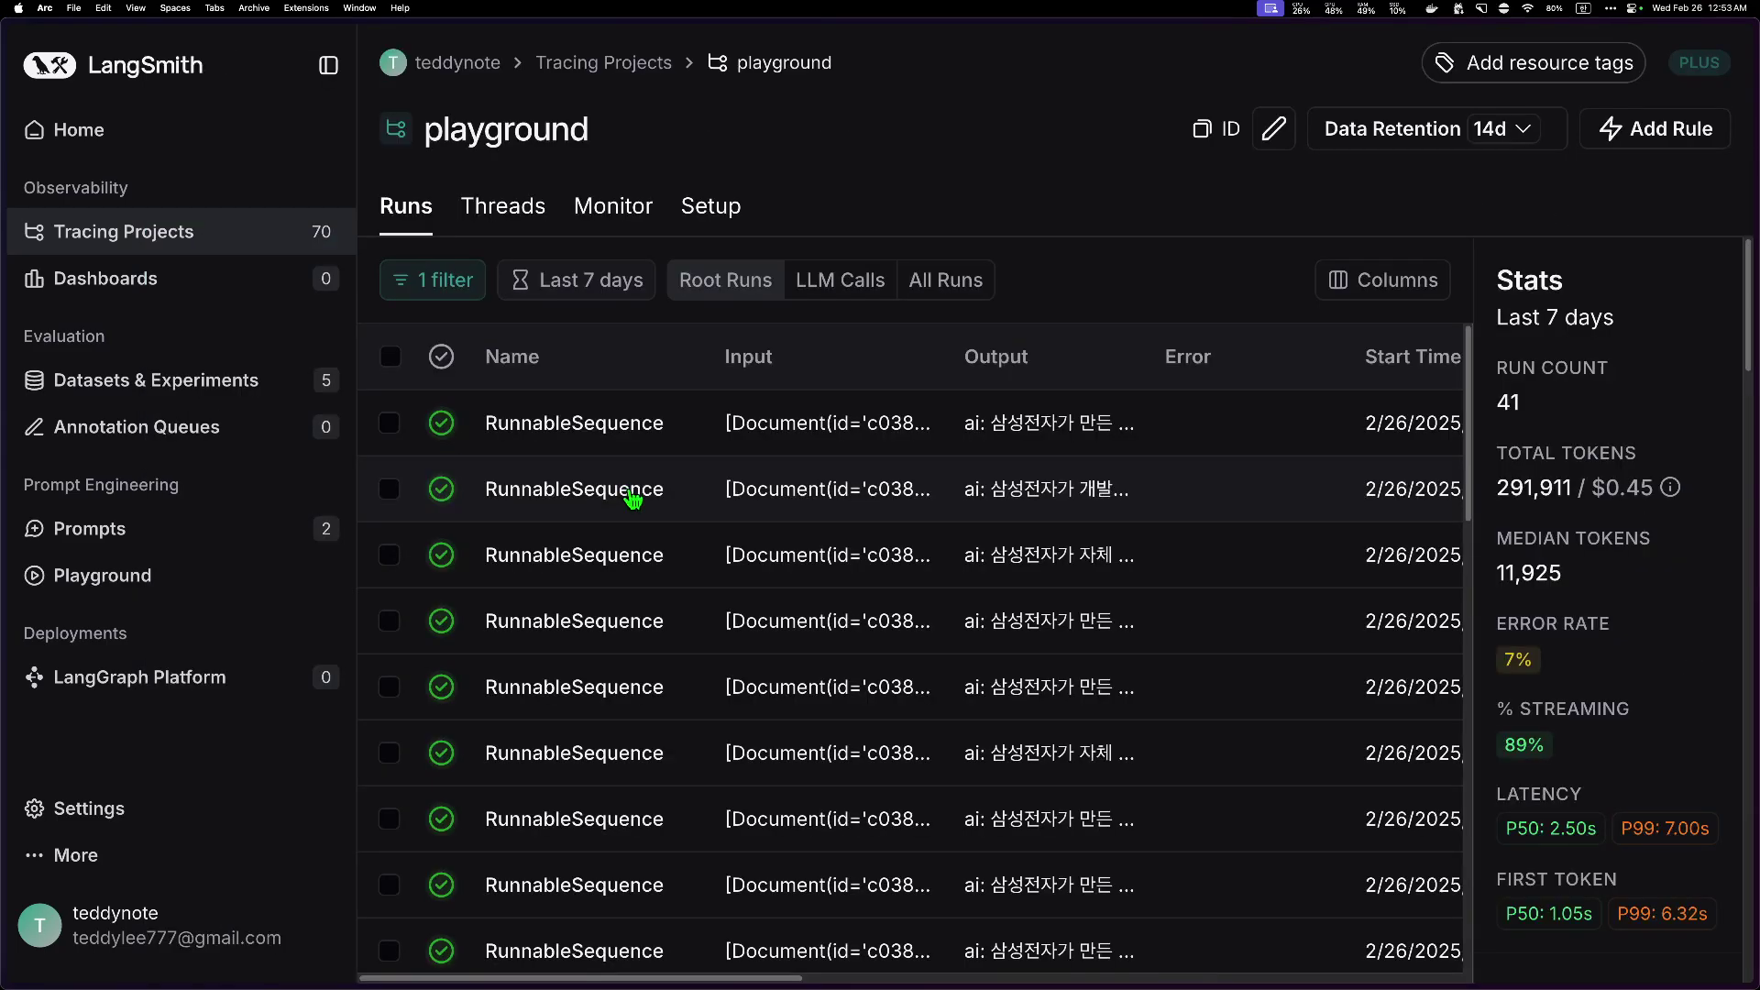
Step: Open the o3-mini run, read its answer and listed sources, and compare the metrics in the runs list
click(633, 498)
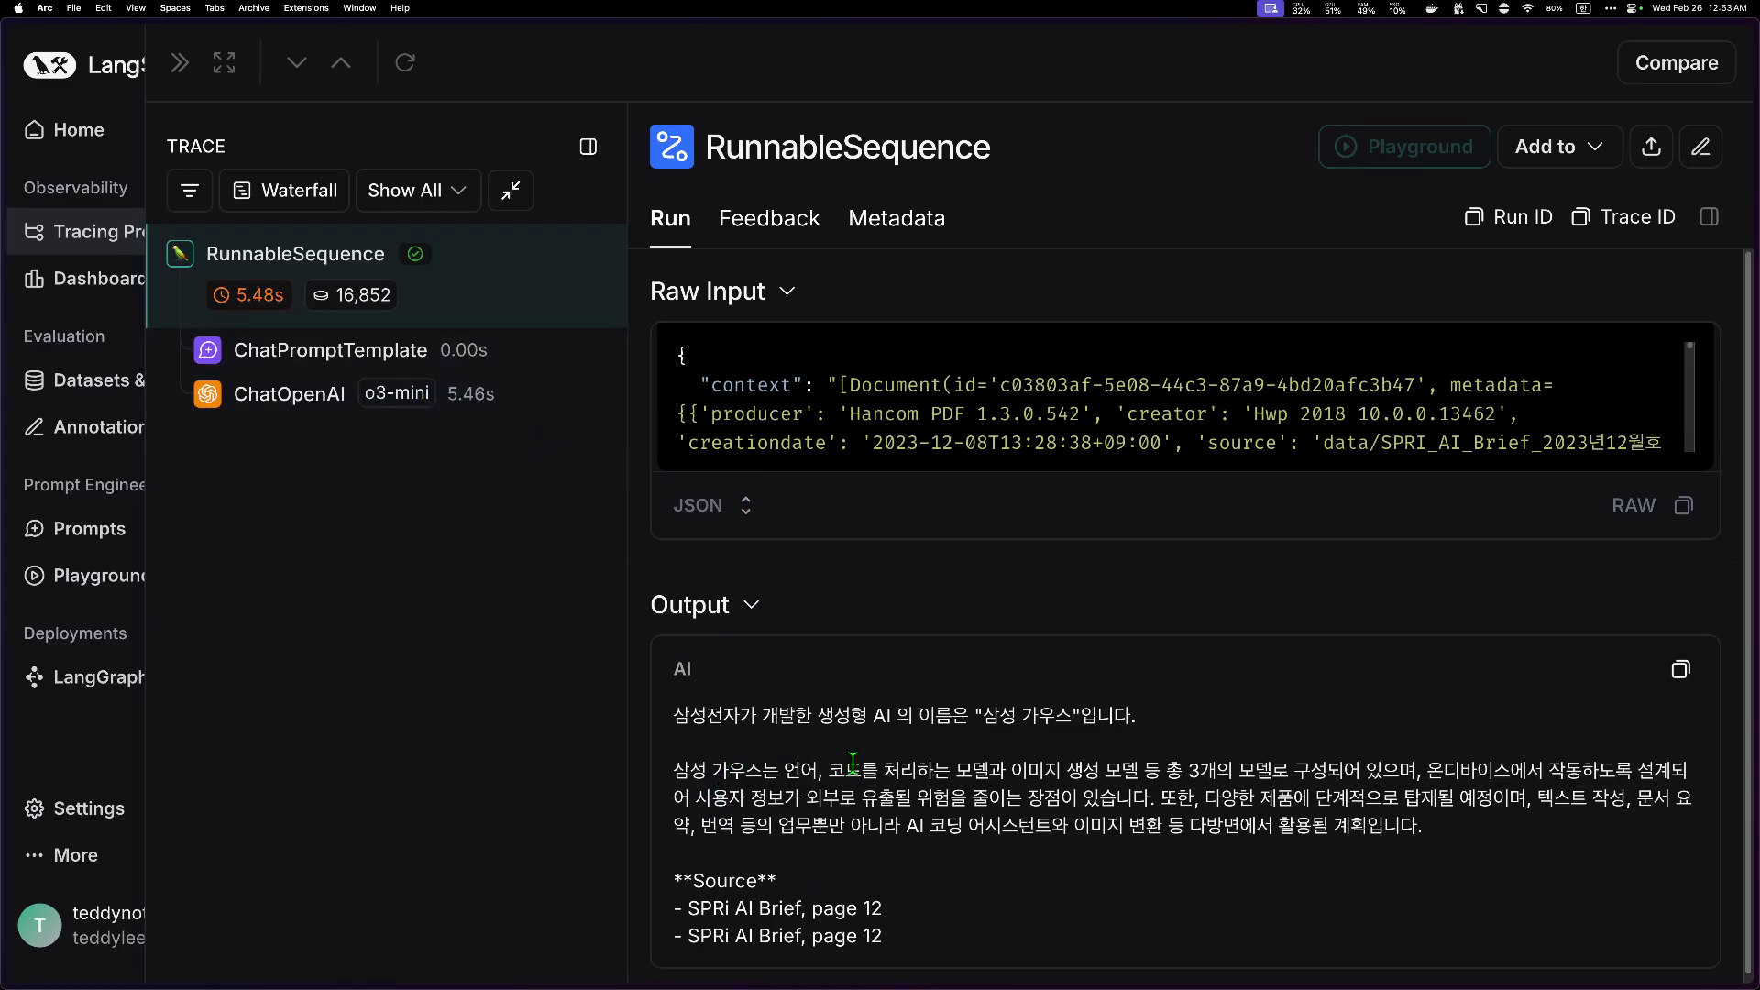
drag(663, 729, 1187, 737)
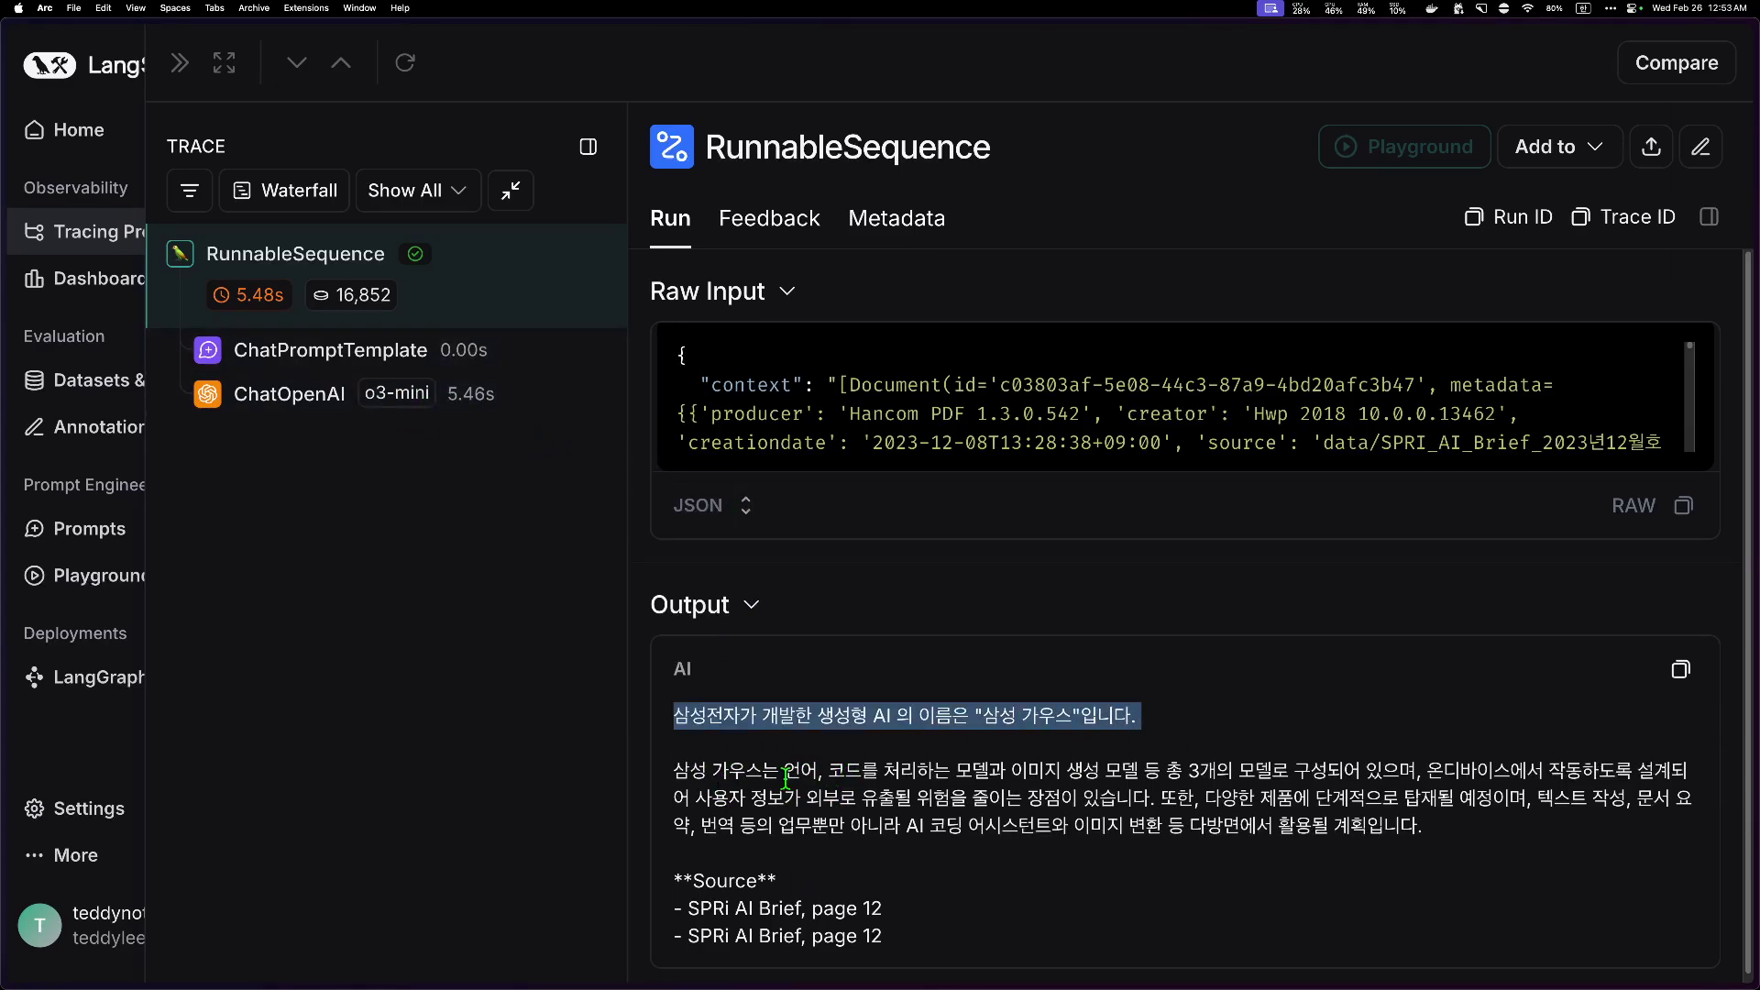
drag(675, 769, 1423, 825)
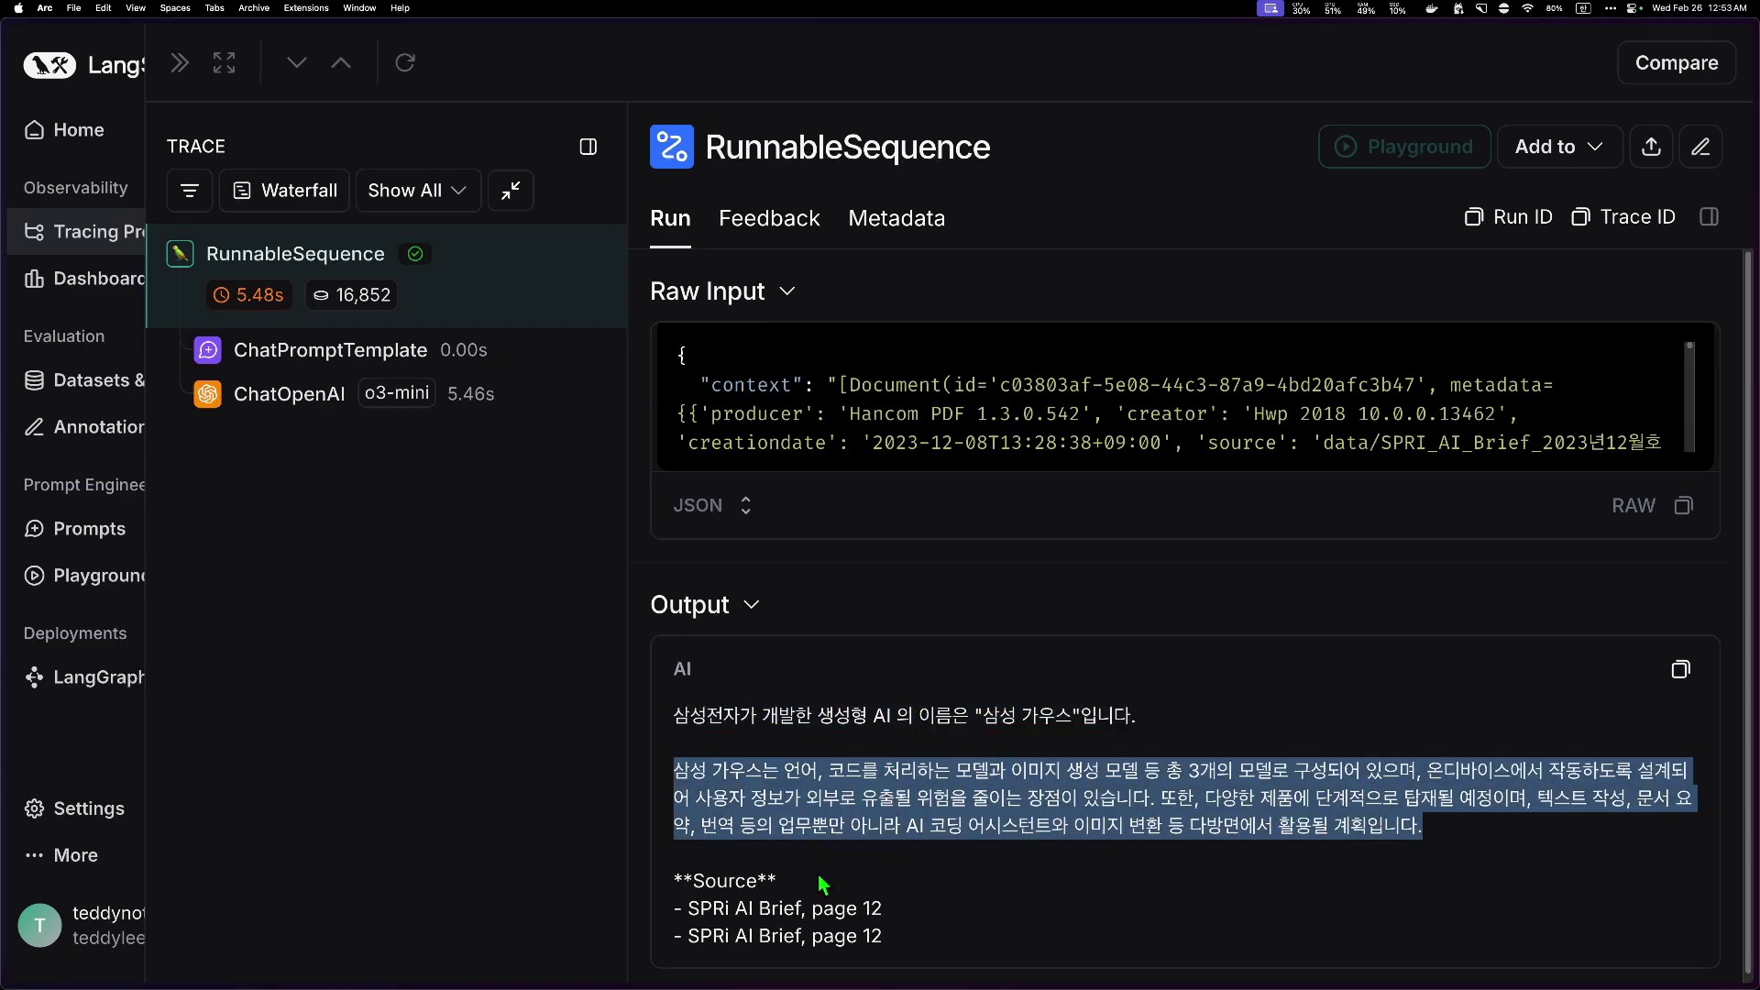
drag(801, 908, 693, 910)
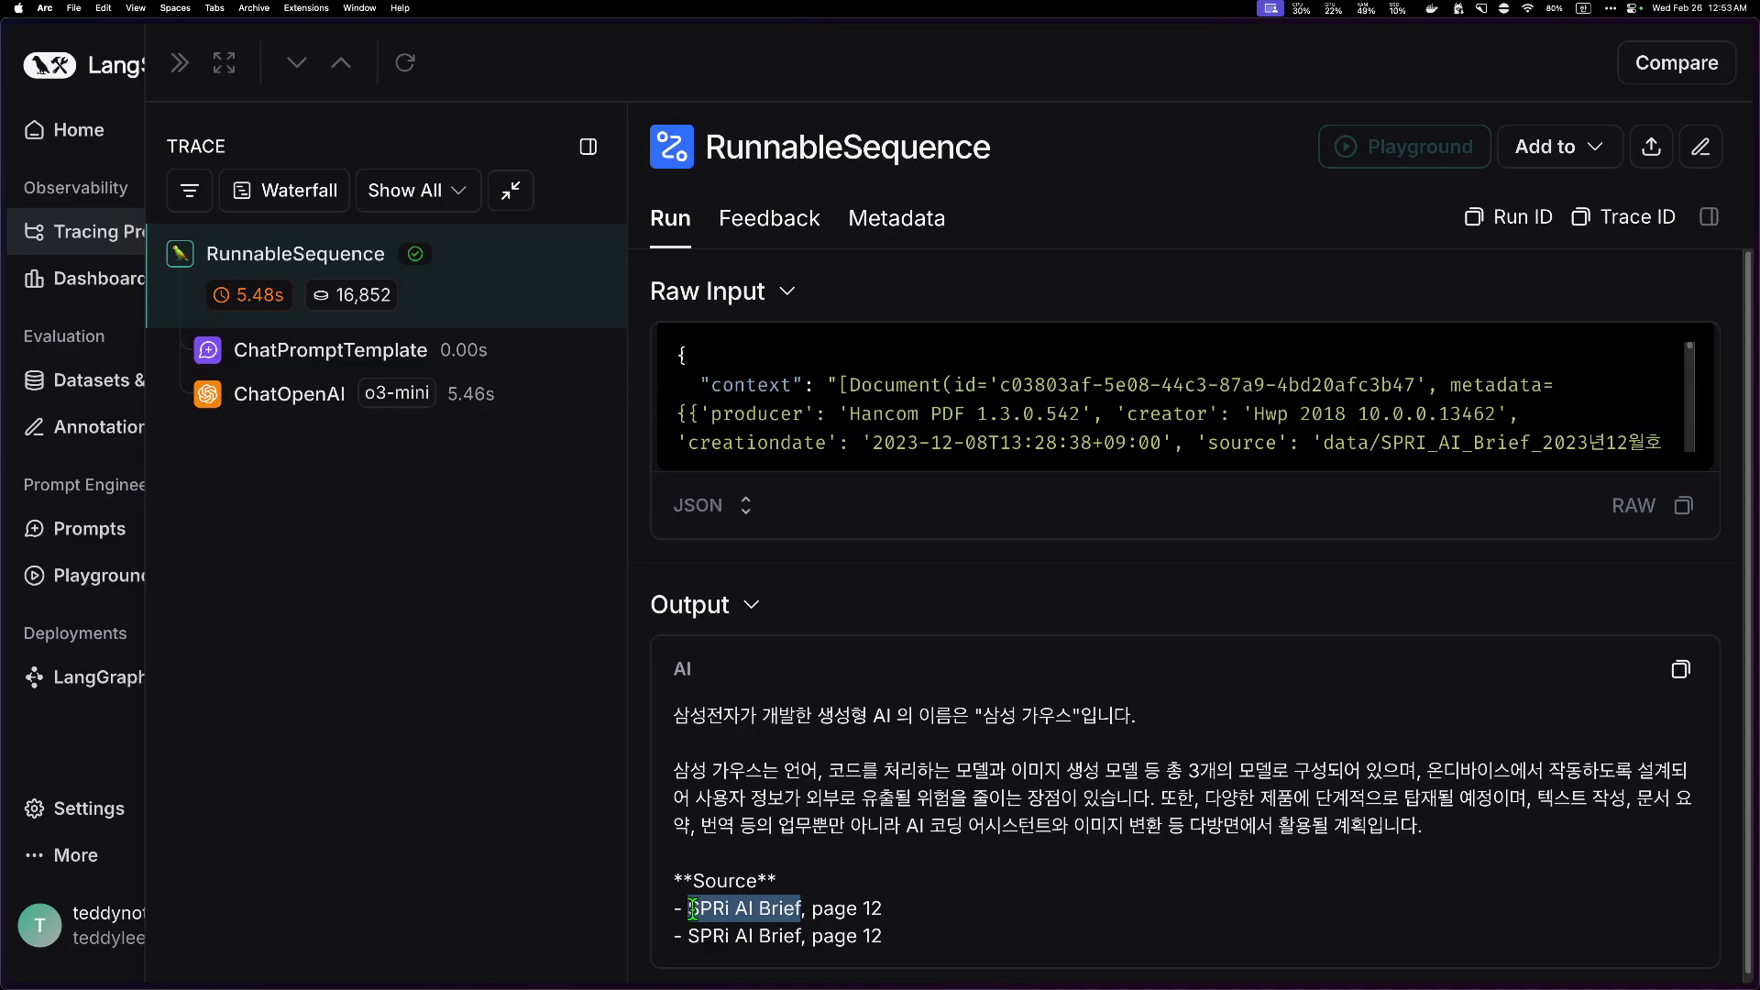
click(896, 938)
drag(896, 940, 688, 908)
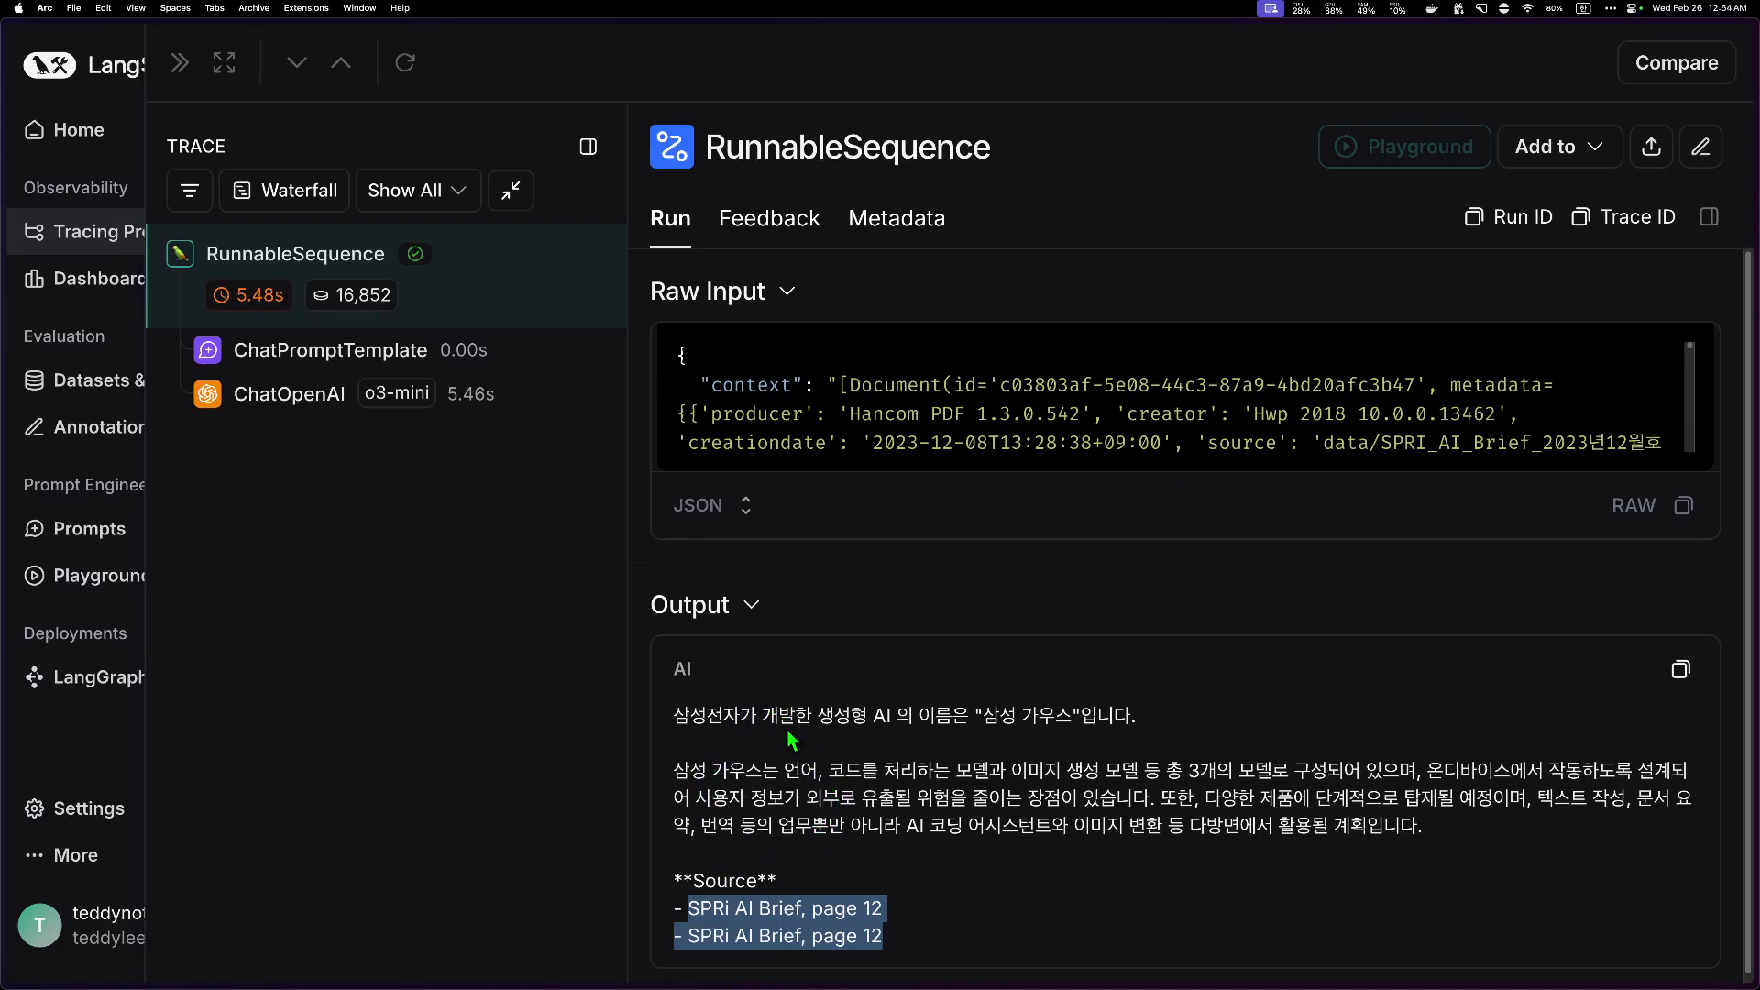
key(Escape)
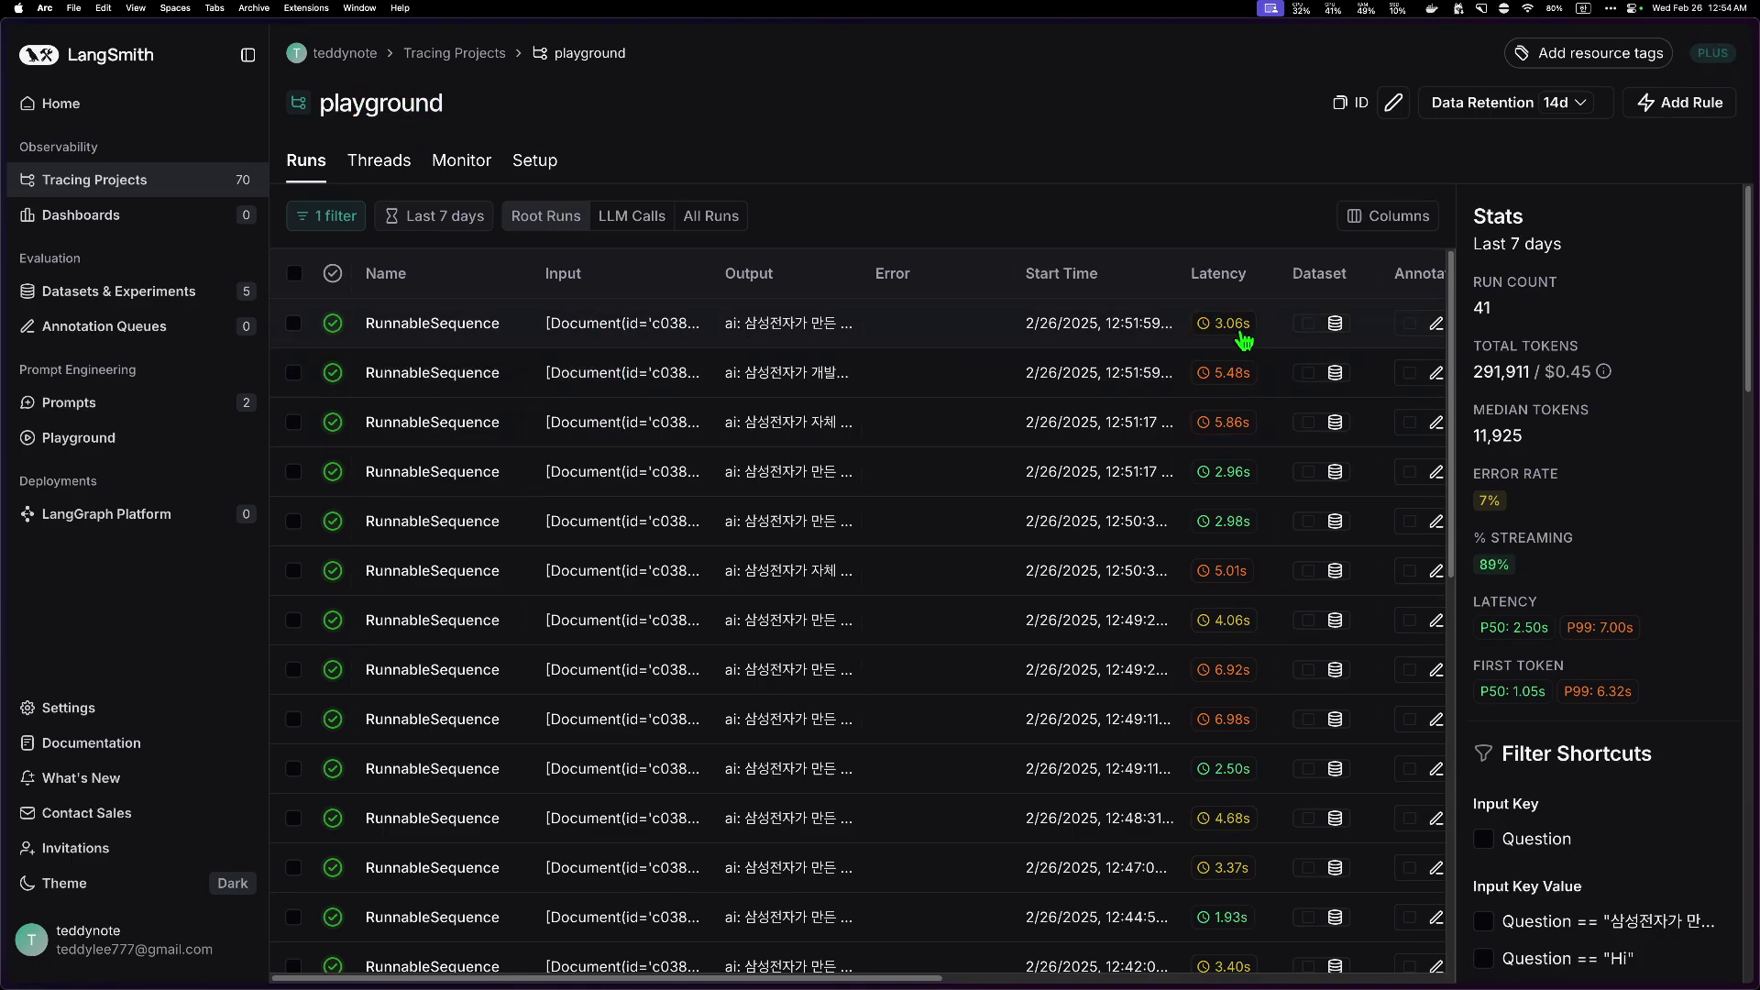
scroll(994, 362, right, 5)
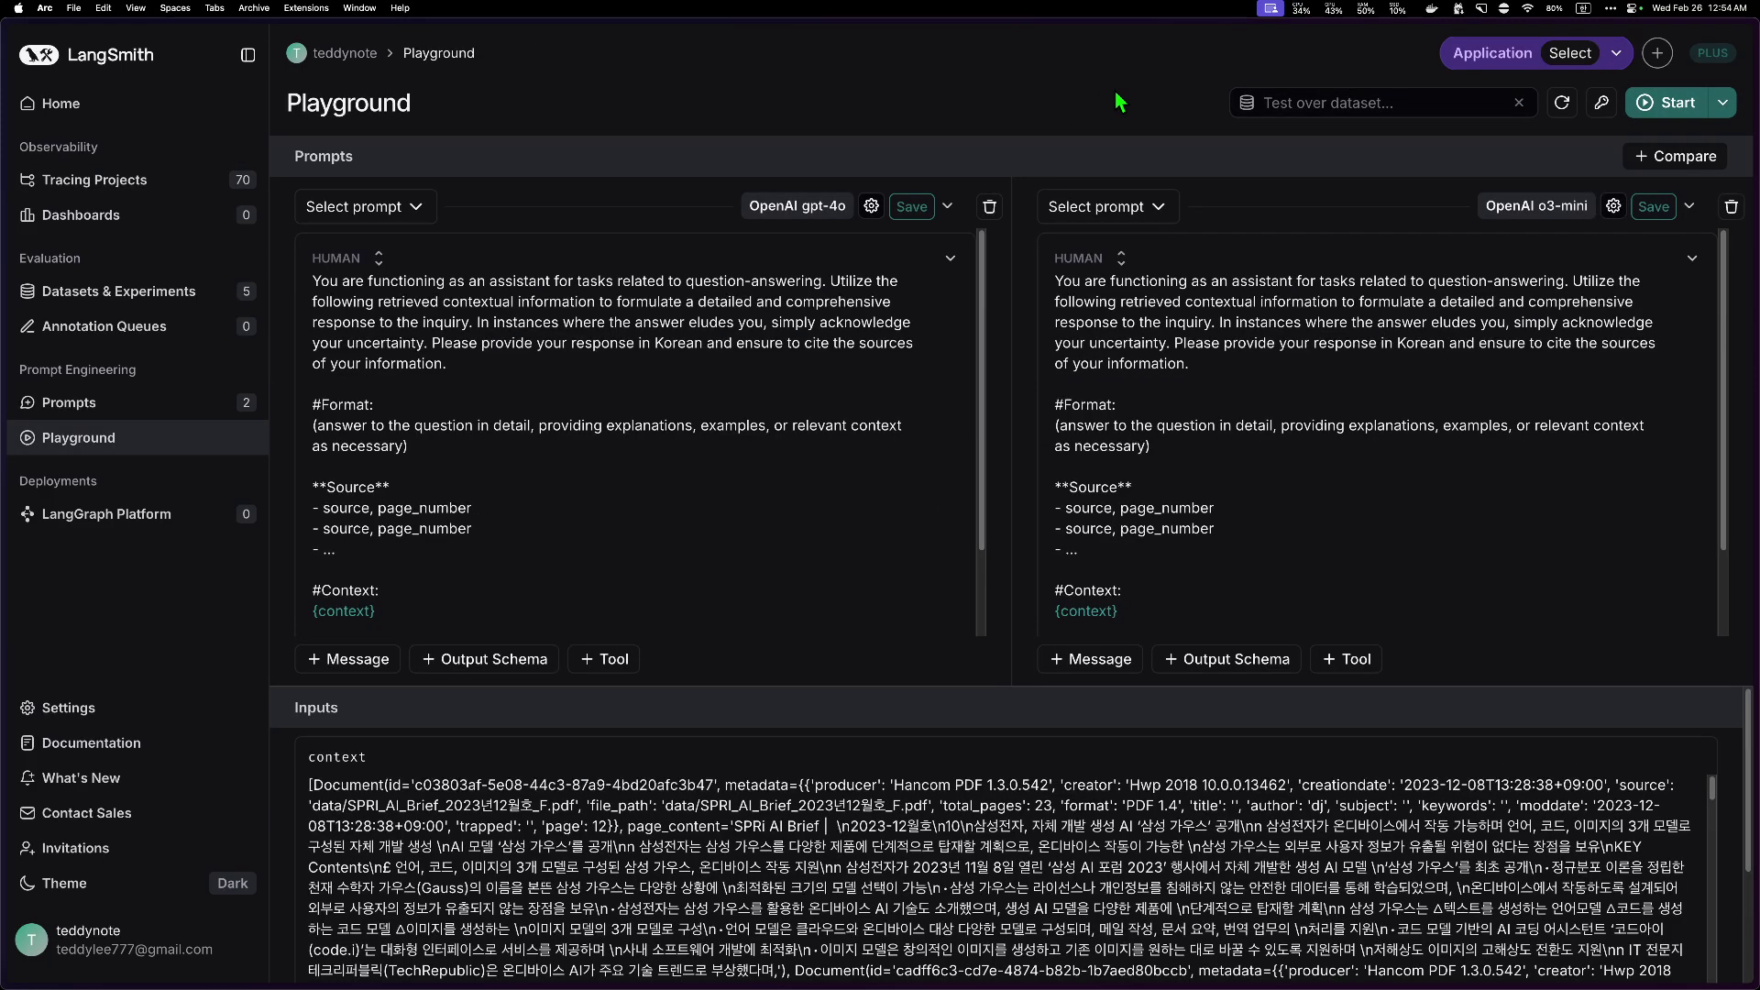
Step: Remove the o3-mini comparison prompt and run the remaining prompt with streaming disabled and 3 repetitions
click(1731, 206)
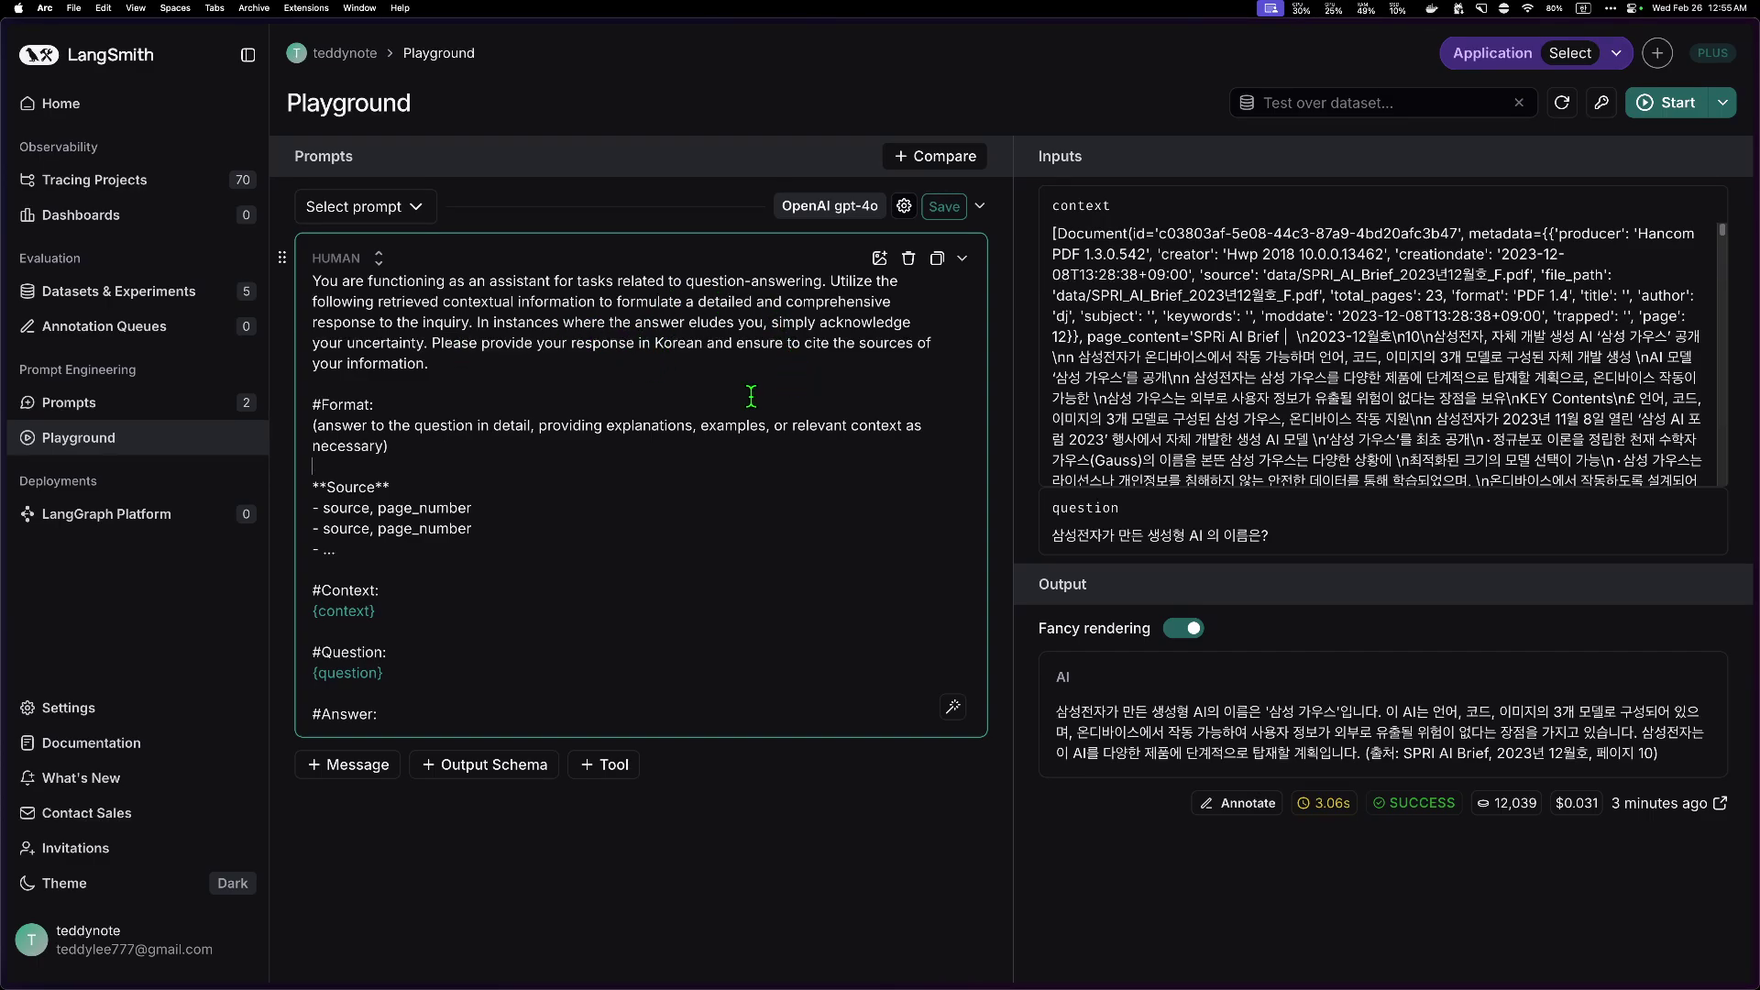
click(1724, 103)
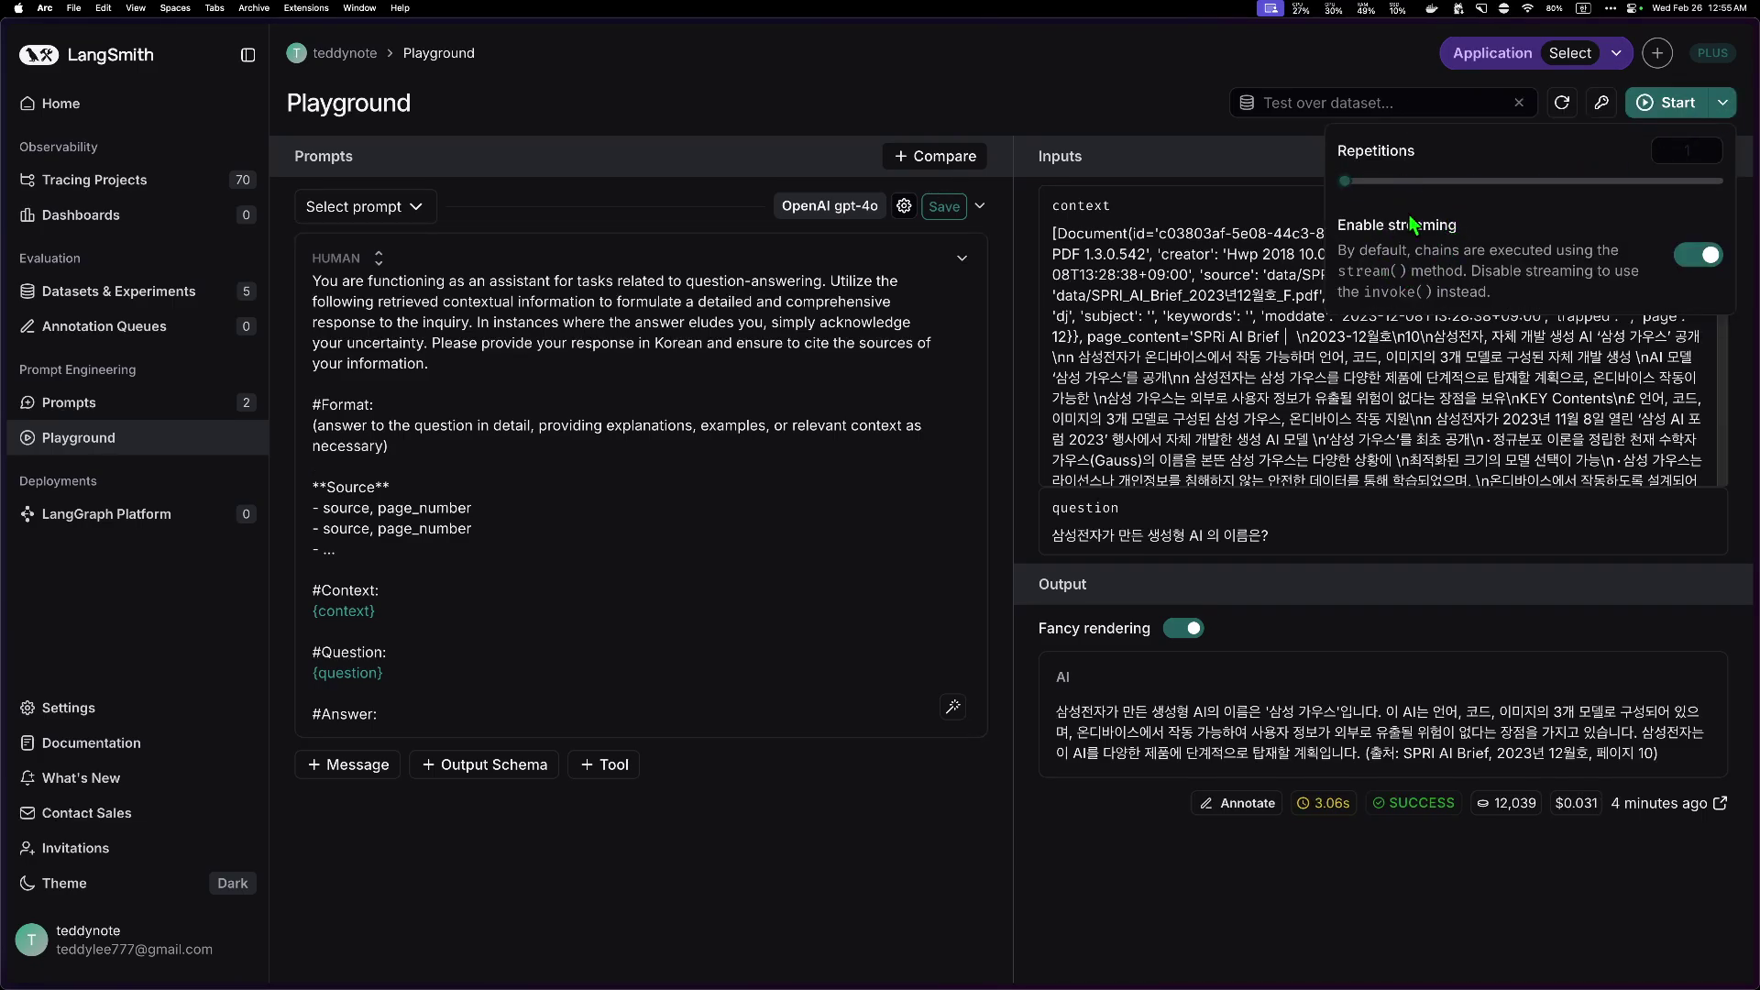
click(1703, 259)
drag(1345, 182, 1375, 183)
click(1255, 165)
click(1655, 105)
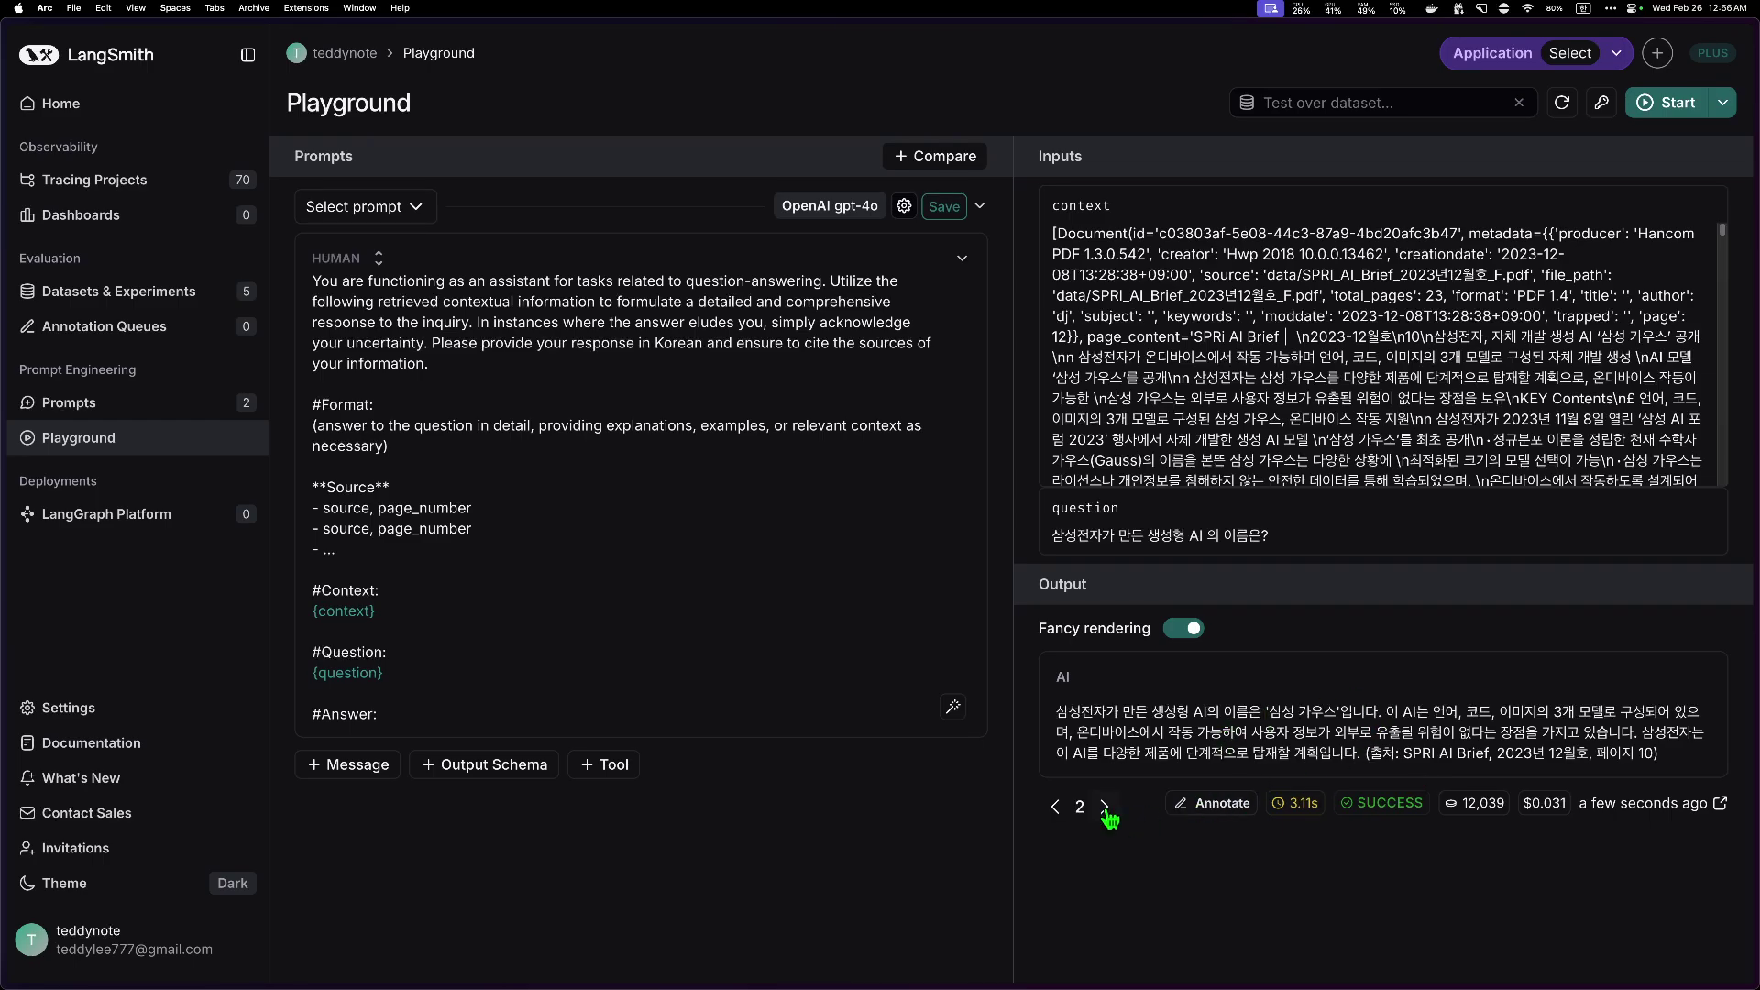
Step: Page back and forth through the outputs of the repeated runs and review the Repetitions setting
click(1106, 807)
click(1058, 811)
click(1060, 812)
click(1105, 807)
click(1104, 807)
click(1056, 807)
click(1055, 806)
click(1723, 102)
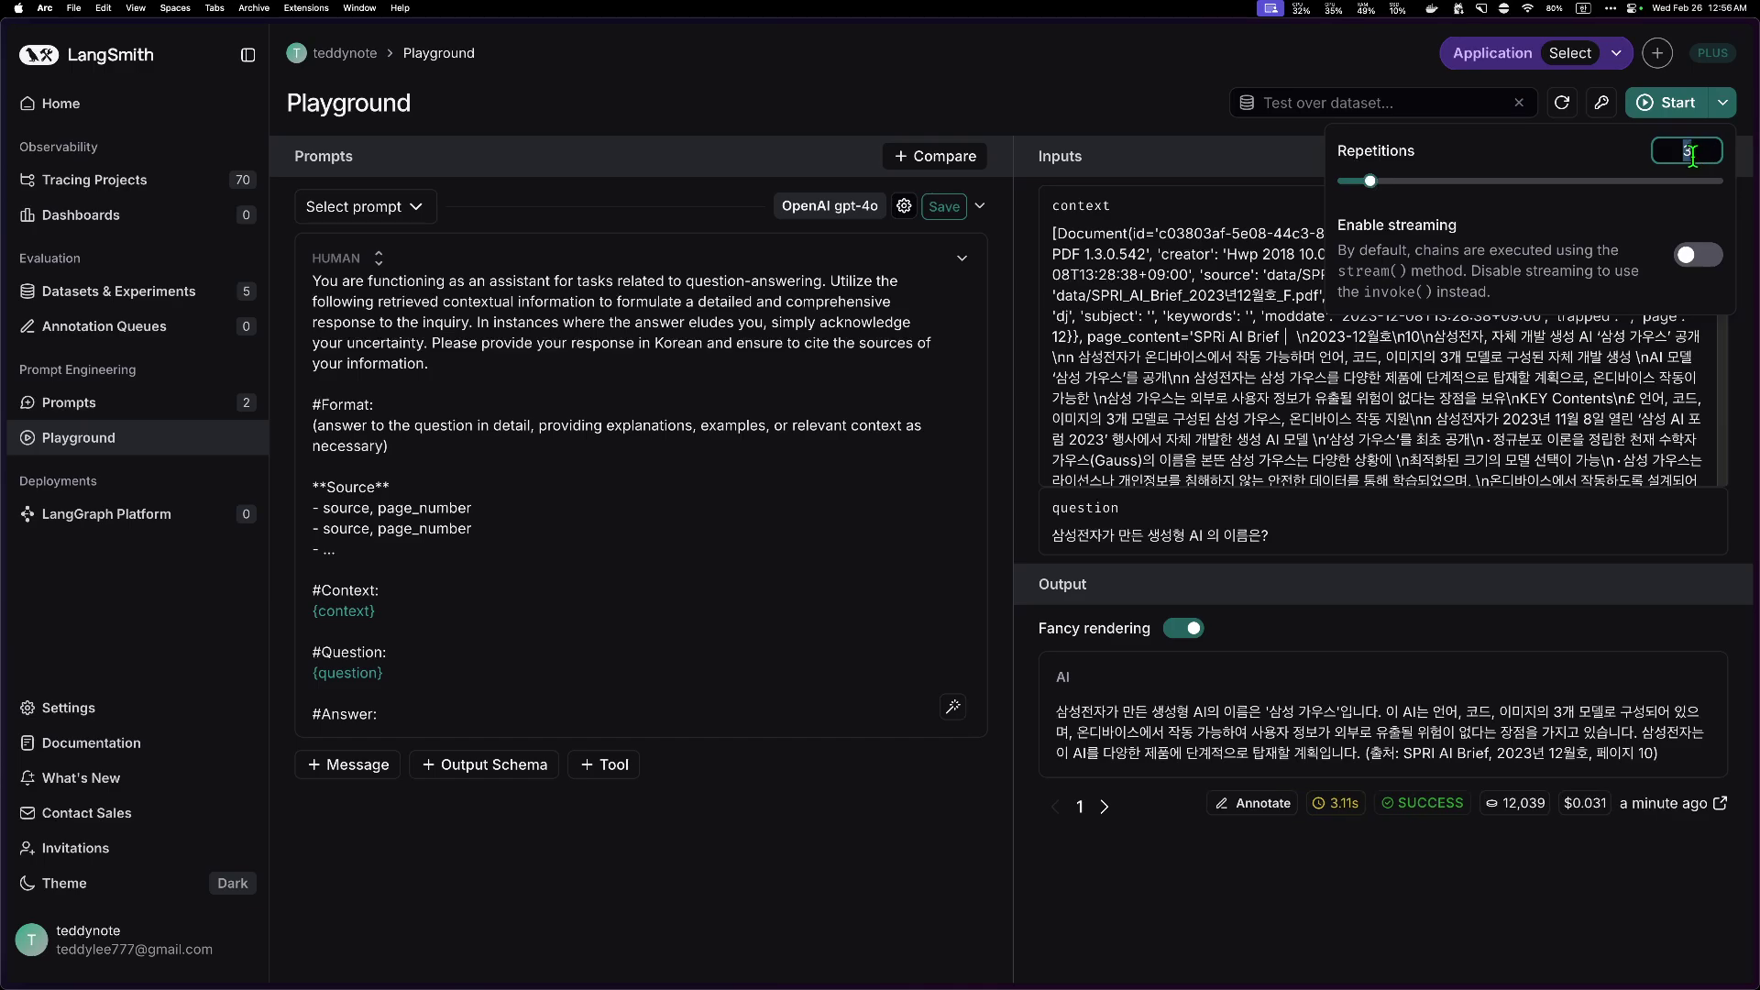
click(1197, 134)
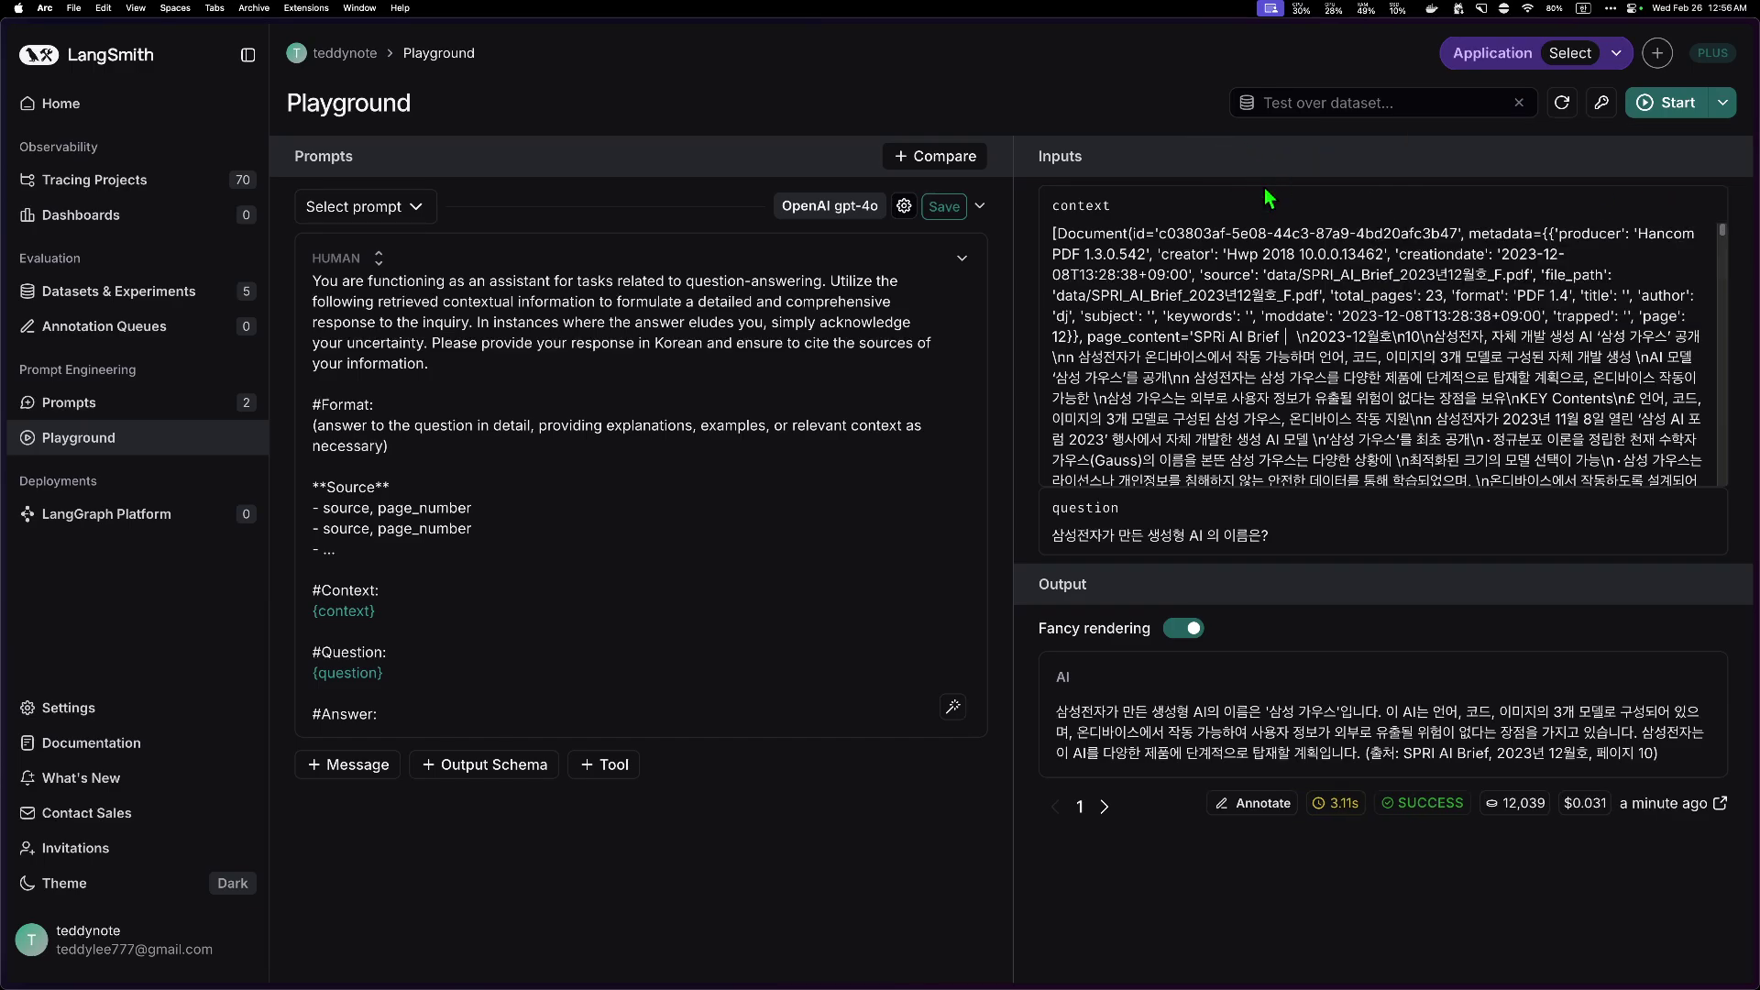